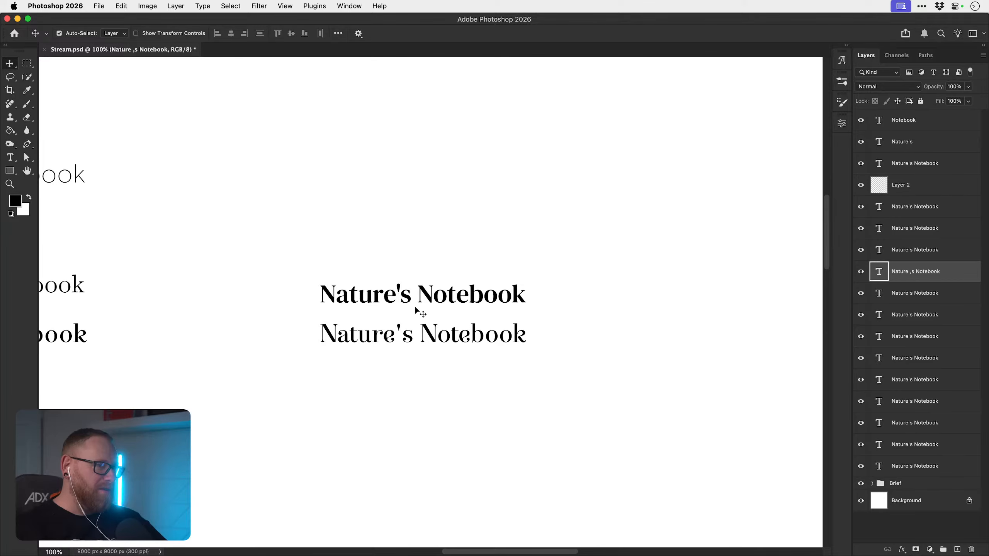
- Review the logo design brief's highlighted summary and key notes alongside the list of Nature's Notebook type variants
key("super+minus")
key("super+minus")
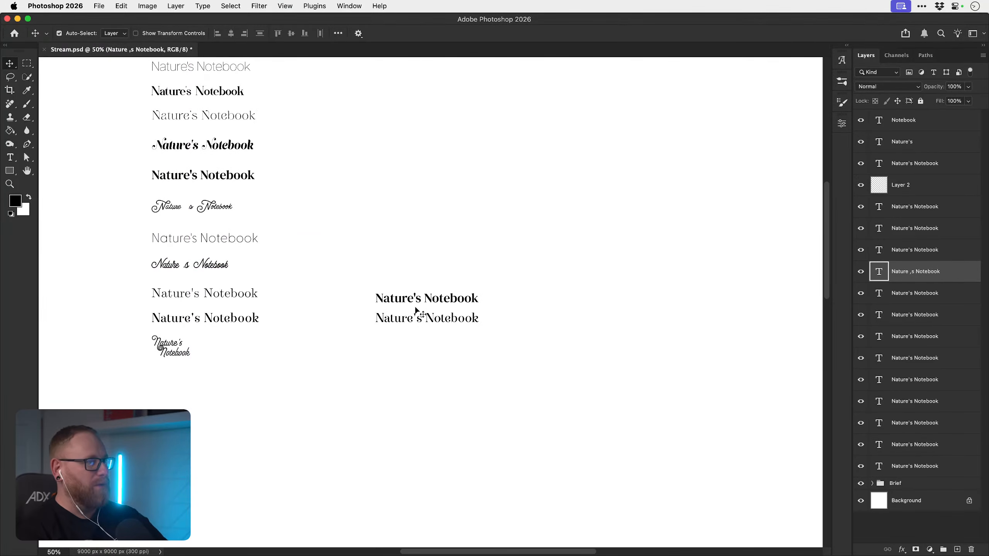
scroll(306, 316, "left", 10)
scroll(306, 316, "up", 5)
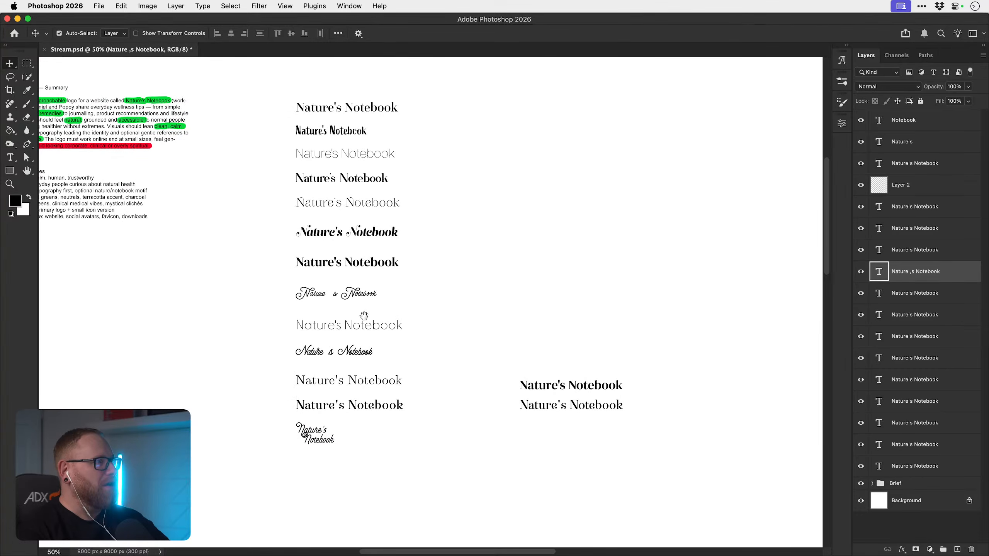
left_click_drag(369, 308, 459, 353)
key("z")
left_click_drag(294, 256, 317, 263)
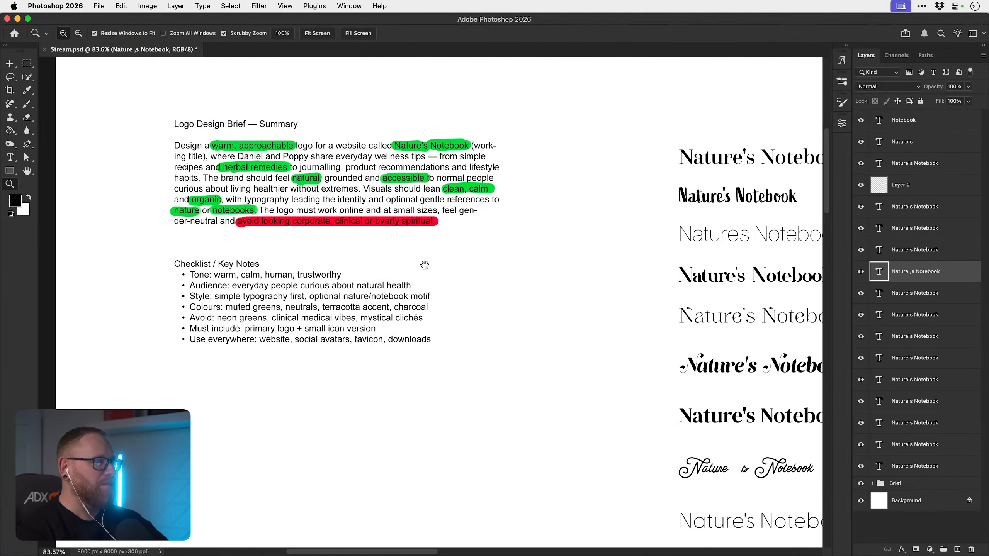
left_click_drag(425, 266, 514, 246)
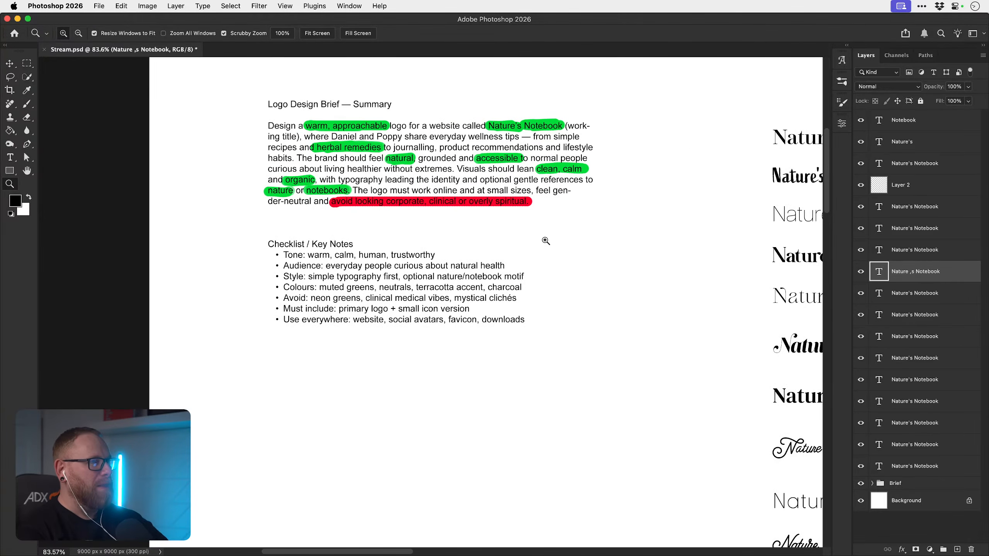
key("v")
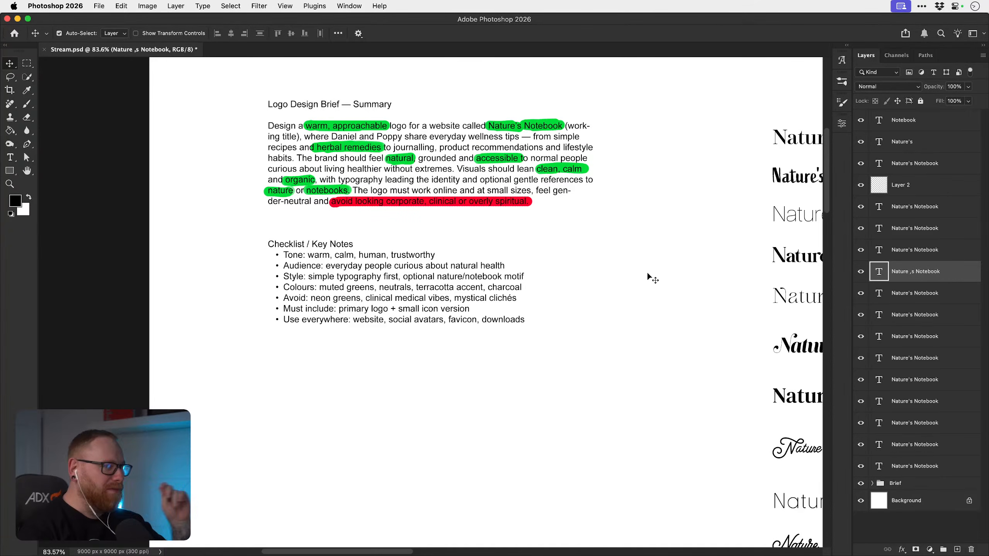
key("super+minus")
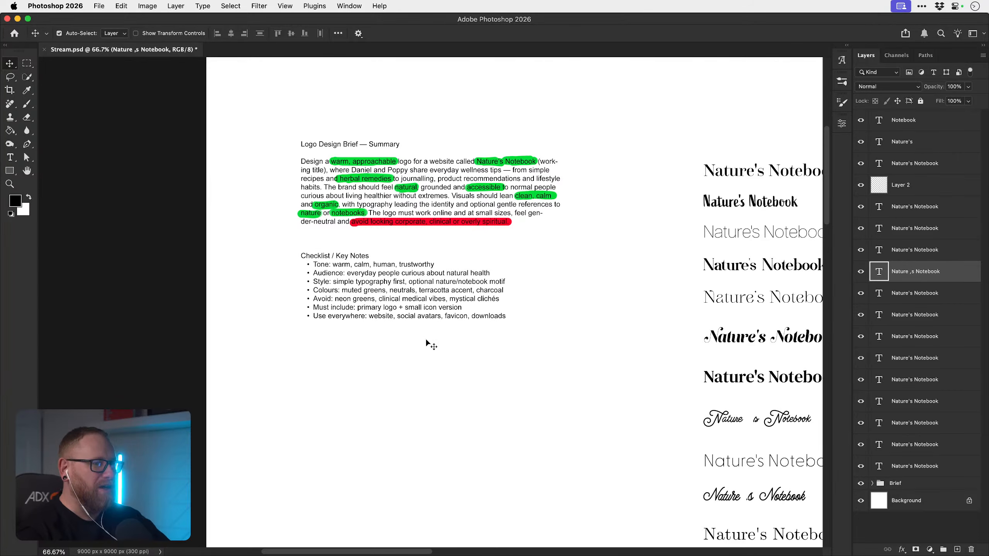
key("z")
left_click_drag(481, 340, 457, 332)
left_click_drag(506, 327, 341, 266)
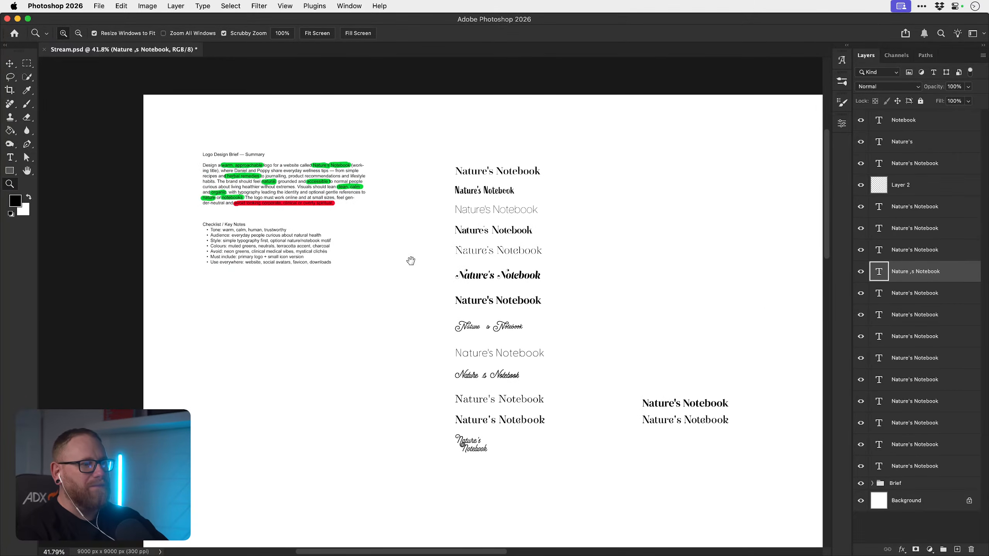
- Save the Stream.psd document
key("v")
key("super+s")
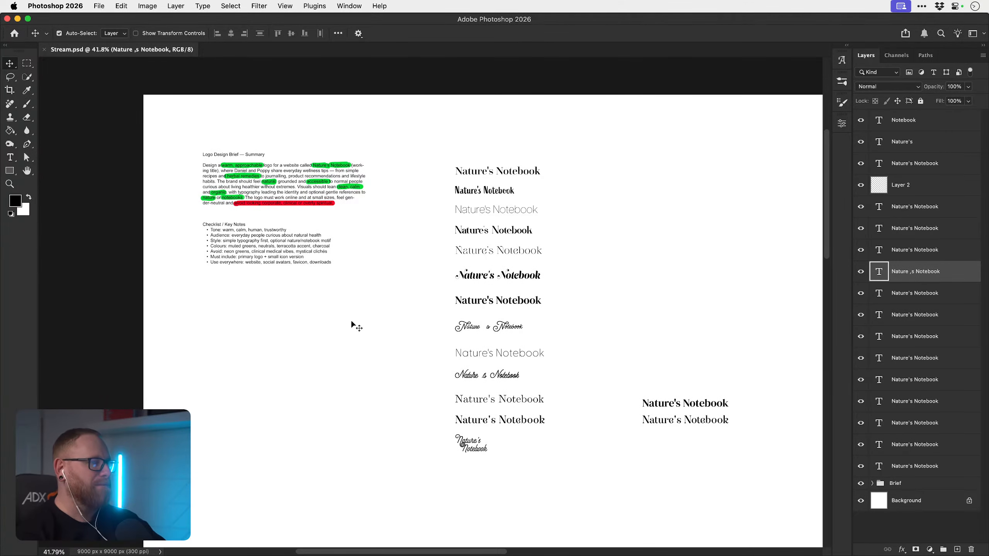
- Look over the type variants and compare the two separately placed Nature's Notebook wordmarks up close
scroll(354, 324, "right", 3)
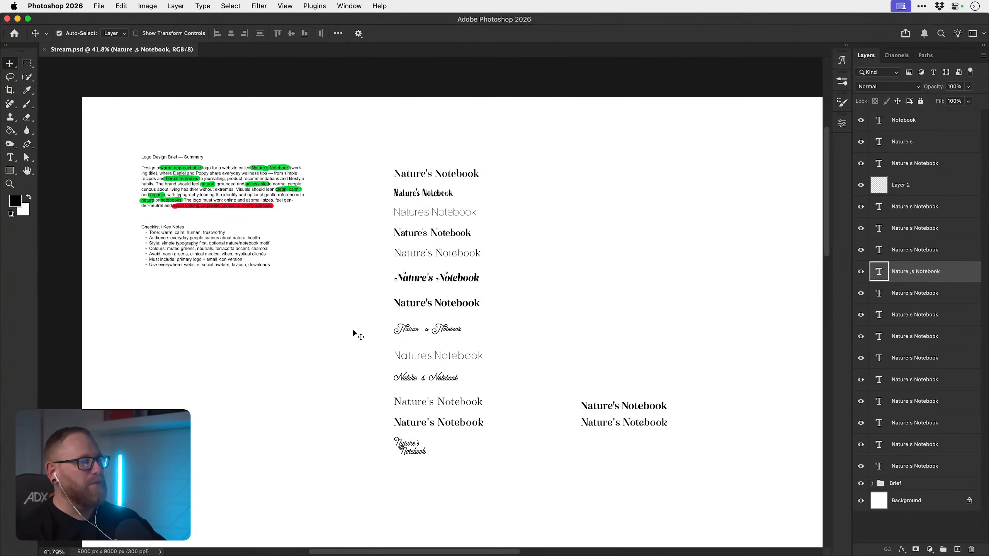
left_click_drag(315, 351, 309, 322)
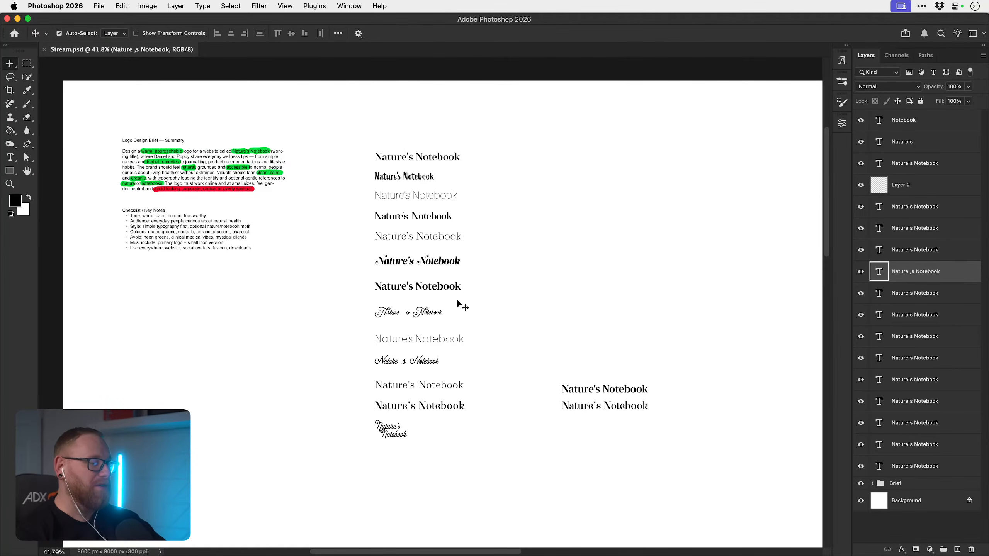
key("space")
left_click_drag(409, 383, 317, 340)
key("z")
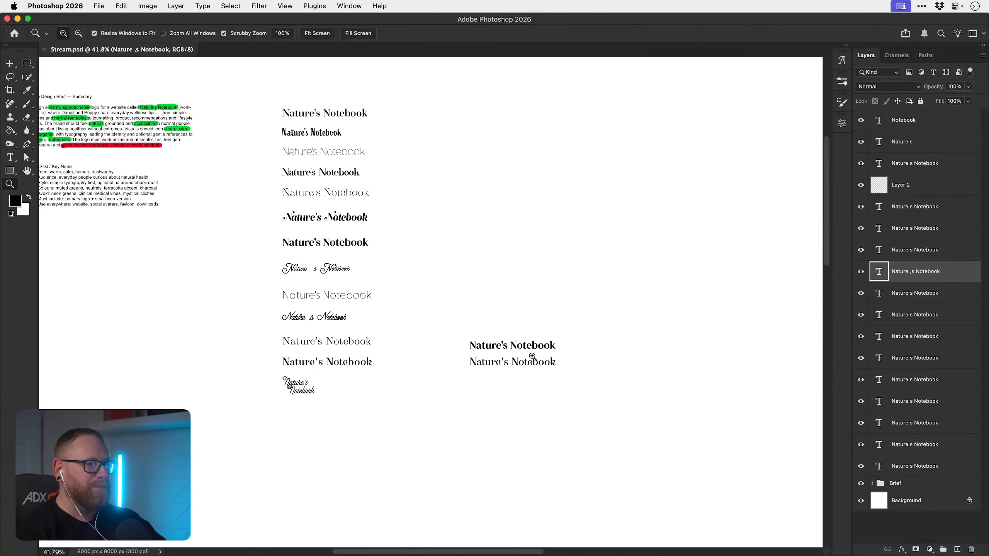
left_click_drag(531, 357, 575, 343)
key("space")
left_click_drag(510, 372, 456, 335)
key("super+space")
key("space")
key("super")
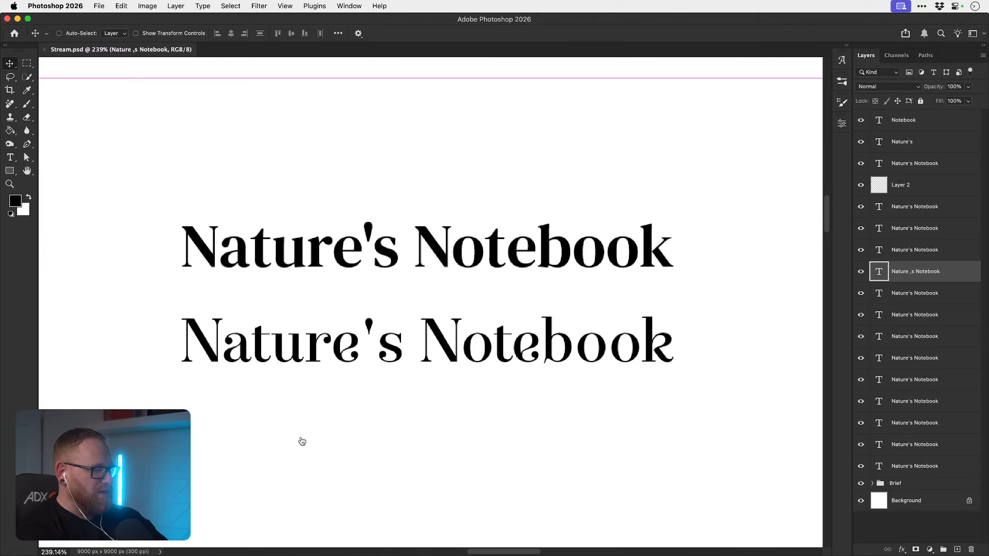
- Switch to Illustrator with the Stream.ai wordmark document
key("super+Tab")
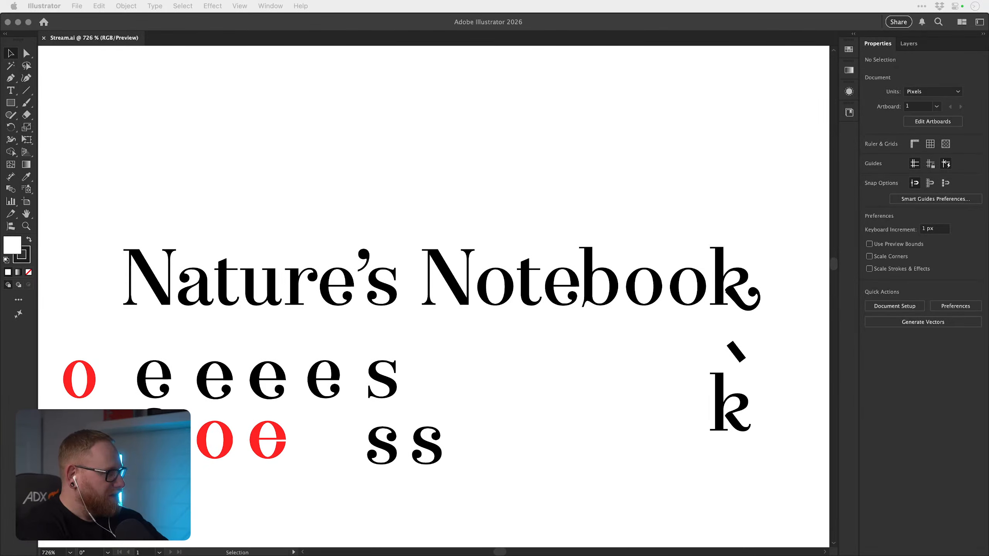
key("super+Tab")
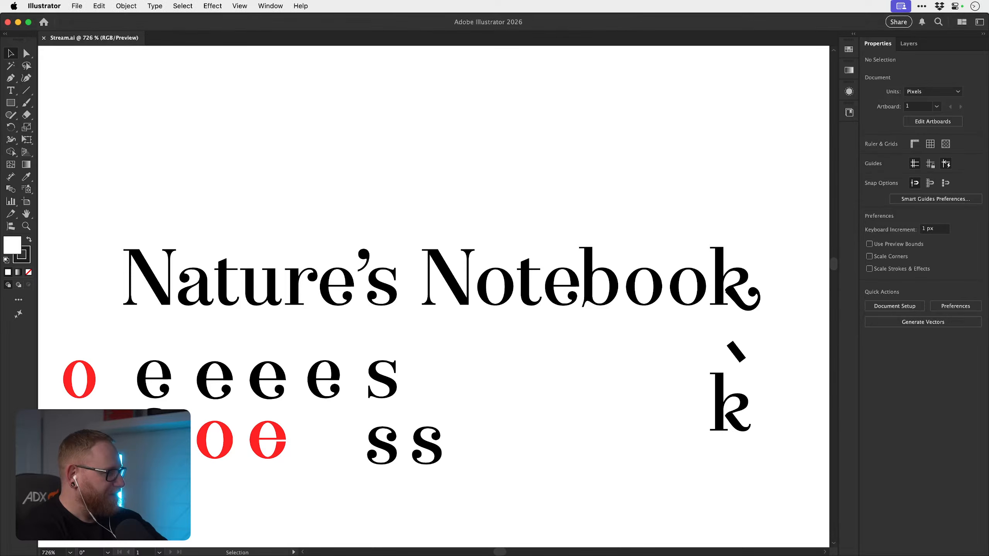
key("a")
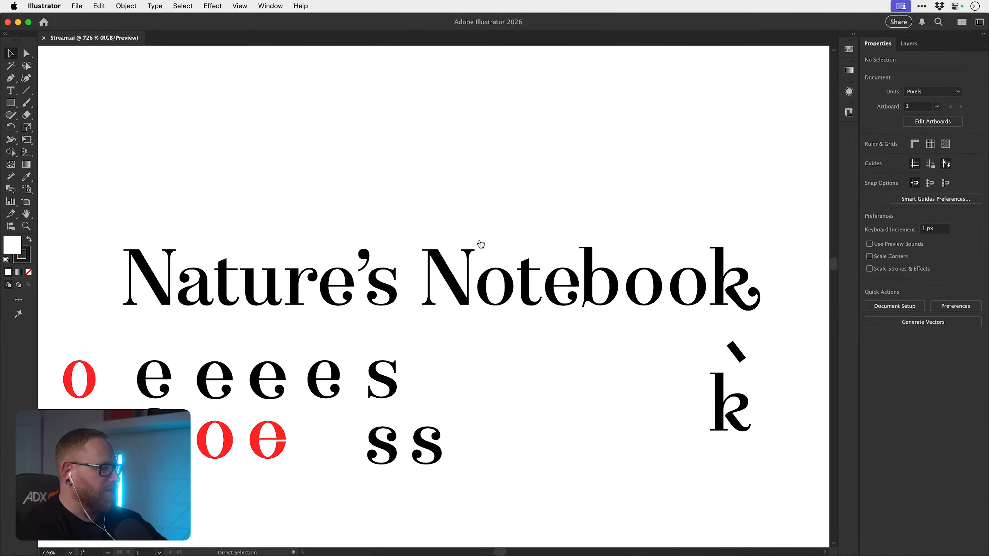
key("super+Tab")
key("super+Tab")
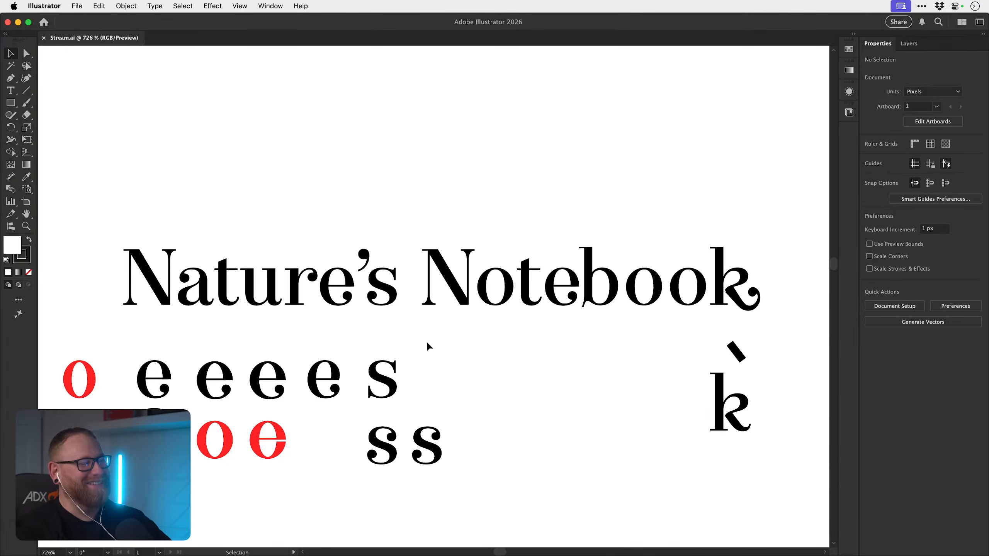
- Examine the curled leg on the final k of the Nature's Notebook wordmark
key("space")
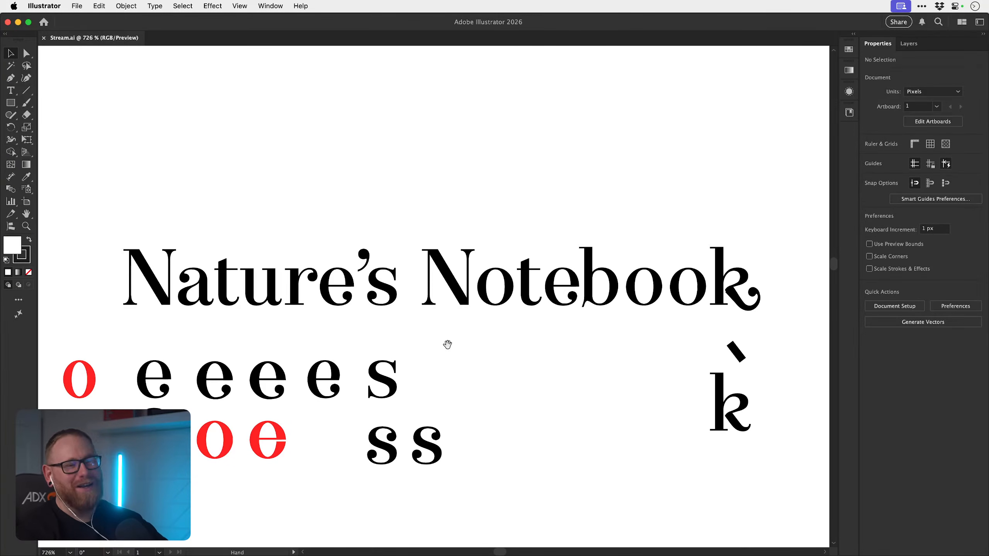
left_click_drag(446, 345, 356, 328)
scroll(487, 340, "right", 5)
scroll(486, 340, "up", 1)
key("z")
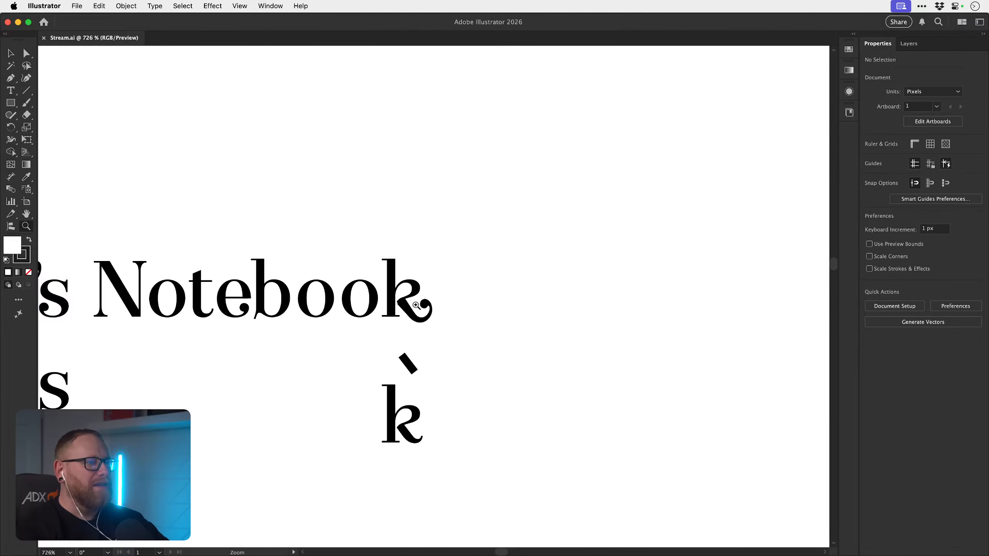
left_click_drag(417, 306, 478, 354)
key("space")
left_click_drag(438, 335, 400, 344)
key("space")
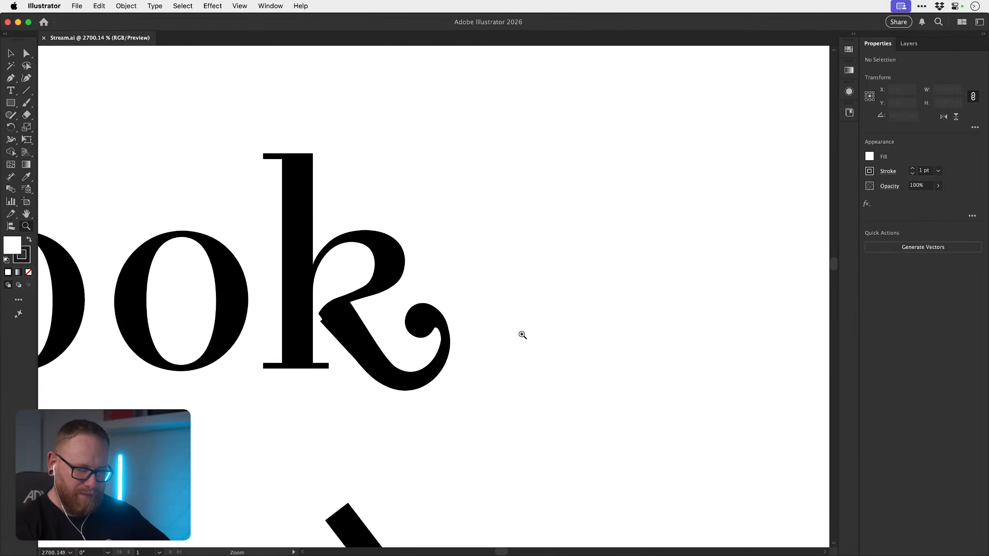
left_click(461, 383, "alt")
left_click(460, 383, "alt")
key("v")
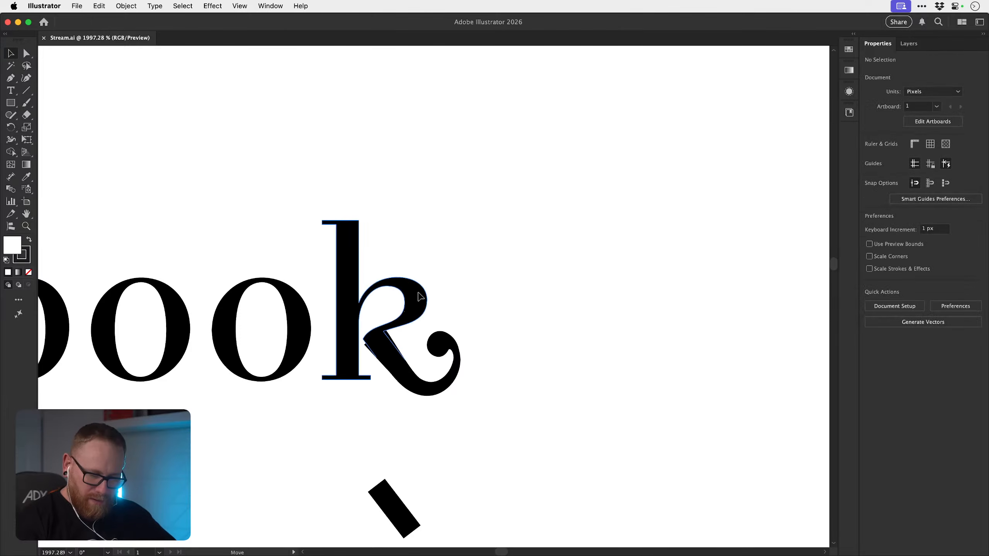
- Copy the body of the wordmark's final k without its curl and switch to Photoshop, at an empty area below the wordmarks
left_click_drag(419, 287, 556, 225)
key("super+z")
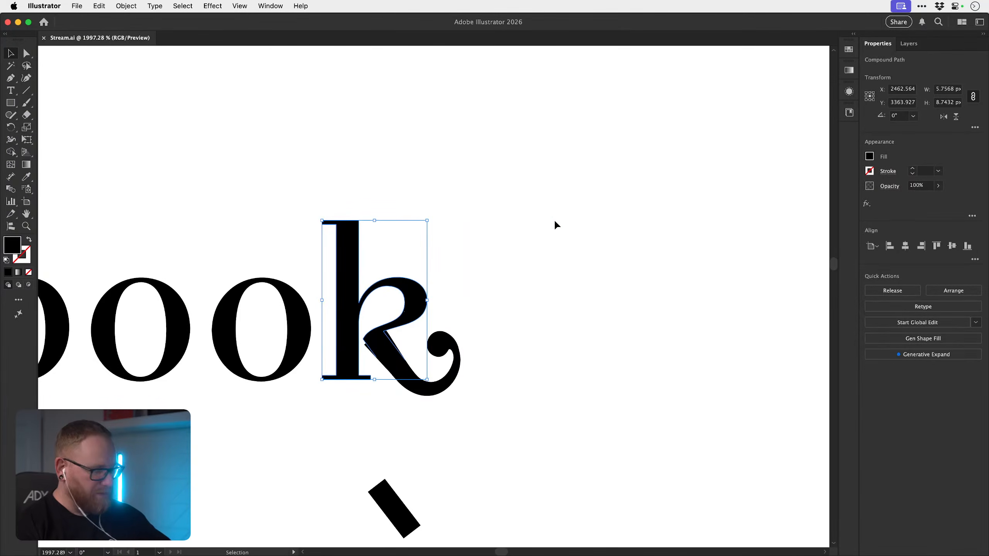
key("a")
key("super+Tab")
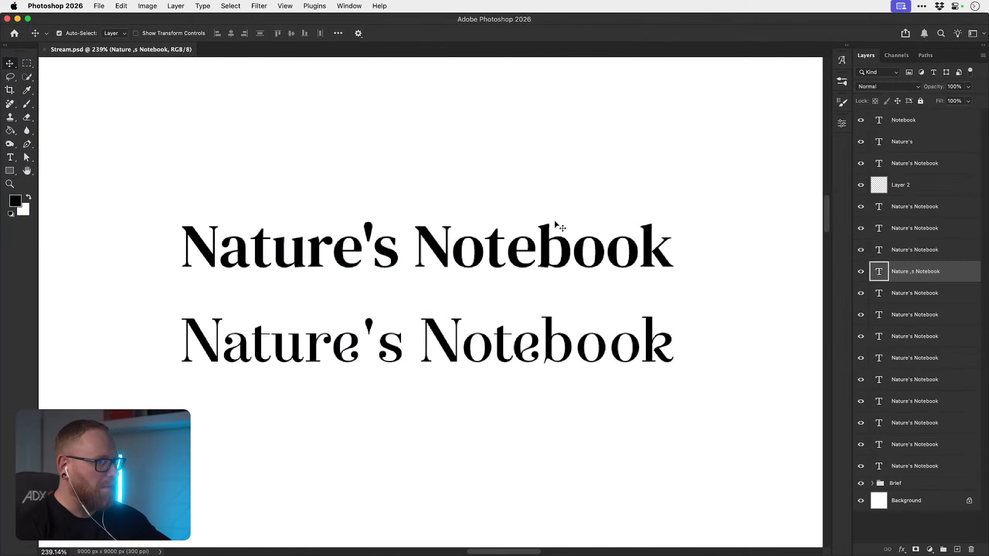
left_click_drag(459, 377, 446, 270)
left_click_drag(464, 433, 444, 291)
key("super+Tab")
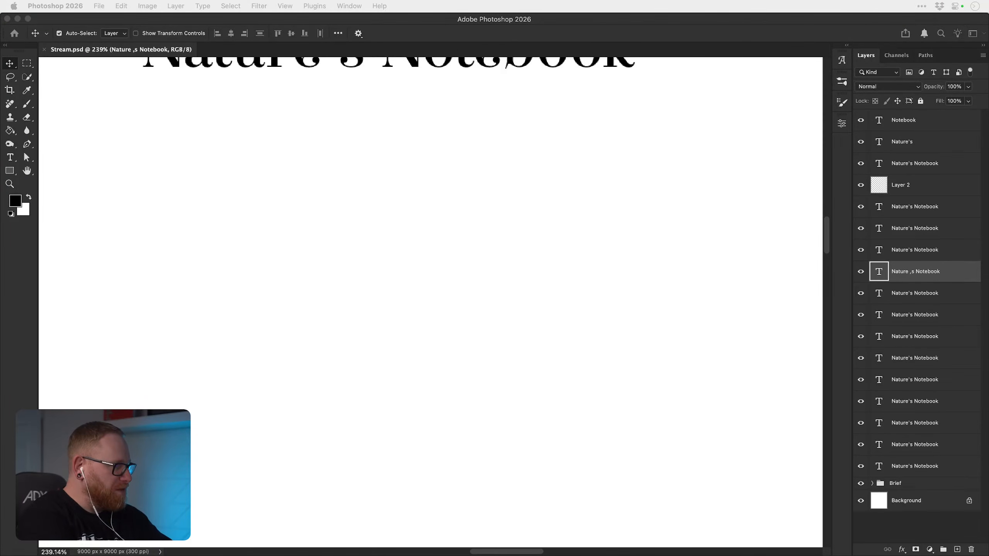
key("super+Tab")
- Paste the copied k as a Smart Object in the empty area and enlarge it
key("super+v")
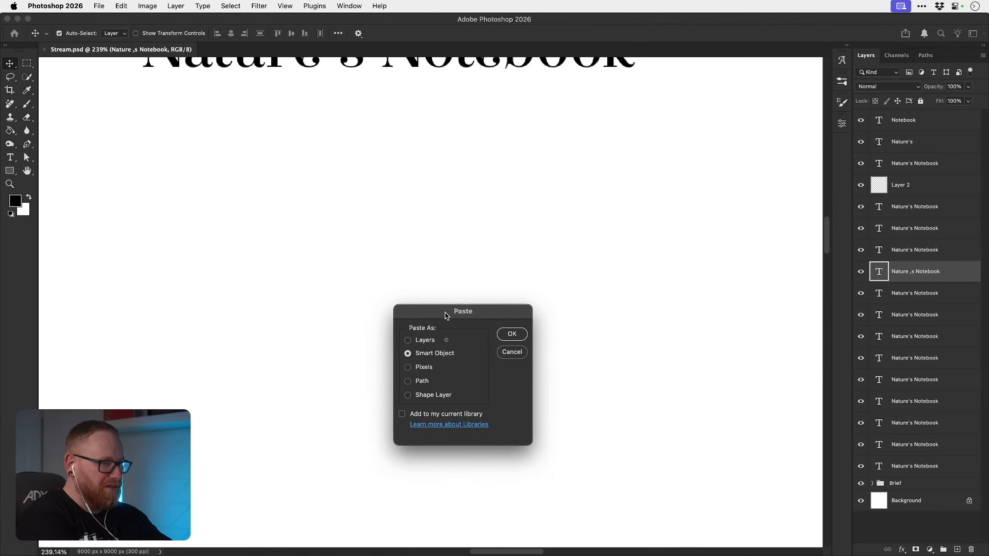
key("Return")
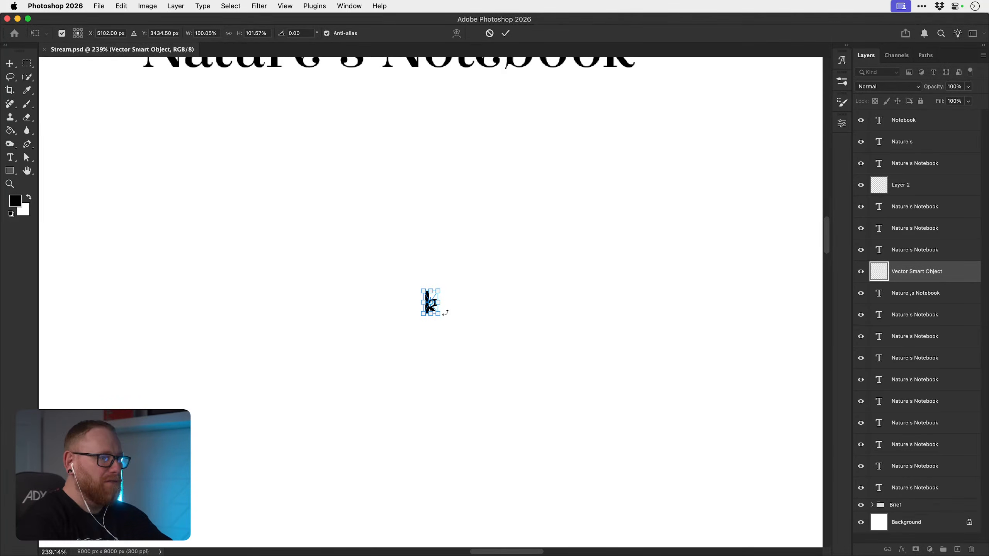
mouse_move(439, 314)
left_mouse_down()
mouse_move(470, 357)
mouse_move(482, 350)
mouse_move(434, 322)
left_mouse_up()
key("Return")
key("z")
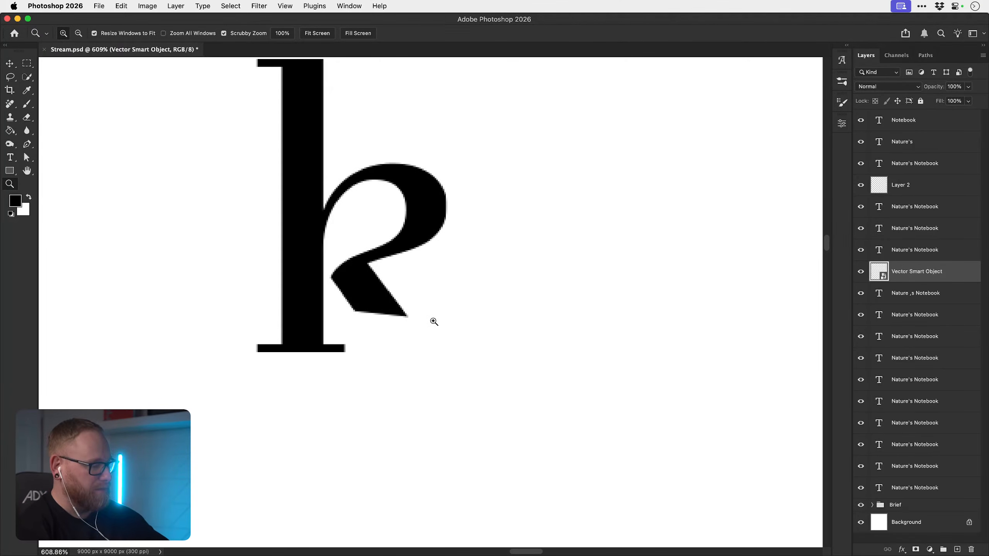
- Create a new layer above the k and sketch the inner and outer curves of an upturned leg with a thin brush
key("b")
left_click(957, 550)
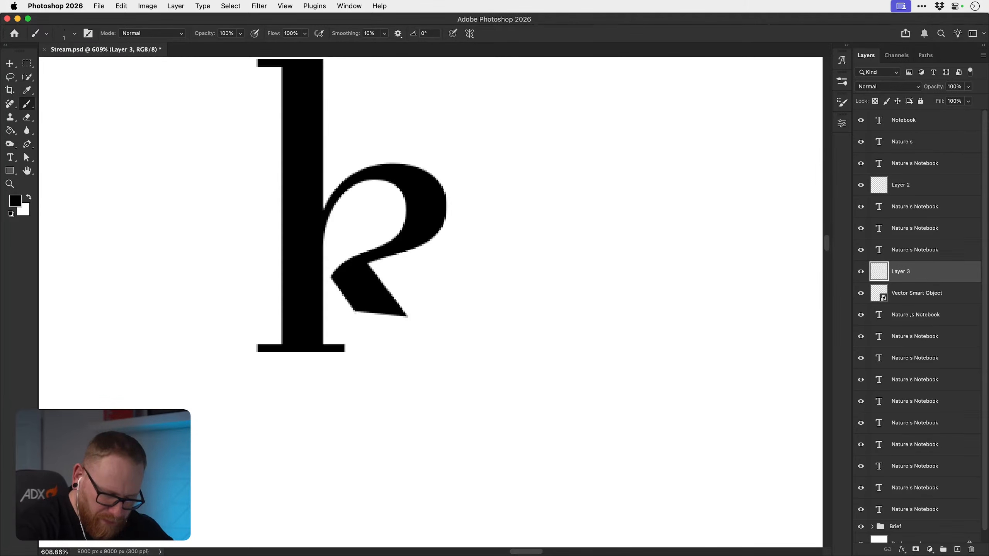
left_click_drag(354, 311, 391, 354)
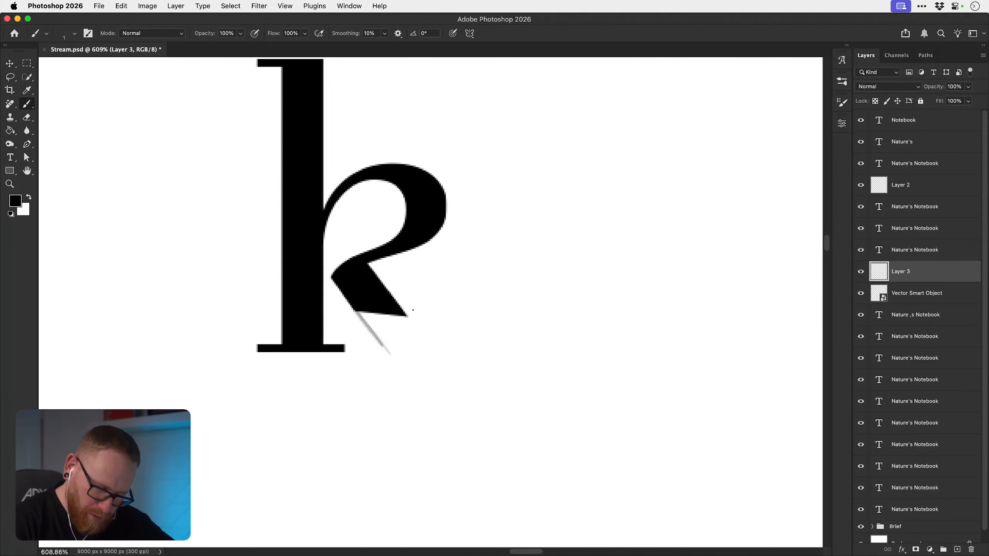
left_click_drag(363, 322, 405, 370)
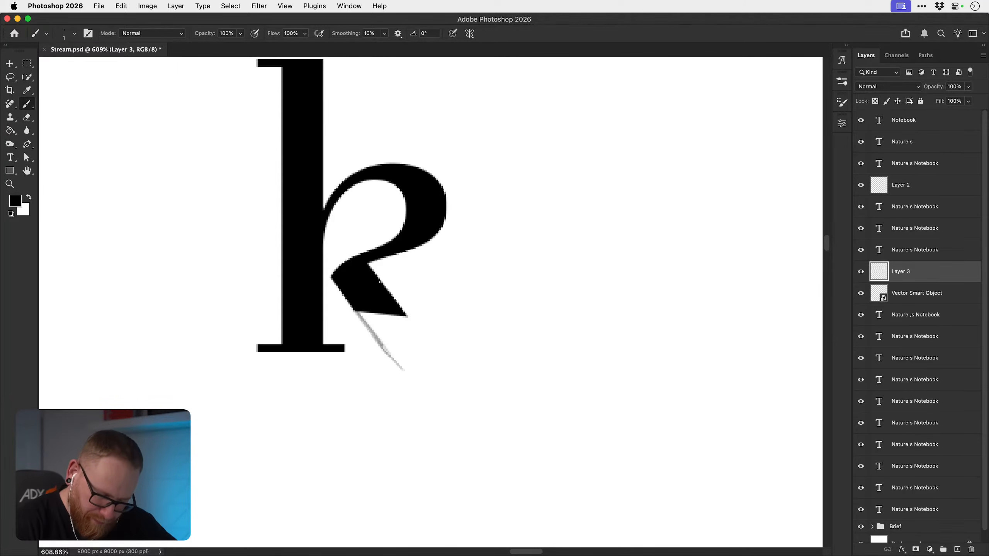
mouse_move(405, 317)
left_mouse_down()
mouse_move(447, 353)
mouse_move(456, 354)
mouse_move(427, 335)
mouse_move(435, 348)
mouse_move(494, 339)
mouse_move(454, 296)
left_mouse_up()
mouse_move(358, 315)
left_mouse_down()
mouse_move(416, 376)
mouse_move(453, 390)
mouse_move(498, 374)
mouse_move(526, 338)
left_mouse_up()
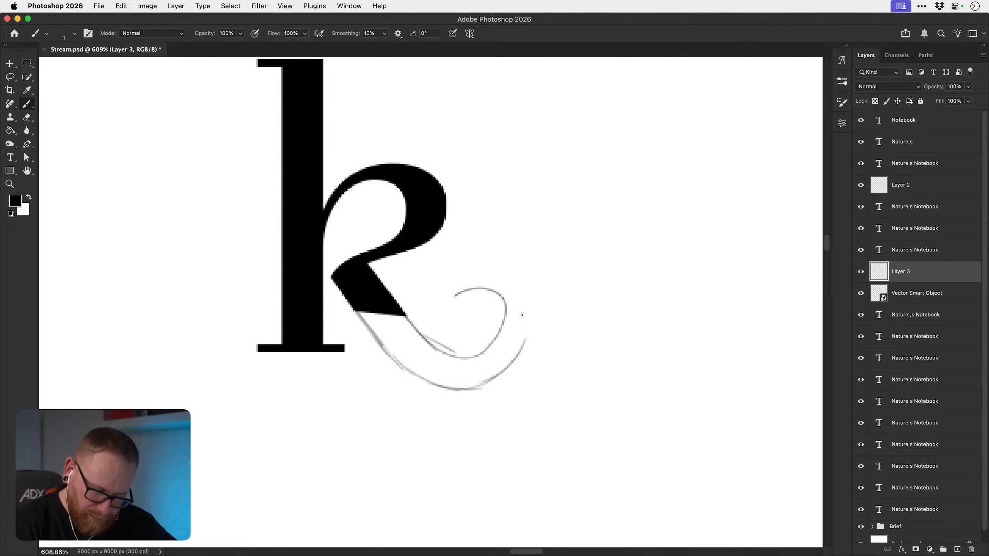
- Sketch the leg's rising outer edge and its inward curl with a rounded terminal
mouse_move(518, 298)
left_mouse_down()
mouse_move(519, 352)
mouse_move(505, 375)
left_mouse_up()
left_click_drag(488, 383, 528, 299)
mouse_move(512, 353)
left_mouse_down()
mouse_move(517, 292)
mouse_move(476, 274)
mouse_move(471, 312)
mouse_move(494, 296)
mouse_move(488, 302)
mouse_move(503, 300)
mouse_move(520, 317)
mouse_move(521, 296)
mouse_move(520, 347)
left_mouse_up()
left_click_drag(523, 305, 510, 365)
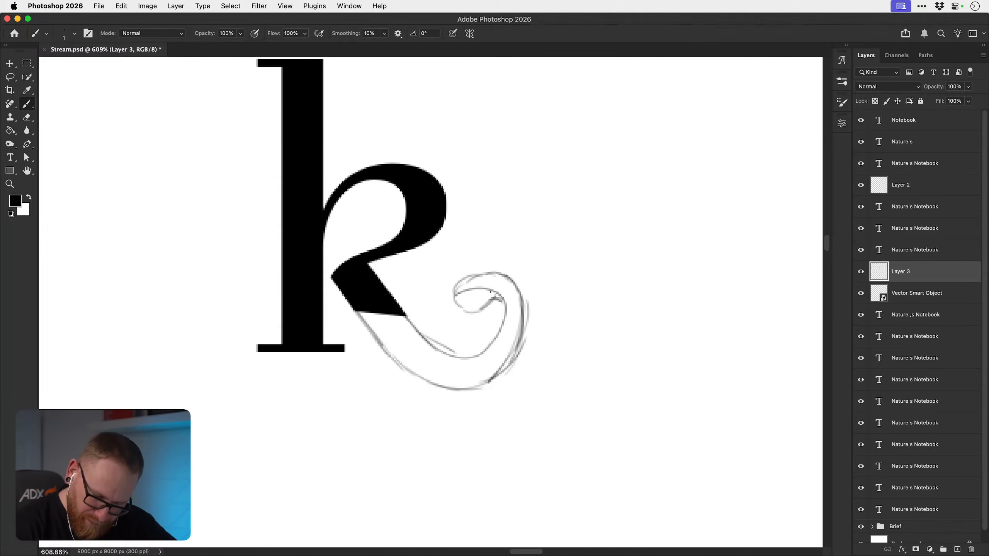
mouse_move(498, 275)
left_mouse_down()
mouse_move(453, 286)
mouse_move(478, 312)
mouse_move(500, 296)
mouse_move(506, 313)
mouse_move(496, 334)
left_mouse_up()
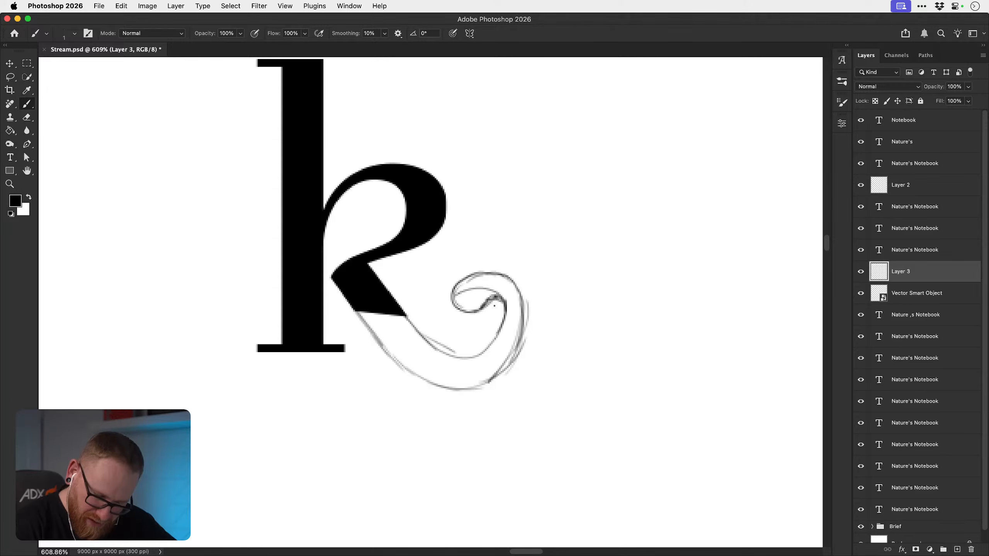
- Retrace the inner and outer contours of the sketched leg where it extends from the k to firm up its shape
left_click_drag(357, 312, 398, 366)
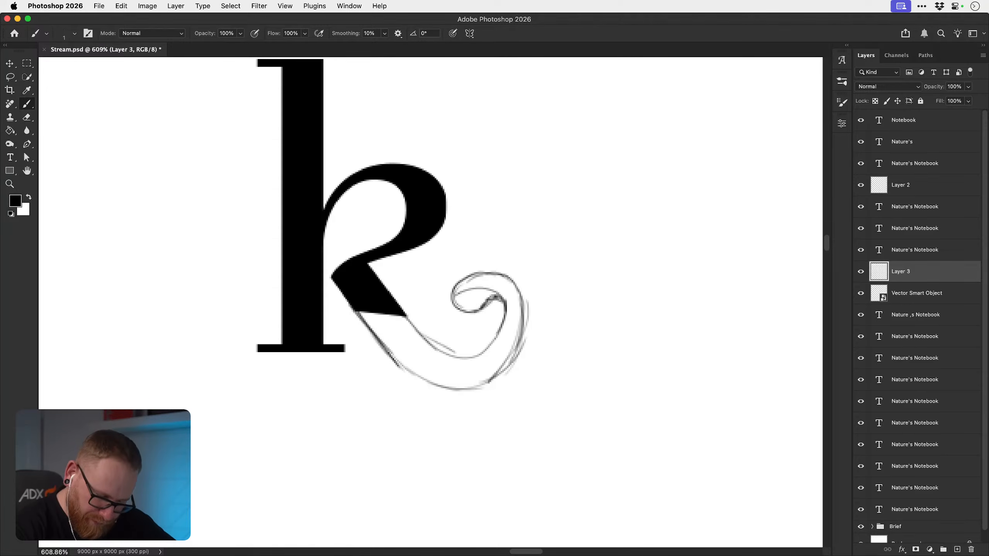
mouse_move(404, 315)
left_mouse_down()
mouse_move(434, 350)
mouse_move(456, 354)
mouse_move(469, 356)
mouse_move(499, 327)
left_mouse_up()
mouse_move(385, 349)
left_mouse_down()
mouse_move(449, 383)
mouse_move(409, 367)
mouse_move(486, 383)
mouse_move(447, 386)
mouse_move(492, 380)
mouse_move(522, 321)
mouse_move(453, 386)
left_mouse_up()
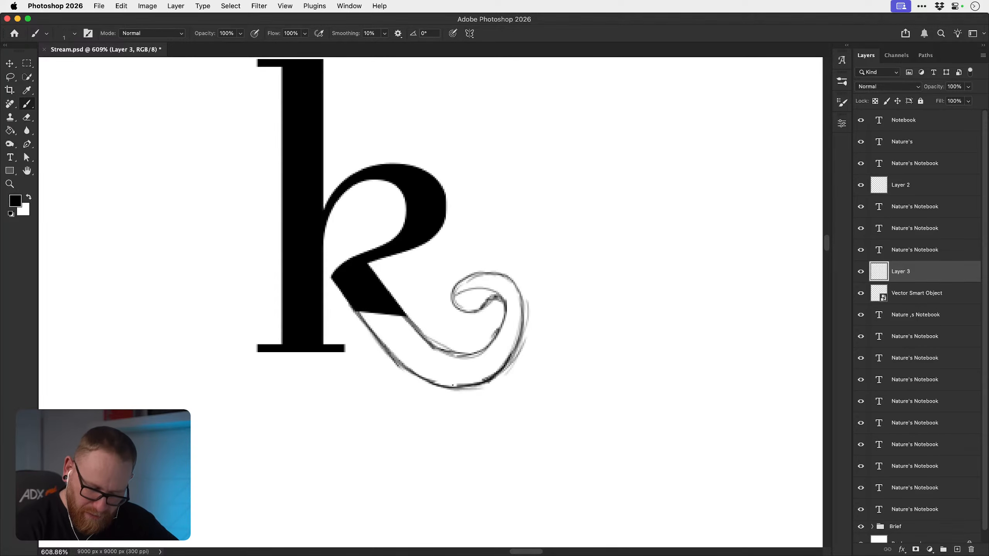
left_click_drag(428, 341, 469, 355)
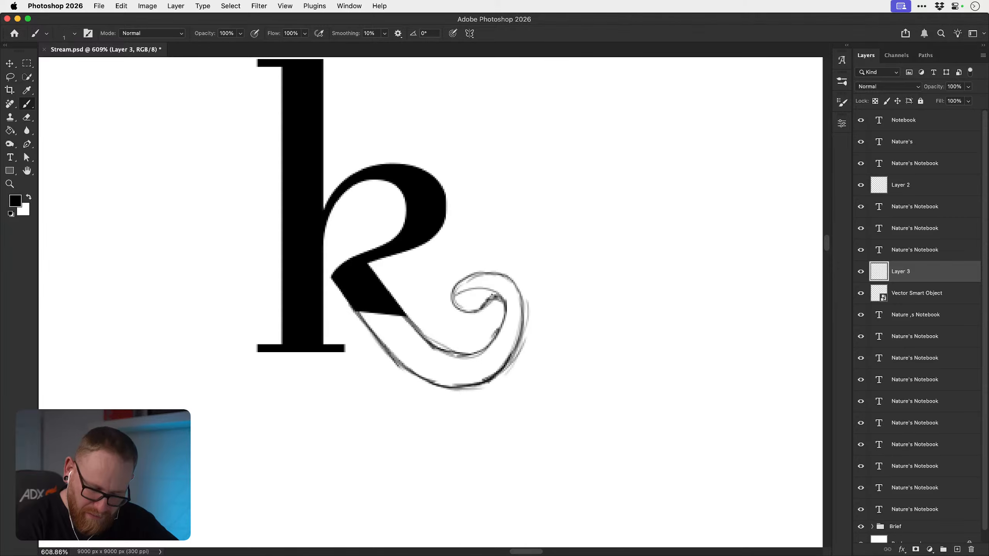
- Firm up the curl's terminal, rasterize the k's Smart Object layer and erase the leftover stub of its original leg with a smaller eraser
mouse_move(501, 307)
left_mouse_down()
mouse_move(503, 330)
mouse_move(520, 302)
mouse_move(505, 276)
mouse_move(473, 273)
mouse_move(455, 290)
mouse_move(473, 312)
mouse_move(490, 303)
mouse_move(457, 281)
left_mouse_up()
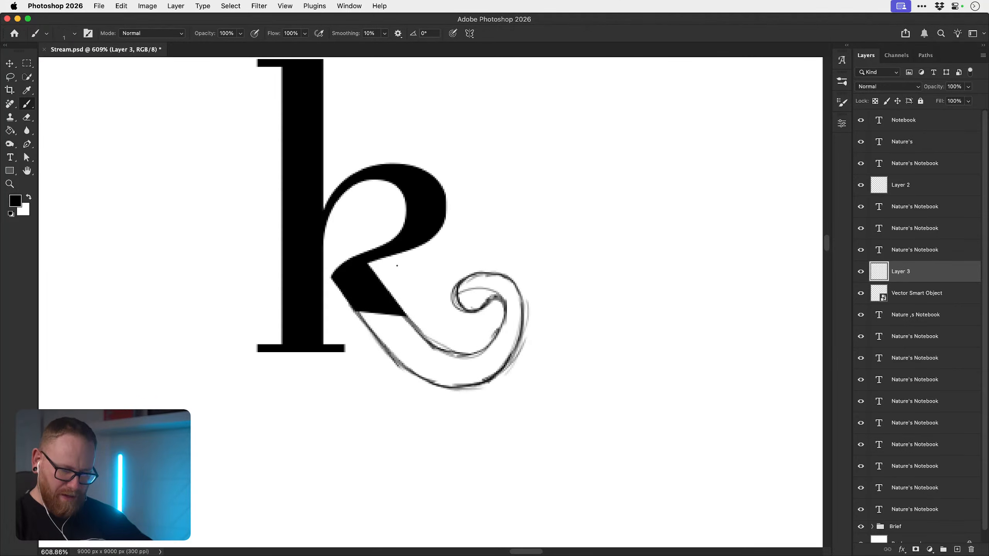
right_click(916, 296)
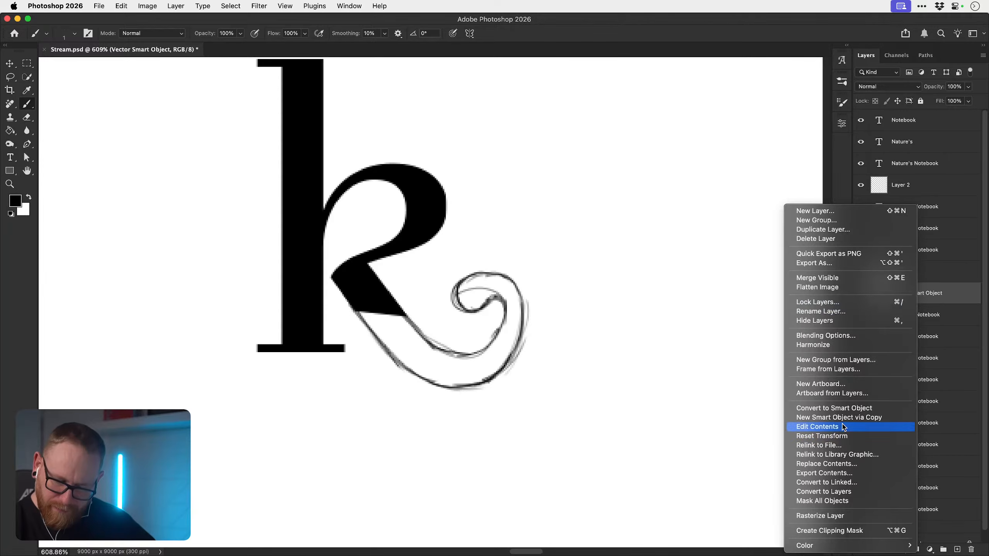
left_click(830, 517)
key("e")
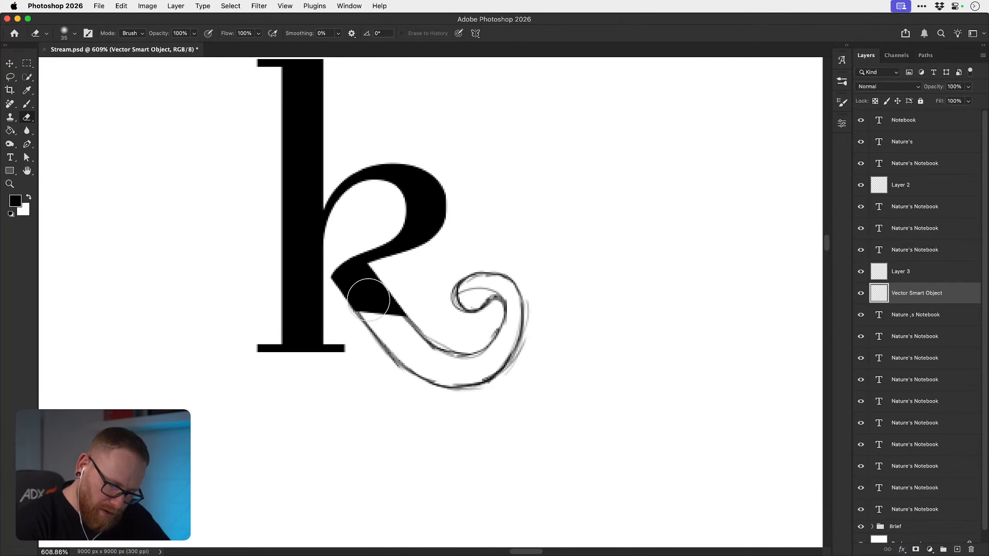
key("[")
key("[")
mouse_move(348, 297)
left_mouse_down()
mouse_move(391, 292)
mouse_move(352, 302)
mouse_move(371, 311)
left_mouse_up()
- Merge the rasterized k layer with the leg sketch on Layer 3
key("b")
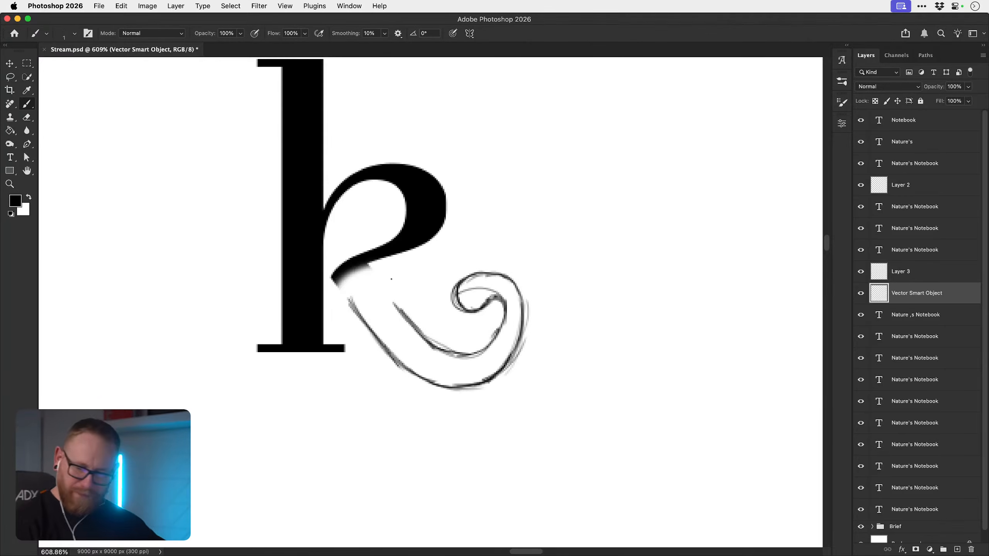
left_click(913, 279, "shift")
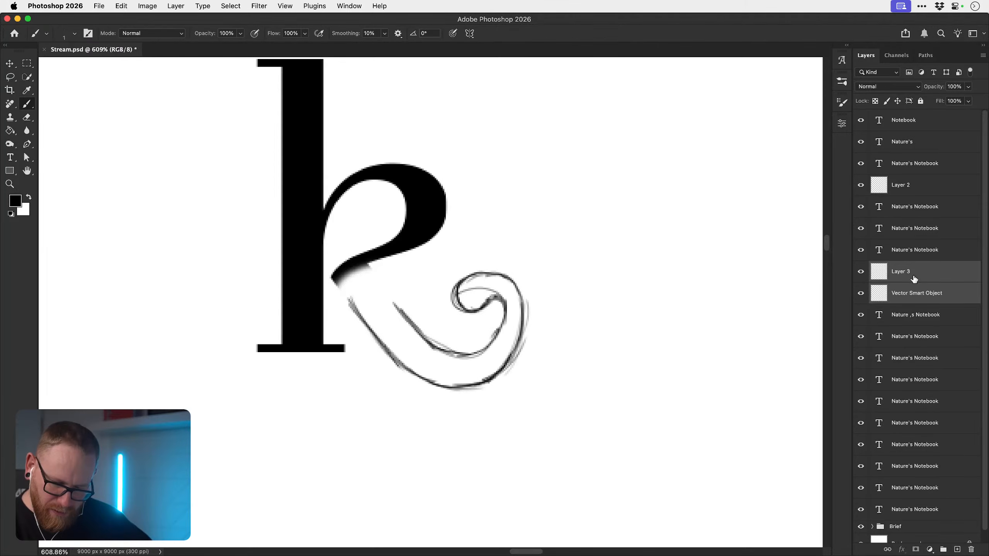
key("ctrl+e")
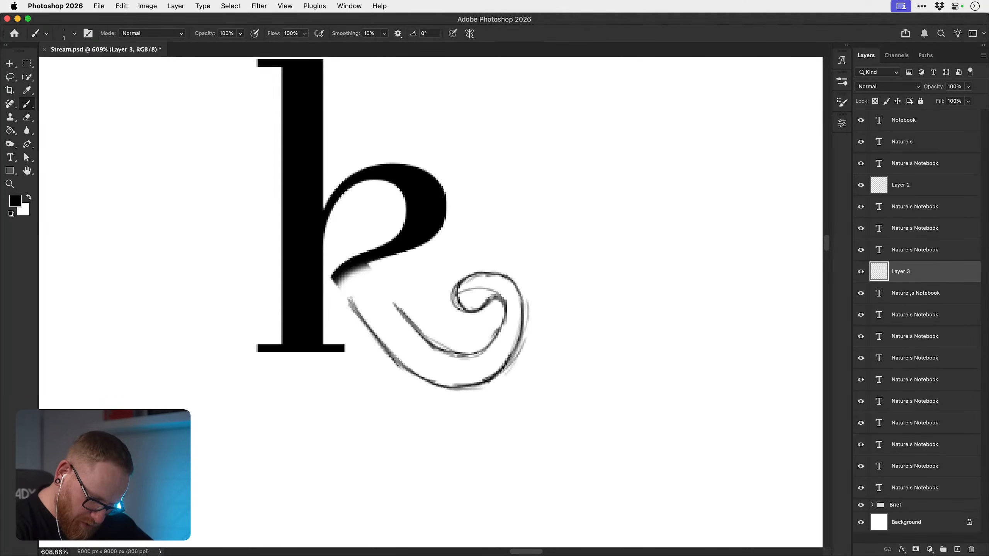
- Brush the leg's inner and outer edges up to the k's bowl to close the erased gap, leaving the leg's interior empty
left_click_drag(373, 264, 401, 312)
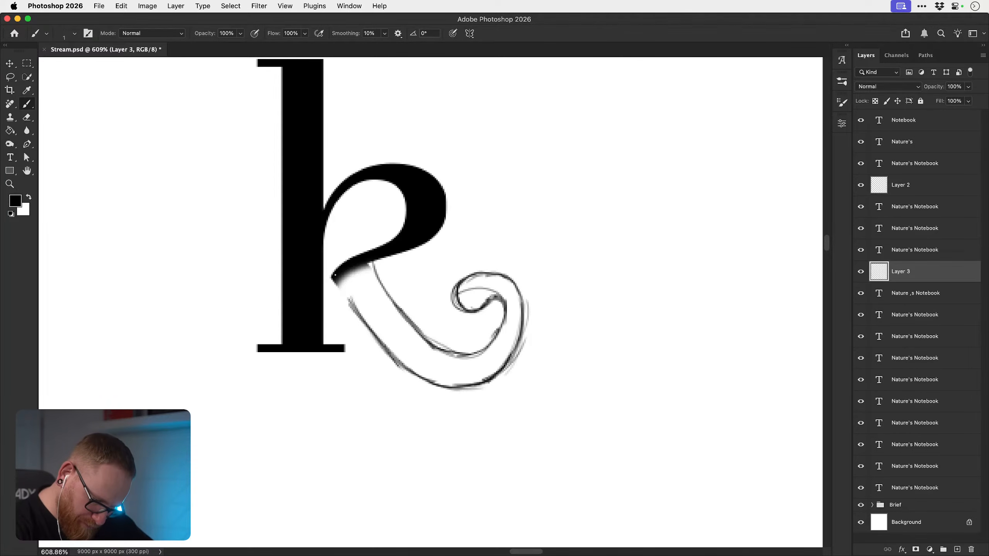
mouse_move(335, 276)
left_mouse_down()
mouse_move(360, 321)
mouse_move(355, 310)
left_mouse_up()
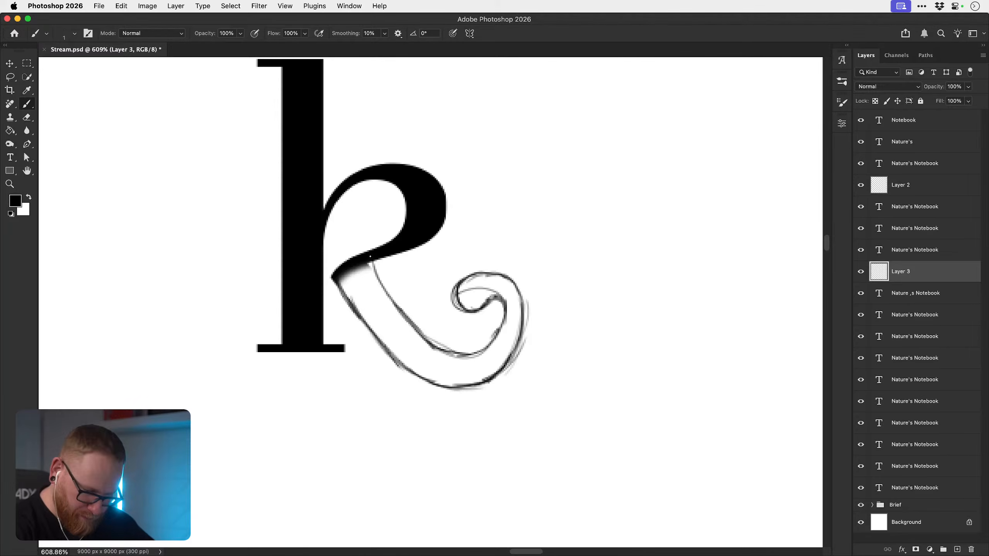
mouse_move(370, 262)
left_mouse_down()
mouse_move(398, 314)
mouse_move(394, 303)
left_mouse_up()
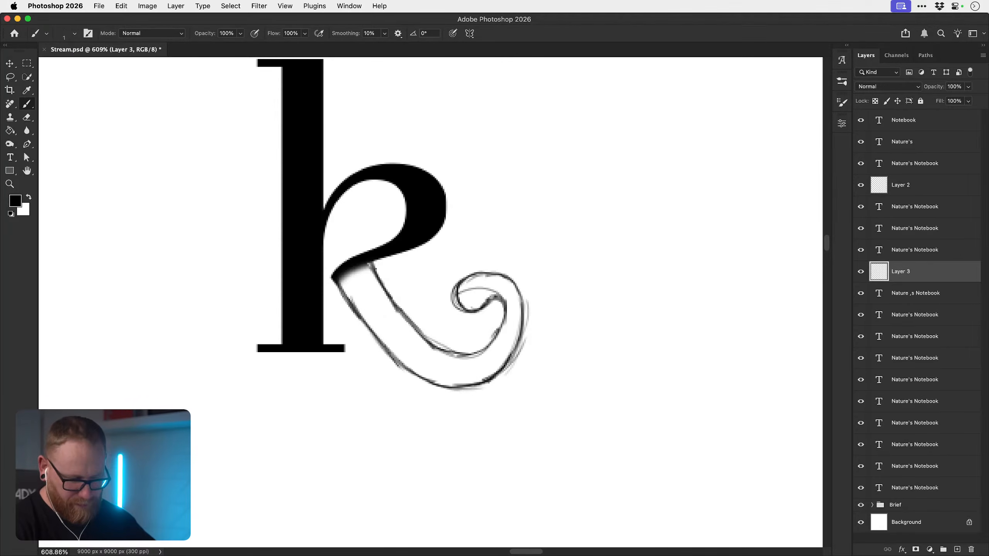
mouse_move(373, 261)
left_mouse_down()
mouse_move(415, 330)
mouse_move(404, 323)
mouse_move(435, 349)
left_mouse_up()
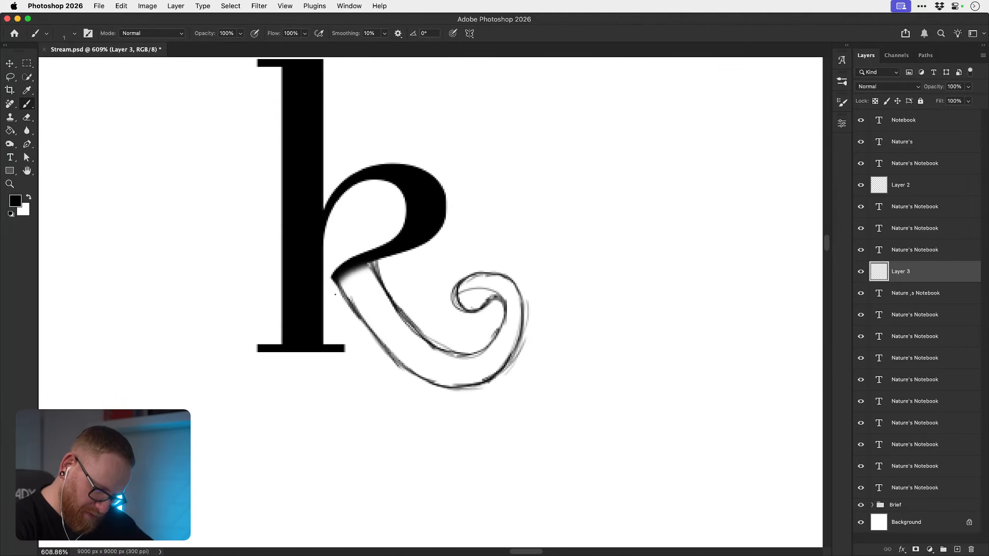
left_click_drag(341, 286, 403, 363)
left_click_drag(339, 279, 405, 367)
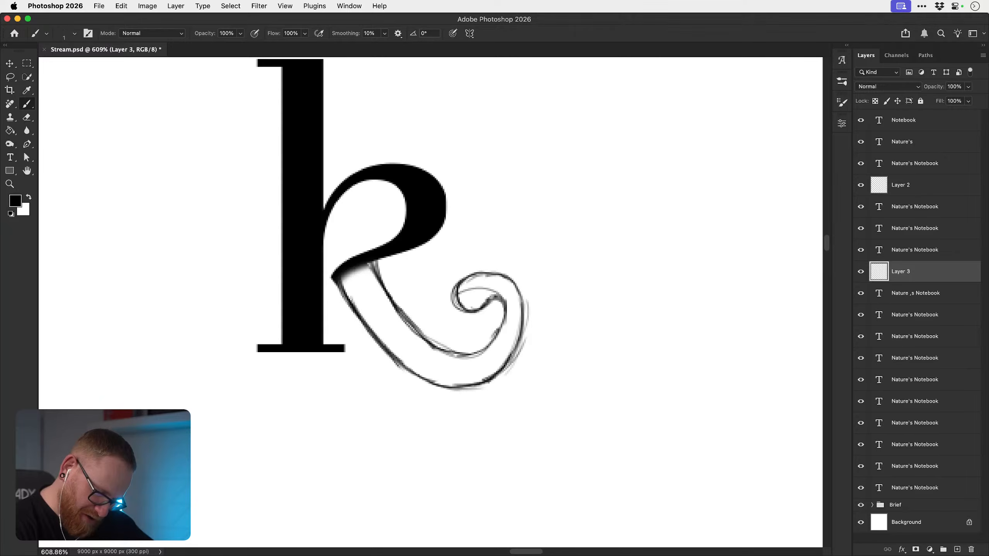
left_click_drag(360, 281, 394, 348)
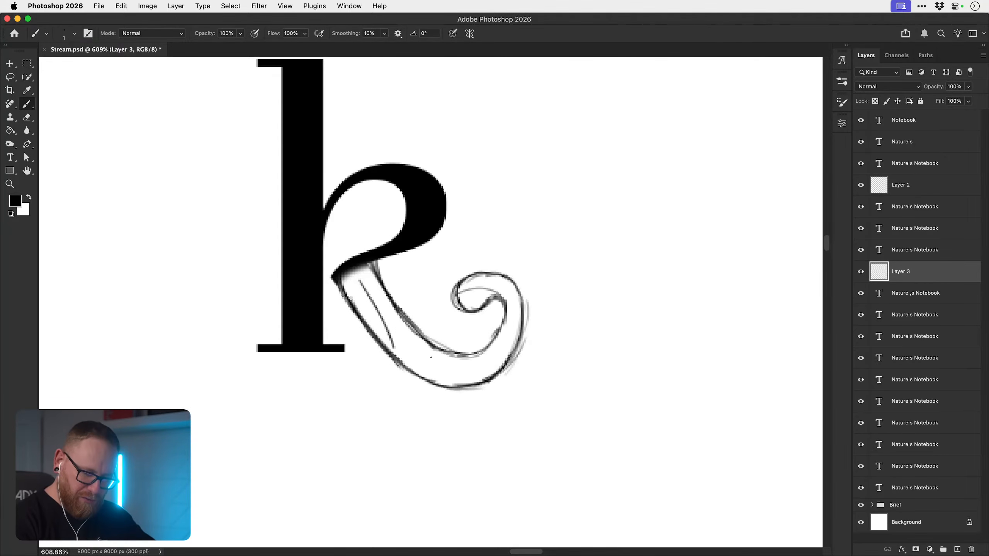
key("super+z")
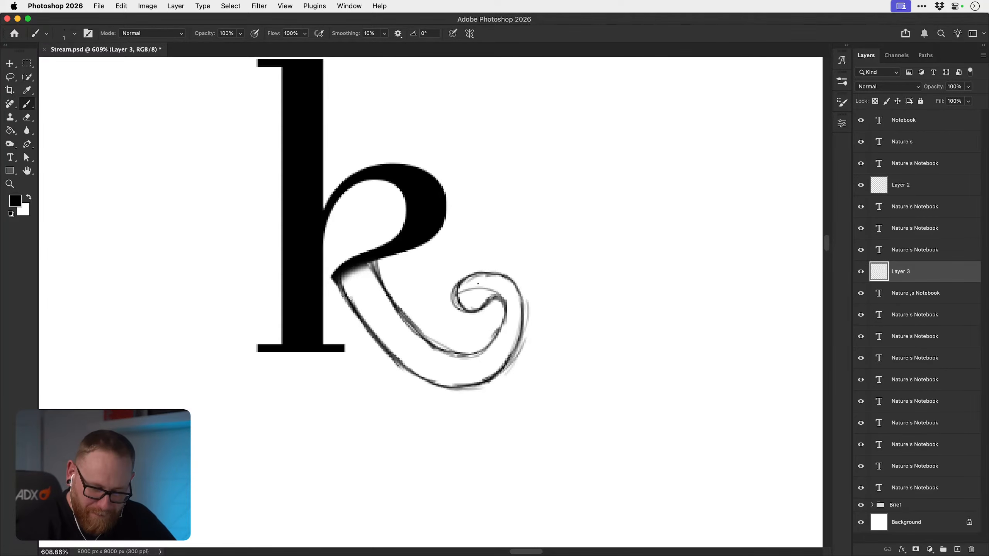
- Retrace the curl, the rising outer edge, the bottom curve and the inner curve of the sketched leg
mouse_move(487, 272)
left_mouse_down()
mouse_move(468, 276)
mouse_move(460, 304)
left_mouse_up()
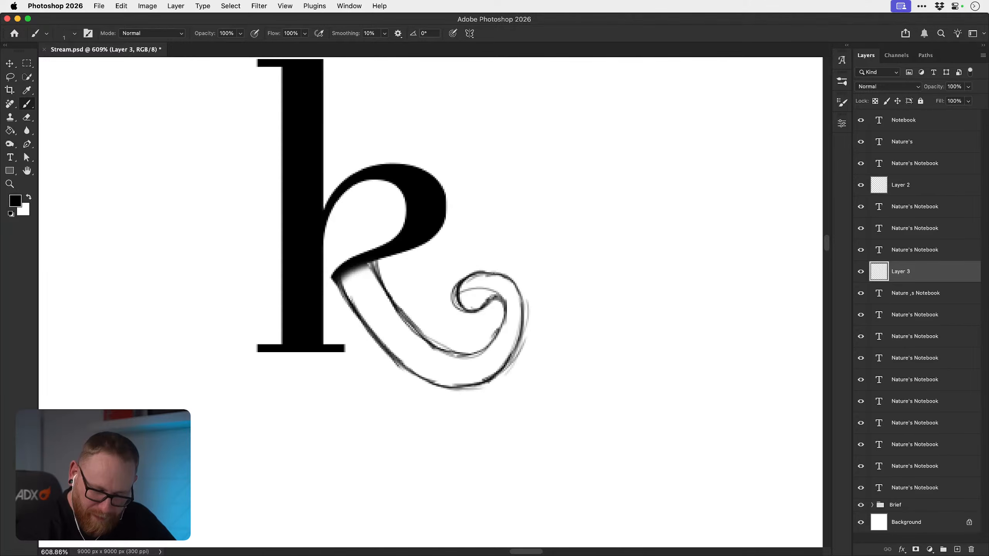
mouse_move(494, 273)
left_mouse_down()
mouse_move(520, 293)
mouse_move(522, 344)
mouse_move(498, 380)
left_mouse_up()
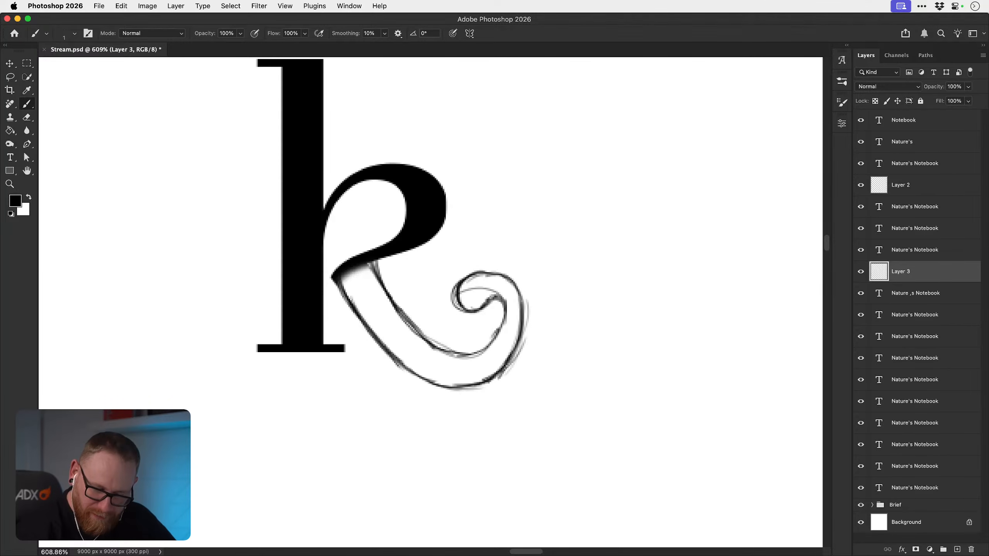
mouse_move(404, 363)
left_mouse_down()
mouse_move(428, 378)
mouse_move(419, 375)
mouse_move(483, 386)
mouse_move(467, 383)
mouse_move(491, 378)
left_mouse_up()
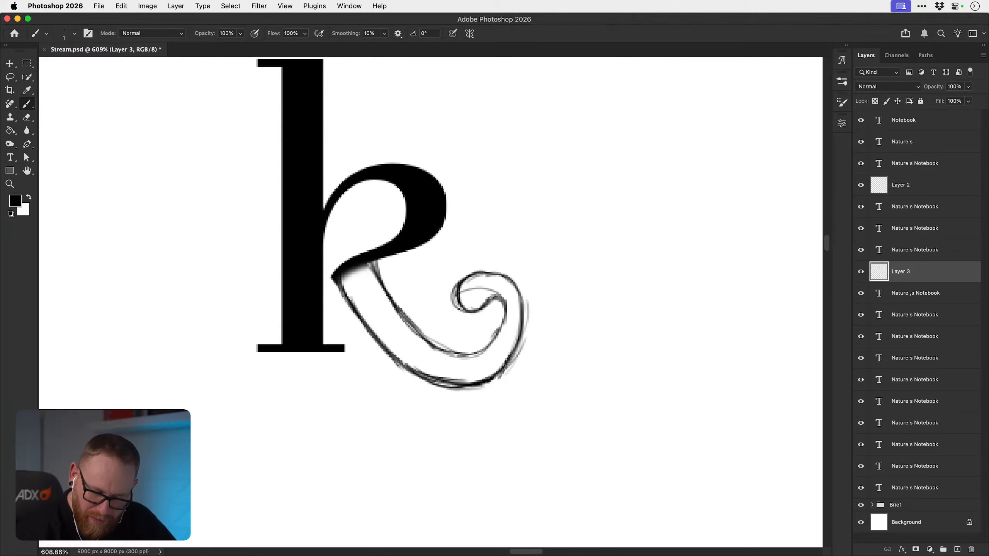
mouse_move(435, 345)
left_mouse_down()
mouse_move(463, 355)
mouse_move(498, 334)
mouse_move(505, 311)
left_mouse_up()
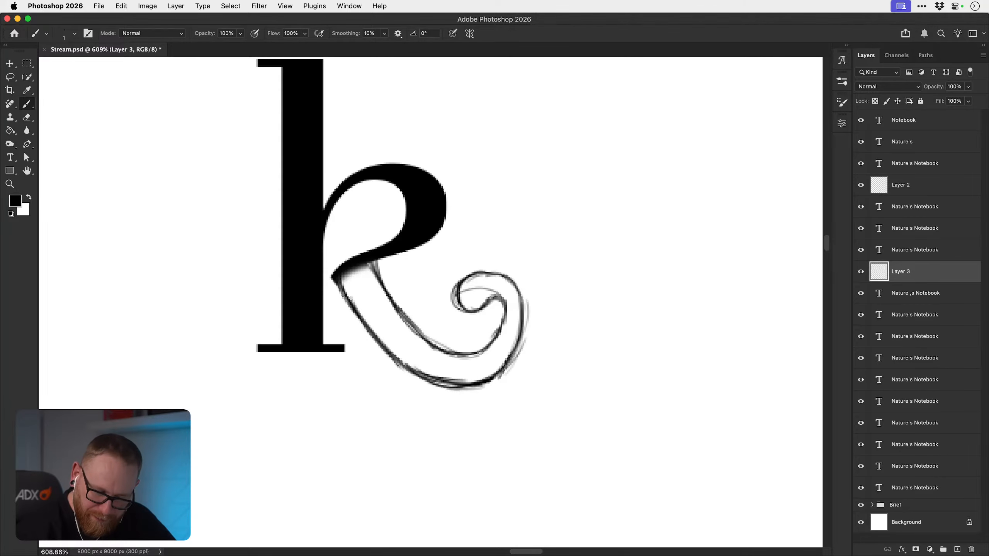
left_click_drag(483, 352, 502, 316)
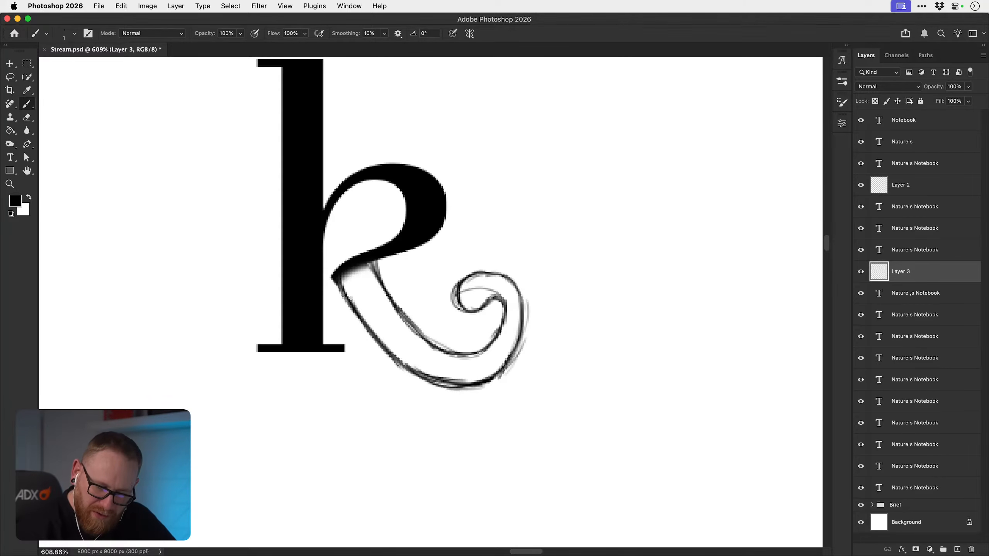
- Erase the rough middle of the leg's inner edge and redraw it as a smoother curve, firming up the outer edge
left_click_drag(377, 261, 412, 323)
mouse_move(336, 284)
left_mouse_down()
mouse_move(357, 319)
mouse_move(355, 311)
mouse_move(454, 352)
mouse_move(443, 348)
left_mouse_up()
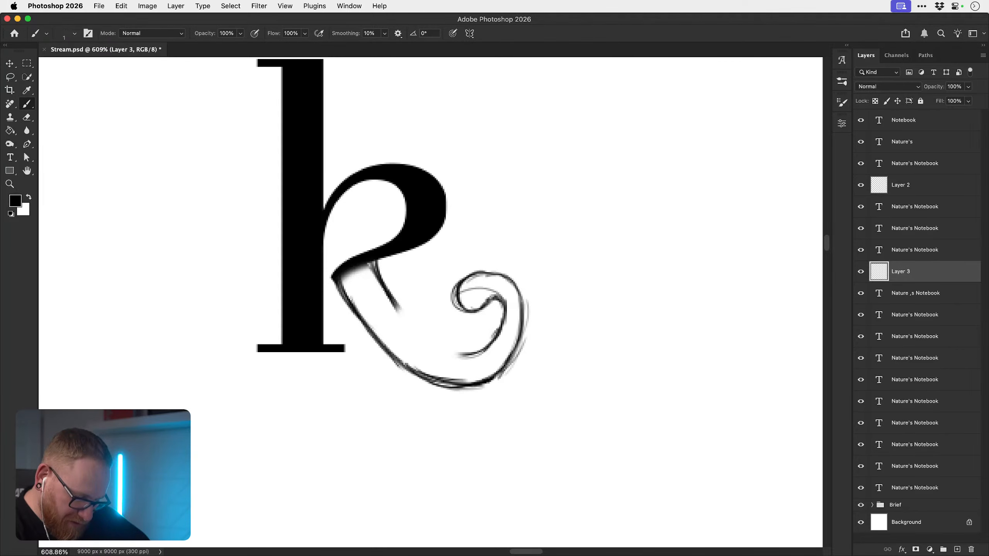
mouse_move(389, 300)
left_mouse_down()
mouse_move(421, 343)
mouse_move(456, 354)
mouse_move(428, 349)
mouse_move(401, 323)
mouse_move(372, 264)
mouse_move(405, 321)
mouse_move(453, 352)
left_mouse_up()
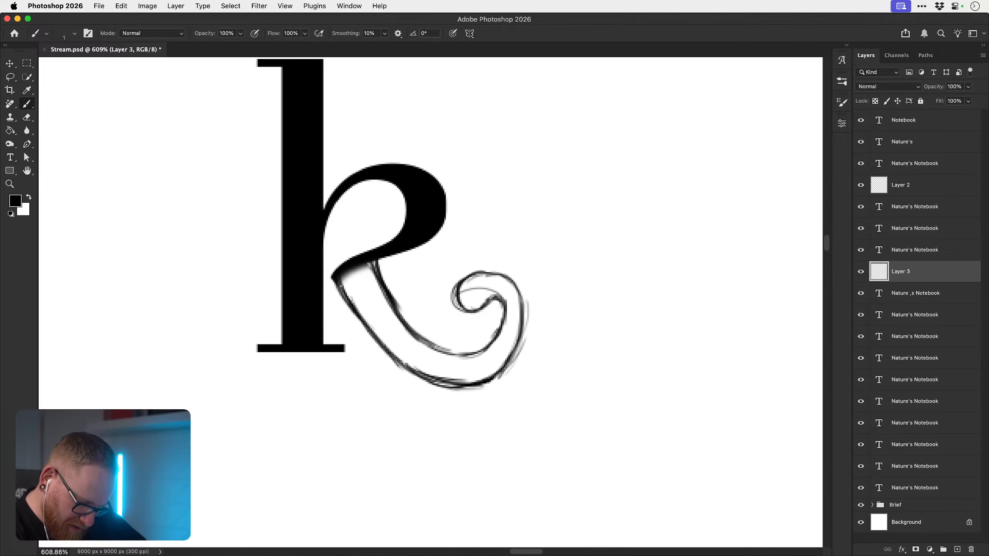
mouse_move(341, 286)
left_mouse_down()
mouse_move(386, 351)
mouse_move(484, 390)
mouse_move(484, 351)
mouse_move(559, 309)
left_mouse_up()
- Try sketching curved brackets and a wider top serif on the k's stem, and undo those strokes
key("z")
left_click_drag(446, 334, 483, 353)
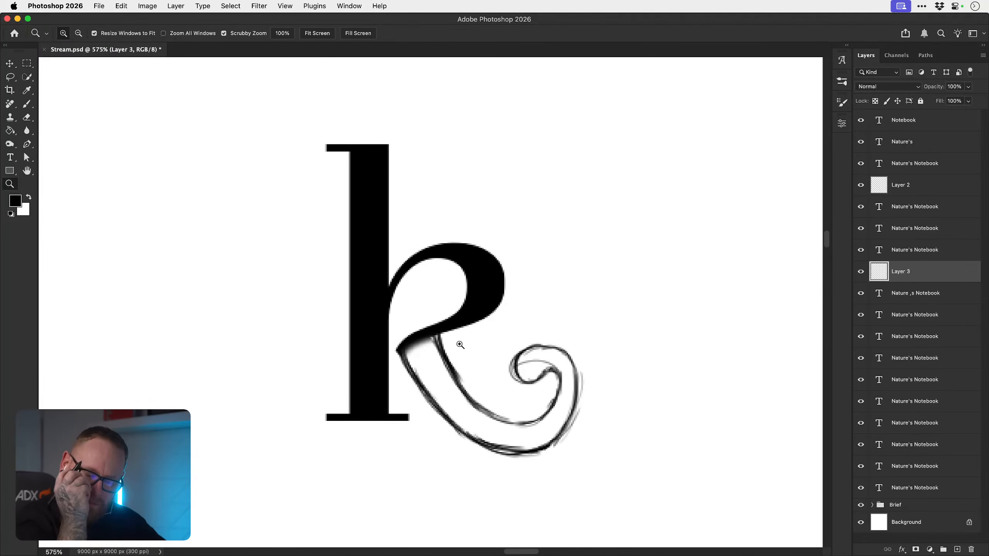
key("b")
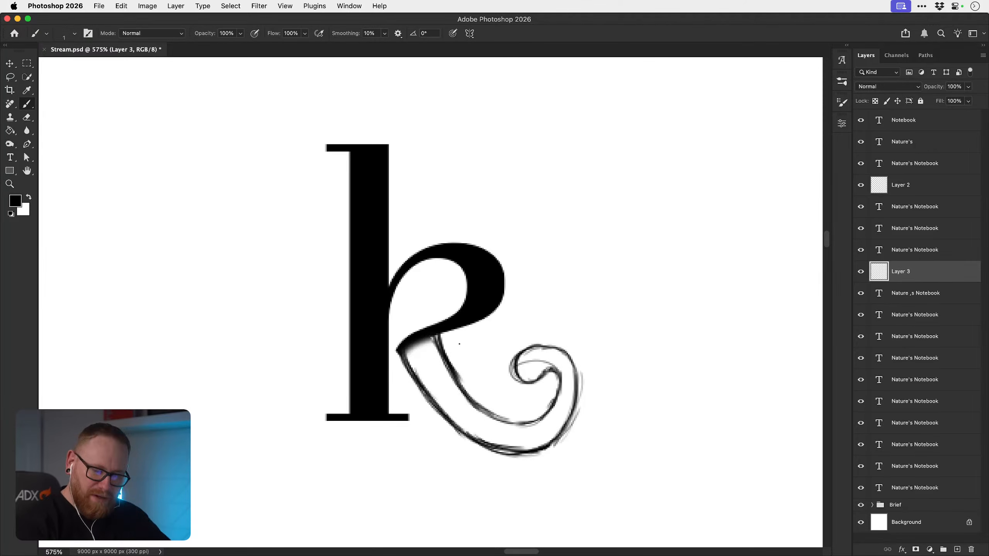
mouse_move(327, 152)
left_mouse_down()
mouse_move(347, 176)
mouse_move(339, 156)
mouse_move(348, 171)
mouse_move(405, 146)
mouse_move(389, 171)
mouse_move(401, 149)
left_mouse_up()
key("super+z")
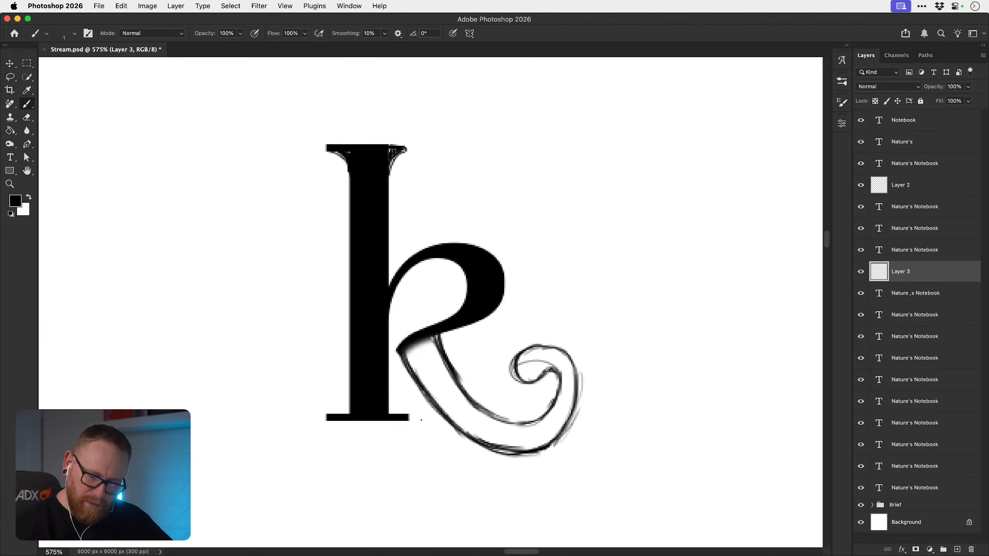
key("super+z")
key("super+z")
key("super+z")
key("super+z")
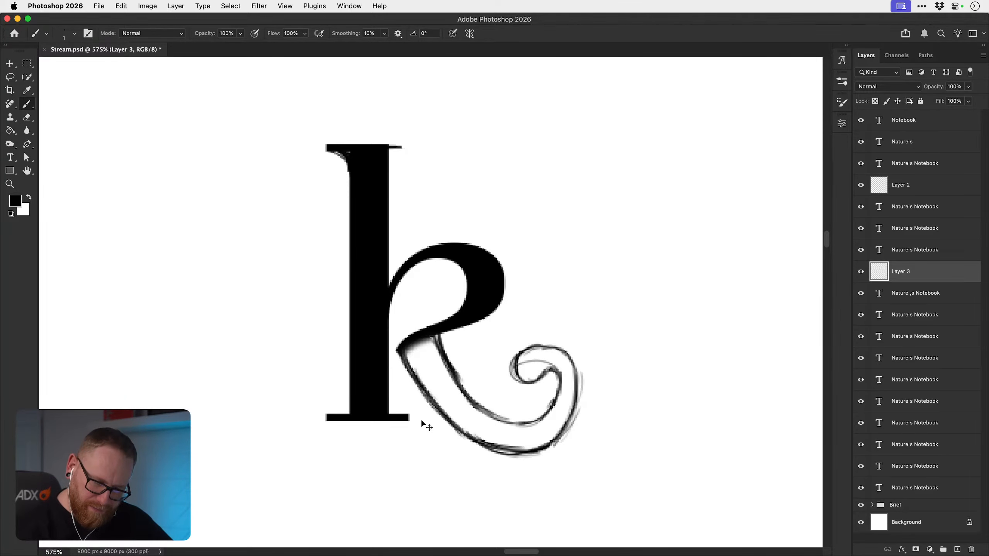
key("super+z")
key("super+shift+z")
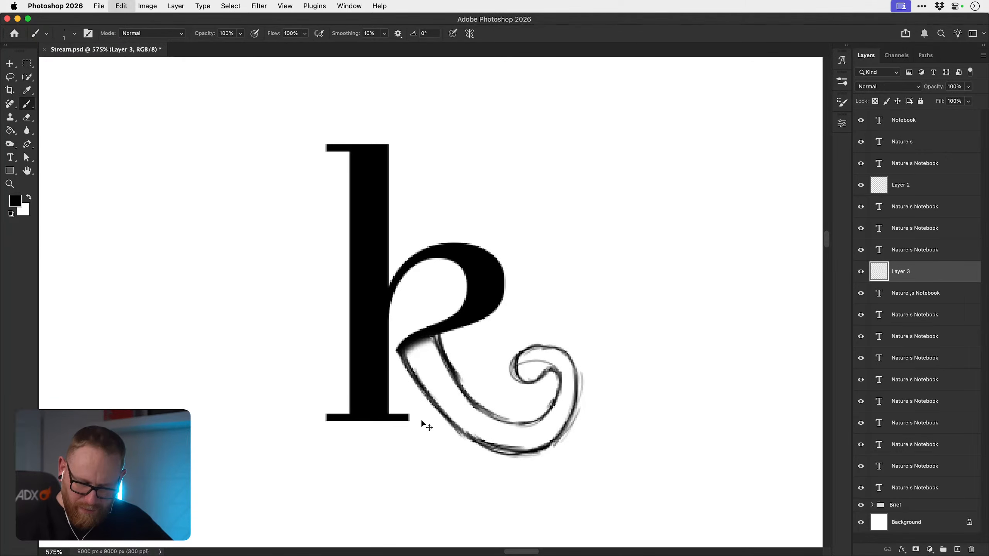
- Switch to Illustrator and copy the capital N of Notebook from the outlined wordmark
key("z")
left_click_drag(464, 417, 421, 410)
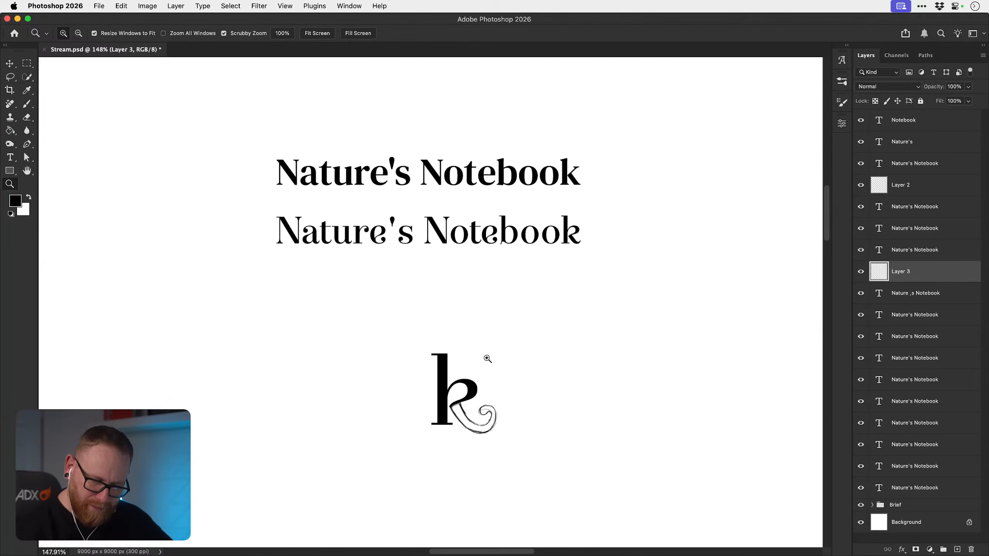
key("v")
key("super+Tab")
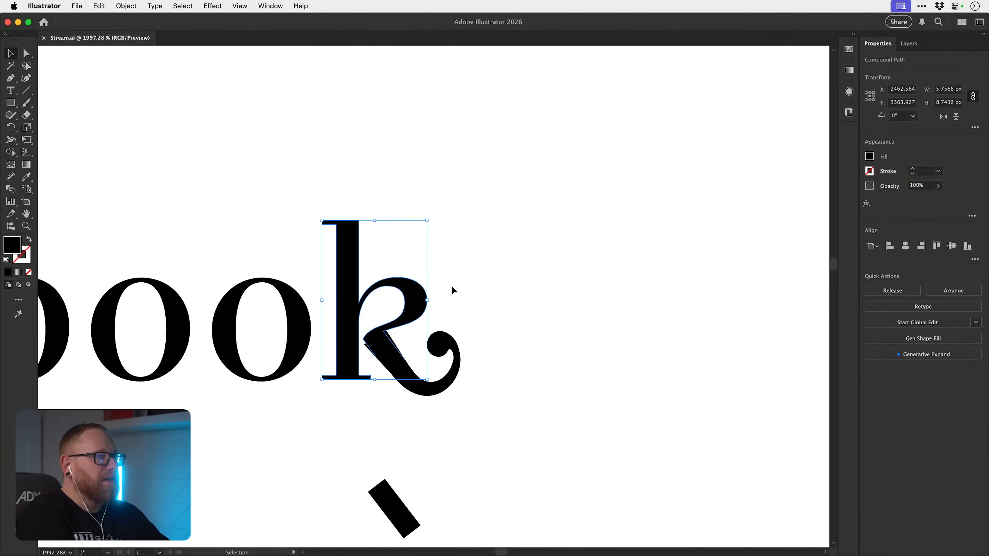
scroll(452, 287, "left", 15)
scroll(452, 289, "left", 4)
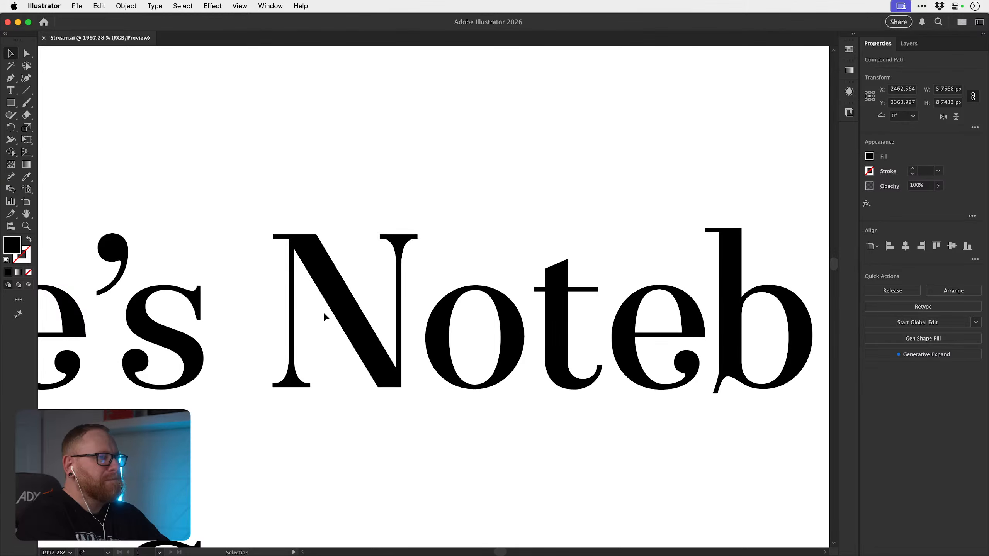
key("a")
left_click(353, 315)
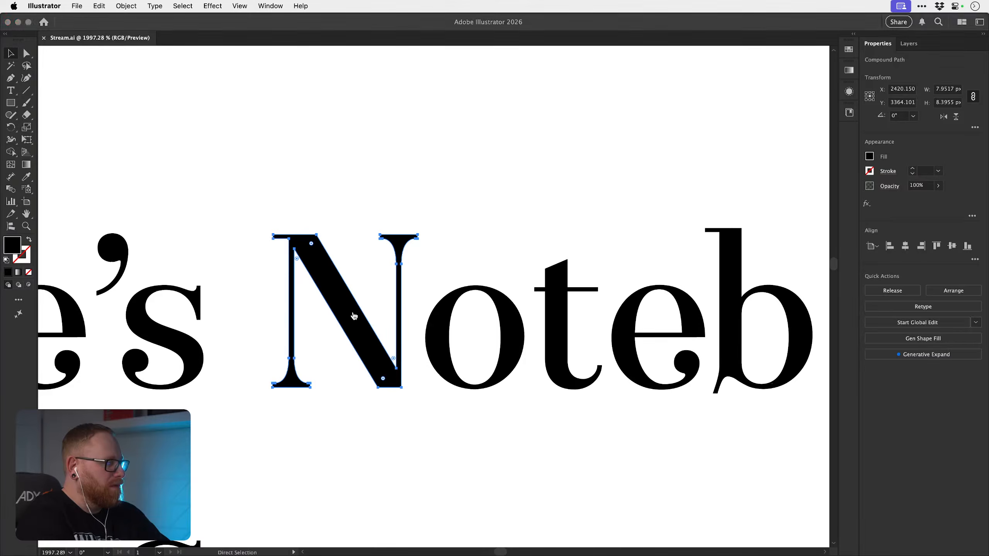
- Paste the N into the Photoshop document as a Smart Object, scaled to about 574% by 561% and placed beside the sketched k
key("super+Tab")
key("super+v")
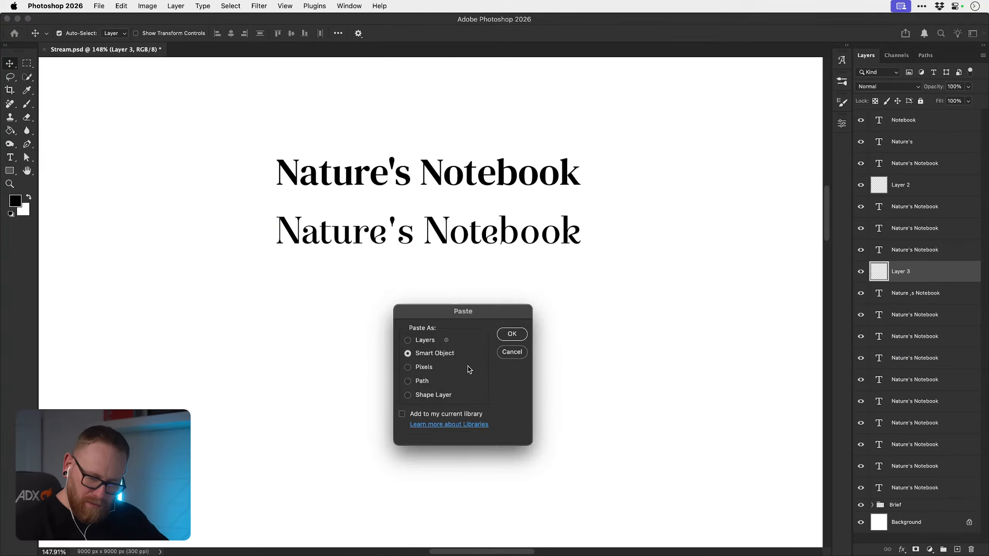
left_click(513, 335)
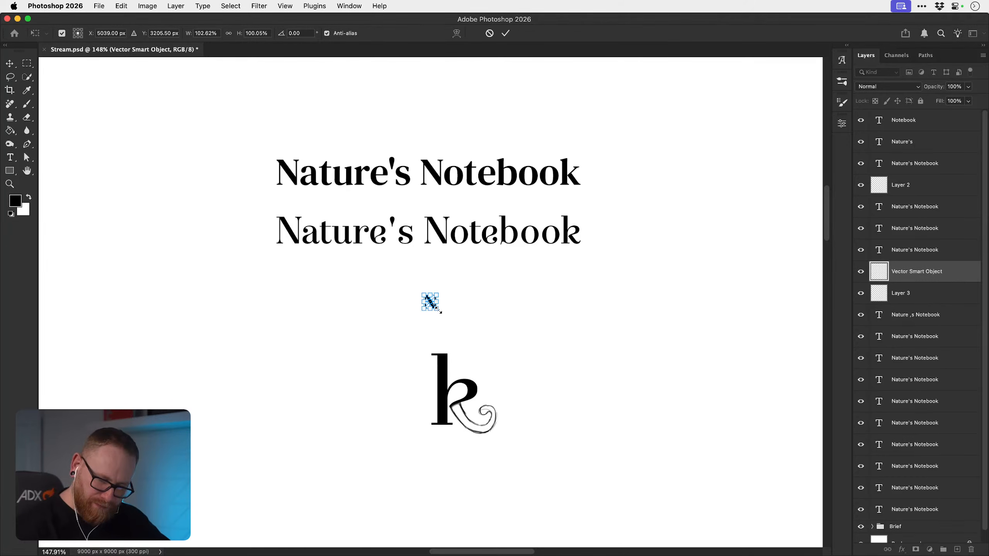
left_click_drag(438, 310, 348, 389)
left_click_drag(362, 350, 383, 340)
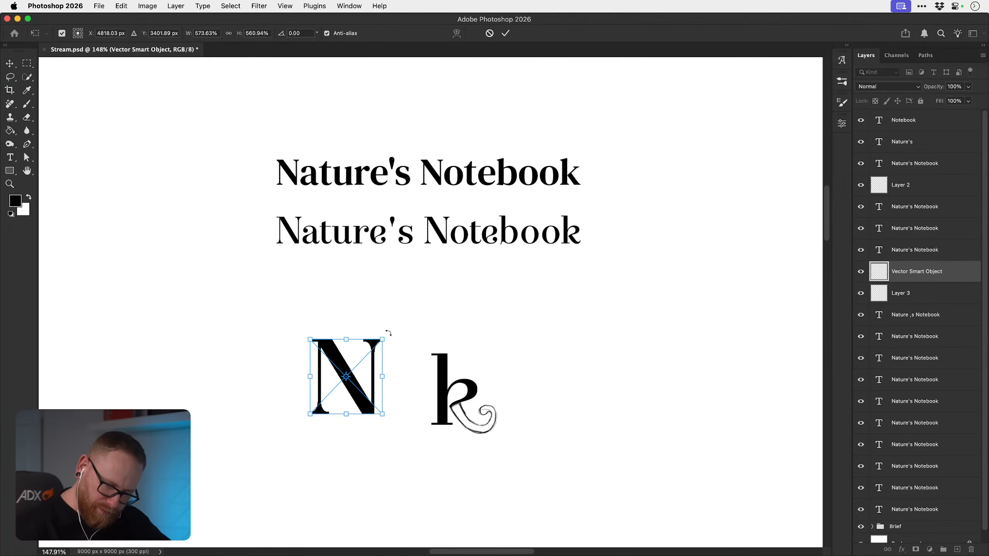
key("Return")
- Rasterize the Smart Object layer of the enlarged N
left_click_drag(369, 397, 353, 405)
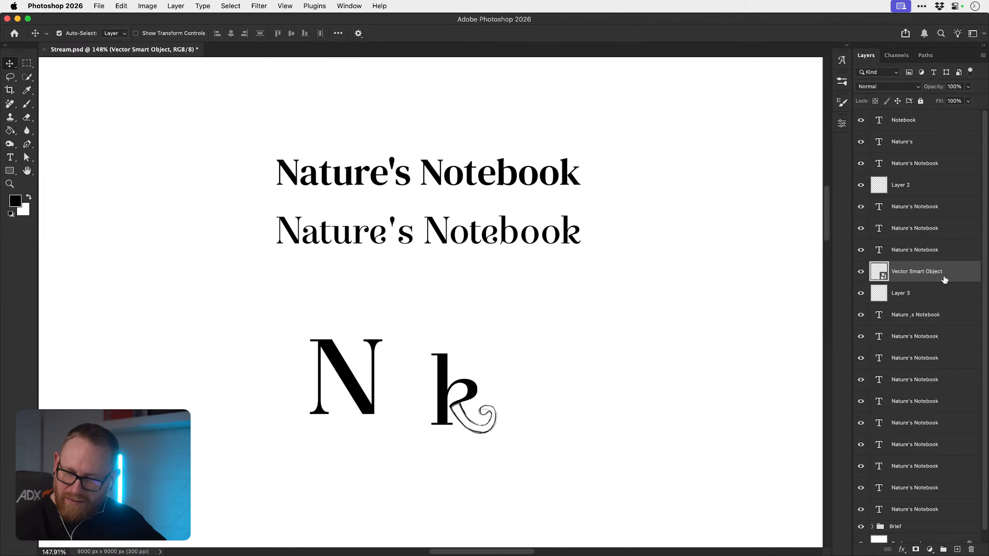
right_click(942, 279)
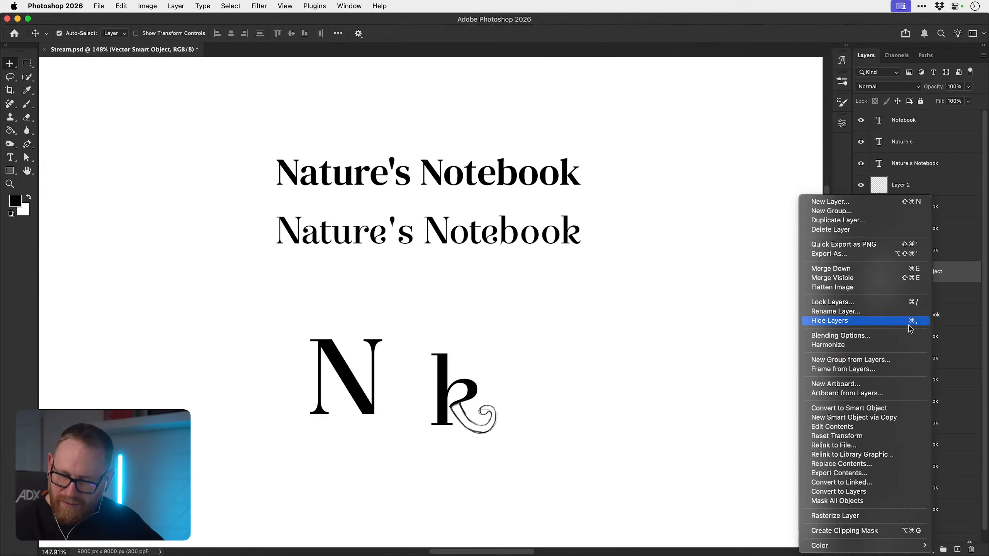
left_click(849, 516)
key("z")
left_click_drag(337, 396, 355, 395)
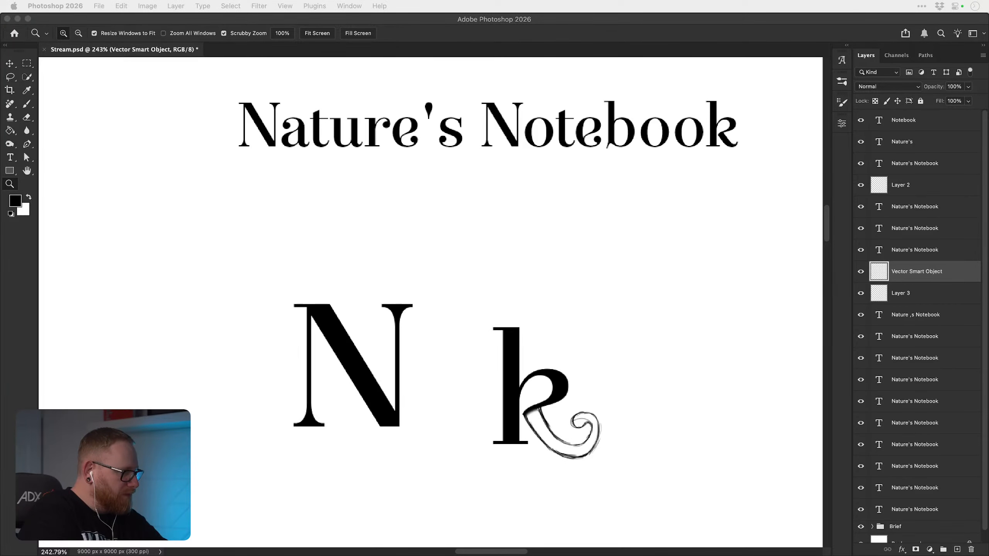
- Return to Photoshop, try sketching a curled swash on the N's upper-left serif with the Brush, and undo the strokes
key("super+Tab")
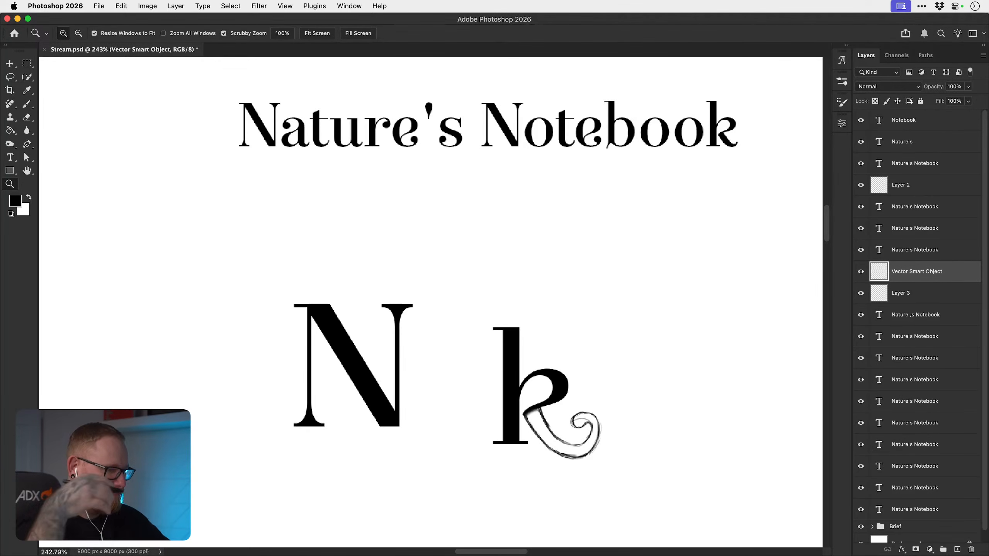
key("b")
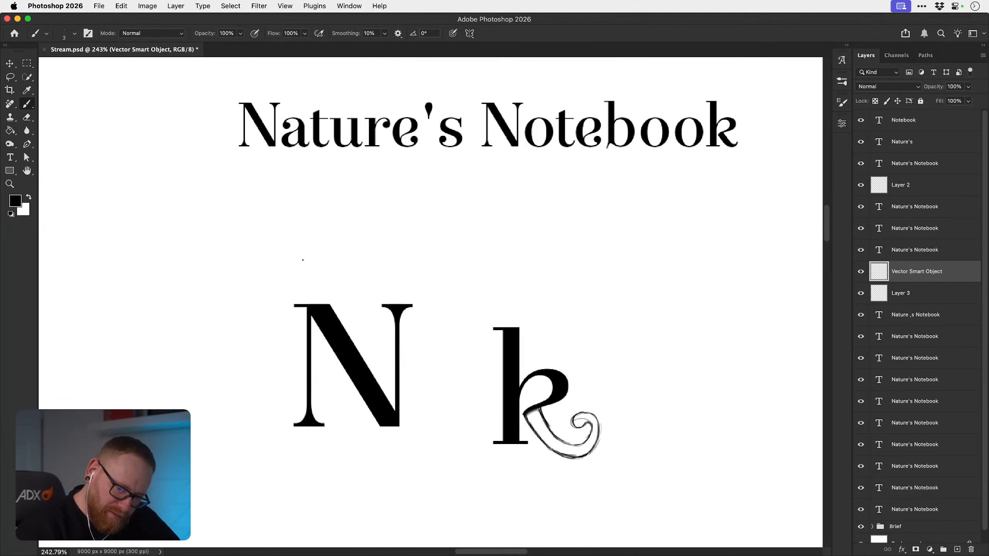
mouse_move(299, 306)
left_mouse_down()
mouse_move(250, 355)
mouse_move(286, 353)
mouse_move(284, 331)
mouse_move(270, 350)
mouse_move(257, 333)
mouse_move(272, 312)
mouse_move(308, 312)
left_mouse_up()
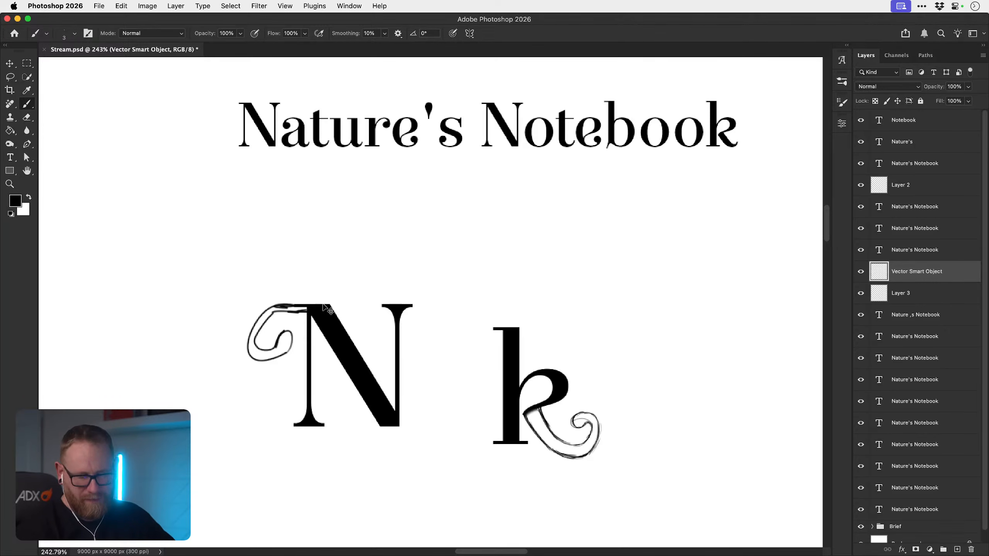
key("super+z")
key("super+z")
key("super+z")
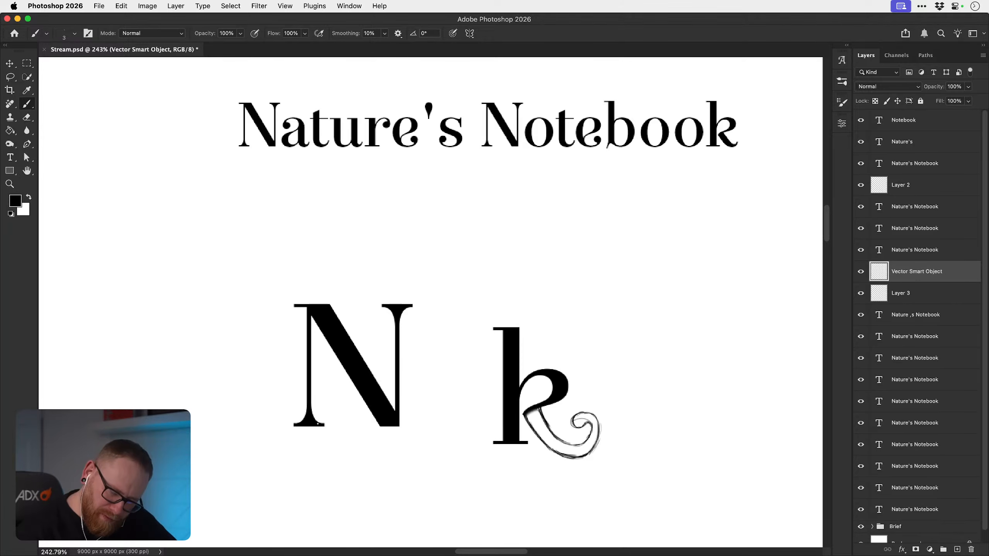
- Try replacing the N's lower-left serif with a sketched spiral tail curling outward from the thin left stem
key("e")
mouse_move(327, 431)
left_mouse_down()
mouse_move(303, 426)
mouse_move(323, 420)
mouse_move(317, 425)
mouse_move(329, 403)
mouse_move(303, 417)
mouse_move(288, 460)
mouse_move(268, 454)
mouse_move(270, 400)
mouse_move(259, 448)
left_mouse_up()
key("b")
key("super+z")
mouse_move(270, 403)
left_mouse_down()
mouse_move(259, 448)
mouse_move(258, 419)
mouse_move(287, 413)
mouse_move(272, 418)
mouse_move(270, 436)
mouse_move(286, 446)
mouse_move(306, 418)
left_mouse_up()
mouse_move(308, 415)
left_mouse_down()
mouse_move(299, 437)
mouse_move(279, 448)
left_mouse_up()
mouse_move(306, 418)
left_mouse_down()
mouse_move(295, 446)
mouse_move(310, 421)
mouse_move(278, 446)
mouse_move(264, 427)
mouse_move(271, 417)
mouse_move(316, 454)
mouse_move(284, 424)
left_mouse_up()
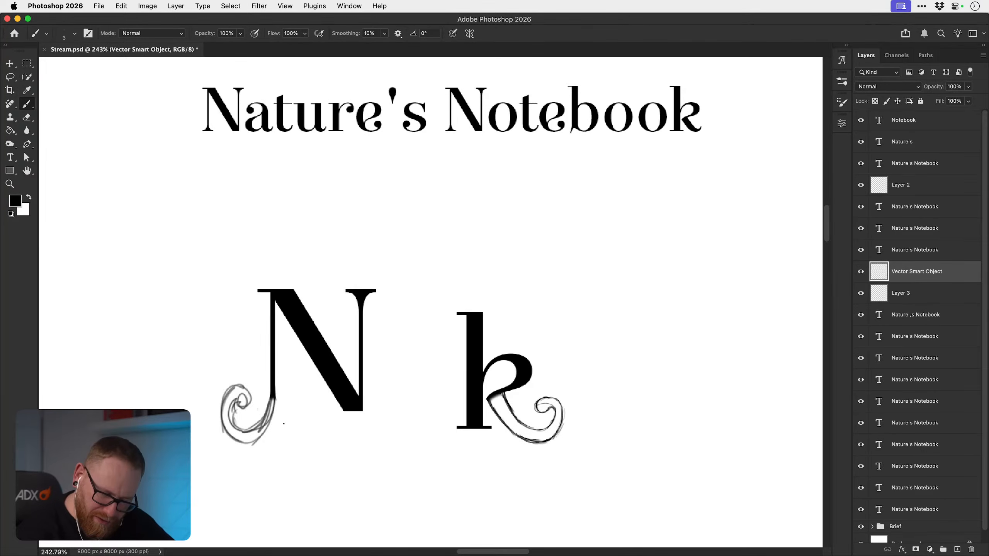
- Undo the erasing and all the brush strokes at the foot of the N's left stem
key("super+z")
key("super+z")
key("super+z")
key("super+z")
key("super+z")
key("super+z")
key("super+z")
key("super+z")
key("super+z")
key("super+z")
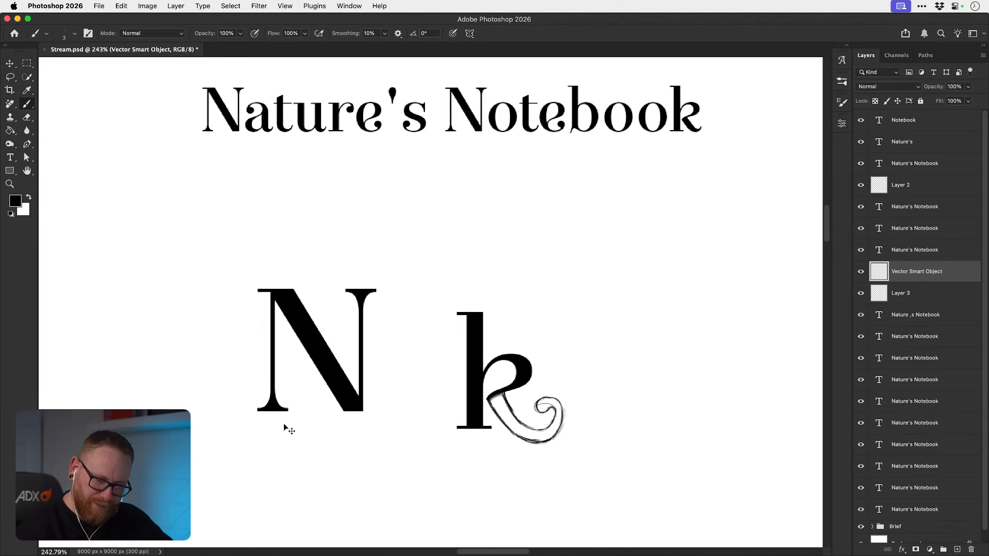
- Rasterize the N's Vector Smart Object layer again so that the letter can be erased
key("e")
left_click(254, 289)
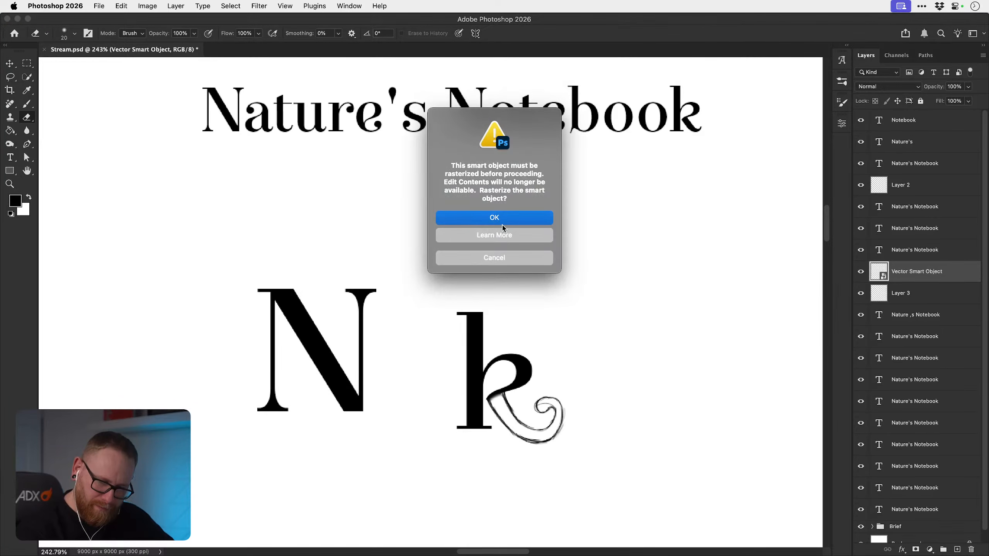
left_click(493, 258)
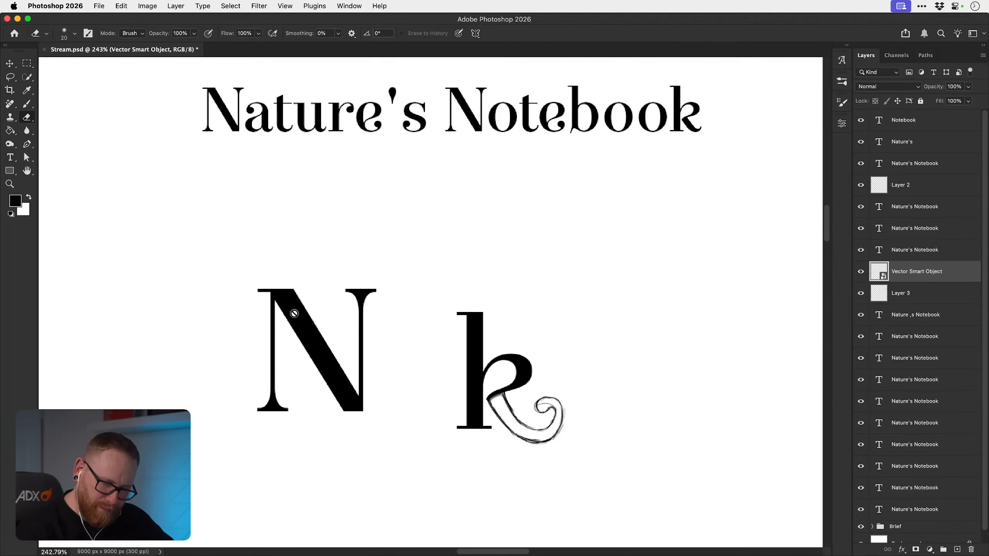
key("v")
key("e")
left_click(261, 290)
left_click(473, 219)
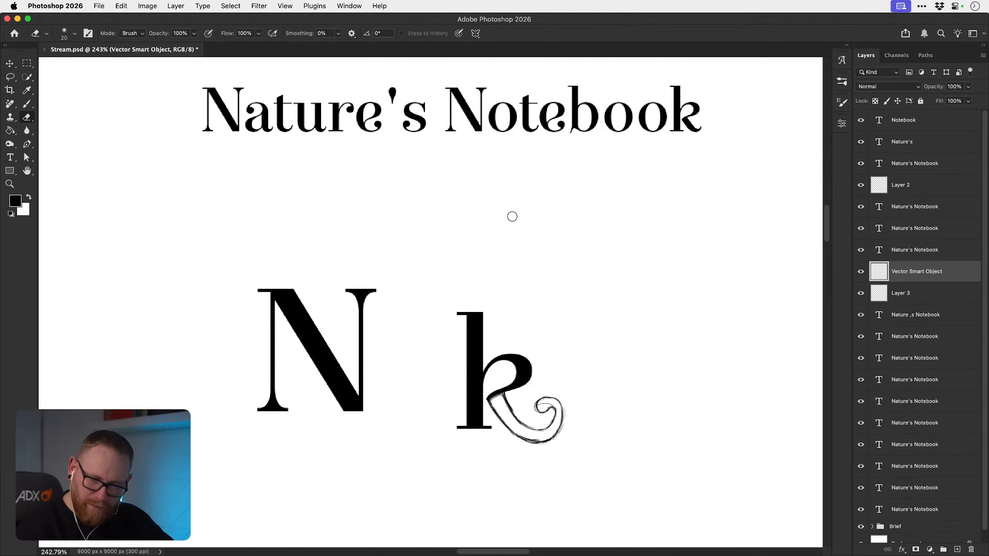
key("v")
left_click_drag(329, 353, 335, 376)
key("e")
key("super+z")
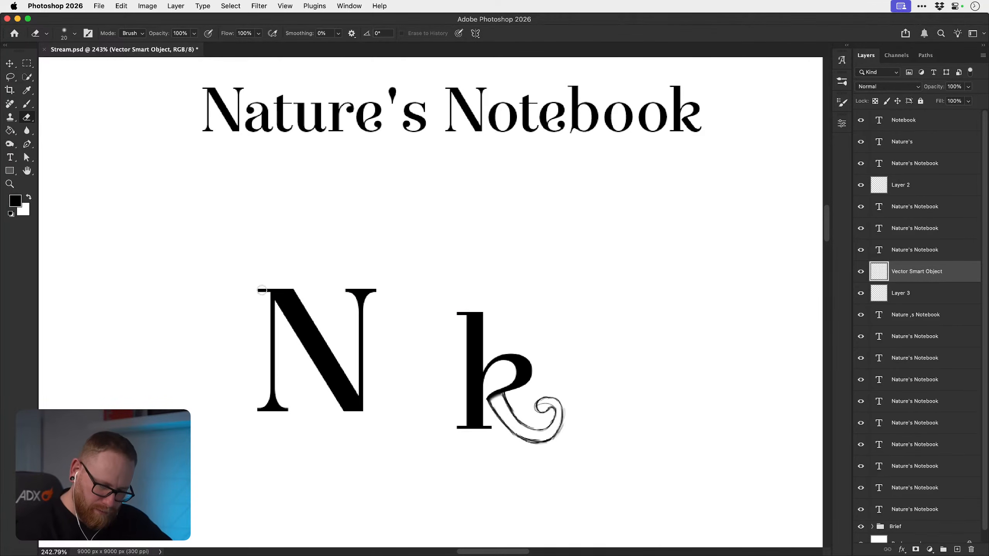
- Erase the N's upper-left corner and brush a curled swash that spirals outward from the top of the diagonal
mouse_move(260, 289)
left_mouse_down()
mouse_move(307, 284)
mouse_move(299, 293)
mouse_move(313, 300)
mouse_move(268, 306)
mouse_move(286, 319)
mouse_move(314, 311)
mouse_move(285, 315)
mouse_move(246, 284)
left_mouse_up()
key("b")
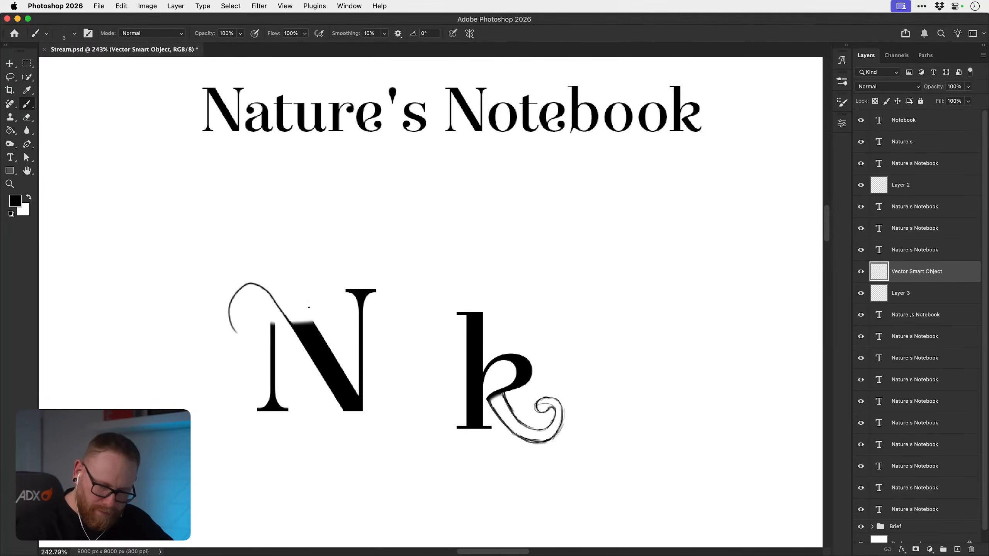
mouse_move(308, 320)
left_mouse_down()
mouse_move(293, 292)
mouse_move(312, 291)
mouse_move(312, 313)
mouse_move(289, 326)
mouse_move(274, 305)
mouse_move(247, 321)
left_mouse_up()
key("super+z")
mouse_move(315, 324)
left_mouse_down()
mouse_move(238, 296)
mouse_move(276, 284)
left_mouse_up()
mouse_move(276, 284)
left_mouse_down()
mouse_move(239, 293)
mouse_move(226, 330)
left_mouse_up()
left_click_drag(230, 305, 233, 330)
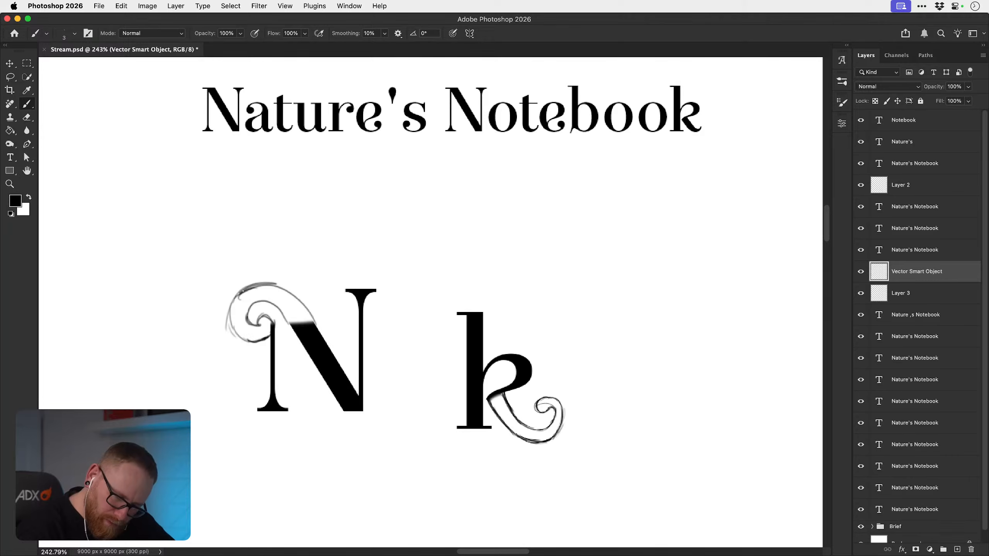
- Reinforce the swash's outer curve and blend its two outlines into the top of the N's thick diagonal
mouse_move(243, 291)
left_mouse_down()
mouse_move(236, 333)
mouse_move(237, 307)
mouse_move(272, 316)
mouse_move(276, 349)
left_mouse_up()
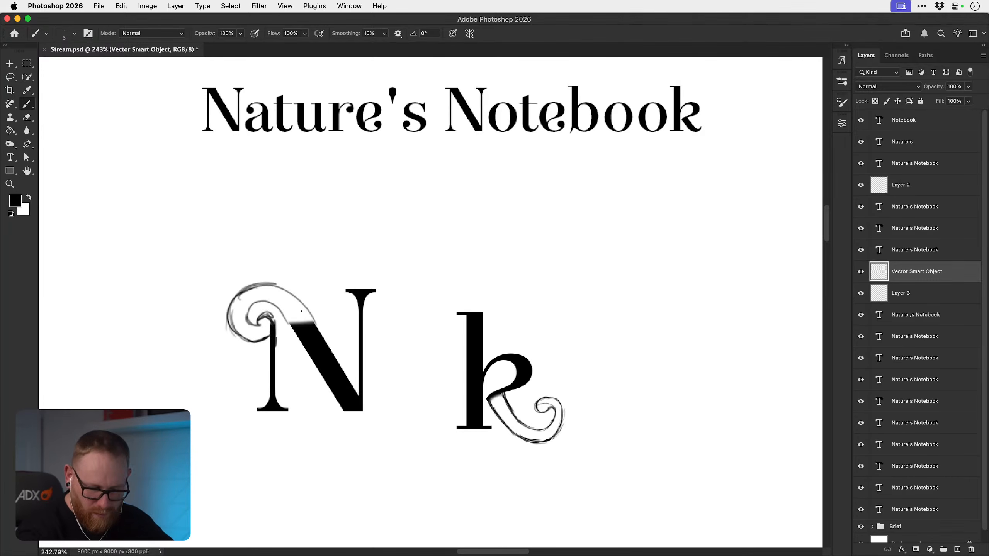
left_click_drag(274, 284, 314, 324)
left_click_drag(292, 298, 323, 334)
left_click_drag(272, 306, 301, 331)
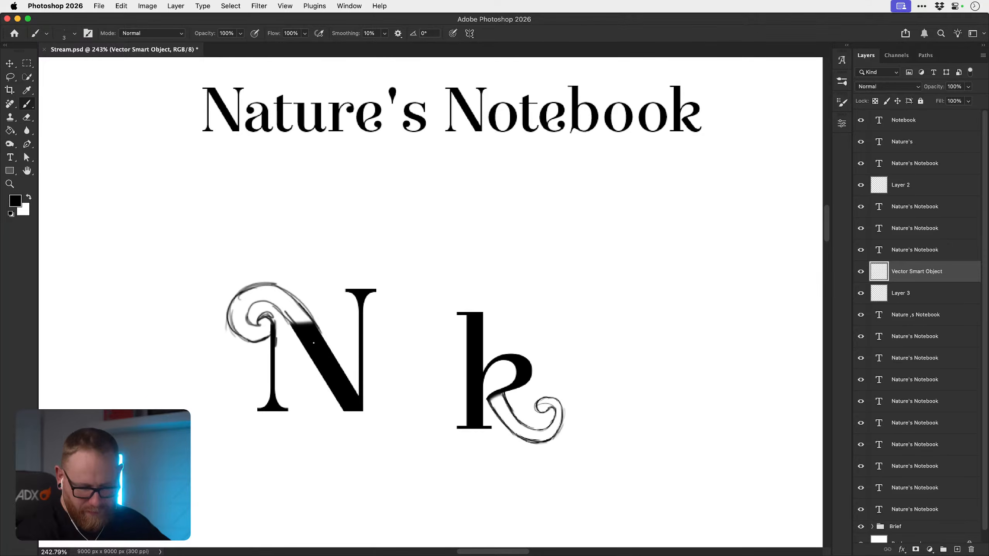
- Erase a section of the N's thin left stem to leave a gap beneath the swash, and round the stem's top end
scroll(273, 331, "right", 3)
scroll(272, 331, "down", 1)
key("z")
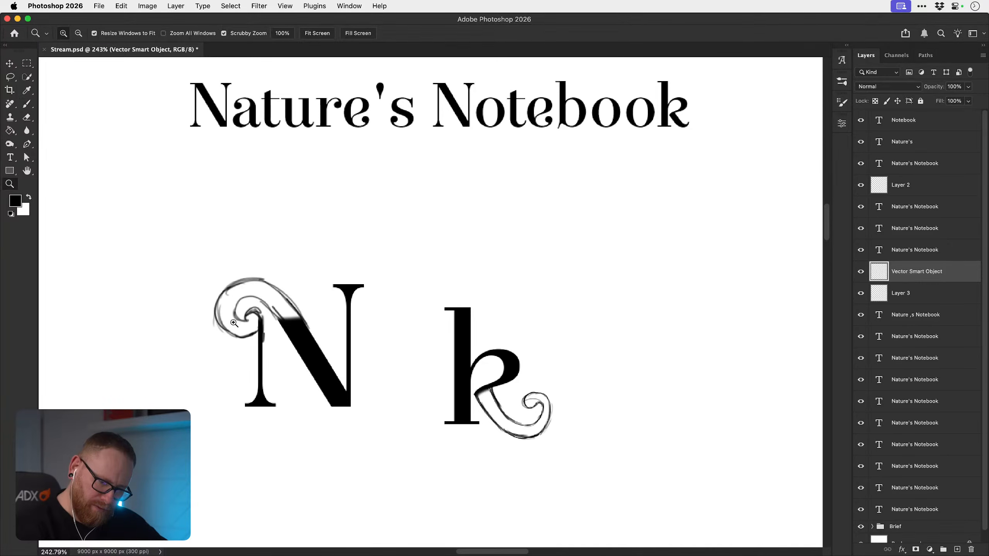
left_click_drag(234, 323, 257, 314)
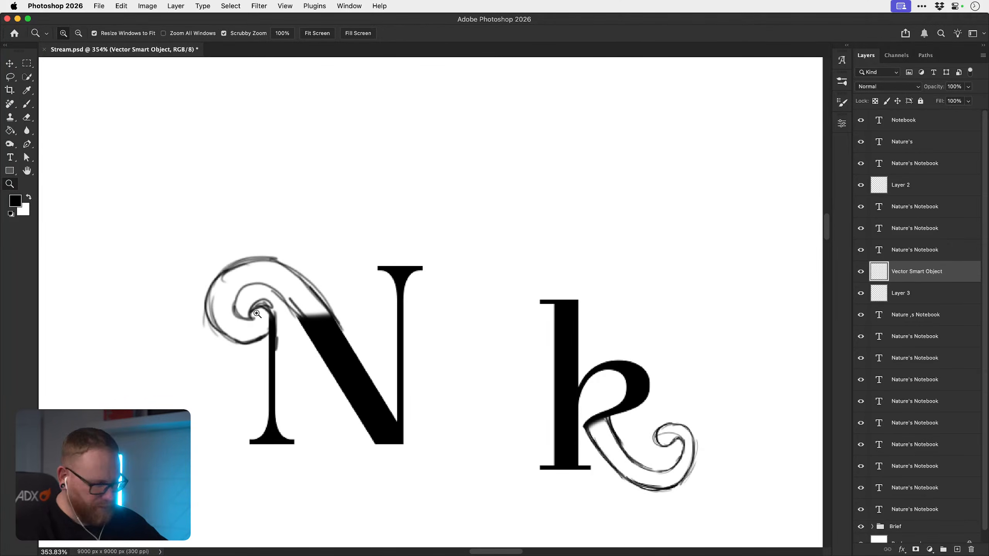
key("b")
key("e")
mouse_move(271, 351)
left_mouse_down()
mouse_move(284, 335)
mouse_move(272, 367)
left_mouse_up()
key("b")
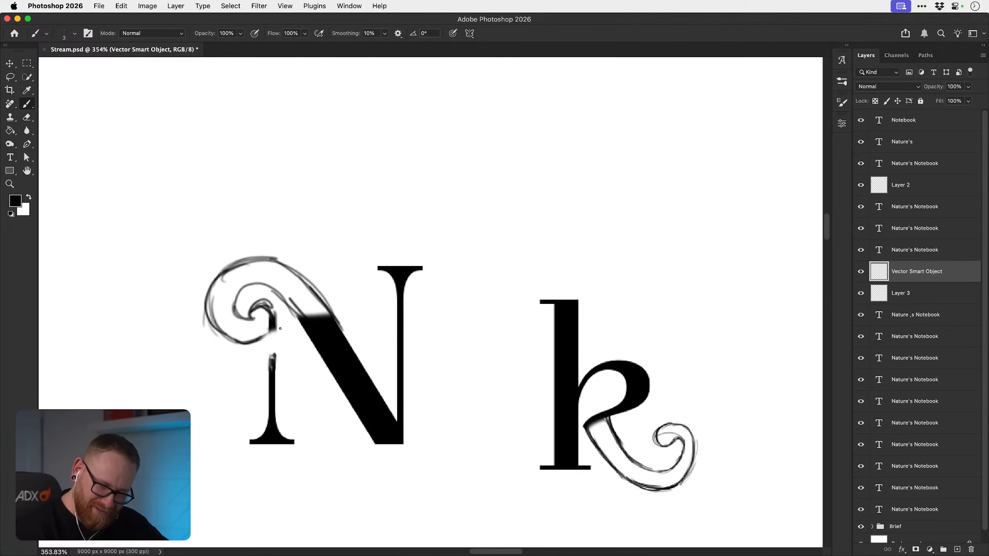
- Erase the swash's inner curl and redraw it as a rounder open spiral with matching outer outlines
key("e")
mouse_move(256, 307)
left_mouse_down()
mouse_move(235, 339)
mouse_move(230, 308)
mouse_move(265, 310)
mouse_move(245, 348)
mouse_move(246, 335)
left_mouse_up()
key("b")
left_click_drag(255, 284, 235, 295)
mouse_move(244, 285)
left_mouse_down()
mouse_move(229, 319)
mouse_move(243, 282)
mouse_move(243, 324)
mouse_move(262, 304)
mouse_move(274, 310)
mouse_move(260, 303)
mouse_move(261, 333)
mouse_move(228, 331)
mouse_move(278, 330)
left_mouse_up()
left_click_drag(228, 339, 252, 346)
left_click_drag(210, 305, 248, 341)
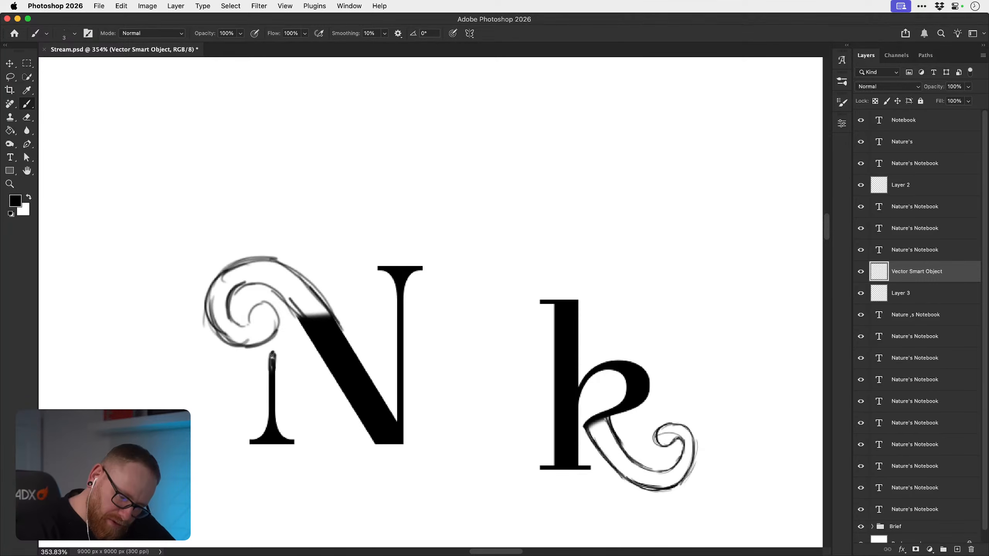
- Close the inner tip of the N's spiral and darken the swash outlines down to the diagonal
key("z")
left_click_drag(345, 451, 305, 413)
key("space")
left_click_drag(473, 454, 409, 393)
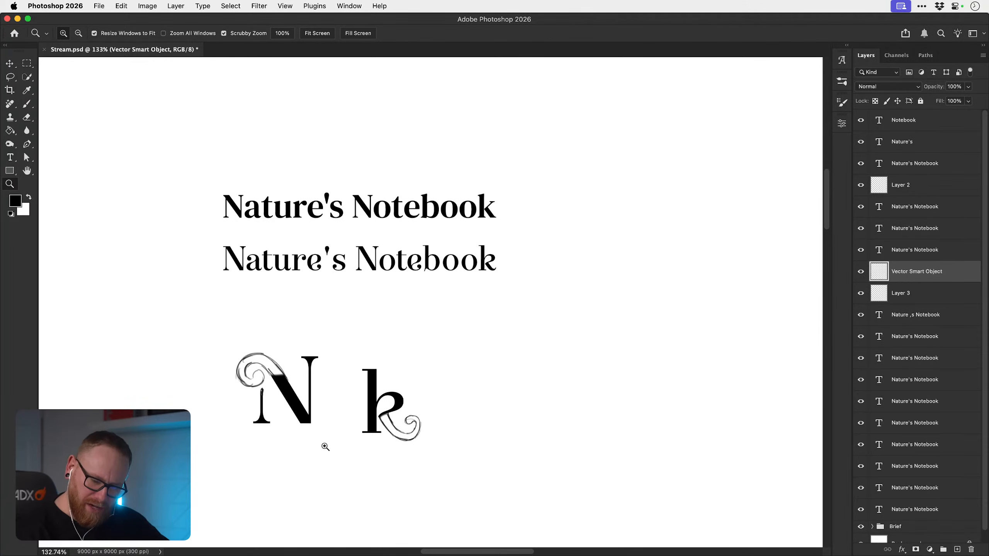
left_click_drag(257, 412, 303, 403)
key("b")
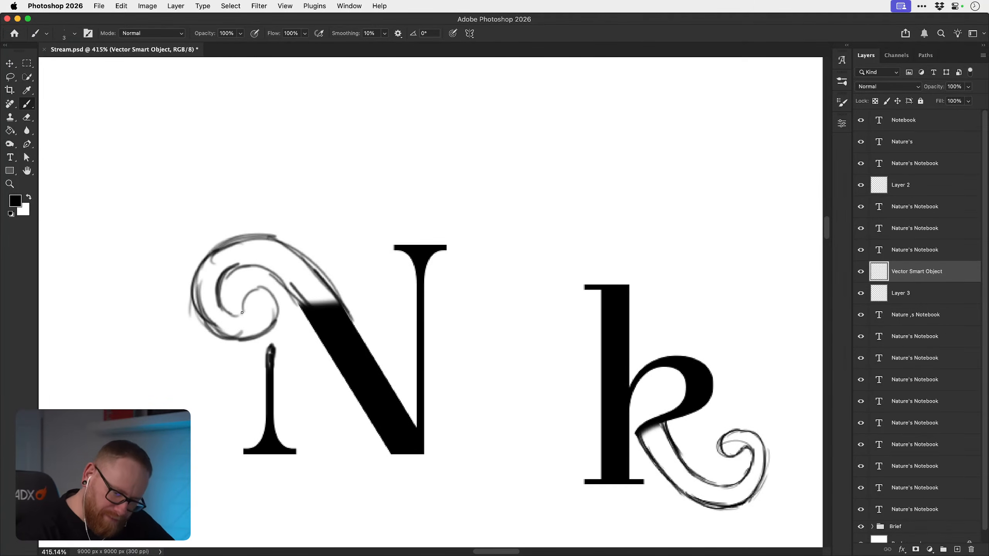
mouse_move(244, 311)
left_mouse_down()
mouse_move(261, 287)
mouse_move(277, 312)
mouse_move(270, 323)
left_mouse_up()
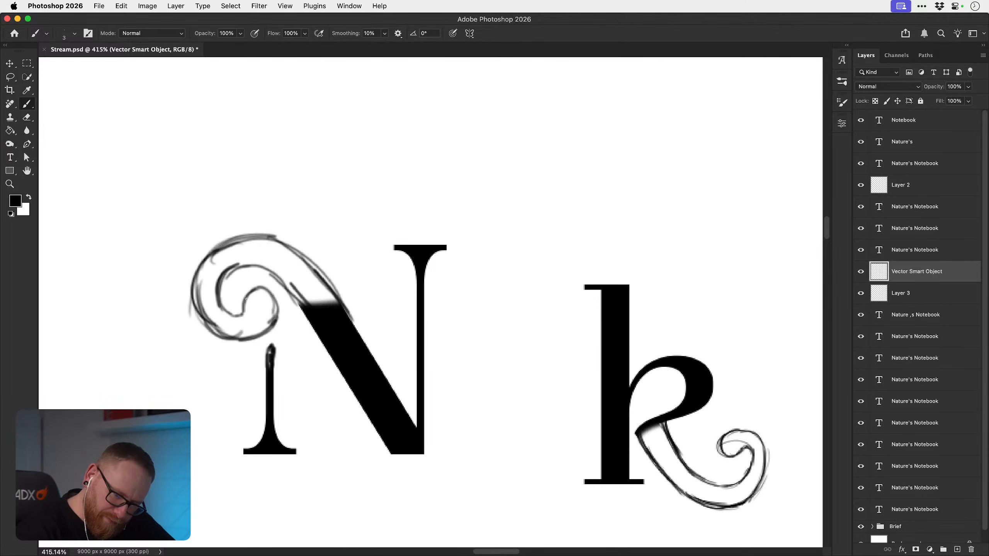
mouse_move(208, 260)
left_mouse_down()
mouse_move(210, 323)
mouse_move(195, 304)
mouse_move(221, 335)
left_mouse_up()
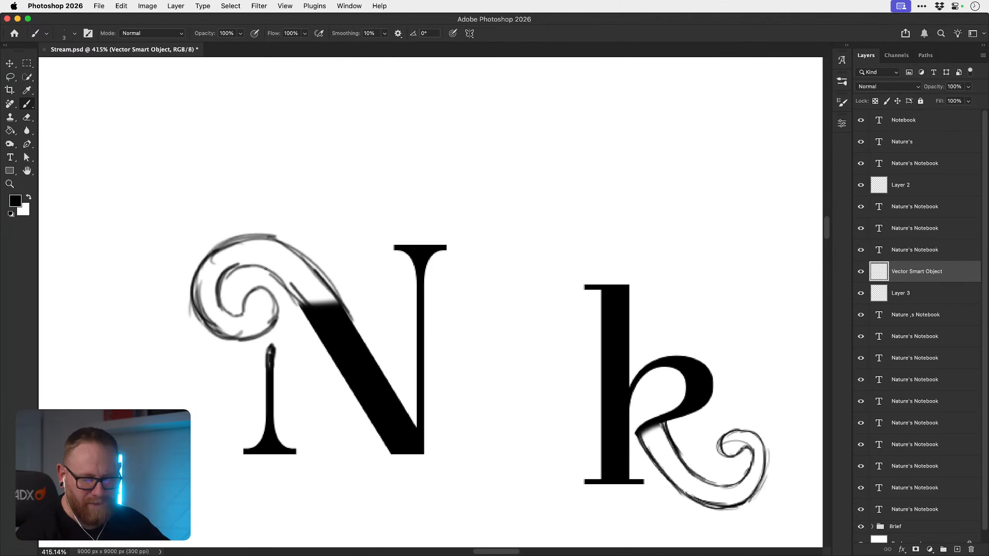
left_click_drag(266, 269, 302, 307)
left_click_drag(280, 243, 338, 298)
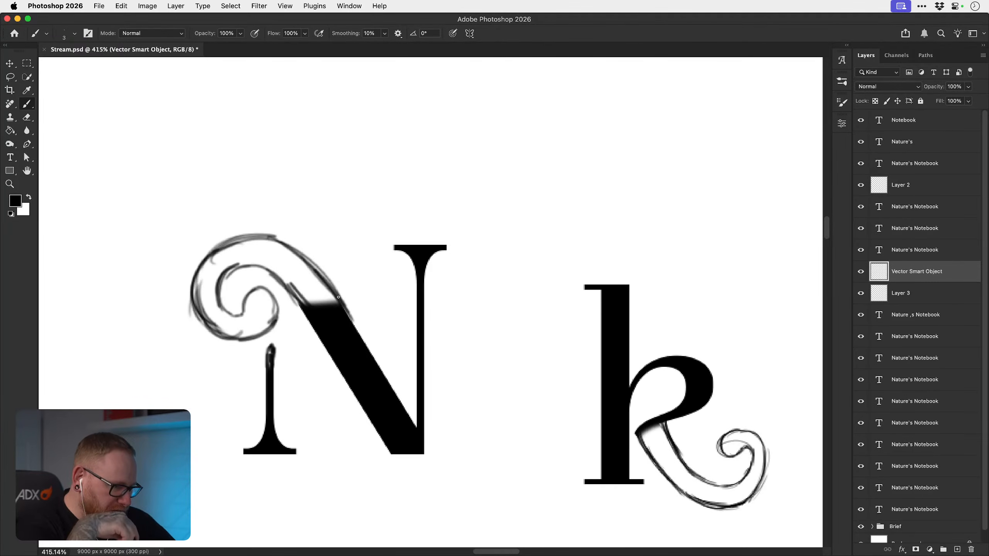
- Try sketching strokes over the e of Nature's in the thinner wordmark, and undo them
key("z")
mouse_move(531, 432)
left_mouse_down()
mouse_move(496, 413)
mouse_move(492, 396)
mouse_move(398, 429)
mouse_move(380, 424)
left_mouse_up()
key("space")
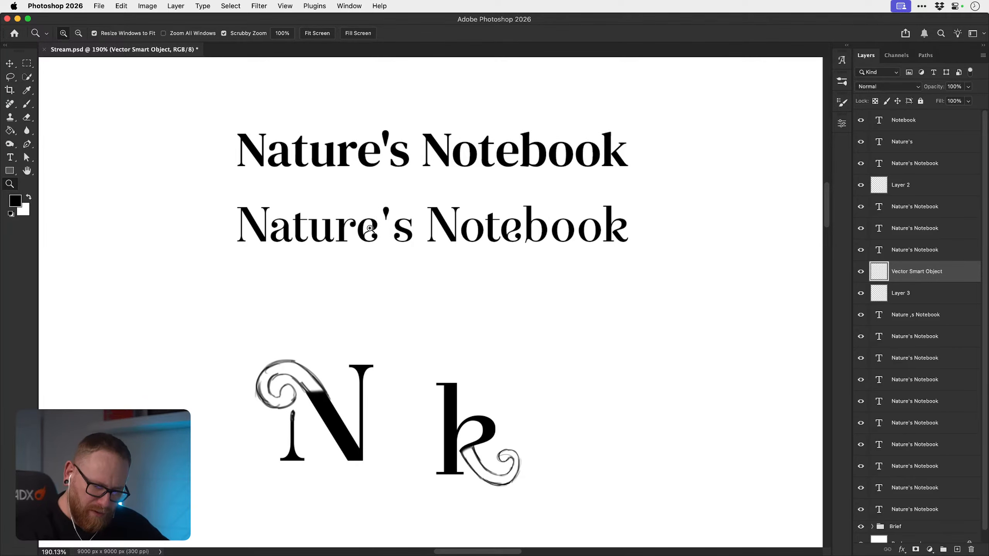
left_click_drag(372, 230, 369, 235)
key("space")
left_click_drag(490, 408, 473, 484)
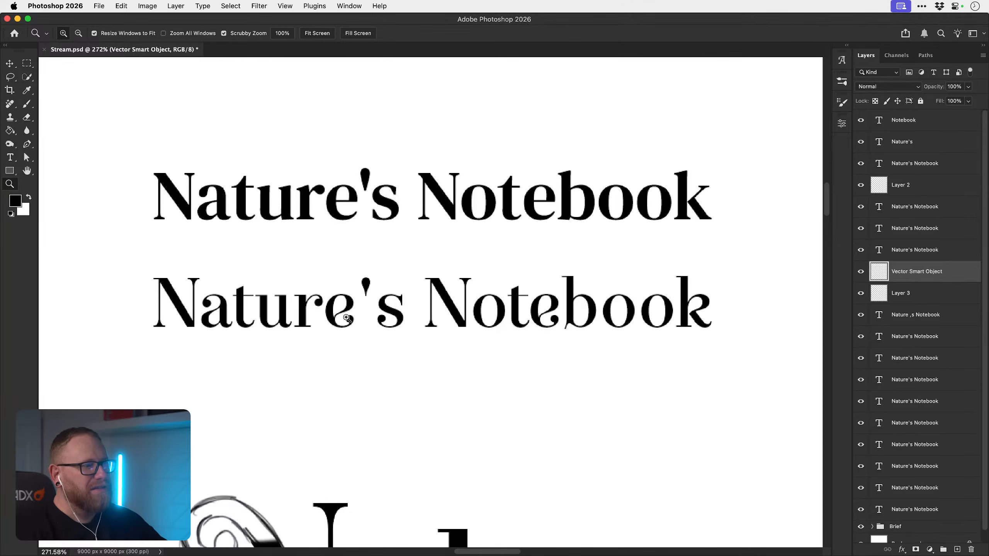
left_click_drag(340, 305, 390, 320)
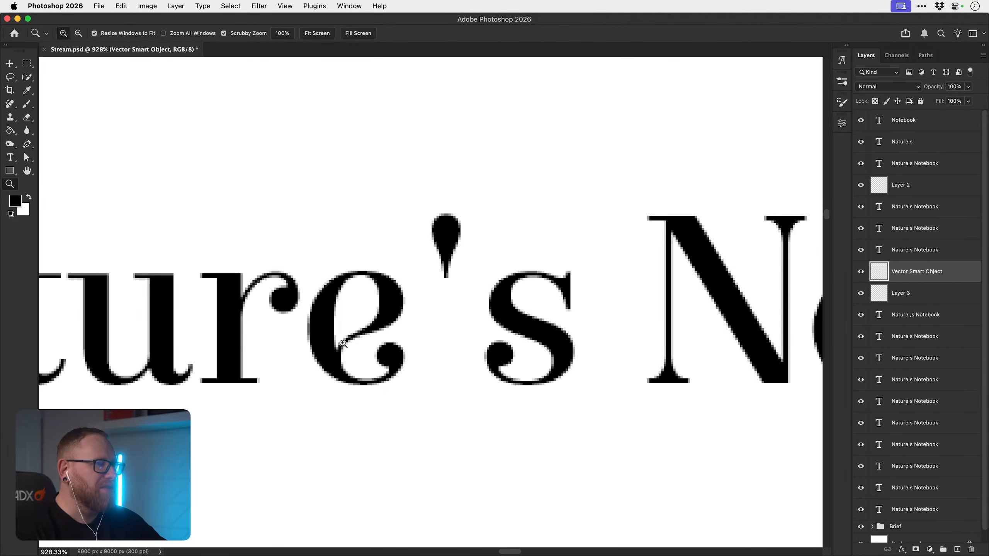
key("b")
mouse_move(369, 281)
left_mouse_down()
mouse_move(343, 335)
mouse_move(339, 306)
mouse_move(374, 296)
mouse_move(396, 318)
mouse_move(377, 332)
left_mouse_up()
key("super+z")
key("super+z")
key("super+z")
key("super+z")
- Try sketching a small leaf shape beside the apostrophe of the thinner wordmark, and undo the strokes
key("z")
left_click_drag(410, 294, 446, 295)
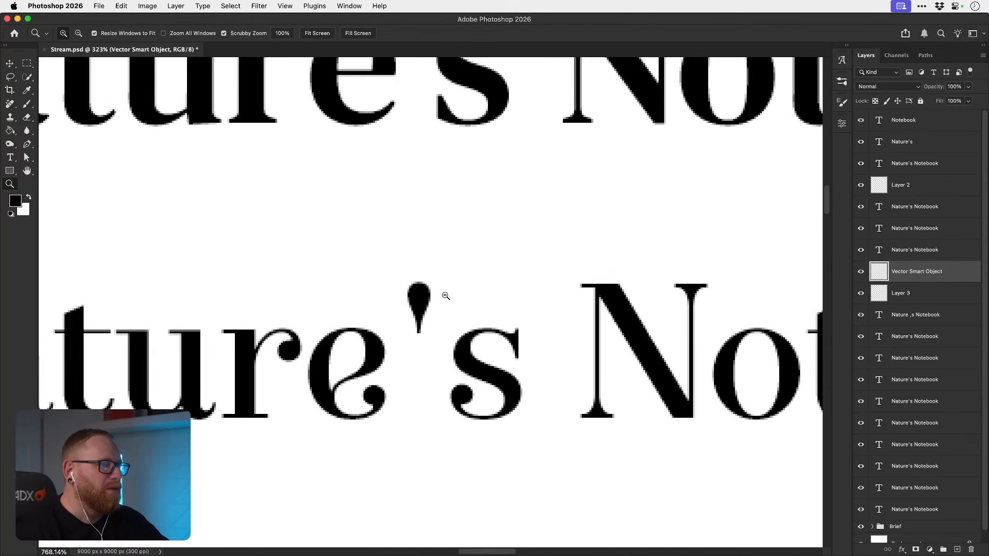
key("b")
mouse_move(355, 287)
left_mouse_down()
mouse_move(387, 279)
mouse_move(370, 240)
mouse_move(350, 285)
mouse_move(360, 305)
mouse_move(374, 279)
left_mouse_up()
key("v")
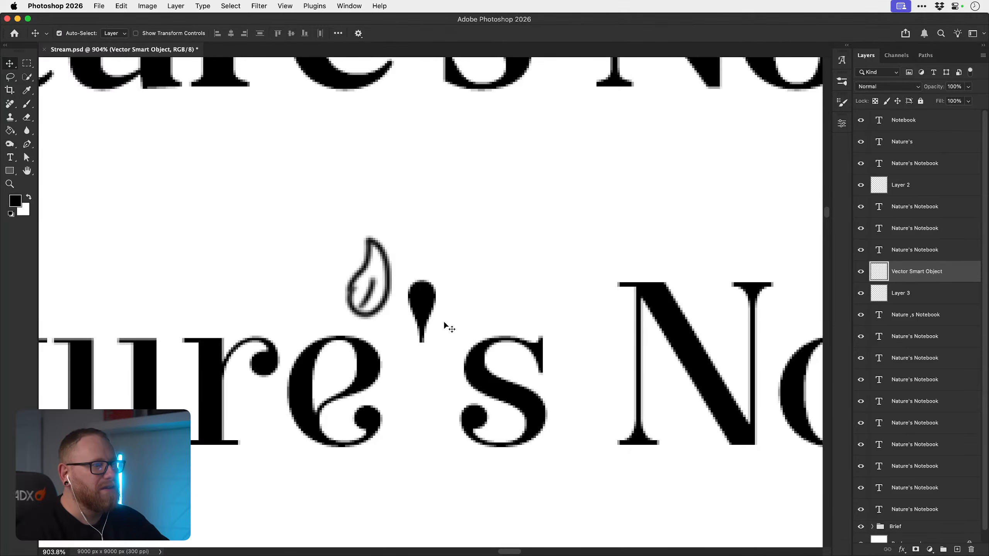
mouse_move(439, 326)
left_mouse_down()
mouse_move(395, 312)
mouse_move(416, 303)
mouse_move(395, 281)
left_mouse_up()
key("super+z")
key("super+z")
key("super+z")
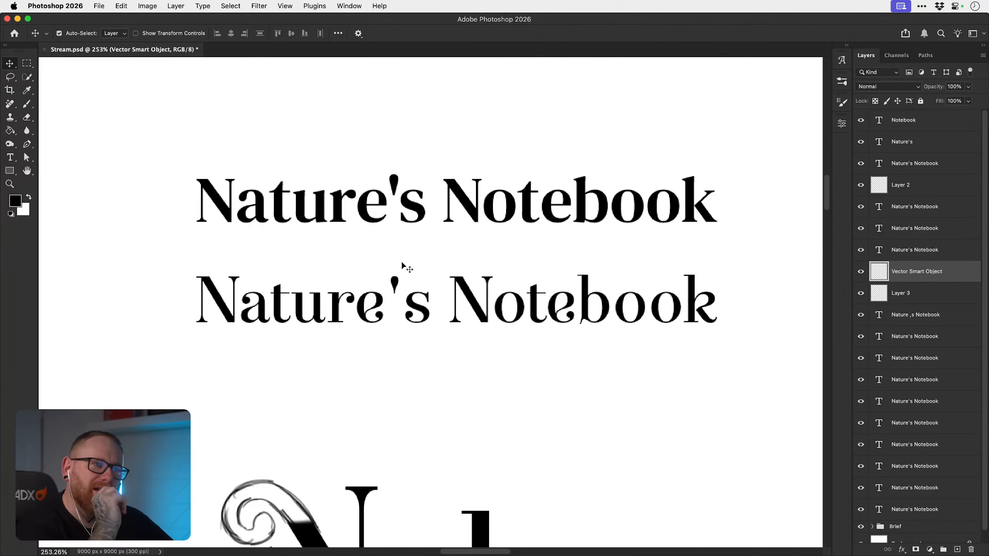
- Deselect the N's layer and review the sketched N and k beneath the thinner wordmark
left_click_drag(468, 377, 467, 229)
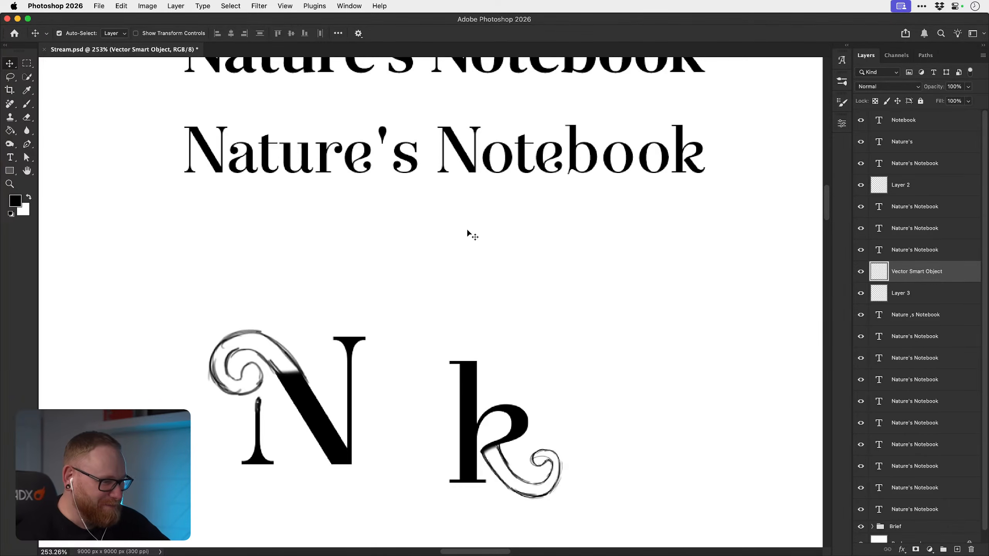
left_click(588, 391)
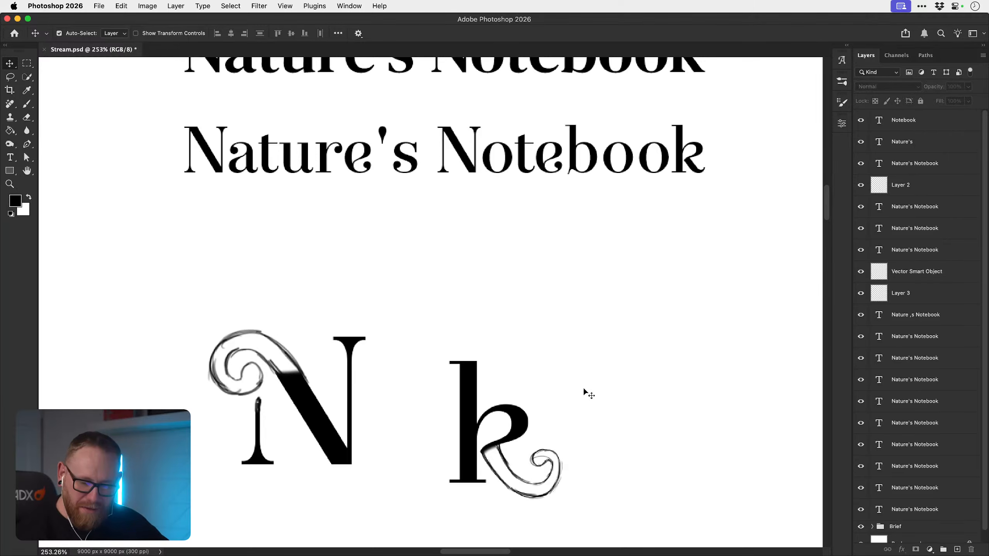
left_click_drag(553, 394, 517, 384)
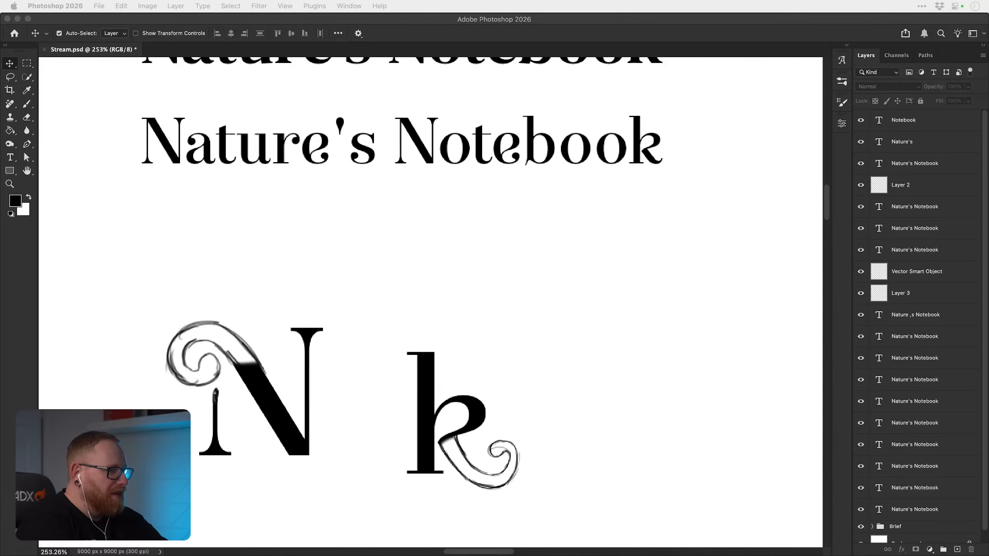
- Switch to Chrome, enlarge the Firefly Boards window, and view the logo references on the Nature's Notebook board
left_click_drag(628, 527, 581, 279)
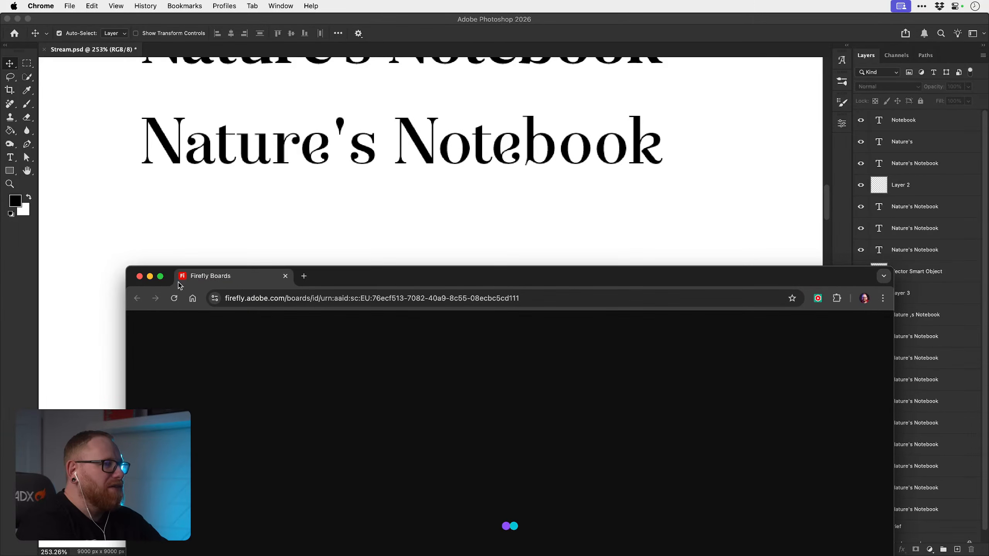
left_click(160, 277)
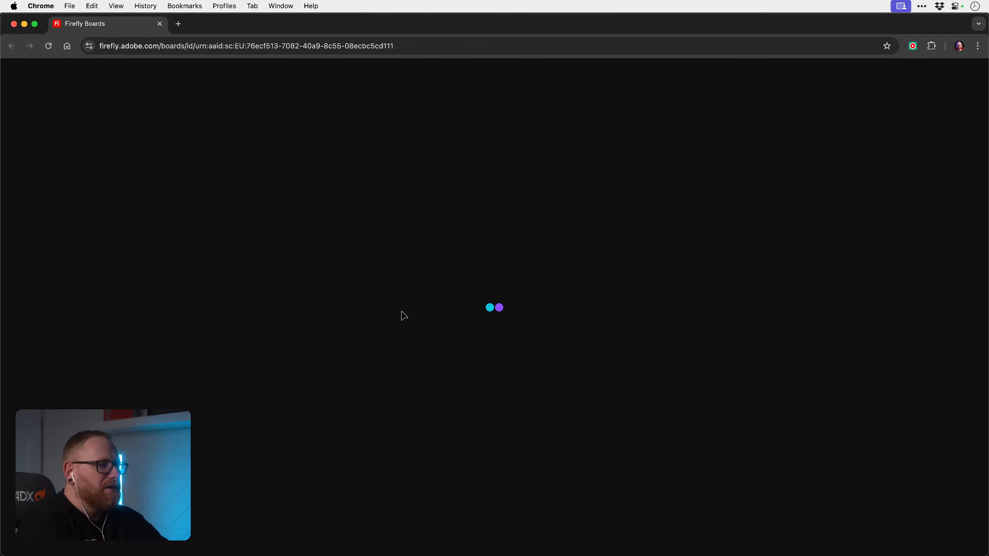
scroll(401, 362, "down", 3)
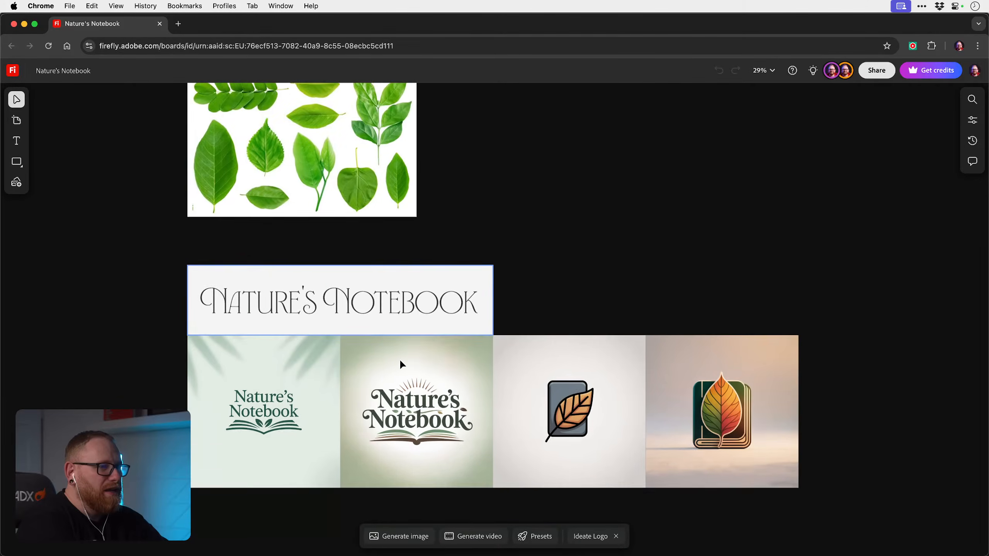
- Compare the two open-book logo references on the Nature's Notebook board up close, and return to Photoshop
scroll(401, 365, "up", 10)
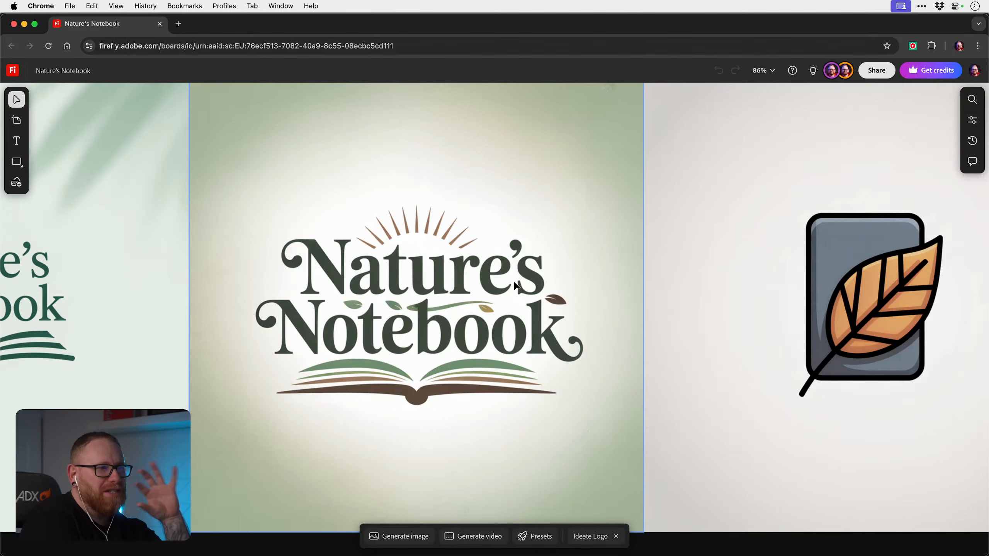
scroll(476, 286, "left", 8)
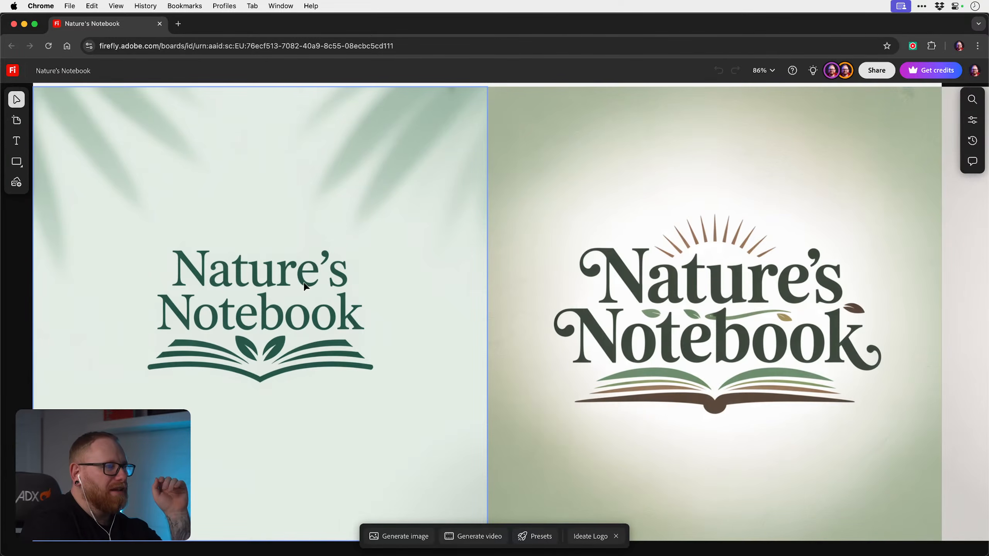
scroll(290, 276, "right", 9)
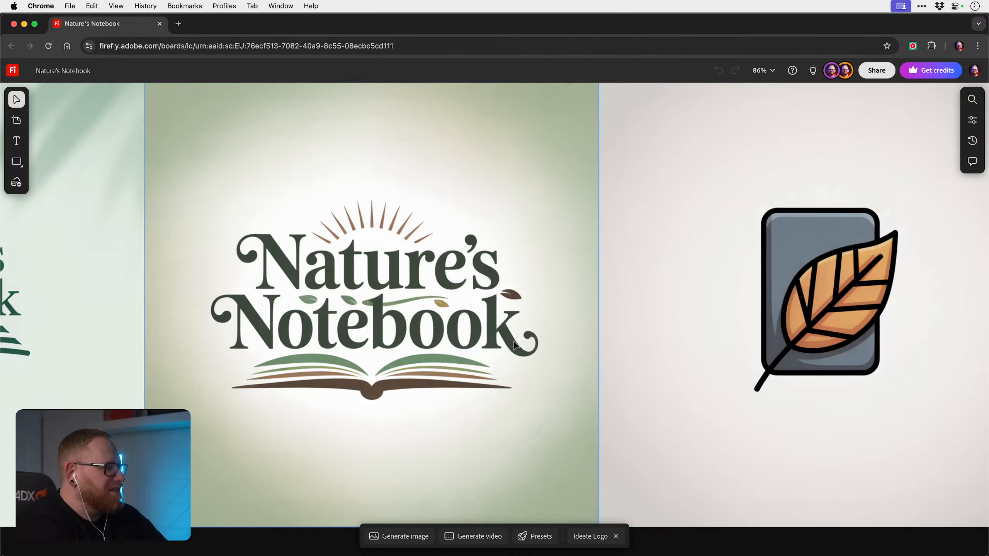
left_click(24, 25)
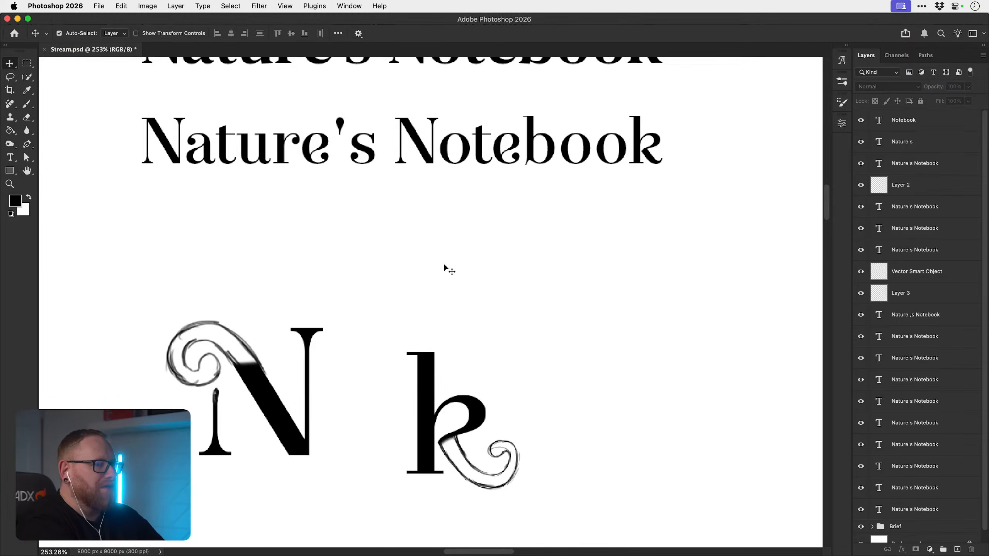
- Review the column of Nature's Notebook font options, from the thin serif versions up to the script and bold ones
scroll(444, 267, "down", 5)
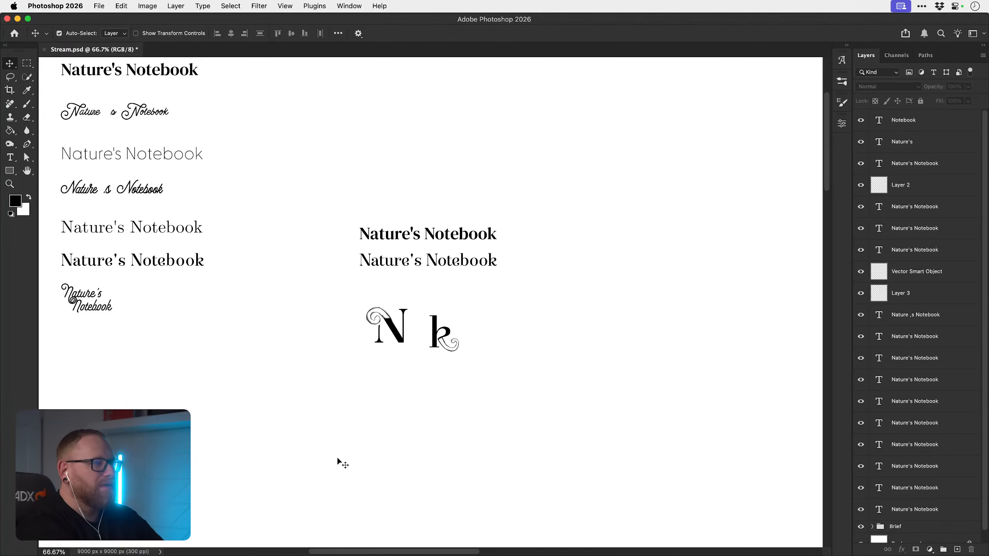
scroll(301, 425, "up", 4)
scroll(301, 426, "left", 4)
left_click(227, 362, "super")
left_click(227, 361, "super")
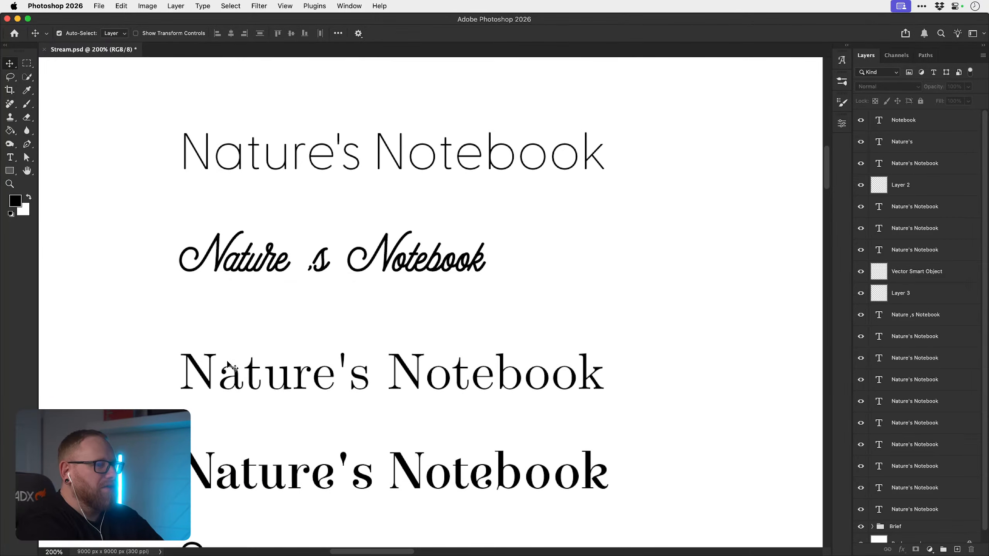
scroll(228, 362, "up", 1)
scroll(227, 361, "down", 2)
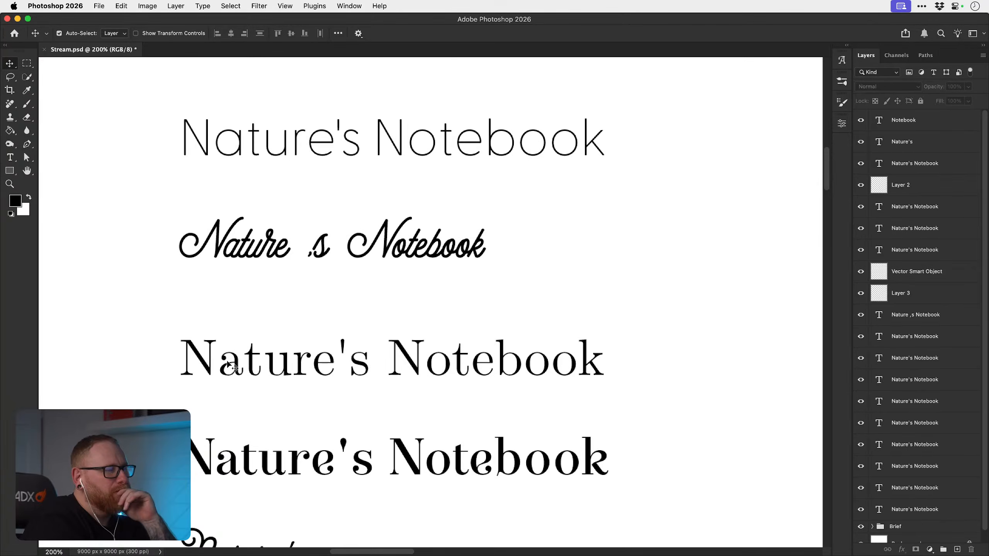
scroll(227, 363, "up", 15)
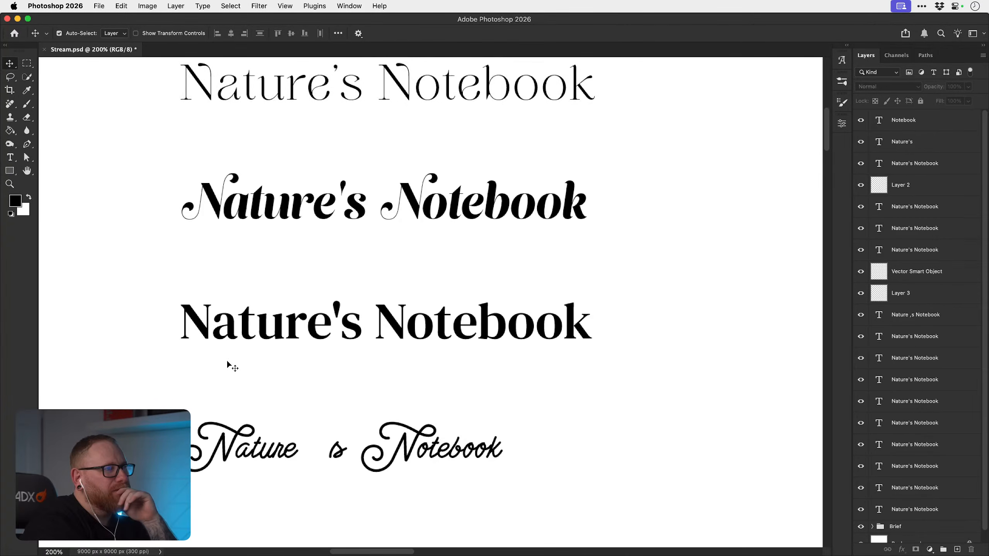
scroll(228, 361, "up", 1)
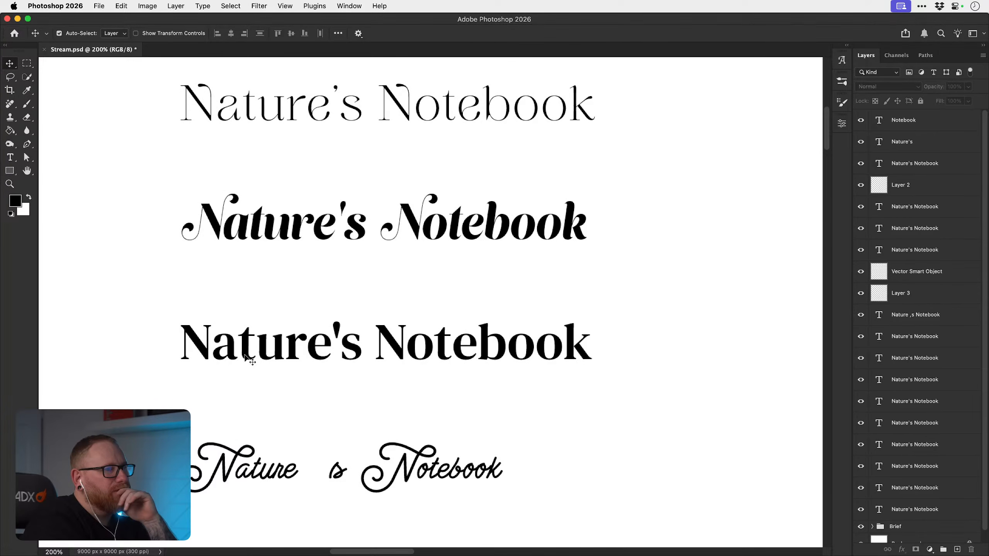
scroll(292, 351, "up", 8)
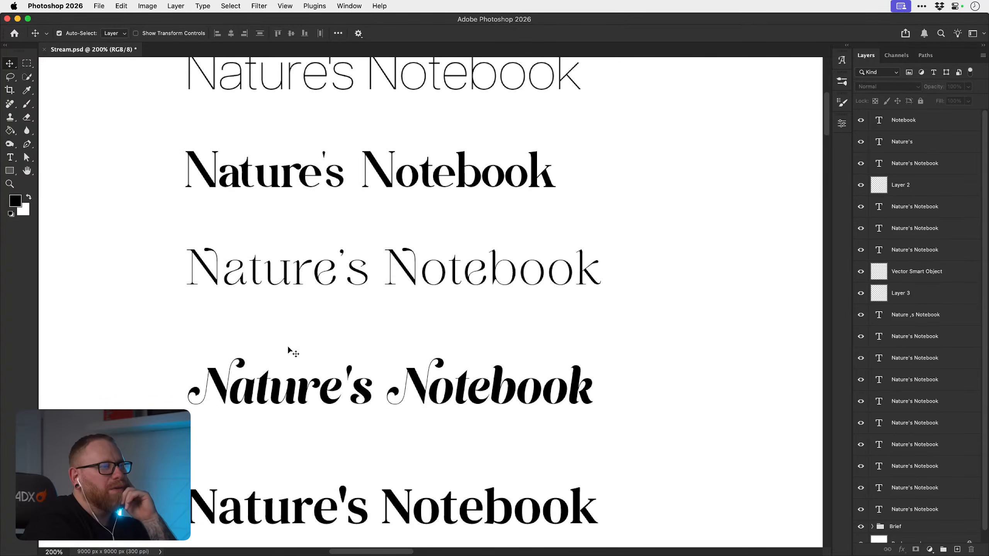
scroll(288, 348, "up", 1)
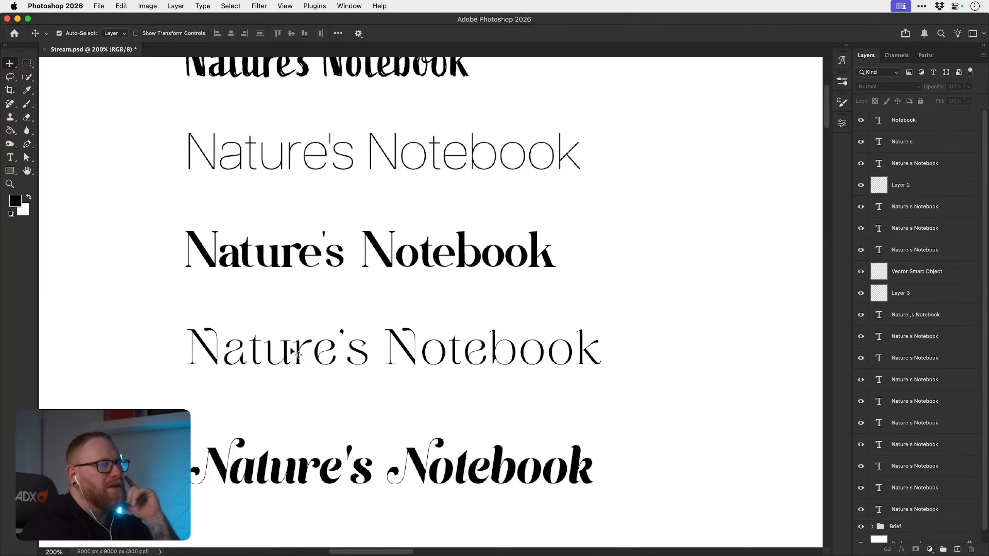
- Check which font the thin wordmark with the curled N uses, and leave text editing
left_click(284, 356)
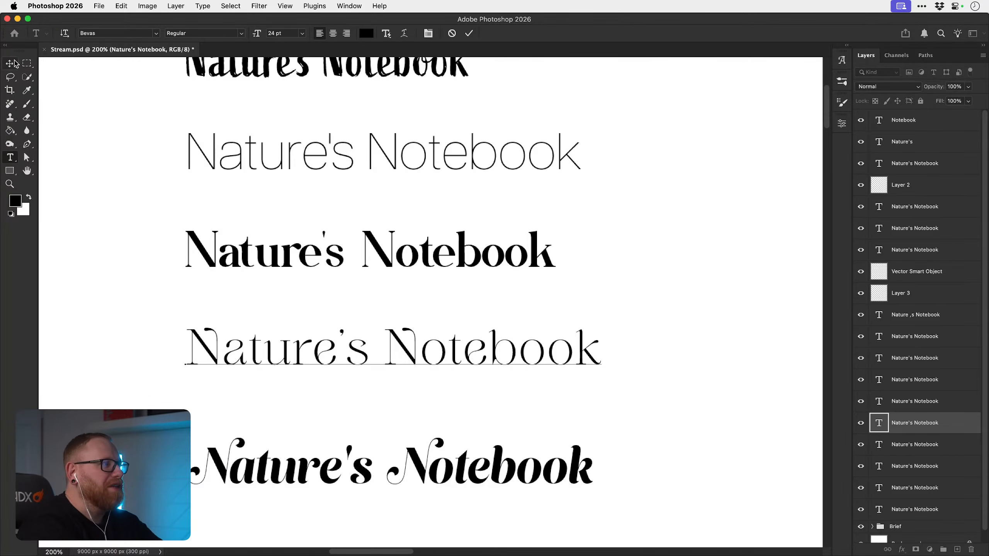
key("z")
left_click(235, 346)
key("t")
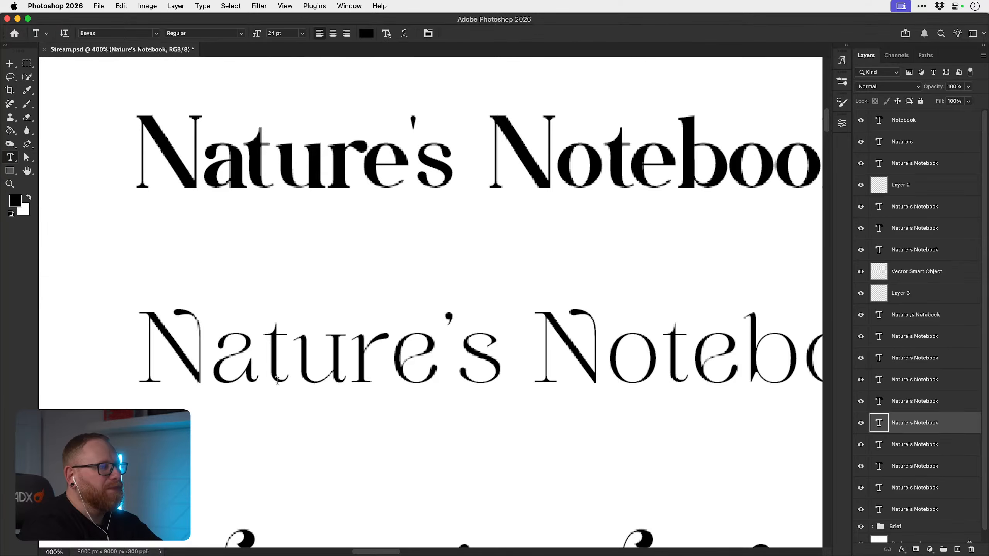
left_click(264, 371)
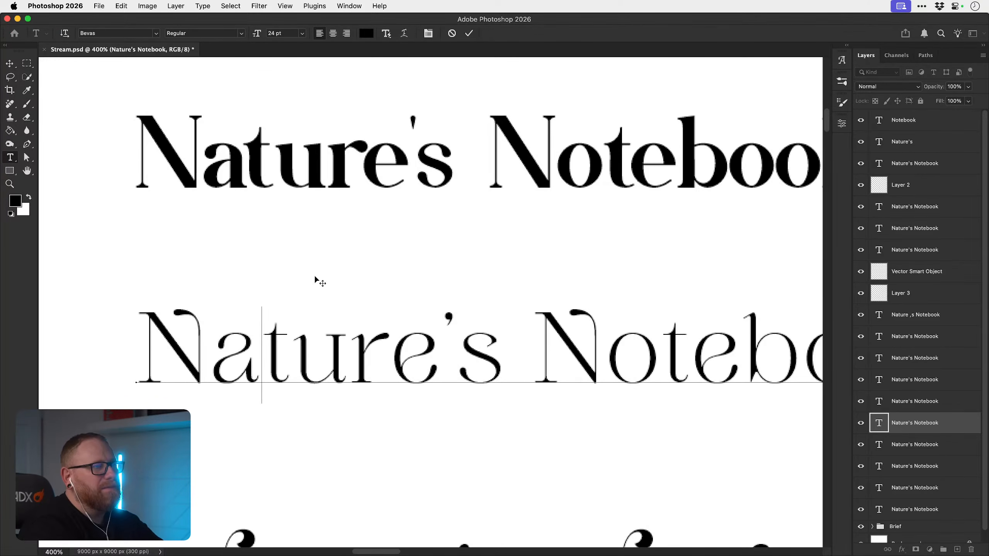
left_click(10, 63)
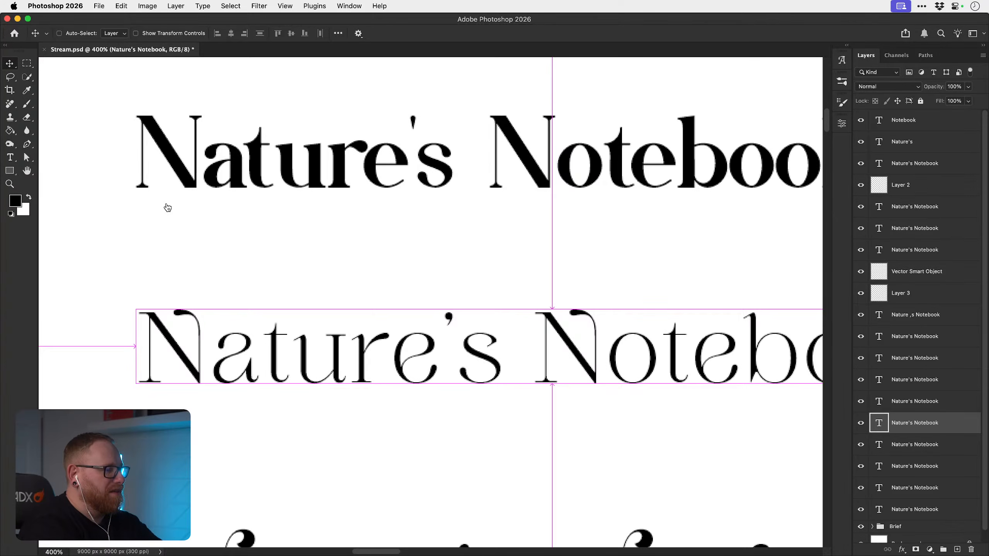
- Switch to Illustrator, deselect the N, and review the outlined wordmarks and the spare letter shapes beneath them
key("super+Tab")
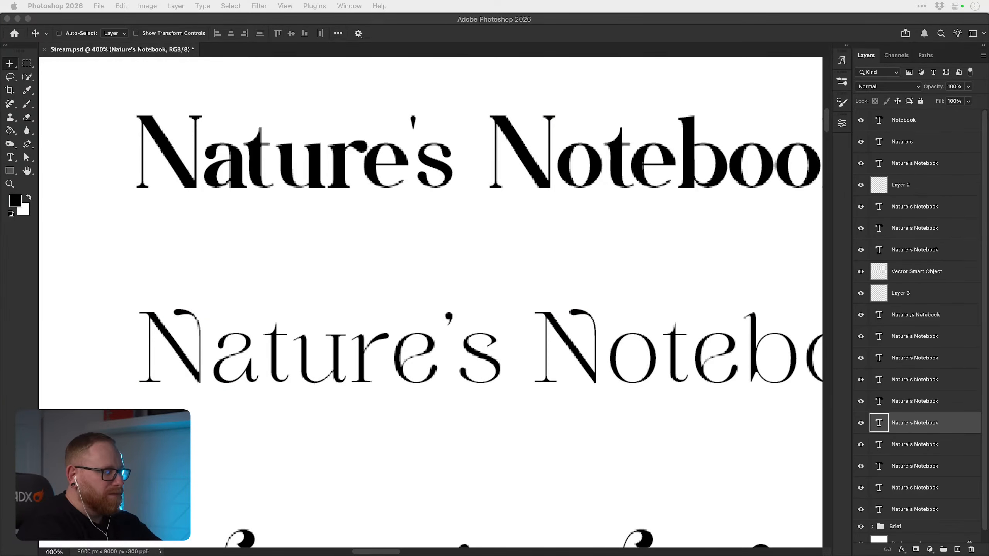
key("super+Tab")
key("v")
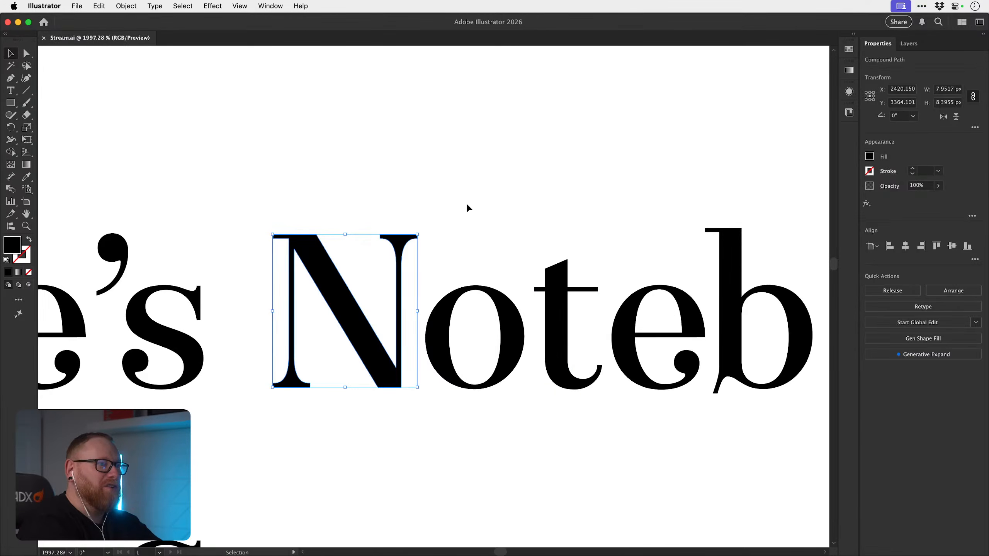
left_click(465, 202)
key("super+minus")
key("super+minus")
key("super+minus")
key("super+minus")
key("super+minus")
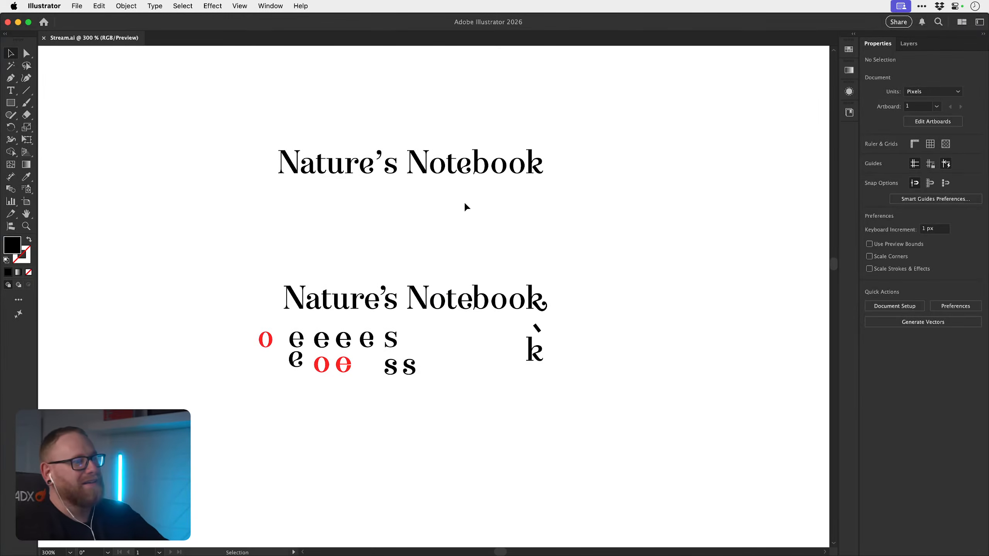
key("super+minus")
left_click_drag(421, 383, 434, 299)
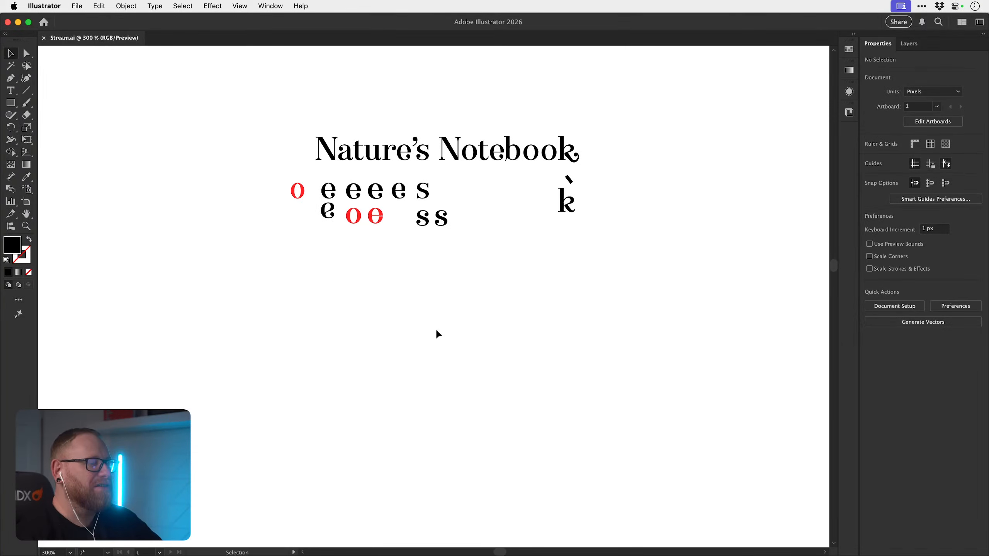
scroll(459, 137, "up", 2)
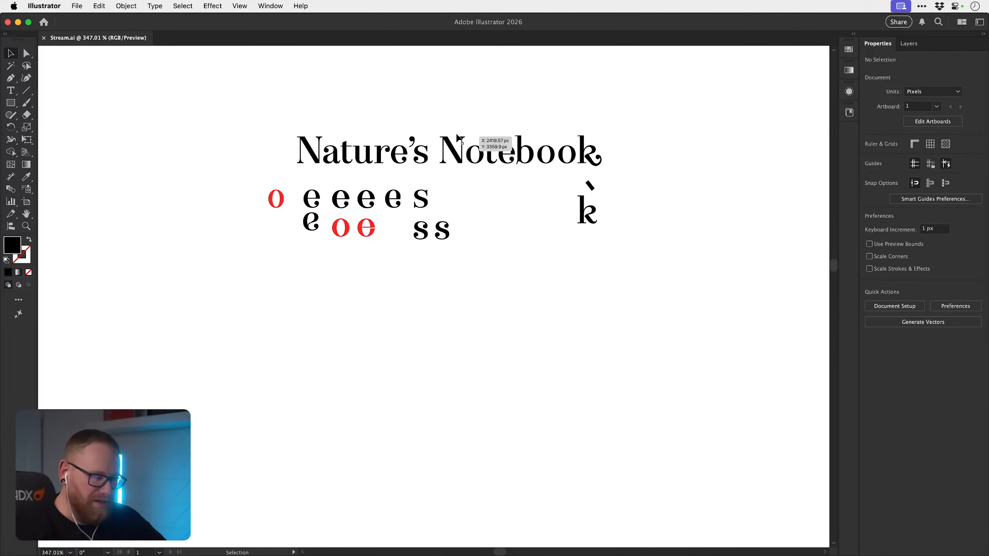
key("b")
key("v")
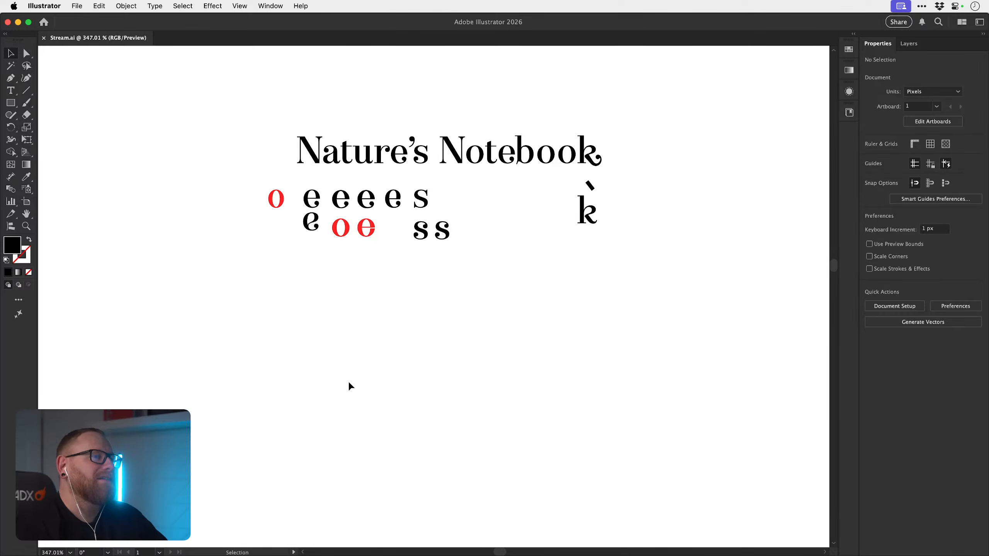
scroll(397, 213, "up", 3)
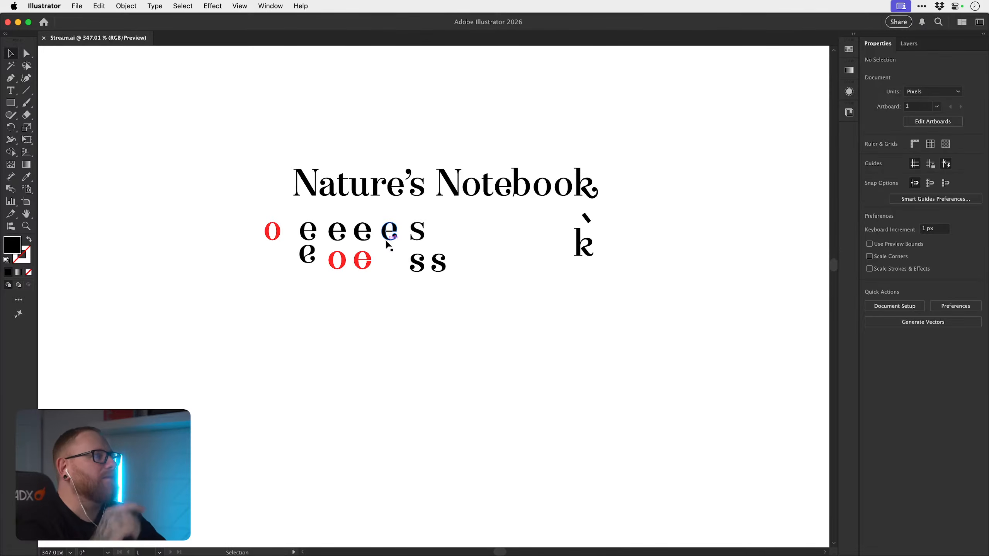
- Add the text "Nature's" in the empty area below the spare letters, and centre-align it
scroll(375, 336, "down", 2)
key("t")
left_click(339, 351)
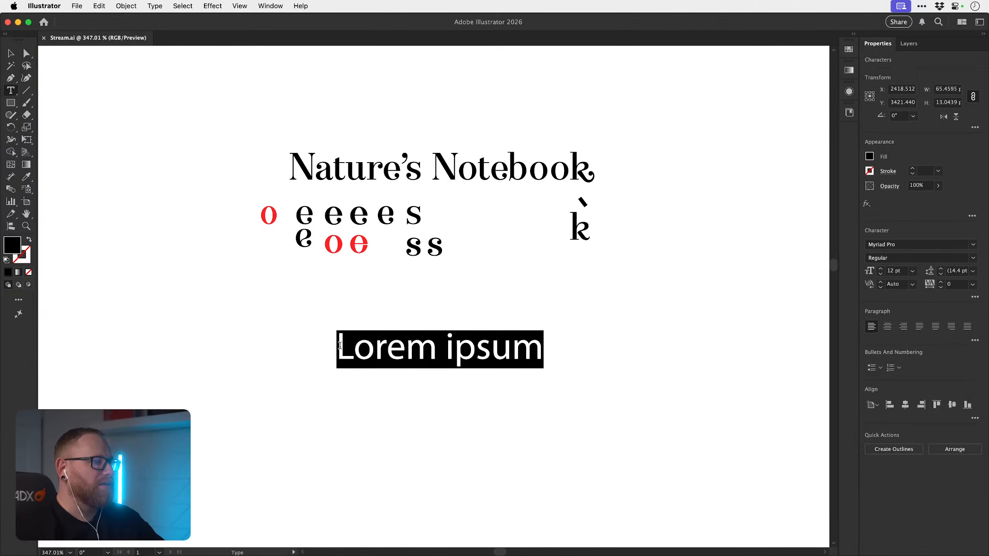
type("Nature's")
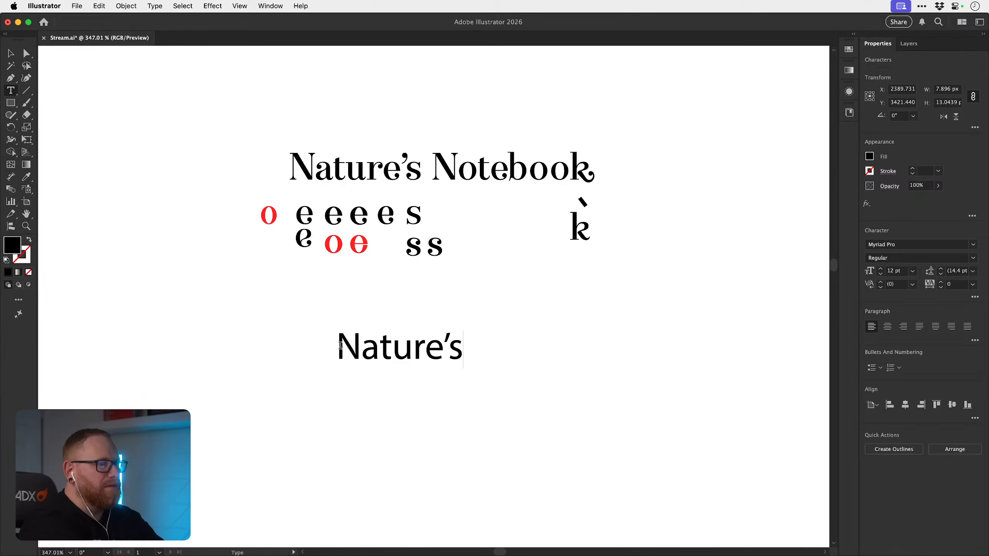
key("super+a")
left_click(887, 326)
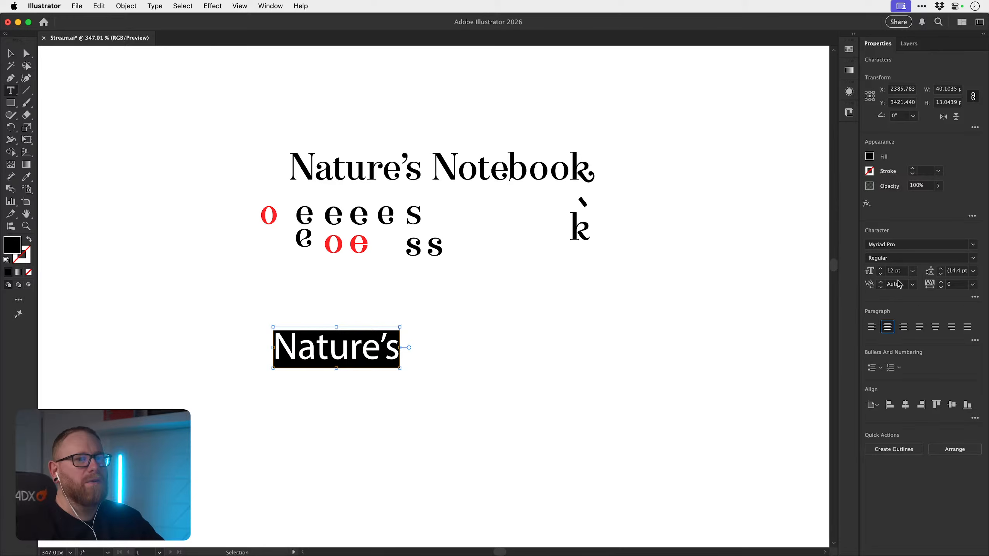
- Set the font of the new Nature's text to Bevas and finish editing it
left_click(890, 244)
type("Bevan")
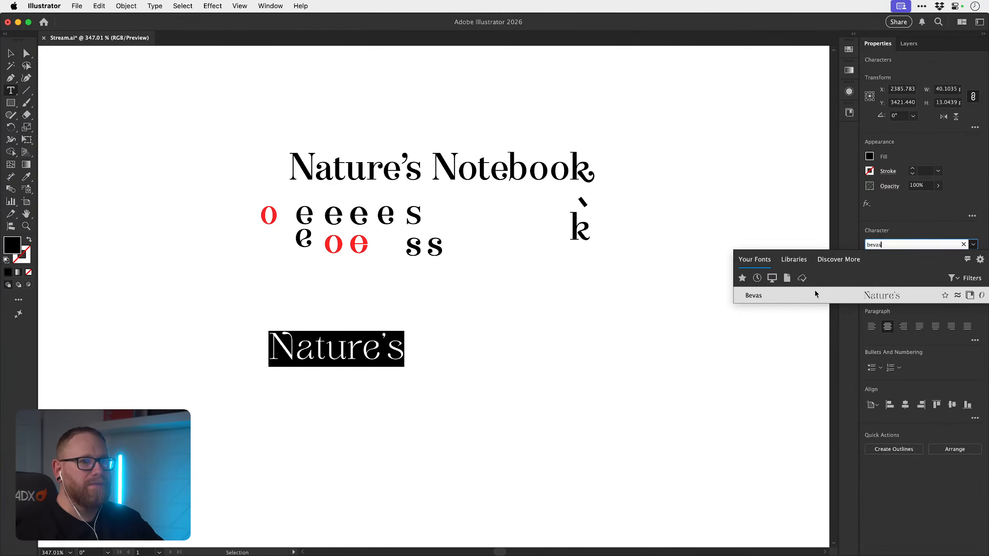
key("Return")
key("Escape")
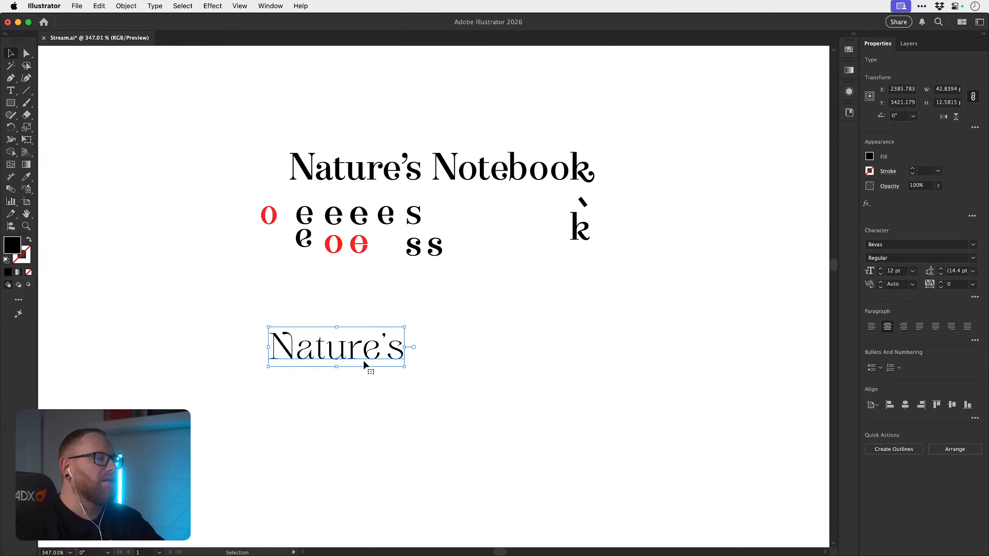
- Move the Bevas text further down the artboard and replace its wording with "Notebook"
left_click_drag(369, 366, 402, 427)
scroll(404, 402, "up", 3)
double_click(395, 418)
key("super+a")
type("N")
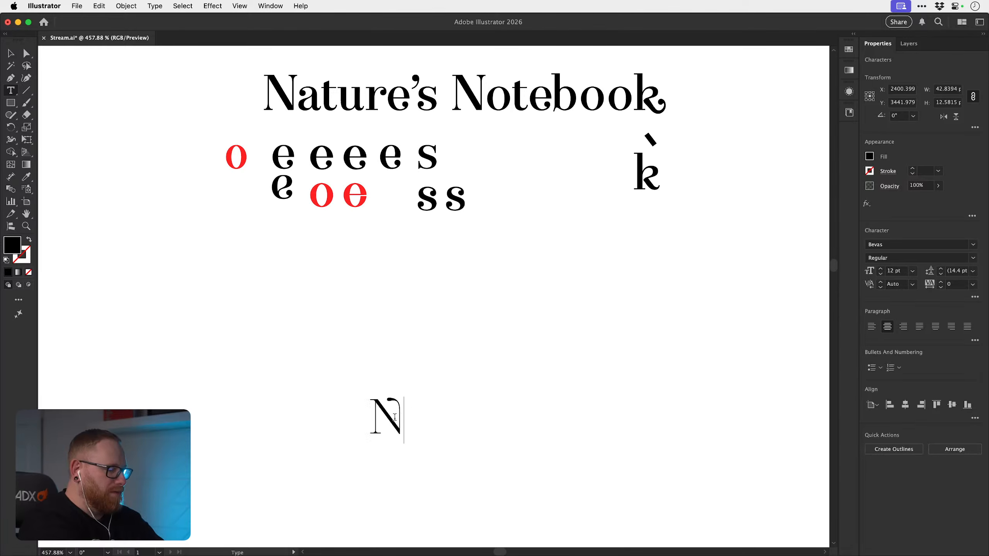
type("otebook")
key("Escape")
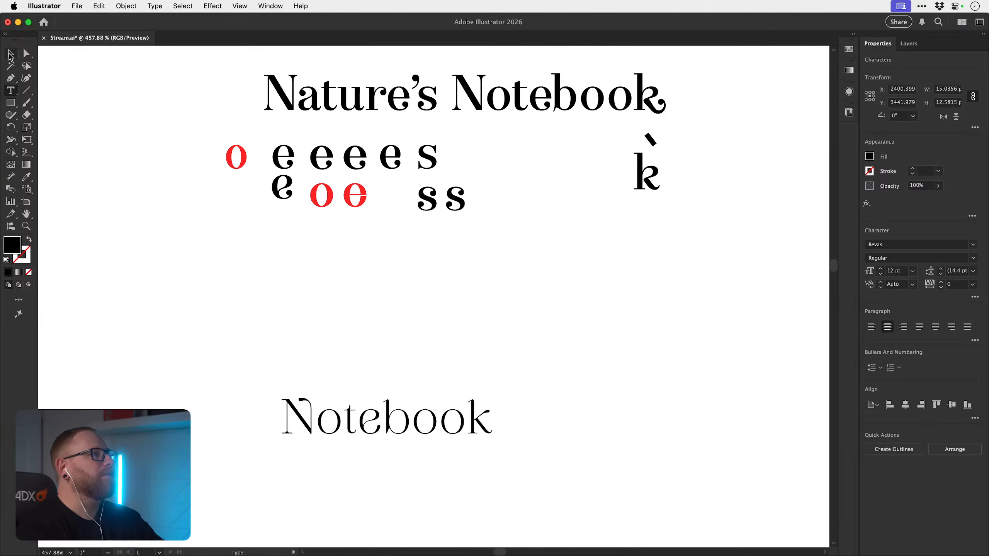
- Recover the Nature's text as a separate Bevas text object alongside the Notebook text
key("super+z")
key("super+f")
key("super+z")
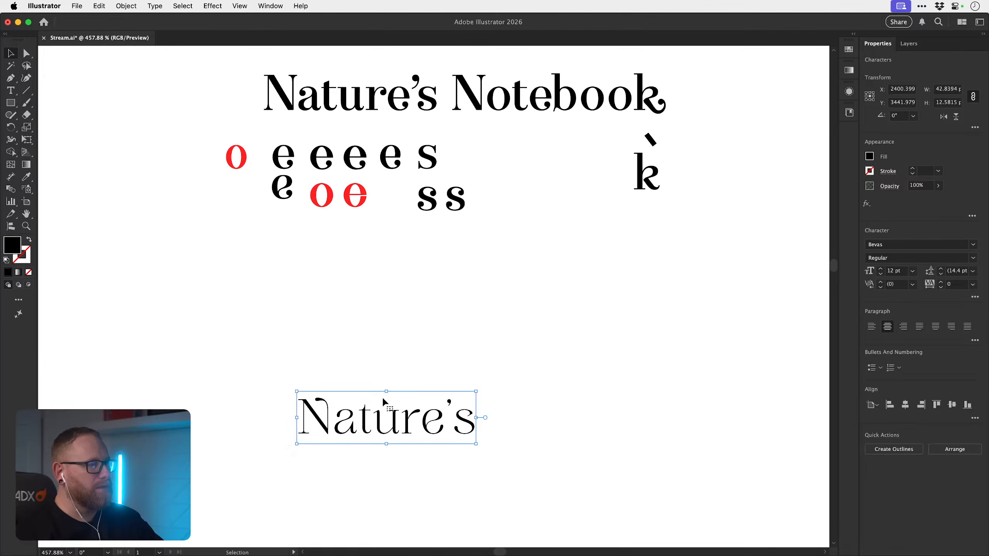
key("super+z")
key("super+z")
key("super+f")
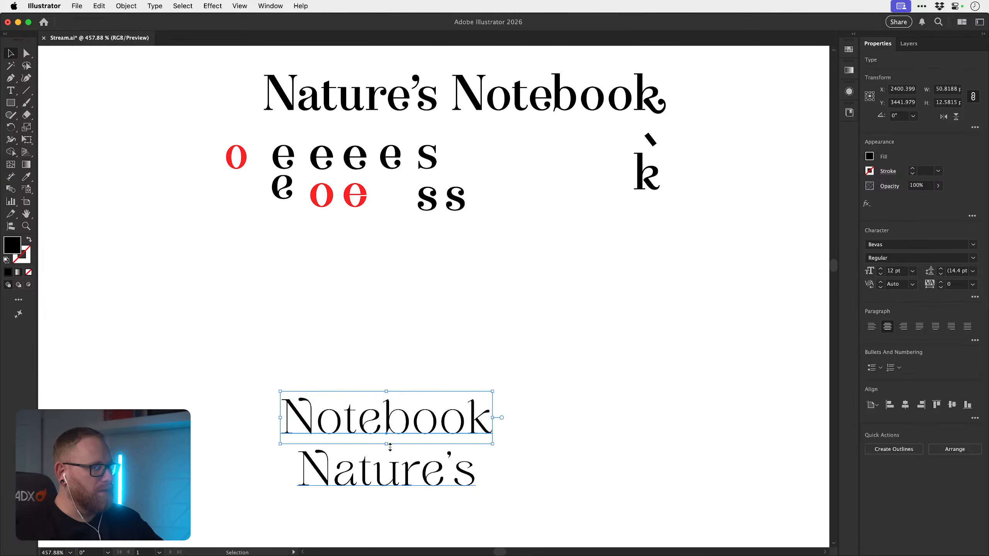
- Stack the Nature's line centred above Notebook, and tighten the gap between the two lines
left_click_drag(393, 467, 396, 375)
left_click(577, 360)
scroll(421, 330, "up", 5)
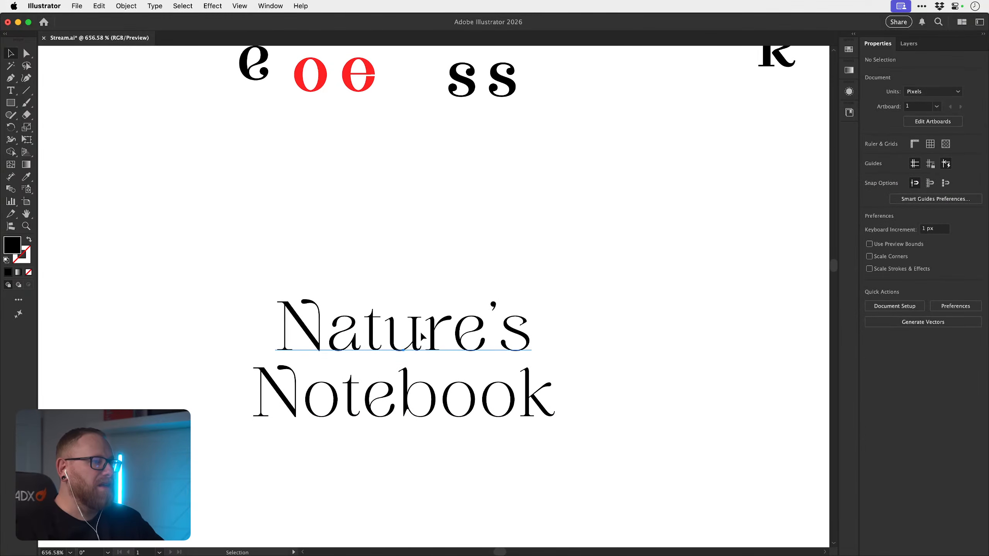
left_click_drag(421, 330, 421, 335)
- Examine the stacked two-line Bevas wordmark up close, and select its Nature's line
left_click_drag(467, 401, 404, 374)
key("super+z")
key("super+space")
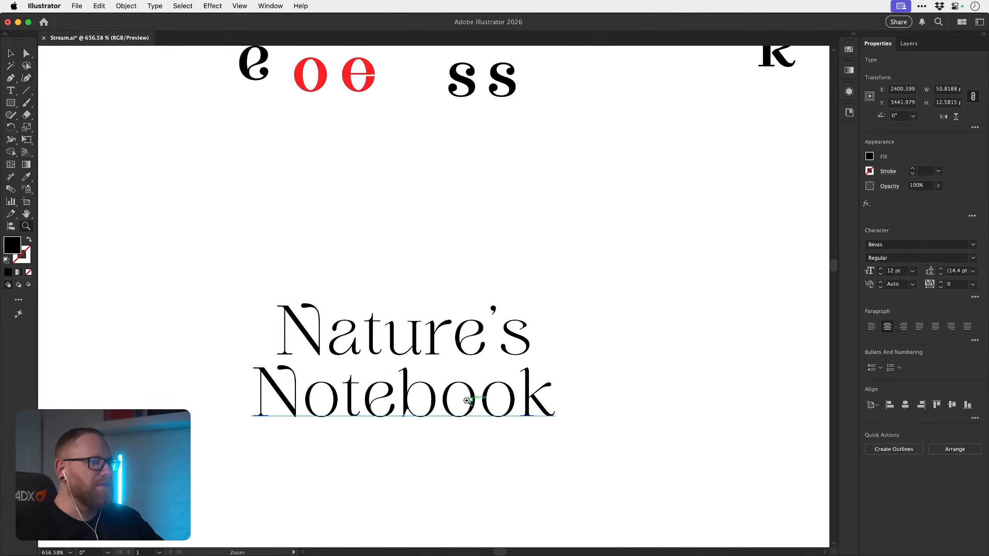
left_click_drag(467, 401, 472, 339)
key("space")
left_click_drag(452, 371, 481, 316)
left_click(657, 290)
key("super+space")
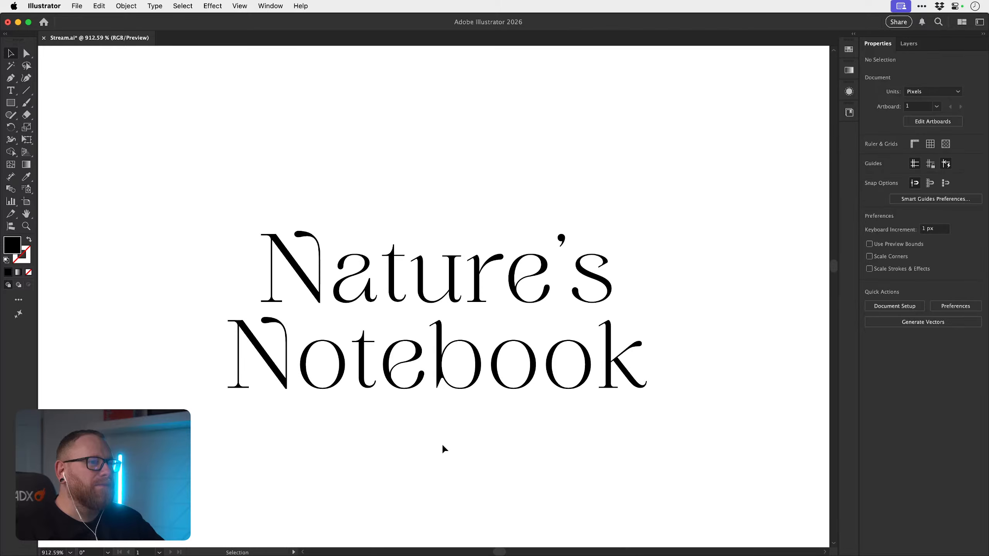
left_click(476, 281)
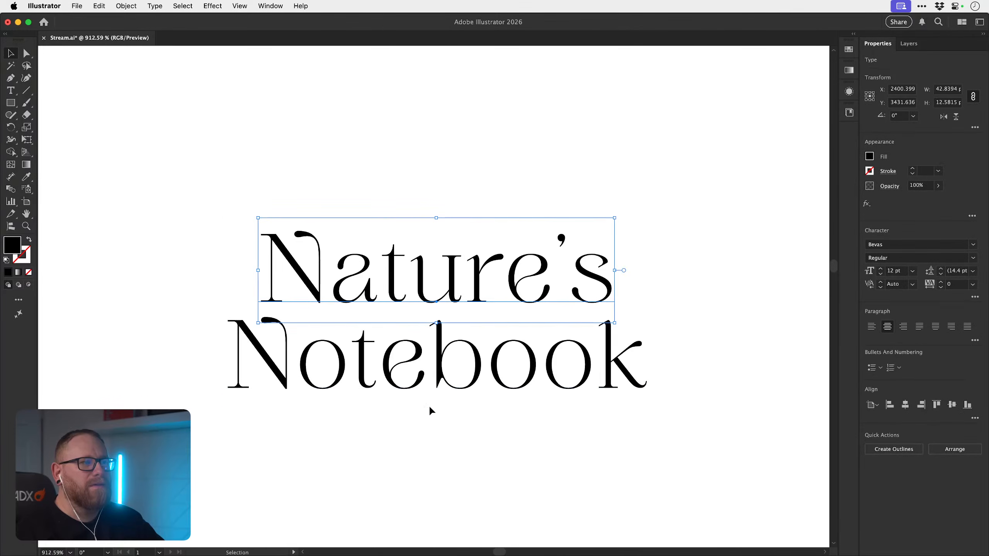
- Duplicate the stacked two-line Bevas wordmark straight down below the original, keeping it centred
key("super+minus")
key("super+minus")
key("super+minus")
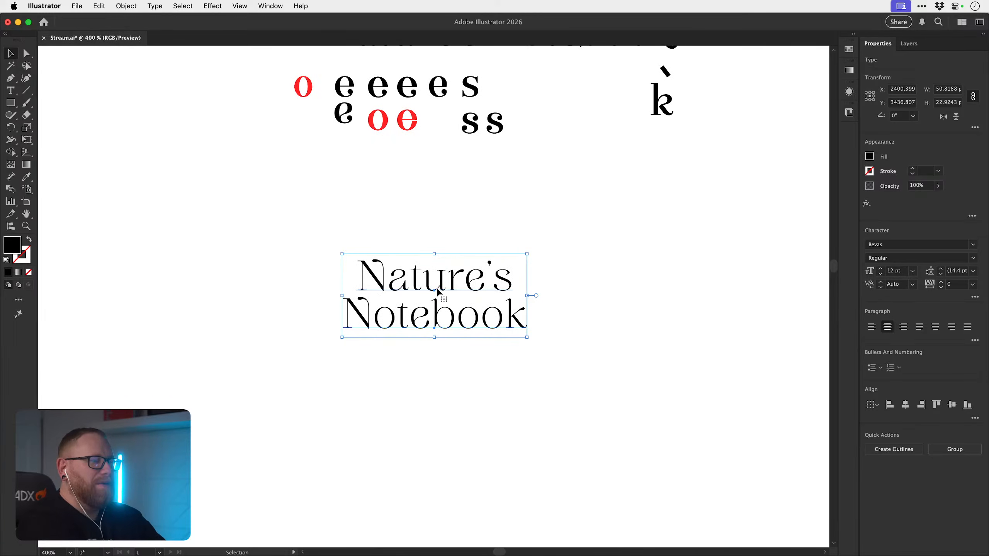
left_click_drag(456, 256, 456, 400)
left_click_drag(417, 456, 564, 438)
left_click_drag(309, 440, 329, 398)
left_click_drag(245, 451, 217, 369)
key("v")
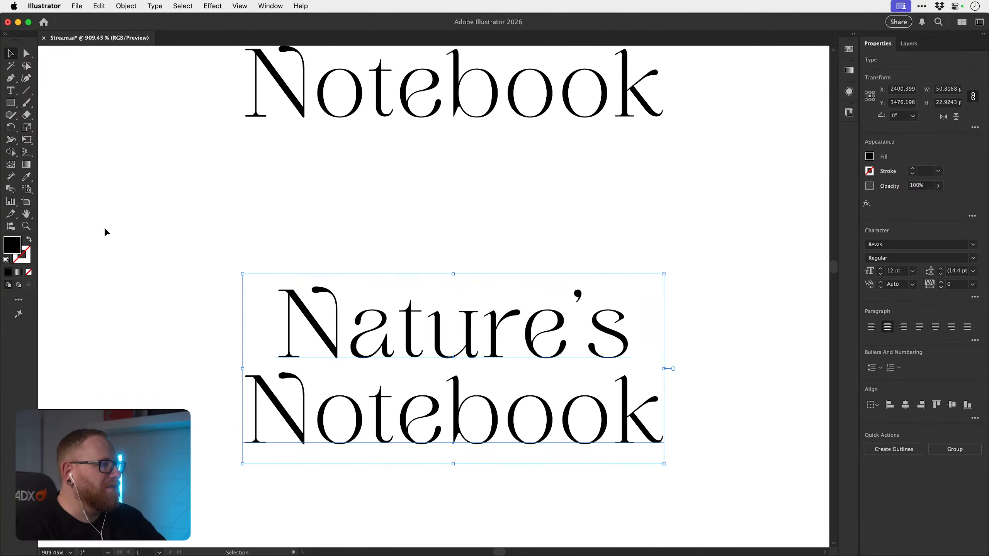
- Add a 0.25 stroke to both lines of the lower wordmark copy and set the stroke colour to black, 000000
left_click(913, 169)
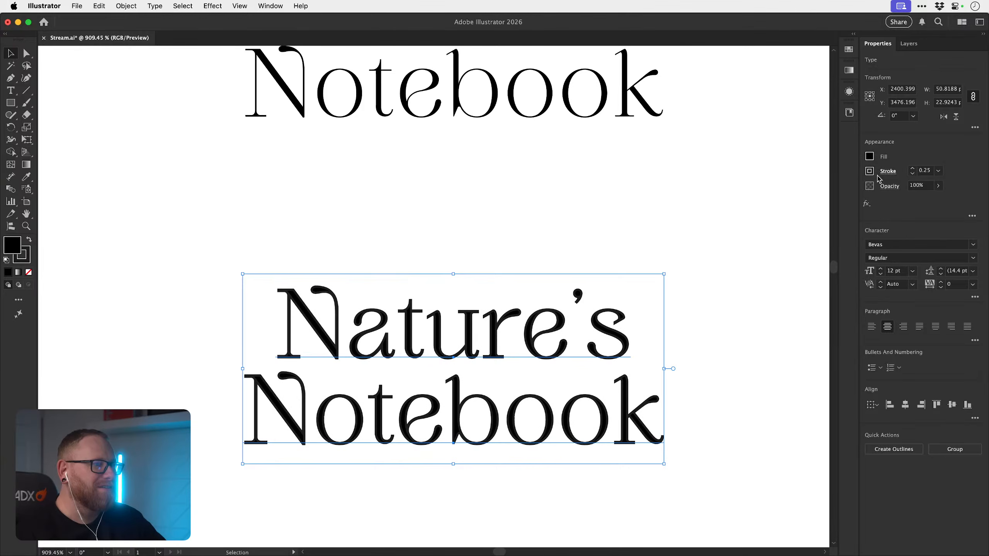
left_click(779, 216)
key("z")
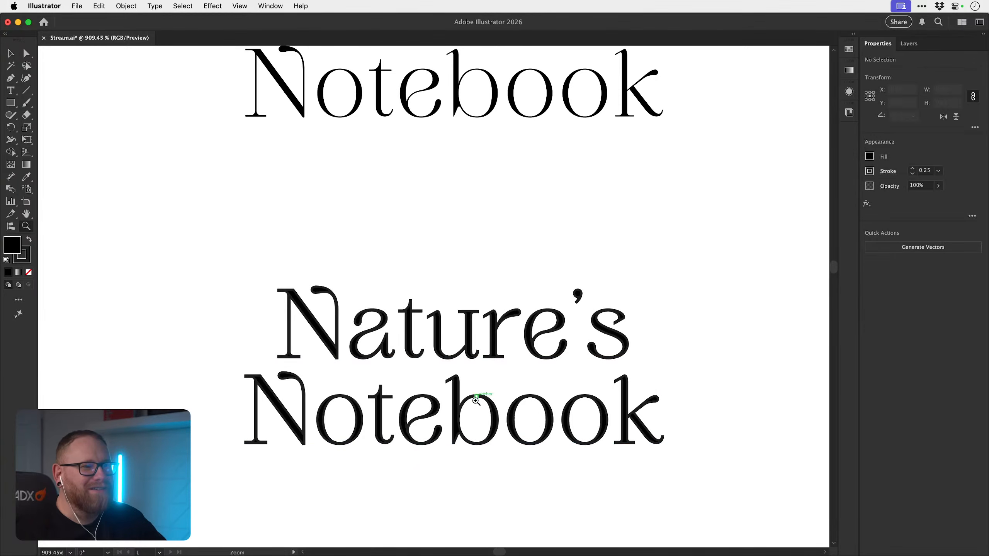
left_click_drag(476, 400, 520, 401)
key("v")
left_click_drag(385, 501, 490, 336)
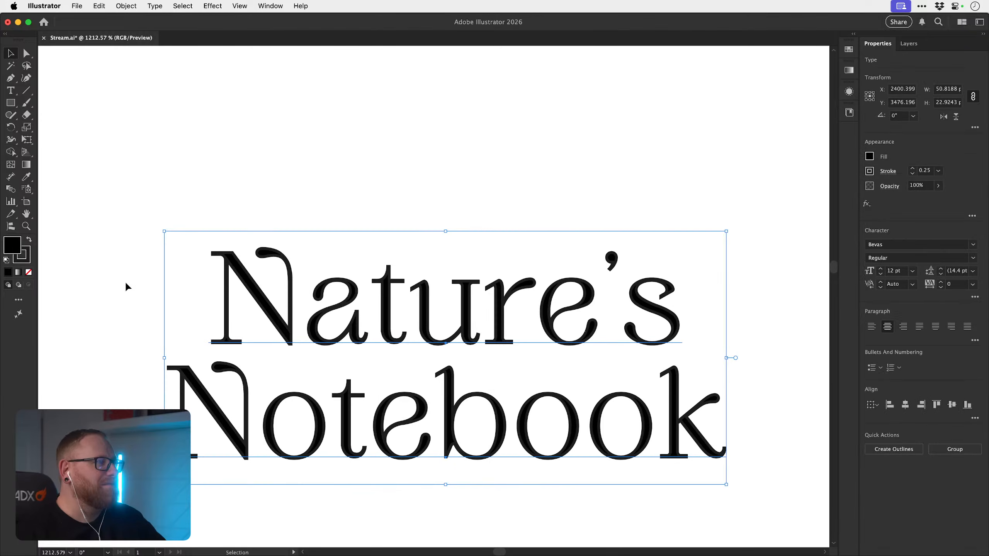
left_click(20, 259)
double_click(20, 258)
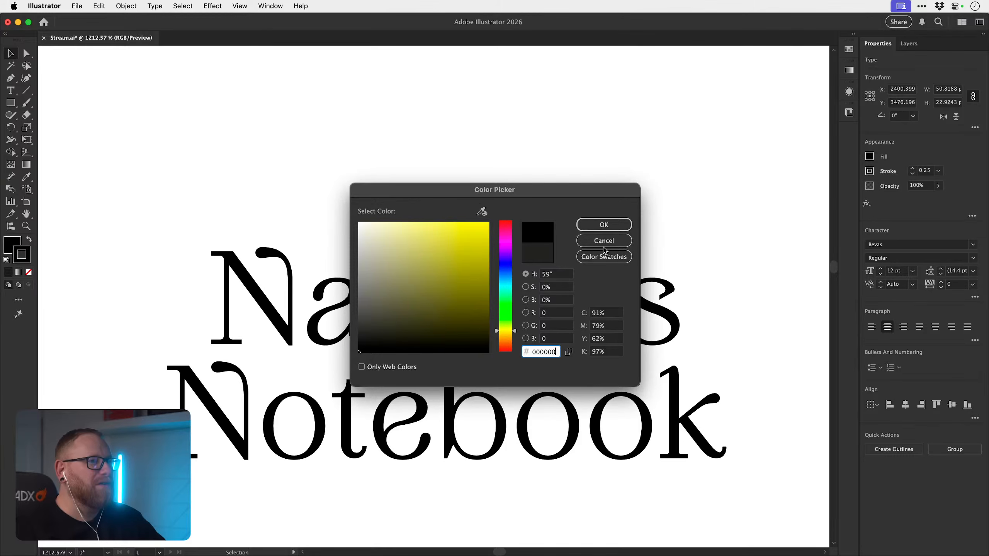
left_click(603, 224)
- Adjust the lower wordmark's stroke weight, trying 0.125 and settling on 0.15
left_click(912, 174)
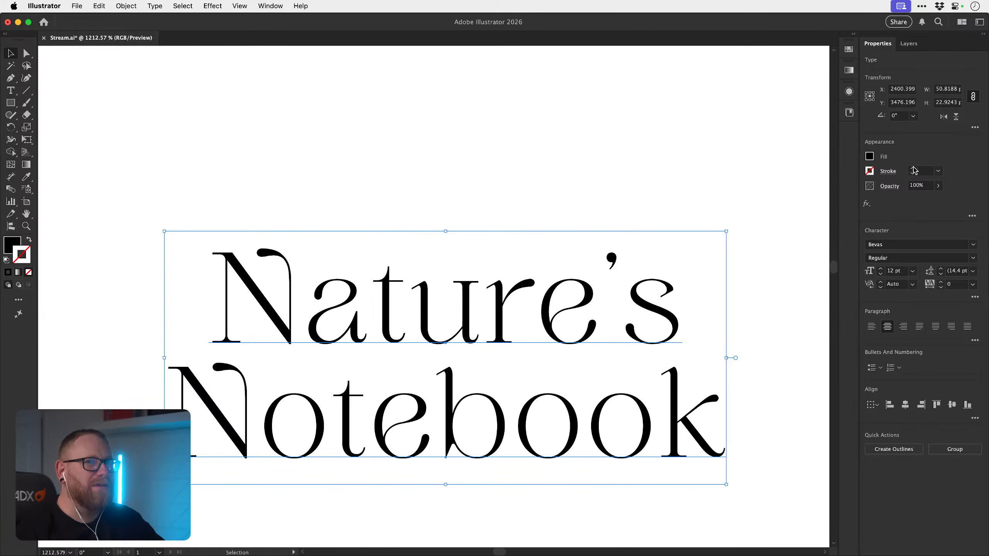
left_click(913, 169)
left_click(914, 173)
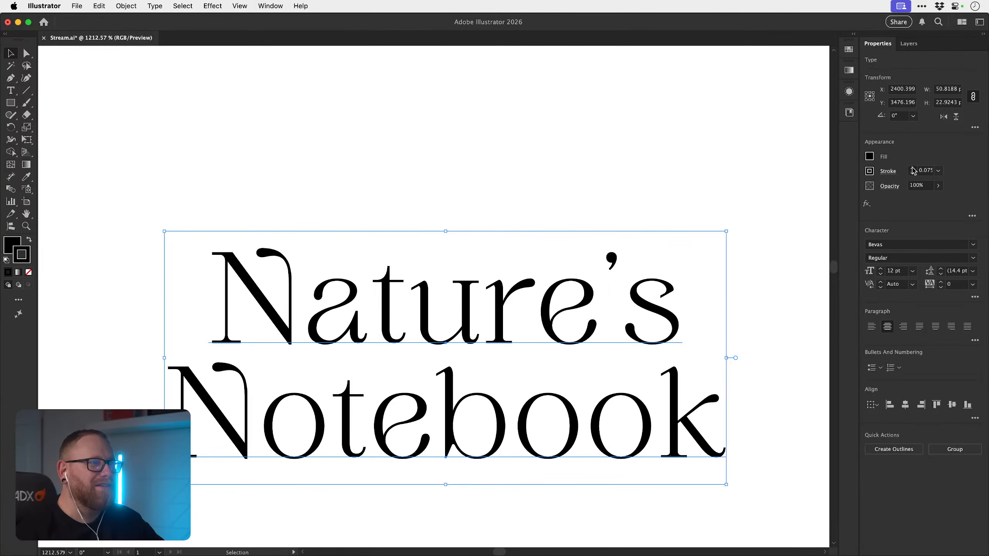
left_click(709, 159)
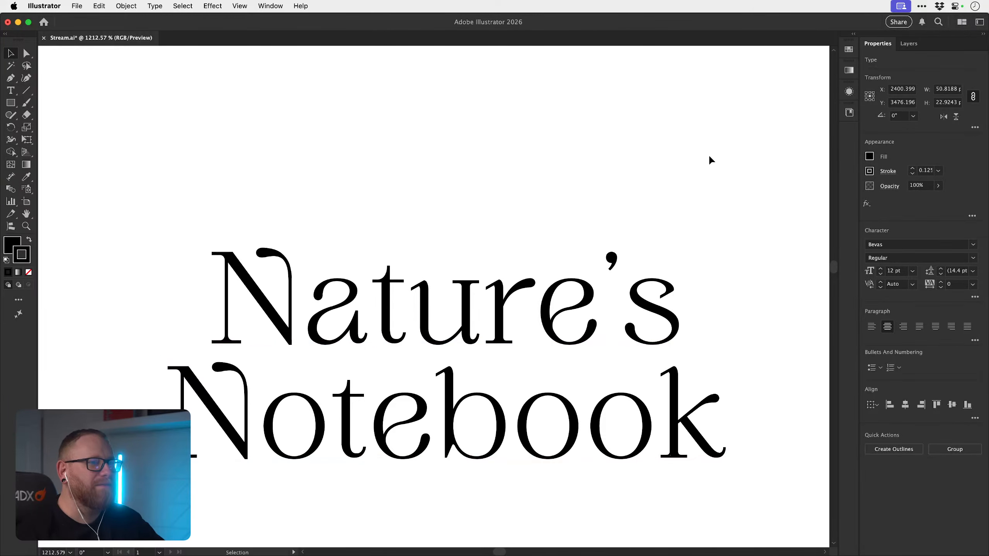
left_click_drag(552, 324, 577, 246)
key("z")
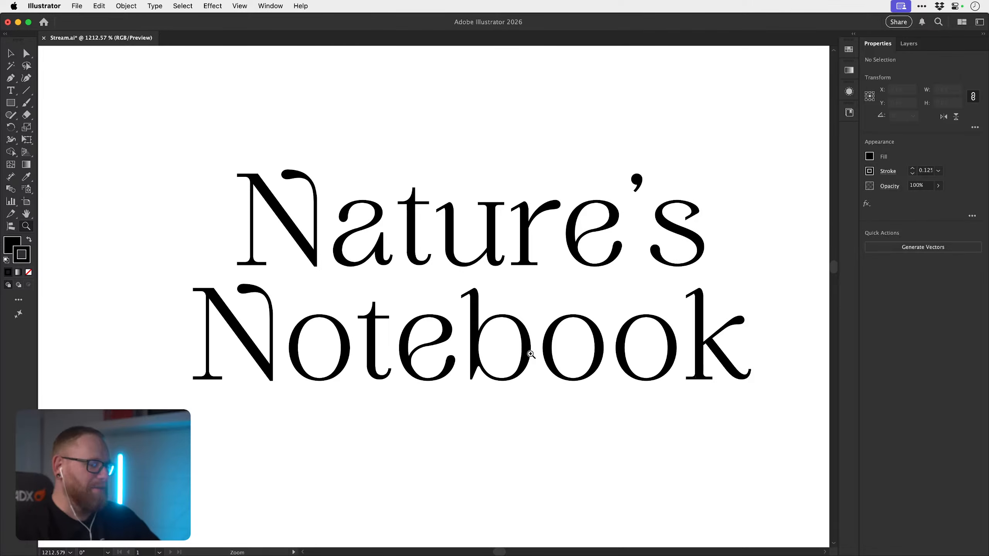
left_click_drag(485, 373, 297, 344)
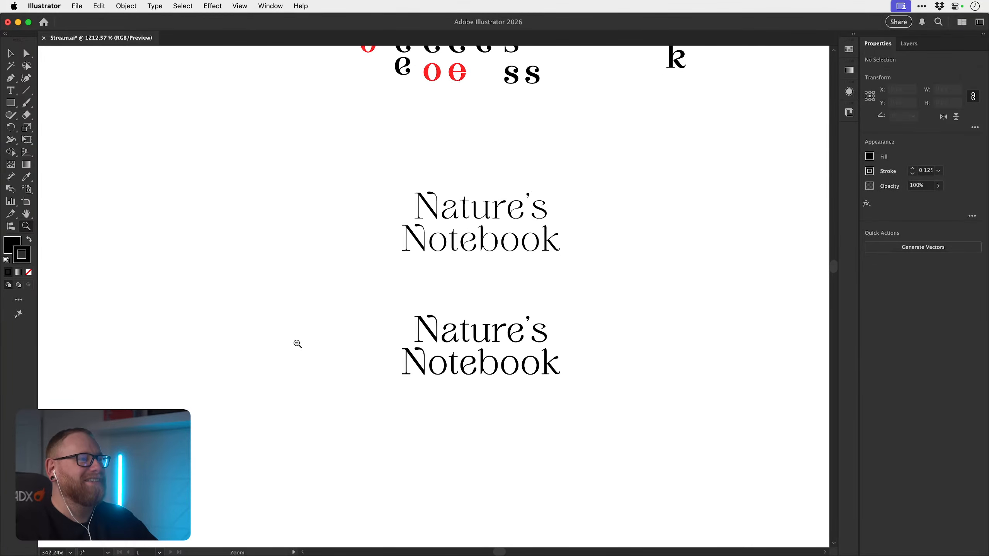
key("v")
left_click(431, 331)
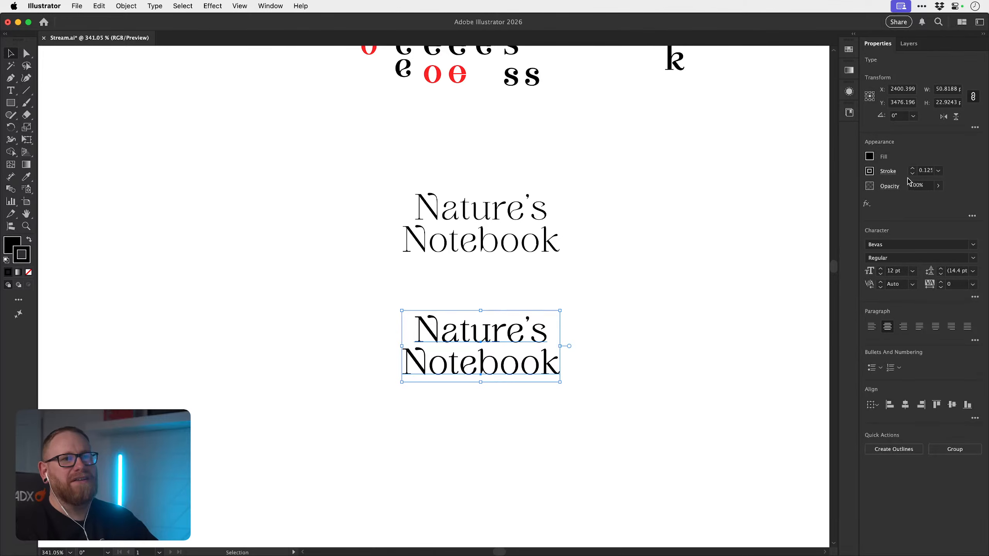
left_click(675, 289)
- Examine the letterforms and apostrophe of the thickened Nature's Notebook wordmark up close
key("z")
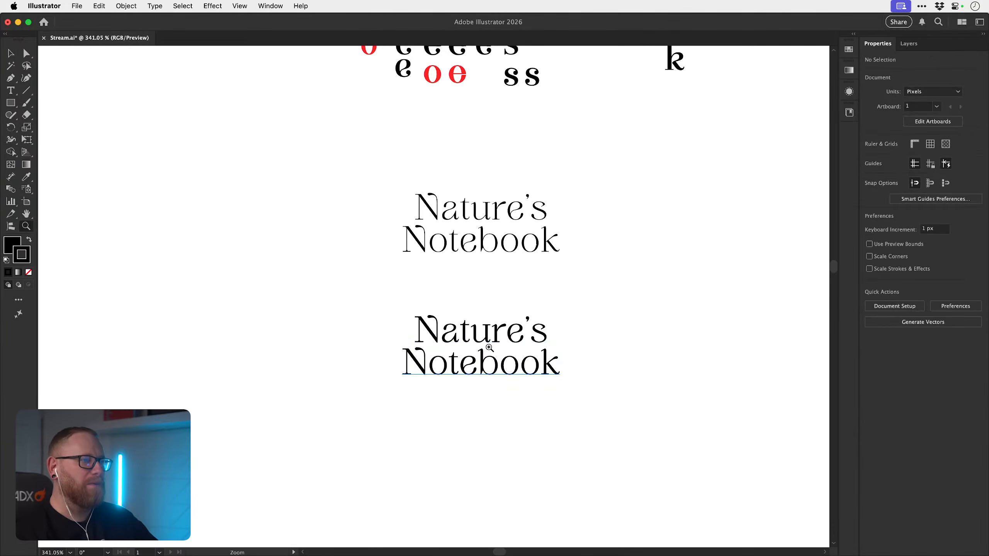
left_click_drag(487, 348, 640, 274)
left_click(615, 268)
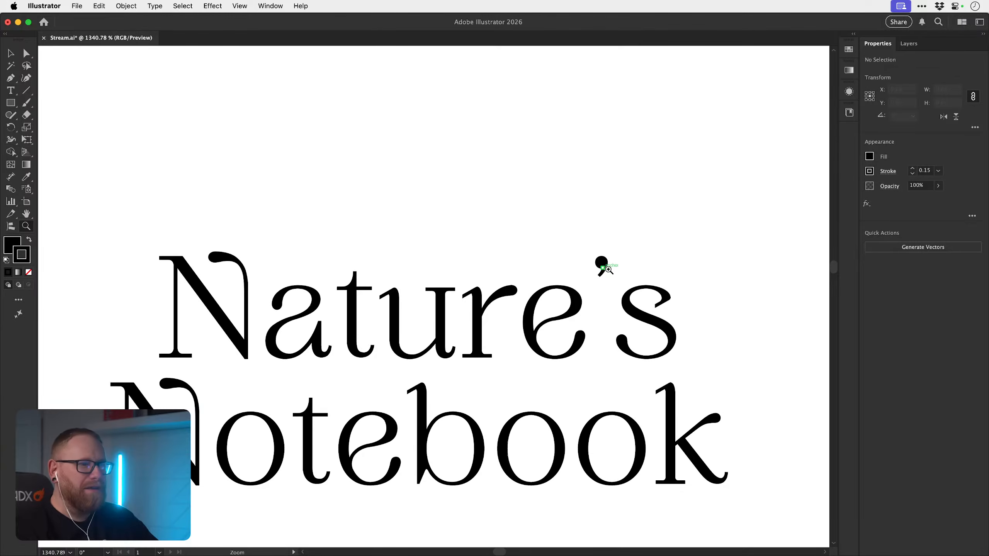
left_click_drag(603, 303, 551, 328)
key("v")
key("z")
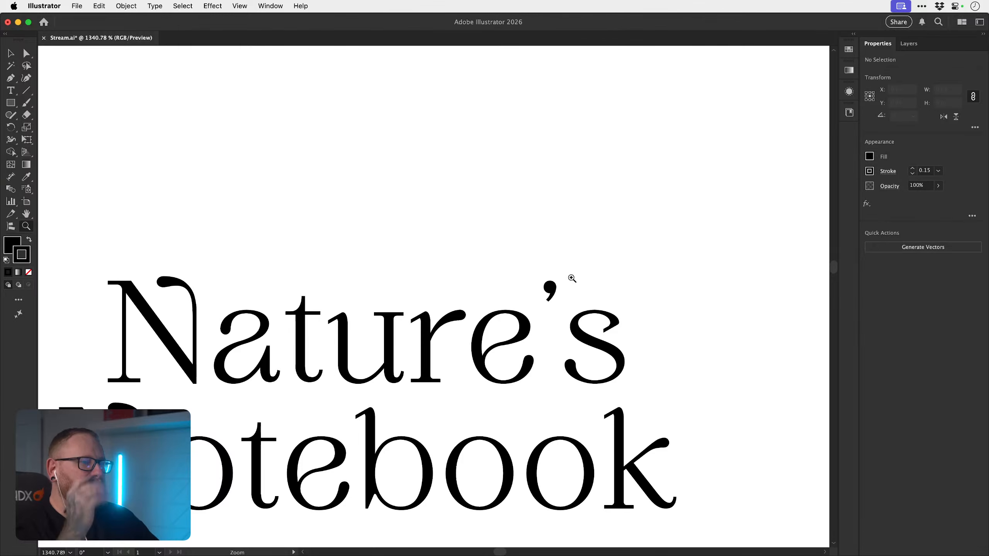
left_click_drag(493, 336, 530, 281)
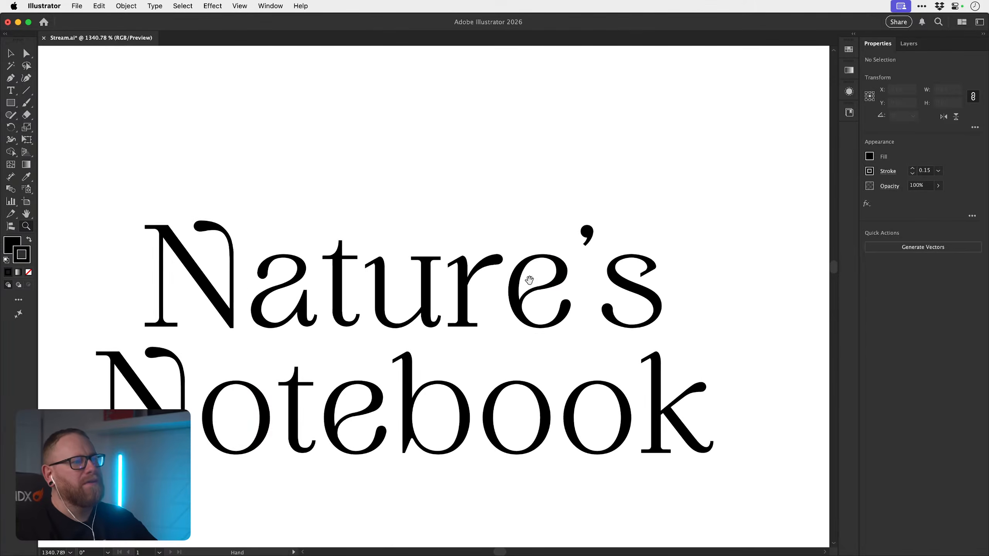
- Duplicate the thickened two-line wordmark straight down to make a third stacked version
left_click_drag(517, 334, 362, 276)
key("v")
left_click_drag(310, 398, 637, 275)
left_click_drag(537, 293, 514, 159)
left_click_drag(481, 201, 600, 331, "alt+shift")
- Remove the apostrophe from the third version's upper line so it reads "Natures"
type("zt")
type("s")
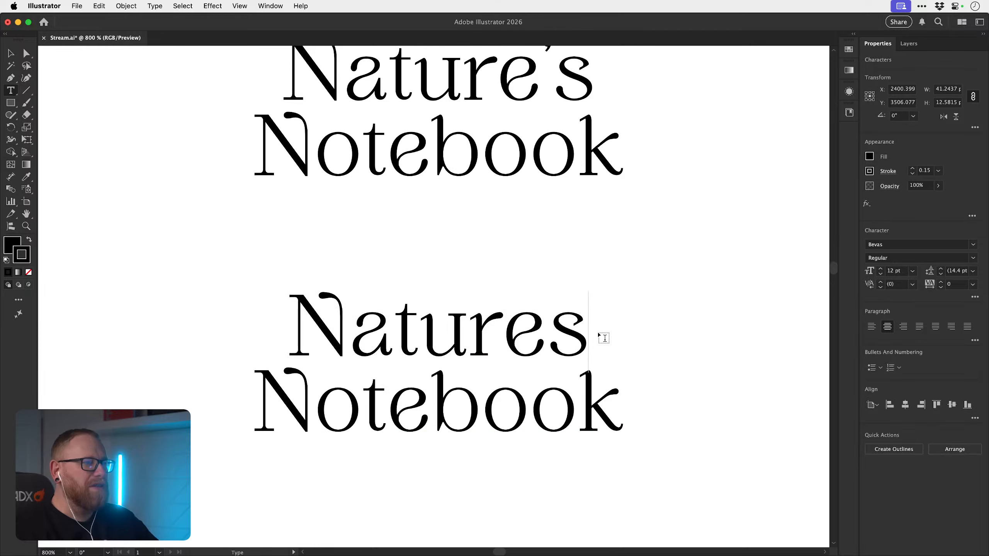
key("Escape")
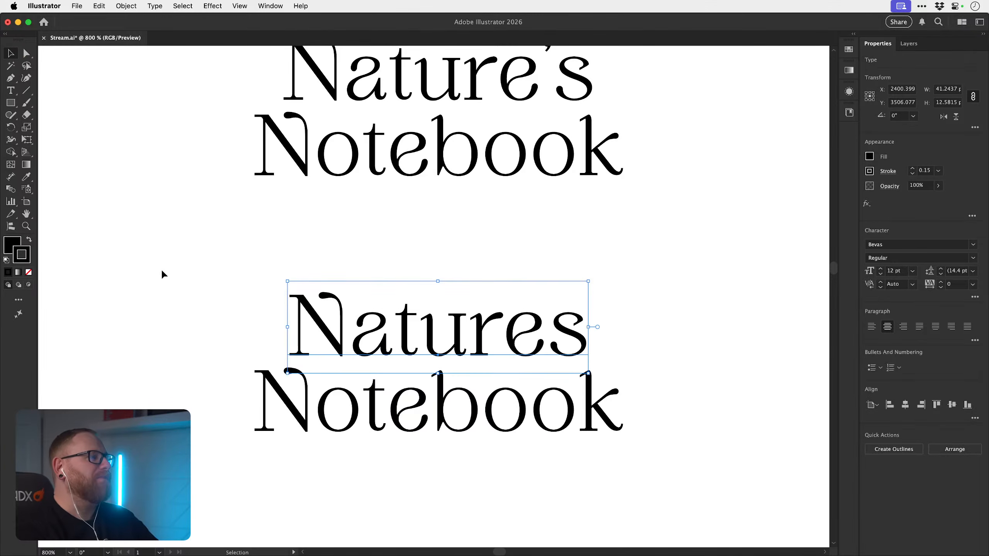
left_click(160, 269)
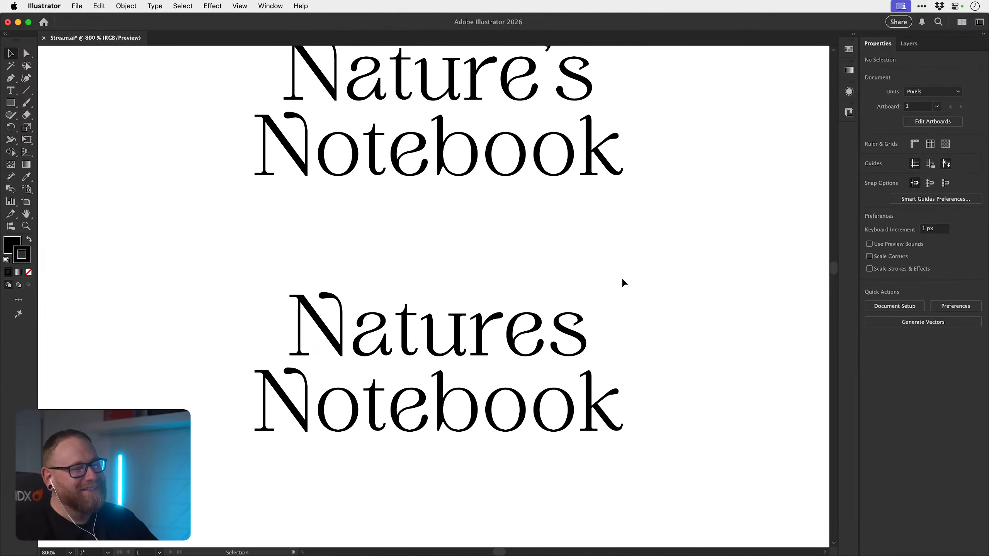
- Compare the thickened wordmark with the apostrophe against the "Natures" version without it
key("z")
mouse_move(452, 374)
left_mouse_down()
mouse_move(464, 375)
mouse_move(420, 364)
mouse_move(457, 377)
left_mouse_up()
key("v")
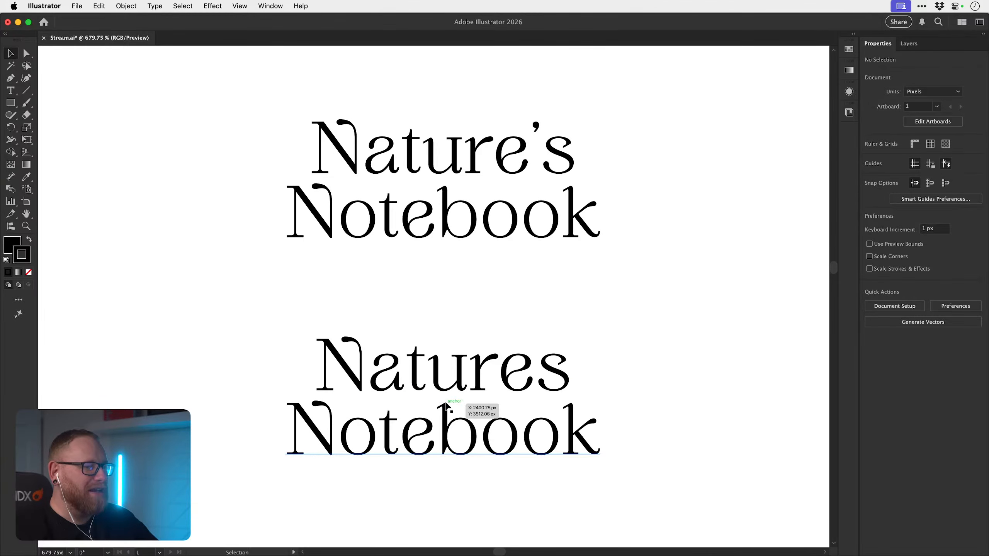
key("z")
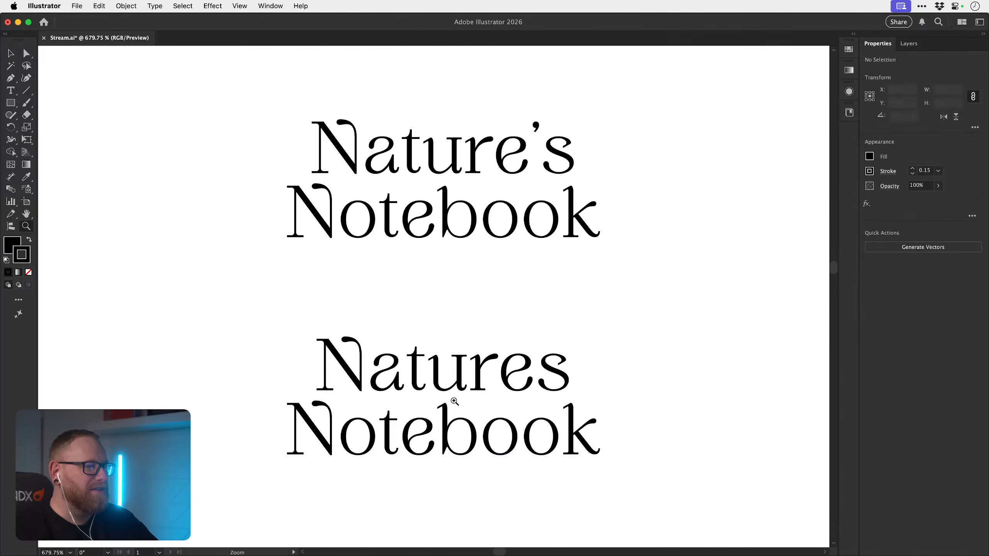
left_click_drag(452, 404, 618, 349)
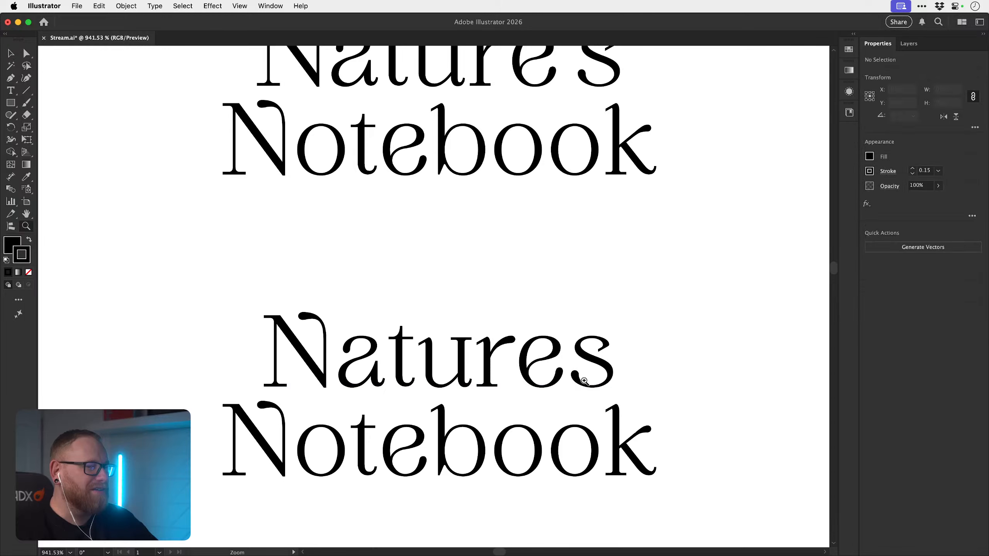
key("v")
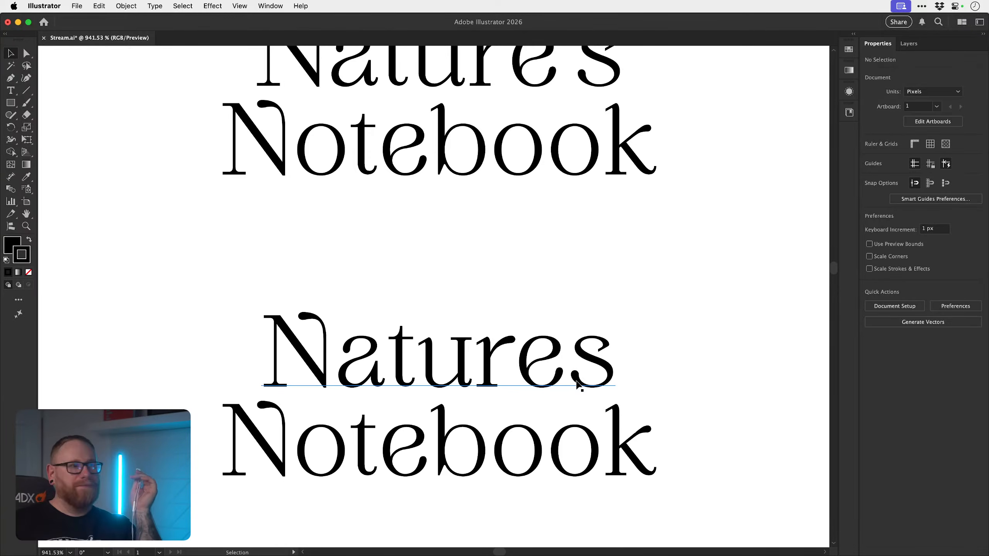
key("super+minus")
scroll(579, 386, "up", 2)
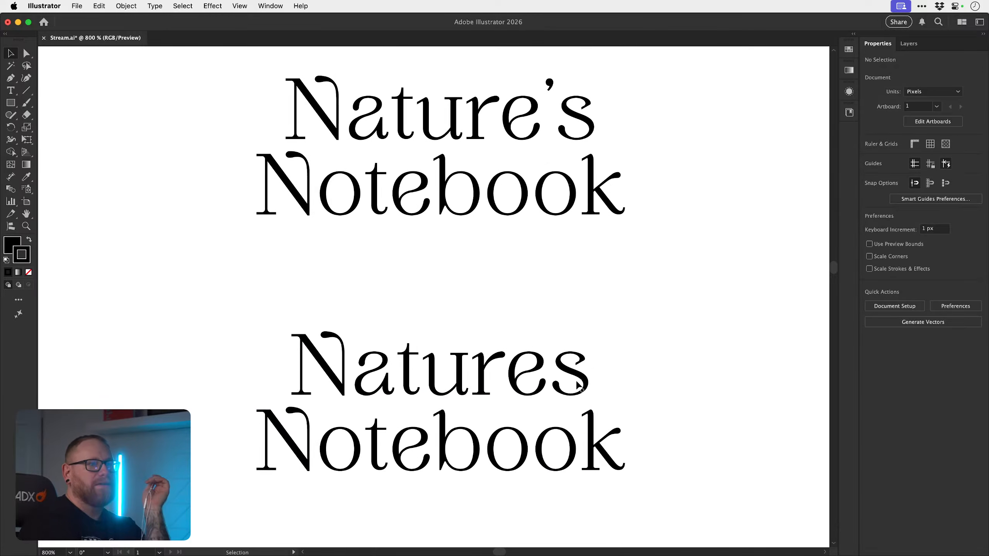
scroll(577, 382, "up", 1)
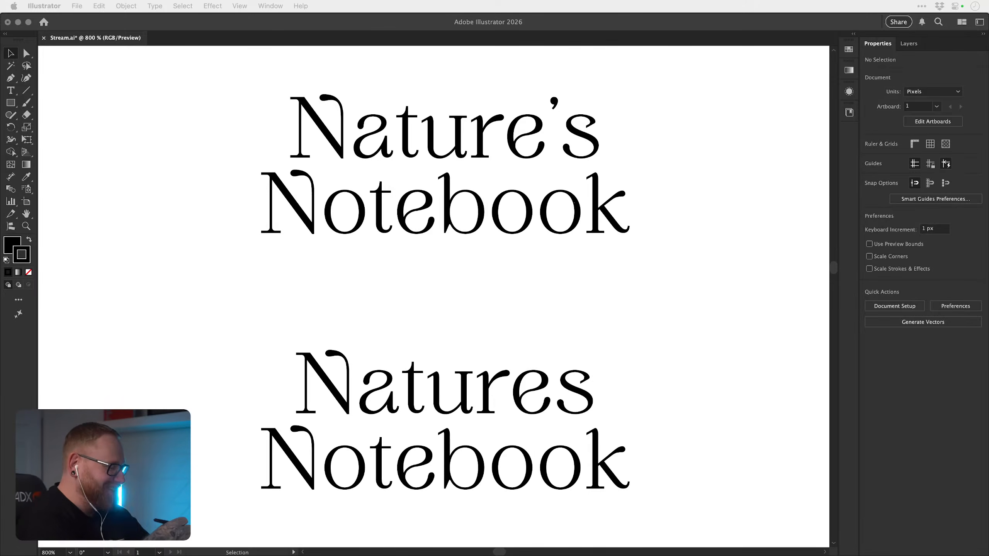
- Review the three stacked Bevas versions alongside the bold one-line wordmarks higher on the artboard
left_click(537, 297)
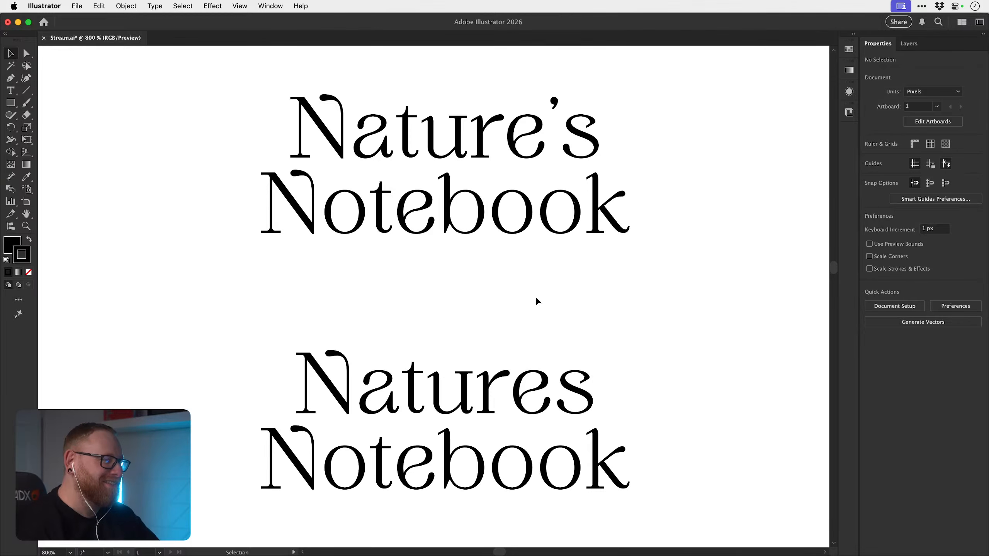
key("space")
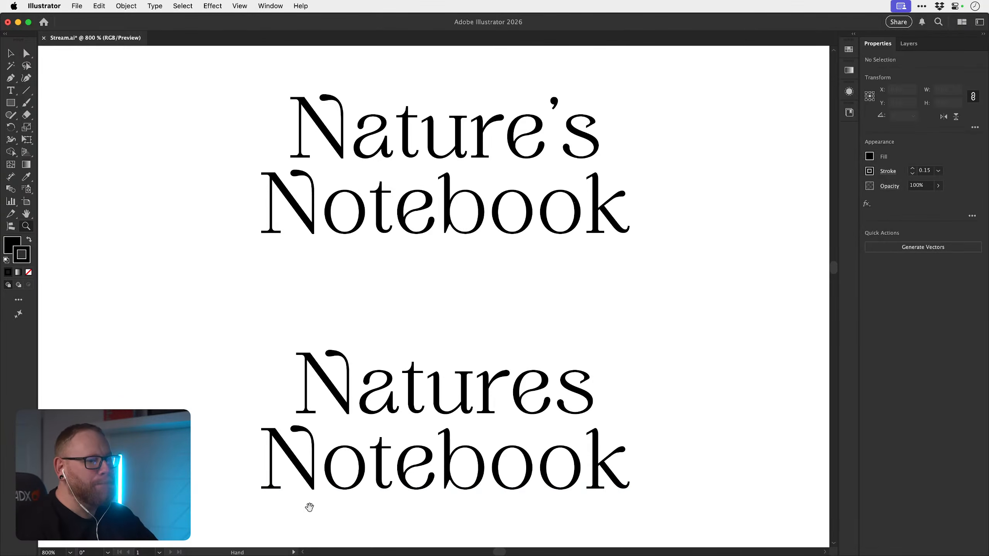
left_click_drag(309, 508, 307, 447)
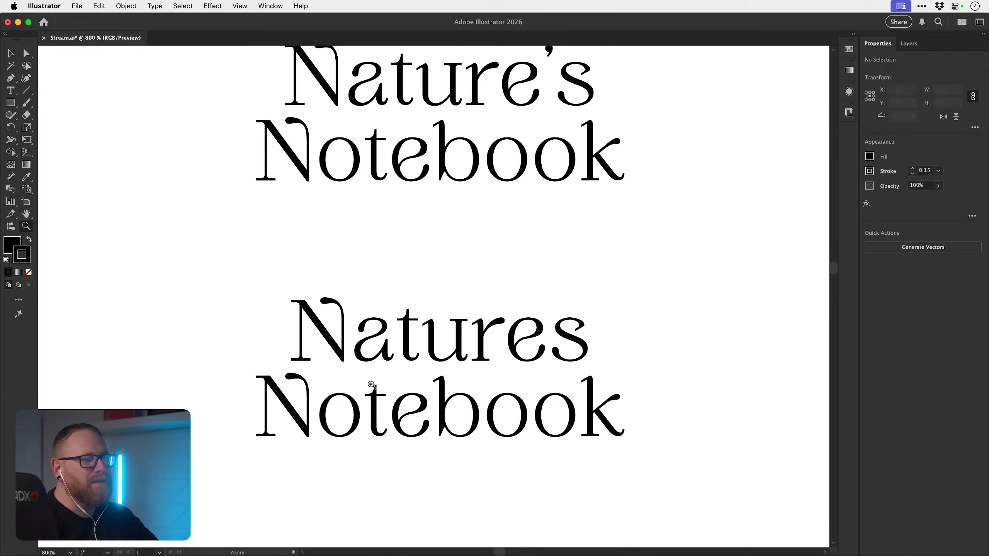
left_click_drag(372, 388, 257, 357)
left_click_drag(383, 341, 292, 332)
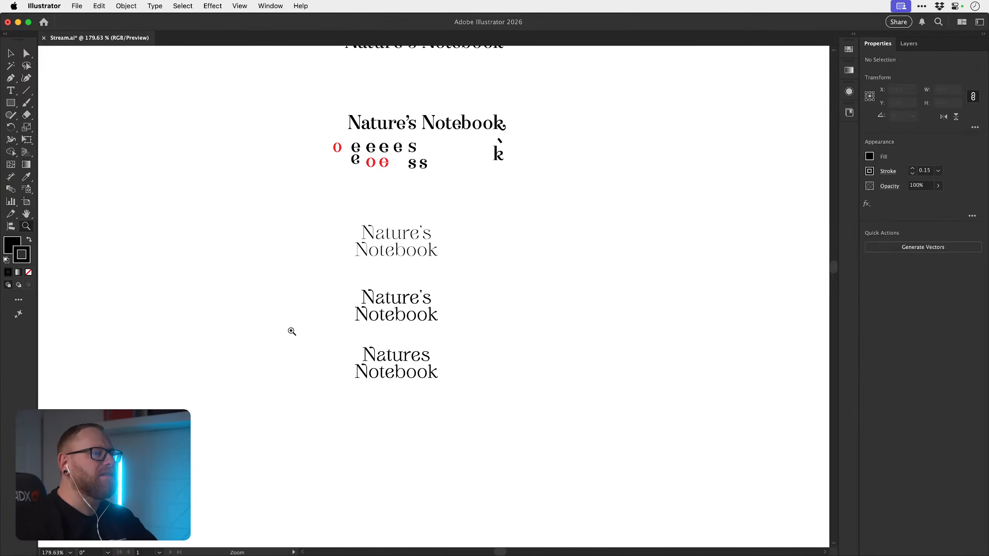
key("space")
left_click_drag(403, 322, 396, 408)
left_click_drag(408, 196, 526, 228)
left_click_drag(488, 313, 416, 319)
key("space")
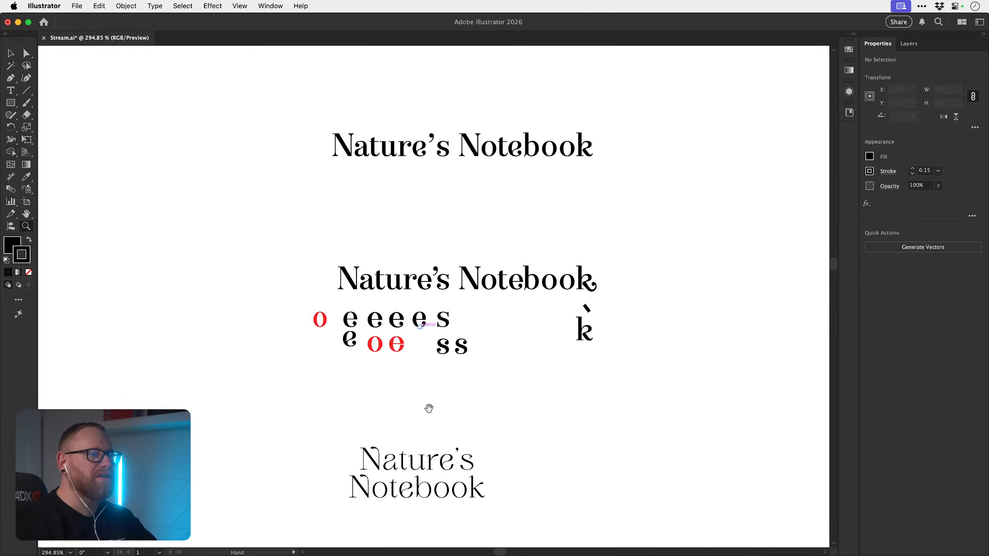
left_click_drag(449, 429, 438, 310)
scroll(412, 411, "down", 10)
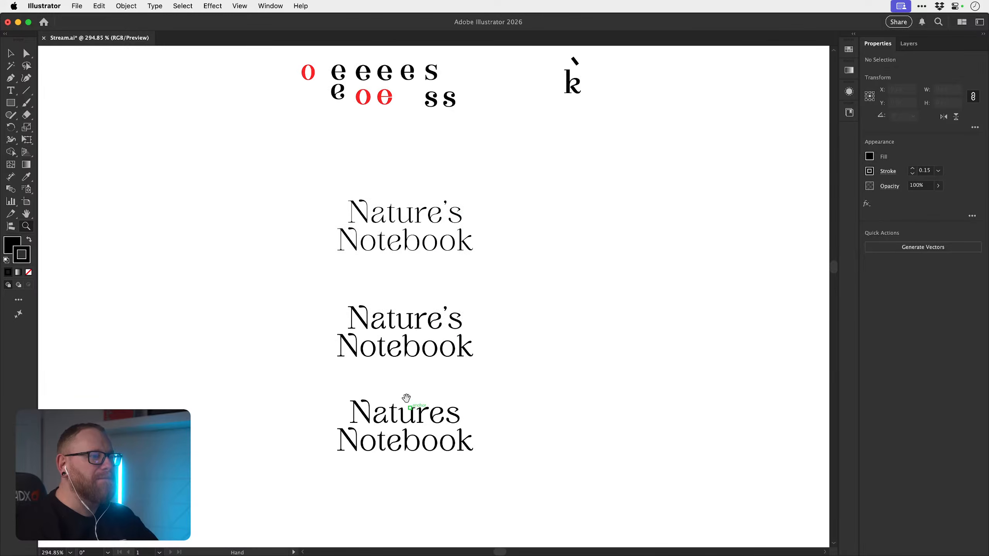
- Examine the "Natures Notebook" version up close, including the curled terminals of its capital Ns
left_click_drag(414, 325, 510, 338)
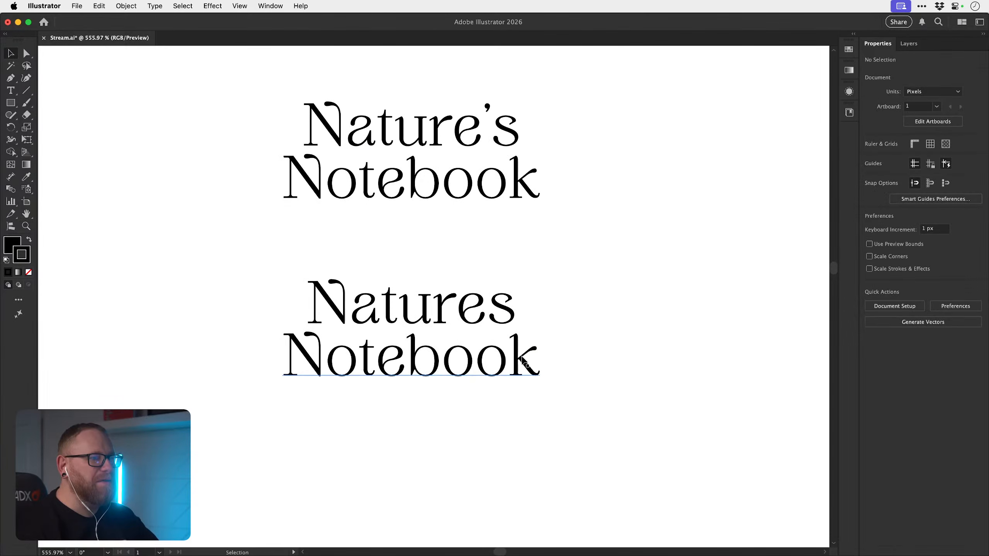
left_click_drag(409, 361, 449, 423)
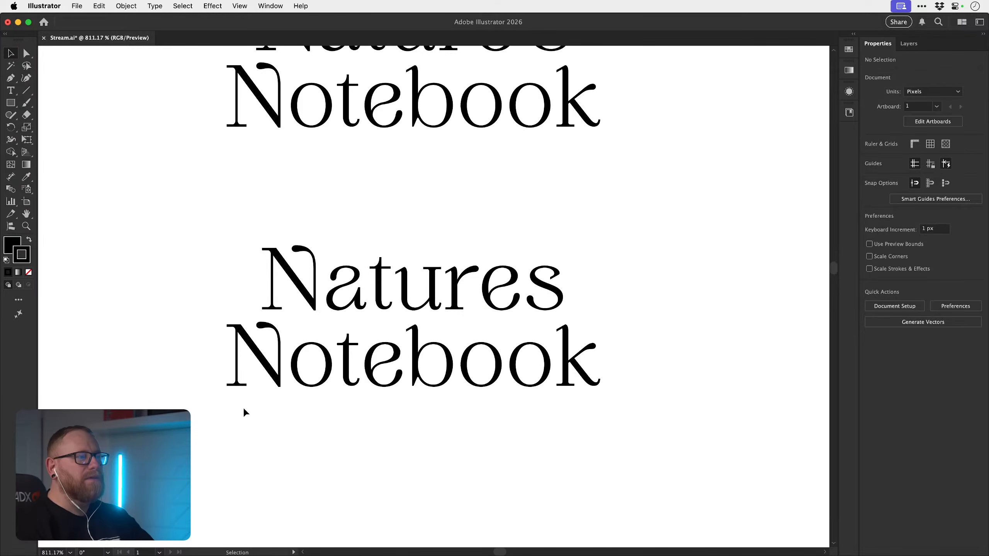
key("z")
left_click_drag(305, 248, 312, 246)
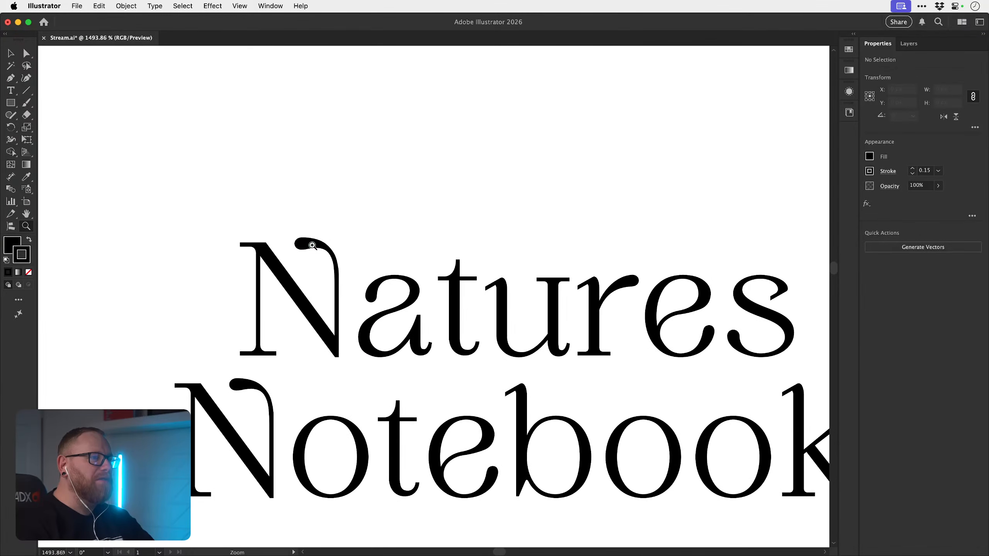
left_click(469, 365, "alt")
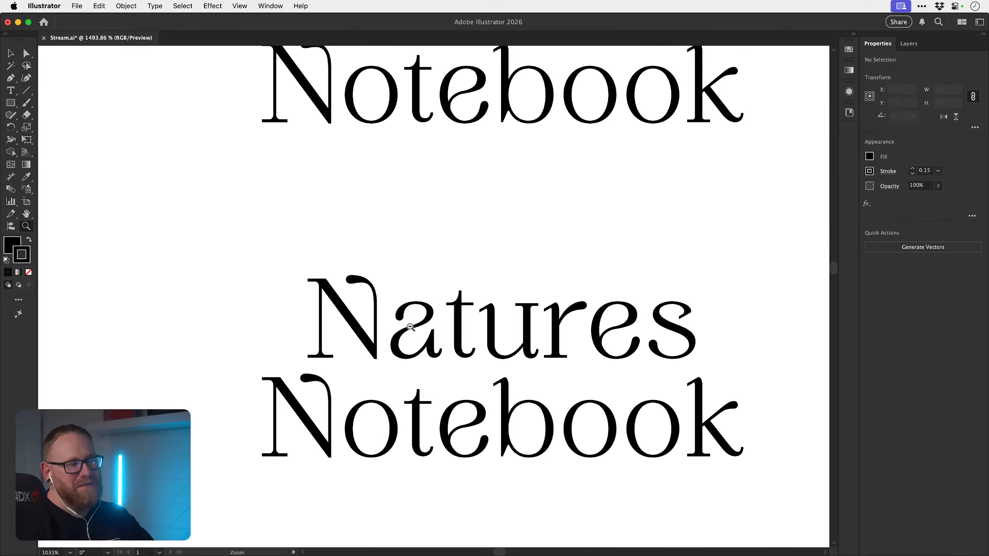
- Select the capital N of the lowest version's "Natures" line and bring up the Bevas glyph set
left_click(410, 327, "alt")
left_click(342, 331, "alt")
key("v")
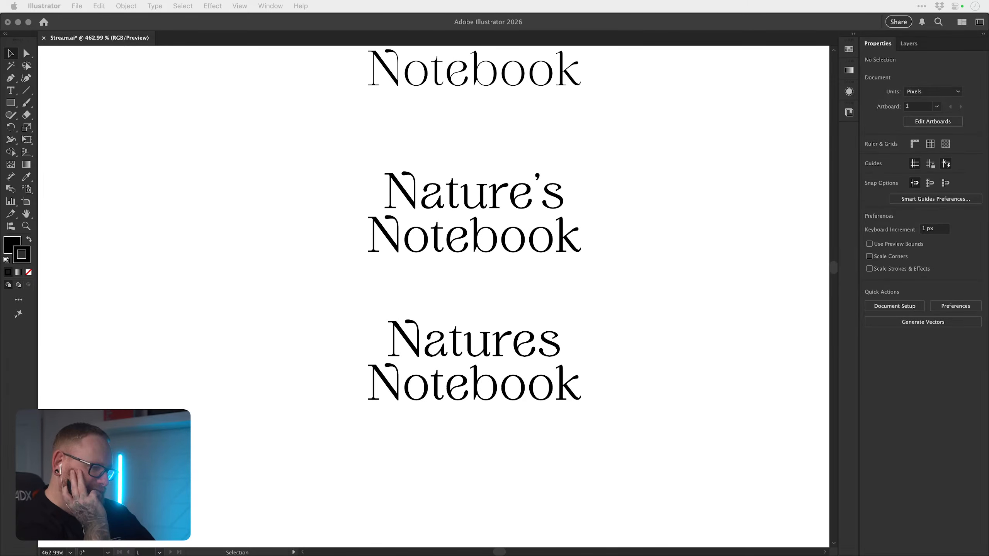
left_click(623, 304)
left_click_drag(456, 353, 506, 345)
key("super+z")
key("z")
key("t")
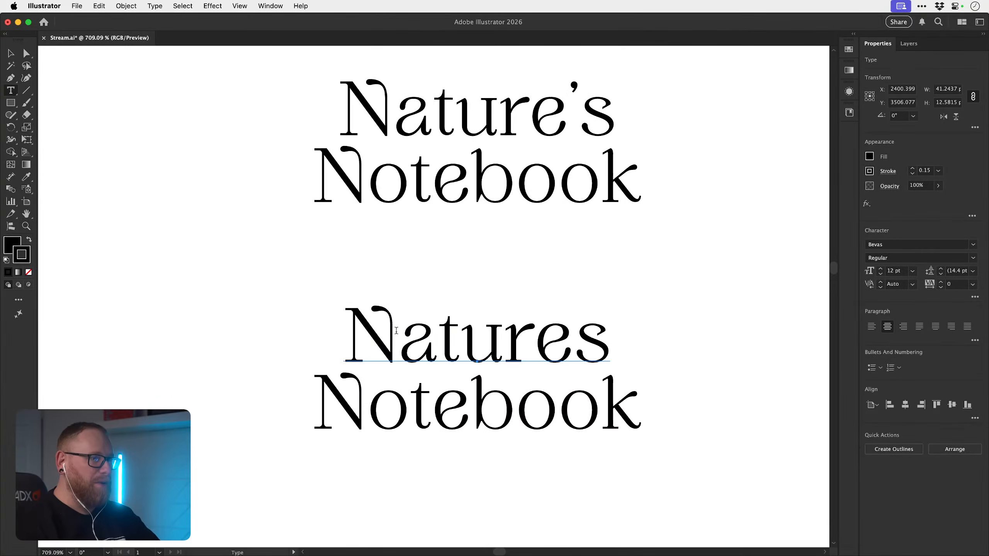
left_click_drag(398, 334, 364, 337)
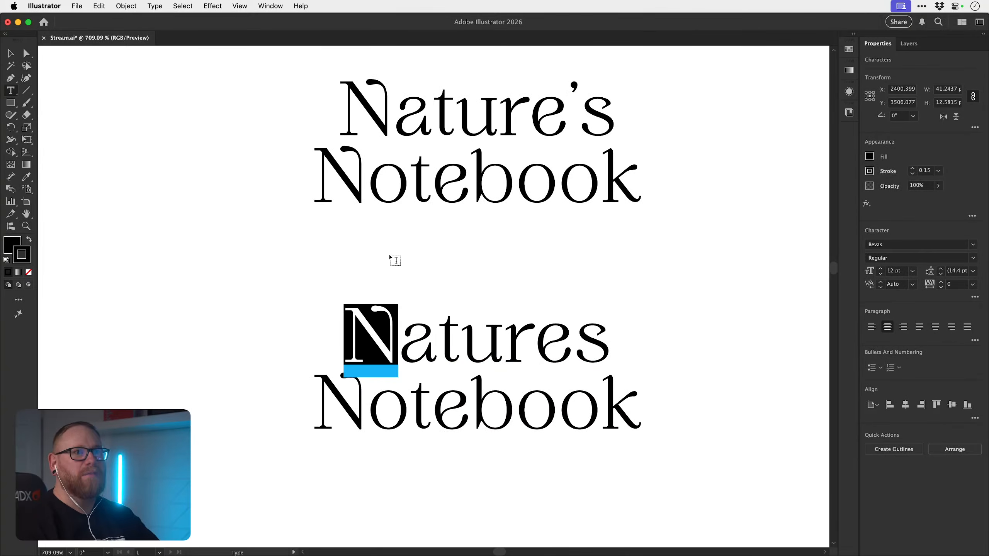
left_click(154, 6)
left_click(168, 73)
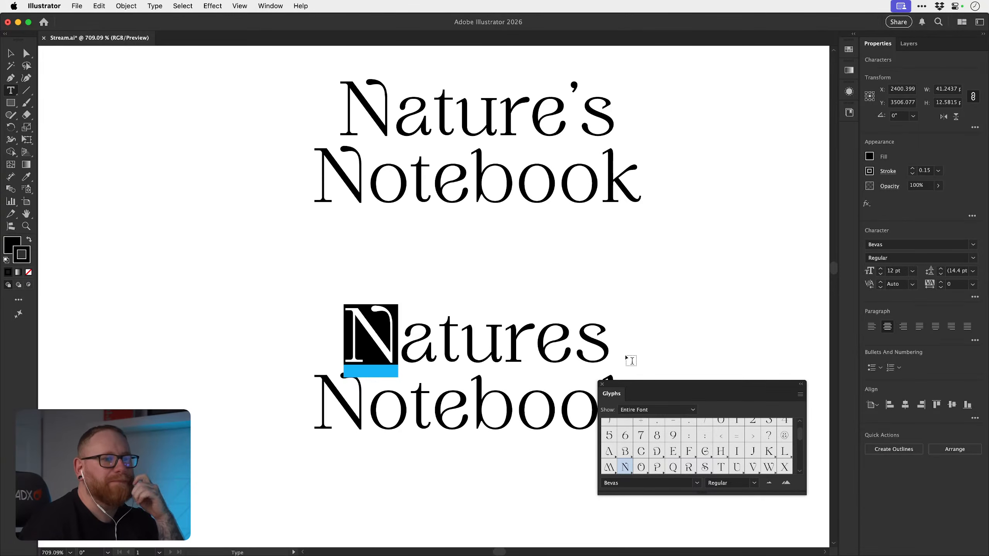
- Show only the alternates for the selected N and replace it with the plain-serif version without the curled terminal
left_click(631, 410)
left_click(639, 420)
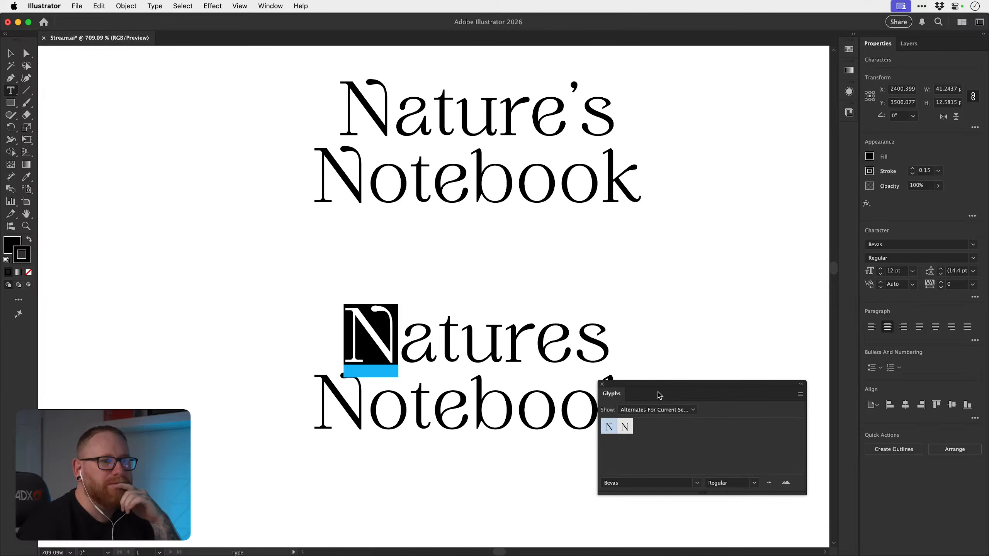
left_click_drag(662, 385, 667, 89)
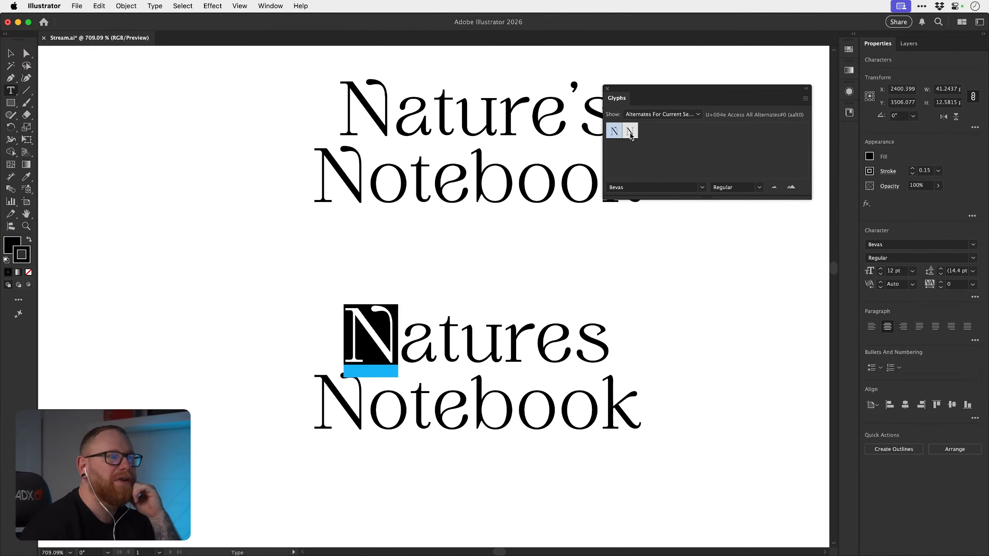
double_click(631, 135)
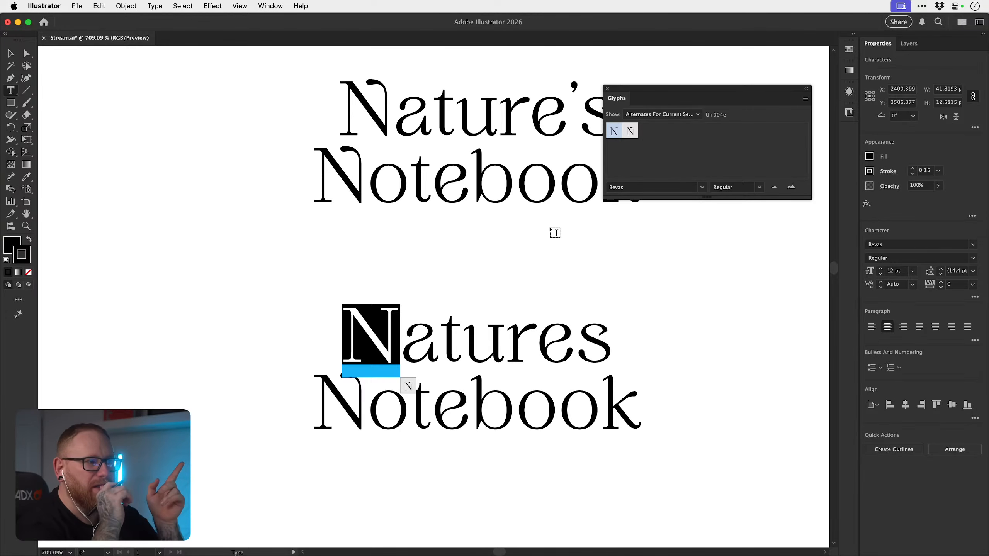
left_click(390, 349)
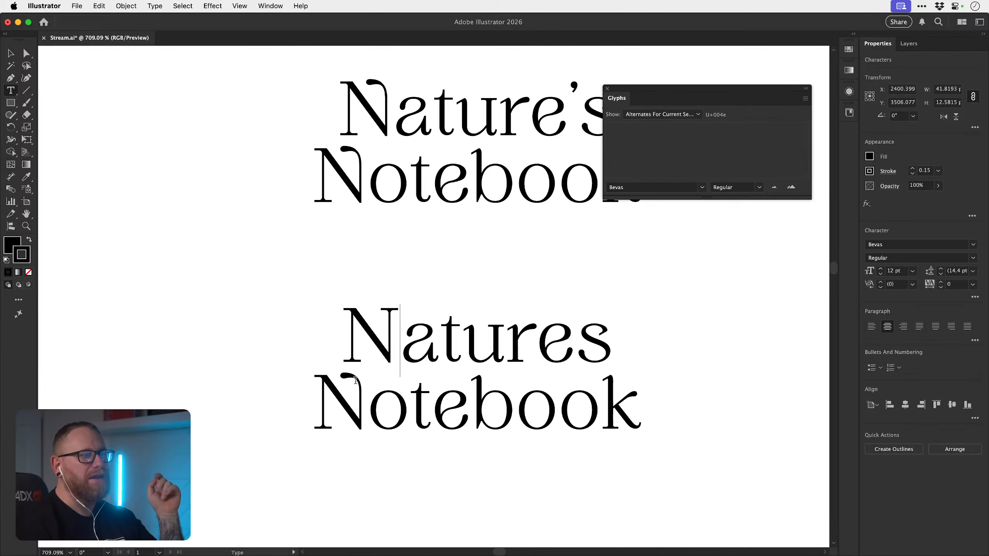
left_click(11, 53)
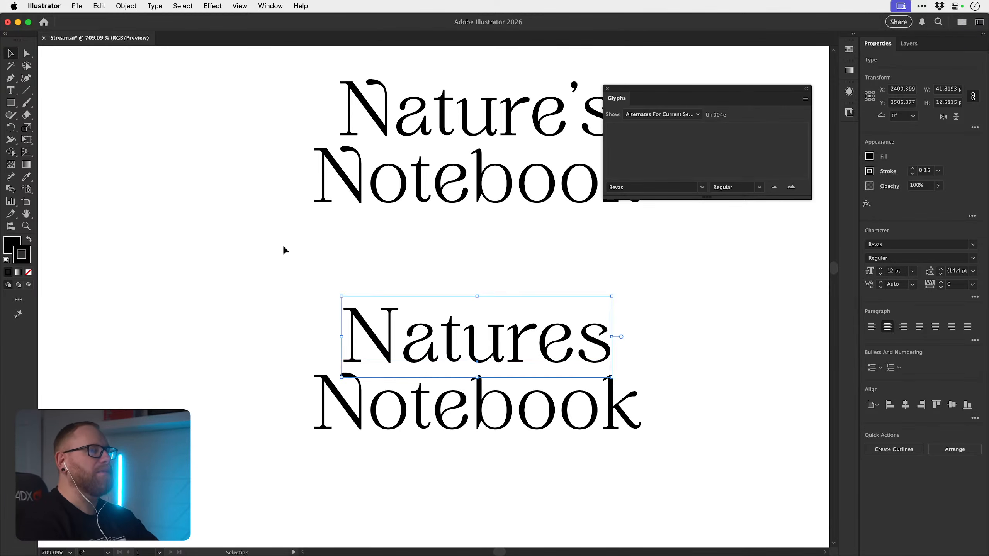
- Place a copy of the "Natures" line 30 px straight below the original, clear of "Notebook"
left_click_drag(409, 346, 401, 255)
key("alt+shift+Down")
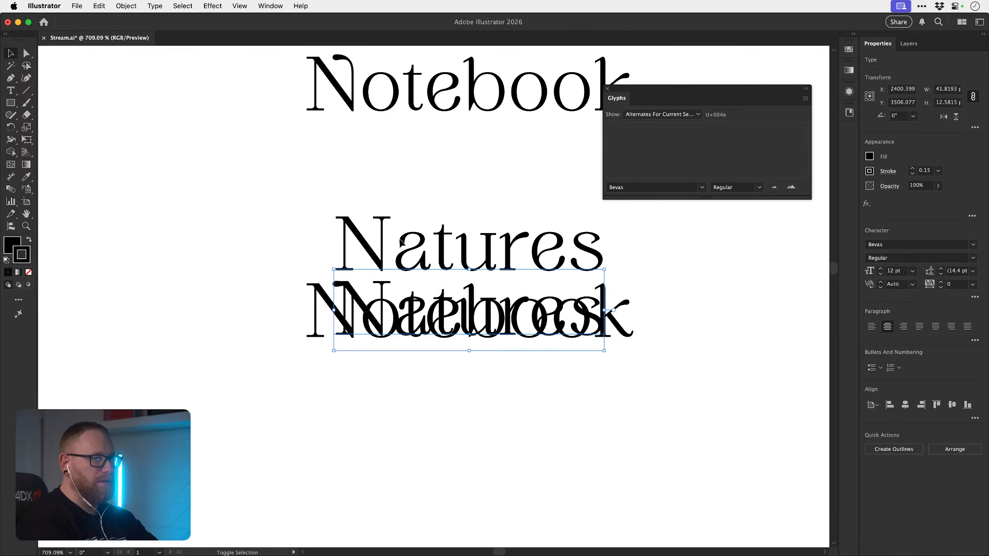
key("shift+Down")
key("shift+Down")
key("shift+Down")
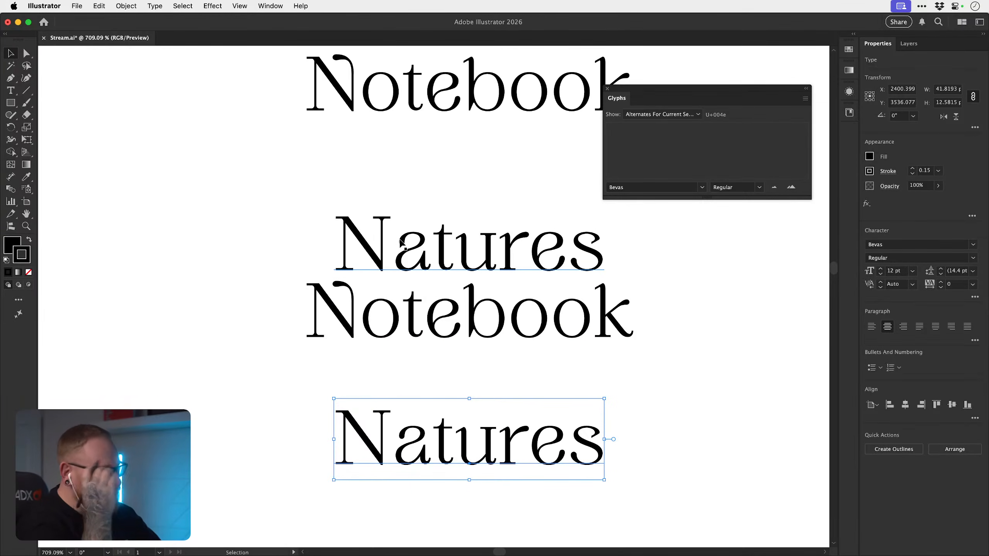
- Convert the copied "Natures" to ungrouped letter outlines and expand the N's fill and stroke
key("super+shift+o")
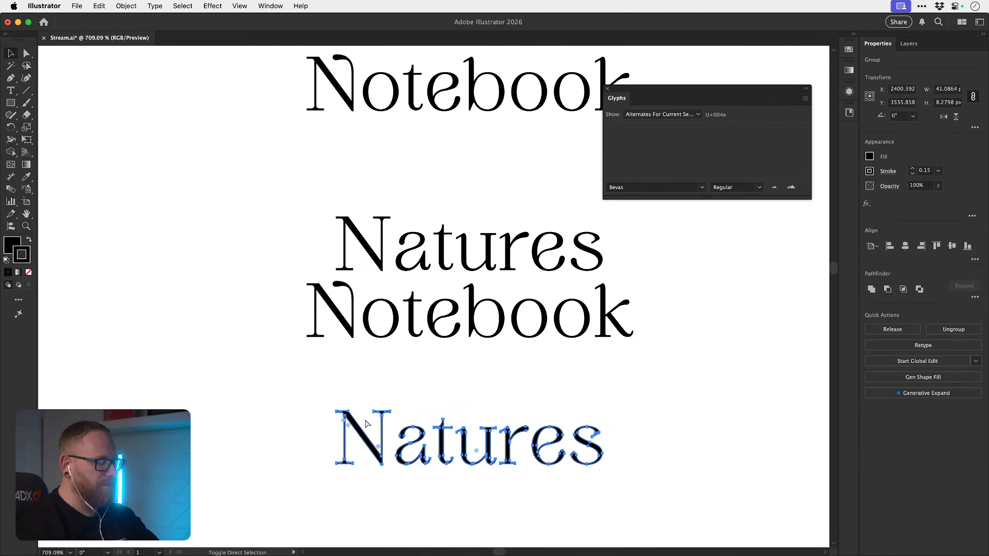
key("super+shift+g")
left_click_drag(310, 395, 367, 479)
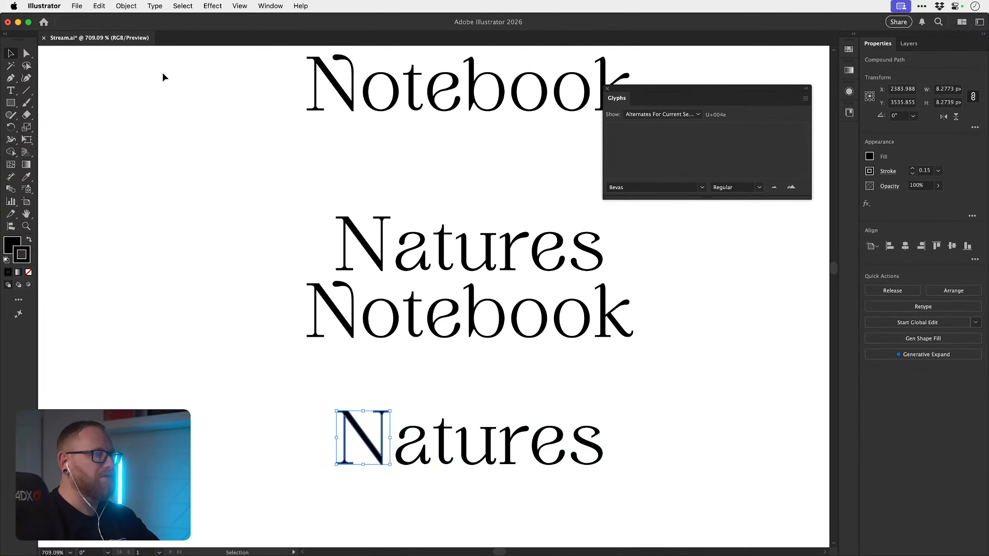
left_click(131, 5)
left_click(126, 155)
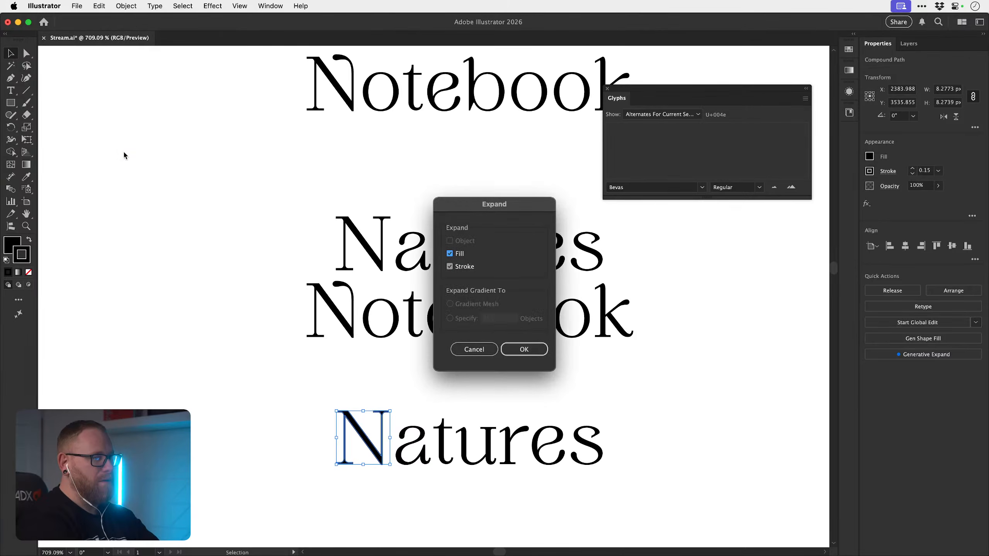
key("Return")
left_click(484, 422)
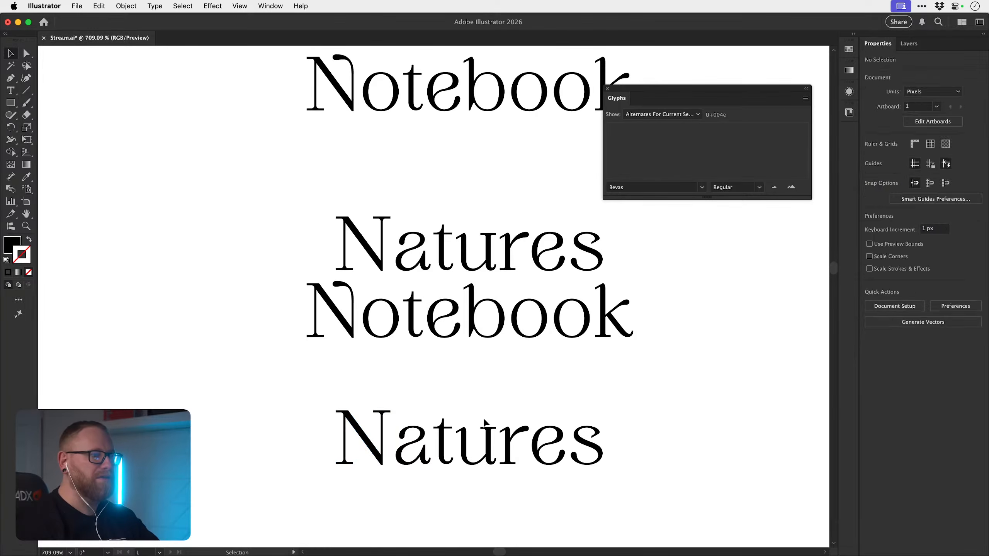
scroll(484, 422, "up", 5)
key("super+t")
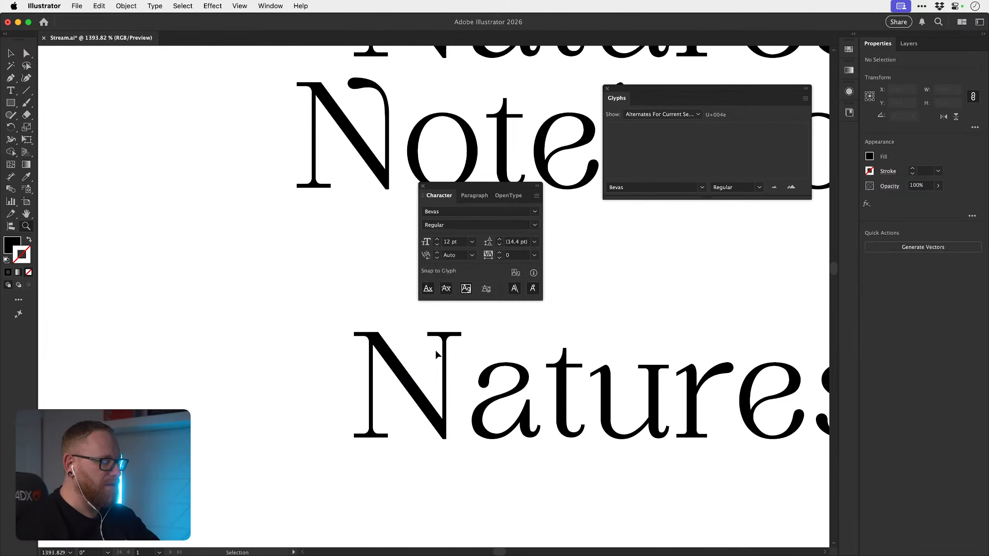
key("super+t")
key("z")
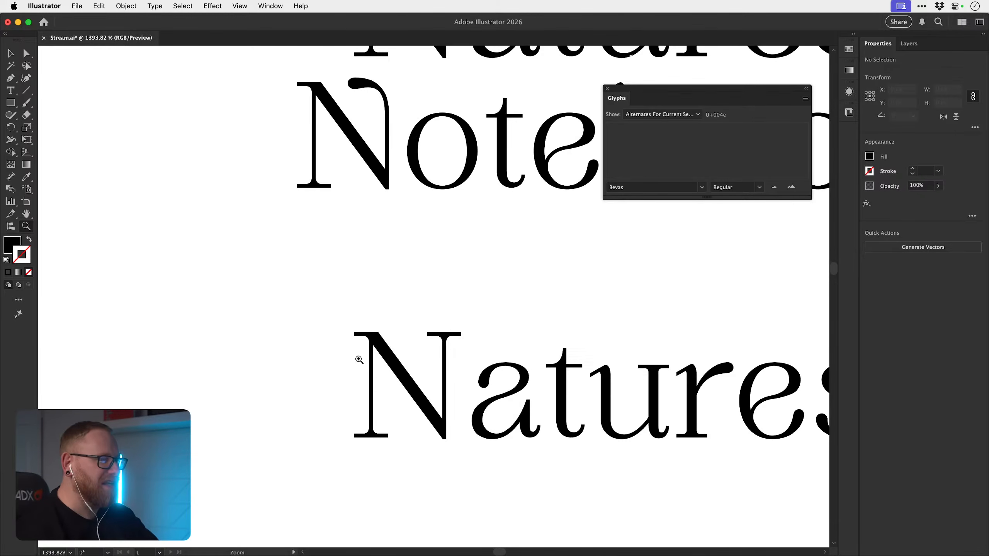
left_click_drag(359, 360, 432, 358)
key("n")
mouse_move(359, 316)
left_mouse_down()
mouse_move(309, 323)
mouse_move(300, 394)
mouse_move(385, 379)
mouse_move(366, 357)
mouse_move(352, 381)
mouse_move(382, 369)
mouse_move(344, 351)
left_mouse_up()
key("super+z")
key("v")
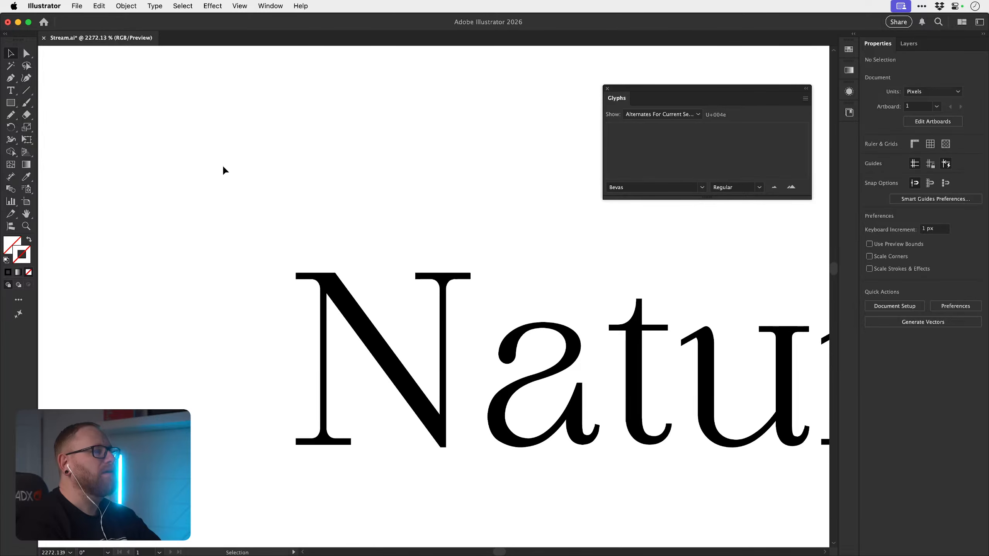
- Examine the outlined "Natures" letter shapes up close from N to s, and dismiss the glyph set
key("z")
left_click_drag(531, 373, 321, 332)
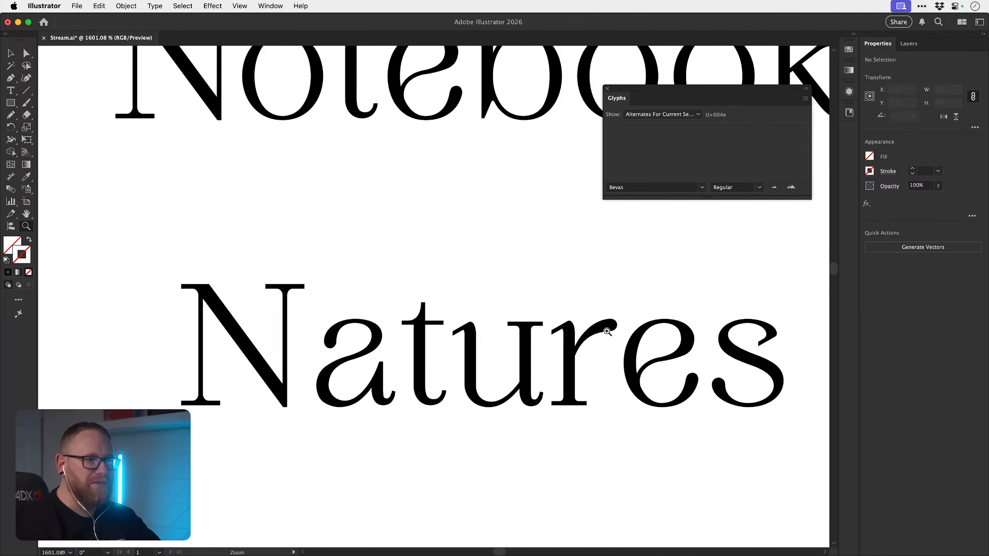
left_click_drag(604, 327, 607, 329)
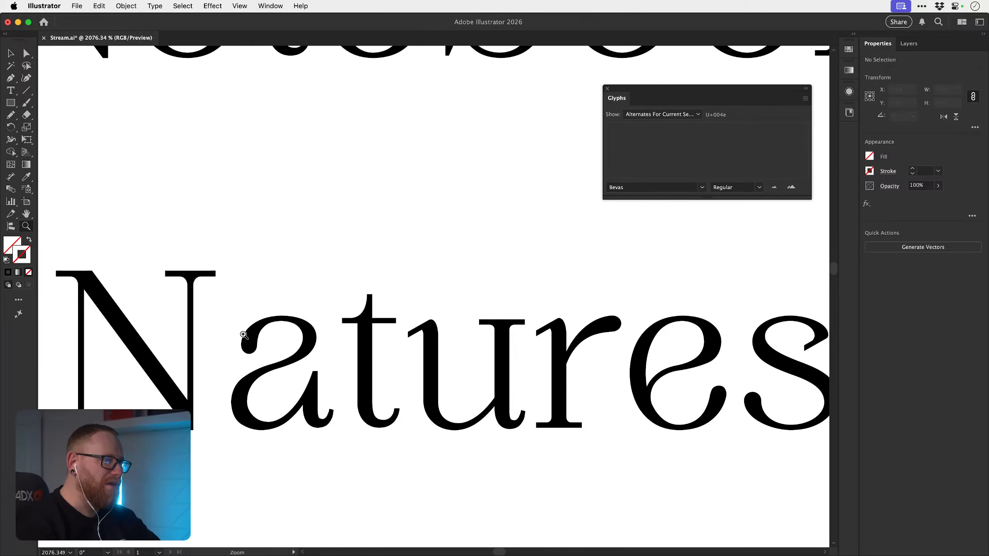
left_click_drag(417, 339, 277, 343)
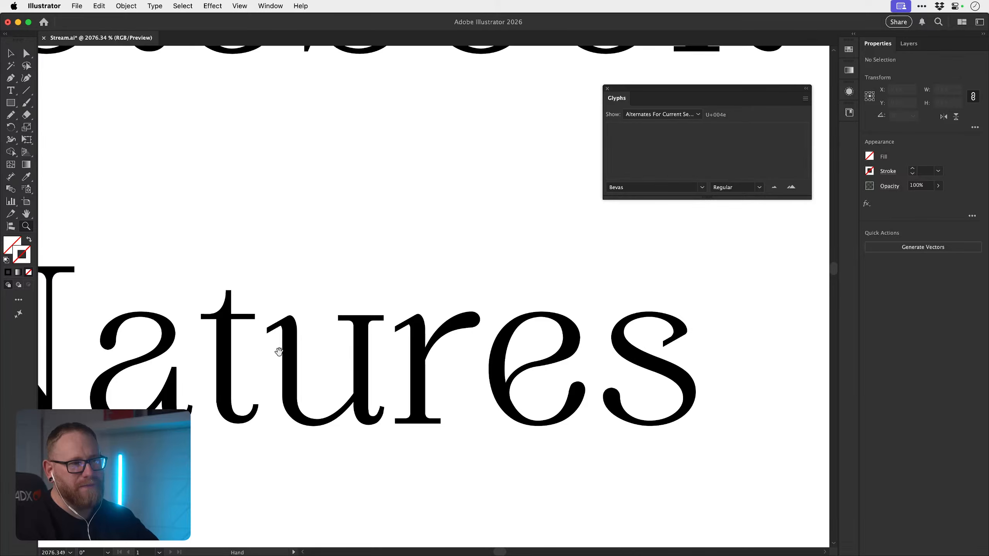
left_click_drag(277, 350, 446, 308)
left_click_drag(358, 317, 441, 322)
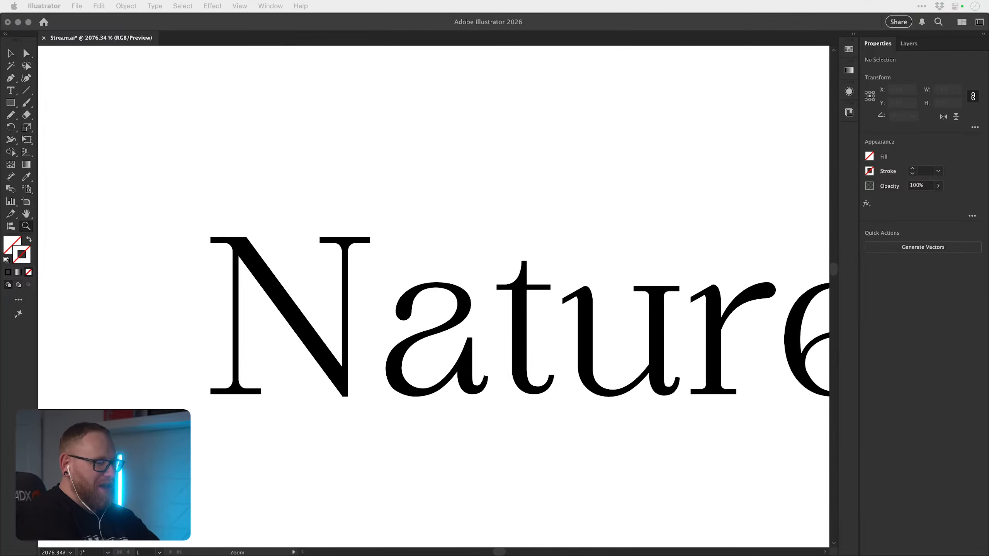
left_click(340, 174)
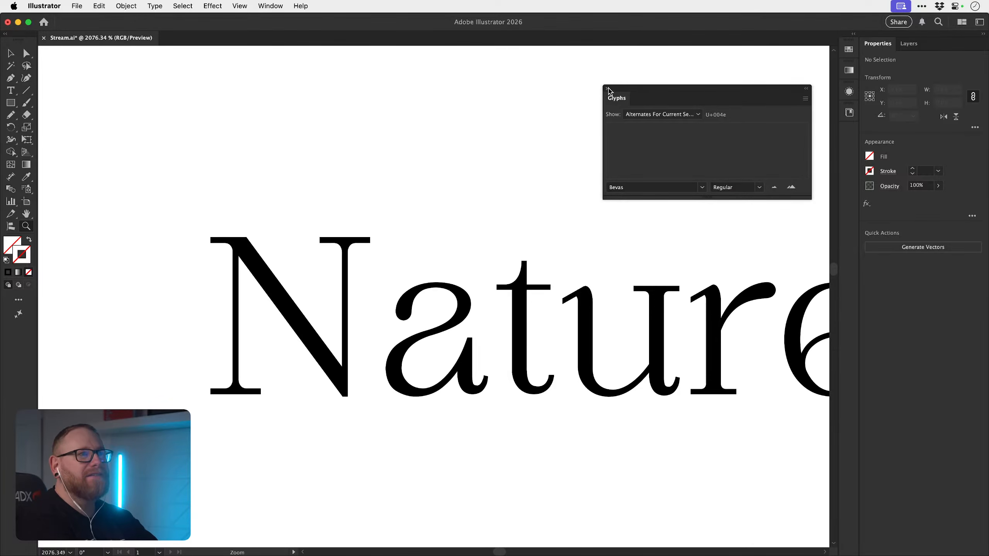
left_click(607, 88)
key("v")
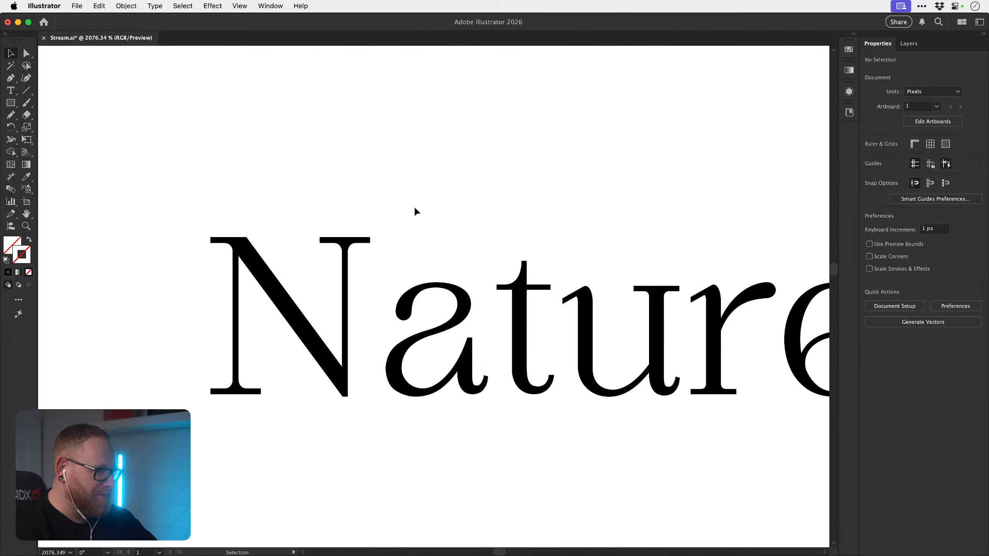
- Compare the curves and terminals of the outlined "Natures" with the "Notebook" line above it
left_click_drag(535, 273, 251, 271)
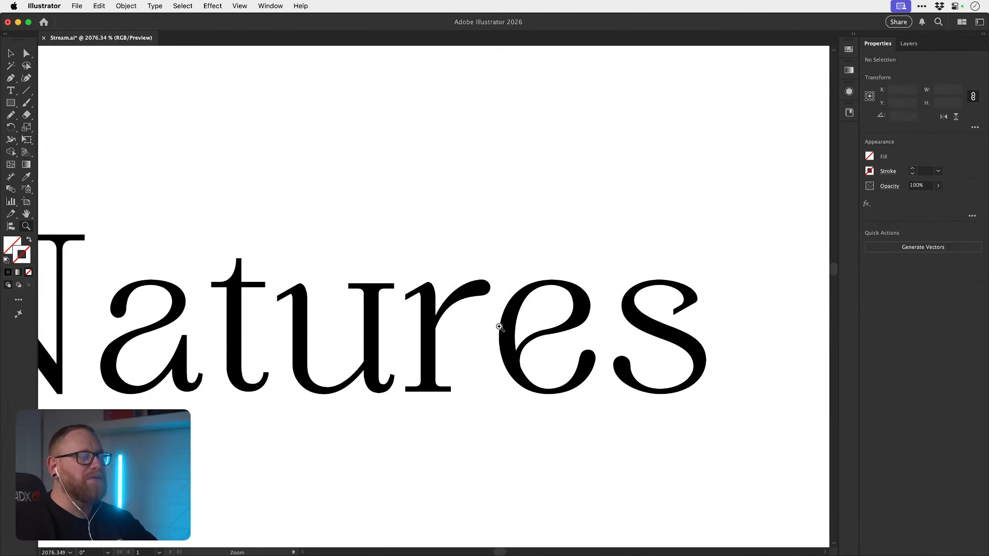
left_click_drag(499, 327, 345, 283)
left_click_drag(424, 311, 425, 323)
left_click_drag(345, 367, 444, 345)
left_click_drag(565, 331, 514, 422)
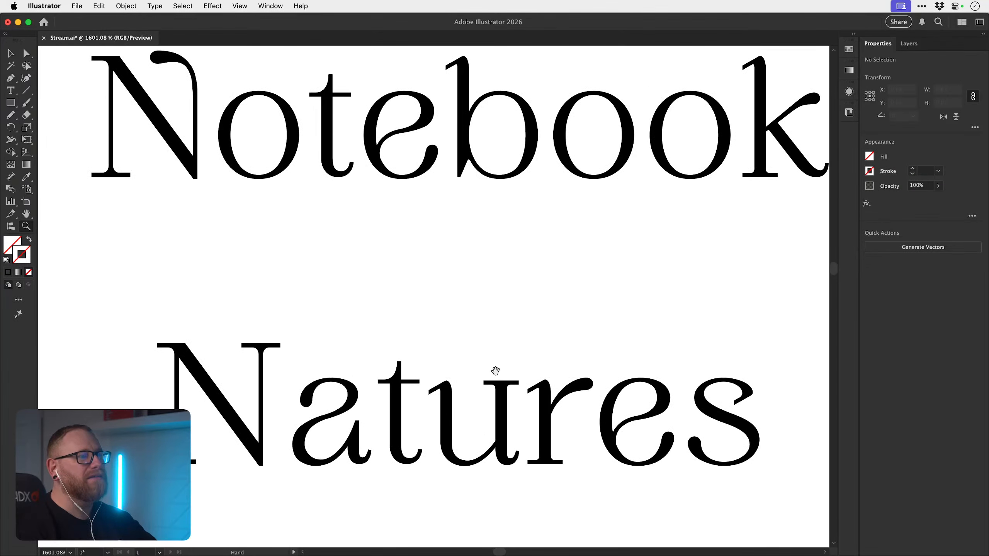
left_click_drag(483, 390, 491, 345)
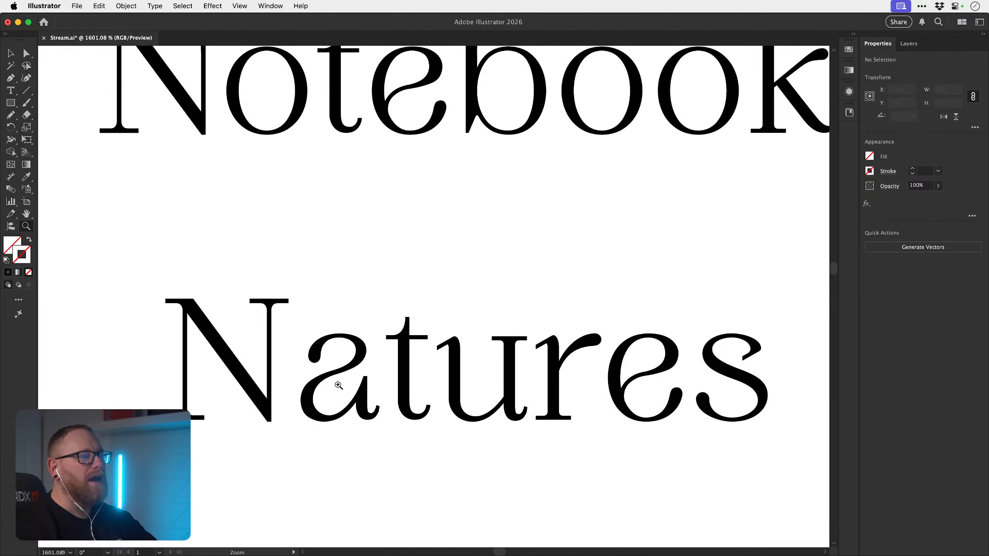
- Draw a freehand diagonal curve about 2.3 by 2.2 px inside the a's bowl, with a thin black stroke and no fill
left_click_drag(332, 393, 380, 371)
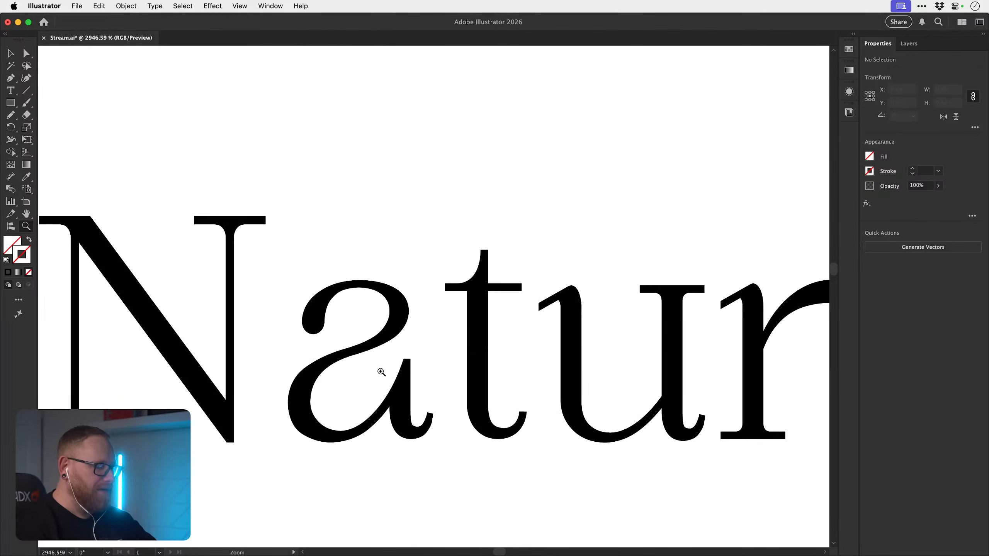
key("n")
left_click_drag(336, 401, 388, 350)
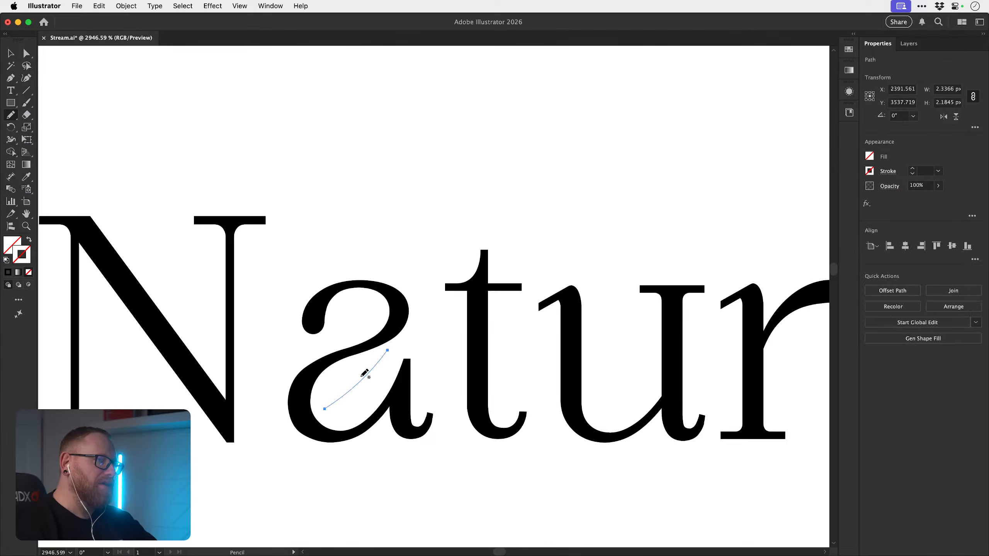
key("d")
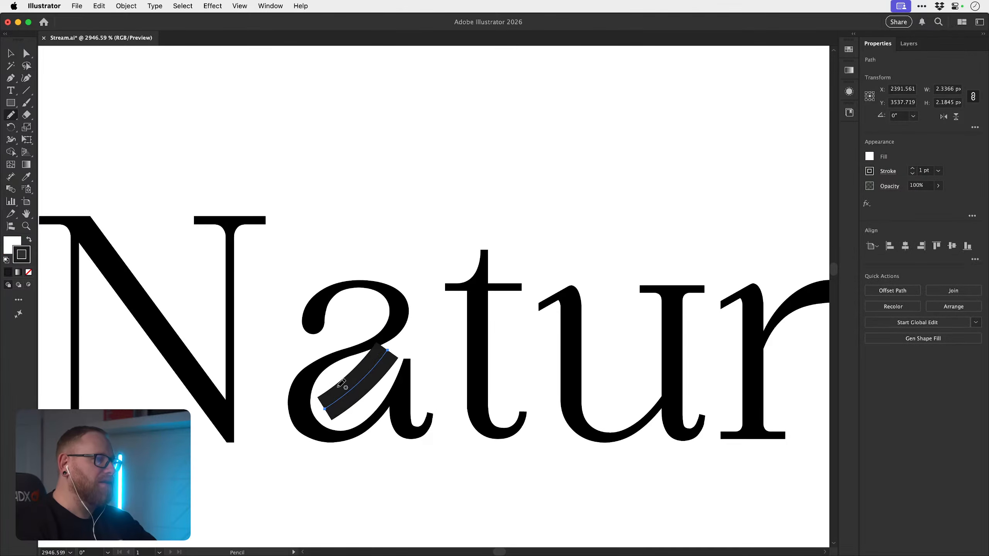
left_click(912, 173)
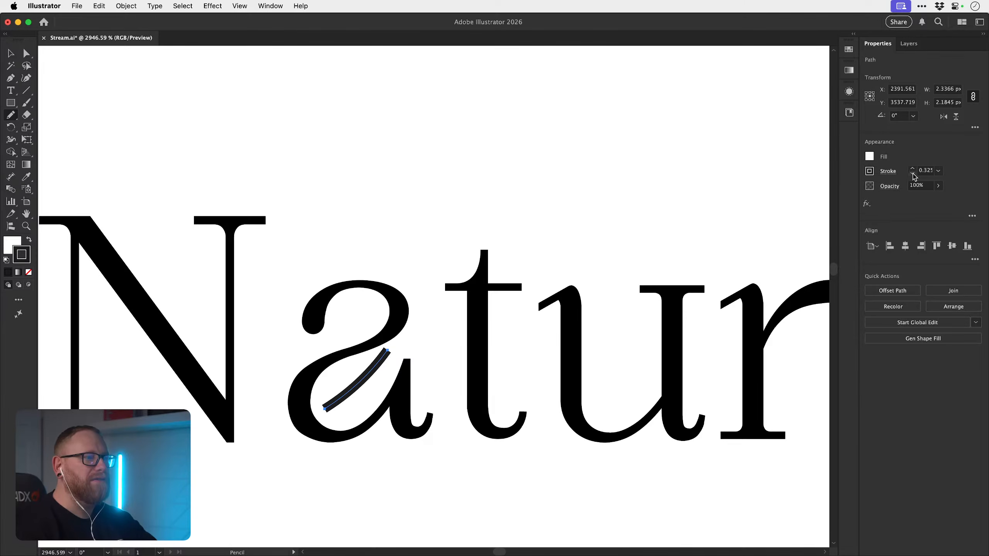
key("x")
left_click(30, 273)
key("x")
- Sketch short freehand side strokes branching off the diagonal curve inside the a, like the veins of a leaf
left_click_drag(340, 375, 334, 401)
mouse_move(359, 363)
left_mouse_down()
mouse_move(338, 398)
mouse_move(356, 382)
mouse_move(372, 401)
mouse_move(388, 382)
mouse_move(272, 369)
left_mouse_up()
key("super+z")
key("super+z")
key("super+shift+a")
key("super+shift+a")
key("z")
key("v")
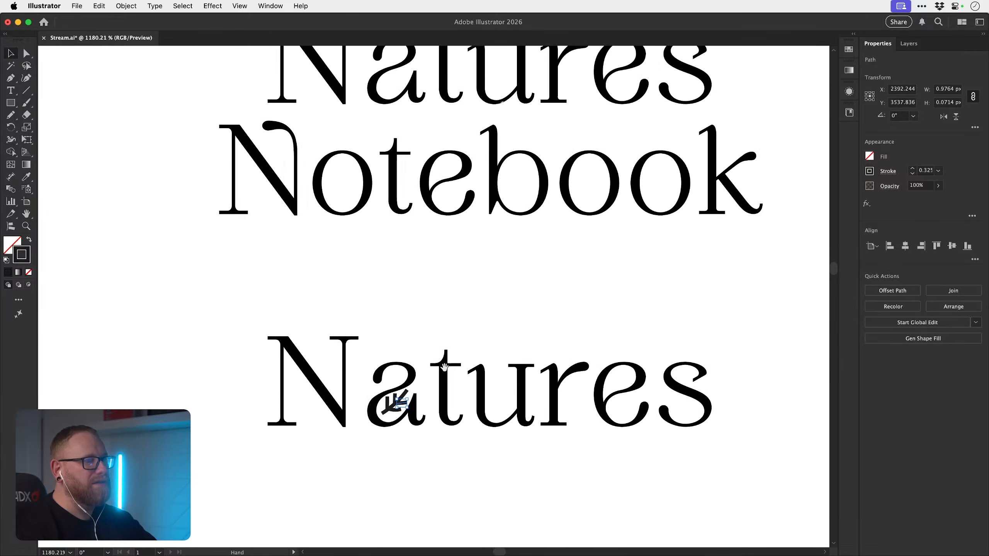
- Delete the freehand diagonal curve and its side strokes from inside the a of the outlined "Natures"
left_click_drag(461, 351, 385, 321)
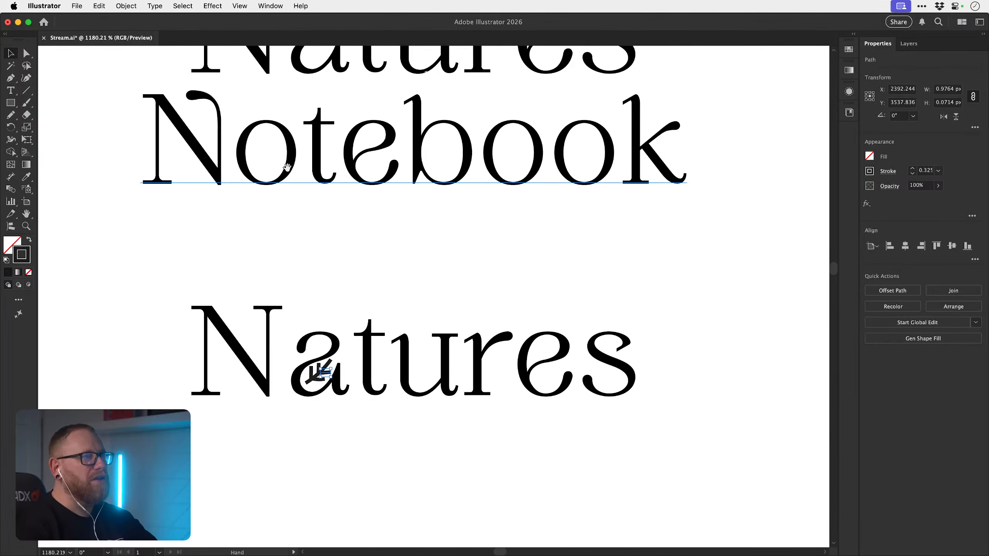
left_click_drag(299, 164, 294, 223)
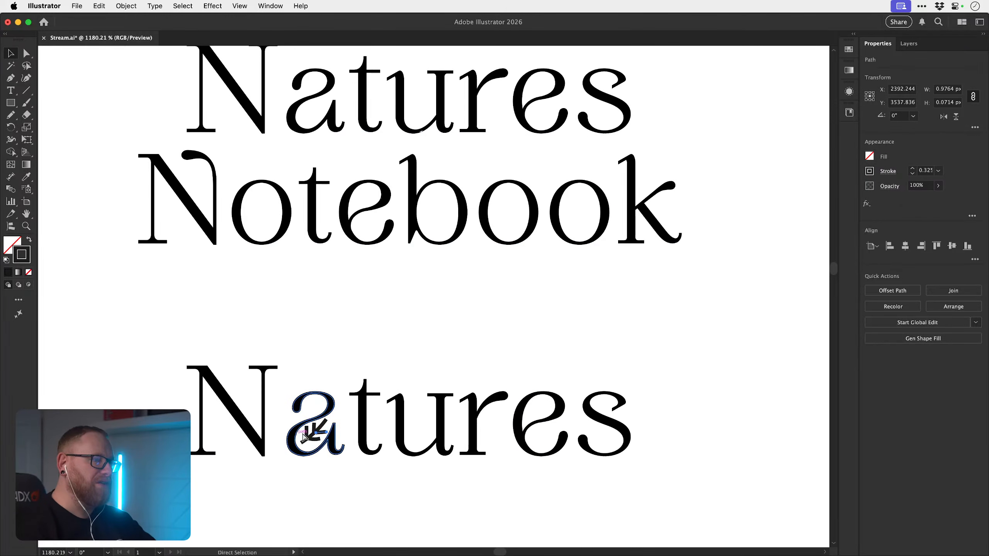
key("Delete")
left_click(315, 433)
key("Delete")
left_click(314, 440)
key("Delete")
left_click(312, 439)
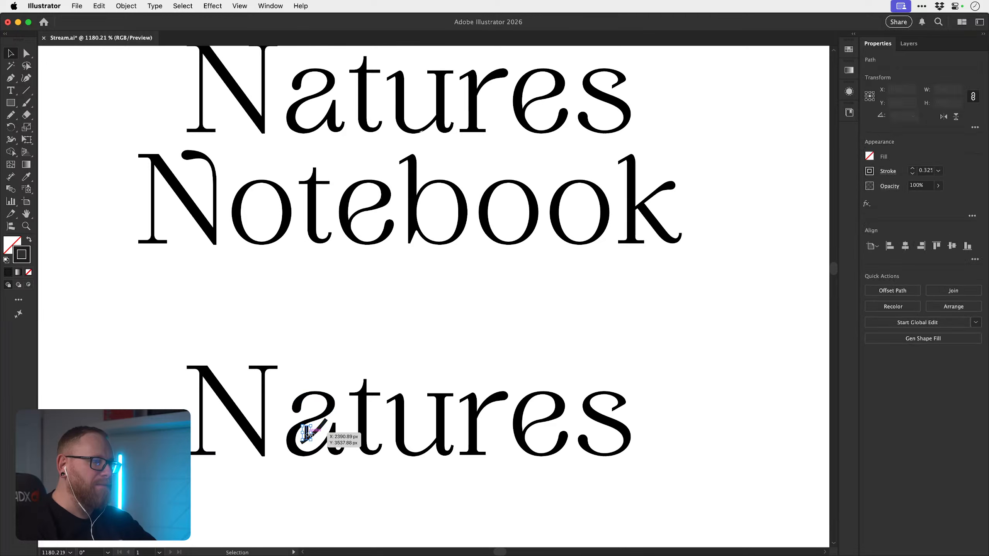
key("Delete")
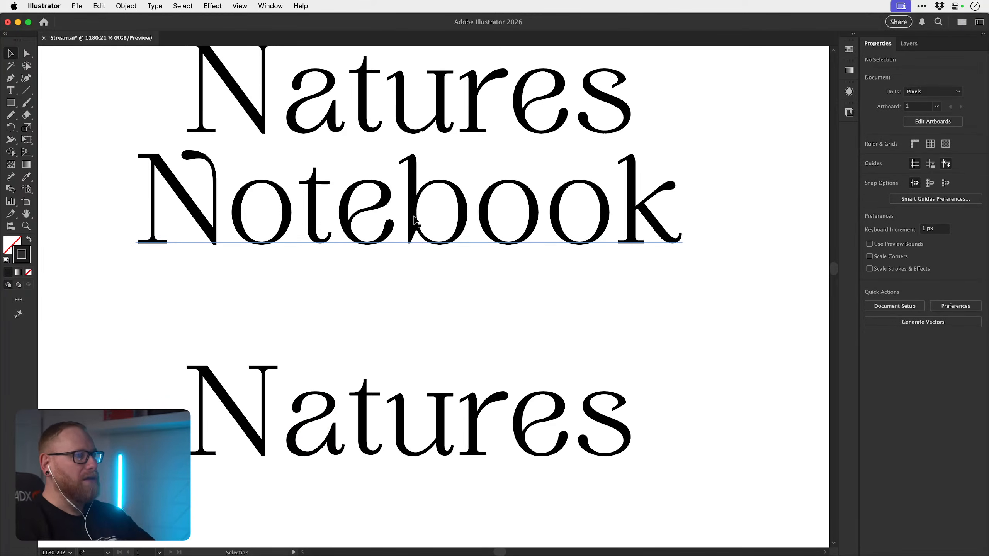
- Try a short freehand stroke rising from the a's stem to its upper curve, and undo it
key("space")
key("super+space")
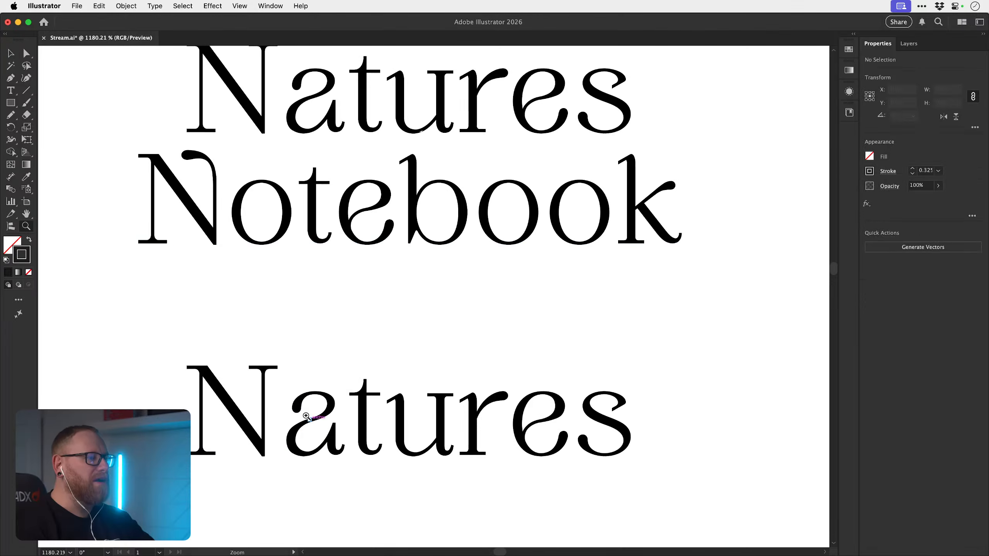
left_click(298, 429)
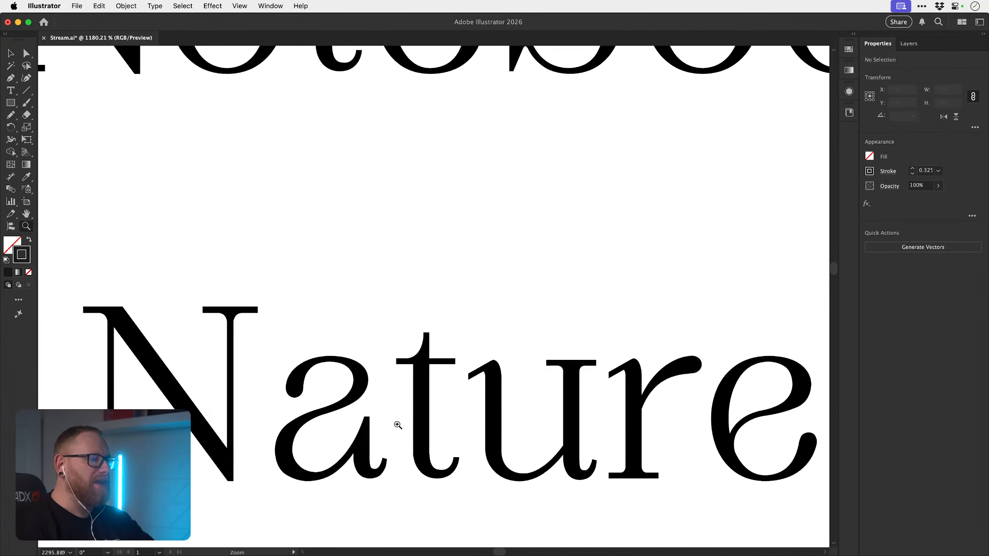
left_click(352, 426)
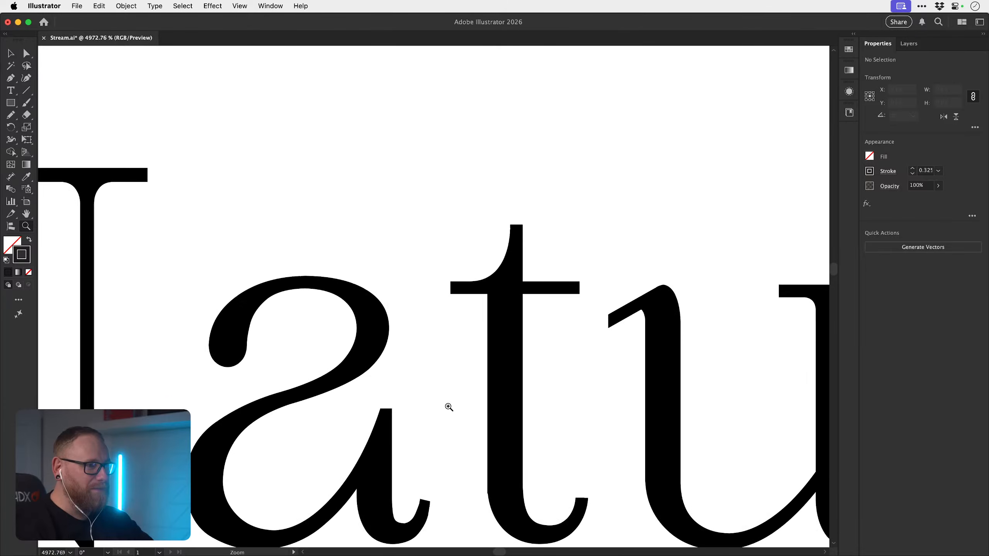
key("n")
mouse_move(381, 417)
left_mouse_down()
mouse_move(385, 364)
mouse_move(390, 416)
left_mouse_up()
key("a")
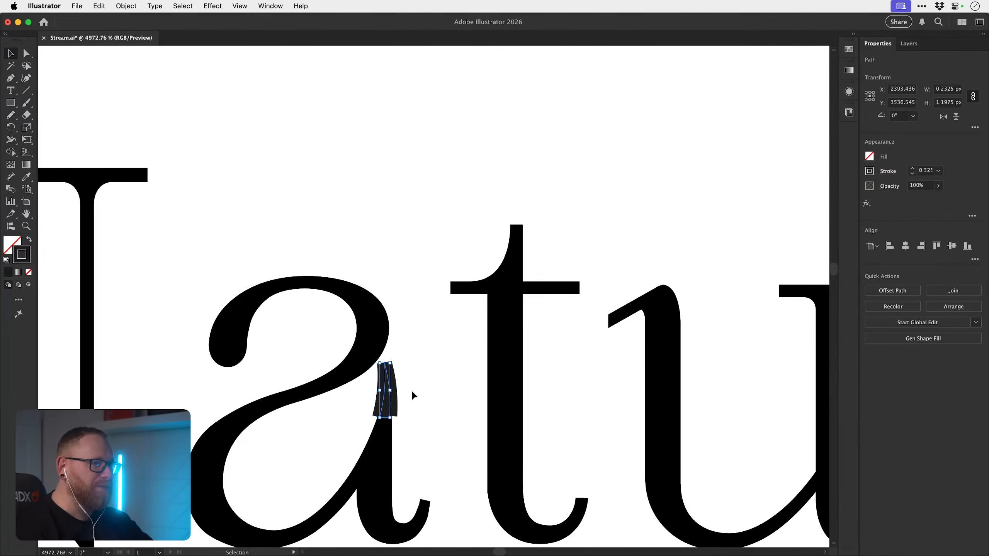
key("super+z")
- Select the N of the lower outlined "Natures" and copy it
key("super+minus")
key("super+minus")
key("super+minus")
key("super+minus")
key("super+minus")
key("super+minus")
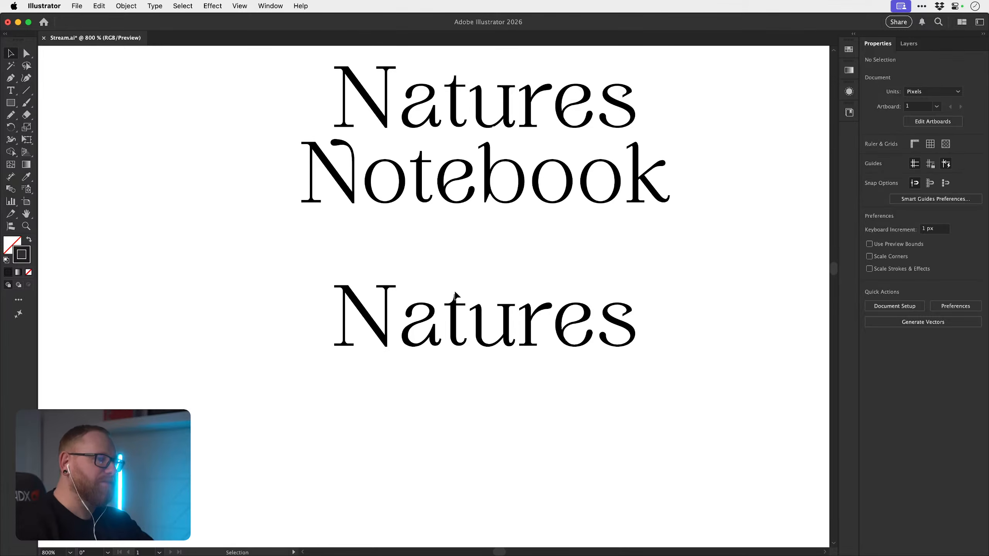
key("z")
scroll(362, 364, "up", 1)
left_click_drag(337, 355, 408, 335)
left_click(408, 335)
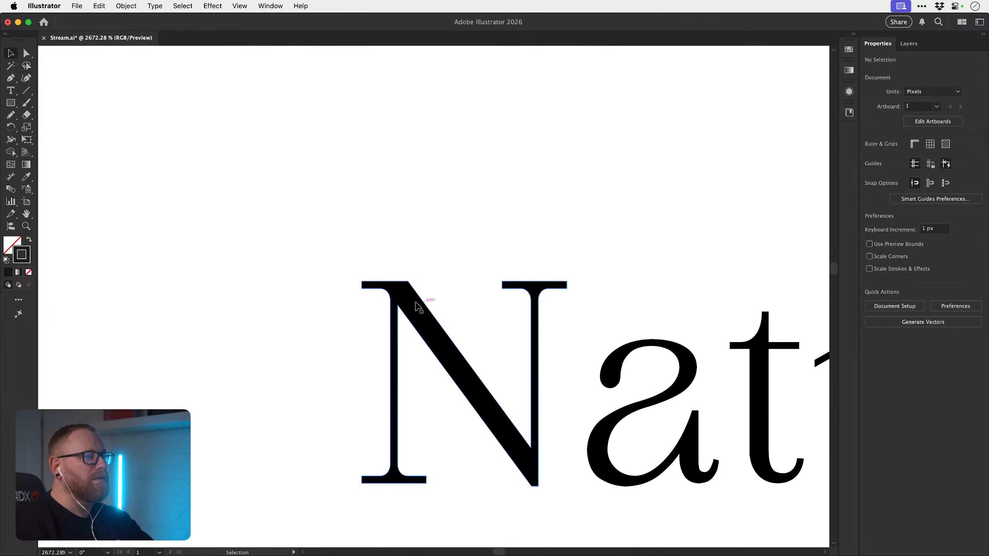
key("v")
left_click(409, 306)
left_click(26, 90)
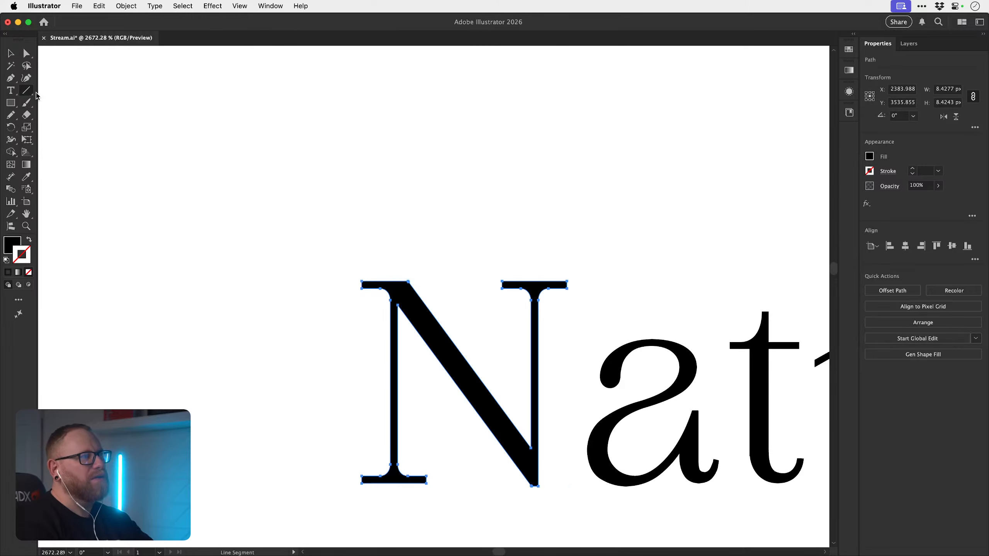
left_click(26, 92)
left_click(13, 57)
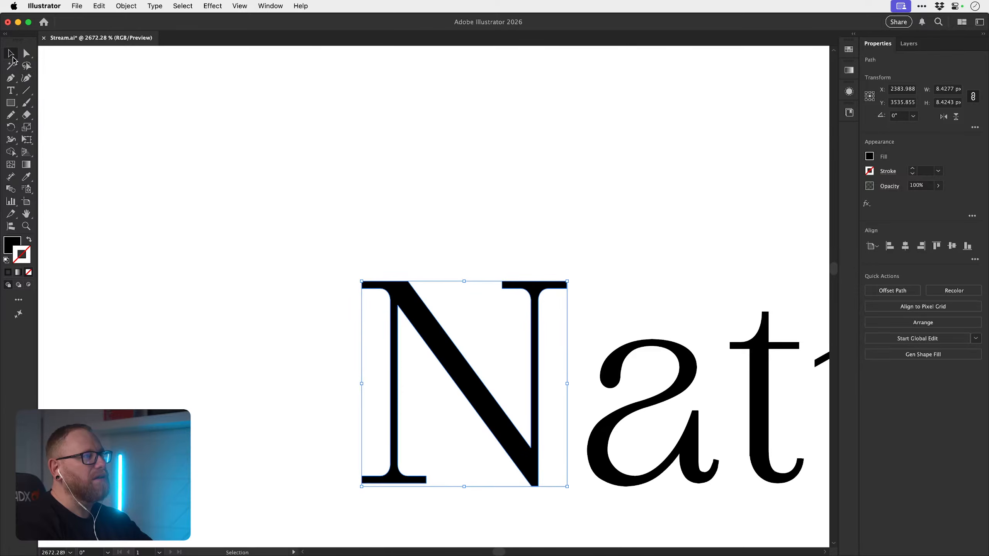
key("a")
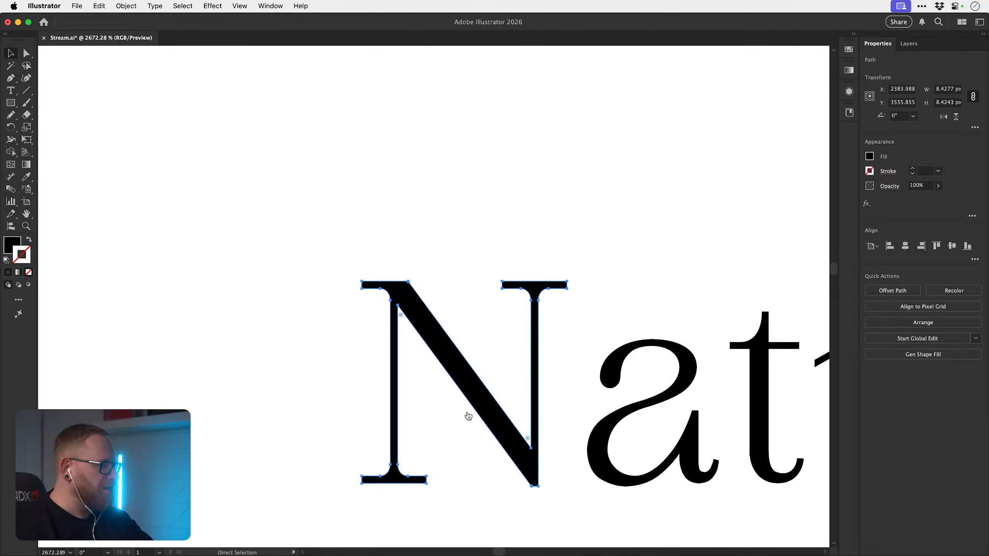
- Switch to Photoshop and paste the copied N as pixels beneath the sketched N and k letters
key("super+Tab")
scroll(455, 432, "down", 10)
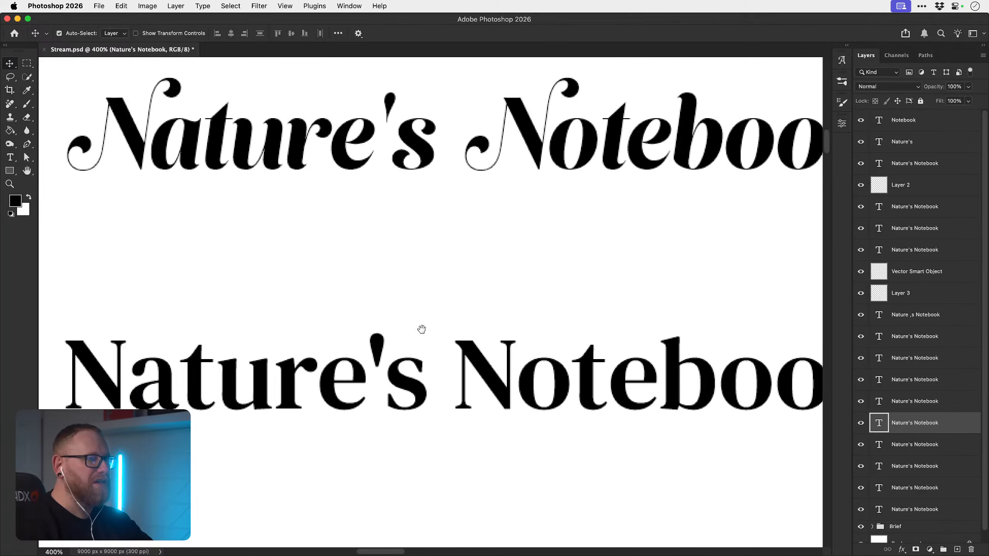
scroll(422, 329, "down", 5)
scroll(346, 183, "down", 7)
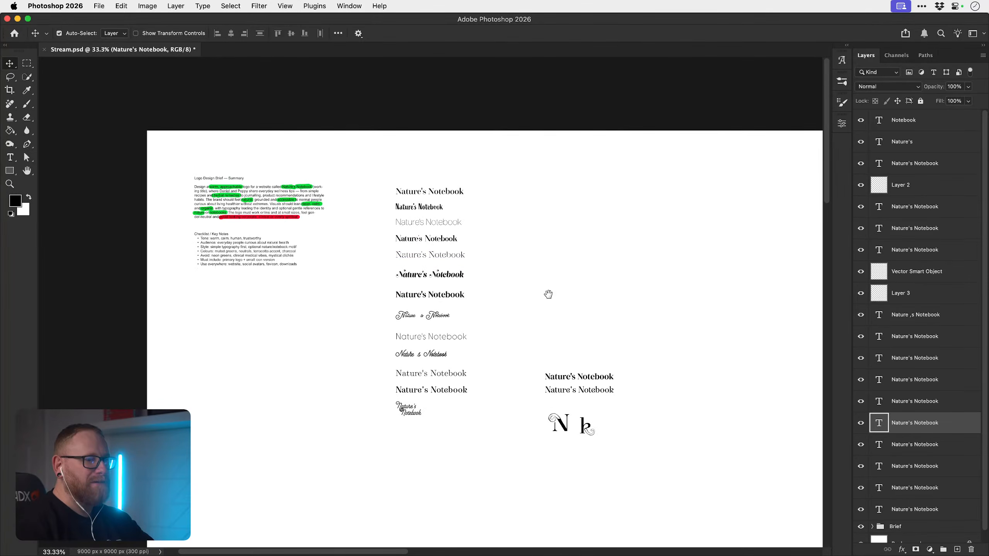
left_click_drag(548, 294, 317, 302)
key("z")
left_click_drag(339, 449, 384, 409)
left_click_drag(383, 409, 454, 381)
left_click_drag(455, 381, 330, 296)
scroll(402, 245, "down", 5)
key("super+v")
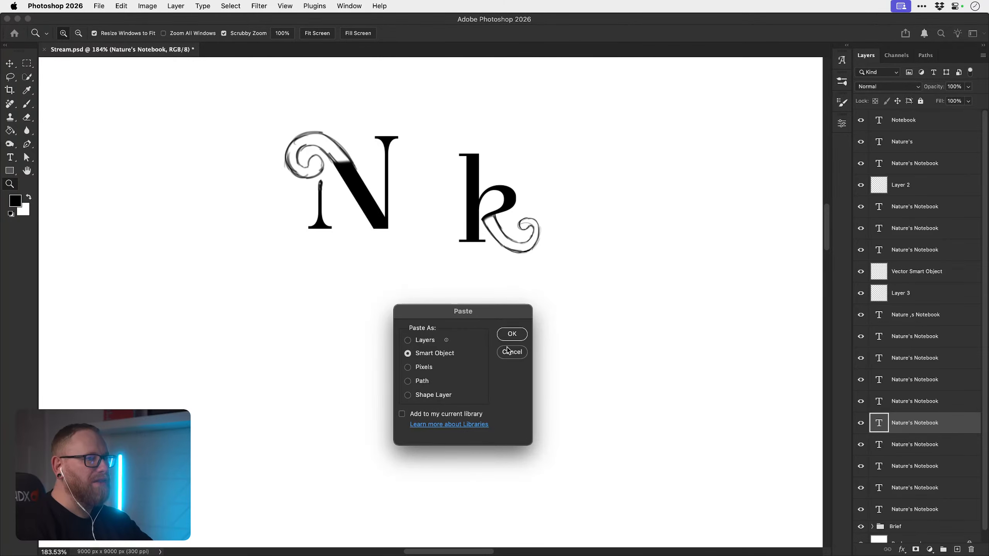
left_click(423, 368)
left_click(512, 334)
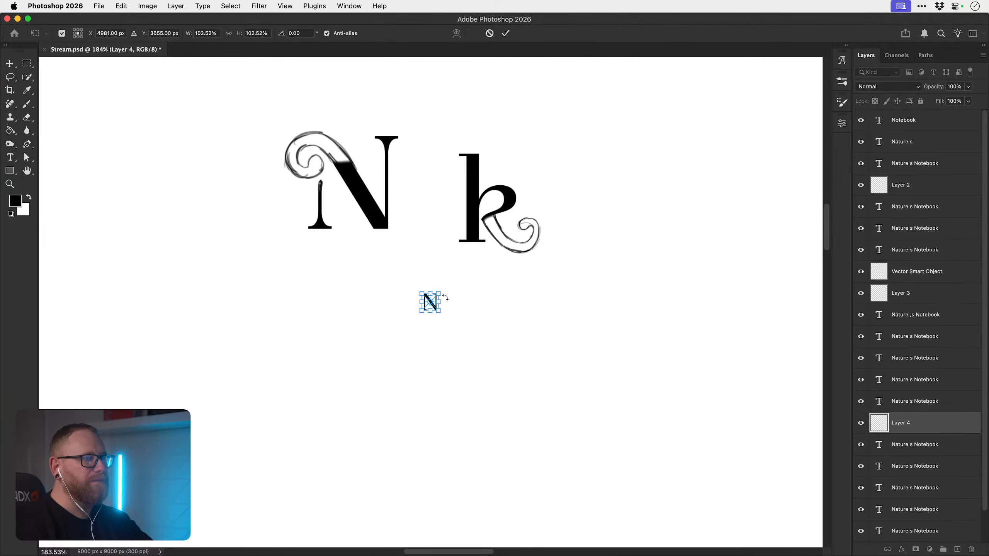
- Enlarge the pasted N until it is slightly bigger than the sketched N above, and commit the transformation
left_click_drag(458, 276, 494, 232)
key("Return")
key("z")
left_click_drag(413, 287, 486, 466)
key("v")
left_click(457, 310)
scroll(467, 409, "down", 3)
key("z")
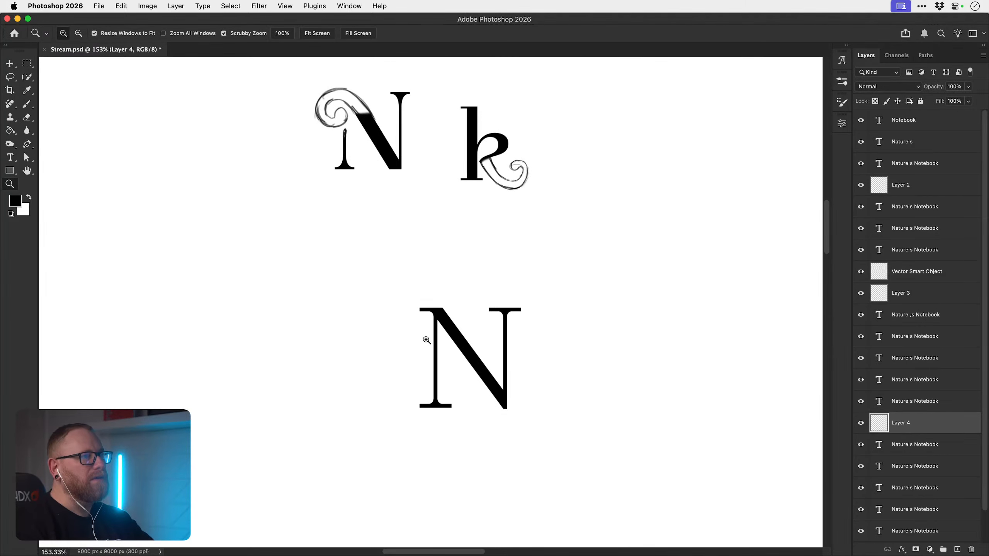
- Erase the upper part of the pasted N's left stem with a small eraser, keeping the diagonal's edge clean
left_click_drag(426, 337, 464, 345)
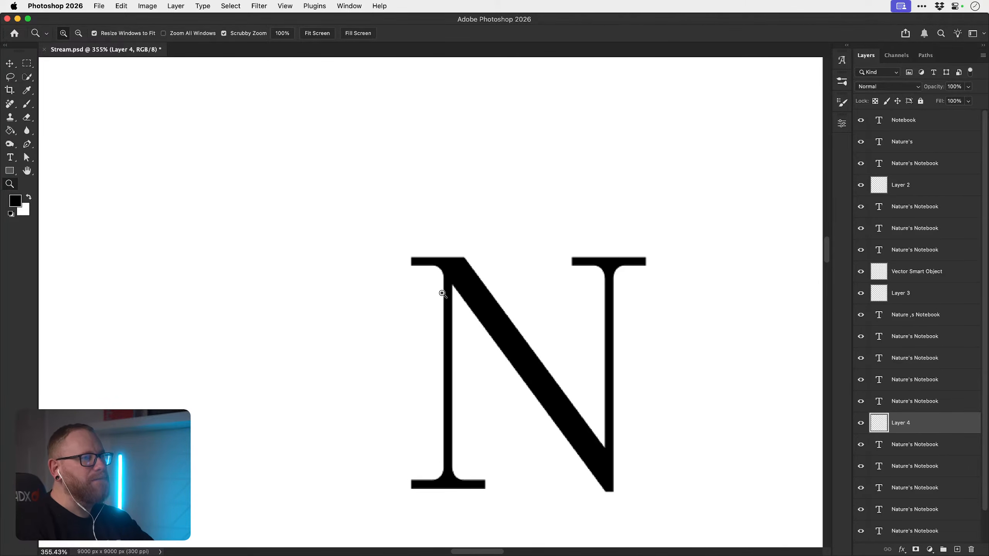
key("e")
key("bracketleft")
key("bracketleft")
key("bracketleft")
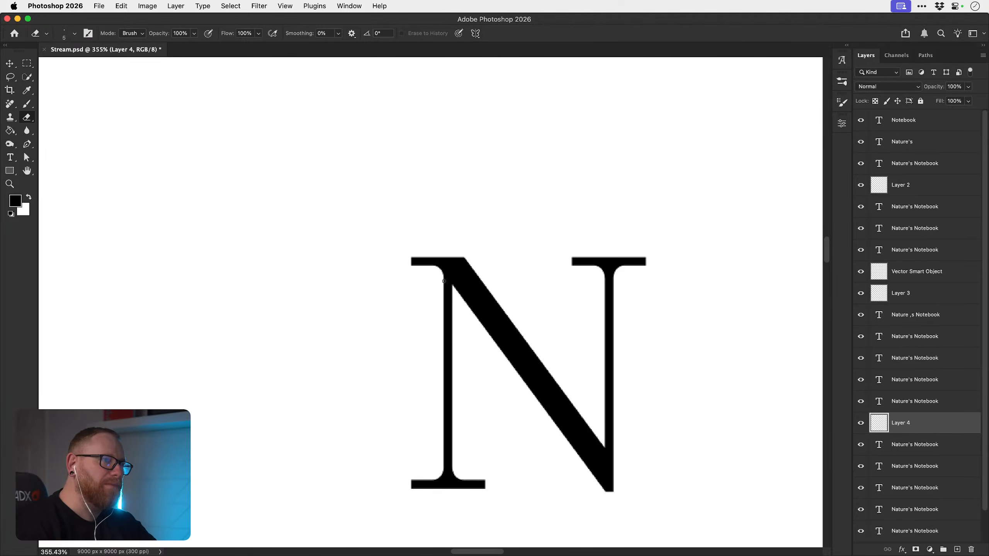
mouse_move(444, 281)
left_mouse_down()
mouse_move(459, 313)
mouse_move(439, 281)
mouse_move(464, 341)
mouse_move(438, 310)
left_mouse_up()
mouse_move(446, 347)
left_mouse_down()
mouse_move(444, 326)
mouse_move(454, 328)
left_mouse_up()
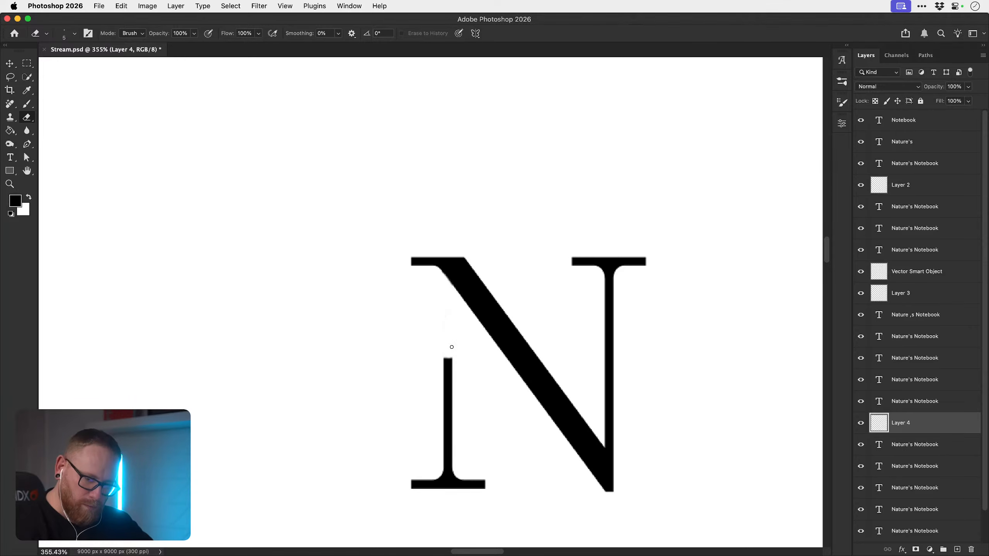
- Sketch a double-lined curl with a 3 px black brush, sweeping from the N's upper-left serif down and around to a rounded tip
key("b")
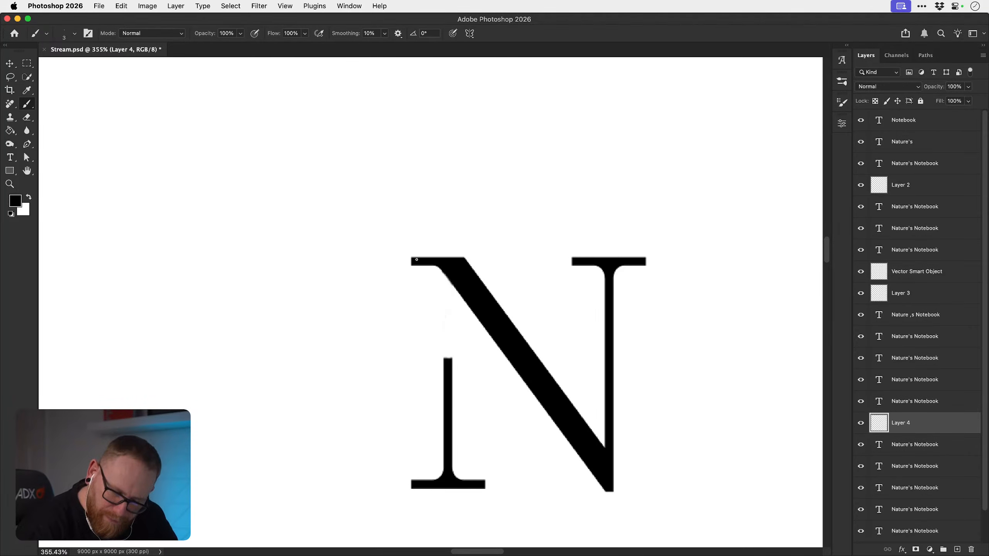
mouse_move(414, 260)
left_mouse_down()
mouse_move(345, 291)
mouse_move(398, 380)
left_mouse_up()
key("super+z")
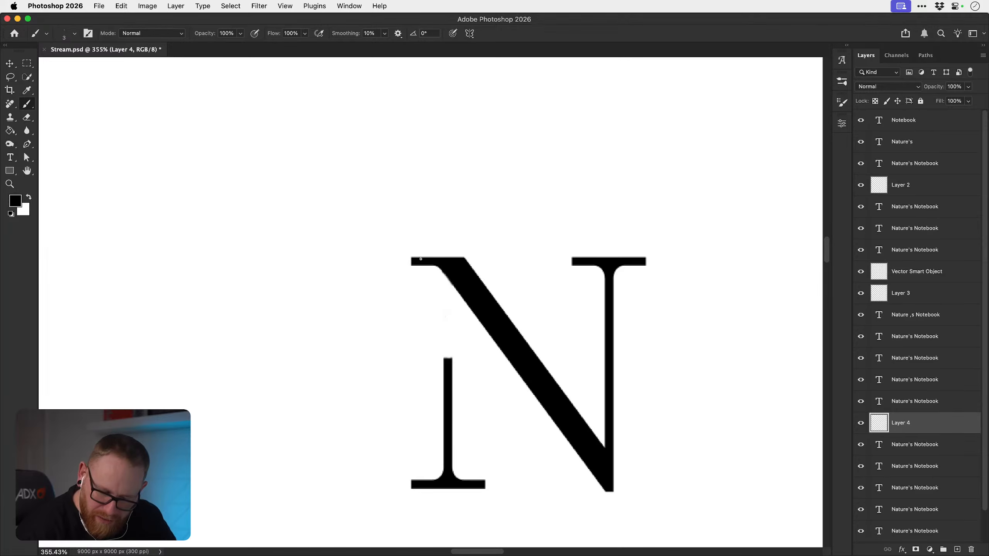
mouse_move(411, 260)
left_mouse_down()
mouse_move(357, 354)
mouse_move(413, 377)
mouse_move(455, 330)
mouse_move(431, 312)
left_mouse_up()
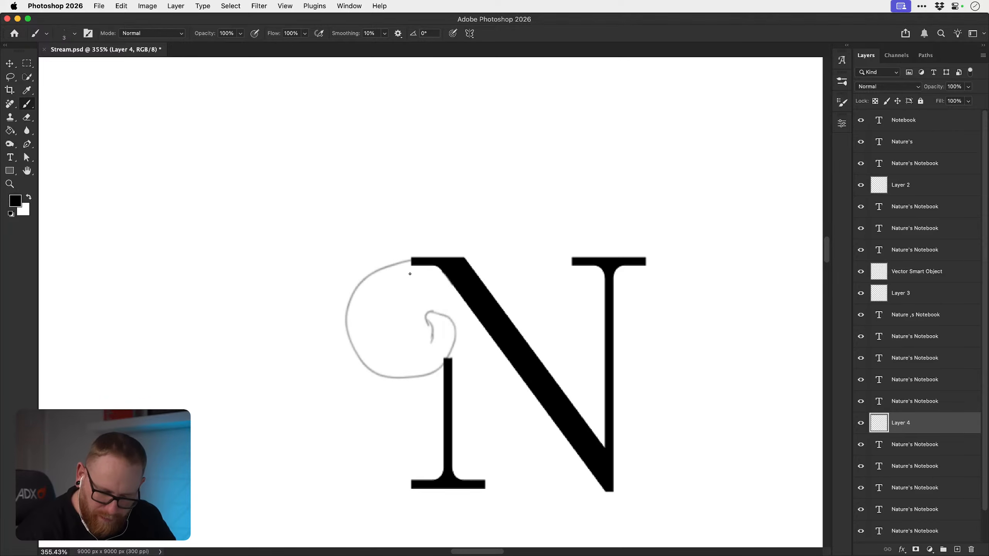
mouse_move(410, 262)
left_mouse_down()
mouse_move(382, 275)
mouse_move(396, 265)
mouse_move(412, 268)
mouse_move(358, 302)
mouse_move(376, 282)
mouse_move(373, 338)
mouse_move(361, 348)
mouse_move(401, 370)
mouse_move(388, 370)
mouse_move(418, 368)
mouse_move(434, 340)
mouse_move(414, 365)
mouse_move(430, 322)
mouse_move(449, 321)
mouse_move(447, 349)
mouse_move(453, 338)
mouse_move(428, 365)
left_mouse_up()
left_click_drag(409, 260, 361, 287)
- Erase the top of the N's shortened left stem at an angle, leaving a gap beneath the curl
key("e")
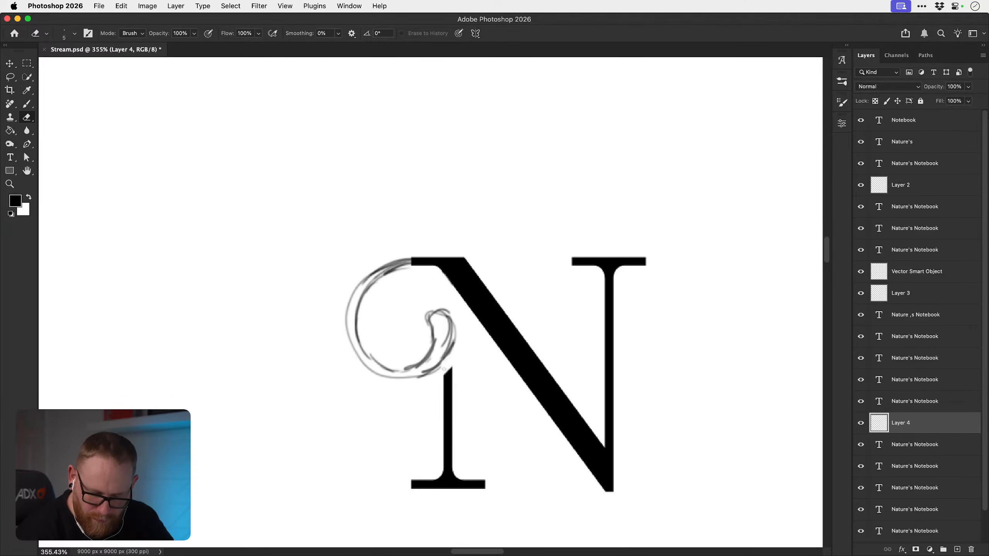
left_click_drag(409, 445, 312, 402)
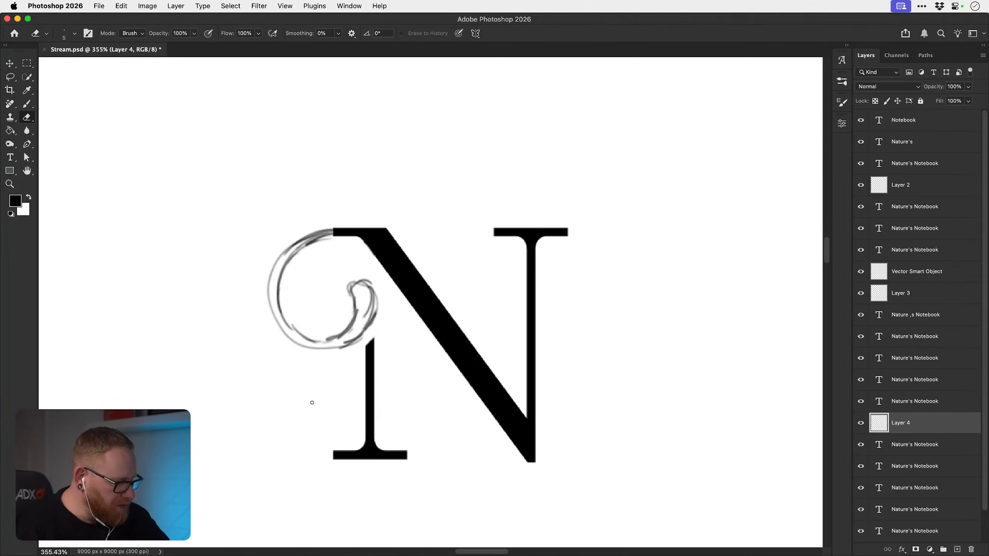
key("b")
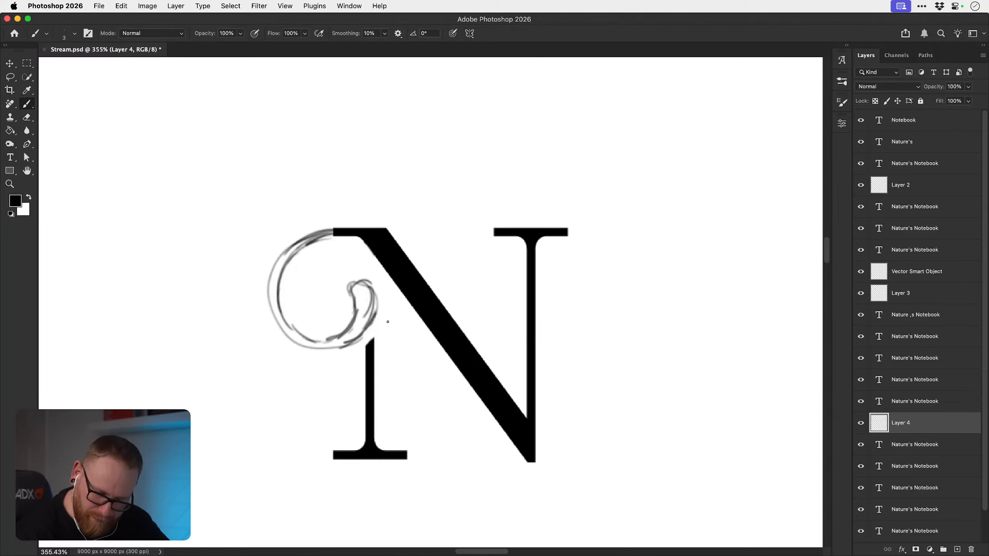
key("z")
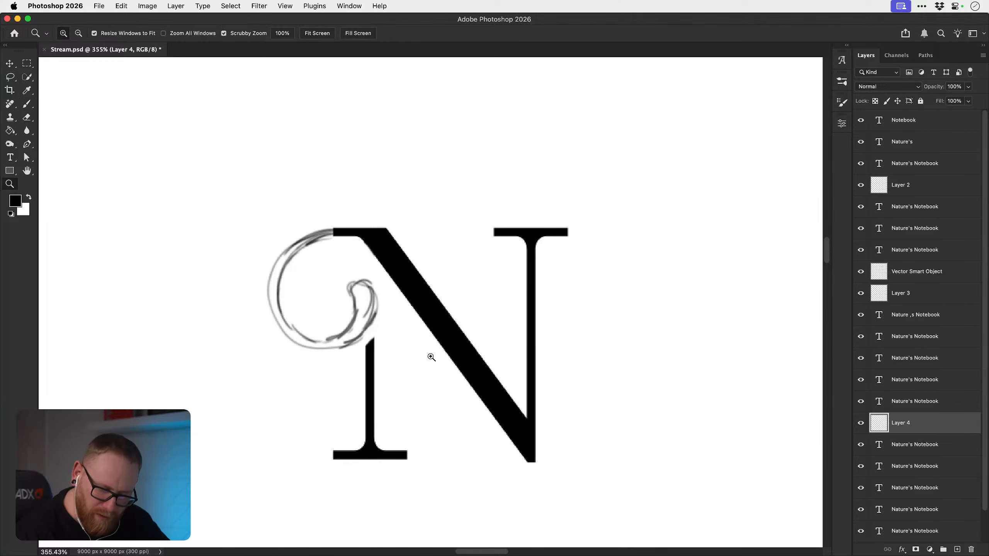
left_click_drag(431, 356, 421, 331)
left_click_drag(467, 359, 445, 387)
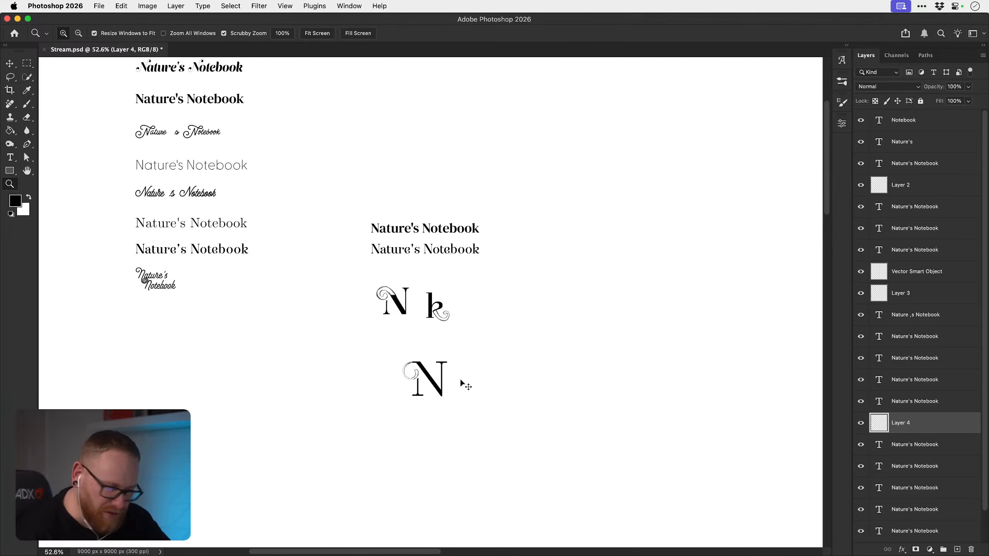
- Switch to Illustrator and examine the strokes and rounded terminals of the outlined "Natures" letters
key("super+Tab")
left_click_drag(535, 345, 242, 308)
left_click_drag(491, 347, 195, 339)
left_click_drag(556, 326, 596, 321)
scroll(511, 330, "up", 3)
scroll(588, 340, "up", 3)
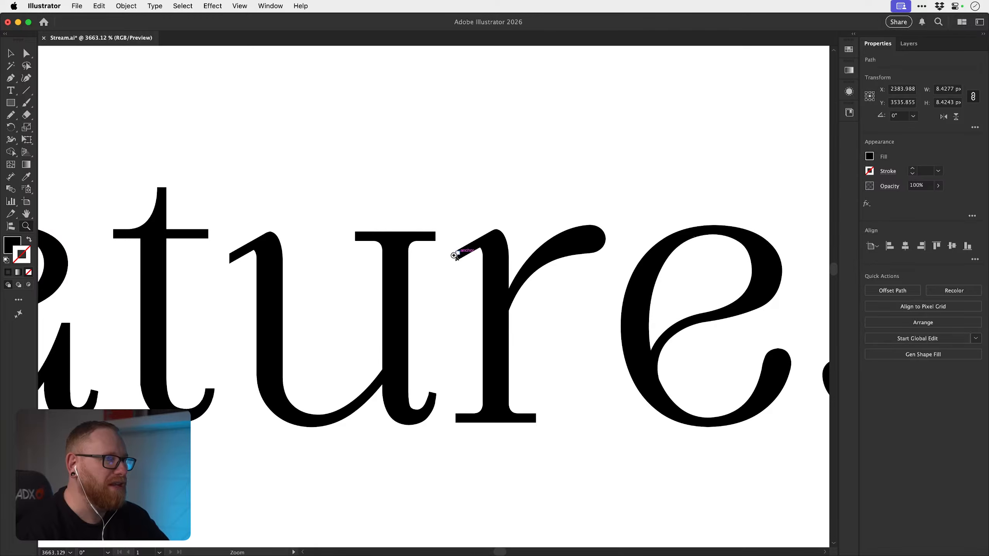
left_click_drag(335, 334, 665, 326)
scroll(674, 325, "down", 3)
- Switch back to Photoshop and fill the sketched curl on the N solid black with a slightly larger brush
key("super+Tab")
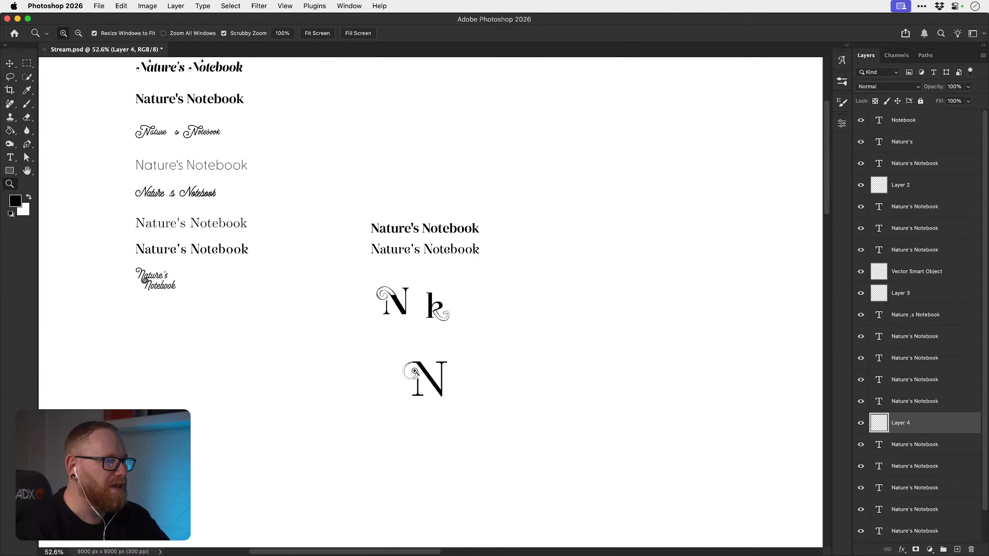
mouse_move(415, 371)
left_mouse_down()
mouse_move(488, 375)
mouse_move(503, 352)
mouse_move(498, 337)
left_mouse_up()
key("b")
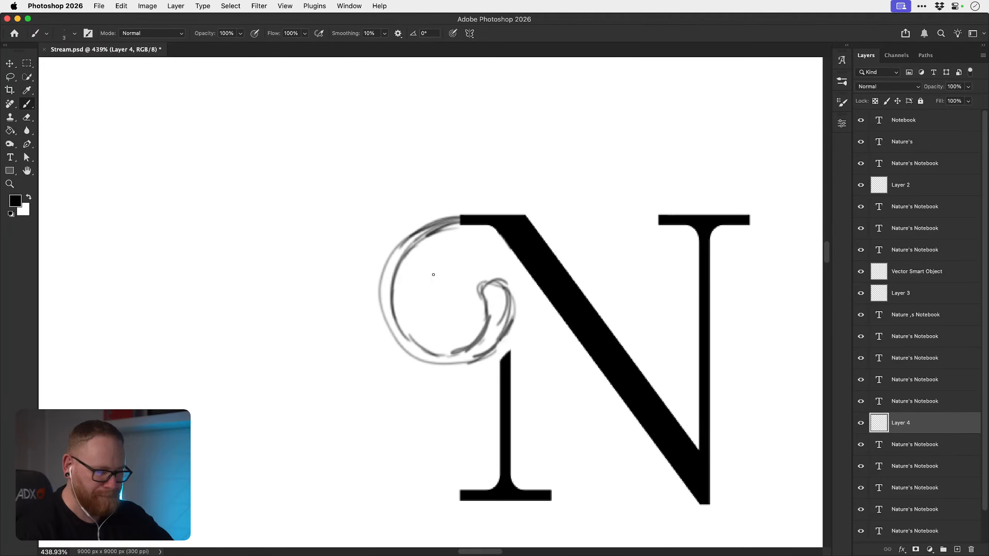
key("]")
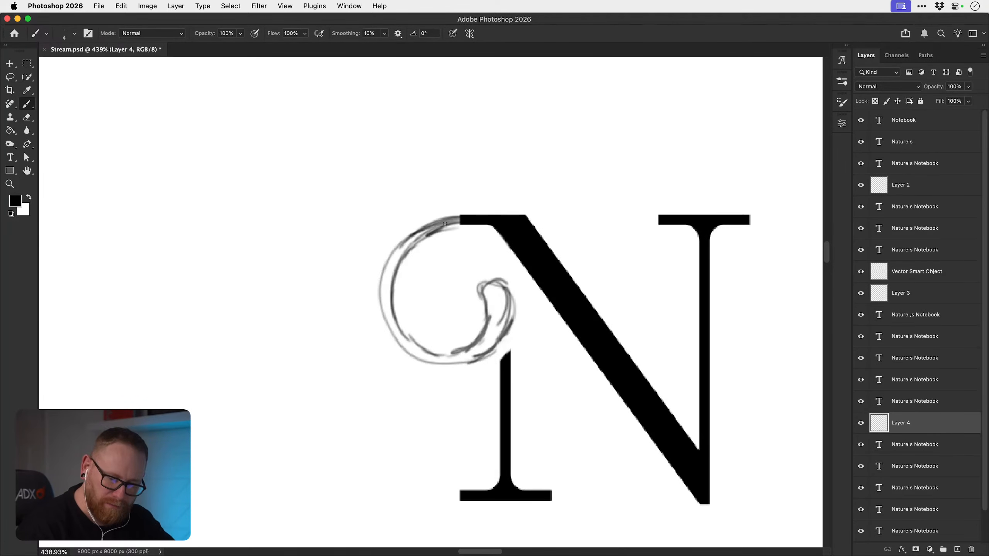
mouse_move(444, 224)
left_mouse_down()
mouse_move(467, 217)
mouse_move(426, 226)
mouse_move(466, 219)
mouse_move(428, 232)
mouse_move(458, 220)
mouse_move(436, 225)
mouse_move(390, 267)
mouse_move(421, 232)
mouse_move(382, 283)
mouse_move(392, 265)
mouse_move(386, 310)
mouse_move(388, 300)
mouse_move(395, 332)
mouse_move(388, 288)
mouse_move(414, 355)
mouse_move(474, 347)
mouse_move(488, 330)
mouse_move(490, 284)
mouse_move(501, 327)
mouse_move(509, 303)
mouse_move(453, 358)
mouse_move(429, 359)
mouse_move(480, 353)
mouse_move(510, 316)
mouse_move(459, 357)
mouse_move(477, 348)
mouse_move(491, 296)
mouse_move(490, 304)
mouse_move(501, 296)
mouse_move(500, 318)
mouse_move(482, 345)
mouse_move(507, 295)
mouse_move(490, 343)
left_mouse_up()
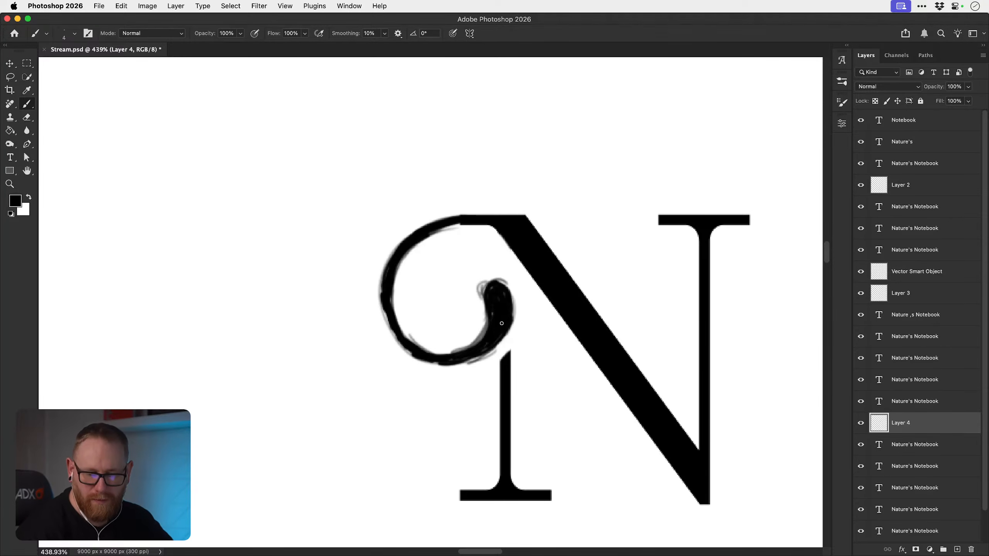
key("z")
mouse_move(558, 436)
left_mouse_down()
mouse_move(530, 415)
mouse_move(427, 397)
left_mouse_up()
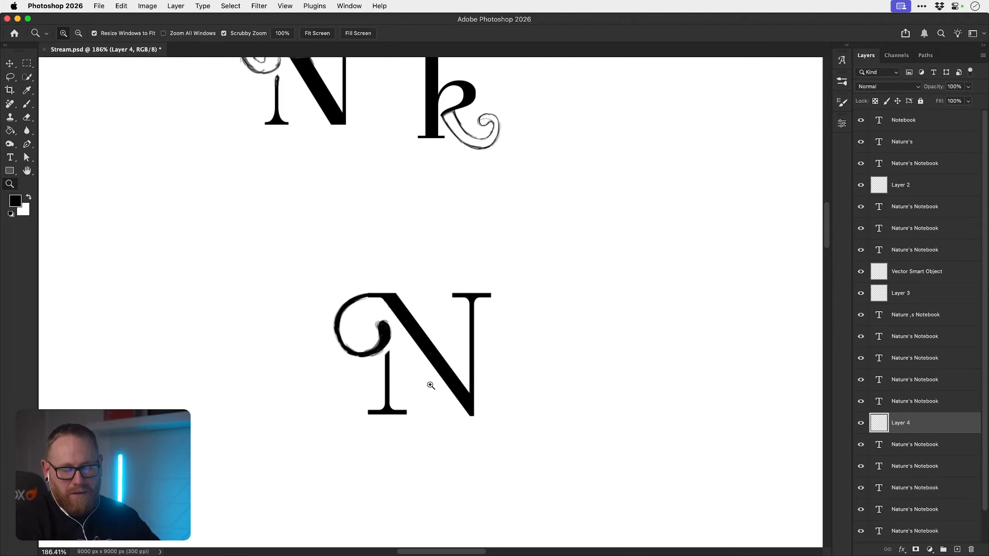
- Duplicate the N with the filled curl and place the copy to the right of the original
left_click_drag(368, 306, 387, 293)
key("b")
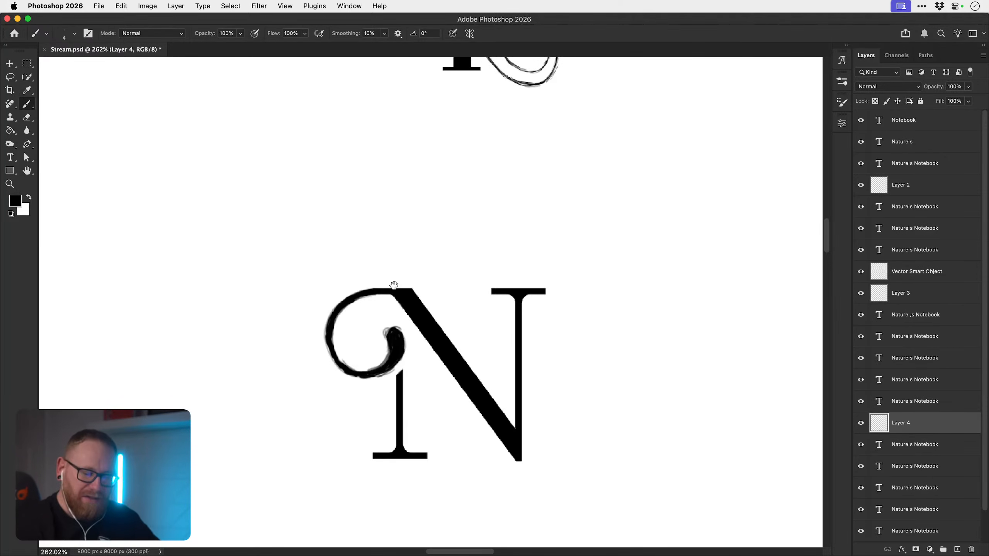
scroll(452, 346, "down", 2)
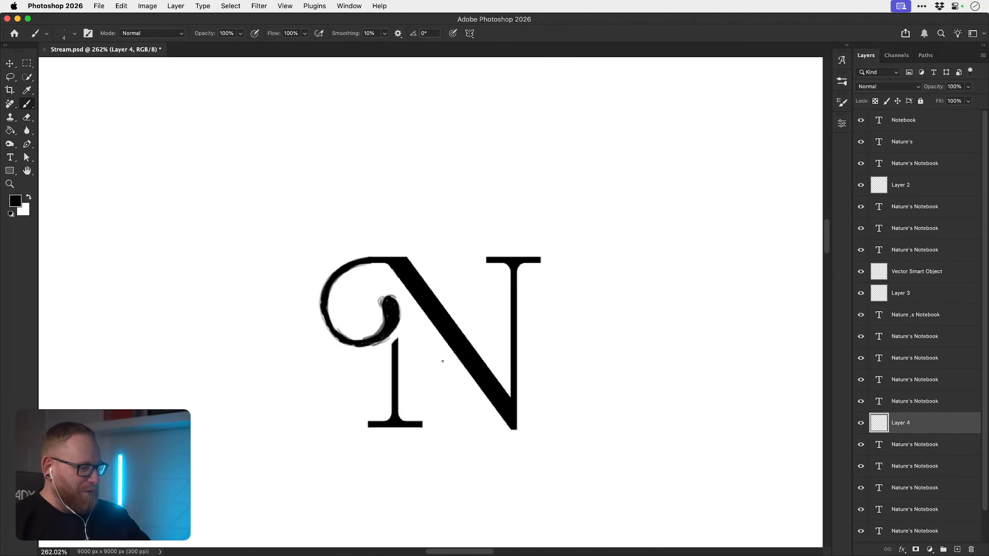
left_click_drag(405, 353, 382, 340)
key("v")
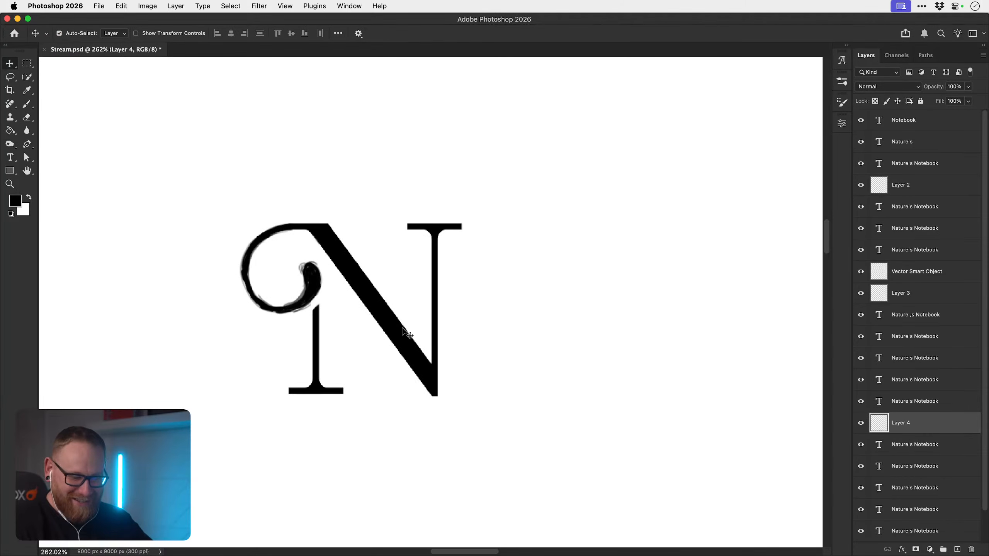
key("super+minus")
key("super+minus")
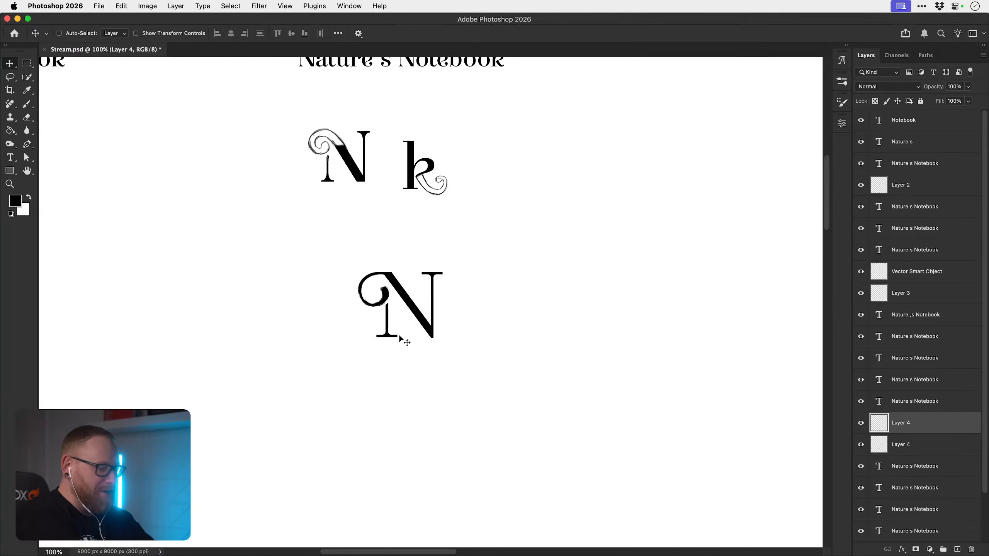
left_click_drag(428, 324, 576, 322)
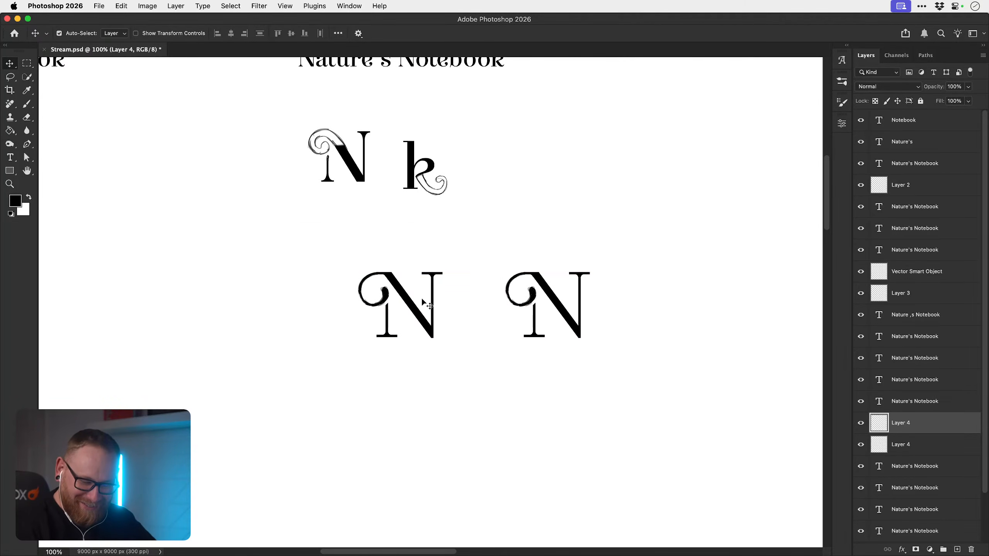
- Erase the curl's thick rounded inner end on the original N with an enlarged eraser
left_click_drag(388, 292, 427, 306)
left_click(427, 305)
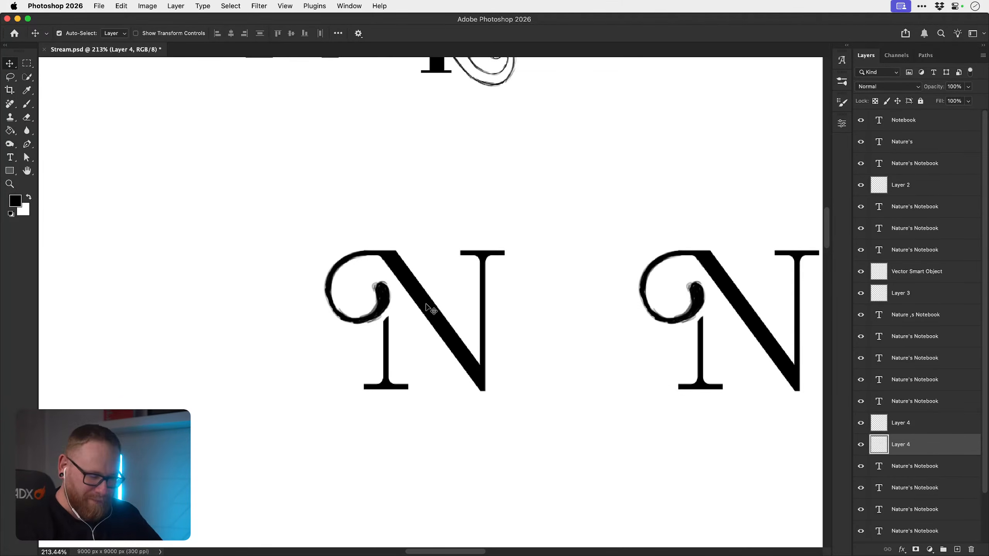
key("e")
scroll(377, 296, "up", 3)
mouse_move(374, 275)
left_mouse_down()
mouse_move(370, 320)
mouse_move(383, 269)
mouse_move(380, 318)
mouse_move(396, 274)
mouse_move(389, 314)
mouse_move(398, 293)
mouse_move(366, 271)
mouse_move(379, 291)
mouse_move(375, 282)
mouse_move(364, 317)
mouse_move(366, 341)
mouse_move(387, 291)
mouse_move(384, 313)
mouse_move(368, 337)
mouse_move(388, 273)
mouse_move(380, 325)
mouse_move(369, 328)
mouse_move(363, 302)
mouse_move(346, 334)
mouse_move(366, 313)
left_mouse_up()
key("bracketright")
key("bracketright")
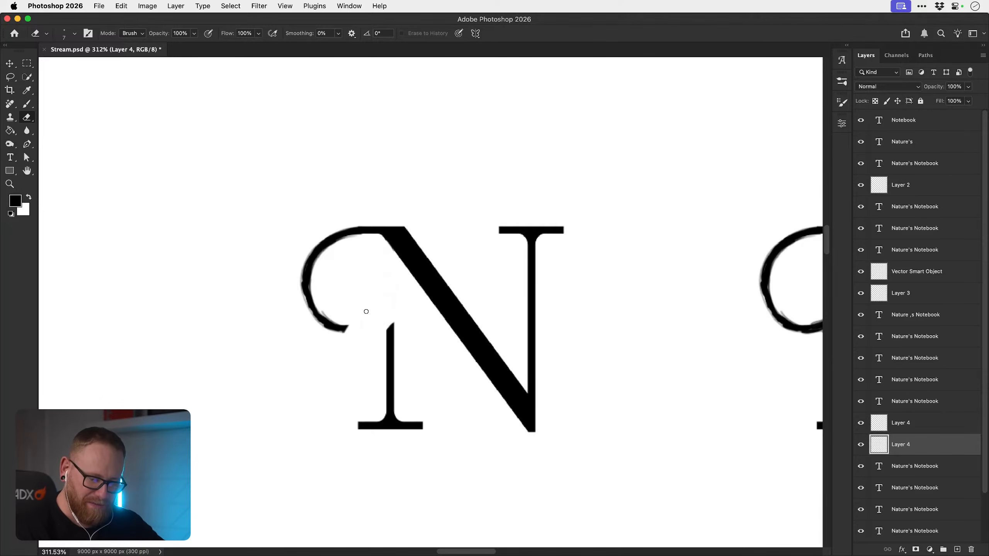
- Sketch a double-lined S-curve linking the open end of the original N's curl up to the top of its diagonal
key("b")
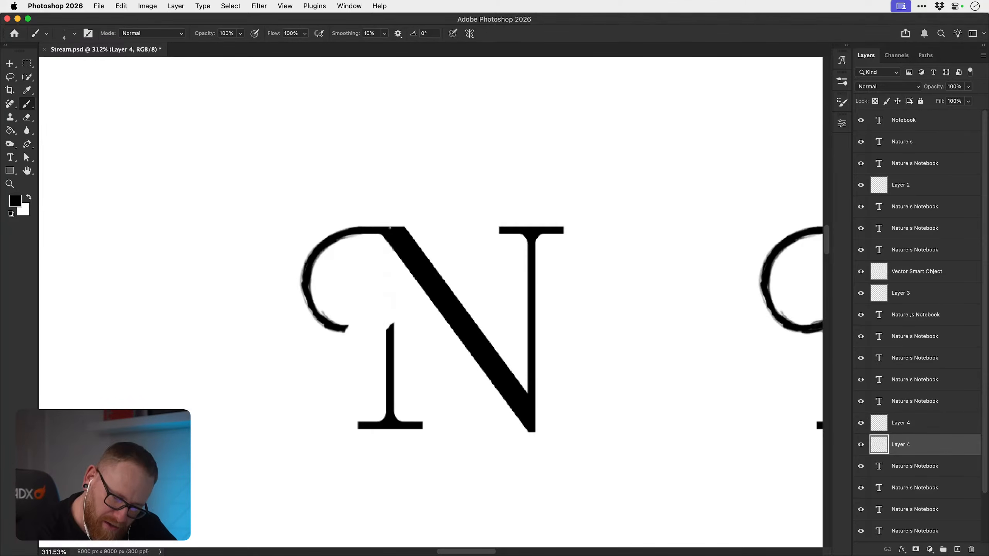
left_click_drag(385, 236, 375, 275)
left_click_drag(345, 330, 359, 323)
mouse_move(374, 267)
left_mouse_down()
mouse_move(359, 323)
mouse_move(378, 281)
left_mouse_up()
mouse_move(372, 316)
left_mouse_down()
mouse_move(377, 249)
mouse_move(376, 272)
left_mouse_up()
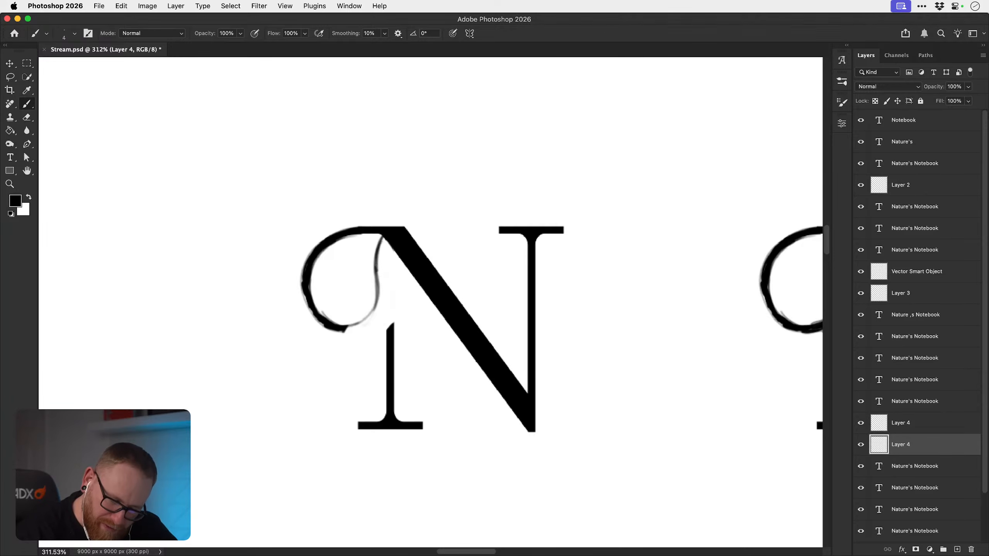
left_click_drag(380, 234, 376, 272)
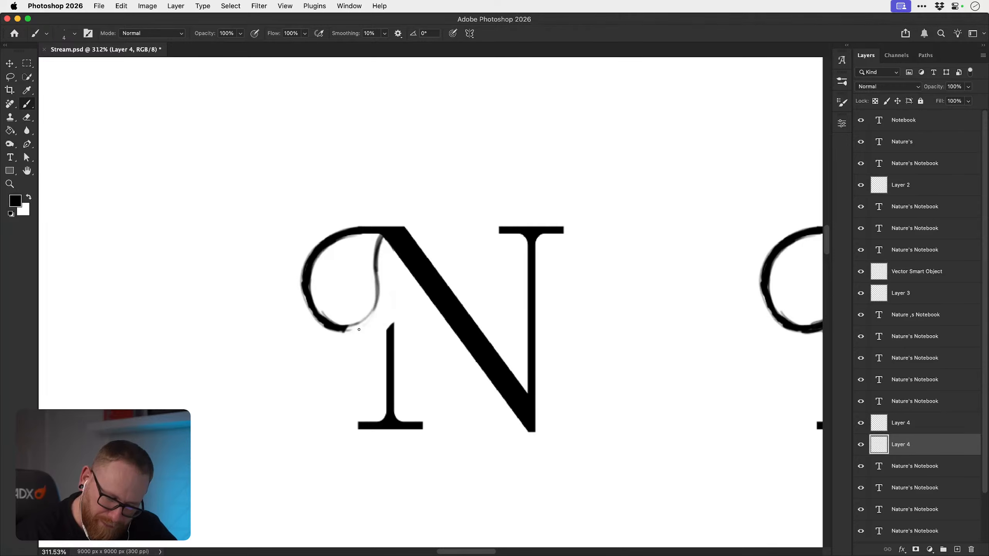
left_click_drag(346, 332, 381, 310)
mouse_move(361, 328)
left_mouse_down()
mouse_move(397, 242)
mouse_move(385, 308)
mouse_move(346, 338)
mouse_move(372, 309)
mouse_move(375, 256)
mouse_move(393, 242)
left_mouse_up()
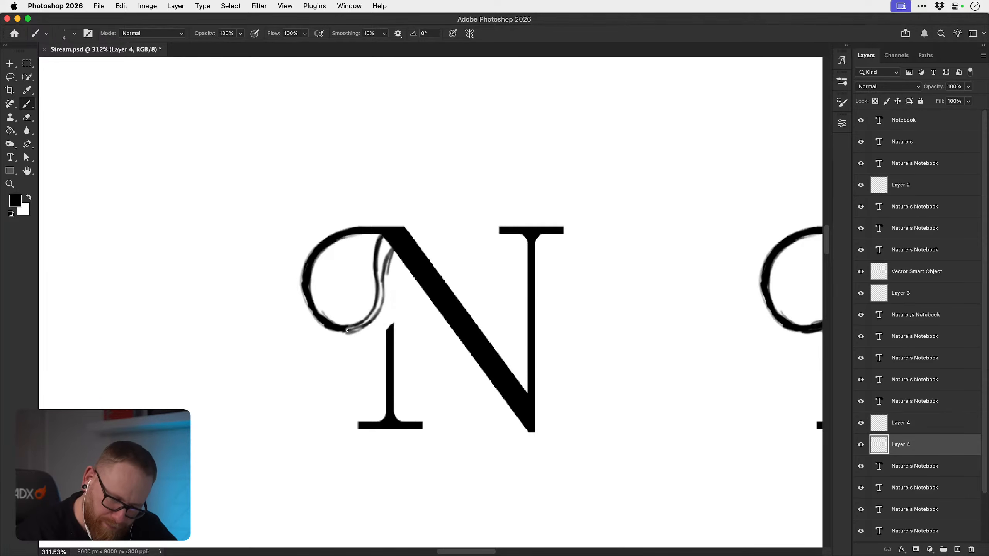
- Try a branching leaf vein inside the original N's curl, and undo its strokes
mouse_move(347, 331)
left_mouse_down()
mouse_move(381, 303)
mouse_move(398, 245)
mouse_move(342, 286)
mouse_move(347, 329)
left_mouse_up()
left_click_drag(330, 276, 341, 304)
mouse_move(341, 280)
left_mouse_down()
mouse_move(344, 251)
mouse_move(353, 272)
left_mouse_up()
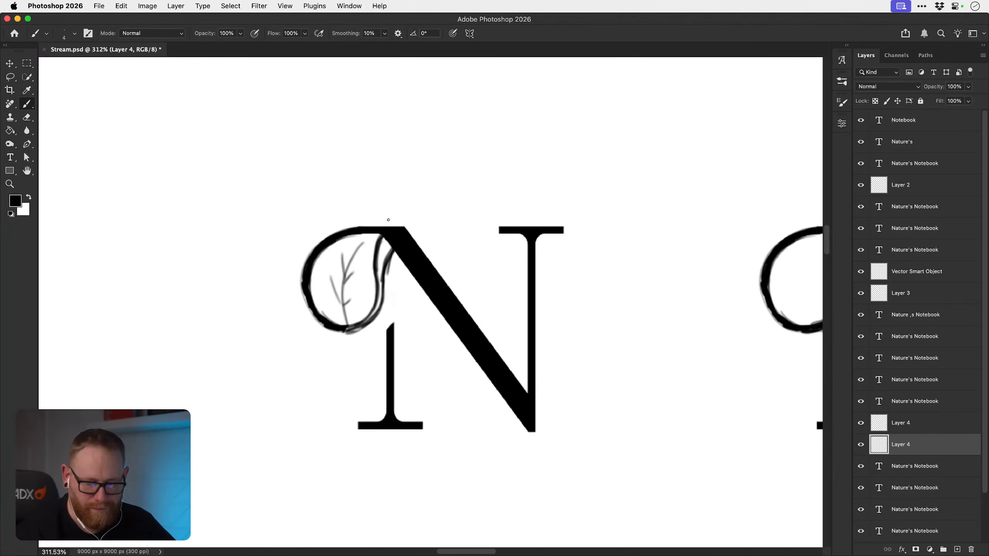
left_click_drag(483, 293, 459, 275)
mouse_move(364, 308)
left_mouse_down()
mouse_move(368, 292)
mouse_move(365, 315)
mouse_move(369, 307)
left_mouse_up()
key("super+z")
key("super+z")
key("super+z")
key("super+z")
key("super+z")
- Extend the top of the original N's left stem to a rounded tip and erase the S-curve joining the curl to the diagonal
left_click_drag(368, 291, 371, 310)
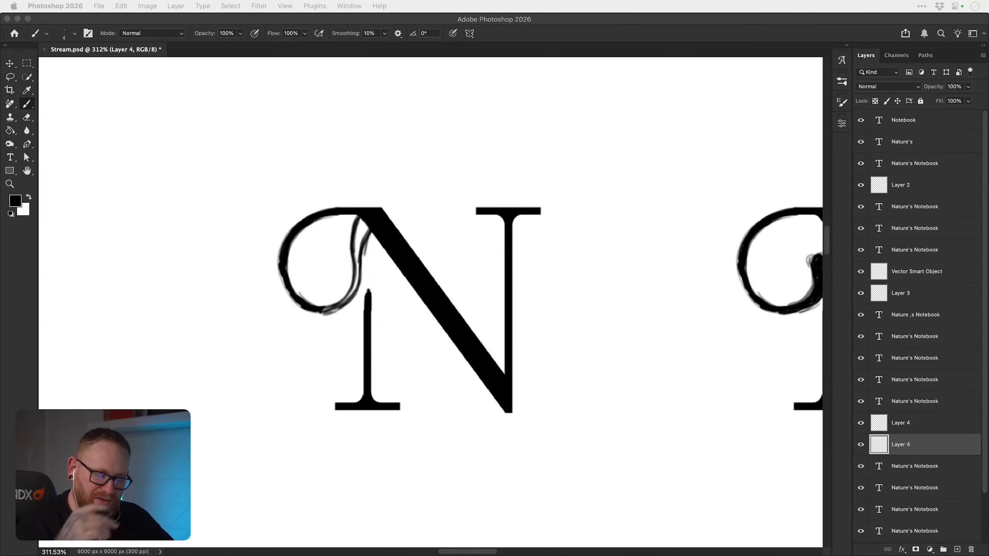
left_click(361, 281)
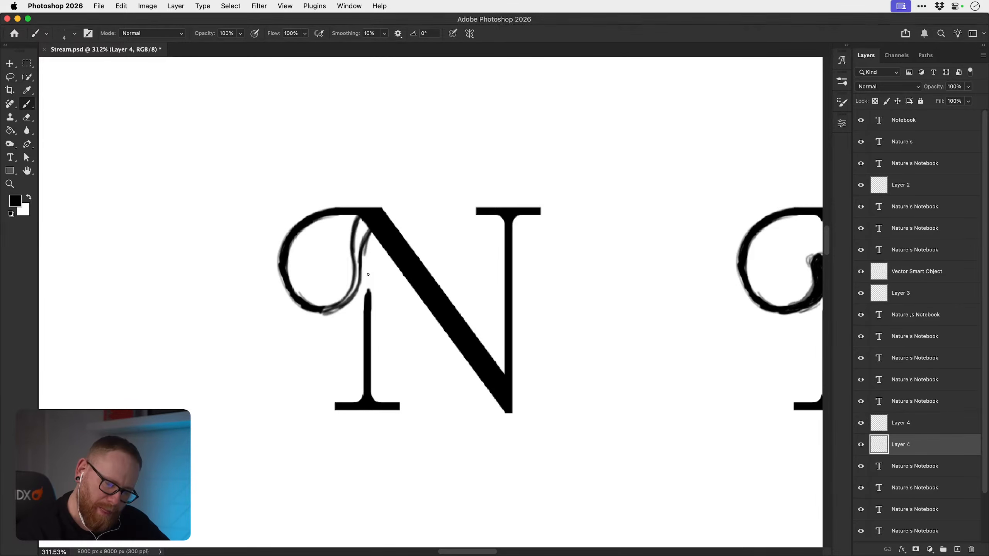
key("e")
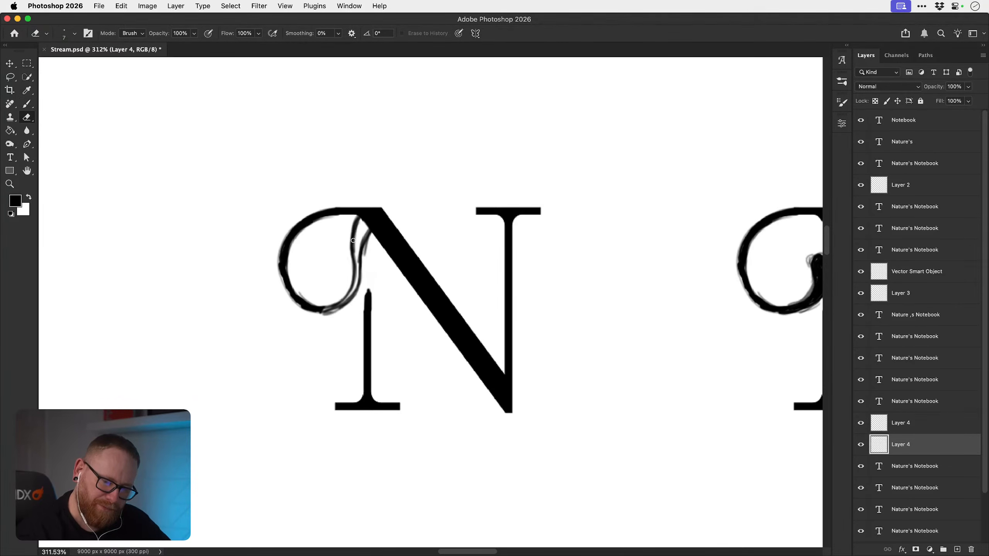
mouse_move(364, 249)
left_mouse_down()
mouse_move(369, 234)
mouse_move(351, 230)
mouse_move(356, 276)
mouse_move(367, 251)
mouse_move(356, 298)
mouse_move(351, 262)
mouse_move(343, 287)
left_mouse_up()
key("b")
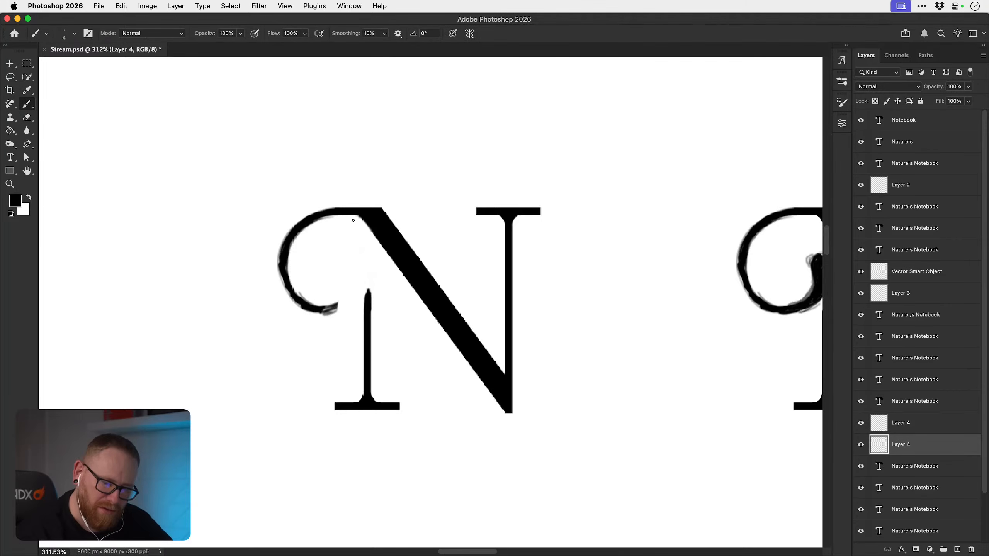
- Sketch a tighter double-lined S-curve rising from the curl's open end, and erase the small hook at its tip
left_click_drag(356, 214, 341, 258)
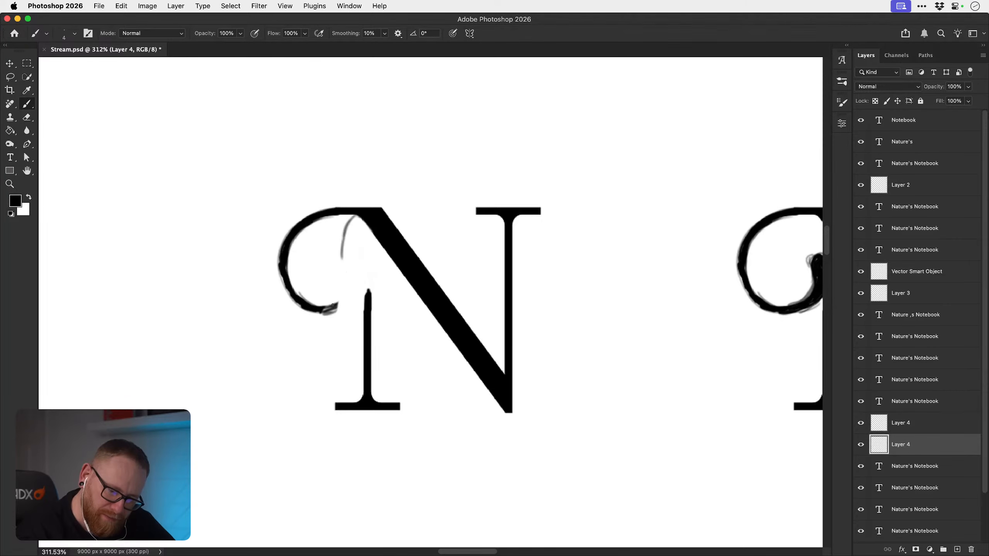
mouse_move(333, 306)
left_mouse_down()
mouse_move(345, 295)
mouse_move(343, 262)
left_mouse_up()
mouse_move(350, 215)
left_mouse_down()
mouse_move(339, 300)
mouse_move(351, 214)
left_mouse_up()
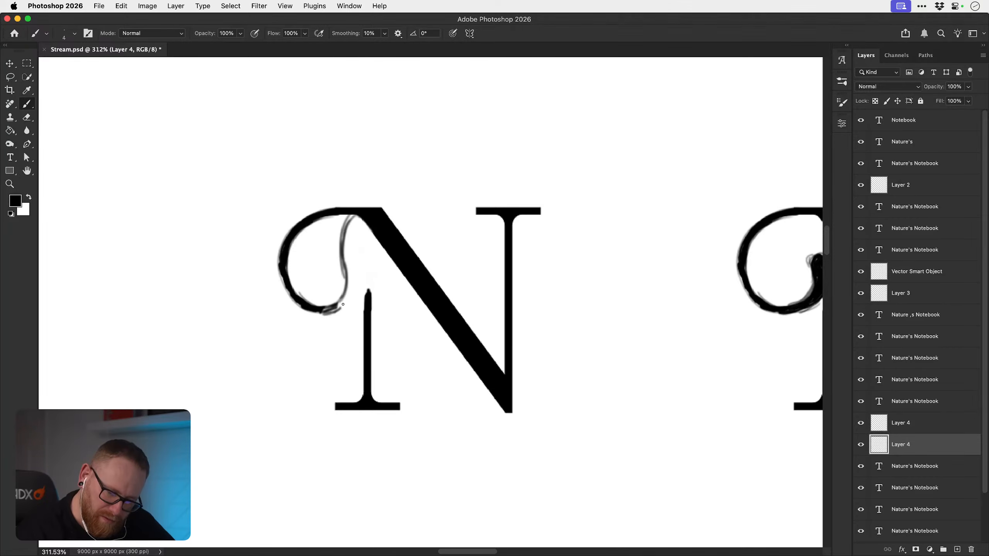
mouse_move(343, 304)
left_mouse_down()
mouse_move(355, 260)
mouse_move(376, 260)
mouse_move(377, 278)
mouse_move(364, 257)
mouse_move(369, 264)
left_mouse_up()
key("e")
key("b")
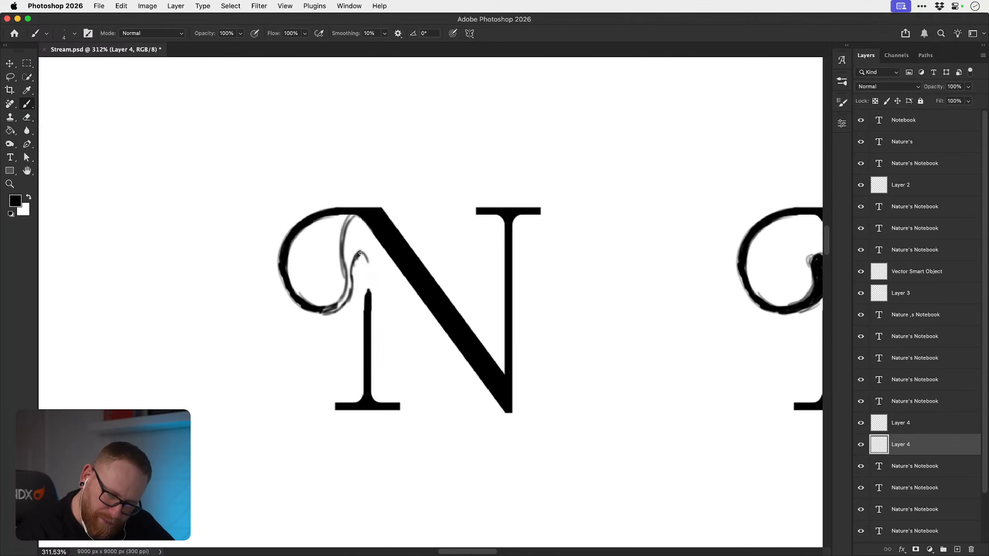
key("e")
key("b")
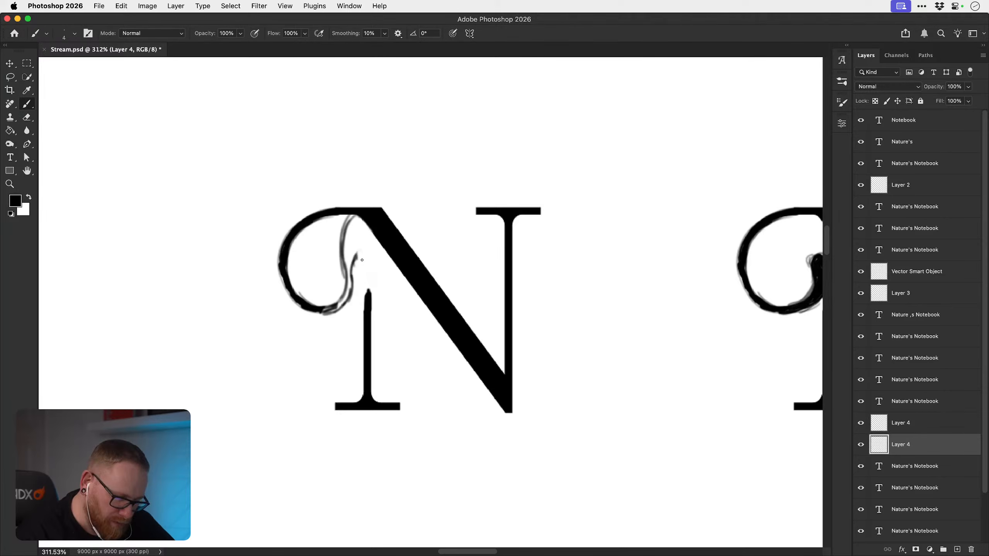
- Bend the curl's end into a drooping rounded bud above the stem, erase the line joining it to the N, and fill it black
mouse_move(371, 276)
left_mouse_down()
mouse_move(379, 256)
mouse_move(348, 249)
mouse_move(345, 267)
mouse_move(347, 225)
left_mouse_up()
key("e")
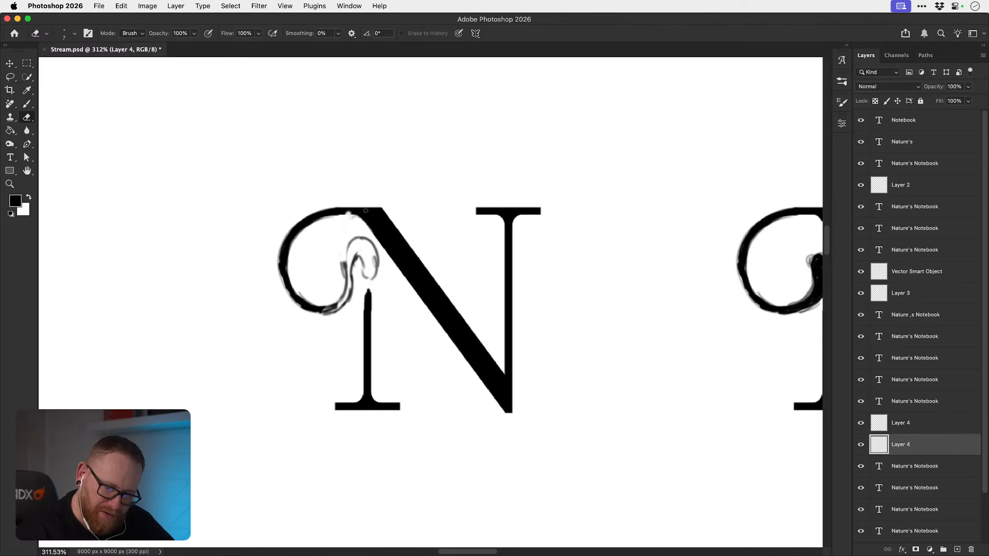
key("b")
mouse_move(351, 241)
left_mouse_down()
mouse_move(337, 310)
mouse_move(359, 261)
mouse_move(366, 280)
mouse_move(376, 250)
mouse_move(349, 256)
mouse_move(350, 246)
mouse_move(349, 279)
mouse_move(357, 240)
mouse_move(337, 309)
mouse_move(356, 239)
mouse_move(349, 271)
mouse_move(355, 248)
mouse_move(365, 259)
mouse_move(368, 245)
mouse_move(367, 267)
left_mouse_up()
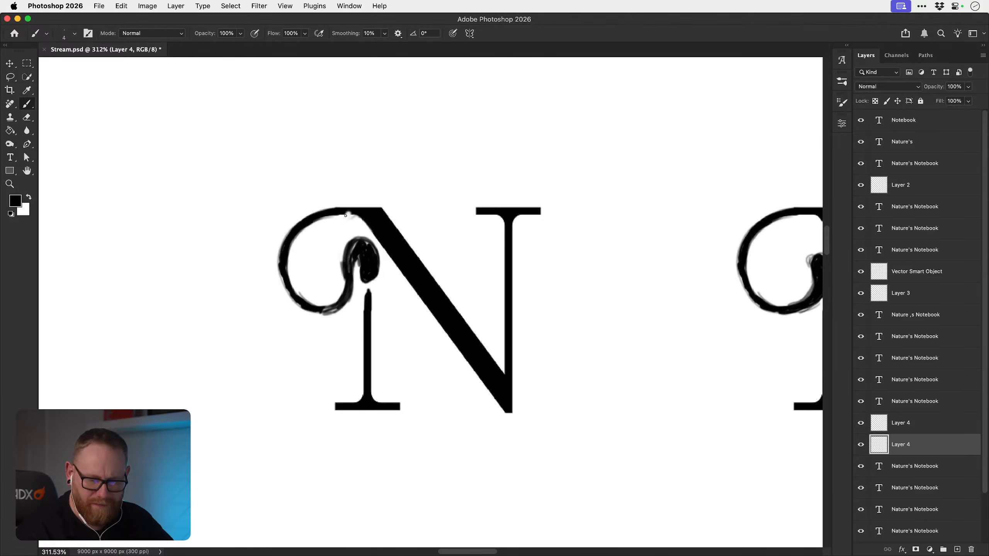
- Sketch a curved leaf midrib with branching side veins inside the original N's curl
mouse_move(346, 214)
left_mouse_down()
mouse_move(316, 269)
mouse_move(317, 293)
left_mouse_up()
key("super+z")
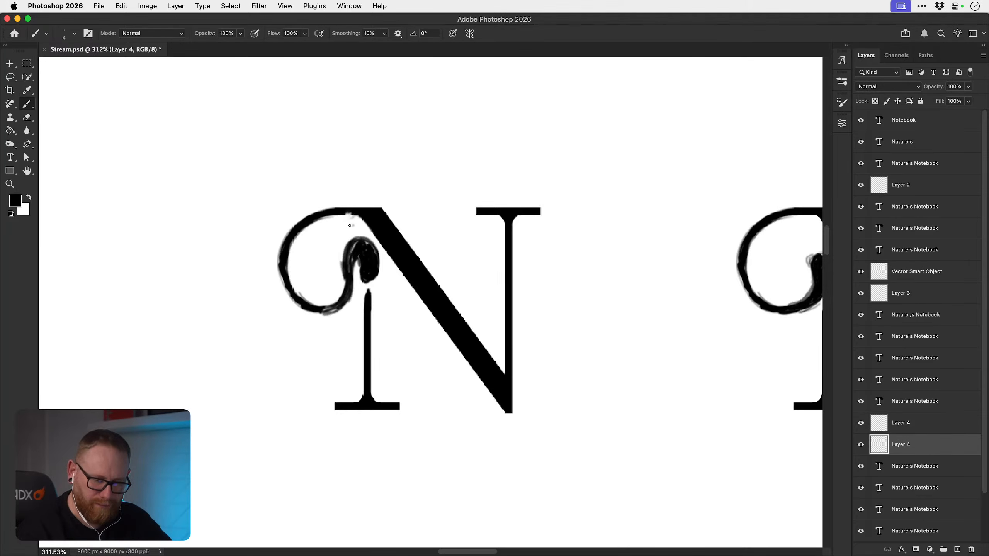
mouse_move(350, 226)
left_mouse_down()
mouse_move(329, 237)
mouse_move(315, 271)
mouse_move(329, 304)
left_mouse_up()
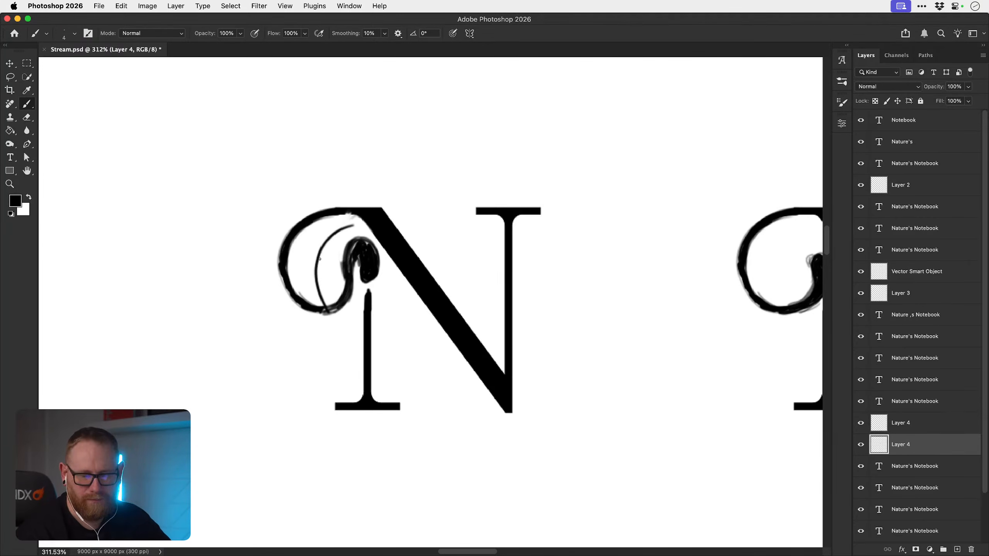
left_click_drag(298, 256, 316, 284)
left_click_drag(323, 248, 316, 221)
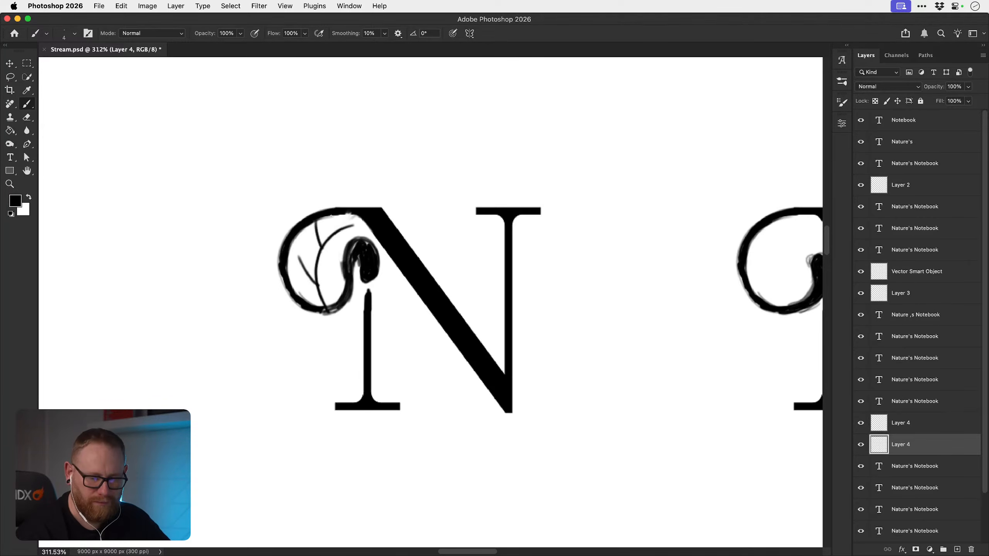
left_click_drag(318, 283, 333, 269)
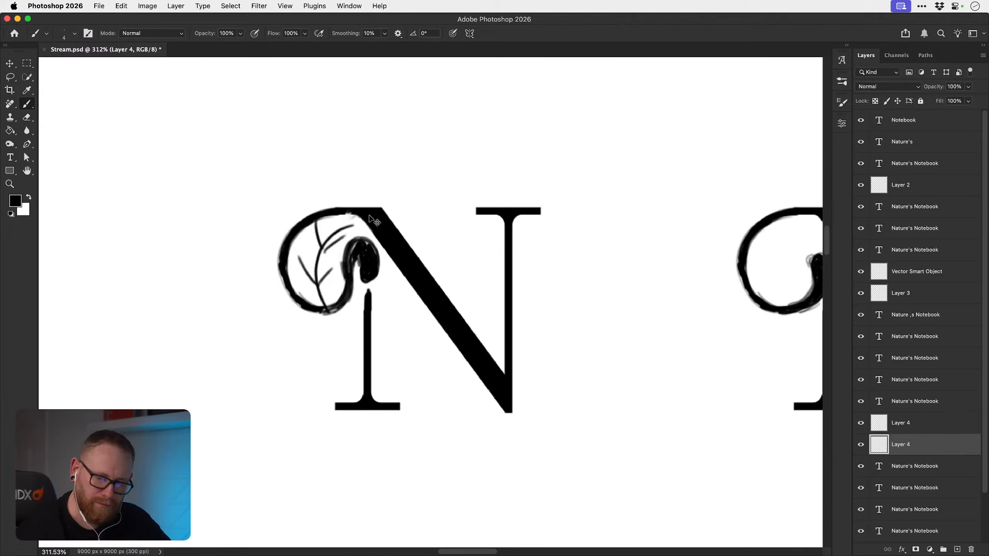
- Undo the leaf midrib and side veins inside the original N's curl
key("z")
left_click_drag(430, 342, 404, 278)
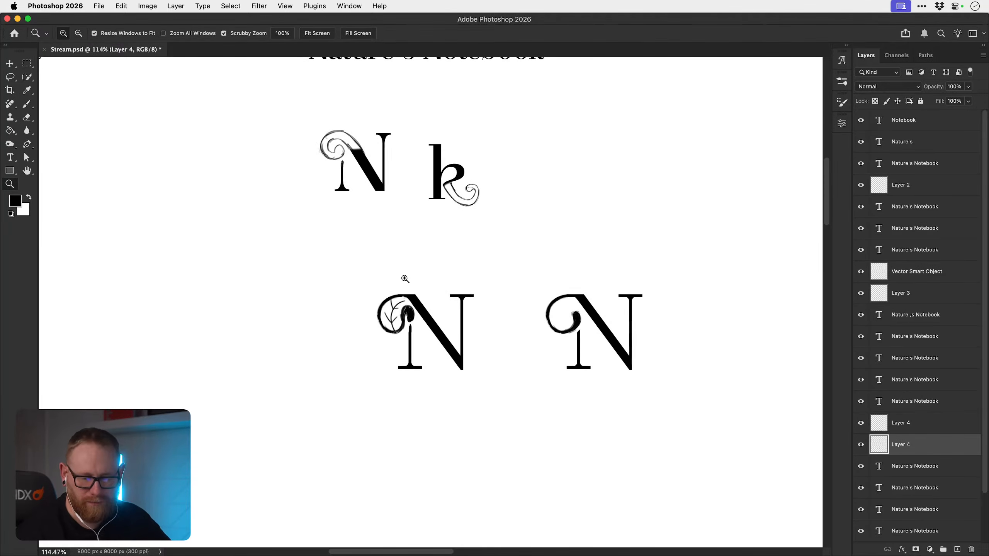
left_click_drag(462, 388, 369, 406)
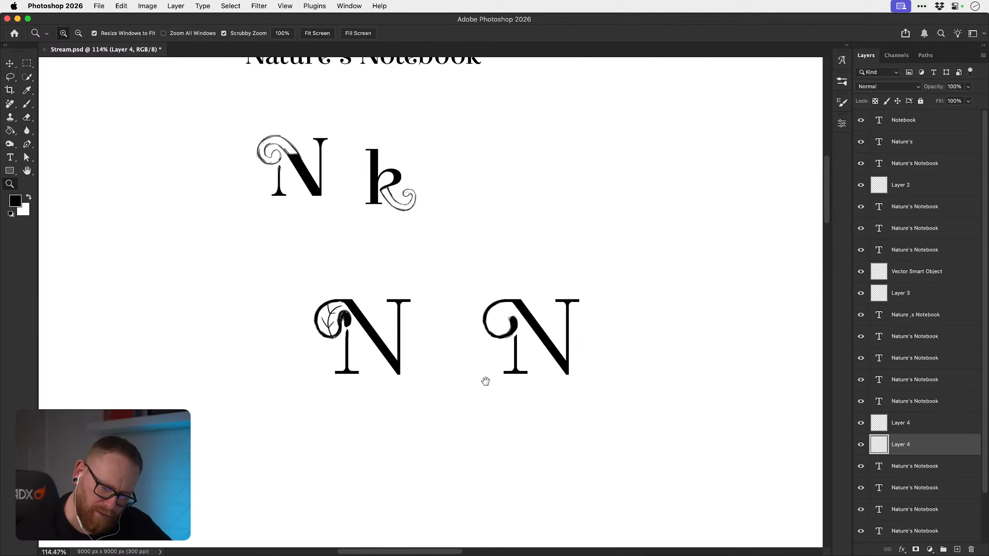
left_click_drag(484, 380, 412, 375)
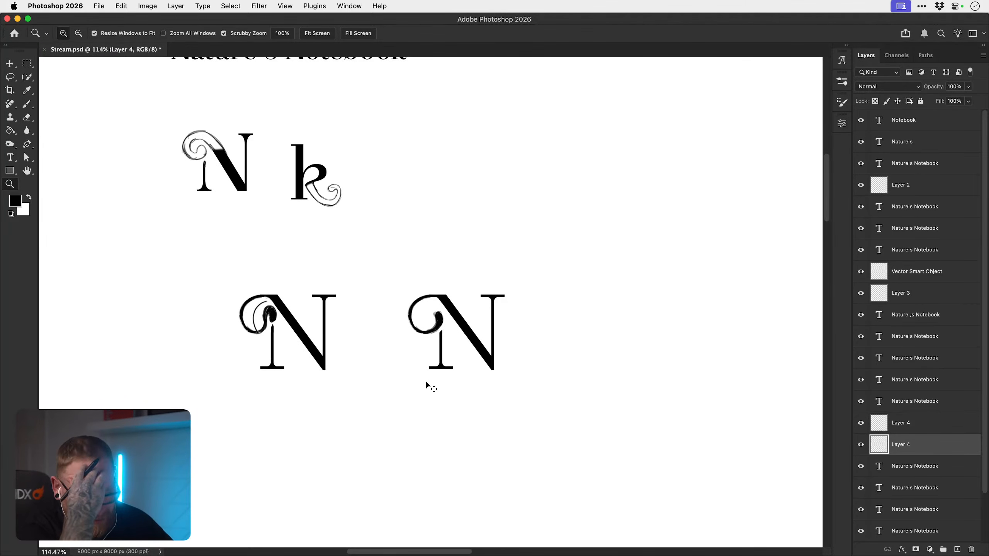
key("v")
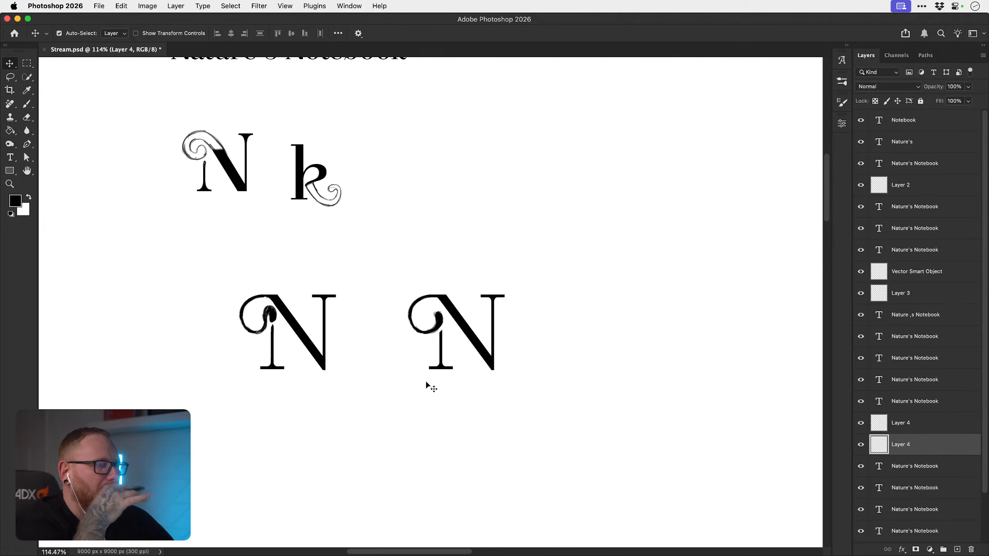
- Try small brush marks inside the duplicate N's curl, and undo them
key("z")
mouse_move(422, 325)
left_mouse_down()
mouse_move(466, 326)
mouse_move(410, 299)
mouse_move(424, 326)
left_mouse_up()
key("b")
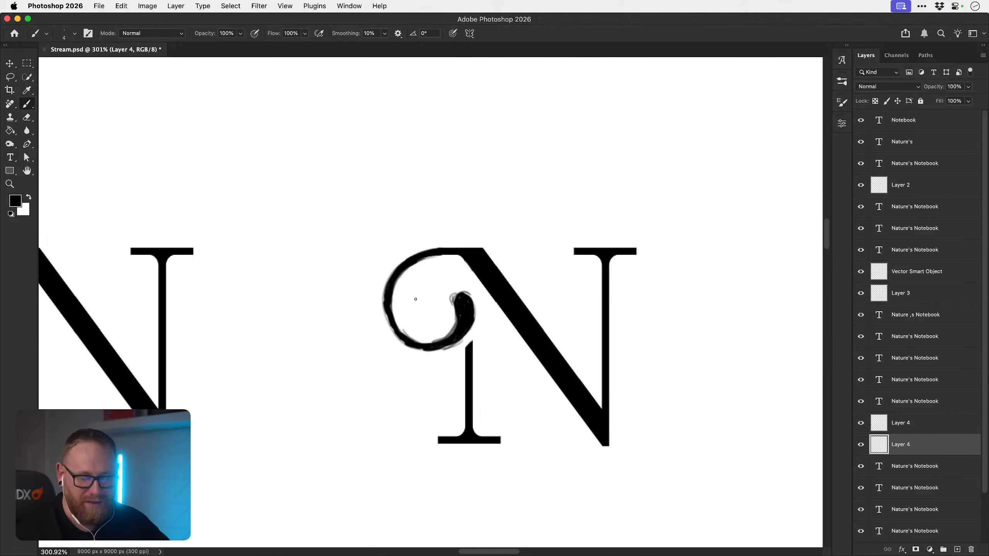
left_click_drag(410, 287, 410, 296)
mouse_move(426, 282)
left_mouse_down()
mouse_move(426, 300)
mouse_move(444, 307)
left_mouse_up()
key("super+z")
key("super+z")
key("super+z")
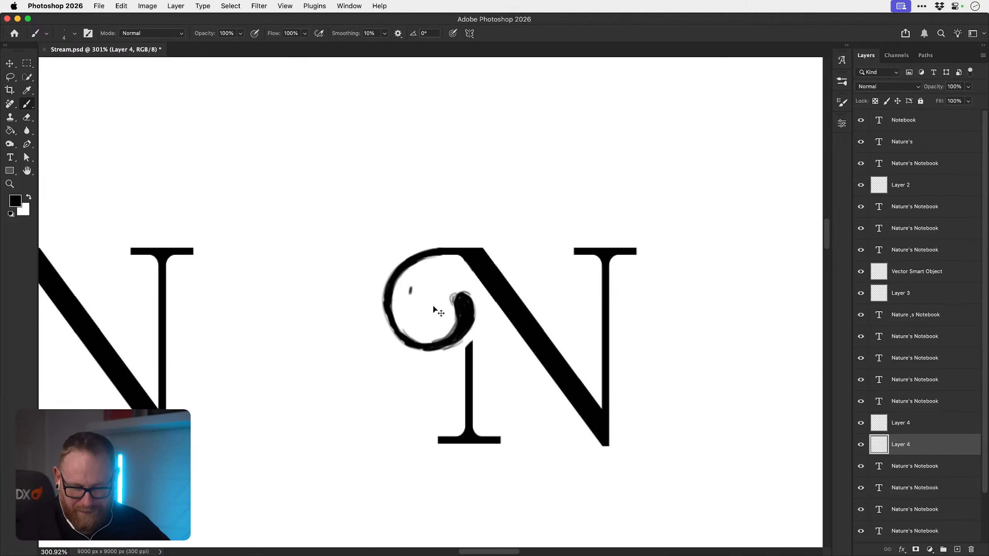
key("z")
left_click_drag(506, 339, 490, 337)
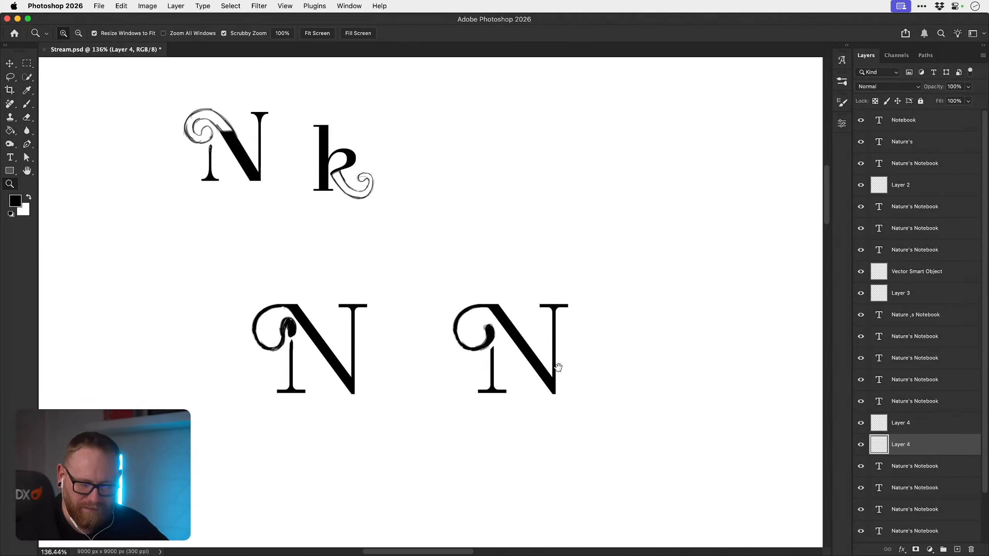
left_click_drag(558, 367, 539, 361)
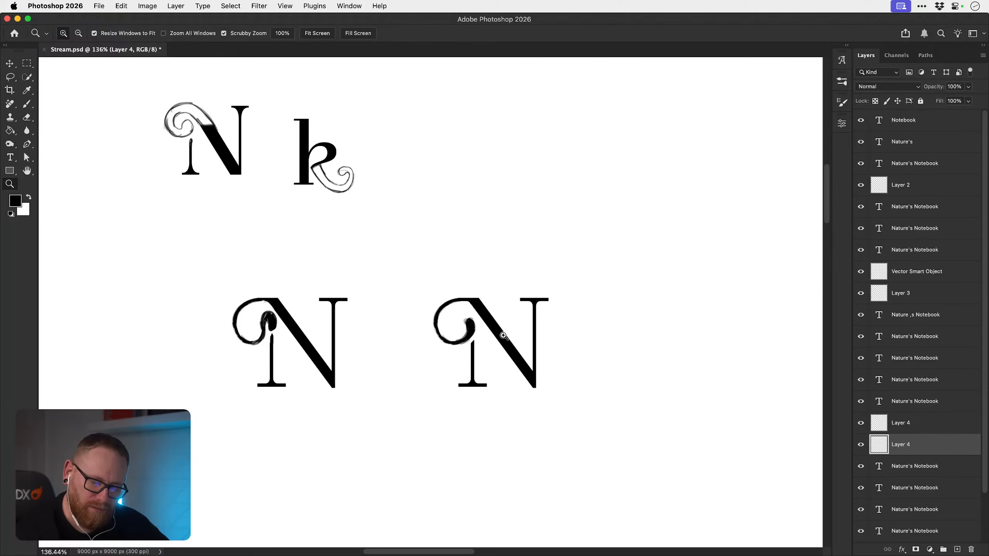
mouse_move(503, 336)
left_mouse_down()
mouse_move(523, 331)
mouse_move(508, 353)
left_mouse_up()
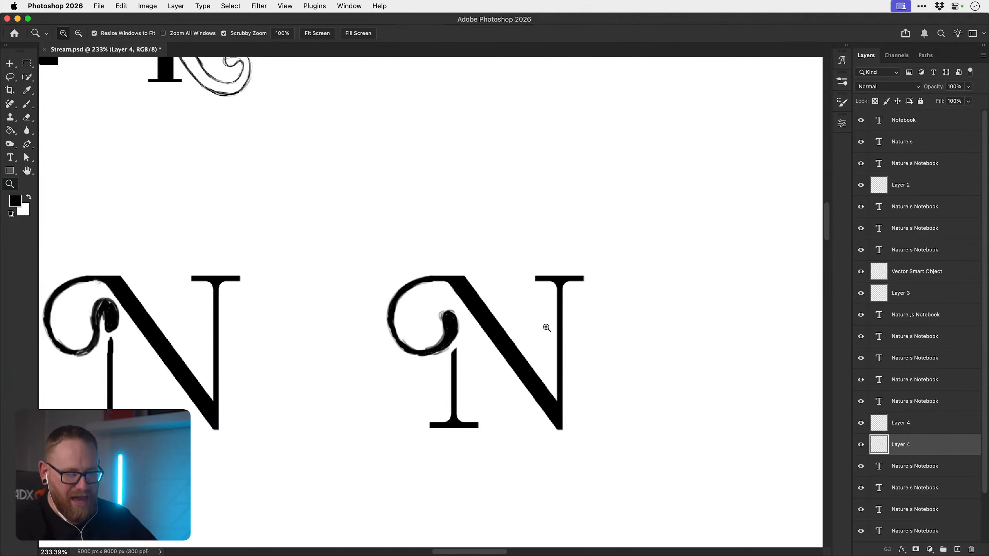
- Circle the duplicate N freehand with a brushed arrow pointing at it, and undo the marks
key("b")
mouse_move(404, 258)
left_mouse_down()
mouse_move(523, 464)
mouse_move(496, 246)
left_mouse_up()
left_click_drag(682, 179, 628, 241)
mouse_move(639, 216)
left_mouse_down()
mouse_move(656, 251)
mouse_move(667, 249)
left_mouse_up()
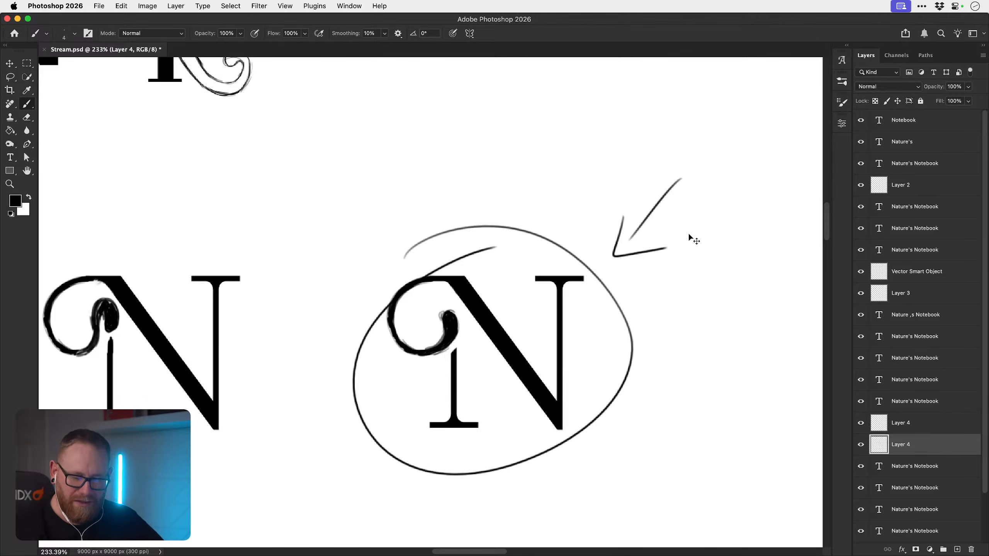
key("super+z")
key("super+z")
key("super+z")
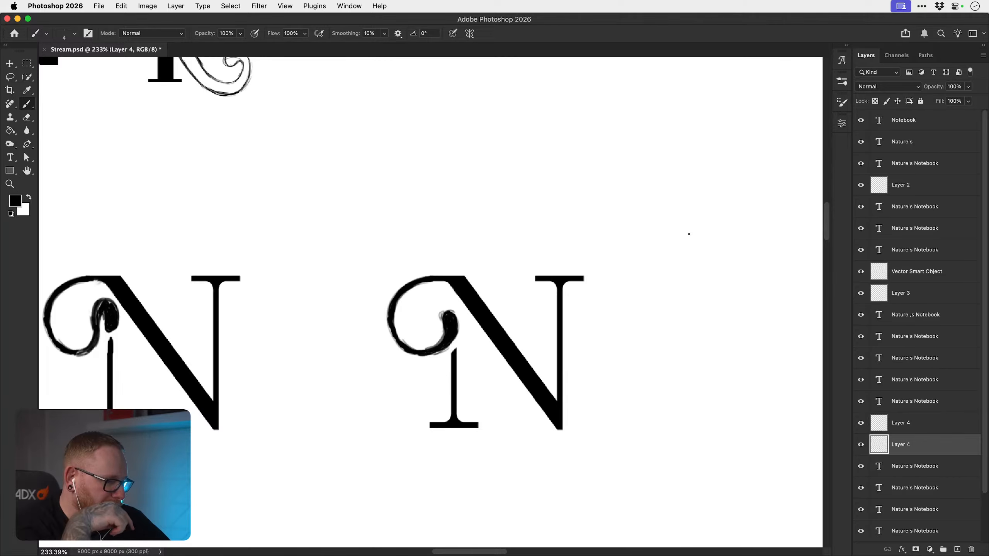
- Try a small rounded outline above the bud inside the duplicate N's curl, and undo it
mouse_move(300, 370)
left_mouse_down()
mouse_move(351, 396)
mouse_move(316, 429)
mouse_move(381, 420)
left_mouse_up()
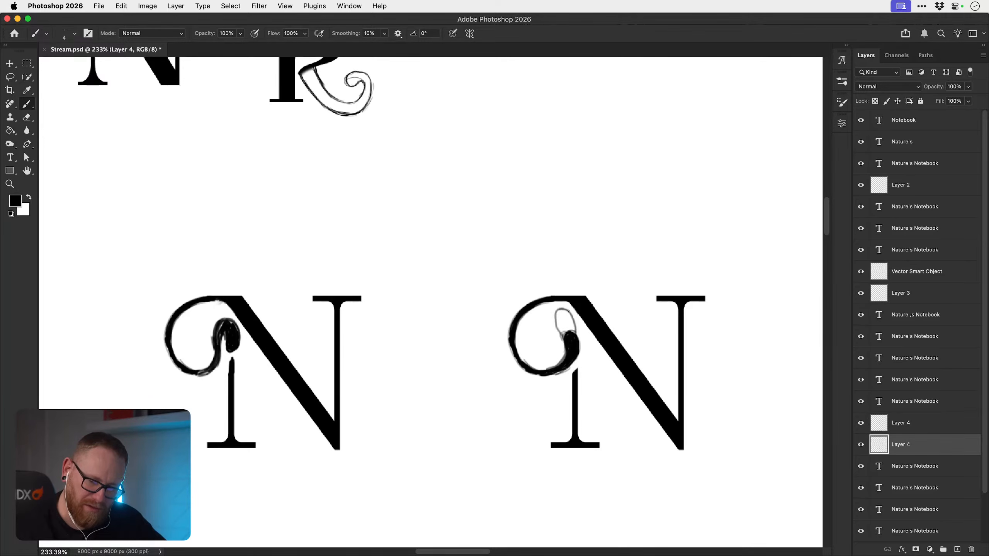
left_click_drag(542, 319, 540, 355)
key("super+z")
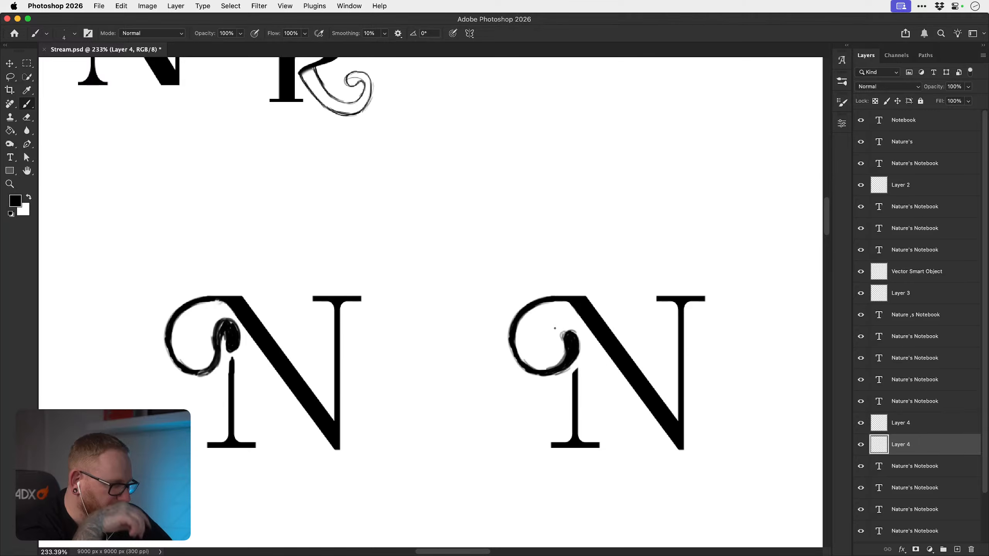
- Erase the drooping bud from the original N's curl and sketch a slim teardrop outline rising inside the curl in its place
key("e")
mouse_move(210, 375)
left_mouse_down()
mouse_move(219, 326)
mouse_move(230, 351)
mouse_move(228, 322)
mouse_move(233, 339)
left_mouse_up()
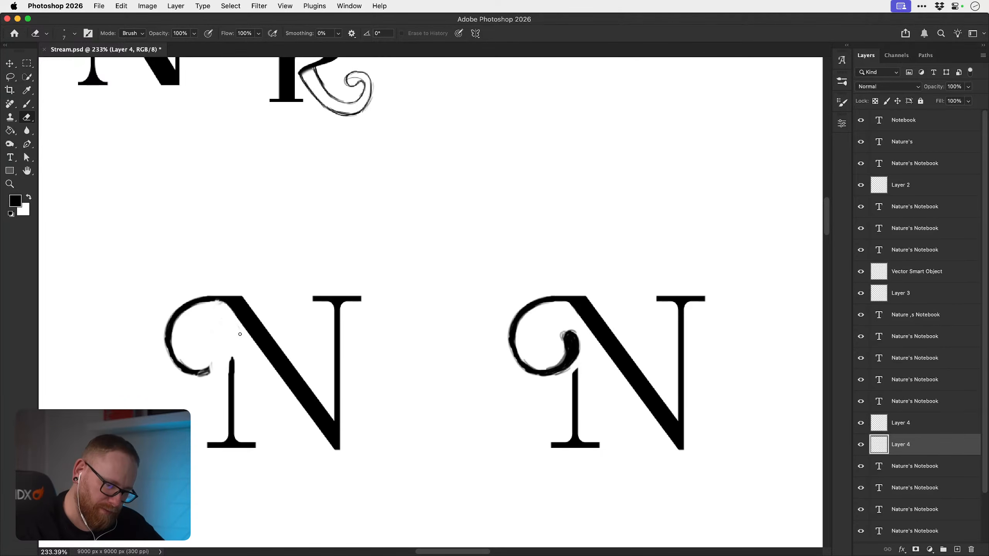
key("b")
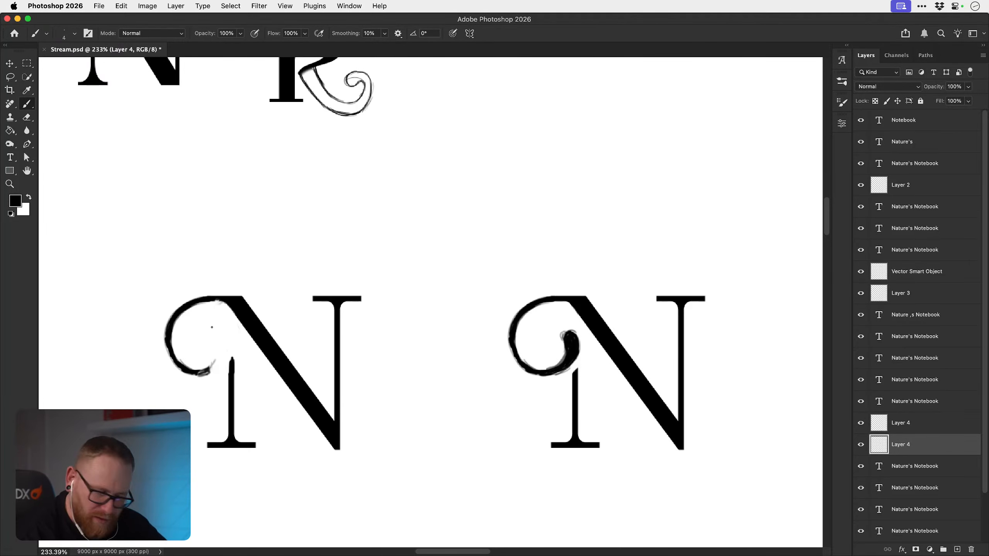
mouse_move(213, 313)
left_mouse_down()
mouse_move(230, 341)
mouse_move(215, 368)
mouse_move(230, 329)
mouse_move(210, 313)
mouse_move(214, 367)
mouse_move(218, 342)
mouse_move(219, 359)
mouse_move(208, 374)
left_mouse_up()
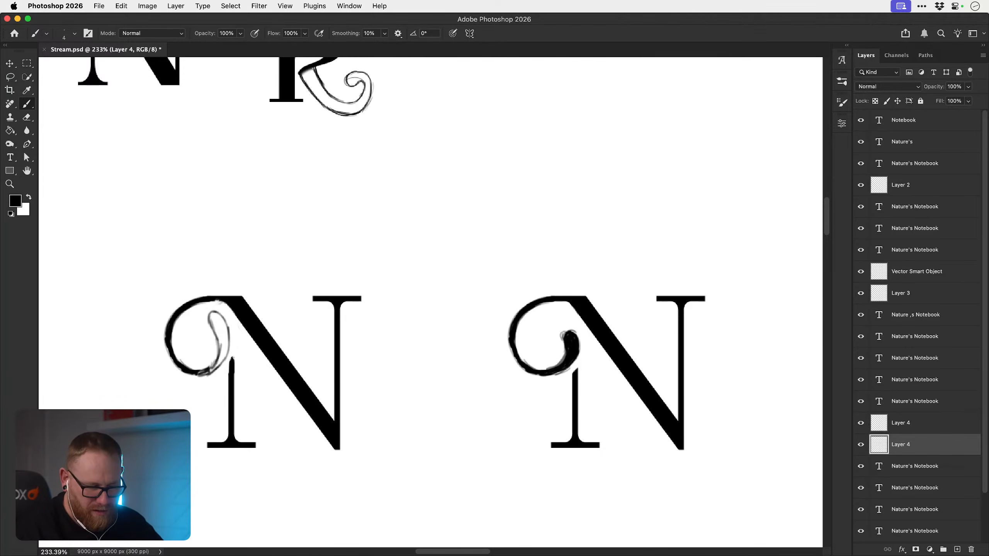
- Trim the top of the original N's stem to a slanted point, and try and undo a stroke inside its curl
key("e")
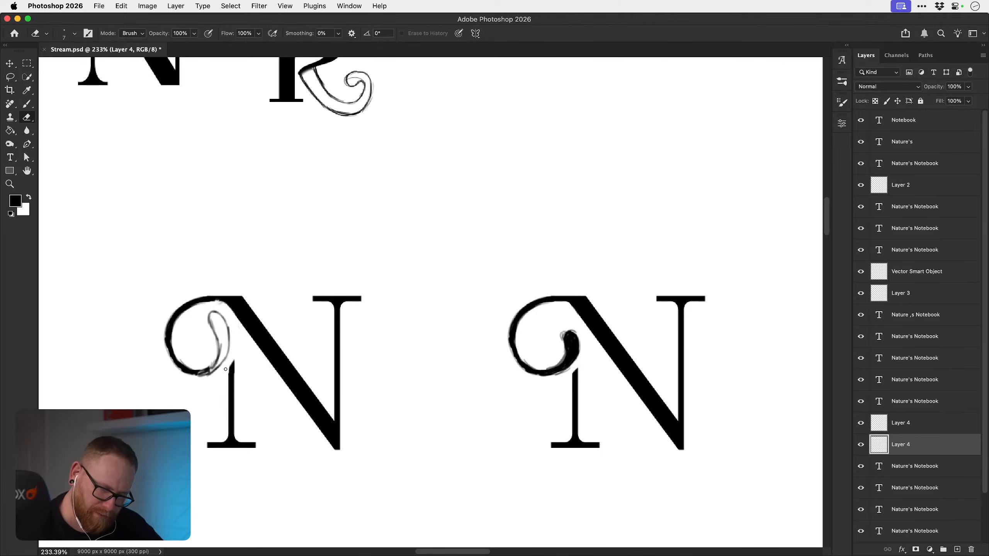
key("b")
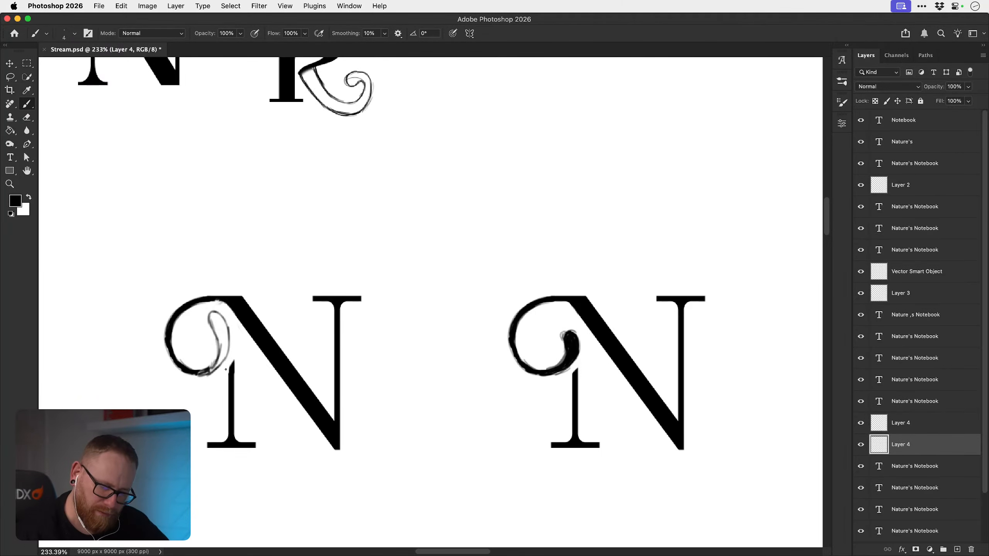
mouse_move(202, 311)
left_mouse_down()
mouse_move(196, 363)
mouse_move(205, 361)
left_mouse_up()
key("super+z")
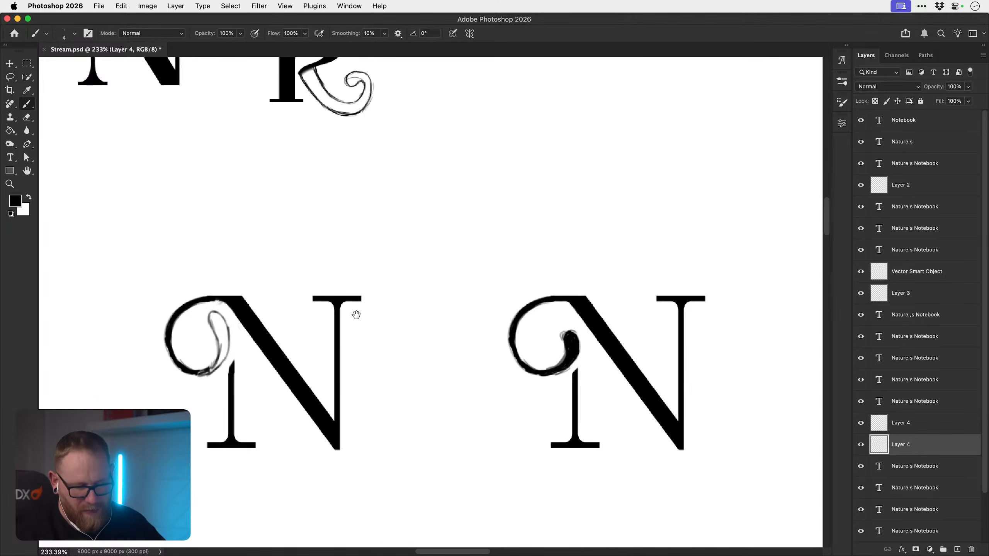
left_click_drag(356, 313, 418, 318)
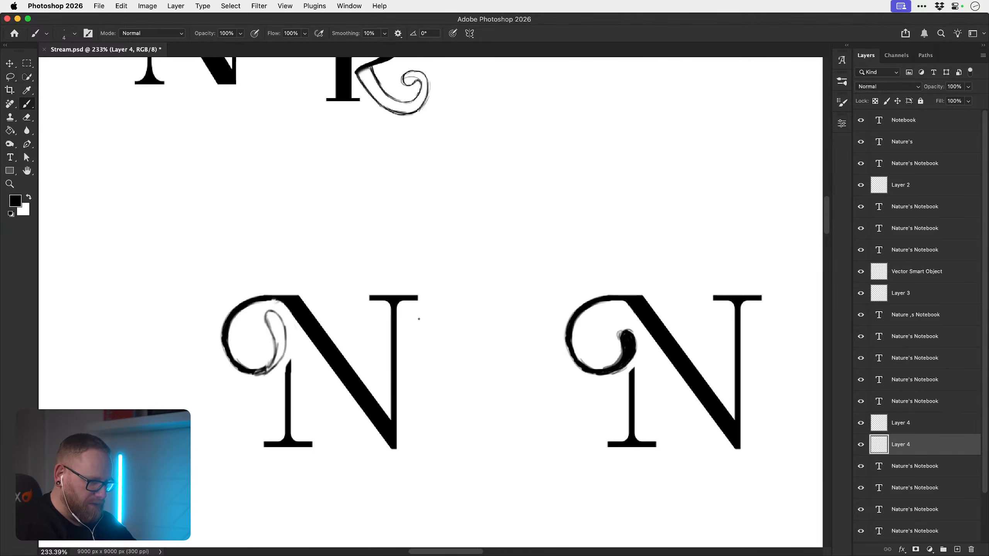
- Switch to the Nature's Notebook Firefly board in Chrome, upload image.PNG and IMG_2565.jpg, and place them beside the green leaf reference image
key("super+Tab")
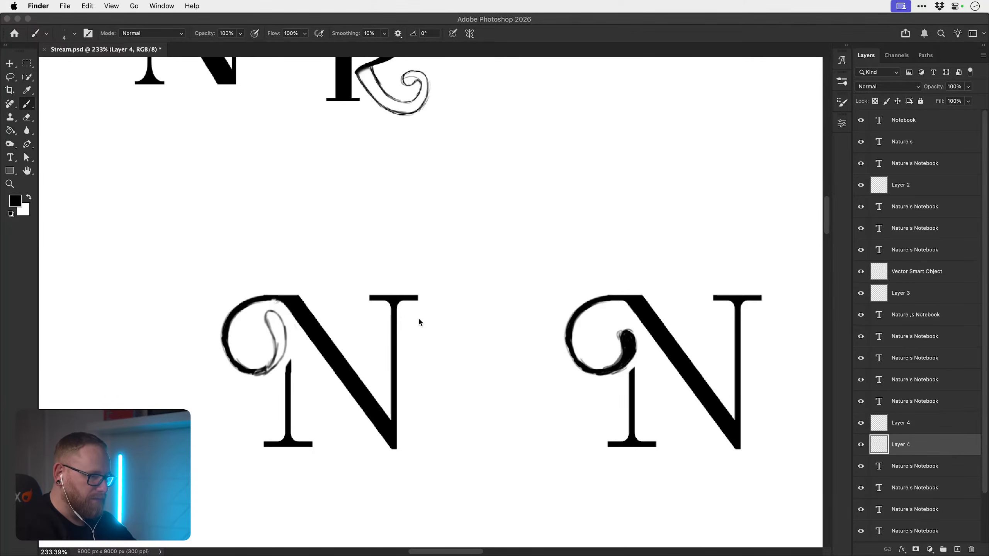
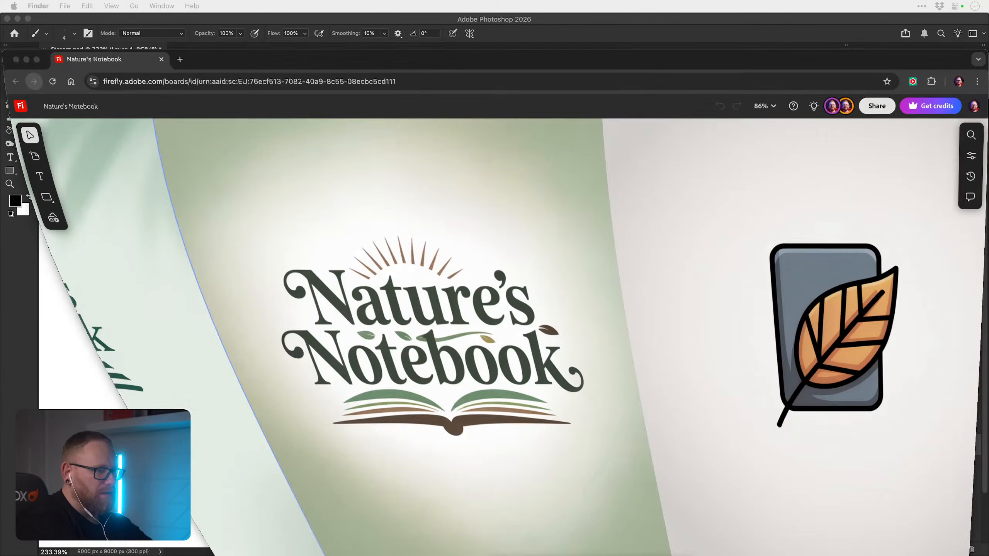
scroll(584, 329, "down", 5)
scroll(576, 325, "down", 10)
scroll(576, 325, "up", 7)
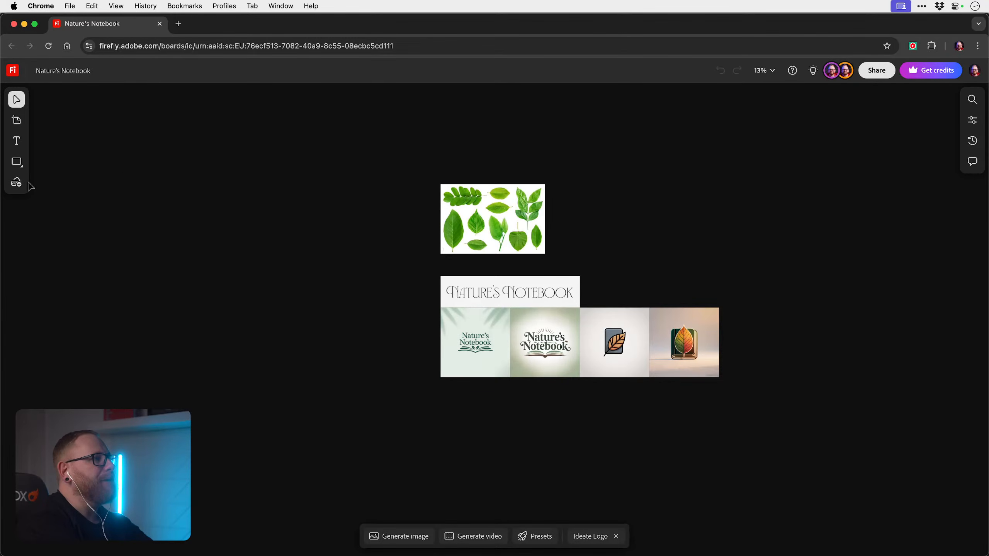
left_click(16, 183)
left_click(76, 188)
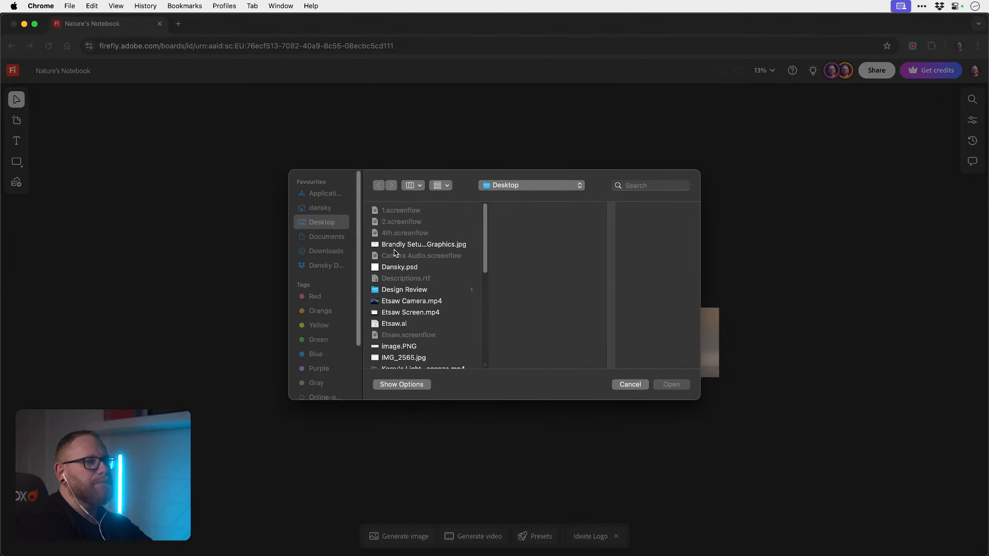
scroll(421, 302, "down", 3)
left_click(421, 305)
left_click(409, 295, "shift")
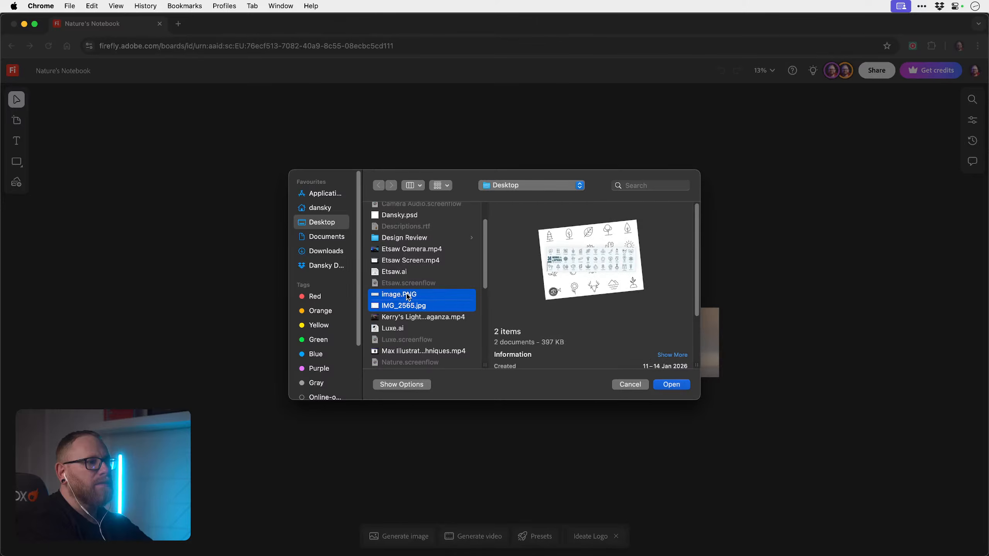
key("Return")
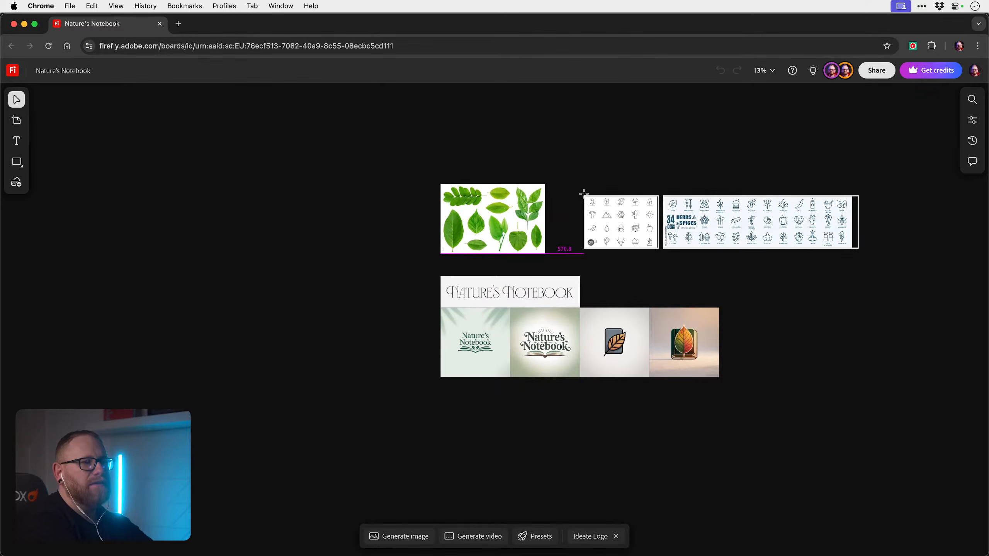
left_click(629, 178)
- Examine the nature line icons and the herbs and spices icon sheet for plant shapes suited to the N's flourish
scroll(640, 202, "up", 5)
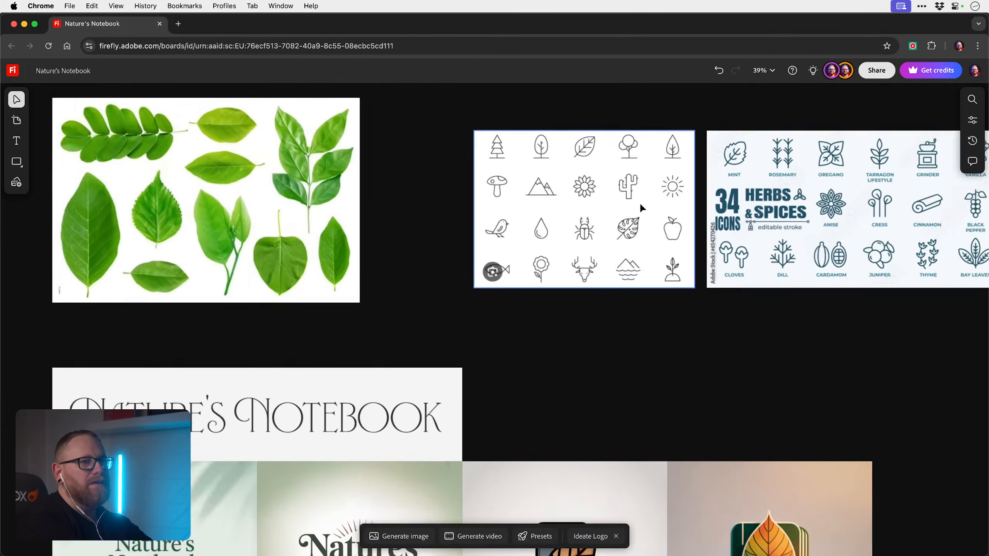
scroll(583, 203, "right", 10)
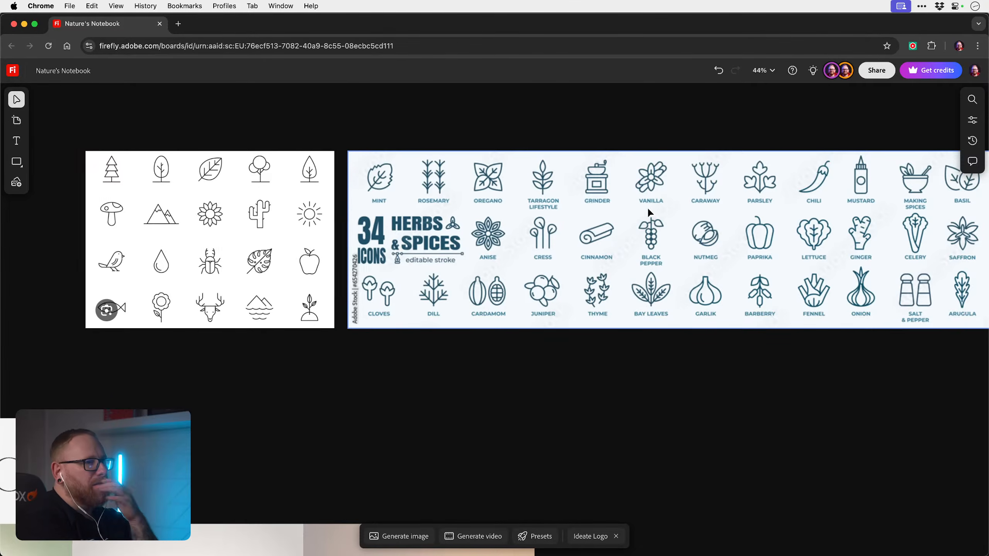
scroll(639, 210, "right", 3)
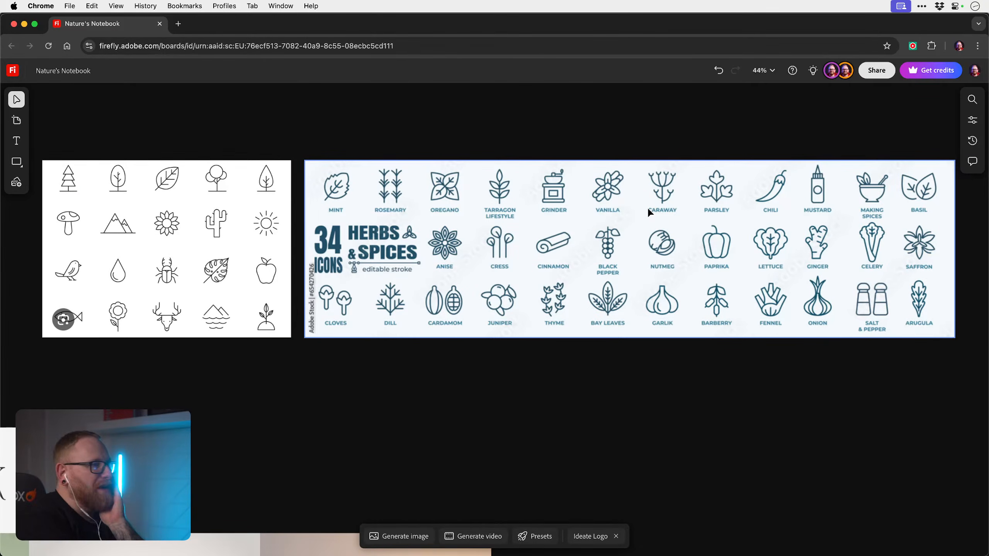
scroll(243, 183, "up", 5)
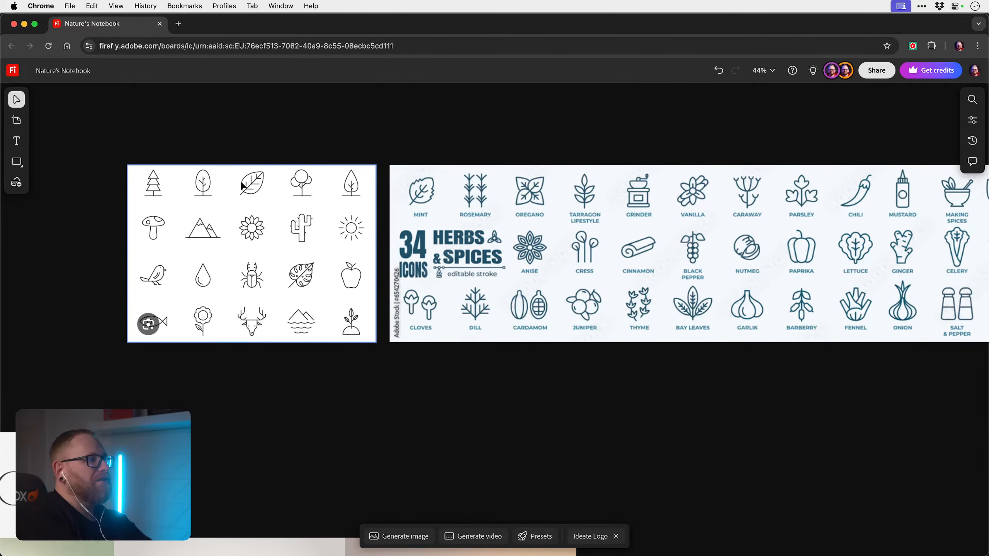
scroll(227, 180, "up", 3)
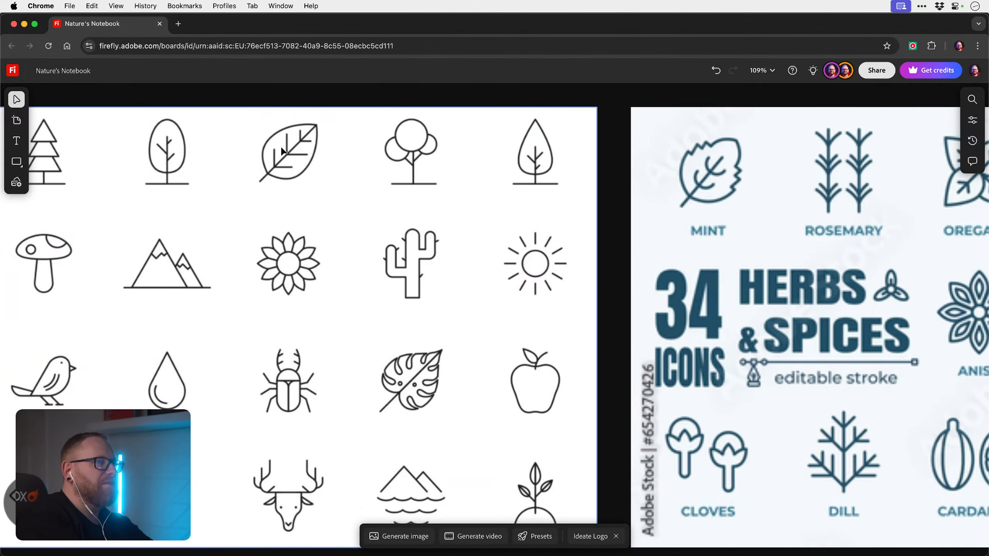
scroll(289, 154, "down", 3)
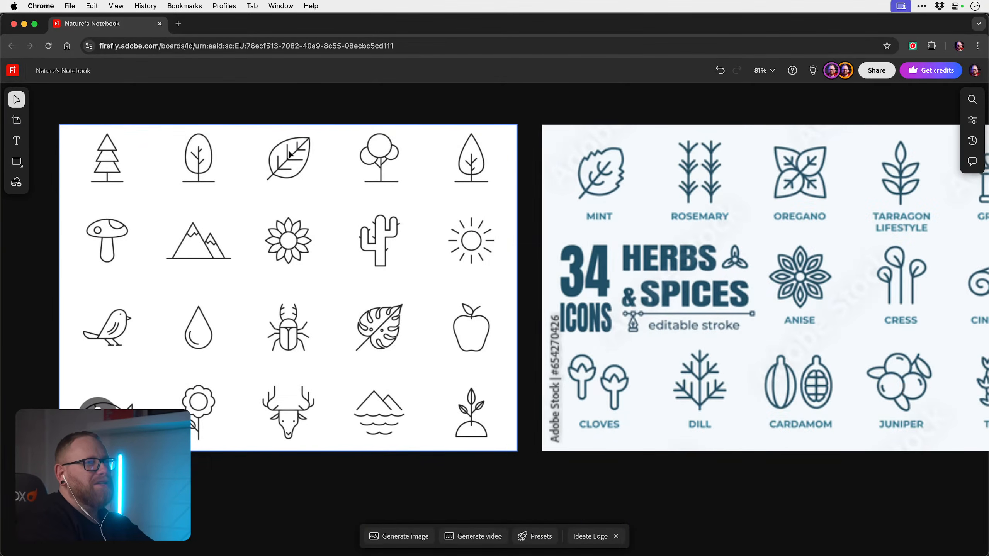
scroll(291, 154, "down", 3)
scroll(290, 154, "right", 4)
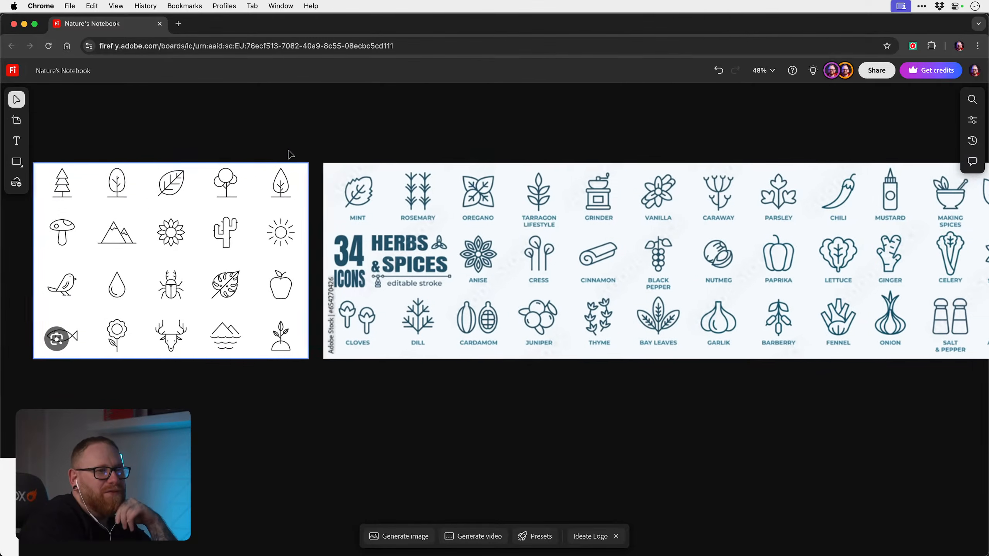
scroll(290, 154, "right", 5)
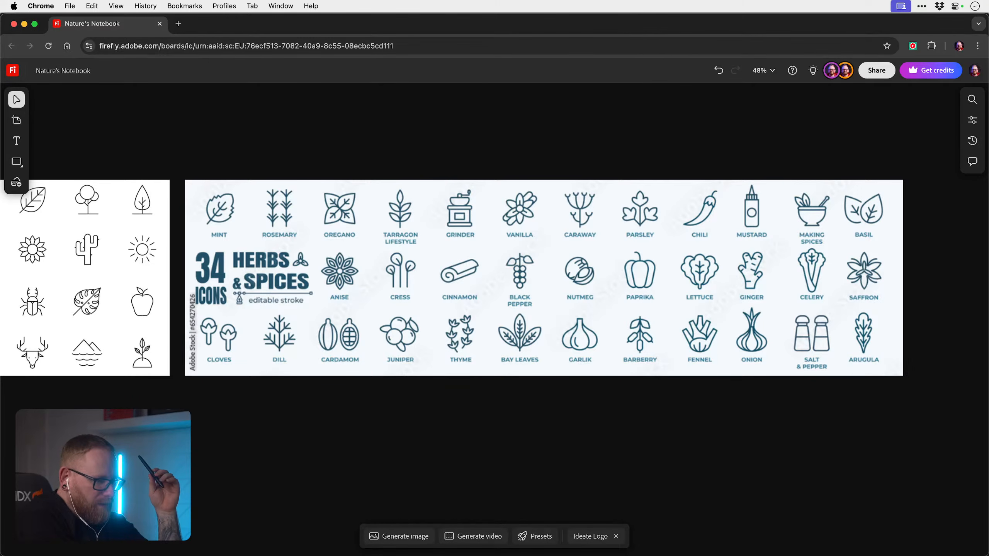
- Switch to Stream.ai in Illustrator, deselect the lower N, and review the stacked Natures Notebook lettering and the spare Natures word
key("super+Tab")
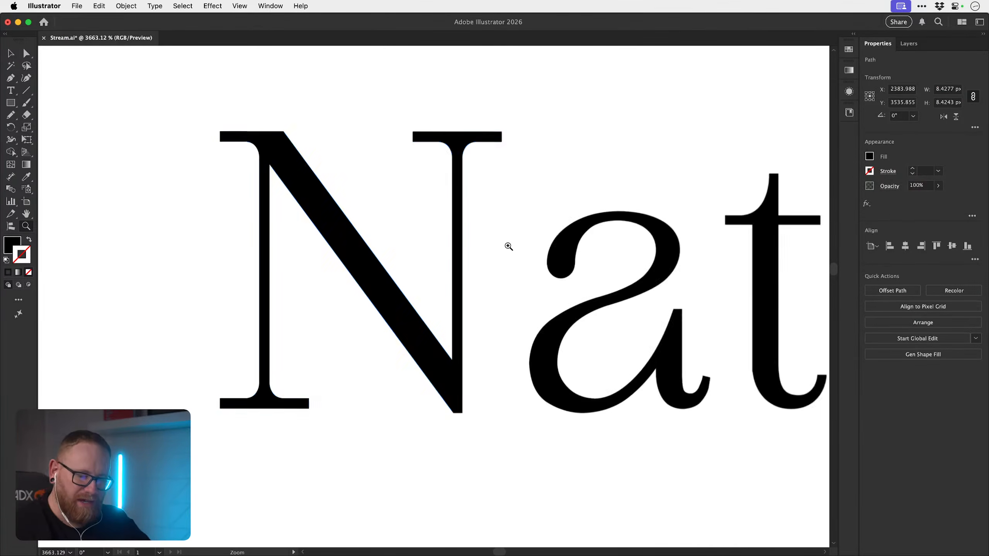
left_click(507, 247)
left_click_drag(514, 300, 389, 281)
left_click_drag(548, 308, 448, 241)
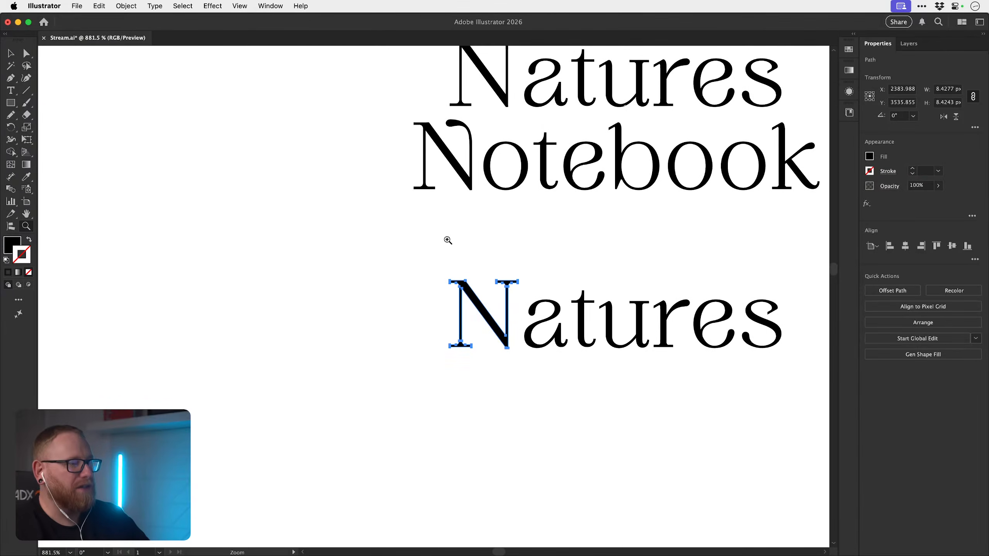
mouse_move(567, 326)
left_mouse_down()
mouse_move(521, 332)
mouse_move(499, 346)
mouse_move(516, 316)
mouse_move(567, 309)
left_mouse_up()
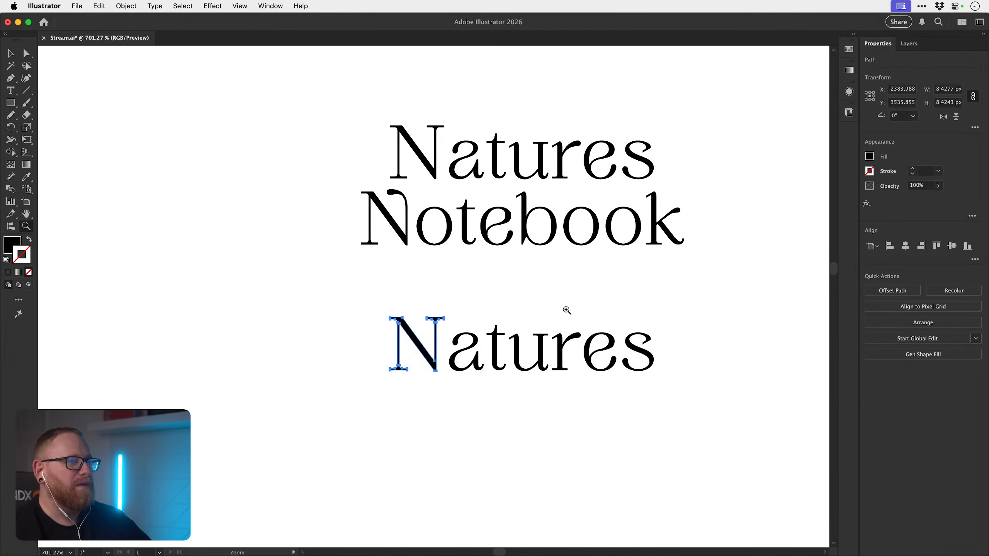
key("v")
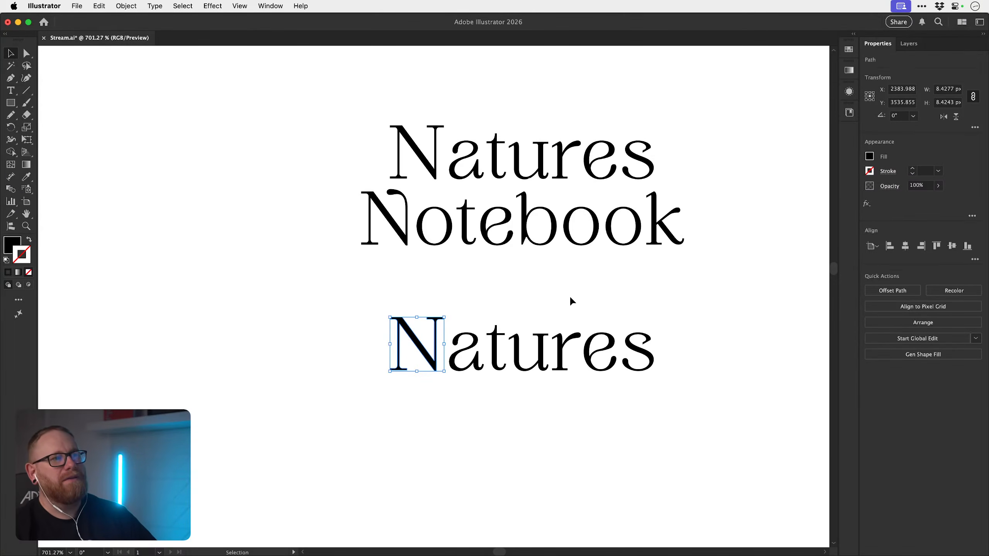
left_click(457, 299)
key("z")
left_click_drag(402, 346, 454, 341)
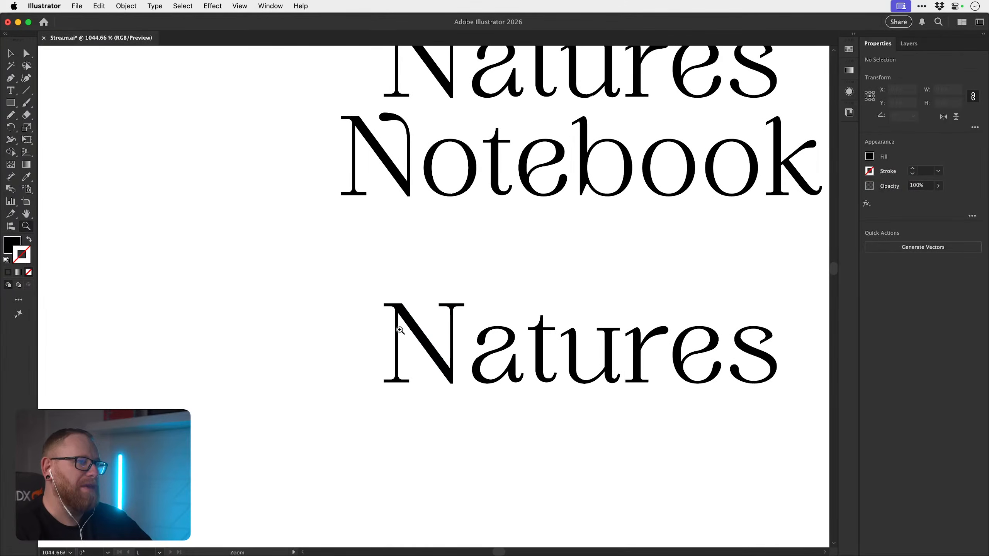
scroll(583, 351, "right", 5)
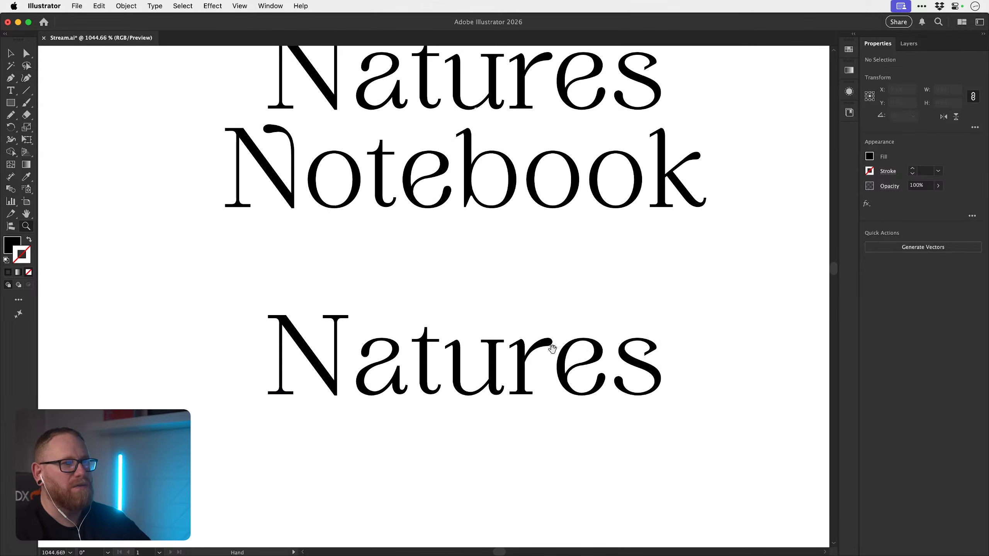
- Delete the spare Natures word below the stacked Natures Notebook lettering and save the document
key("v")
left_click(493, 362)
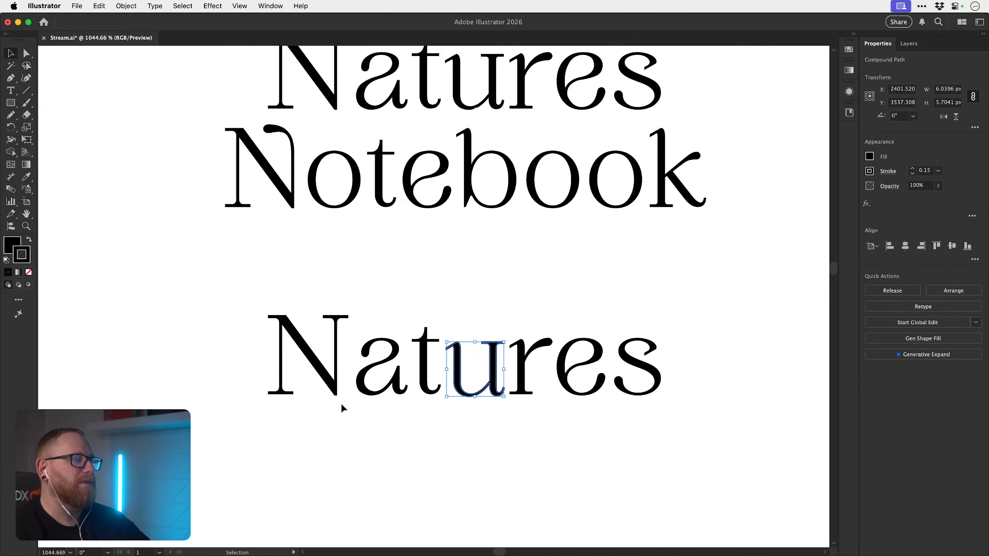
left_click_drag(269, 444, 661, 325)
key("Delete")
left_click(514, 296)
scroll(483, 351, "up", 5)
key("a")
key("super+s")
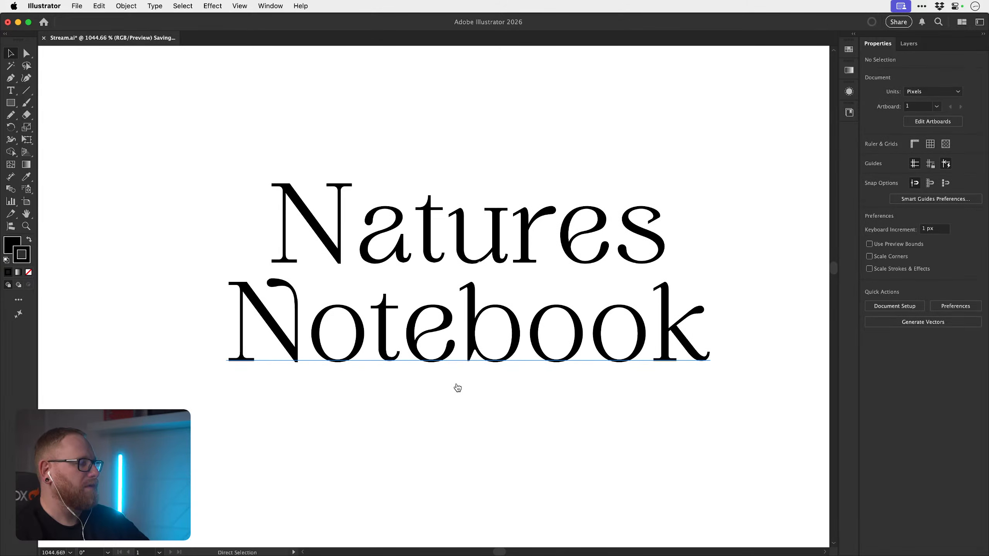
- Check the herbs and spices icon sheet on the Firefly board in Chrome and return to Stream.psd in Photoshop
key("super+Tab")
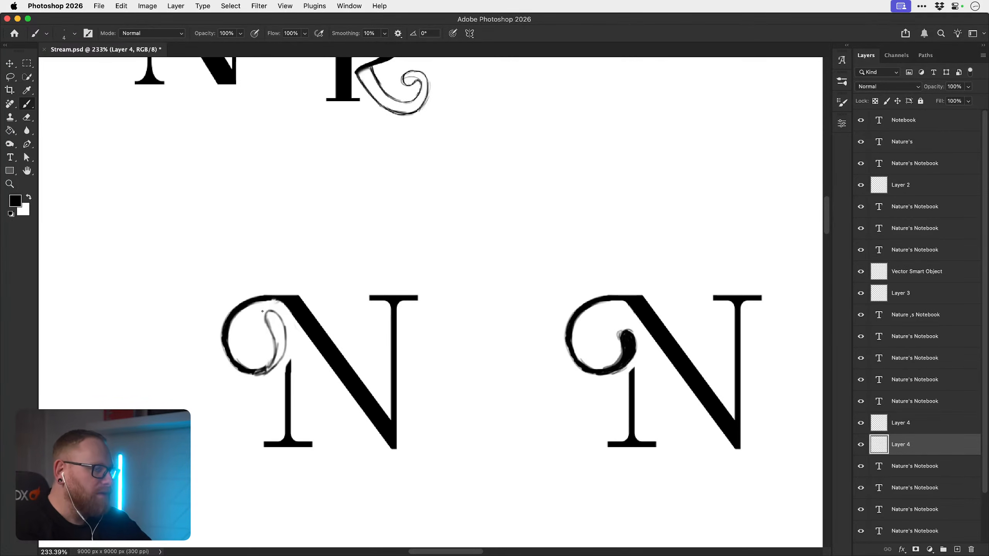
key("super+Tab")
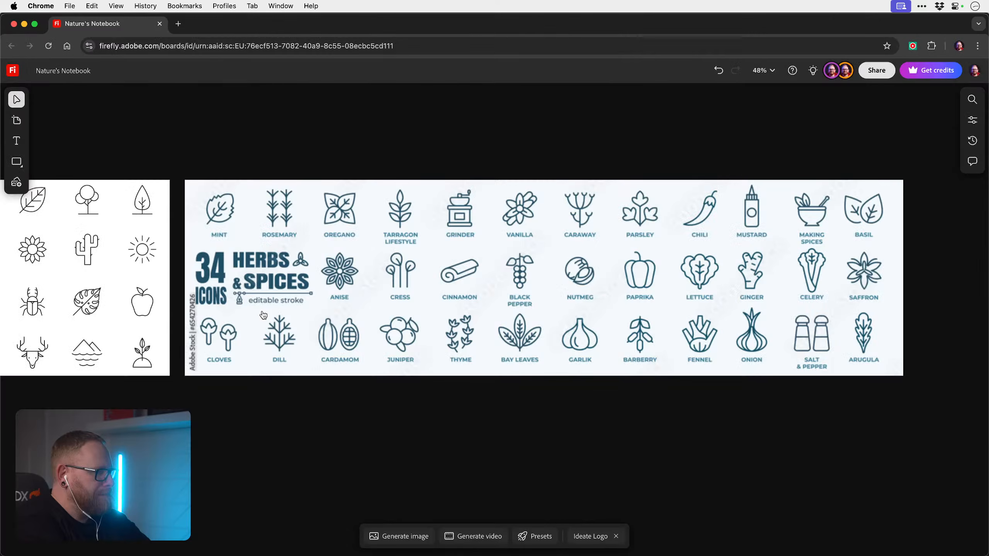
left_click(214, 46)
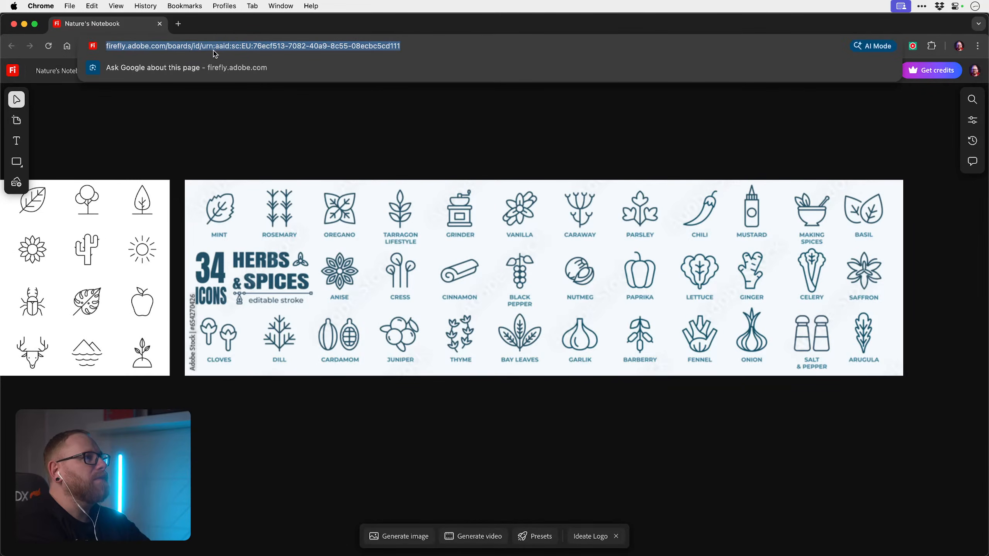
key("super+Tab")
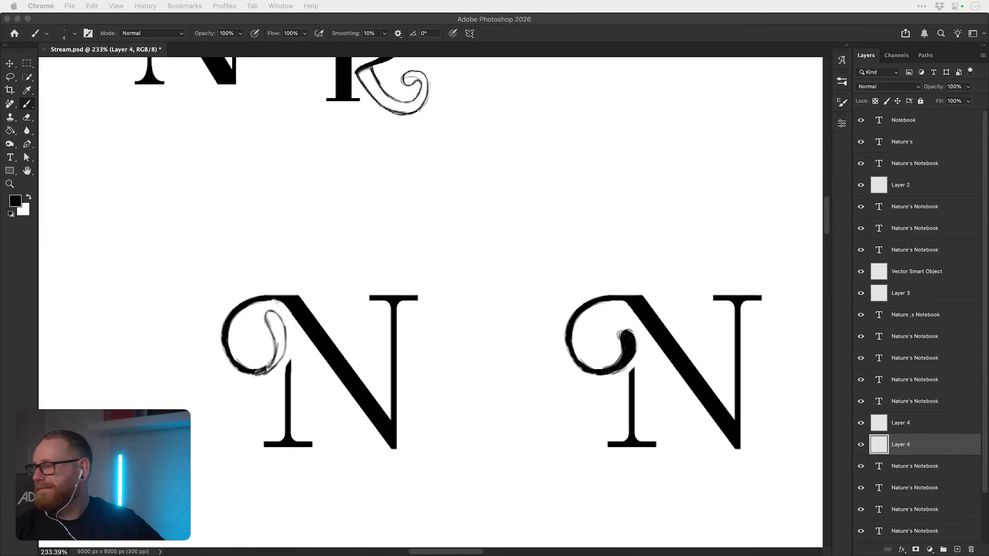
key("super+Tab")
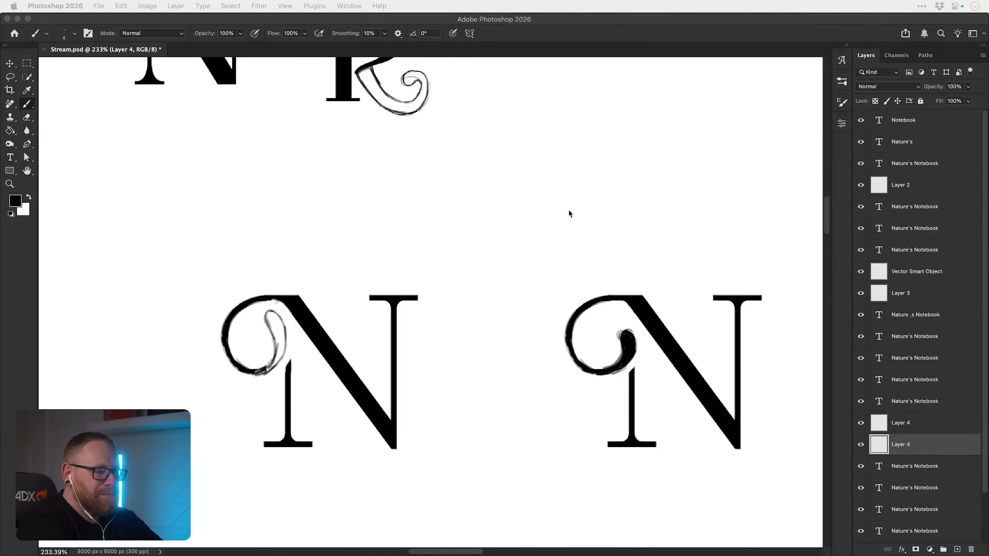
left_click(575, 229)
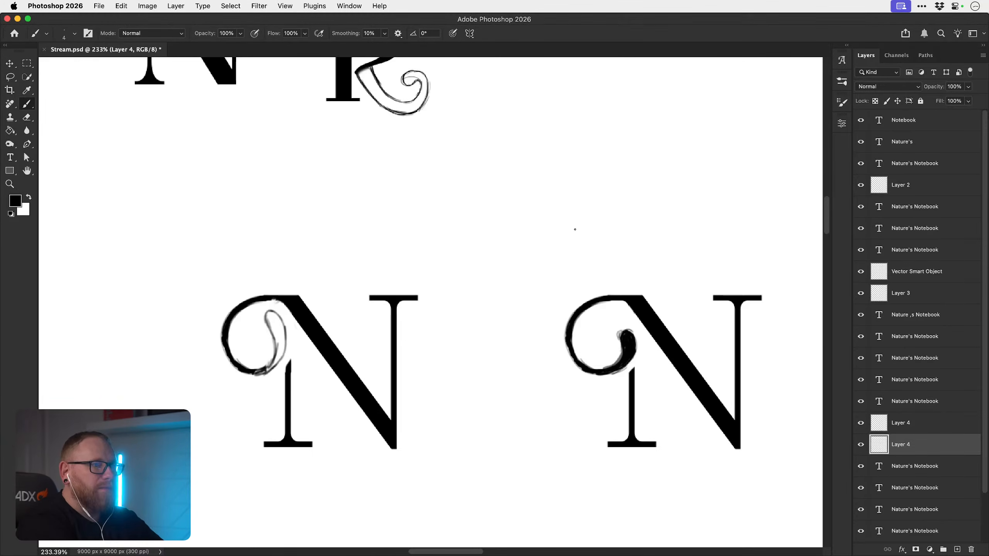
- Paste the herbs and spices icon sheet into Stream.psd, scale it down, and place it beside the N and k flourish sketches
key("super+minus")
key("super+minus")
key("super+minus")
key("super+minus")
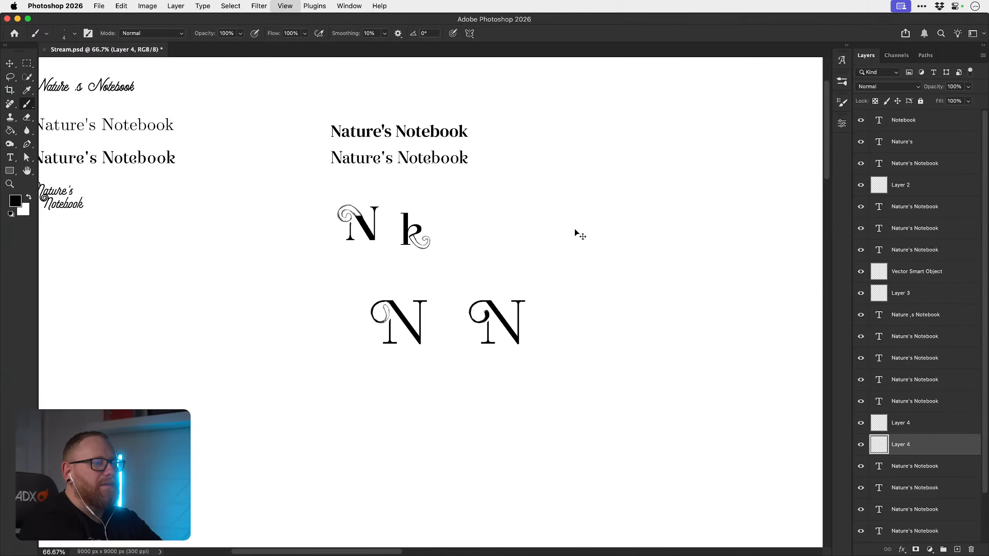
key("v")
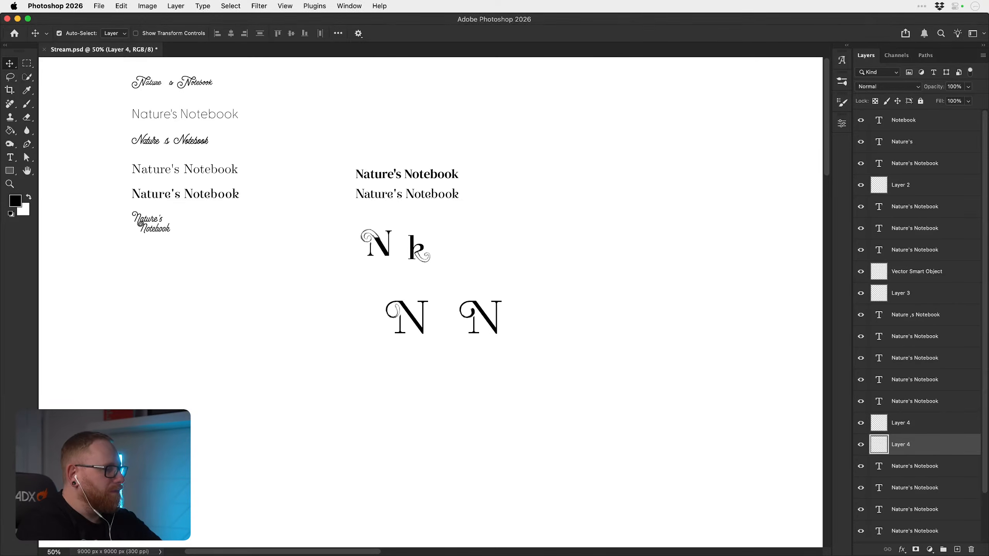
key("super+v")
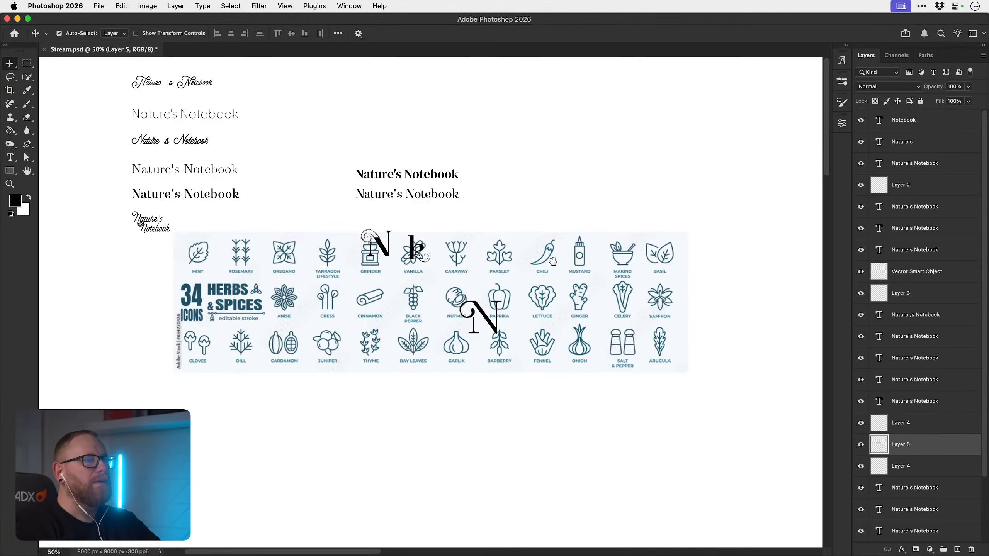
left_click_drag(622, 260, 542, 276)
key("super+t")
left_click_drag(455, 315, 574, 289)
key("Return")
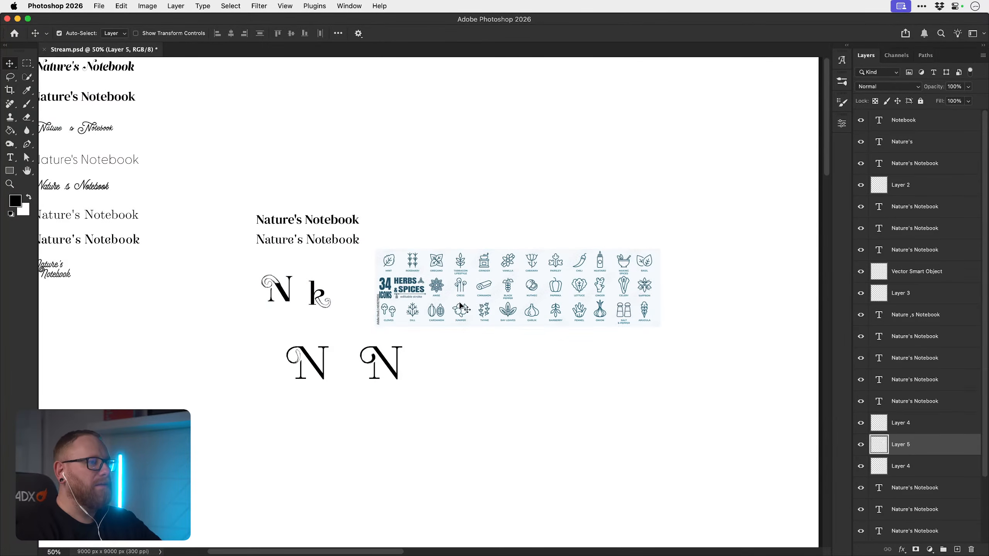
- Duplicate the layer of the N with the outlined leaf flourish and place the copy directly below the original
left_click(314, 361)
key("z")
left_click_drag(287, 355, 406, 357)
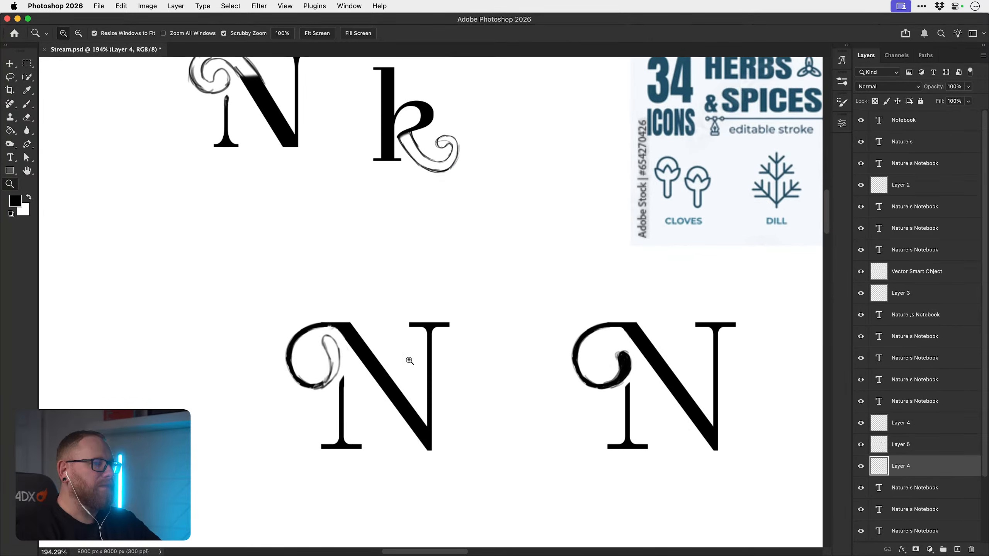
key("b")
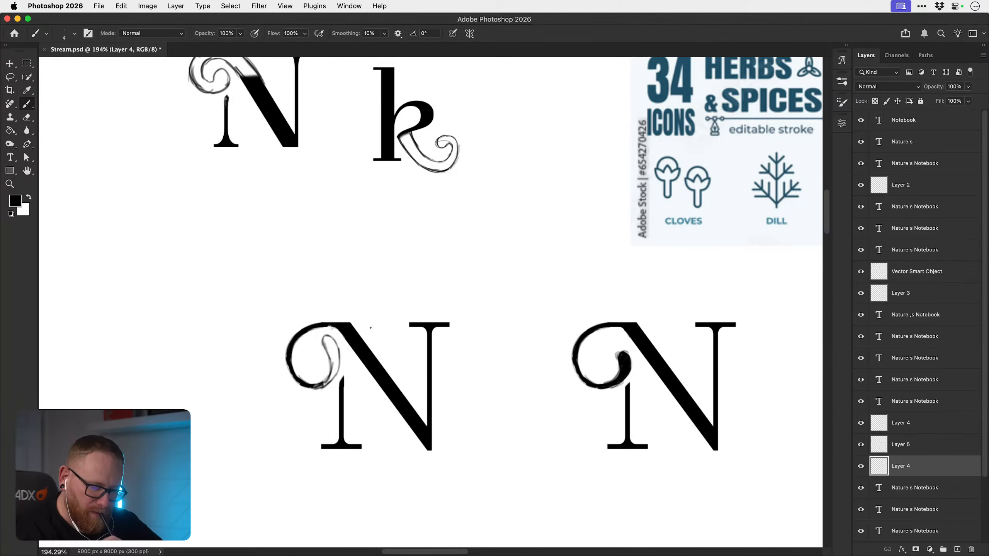
scroll(370, 328, "down", 3)
key("v")
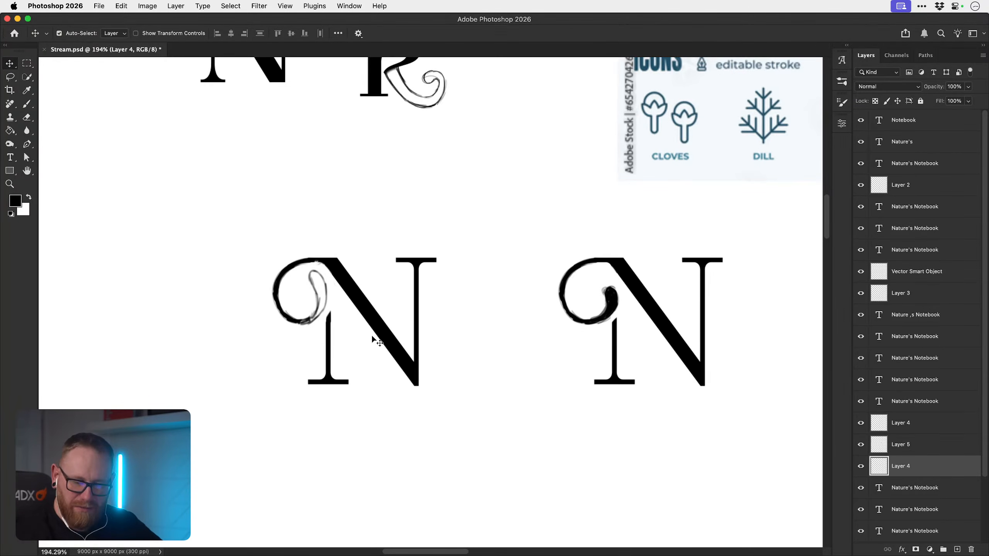
key("super+j")
mouse_move(388, 340)
left_mouse_down()
mouse_move(392, 258)
mouse_move(412, 440)
mouse_move(404, 361)
mouse_move(406, 411)
left_mouse_up()
- Erase the inner leaf and outer curl of the duplicated N's flourish, keeping a short stub at its upper serif
key("e")
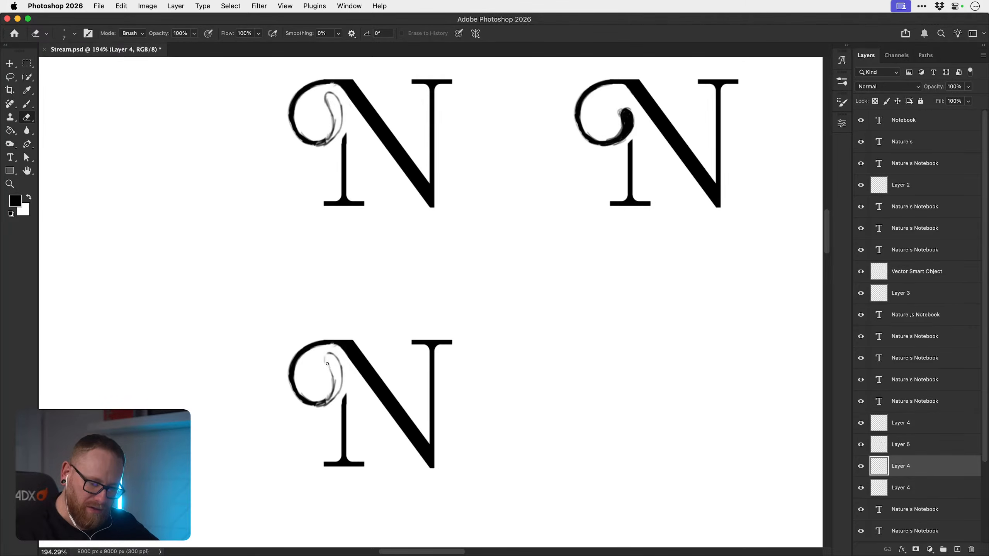
mouse_move(327, 364)
left_mouse_down()
mouse_move(324, 356)
mouse_move(342, 370)
mouse_move(332, 401)
mouse_move(342, 377)
mouse_move(324, 406)
mouse_move(325, 347)
left_mouse_up()
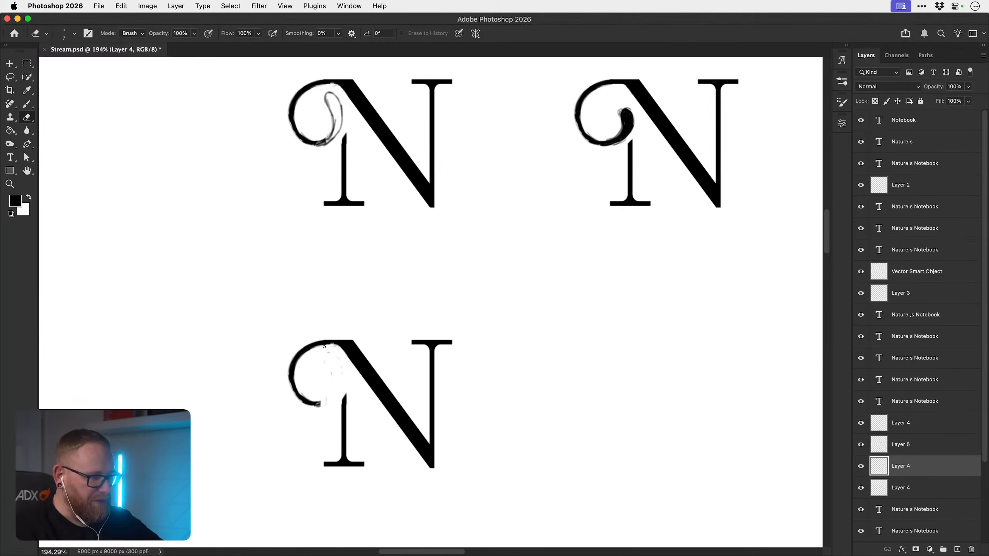
mouse_move(289, 403)
left_mouse_down()
mouse_move(296, 349)
mouse_move(309, 417)
mouse_move(311, 365)
mouse_move(304, 361)
mouse_move(321, 423)
mouse_move(319, 403)
left_mouse_up()
left_click_drag(308, 351, 311, 345)
- Try sketching an angled closed book with a teardrop leaf shape over it, beside the duplicated N
key("b")
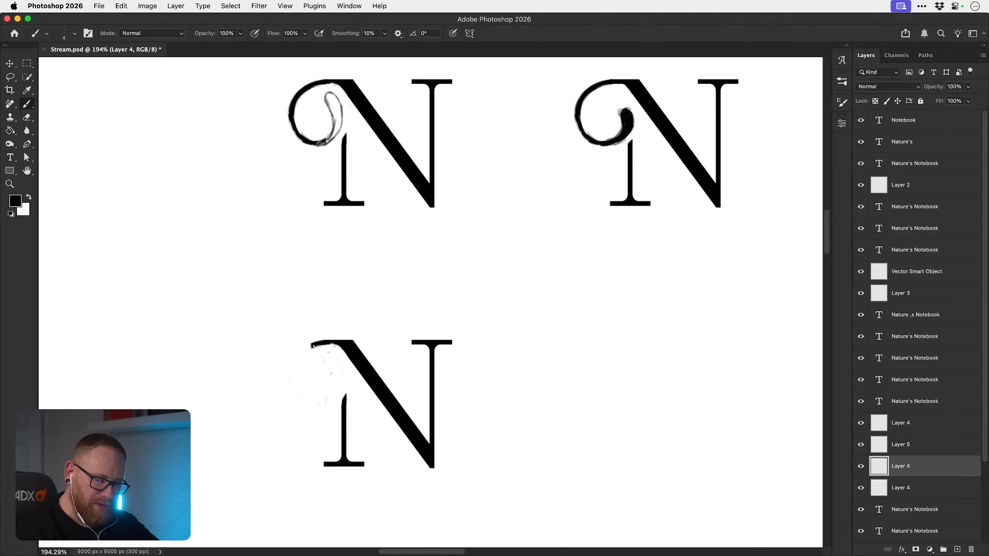
mouse_move(138, 299)
left_mouse_down()
mouse_move(182, 335)
mouse_move(168, 270)
mouse_move(201, 305)
left_mouse_up()
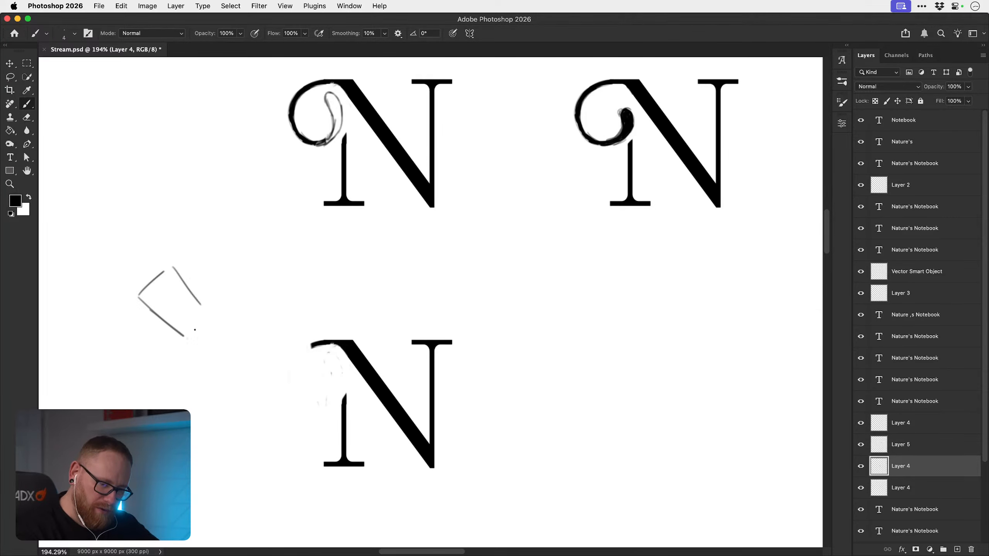
left_click_drag(188, 339, 211, 313)
mouse_move(137, 299)
left_mouse_down()
mouse_move(167, 342)
mouse_move(211, 328)
left_mouse_up()
left_click_drag(208, 325, 209, 342)
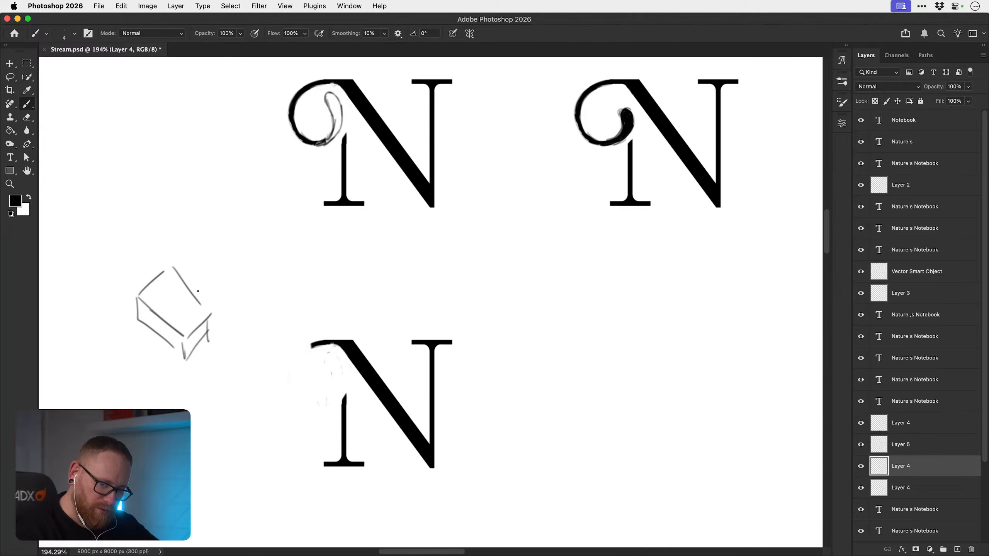
mouse_move(172, 292)
left_mouse_down()
mouse_move(178, 250)
mouse_move(195, 280)
mouse_move(171, 311)
left_mouse_up()
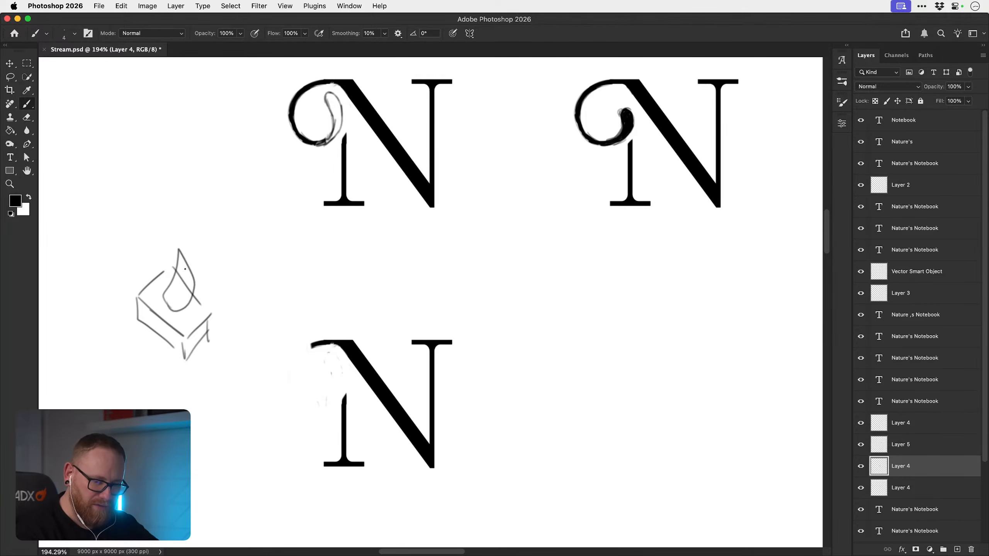
- Undo all the brush strokes of the angled book and teardrop sketch
key("super+z")
key("super+z")
key("super+z")
key("super+z")
key("super+z")
key("super+z")
key("super+z")
key("super+z")
key("super+z")
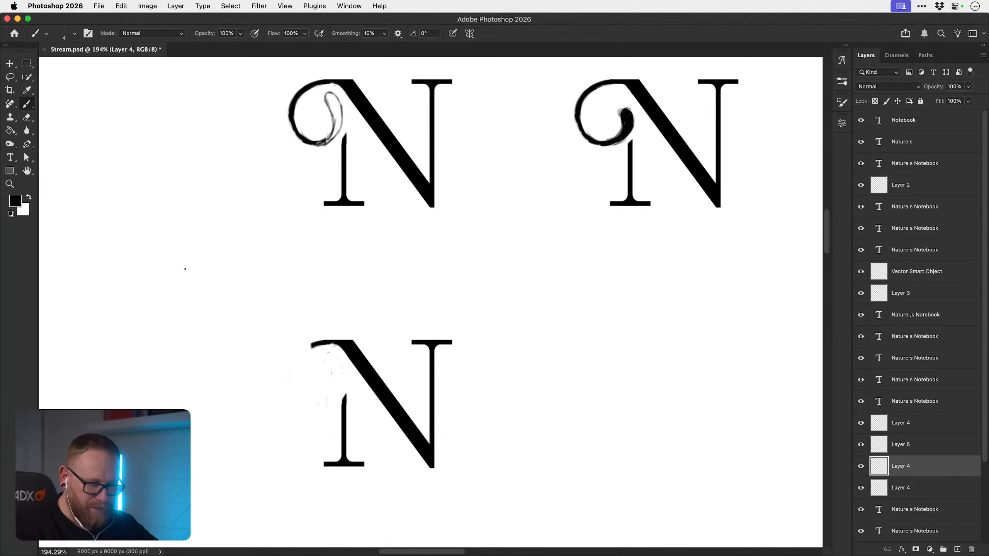
- Try sketching an upright notebook outline with a curved lower edge and inner marks beside the duplicated N
mouse_move(168, 277)
left_mouse_down()
mouse_move(168, 360)
mouse_move(227, 287)
mouse_move(226, 351)
mouse_move(214, 366)
mouse_move(227, 339)
left_mouse_up()
mouse_move(174, 277)
left_mouse_down()
mouse_move(218, 362)
mouse_move(220, 329)
mouse_move(225, 369)
left_mouse_up()
mouse_move(179, 295)
left_mouse_down()
mouse_move(217, 356)
mouse_move(184, 332)
left_mouse_up()
mouse_move(194, 325)
left_mouse_down()
mouse_move(177, 310)
mouse_move(197, 306)
left_mouse_up()
left_click_drag(210, 346, 217, 327)
- Undo all the brush strokes of the upright notebook sketch
key("super+z")
key("super+z")
key("super+z")
key("super+z")
key("super+z")
key("super+z")
key("super+z")
key("super+z")
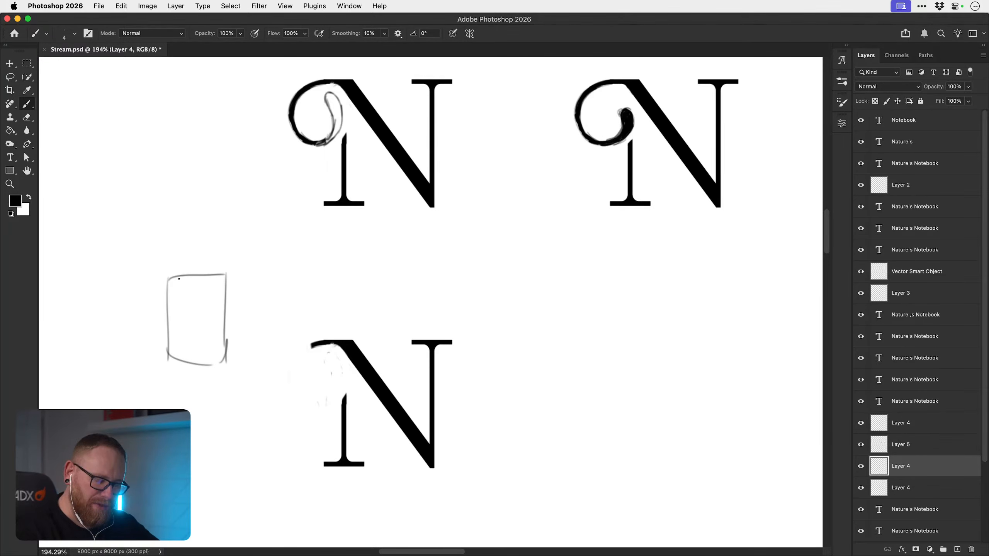
key("super+z")
key("super+z")
key("super+z")
key("super+z")
key("super+z")
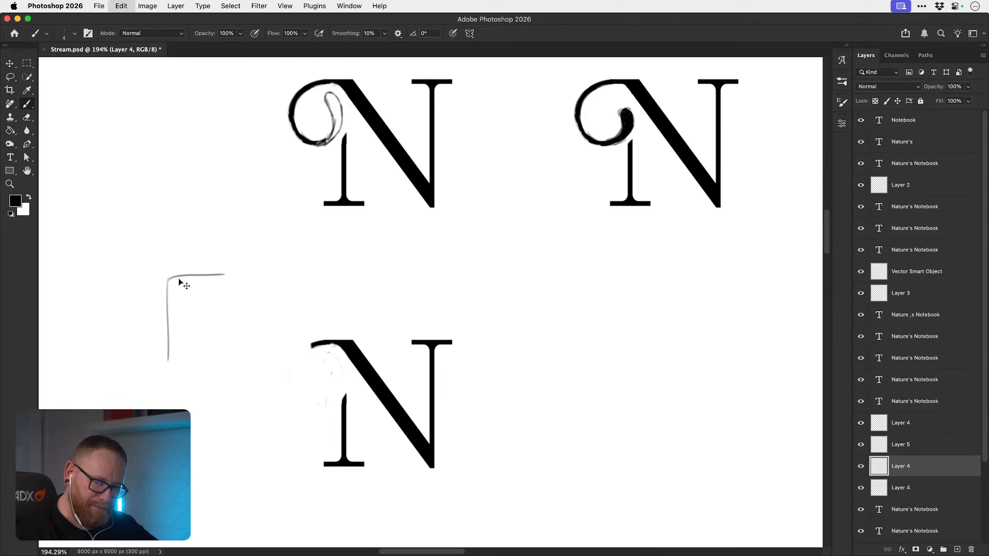
- Erase the remaining flourish stub and stray specks around the duplicated N's upper serif
left_click_drag(446, 375, 415, 344)
key("e")
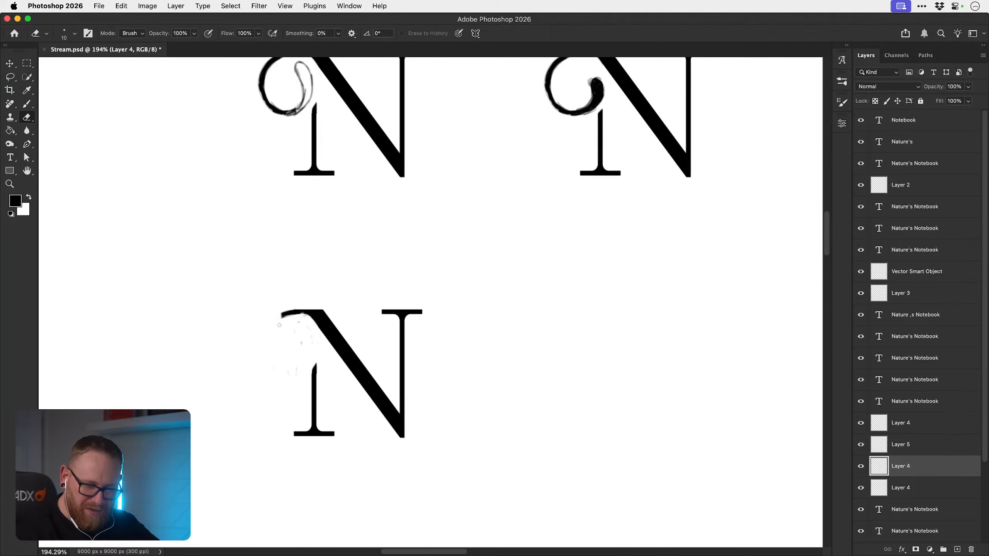
mouse_move(290, 357)
left_mouse_down()
mouse_move(291, 312)
mouse_move(289, 349)
left_mouse_up()
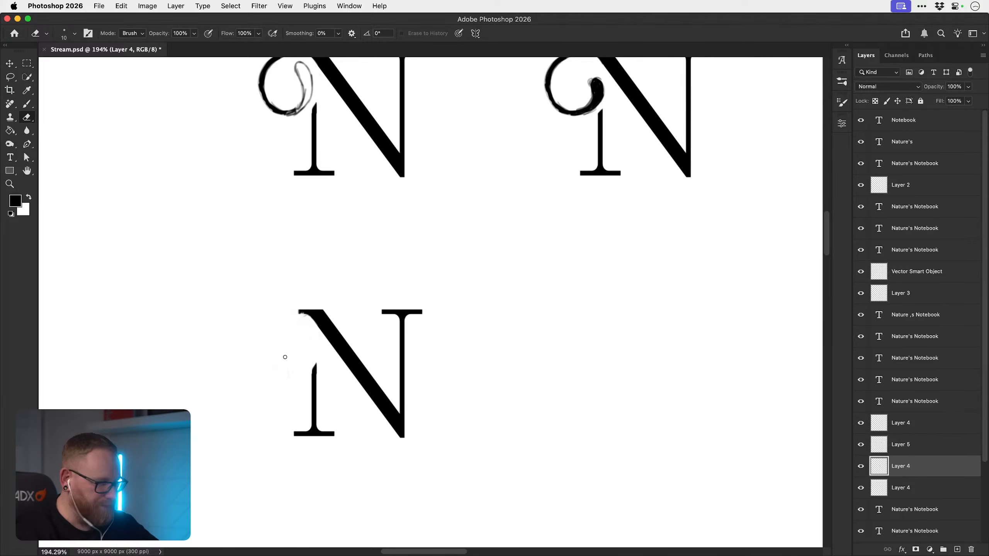
- Sketch a front view of an open book with a central spine and curved page edges beside the duplicated N
key("b")
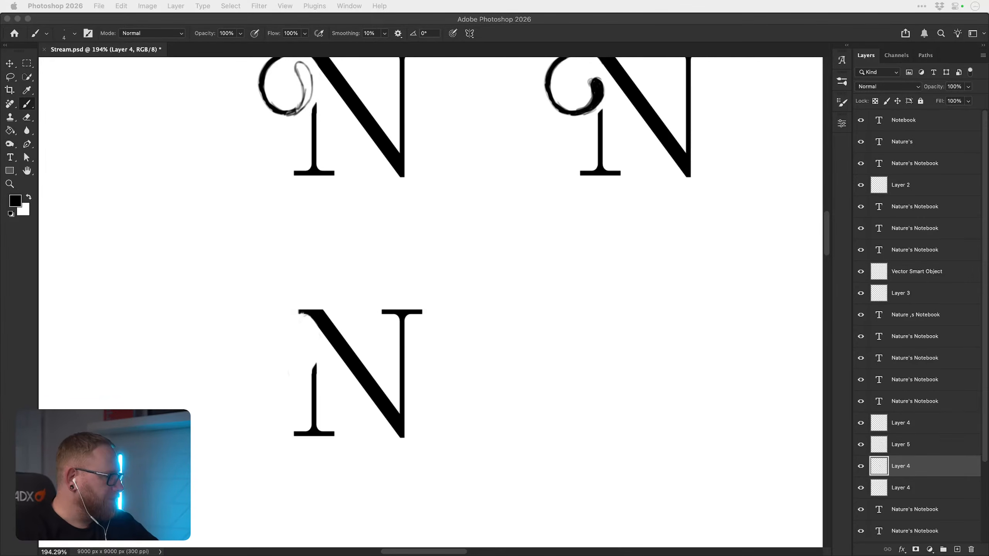
scroll(492, 360, "left", 5)
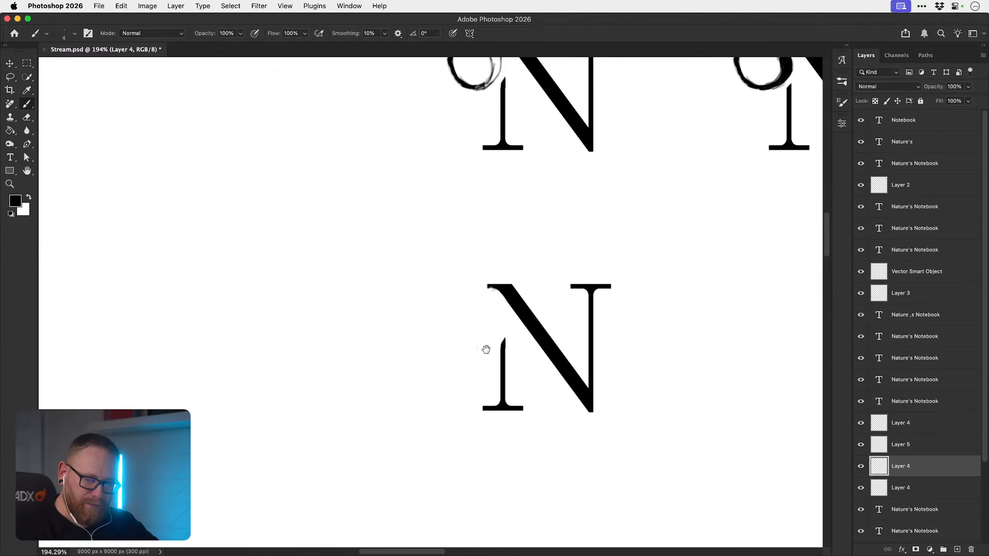
left_click(264, 329, "shift")
left_click_drag(264, 328, 311, 292)
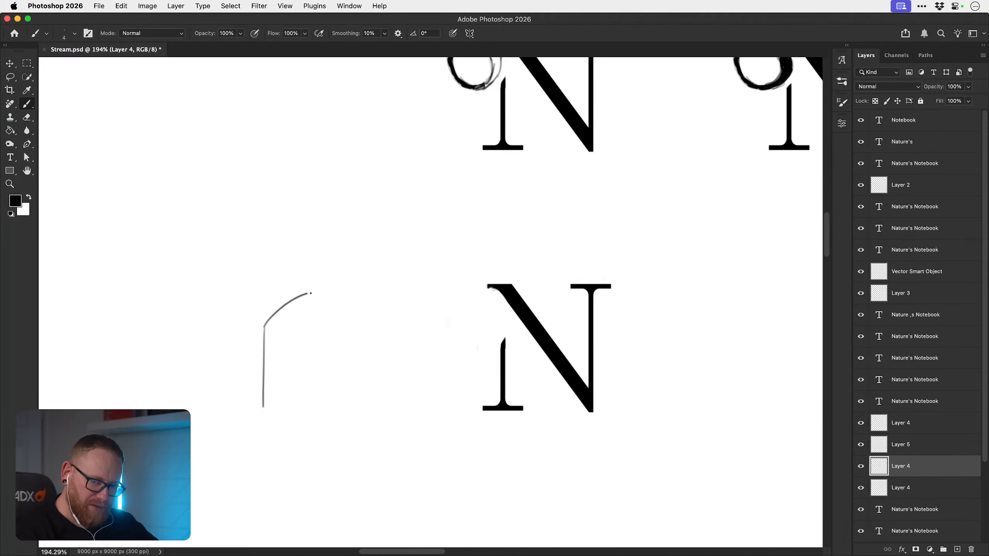
left_click_drag(312, 333, 310, 361)
left_click_drag(265, 412, 303, 370)
mouse_move(263, 329)
left_mouse_down()
mouse_move(205, 301)
mouse_move(207, 391)
mouse_move(269, 423)
mouse_move(498, 430)
left_mouse_up()
- Sketch a side view of an open book lying flat, with curved pages fanning up from its spine, below the N
scroll(395, 426, "down", 3)
mouse_move(403, 426)
left_mouse_down()
mouse_move(329, 395)
mouse_move(372, 377)
left_mouse_up()
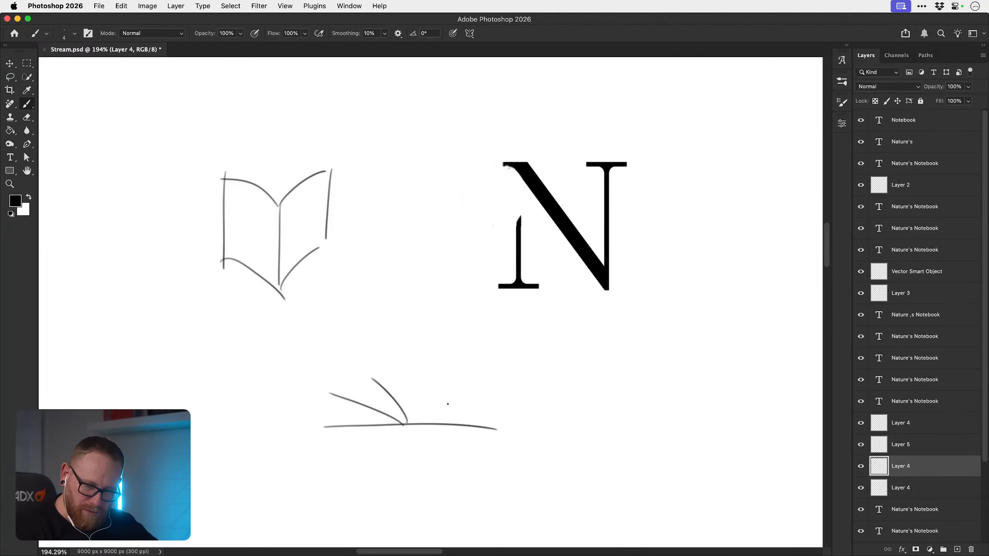
key("super+z")
key("super+z")
mouse_move(399, 425)
left_mouse_down()
mouse_move(333, 408)
mouse_move(351, 374)
left_mouse_up()
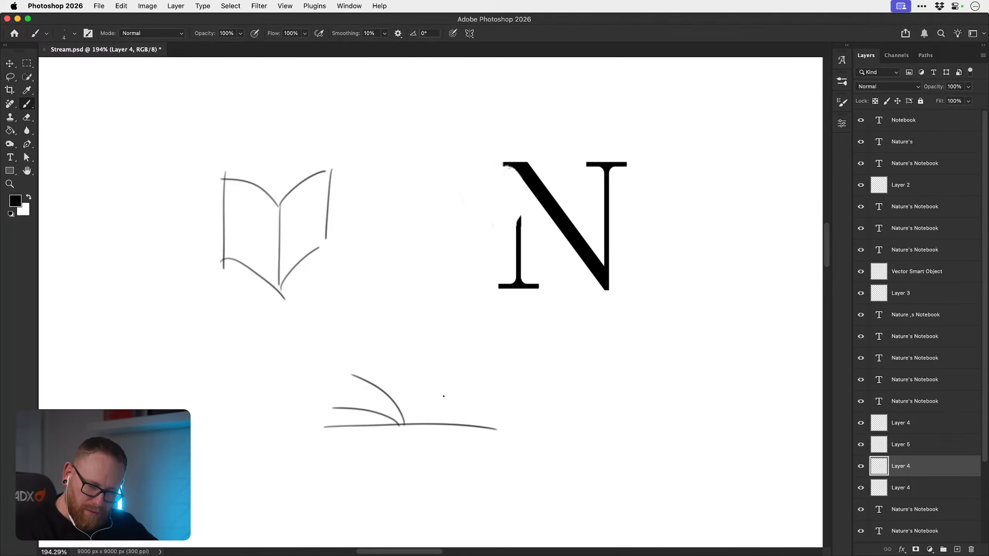
mouse_move(404, 426)
left_mouse_down()
mouse_move(479, 426)
mouse_move(428, 416)
mouse_move(479, 416)
mouse_move(395, 376)
mouse_move(382, 356)
left_mouse_up()
left_click_drag(507, 404, 471, 451)
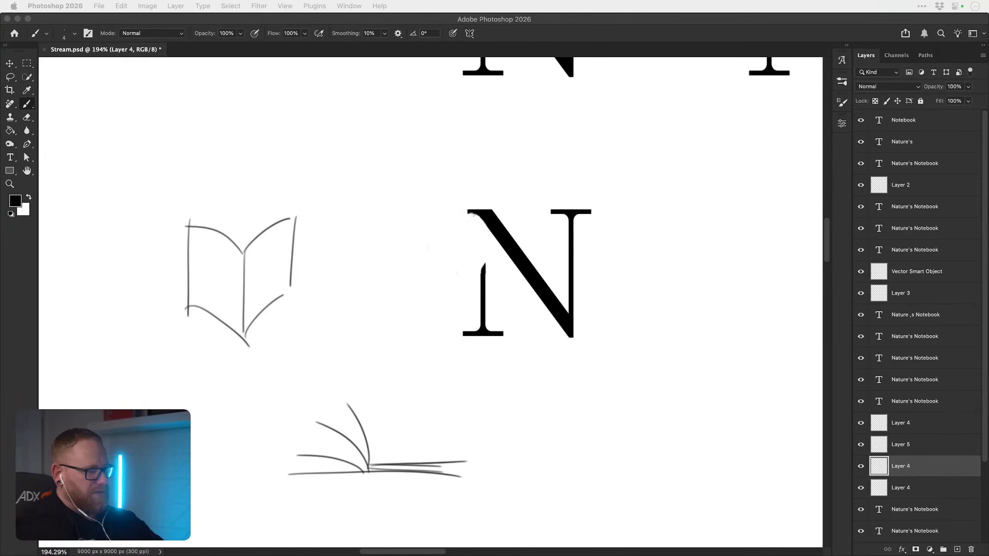
- Paste the black book icon set into the document and place it to the right of the duplicated N
left_click(491, 248)
key("super+v")
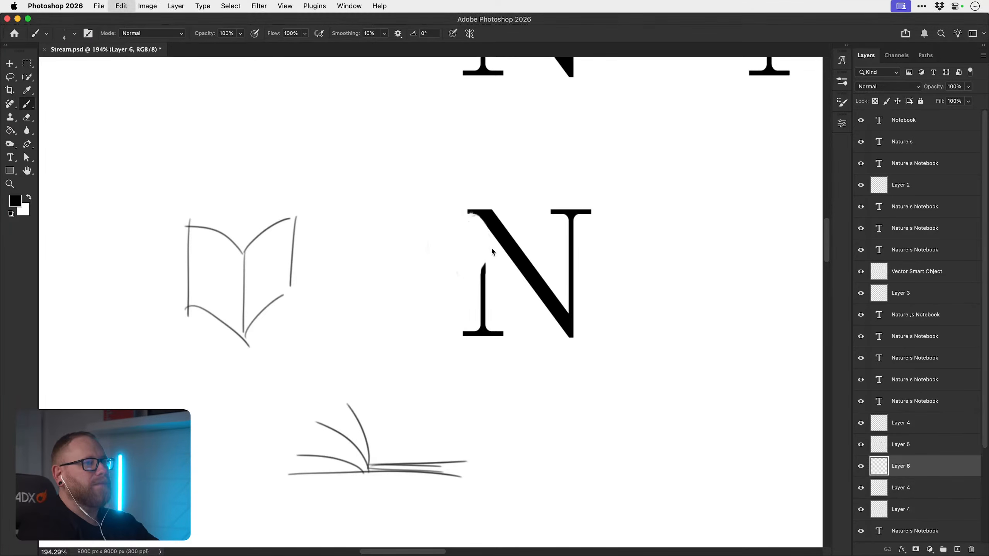
key("v")
left_click_drag(441, 275, 595, 274)
mouse_move(583, 274)
left_mouse_down()
mouse_move(315, 274)
mouse_move(701, 280)
mouse_move(733, 259)
mouse_move(591, 267)
left_mouse_up()
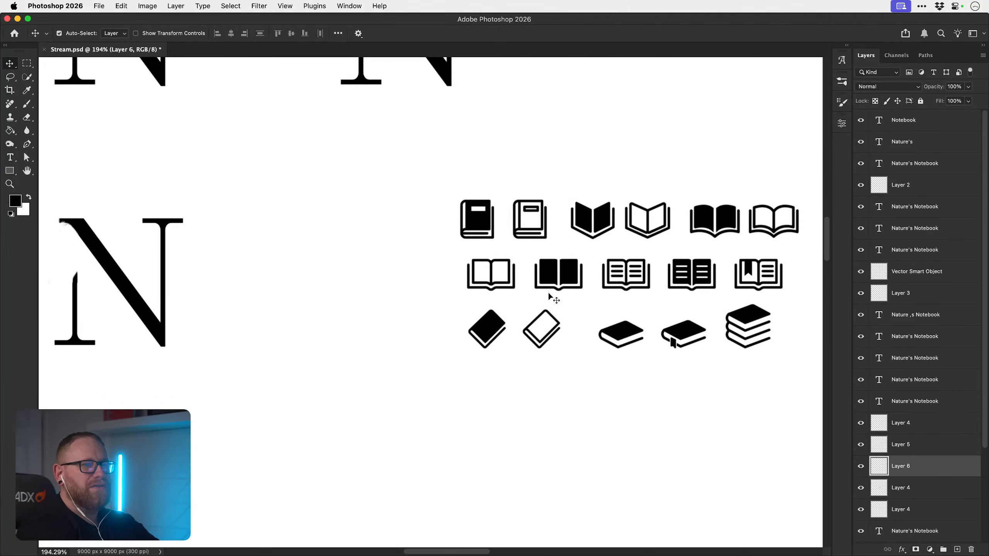
left_click_drag(549, 297, 631, 273)
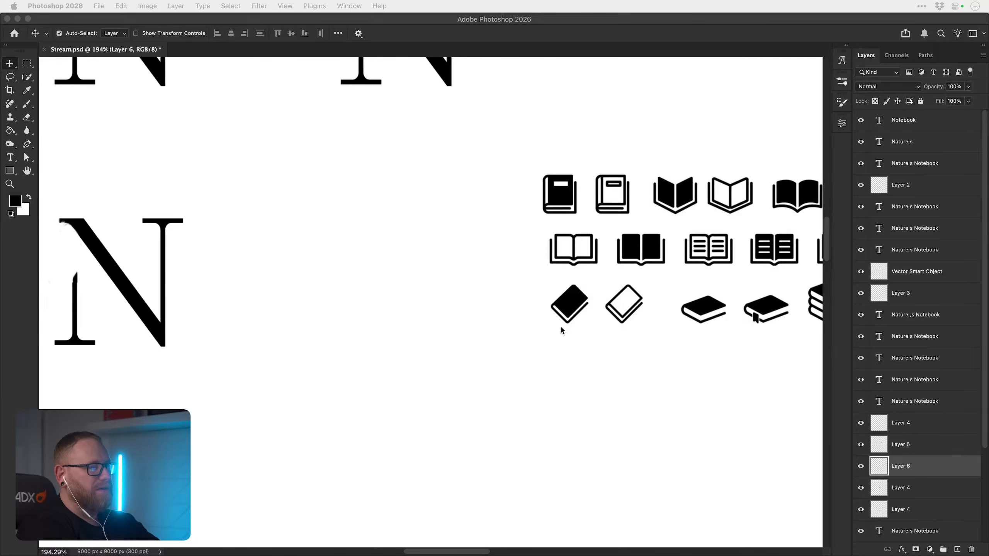
- Paste the dark open book icon with fanned pages, scale it down, and place it below the book icon set
left_click(497, 331)
key("super+v")
left_click_drag(450, 327, 419, 424)
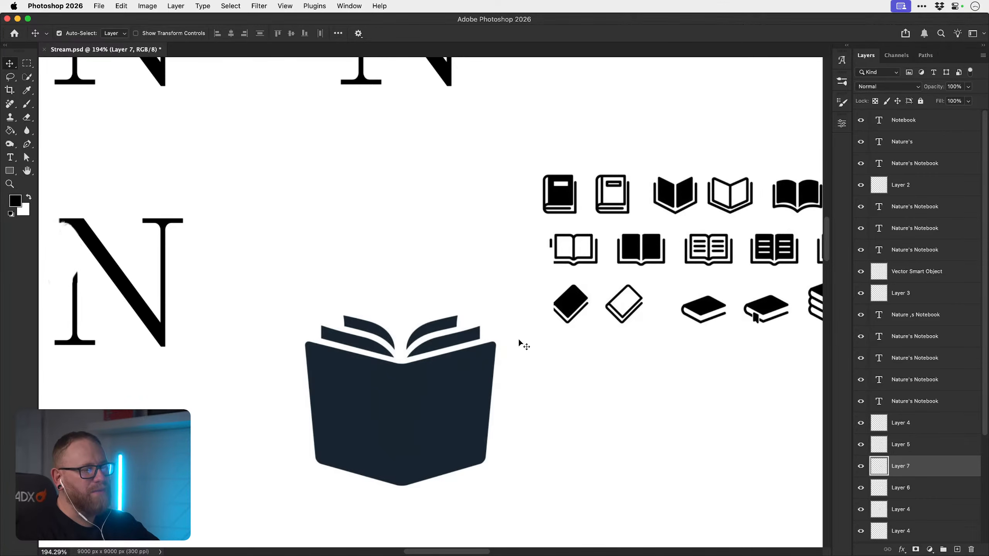
key("super+t")
left_click_drag(554, 248, 486, 319)
left_click_drag(466, 357, 777, 407)
key("Return")
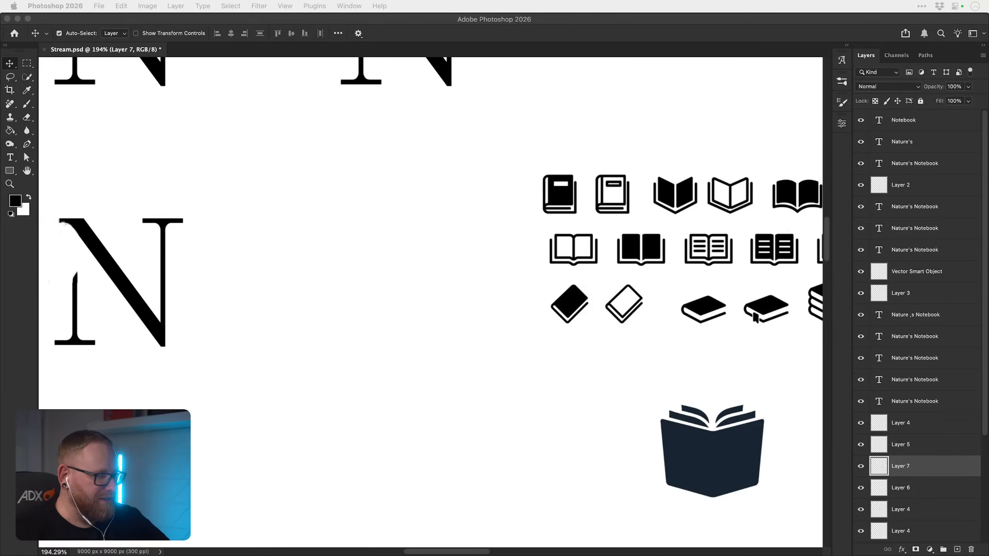
left_click(147, 302)
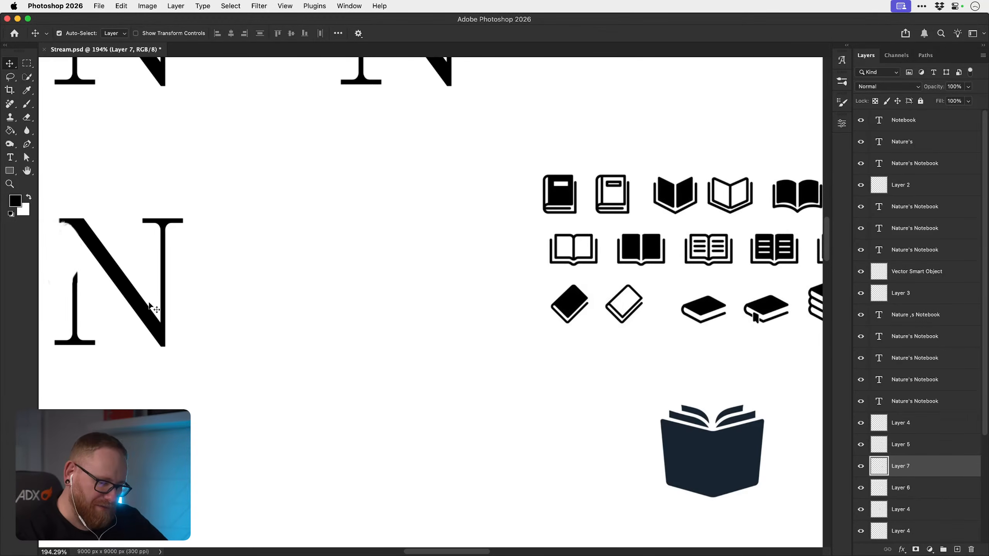
left_click_drag(237, 419, 428, 451)
left_click_drag(347, 433, 366, 457)
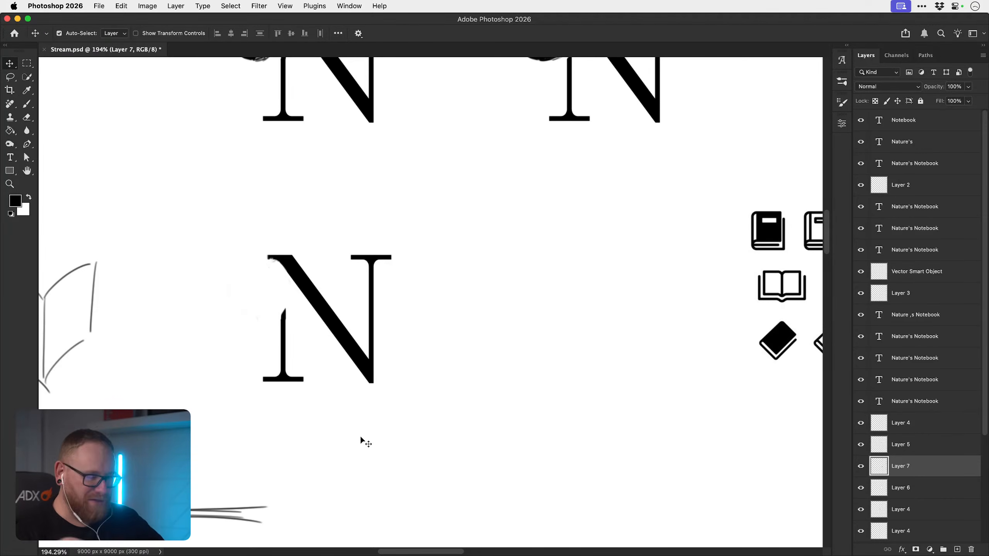
key("b")
left_click_drag(466, 374, 499, 355)
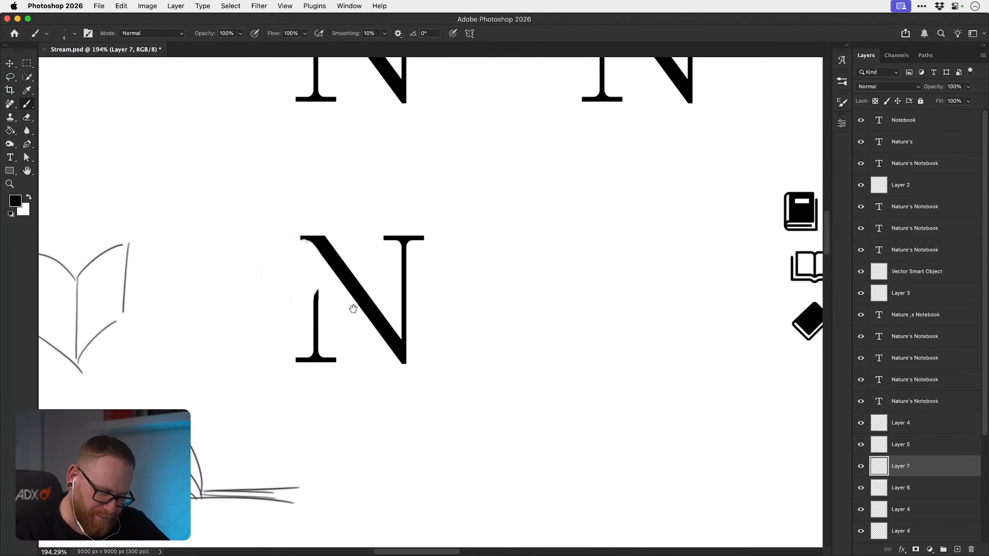
left_click_drag(327, 271, 344, 290)
key("z")
left_click_drag(500, 385, 435, 382)
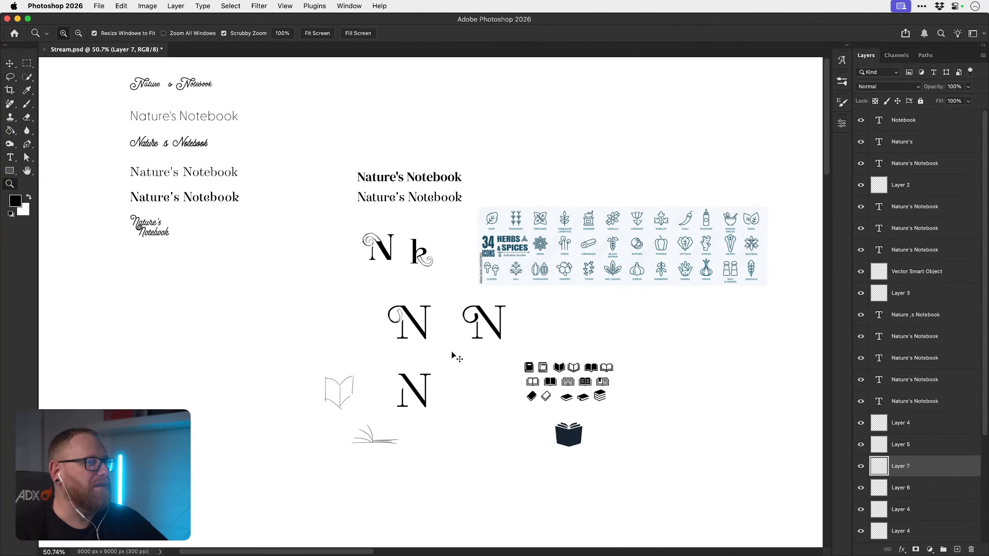
- Switch to Illustrator and examine the stacked Nature's Notebook wordmark variants and the alternate letter shapes above them
key("super+Tab")
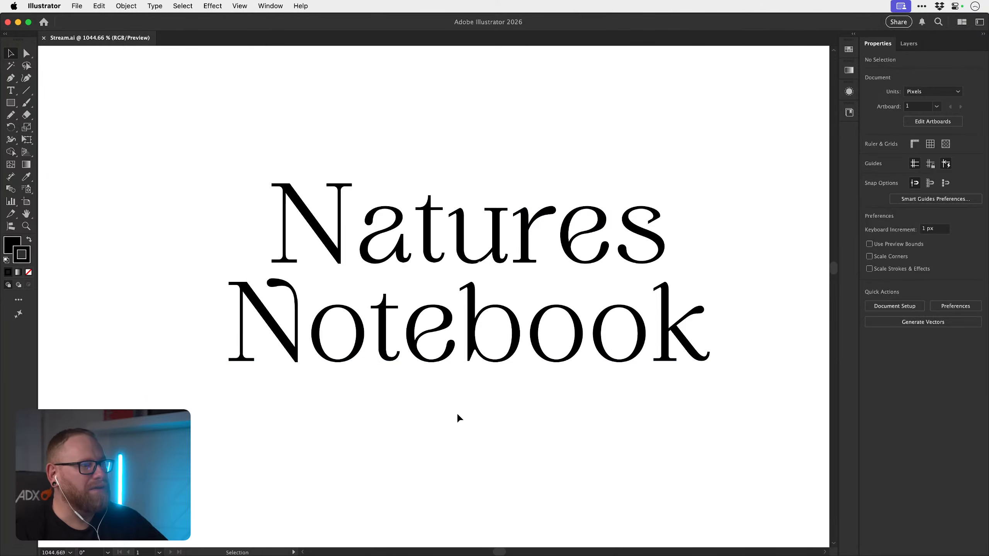
key("z")
left_click_drag(484, 412, 453, 387)
left_click_drag(507, 343, 449, 350)
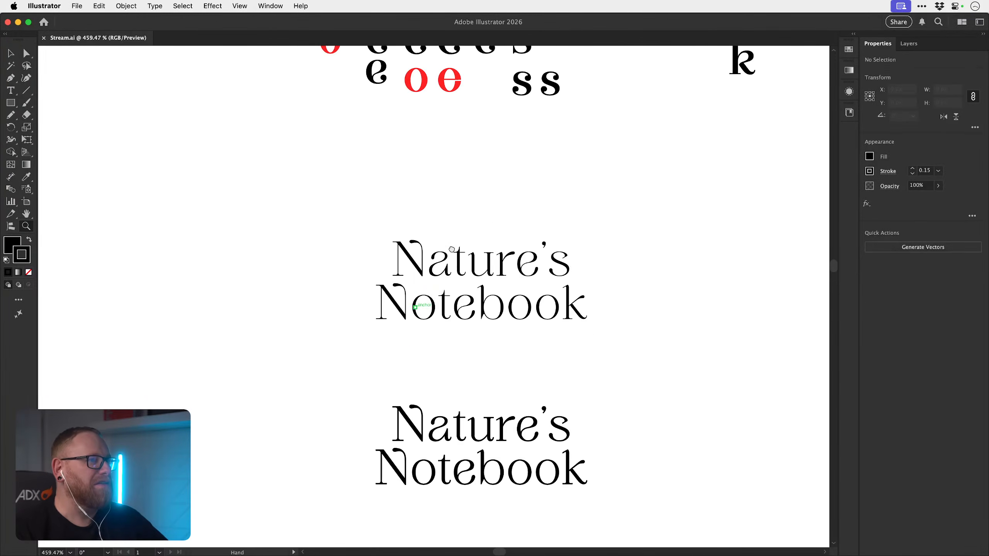
left_click_drag(439, 121, 425, 463)
left_click_drag(513, 393, 506, 174)
left_click_drag(436, 483, 459, 220)
left_click_drag(475, 337, 501, 373)
left_click_drag(505, 535, 477, 338)
left_click_drag(480, 386, 484, 369)
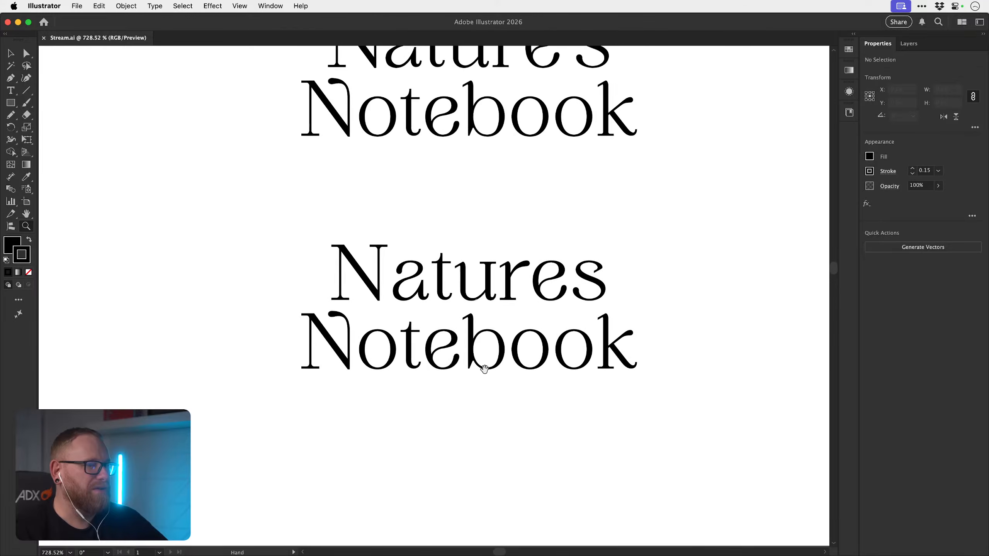
- Delete the "Natures Notebook" wordmark variant that has no apostrophe
left_click_drag(523, 299, 495, 389)
key("v")
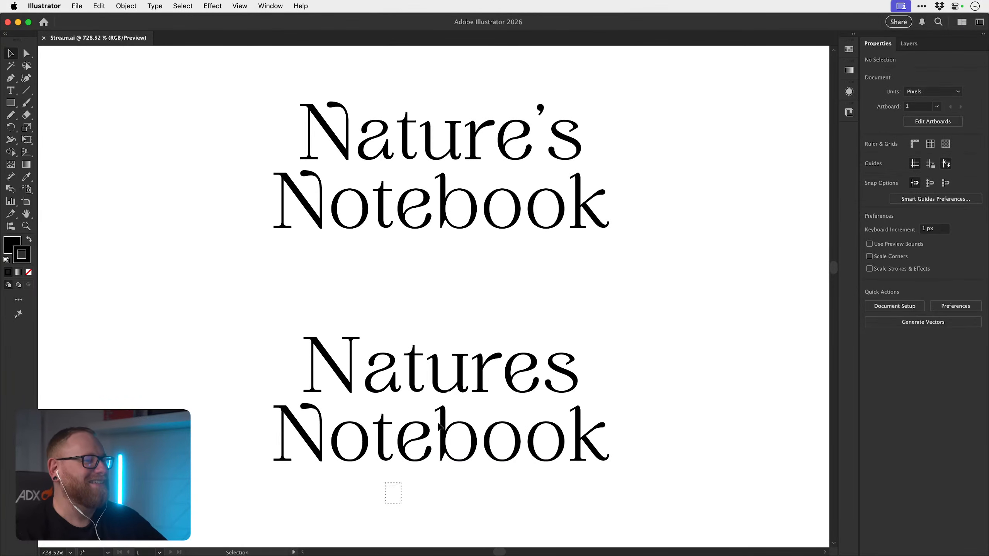
left_click(504, 345)
key("Delete")
scroll(487, 352, "up", 5)
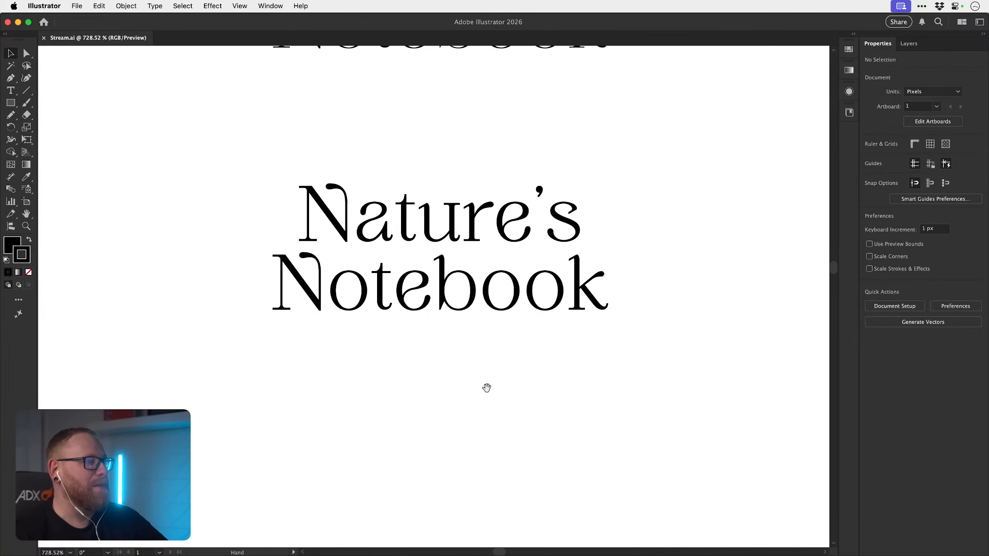
- Switch to Photoshop and paint in the missing upper part of the lower N's left stem with the black brush
key("super+Tab")
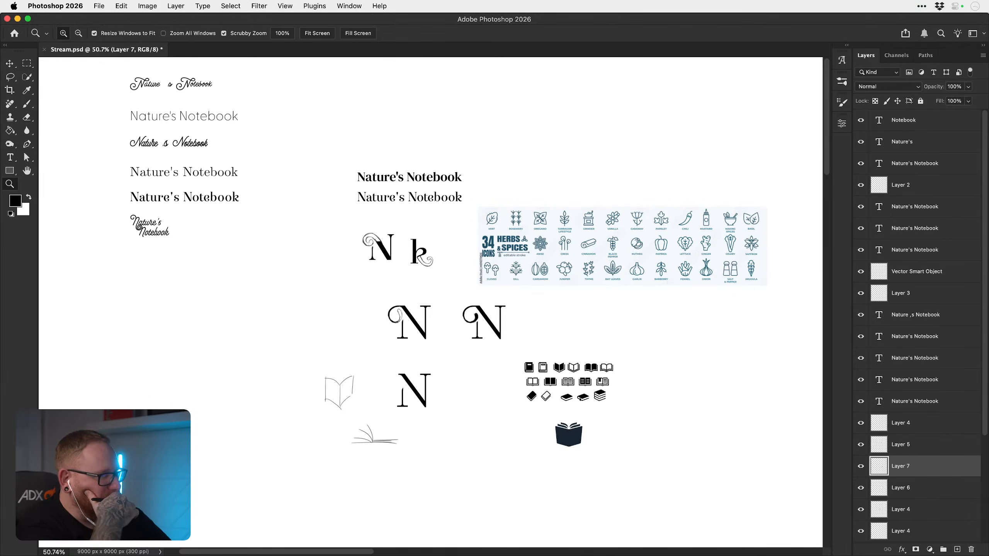
mouse_move(397, 404)
left_mouse_down()
mouse_move(475, 388)
mouse_move(440, 380)
left_mouse_up()
key("b")
left_click_drag(459, 334, 429, 341)
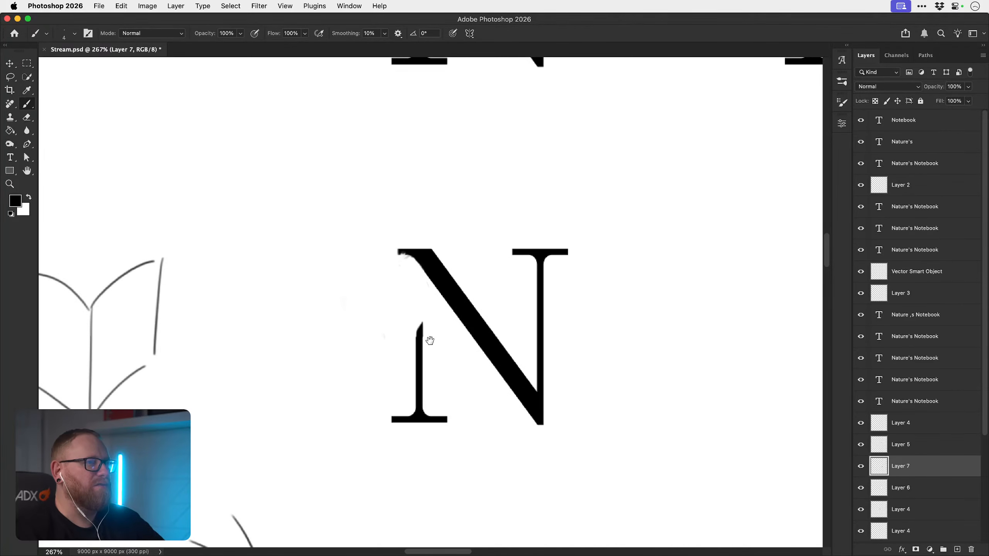
mouse_move(419, 265)
left_mouse_down()
mouse_move(418, 344)
mouse_move(424, 252)
left_mouse_up()
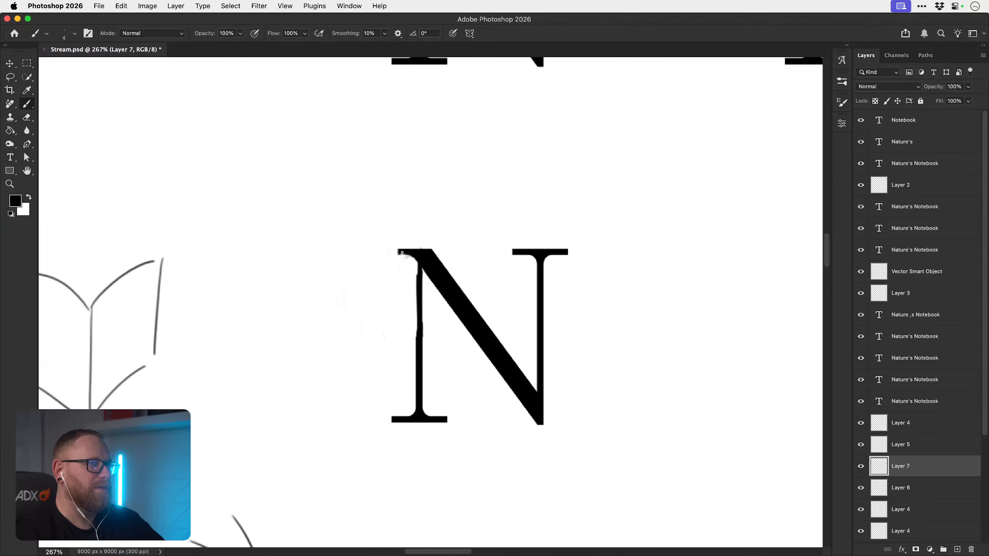
- Add the text "Nature's" in Bevas Regular at 24 pt on the empty canvas below the dark book icon
key("z")
left_click_drag(494, 334, 401, 304)
mouse_move(515, 274)
left_mouse_down()
mouse_move(444, 284)
mouse_move(441, 310)
left_mouse_up()
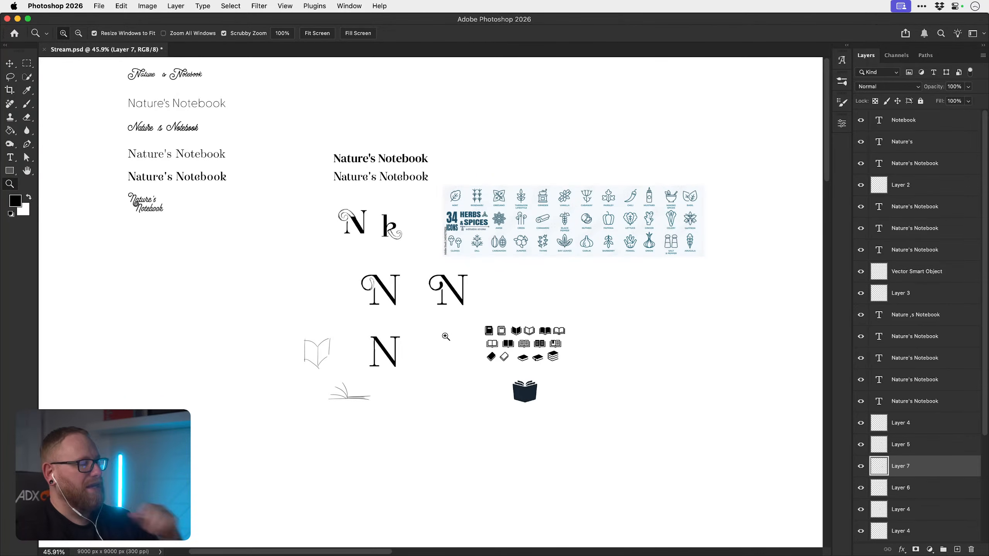
key("t")
left_click(547, 470)
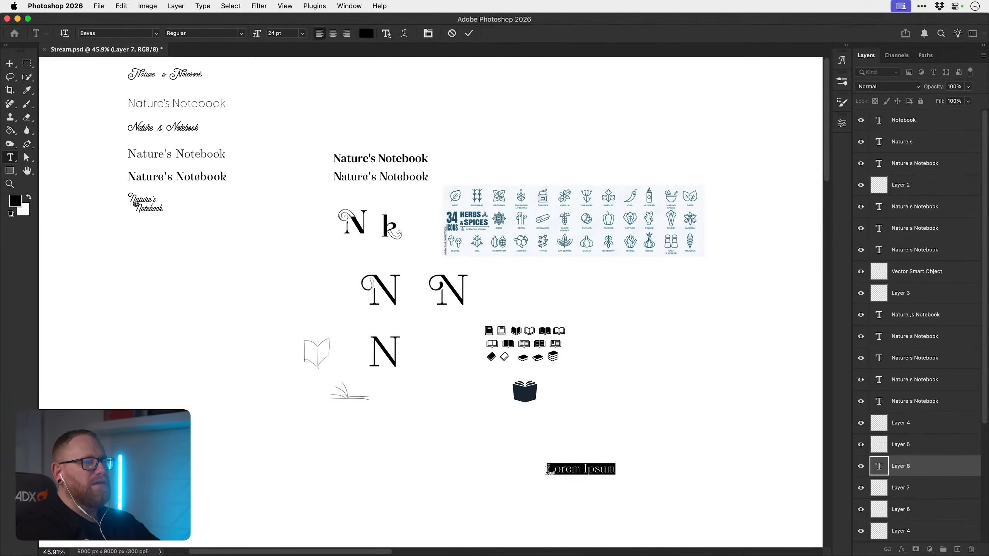
type("Nature's")
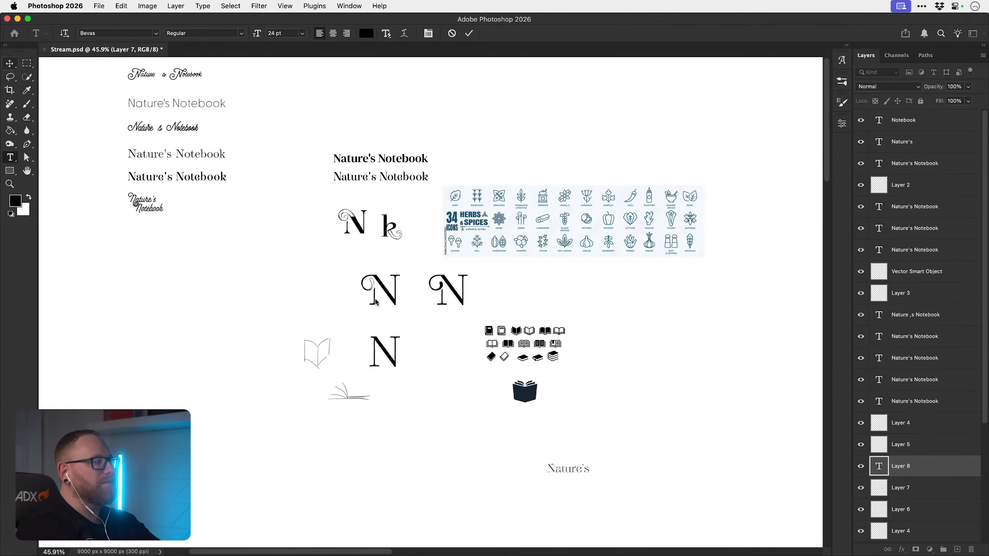
left_click(10, 63)
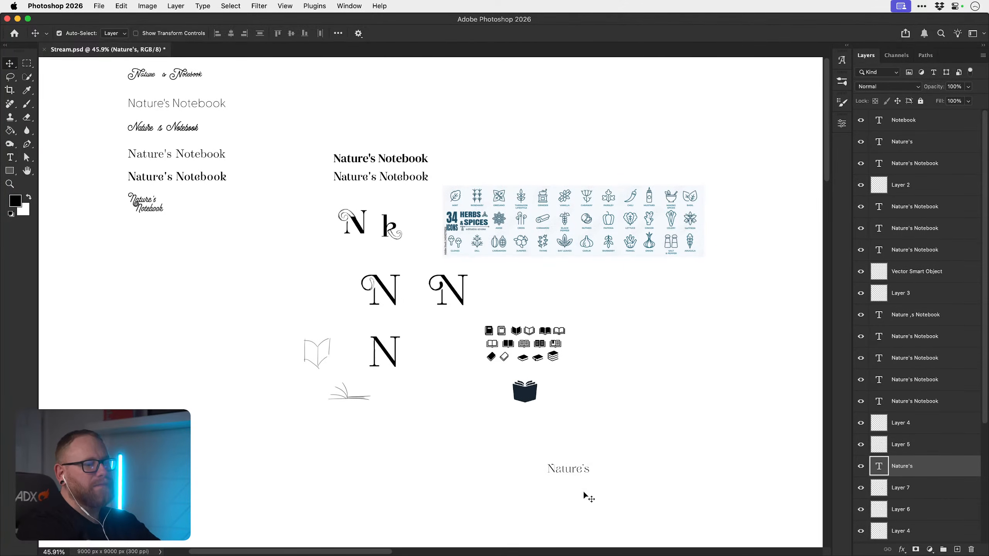
left_click_drag(453, 316, 379, 212)
left_click_drag(501, 379, 613, 340)
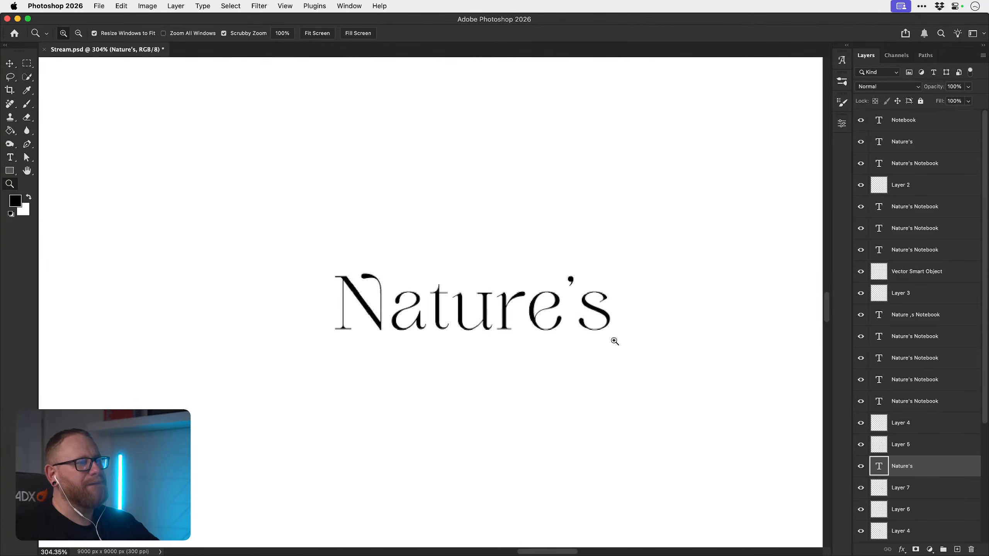
- Delete the newly added "Nature's" text layer
key("t")
left_click(606, 316)
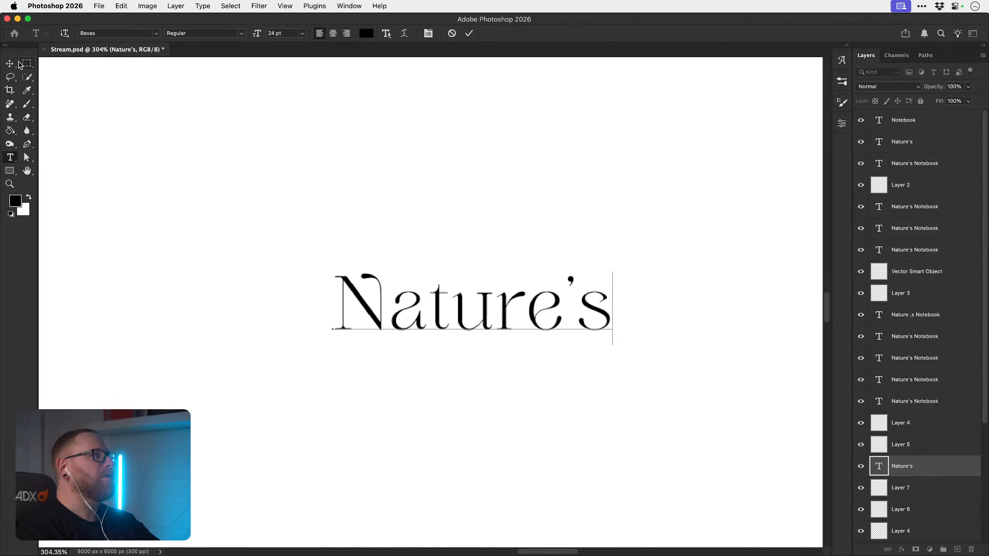
left_click(11, 65)
key("BackSpace")
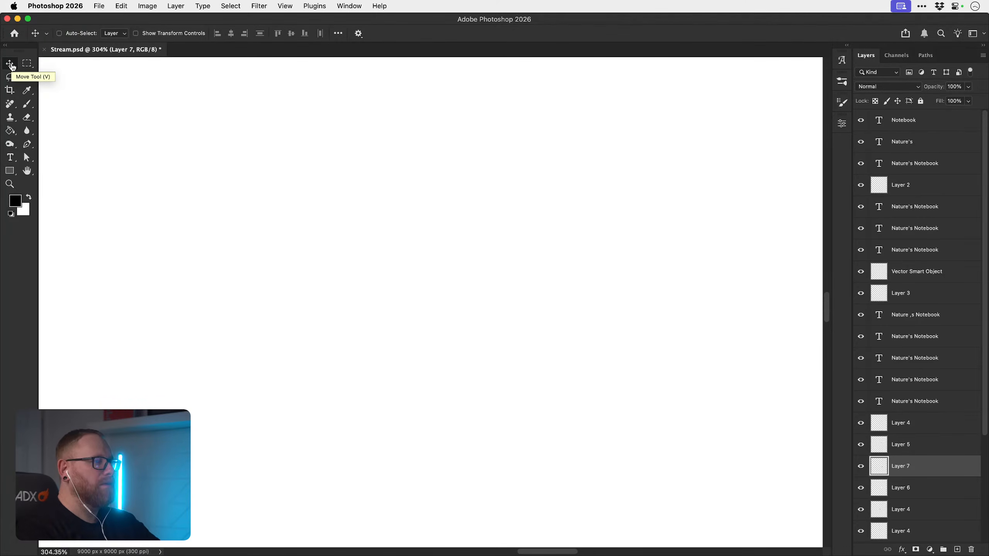
- Switch to Illustrator, copy the bolder two-line "Nature's Notebook" wordmark, and return to Photoshop
key("super+Tab")
left_click_drag(343, 418, 497, 228)
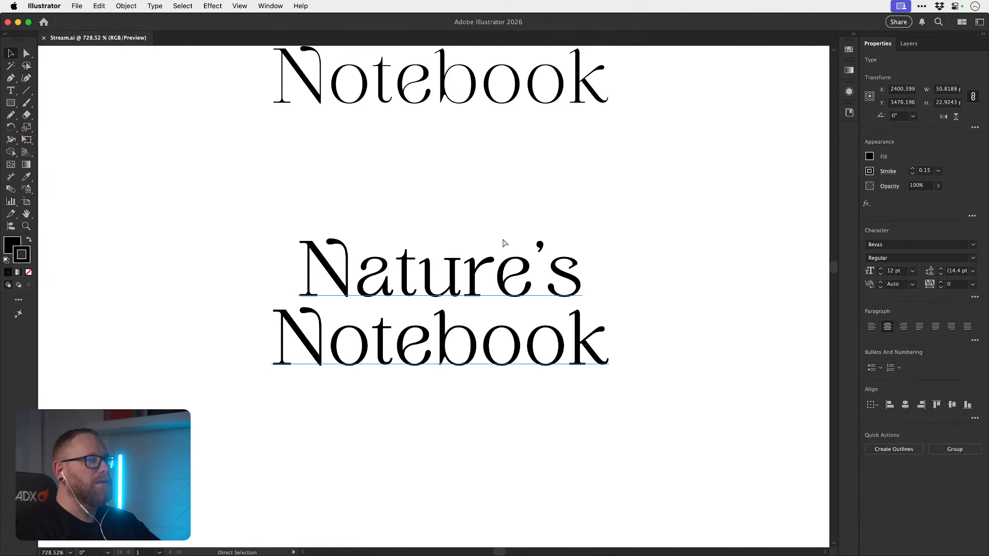
key("super+c")
key("super+Tab")
- Try pasting the copied wordmark as pixels, toggling the paste with undo and redo
key("super+v")
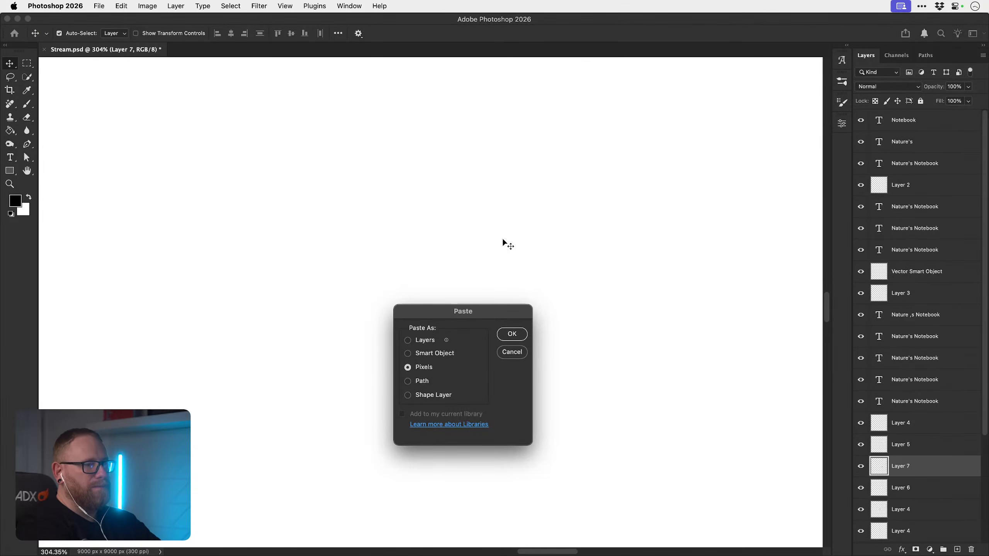
key("Return")
key("super+z")
key("super+shift+z")
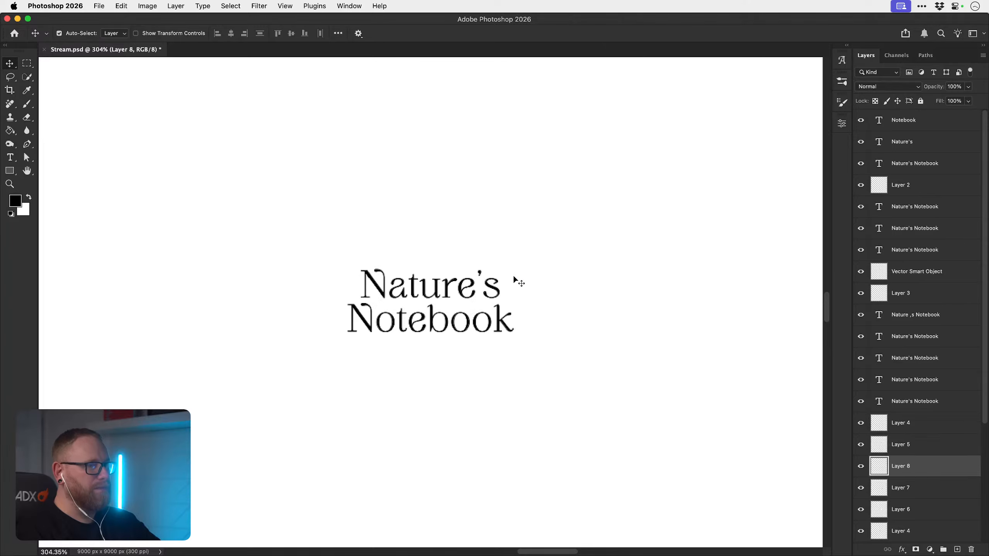
key("super+z")
- Paste the "Nature's Notebook" wordmark as pixels and enlarge it to about 356%
key("super+v")
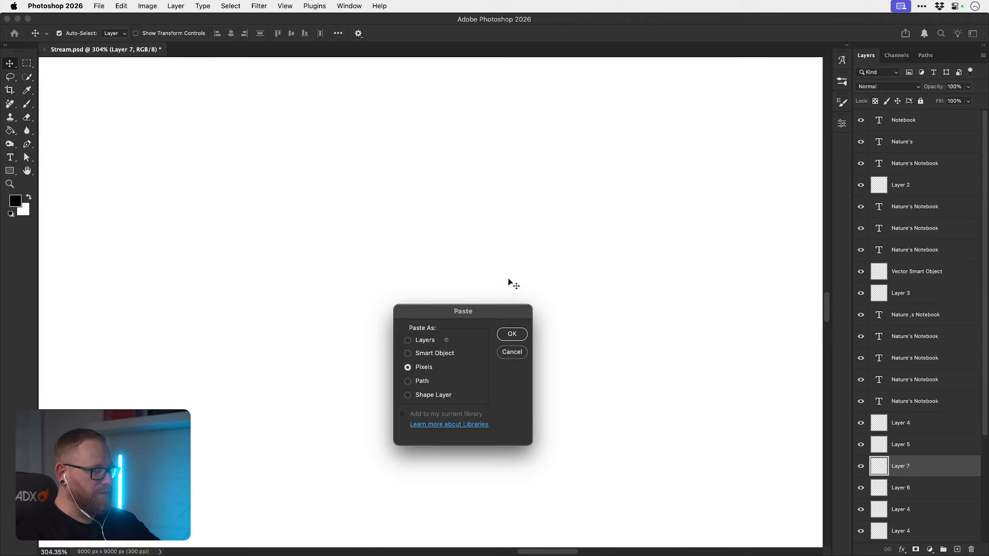
left_click(514, 331)
key("super+t")
left_click_drag(515, 263, 720, 148)
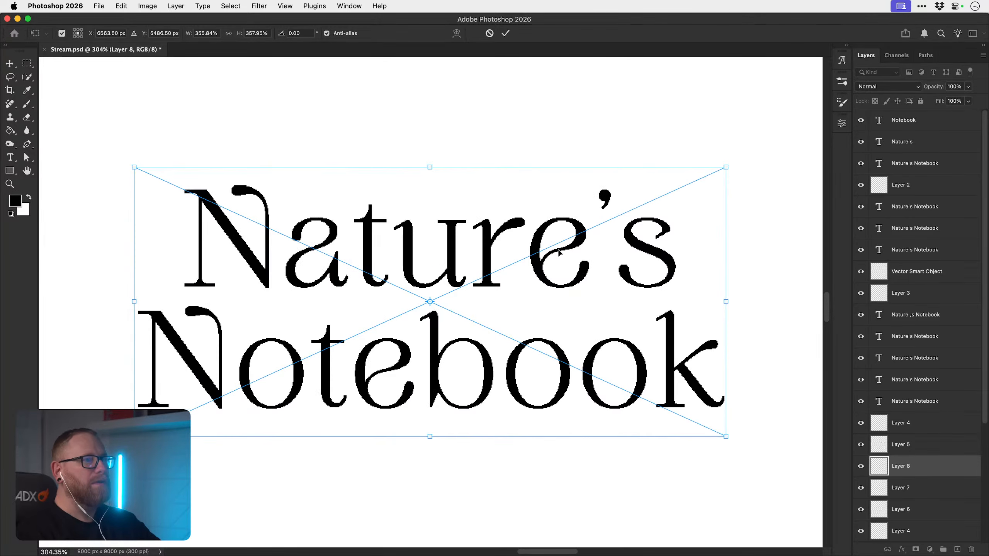
key("Return")
key("z")
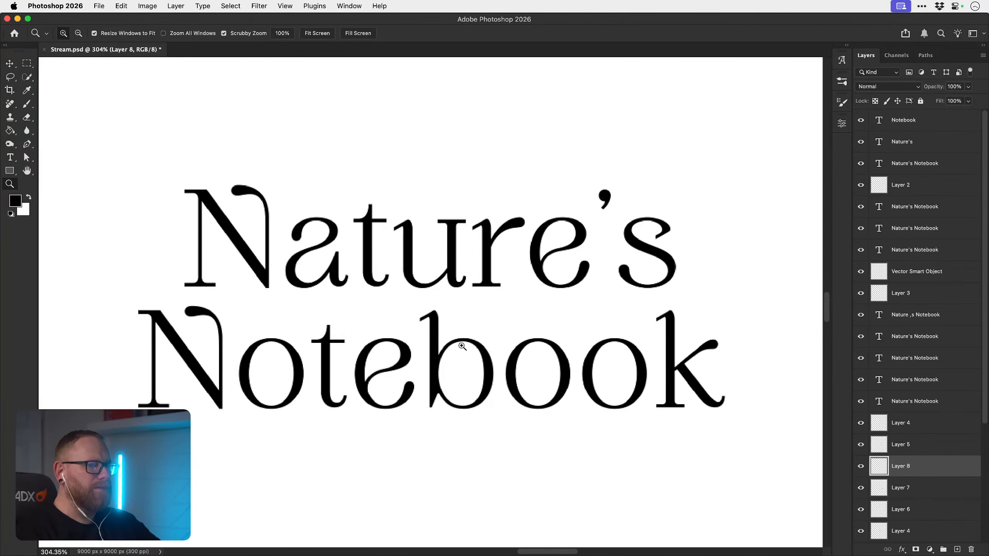
left_click_drag(468, 340, 454, 342)
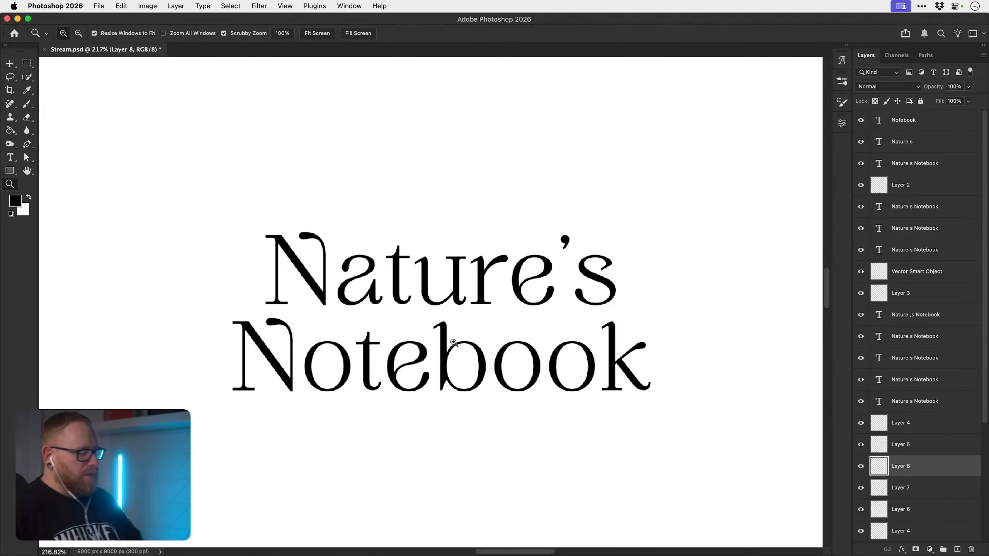
- Sketch small veined leaves inside the lowercase a and e of "Nature's" with the black brush
key("b")
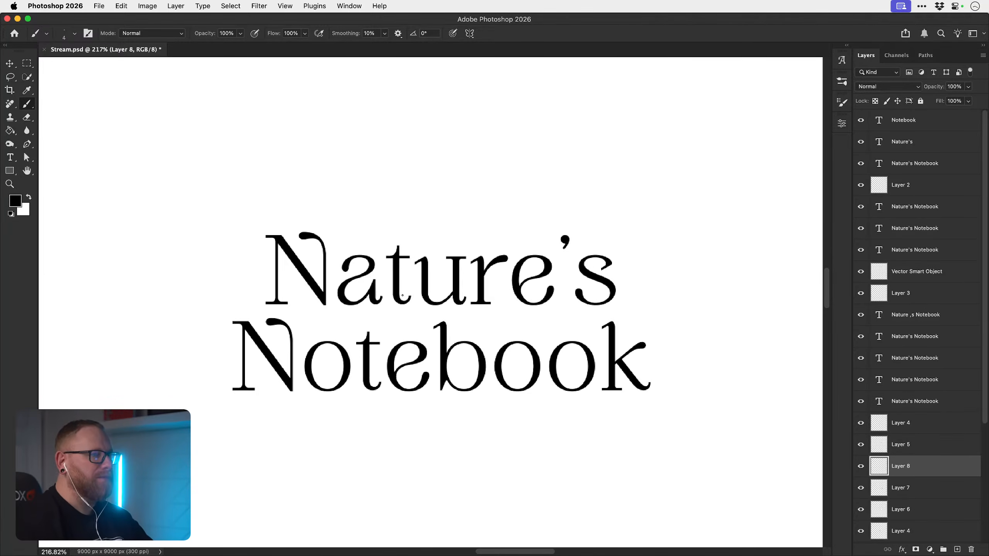
key("super+space")
mouse_move(338, 294)
left_mouse_down()
mouse_move(370, 289)
mouse_move(357, 294)
mouse_move(373, 271)
mouse_move(383, 290)
left_mouse_up()
left_click_drag(377, 285, 396, 279)
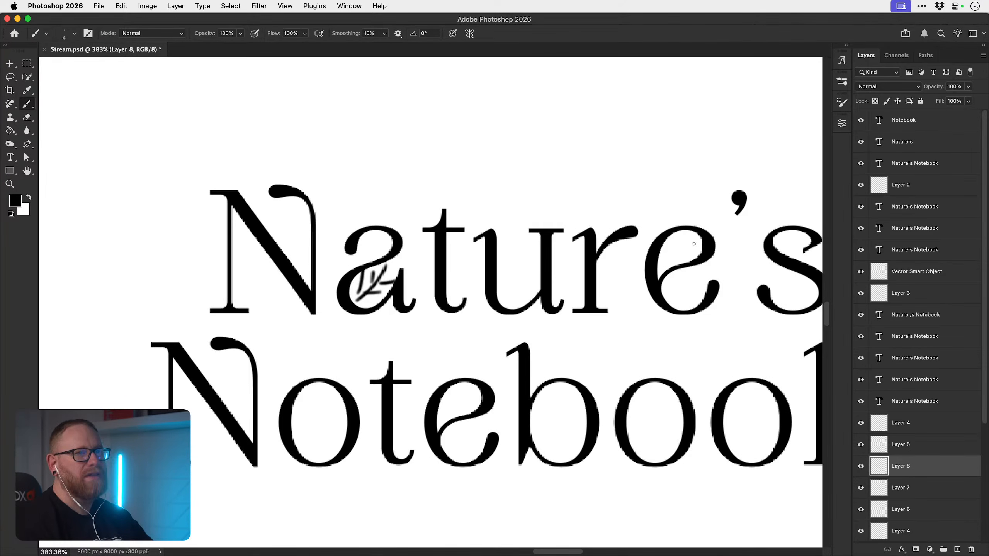
mouse_move(699, 235)
left_mouse_down()
mouse_move(660, 274)
mouse_move(668, 243)
mouse_move(663, 257)
mouse_move(678, 262)
left_mouse_up()
left_click_drag(689, 242, 687, 259)
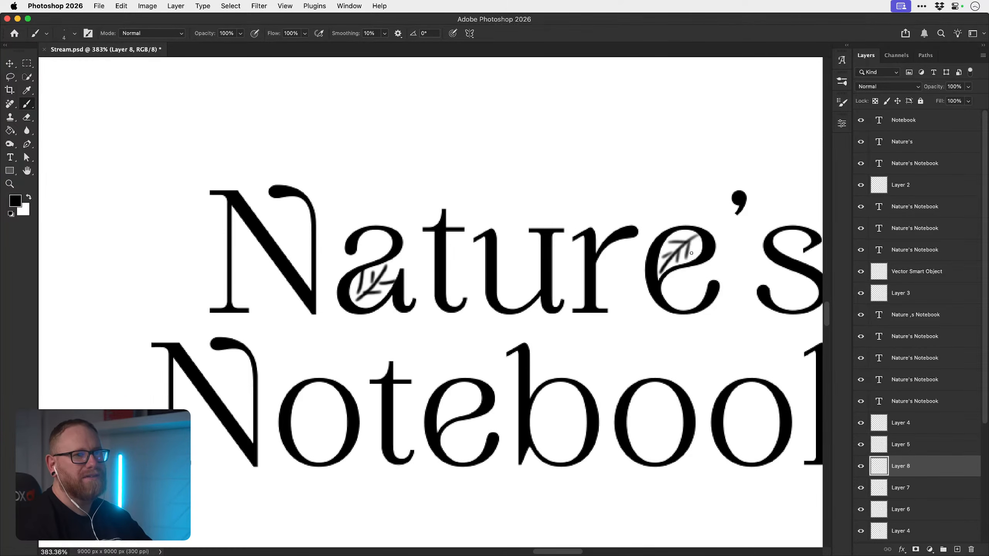
- Undo all the leaf brush strokes in the a and e of "Nature's"
key("super+z")
key("super+z")
key("super+z")
key("super+z")
key("super+z")
key("super+z")
key("super+z")
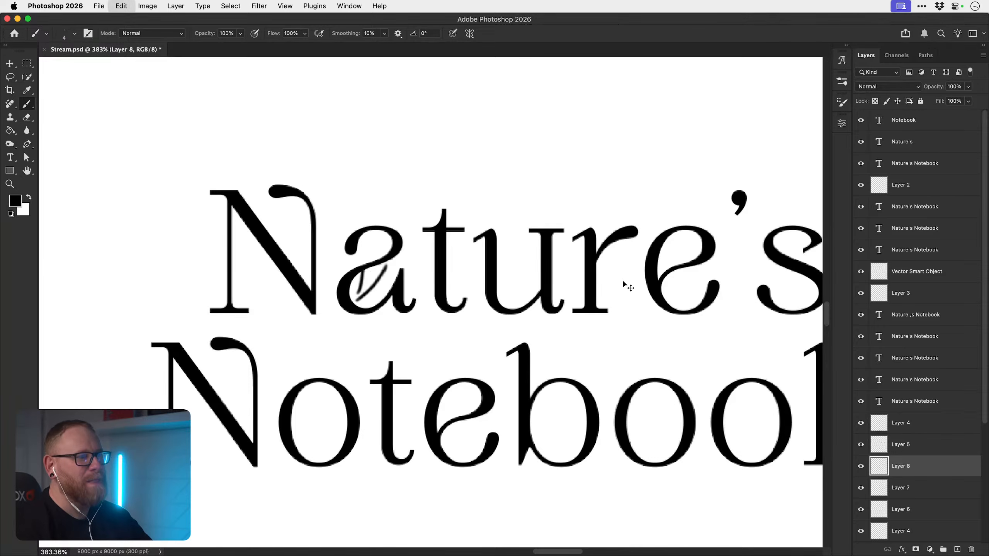
key("super+z")
key("super+z")
key("z")
mouse_move(590, 292)
left_mouse_down()
mouse_move(576, 284)
mouse_move(570, 259)
mouse_move(490, 238)
mouse_move(491, 227)
left_mouse_up()
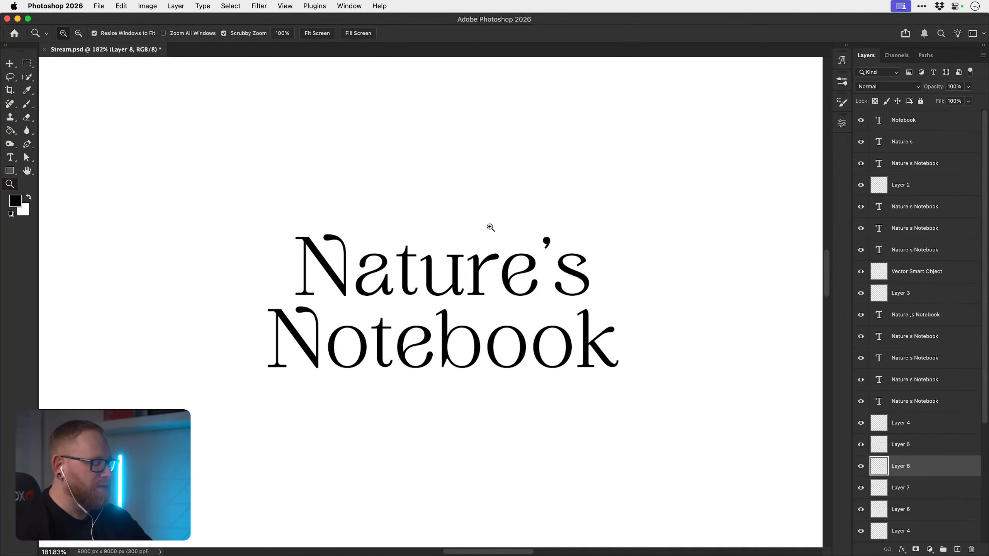
key("b")
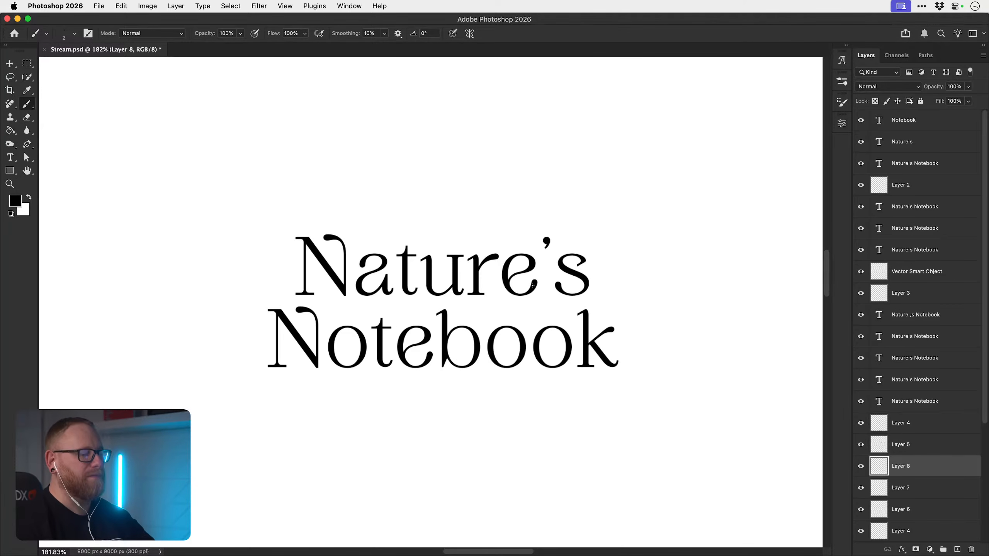
scroll(518, 306, "down", 3)
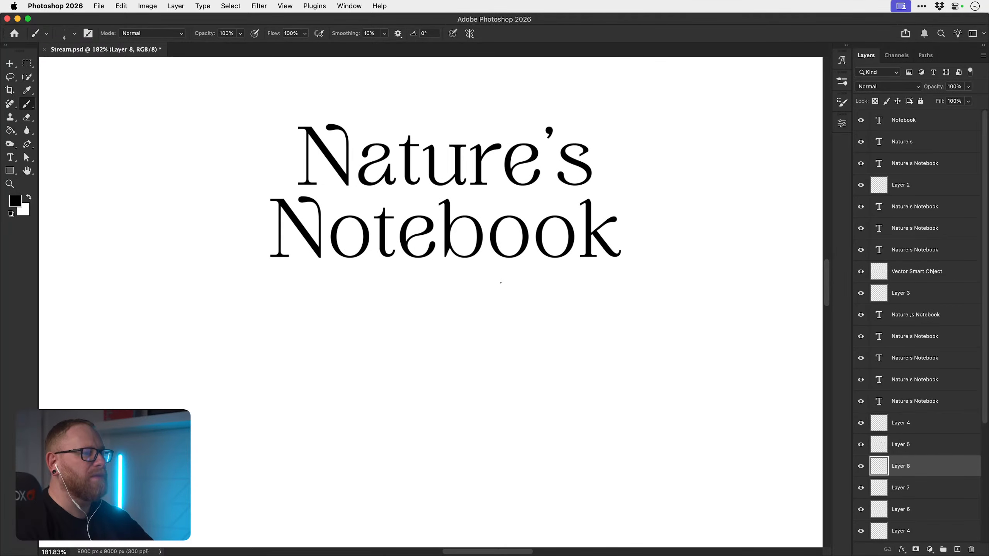
key("z")
left_click_drag(525, 316, 477, 289)
scroll(490, 312, "up", 3)
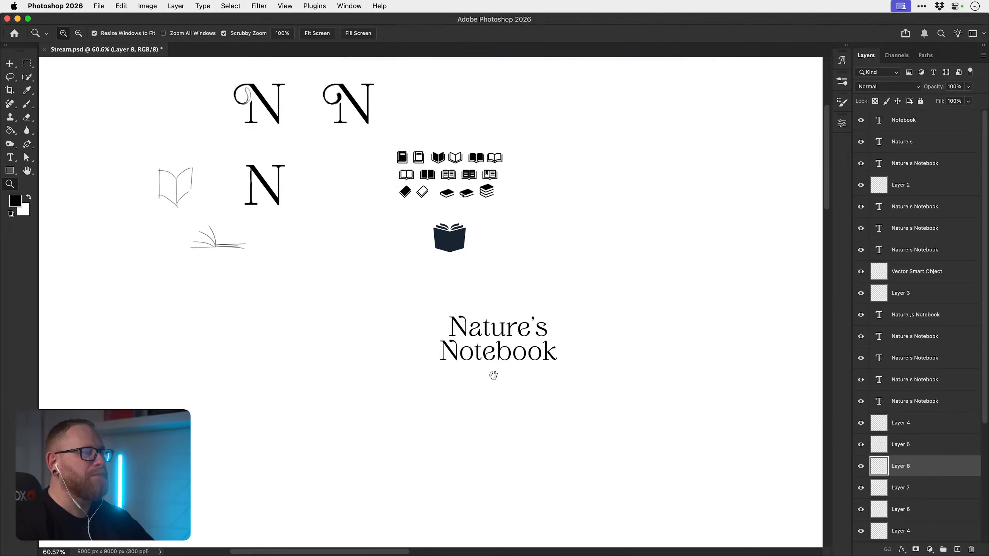
scroll(504, 309, "up", 3)
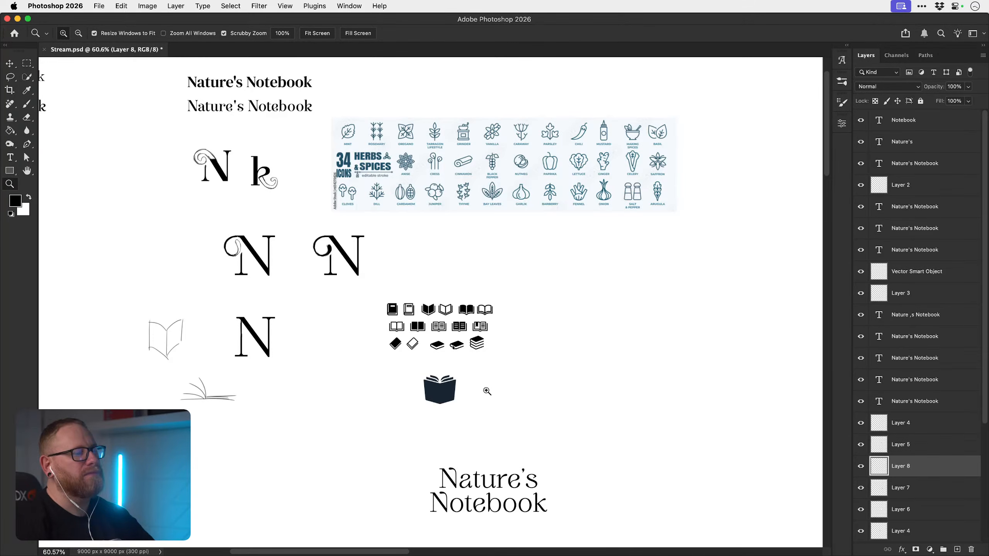
- Try a white brush dot inside the upper terminal of the a in "Nature's" and undo it
left_click_drag(462, 476, 545, 473)
mouse_move(497, 487)
left_mouse_down()
mouse_move(481, 472)
mouse_move(474, 367)
mouse_move(468, 376)
mouse_move(487, 376)
left_mouse_up()
key("b")
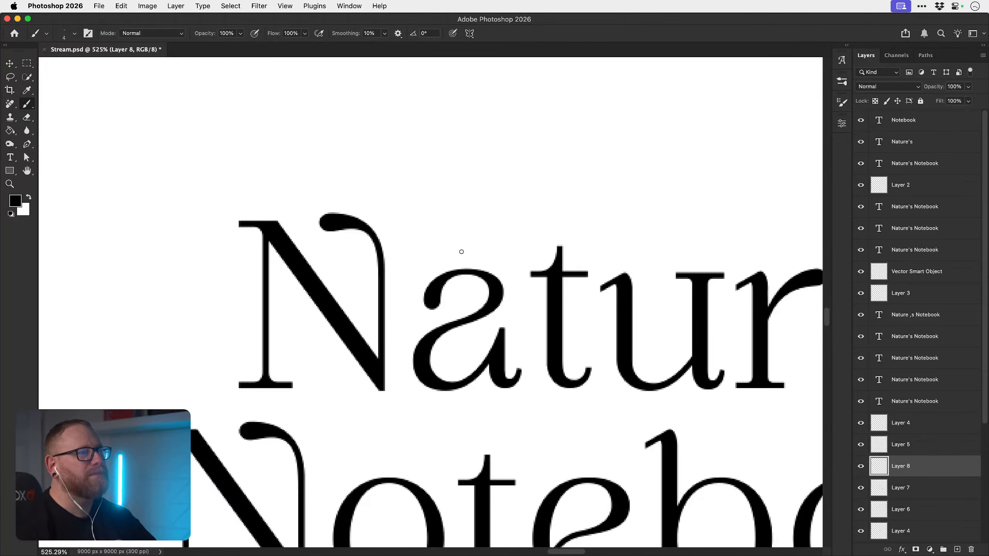
key("x")
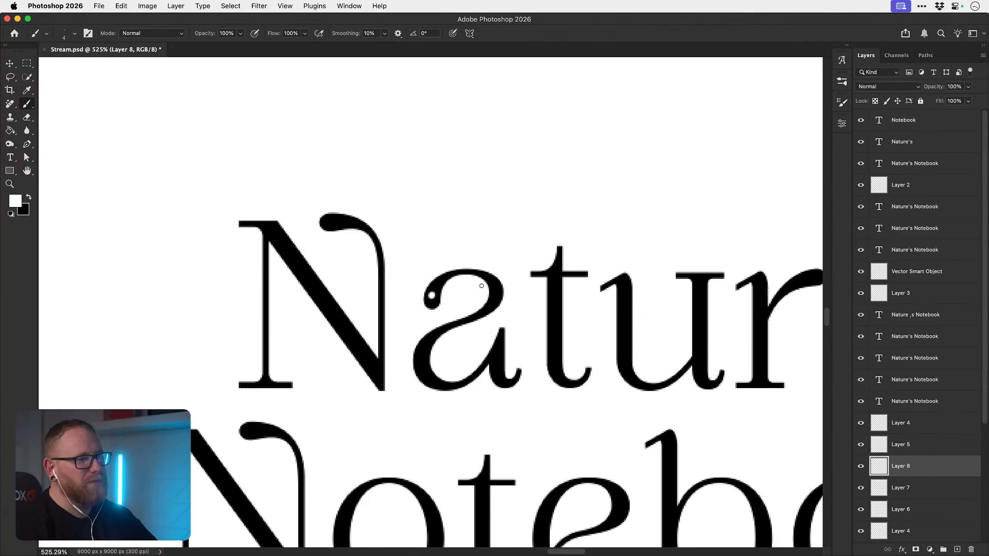
key("x")
key("super+z")
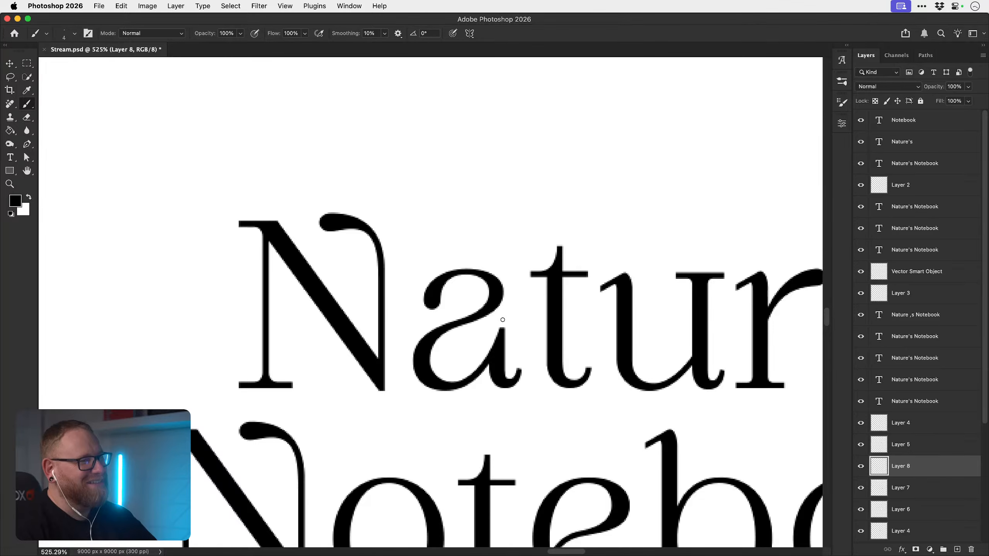
- Try joining the stem of the a to its upper curve with a finer black brush stroke and undo it
key("bracketleft")
key("bracketleft")
key("bracketleft")
left_click_drag(502, 329, 502, 305)
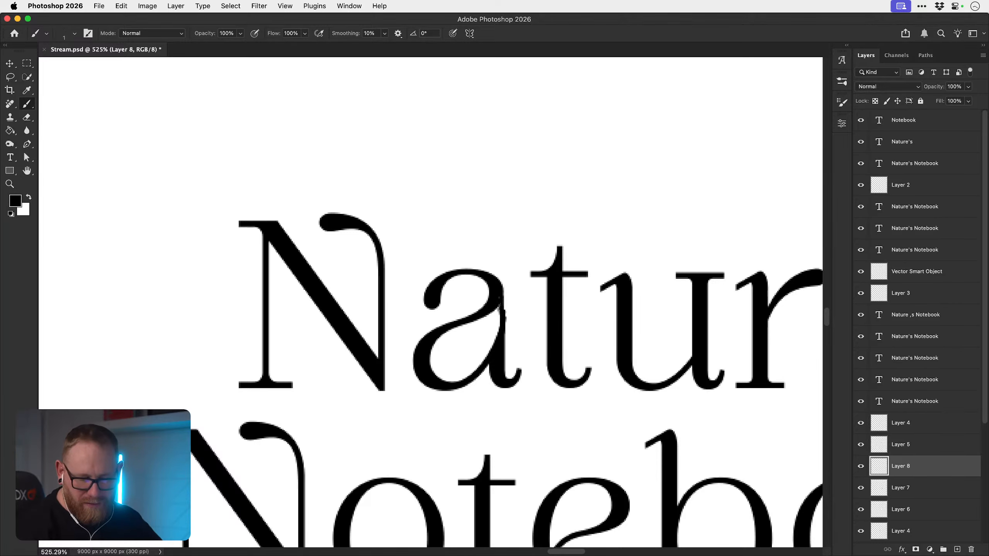
key("super+z")
key("super+z")
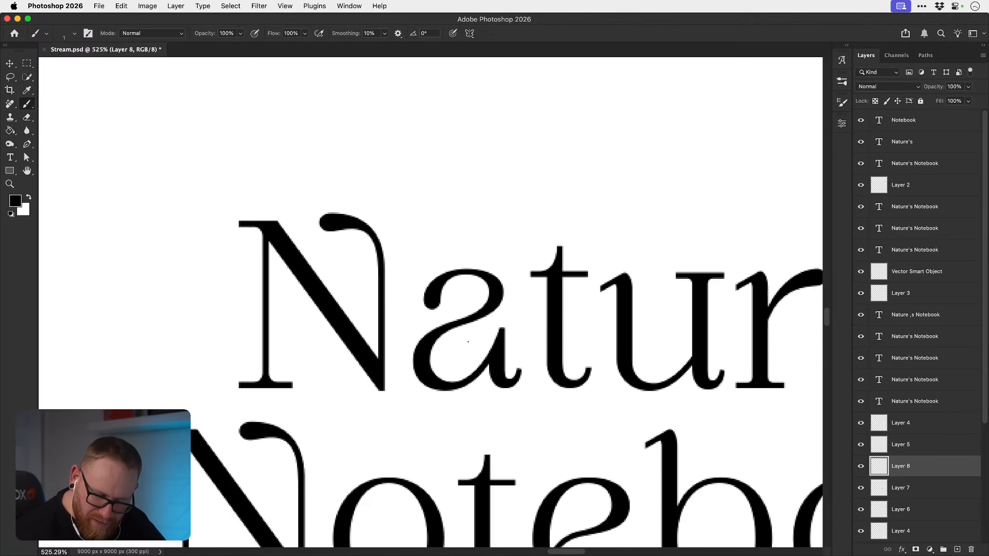
- Sketch a curved black twig with short side branches across the lower bowl of the a in "Nature's"
mouse_move(499, 314)
left_mouse_down()
mouse_move(428, 370)
mouse_move(495, 319)
mouse_move(484, 332)
left_mouse_up()
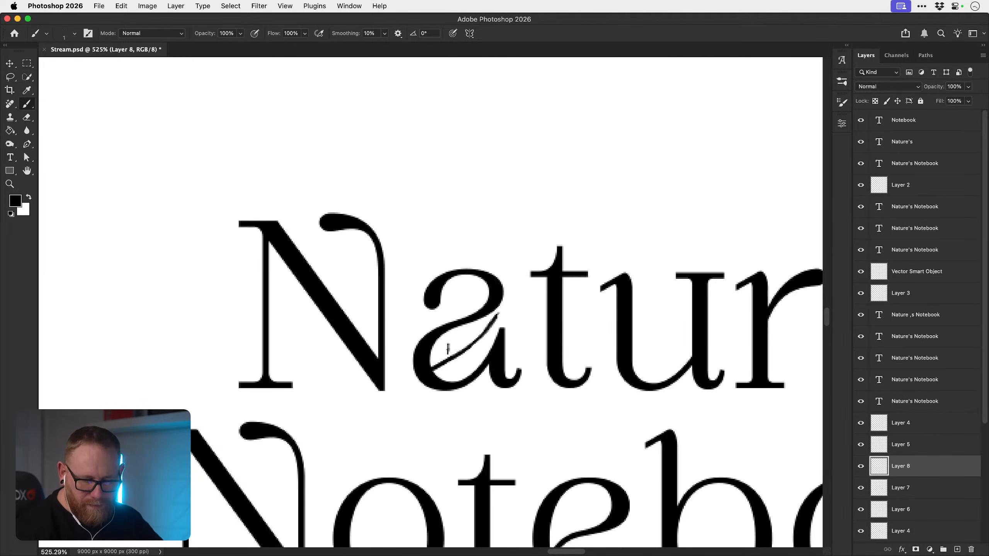
left_click_drag(448, 350, 450, 341)
left_click_drag(449, 340, 447, 357)
left_click_drag(468, 341, 470, 367)
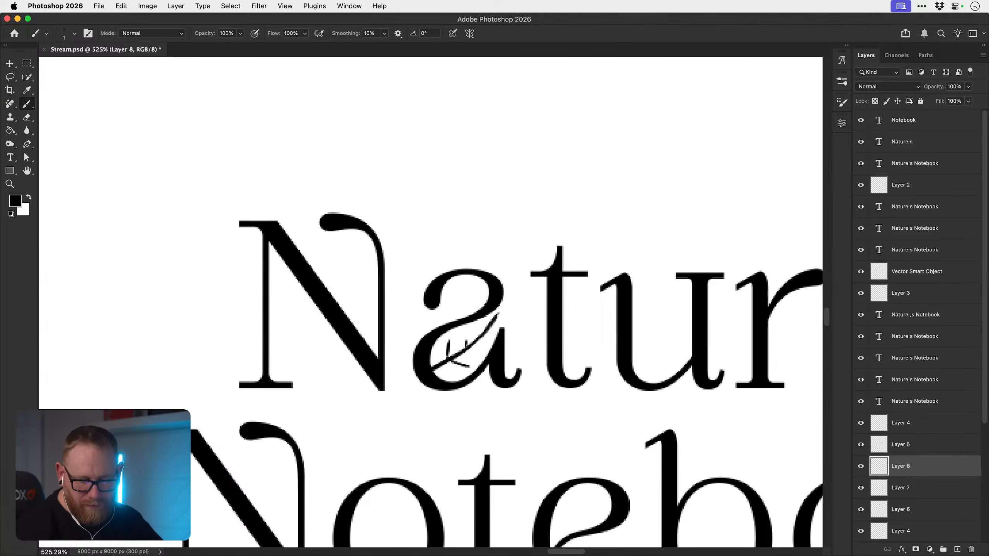
key("z")
left_click_drag(591, 376, 545, 376)
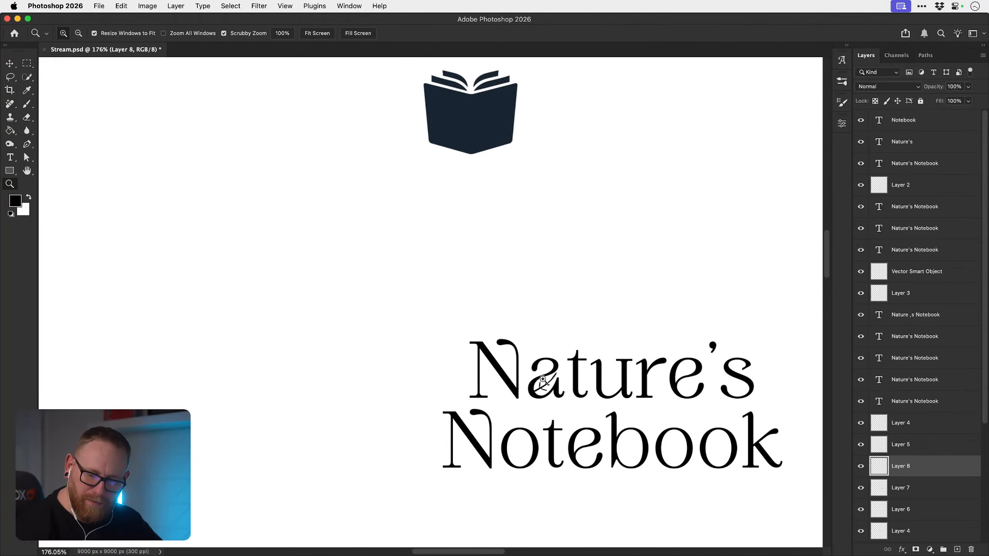
left_click_drag(658, 415, 432, 370)
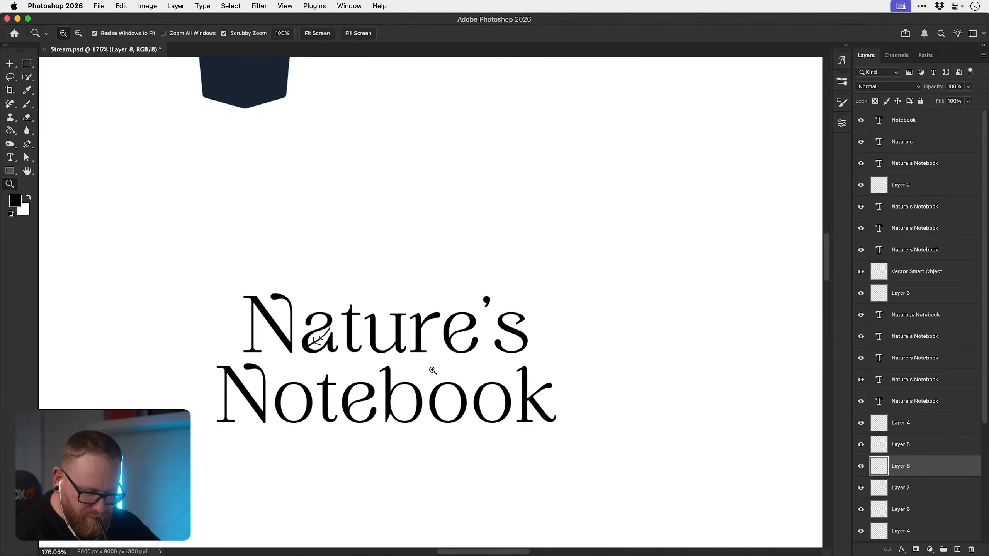
- Sketch a small teardrop leaf with a midrib and side veins just above the apostrophe of "Nature's"
left_click_drag(485, 296, 513, 290)
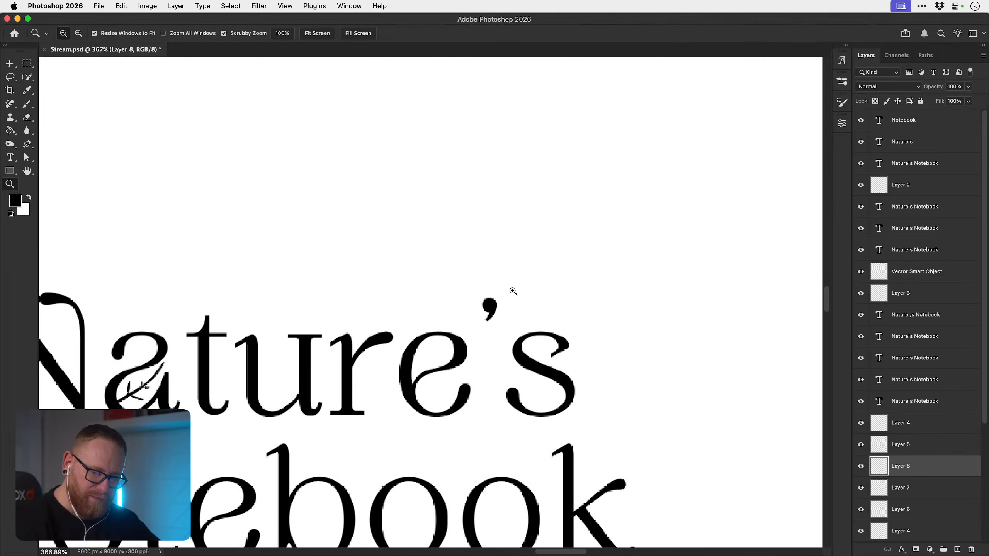
key("b")
mouse_move(453, 256)
left_mouse_down()
mouse_move(467, 260)
mouse_move(458, 296)
left_mouse_up()
left_click_drag(455, 257, 451, 279)
key("super+z")
left_click_drag(448, 269, 455, 257)
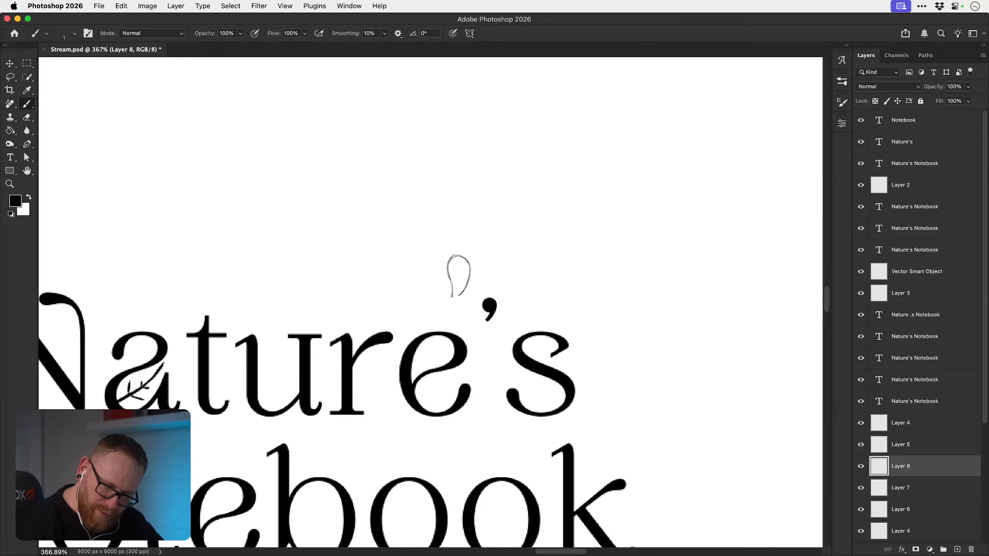
mouse_move(459, 293)
left_mouse_down()
mouse_move(467, 266)
mouse_move(459, 259)
mouse_move(450, 299)
left_mouse_up()
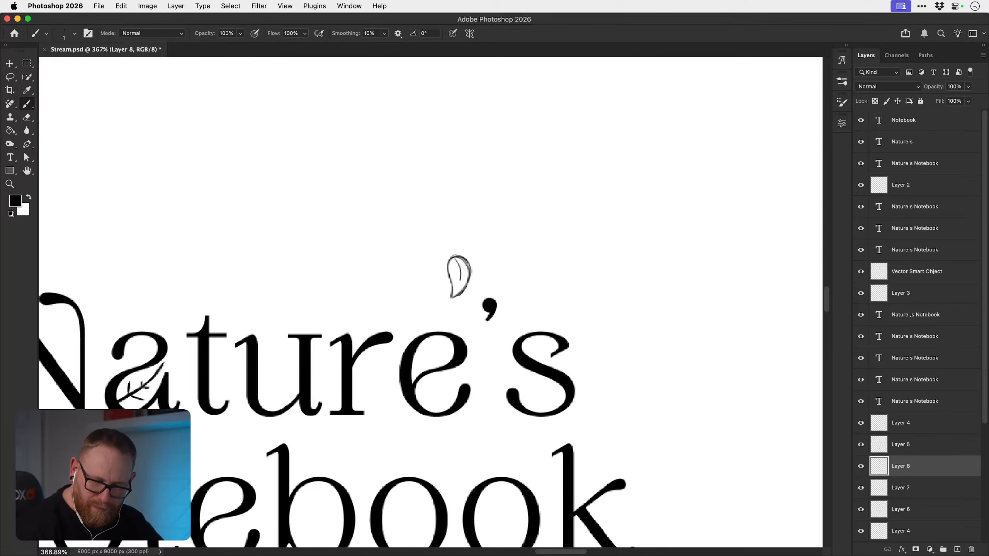
key("super+space")
mouse_move(461, 266)
left_mouse_down()
mouse_move(487, 272)
mouse_move(448, 277)
mouse_move(479, 275)
mouse_move(446, 322)
mouse_move(452, 315)
left_mouse_up()
key("super+z")
- Erase the original apostrophe in "Nature's" and move the sketched leaf into its place
key("e")
scroll(535, 285, "down", 3)
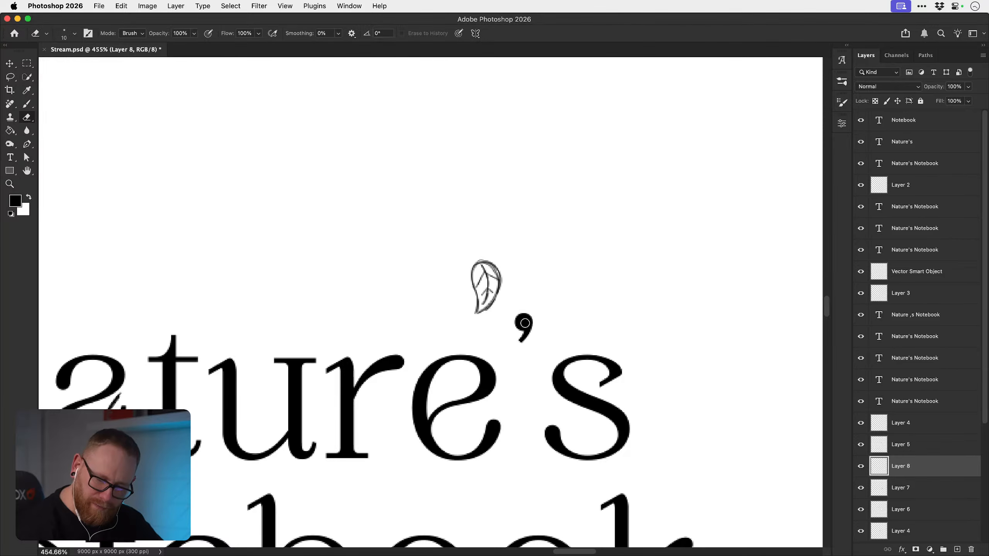
left_click_drag(525, 323, 521, 316)
key("v")
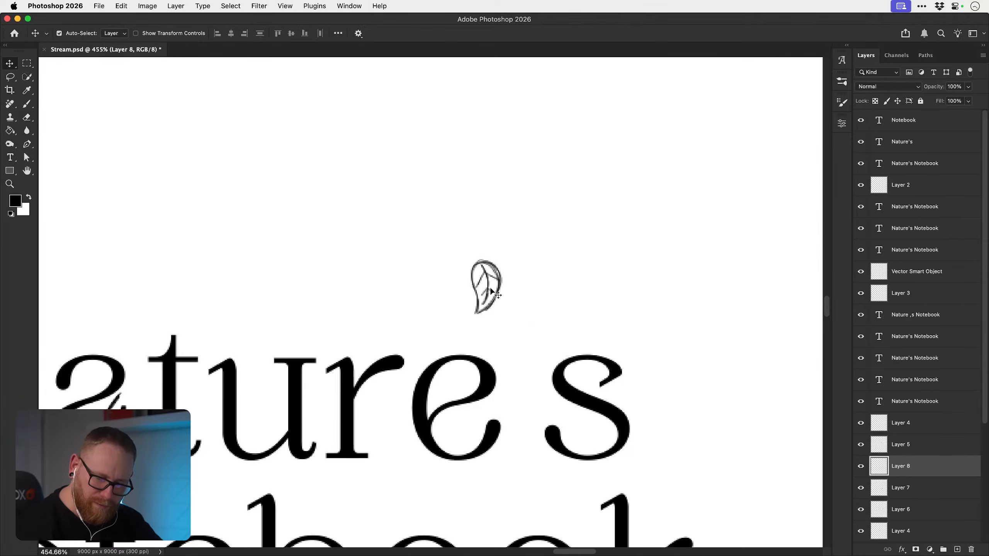
key("m")
mouse_move(459, 244)
left_mouse_down()
mouse_move(508, 324)
mouse_move(522, 312)
mouse_move(533, 343)
mouse_move(565, 315)
mouse_move(548, 308)
left_mouse_up()
key("v")
key("super+d")
- Erase the twig sketch from inside the a of "Nature's"
key("z")
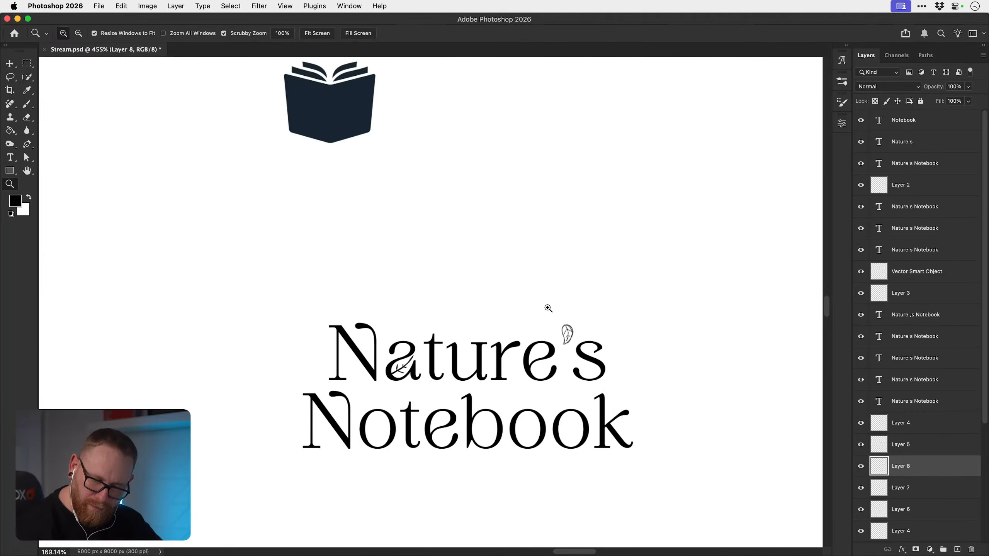
mouse_move(397, 368)
left_mouse_down()
mouse_move(446, 362)
mouse_move(457, 347)
mouse_move(432, 342)
mouse_move(500, 282)
mouse_move(428, 358)
left_mouse_up()
key("e")
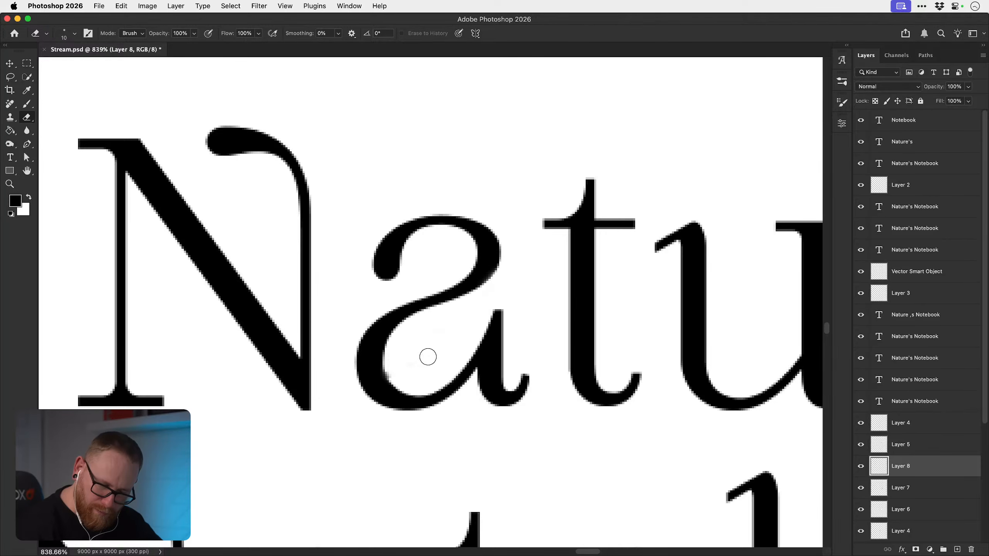
- Thicken the outline of the leaf apostrophe and fill the whole leaf solid black with the brush
key("z")
left_click_drag(512, 366, 462, 339)
left_click_drag(593, 400, 391, 355)
mouse_move(520, 285)
left_mouse_down()
mouse_move(543, 290)
mouse_move(522, 282)
mouse_move(540, 275)
mouse_move(497, 308)
mouse_move(494, 277)
mouse_move(498, 321)
mouse_move(506, 274)
mouse_move(498, 325)
mouse_move(517, 274)
mouse_move(494, 304)
left_mouse_up()
key("b")
key("z")
key("b")
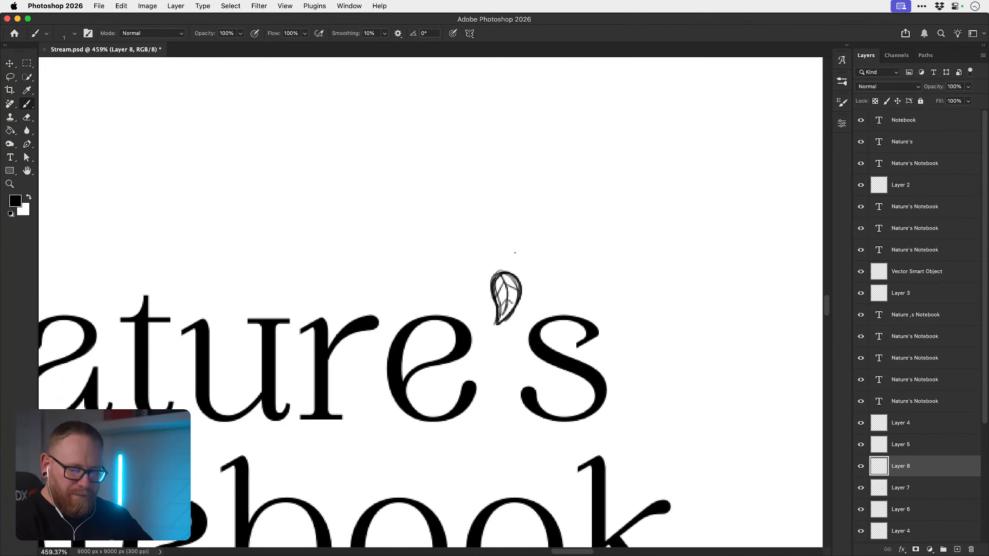
key("z")
mouse_move(518, 298)
left_mouse_down()
mouse_move(493, 281)
mouse_move(497, 272)
mouse_move(486, 280)
mouse_move(494, 267)
mouse_move(494, 331)
mouse_move(502, 269)
mouse_move(513, 294)
mouse_move(507, 307)
mouse_move(519, 278)
mouse_move(493, 334)
mouse_move(517, 293)
mouse_move(497, 332)
left_mouse_up()
key("b")
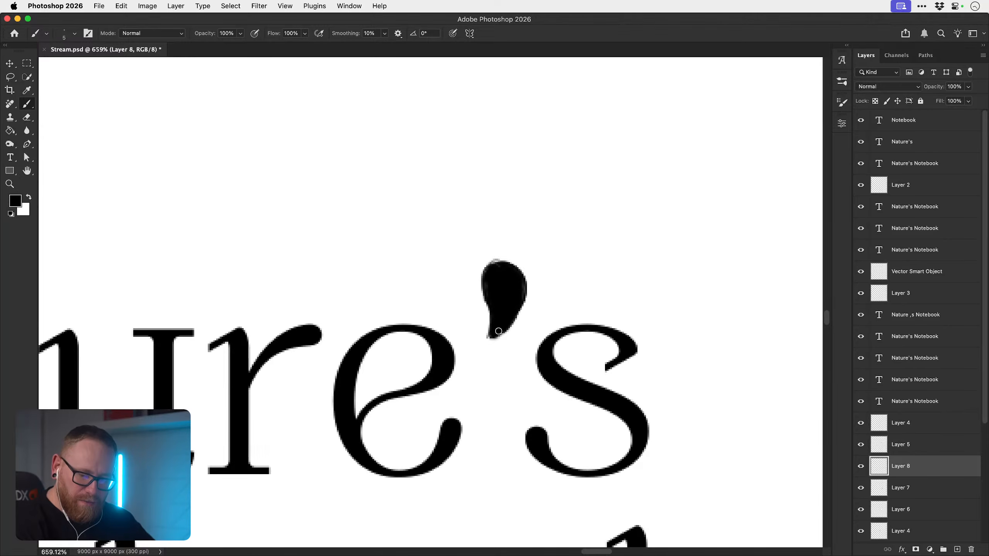
- Clean up the sides, tip and rounded top of the solid leaf apostrophe with a smaller eraser
key("e")
left_click_drag(532, 303, 495, 350)
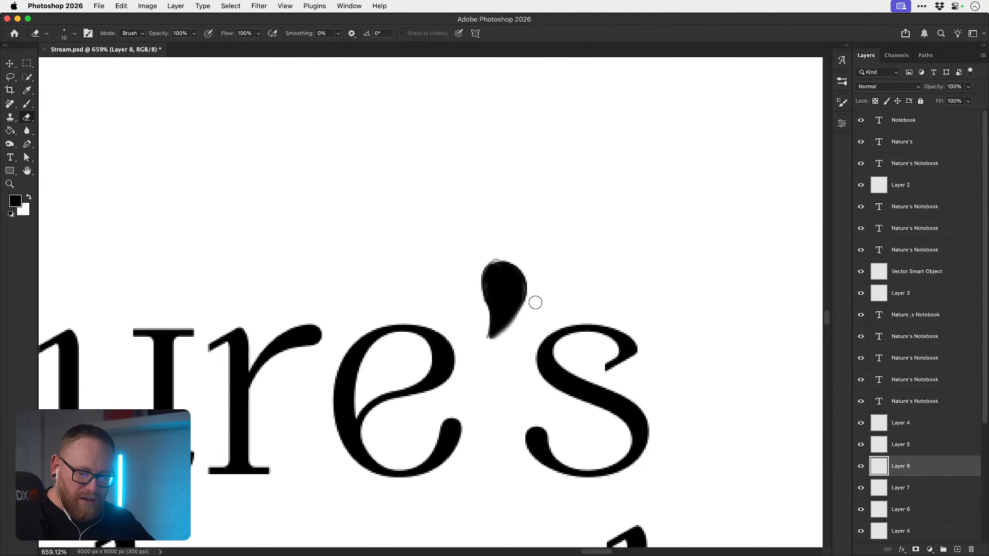
key("super+z")
key("bracketleft")
key("bracketleft")
key("bracketleft")
key("bracketleft")
left_click_drag(530, 289, 497, 341)
key("bracketleft")
key("bracketleft")
mouse_move(478, 294)
left_mouse_down()
mouse_move(484, 339)
mouse_move(485, 307)
mouse_move(495, 338)
left_mouse_up()
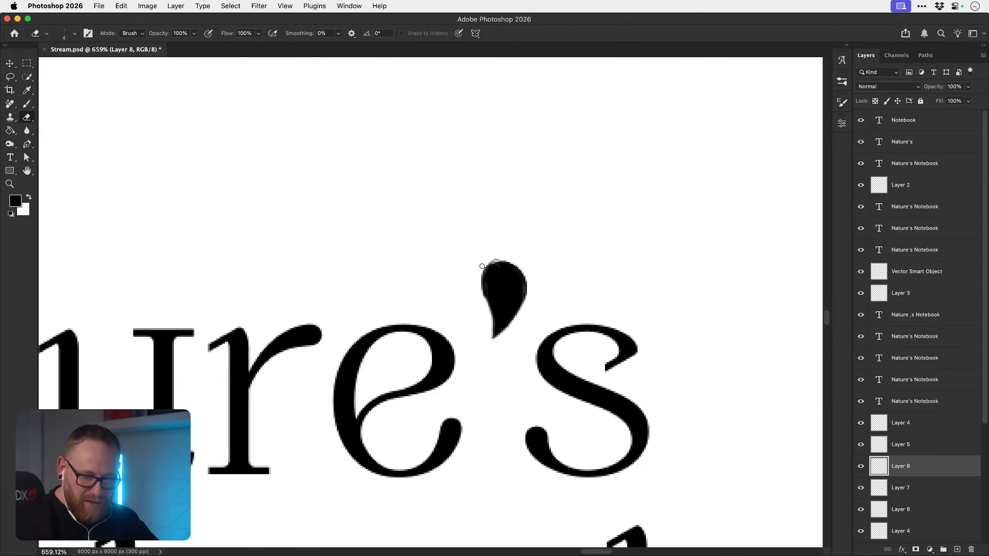
left_click_drag(482, 266, 496, 259)
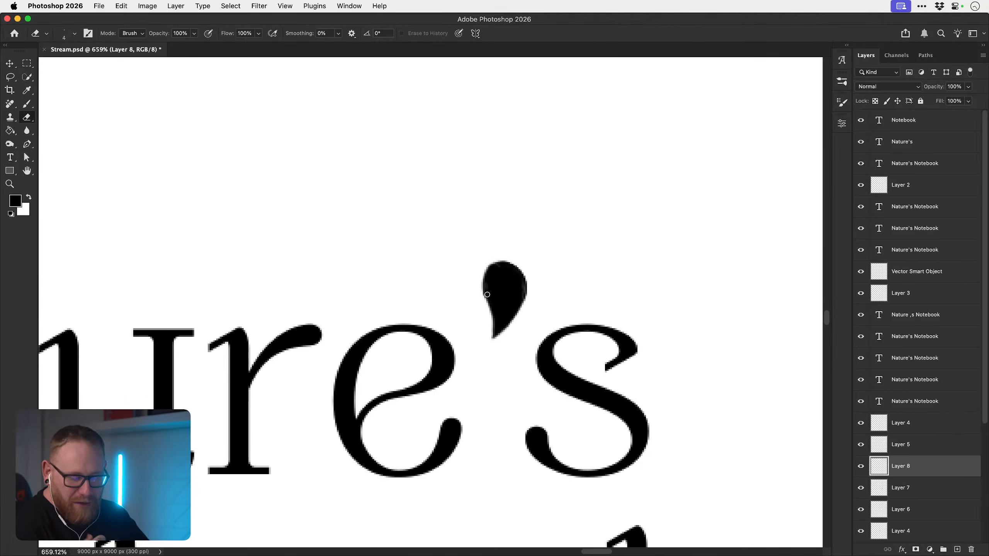
- Carve an inward curve into the leaf apostrophe's left edge near the tip, refining it with brush and eraser
key("b")
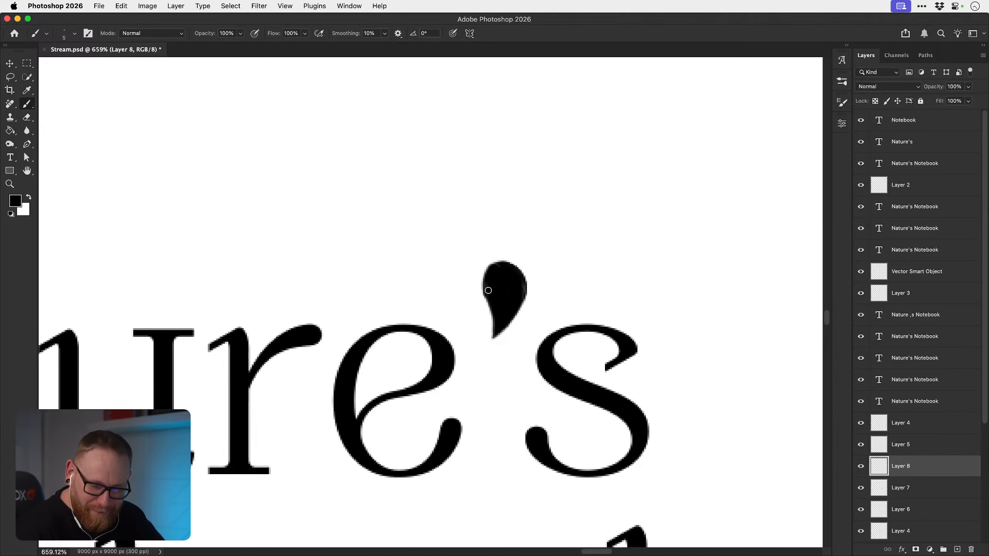
key("e")
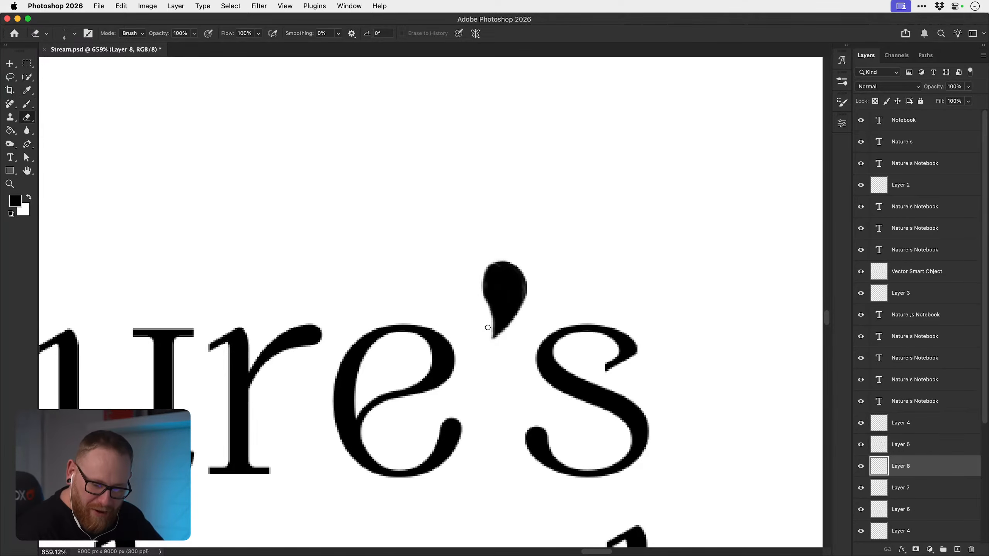
left_click_drag(489, 311, 492, 331)
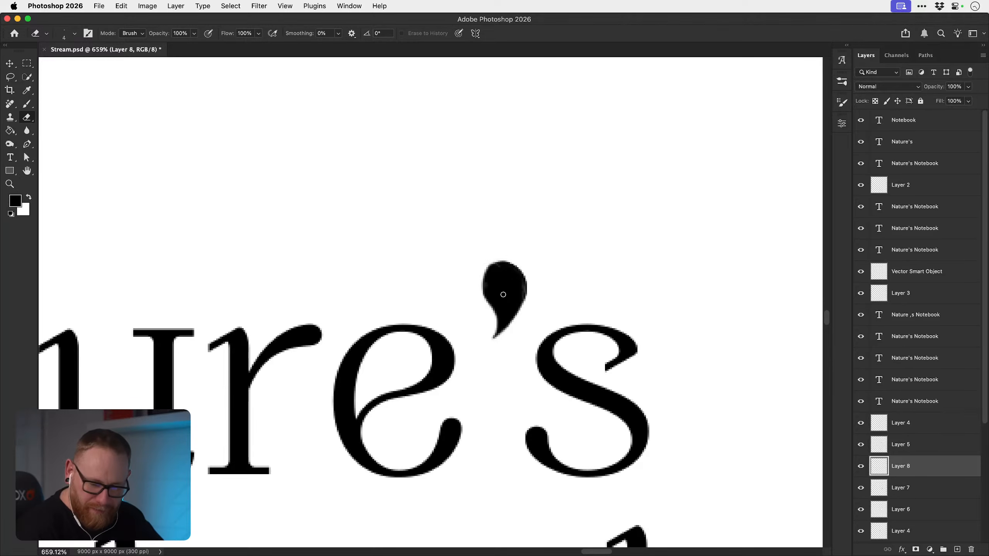
key("b")
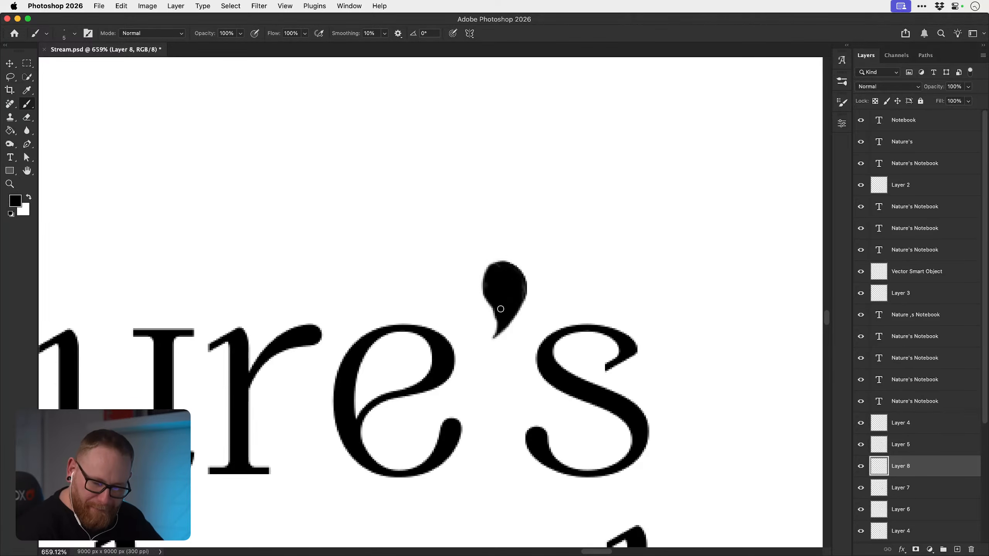
key("e")
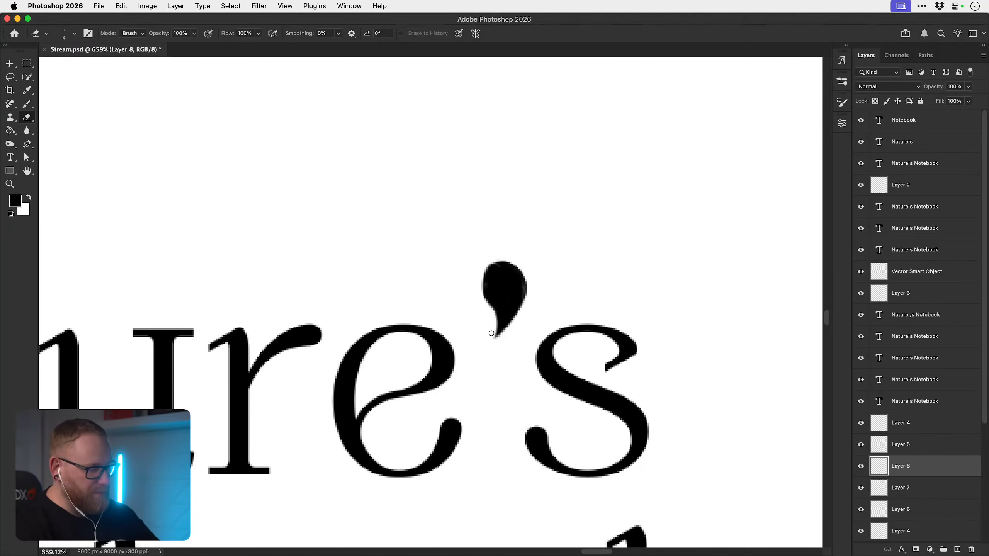
- Cut a curved midrib and branching side veins into the black leaf apostrophe with a finer eraser
key("bracketleft")
key("bracketleft")
left_click_drag(501, 260, 505, 317)
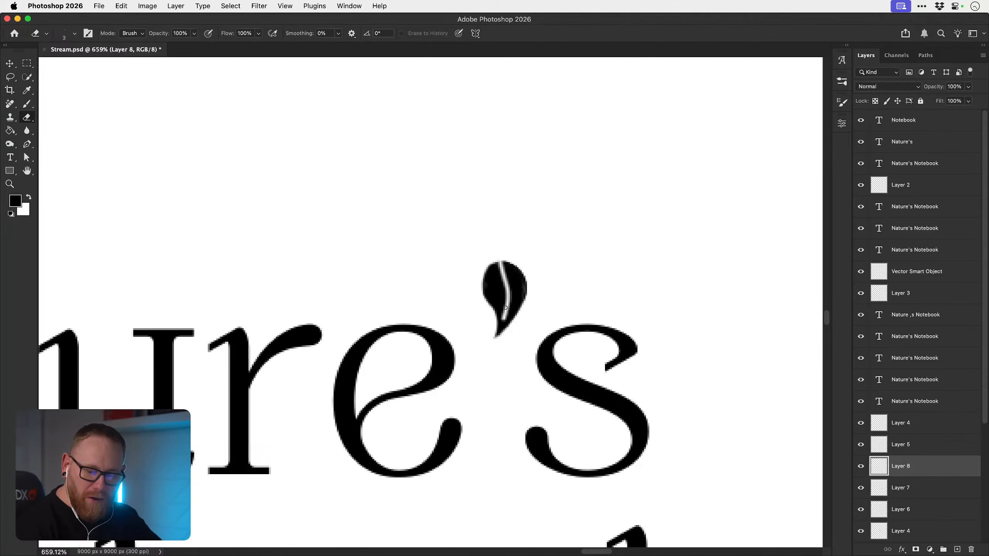
key("super+z")
left_click_drag(501, 259, 505, 316)
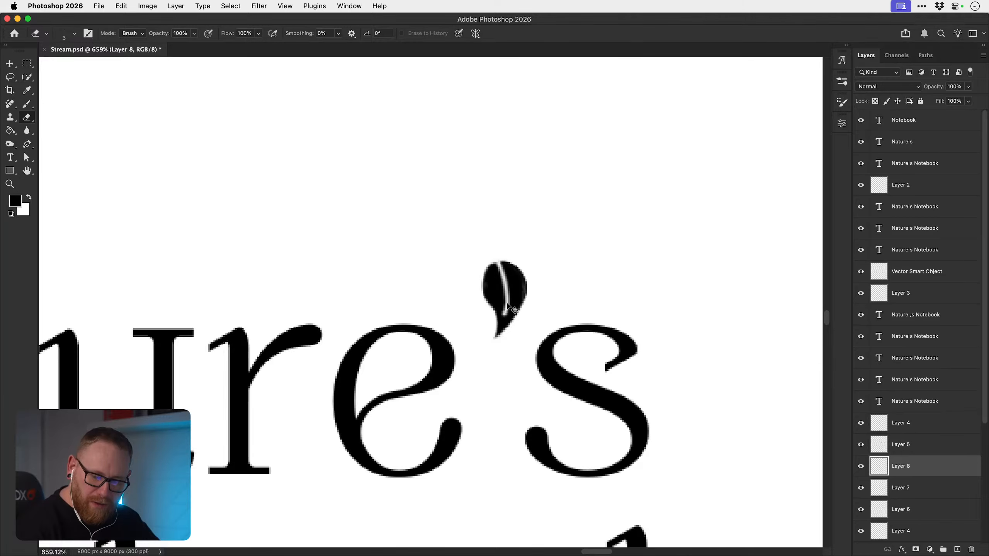
key("super+z")
left_click_drag(500, 258, 507, 317)
key("super+z")
mouse_move(499, 257)
left_mouse_down()
mouse_move(512, 307)
mouse_move(506, 276)
mouse_move(499, 283)
mouse_move(515, 274)
mouse_move(522, 299)
left_mouse_up()
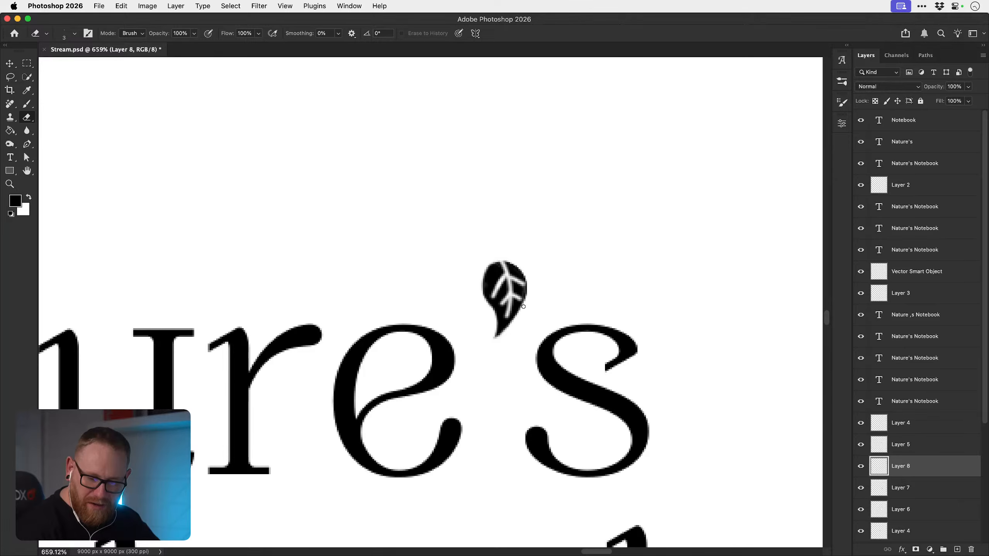
key("z")
left_click_drag(517, 335, 469, 316)
left_click_drag(539, 367, 540, 327)
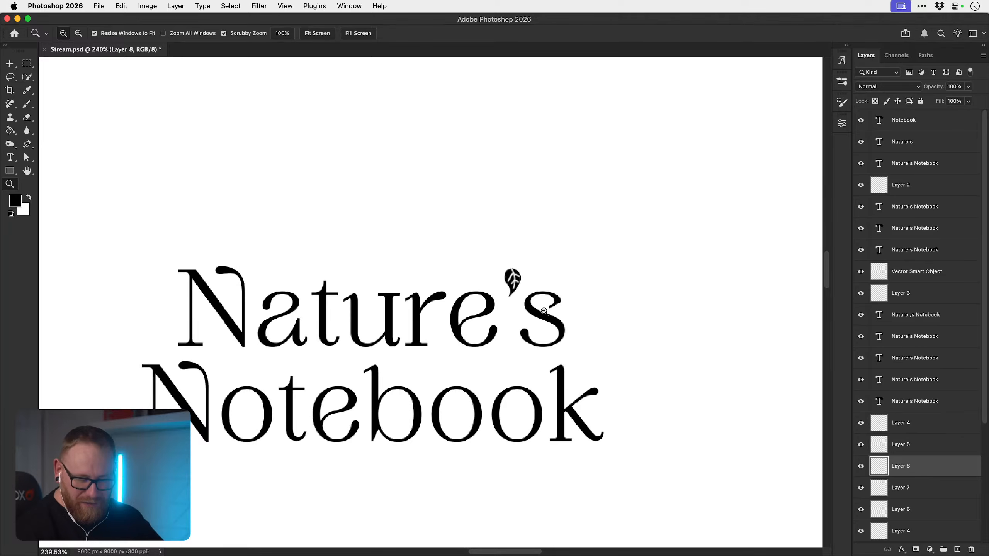
- Extend the leg of the k in Notebook diagonally below the baseline with the brush and erase its original upturned foot
key("v")
left_click_drag(439, 466, 455, 352)
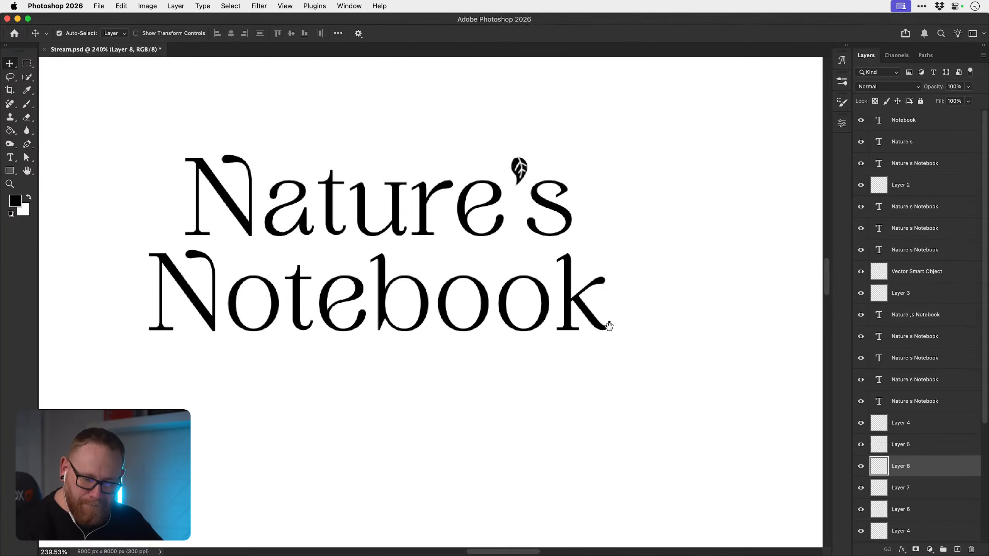
left_click_drag(623, 322, 432, 355)
key("z")
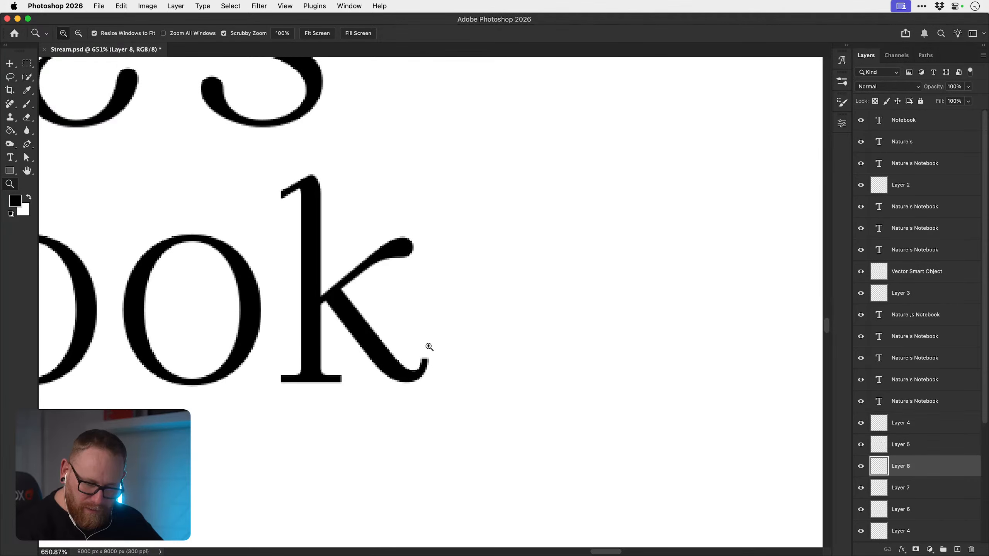
key("b")
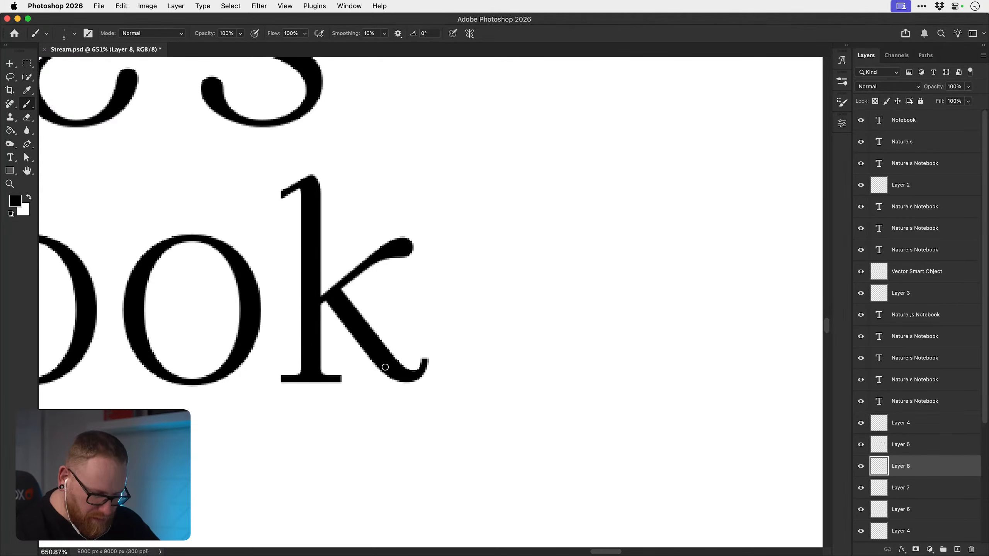
left_click_drag(385, 367, 424, 404)
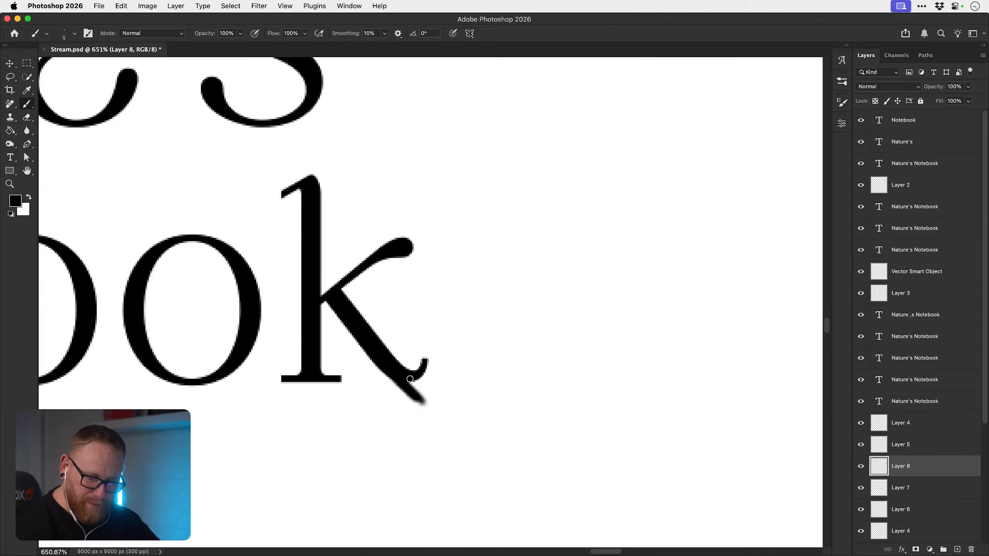
key("e")
left_click_drag(424, 357, 420, 377)
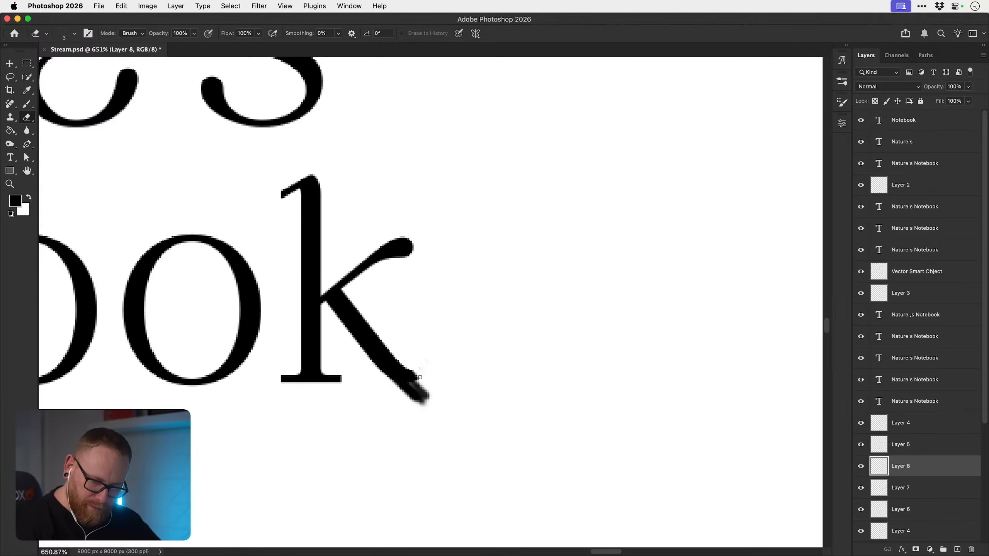
- Paint a thick tail from the k's leg that curls upward and inward into a rounded ball end
key("b")
mouse_move(411, 375)
left_mouse_down()
mouse_move(452, 408)
mouse_move(433, 399)
mouse_move(464, 402)
mouse_move(476, 347)
left_mouse_up()
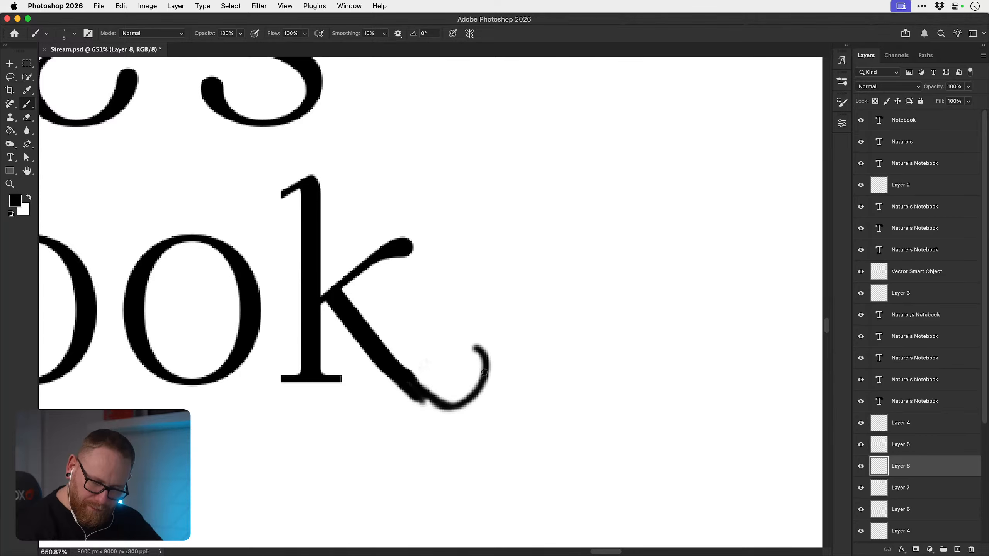
mouse_move(423, 397)
left_mouse_down()
mouse_move(456, 414)
mouse_move(484, 391)
mouse_move(483, 350)
mouse_move(456, 339)
mouse_move(465, 349)
mouse_move(469, 337)
mouse_move(485, 364)
mouse_move(456, 341)
mouse_move(476, 341)
mouse_move(484, 364)
mouse_move(470, 397)
mouse_move(448, 388)
left_mouse_up()
- Smooth the lower and outer edges of the k's curled tail with the eraser
key("e")
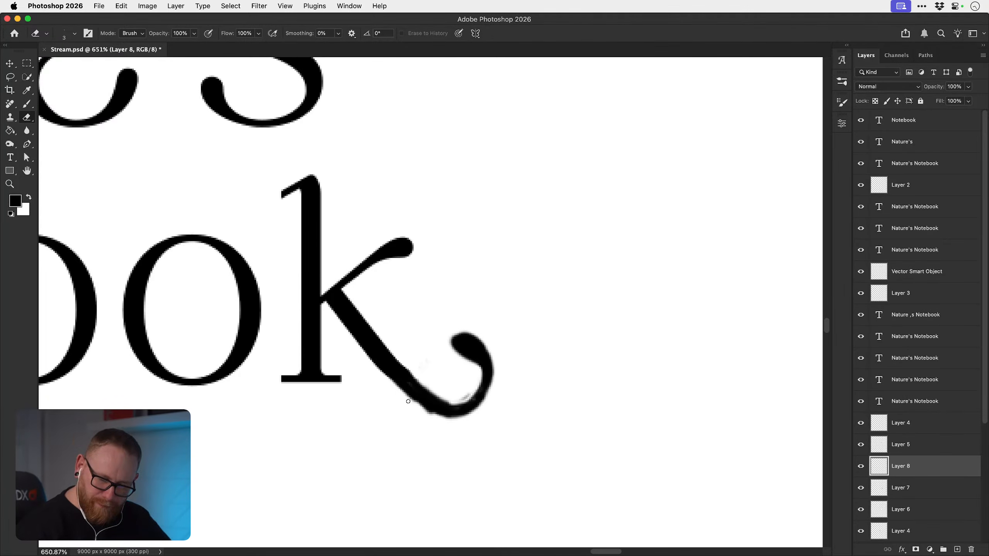
mouse_move(408, 402)
left_mouse_down()
mouse_move(458, 423)
mouse_move(430, 414)
mouse_move(463, 420)
mouse_move(454, 424)
mouse_move(459, 400)
mouse_move(496, 375)
mouse_move(464, 419)
left_mouse_up()
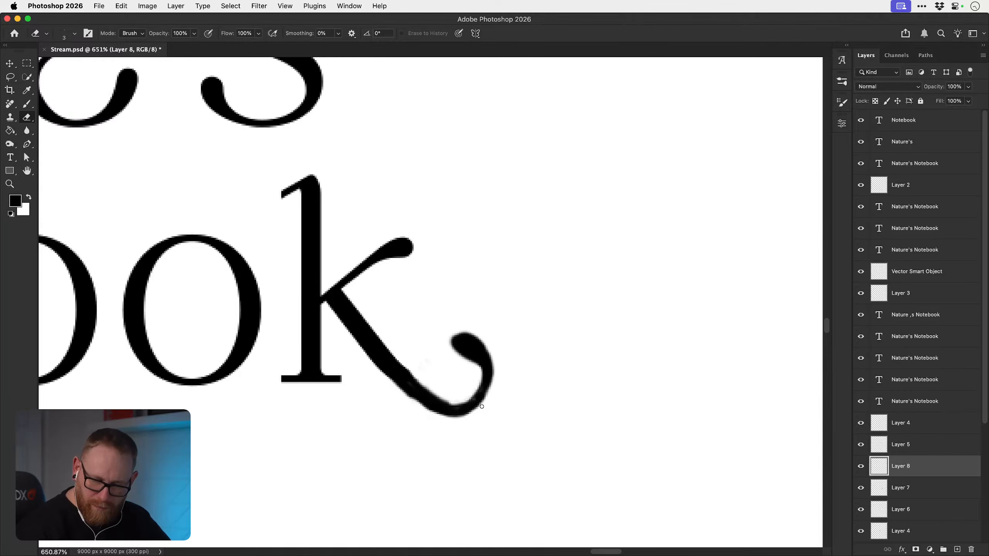
mouse_move(497, 369)
left_mouse_down()
mouse_move(491, 393)
mouse_move(459, 419)
left_mouse_up()
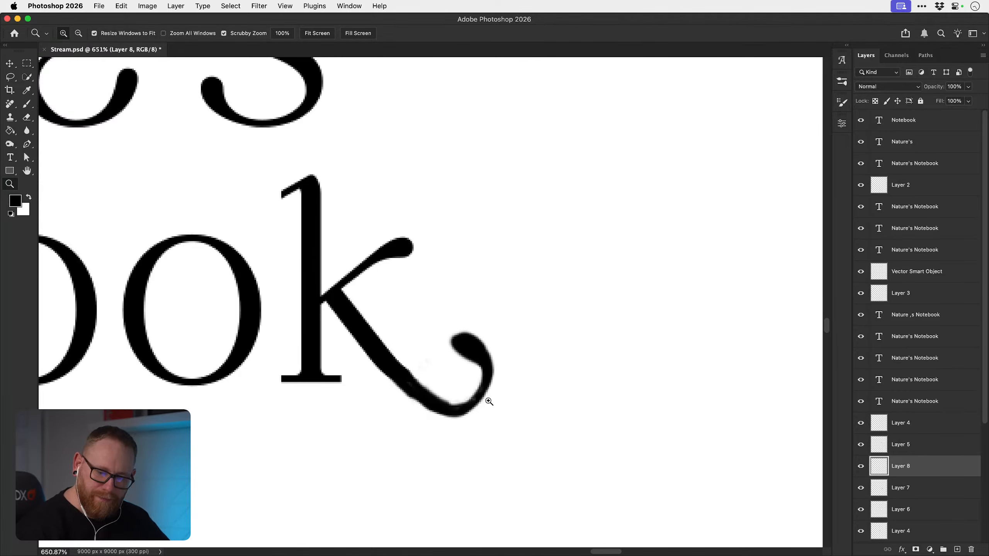
key("super+space")
left_click_drag(494, 413, 444, 375)
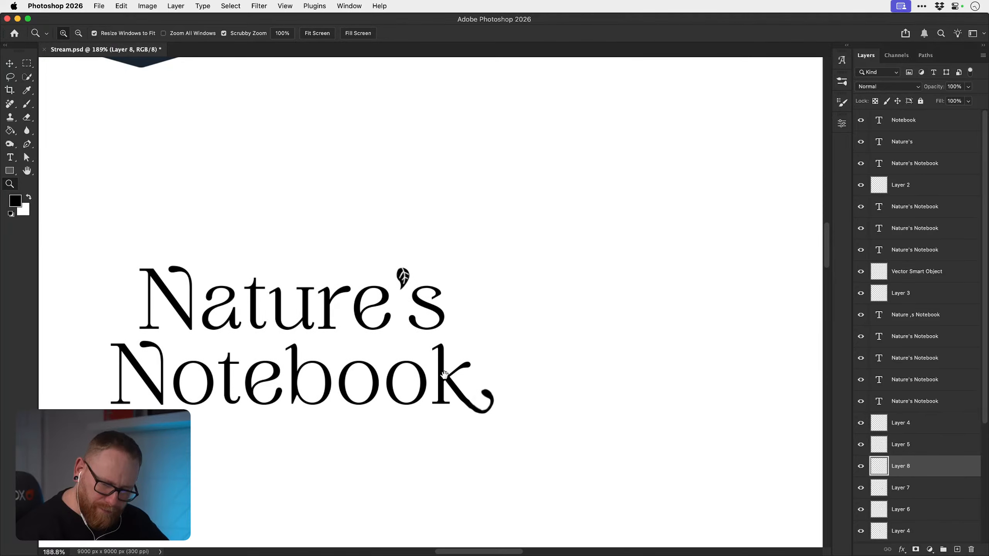
left_click_drag(443, 432, 452, 433)
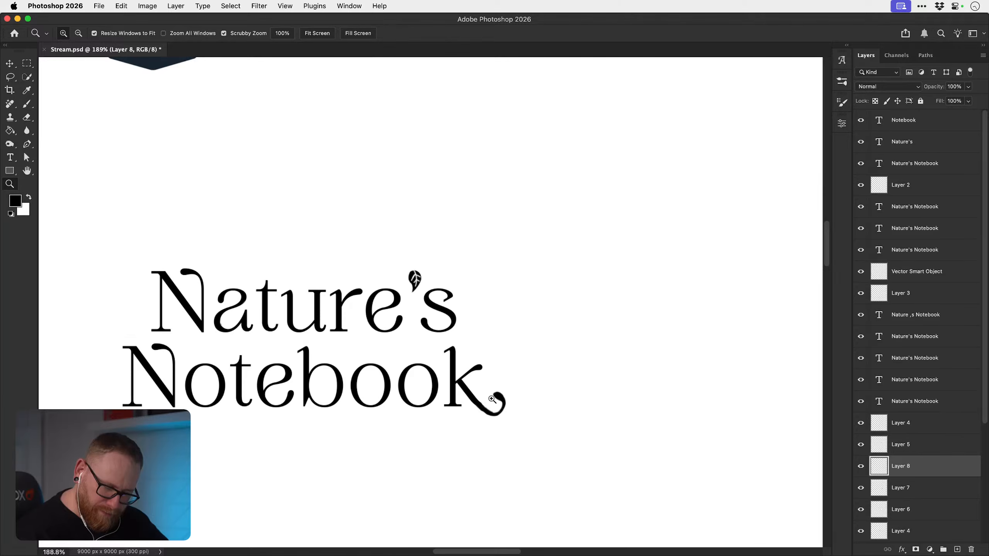
- Paint a thick curled swash off the upper-left serif of the N in Nature's and erase the thin stem around it
mouse_move(492, 399)
left_mouse_down()
mouse_move(429, 404)
mouse_move(311, 373)
mouse_move(346, 375)
mouse_move(367, 357)
mouse_move(325, 346)
mouse_move(330, 362)
left_mouse_up()
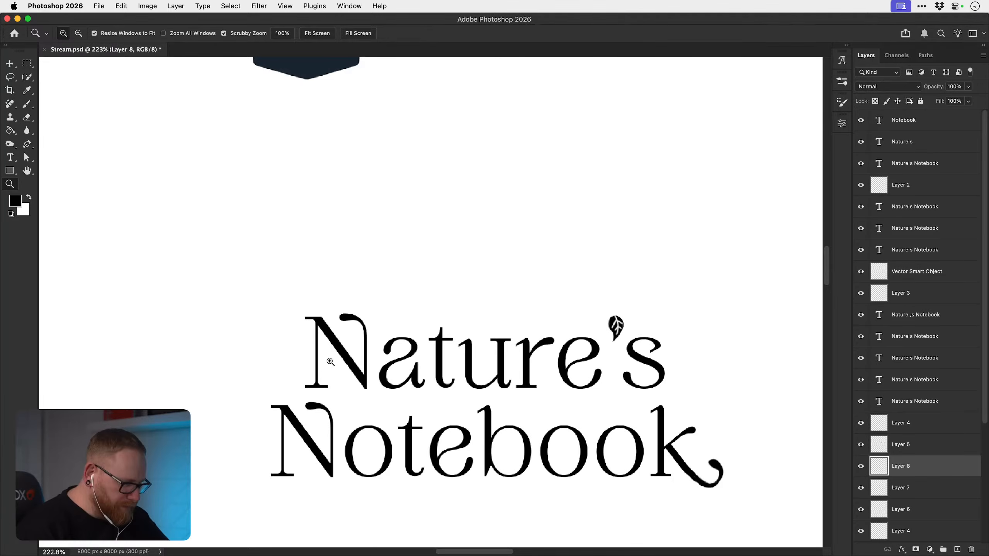
key("b")
mouse_move(300, 318)
left_mouse_down()
mouse_move(285, 343)
mouse_move(306, 346)
left_mouse_up()
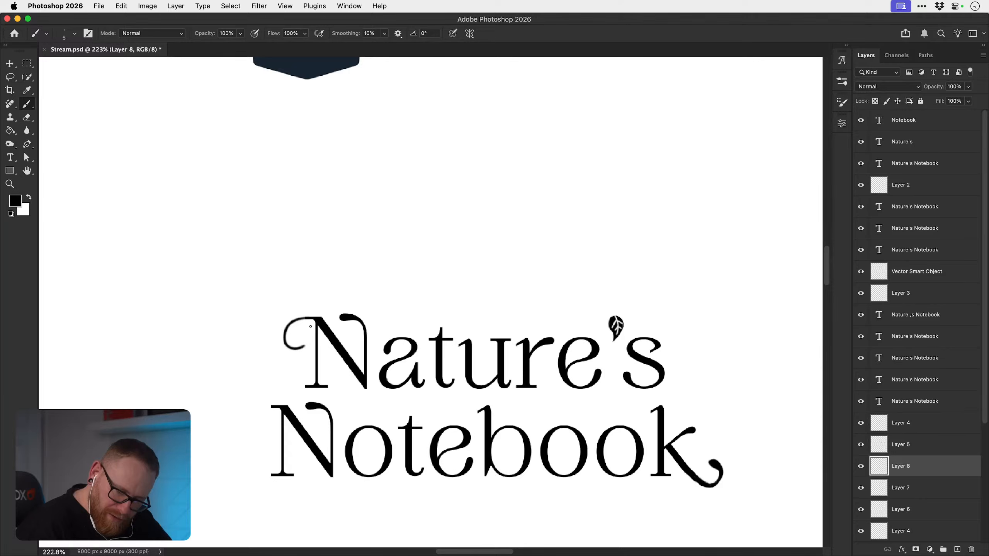
key("super+z")
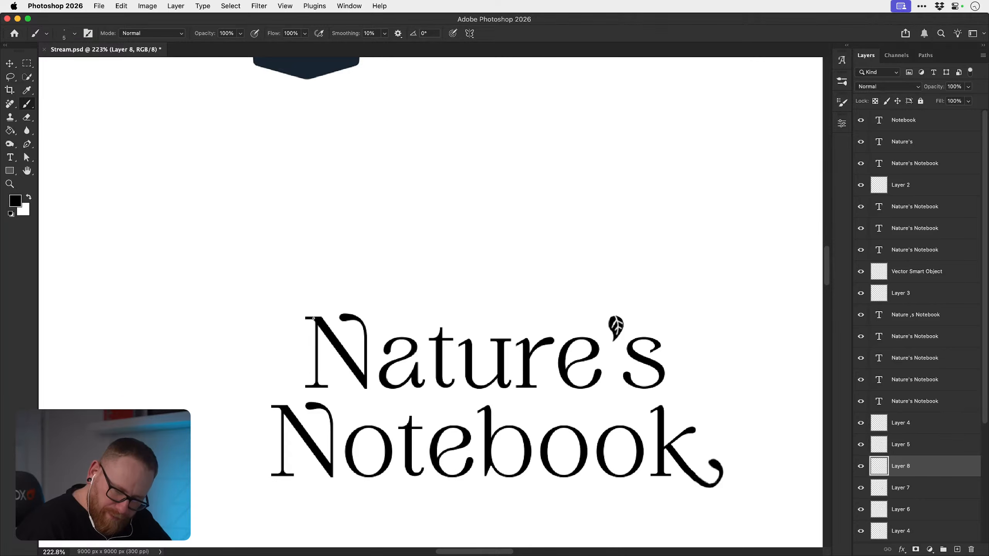
mouse_move(313, 318)
left_mouse_down()
mouse_move(289, 327)
mouse_move(290, 355)
mouse_move(318, 339)
mouse_move(304, 349)
mouse_move(288, 342)
mouse_move(304, 319)
mouse_move(303, 349)
mouse_move(314, 344)
mouse_move(287, 347)
left_mouse_up()
key("e")
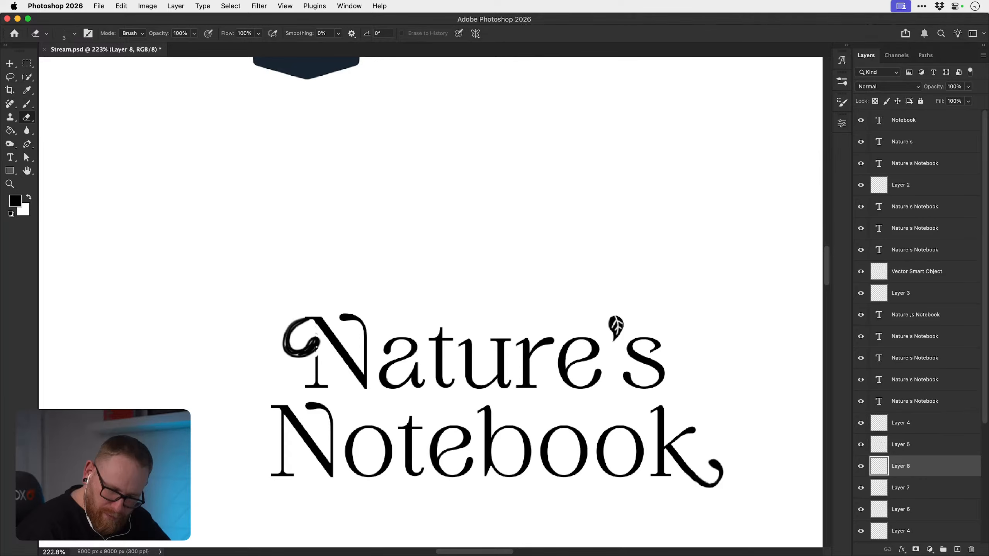
left_click_drag(428, 431, 346, 398)
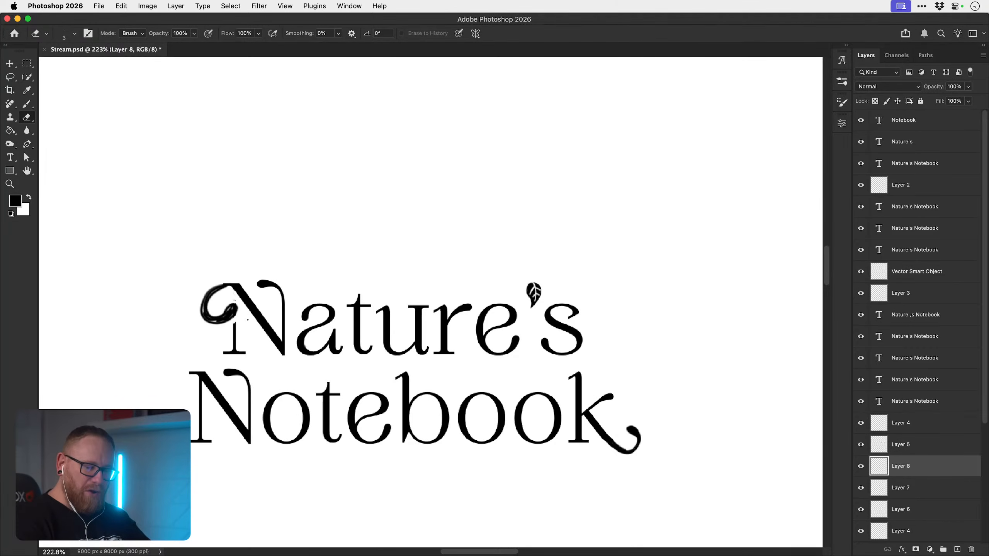
key("b")
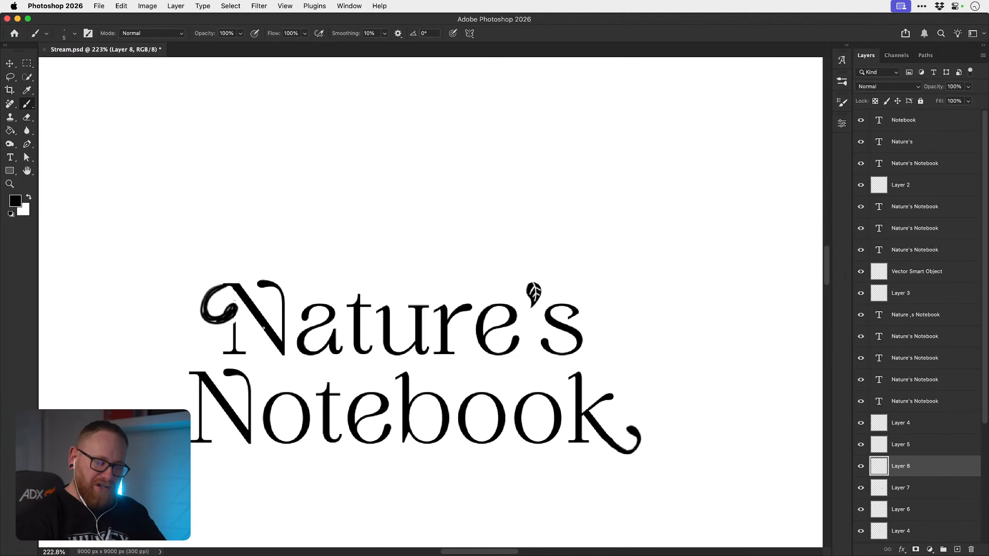
mouse_move(305, 214)
left_mouse_down()
mouse_move(276, 261)
mouse_move(295, 265)
left_mouse_up()
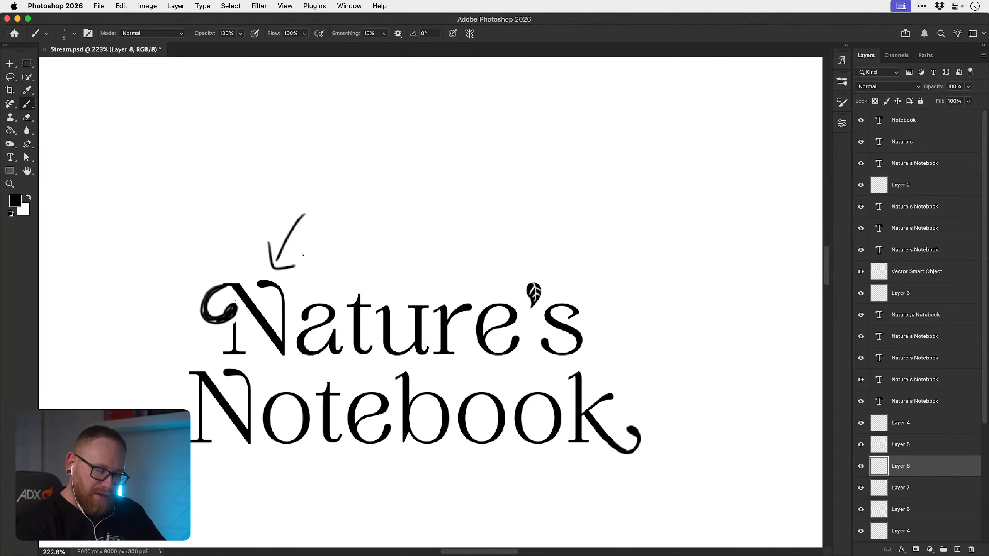
key("super+z")
key("super+z")
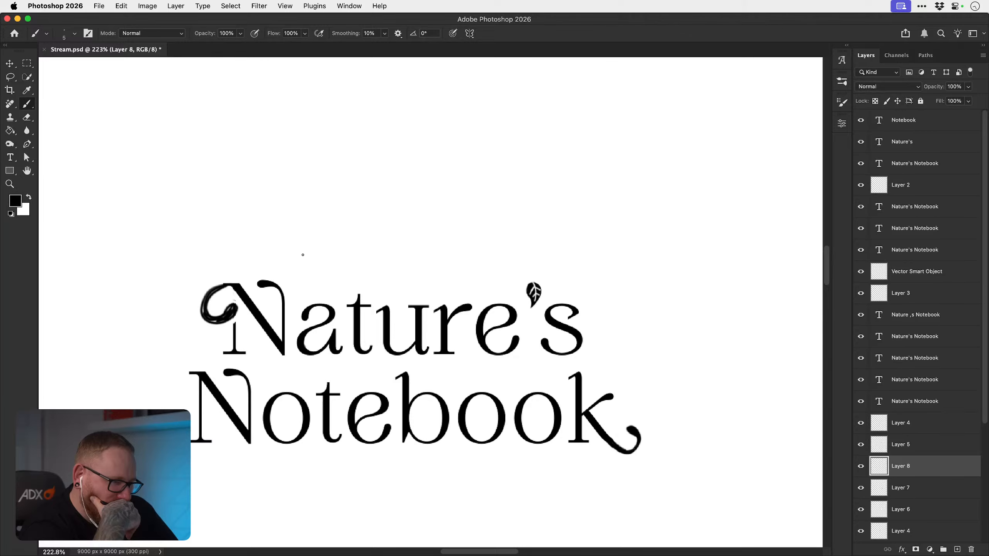
- Erase the curved hook at the top of the right stem of the N in Notebook, enlarging the eraser as needed
left_click_drag(306, 472, 286, 452)
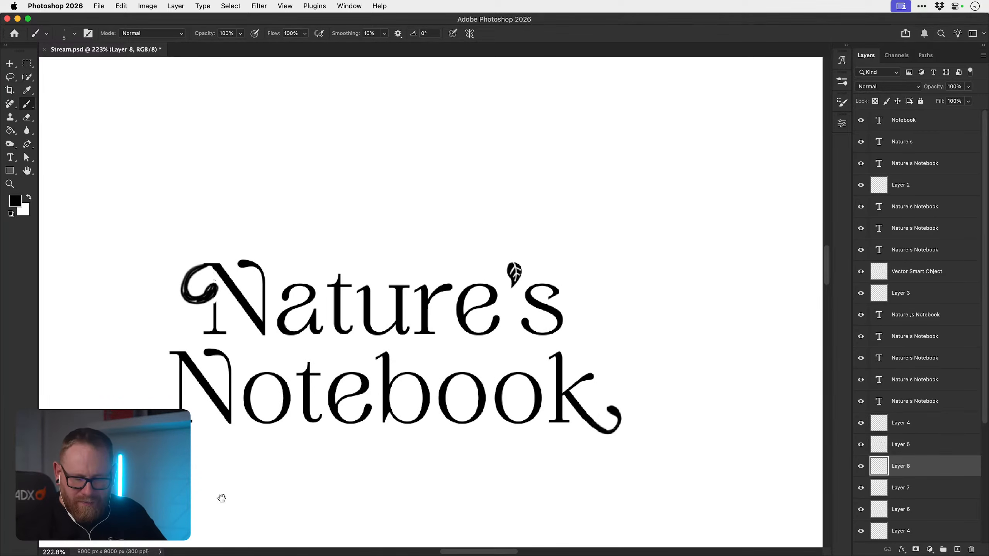
key("e")
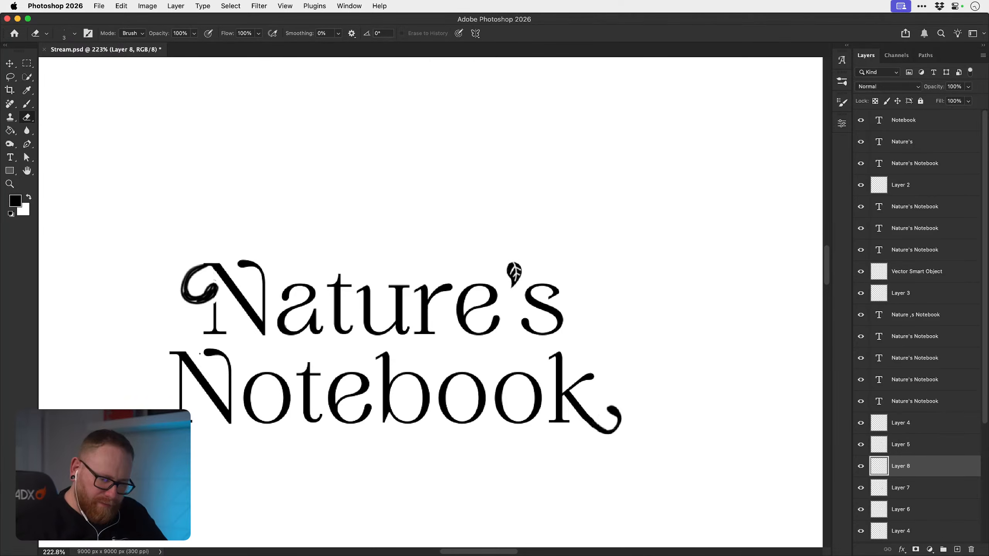
left_click_drag(204, 354, 229, 362)
key("bracketright")
key("bracketright")
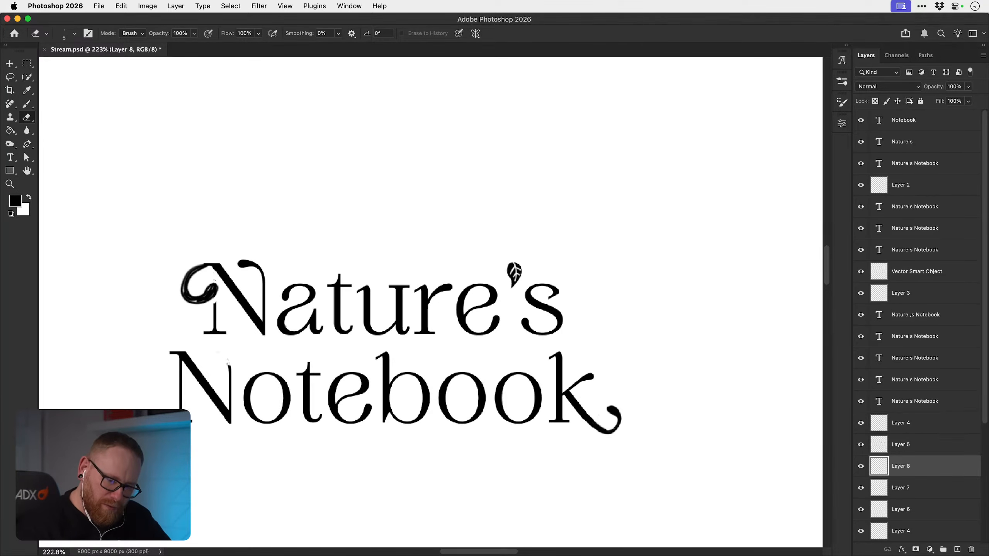
- Paint a straight stem top with a flat horizontal serif on the right side of the N in Notebook
key("b")
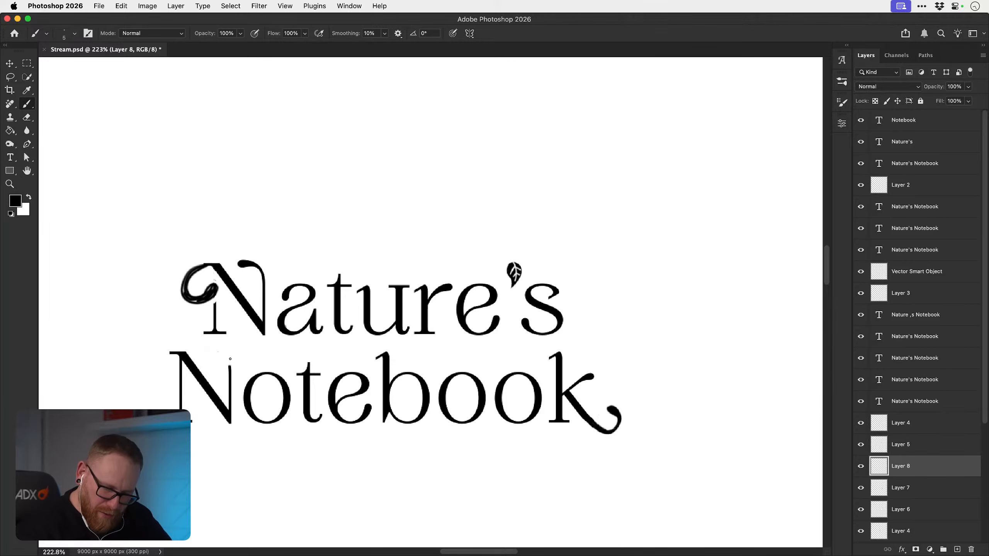
left_click_drag(230, 359, 253, 349)
key("super+z")
key("e")
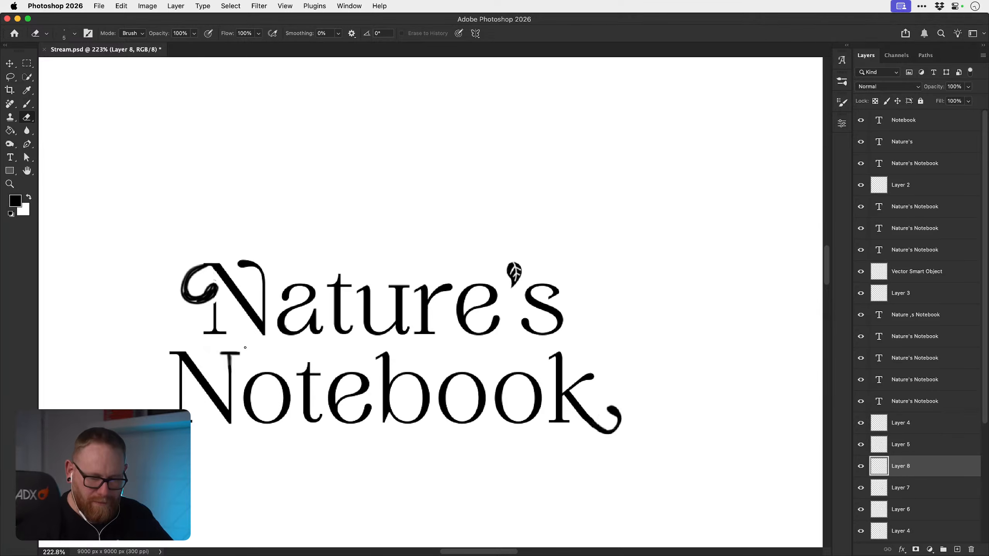
key("z")
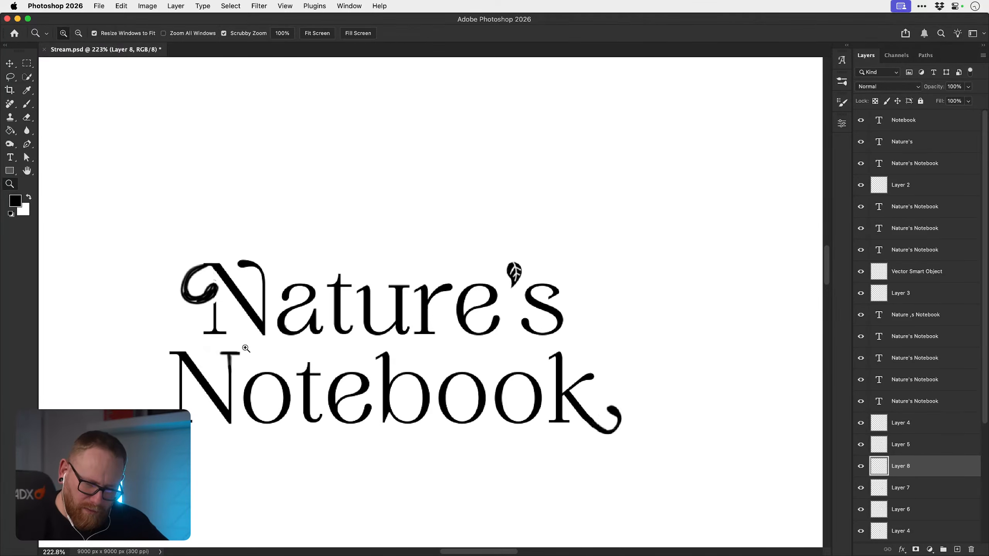
- Erase the leaf apostrophe in Nature's and paint a plain solid black teardrop apostrophe in its place
key("e")
mouse_move(507, 267)
left_mouse_down()
mouse_move(515, 247)
mouse_move(516, 284)
left_mouse_up()
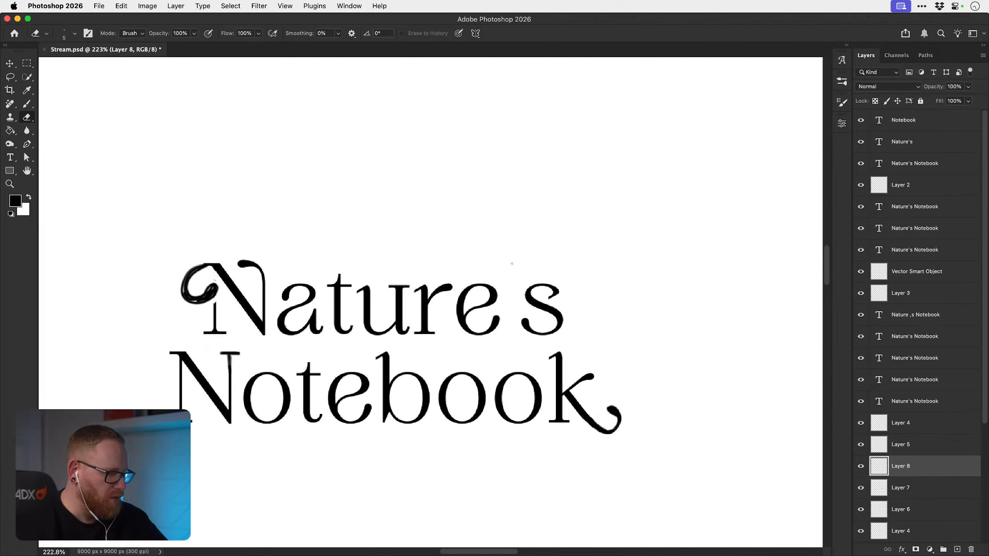
key("b")
mouse_move(512, 260)
left_mouse_down()
mouse_move(520, 268)
mouse_move(511, 284)
mouse_move(515, 271)
mouse_move(531, 275)
mouse_move(513, 274)
left_mouse_up()
key("super+z")
key("e")
key("z")
key("b")
key("e")
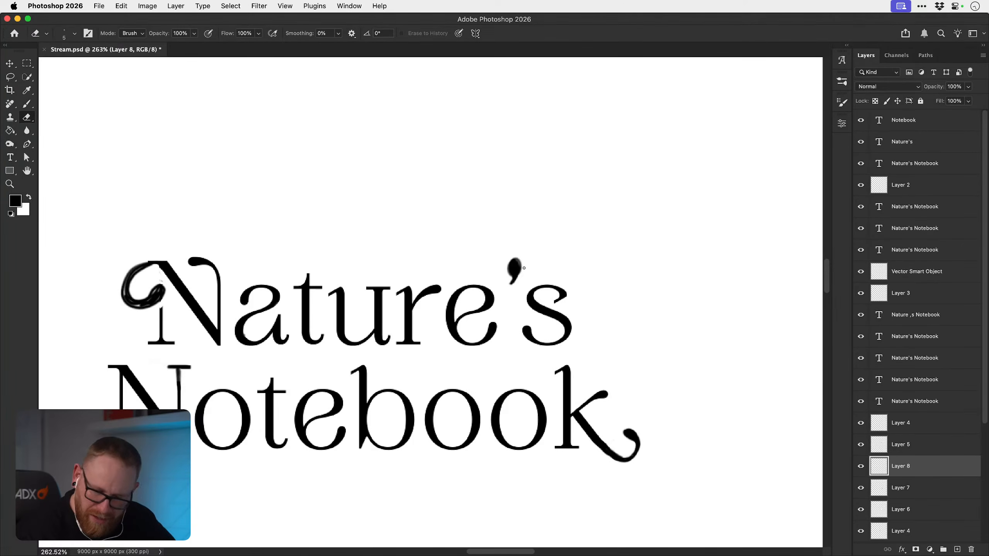
key("z")
mouse_move(494, 419)
left_mouse_down()
mouse_move(473, 412)
mouse_move(448, 481)
mouse_move(438, 473)
mouse_move(454, 445)
left_mouse_up()
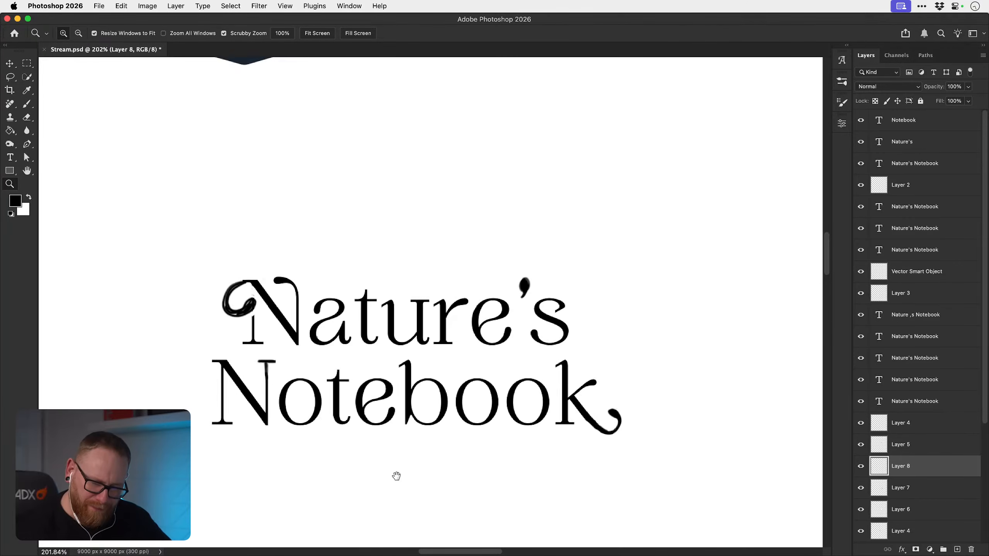
left_click_drag(397, 476, 417, 442)
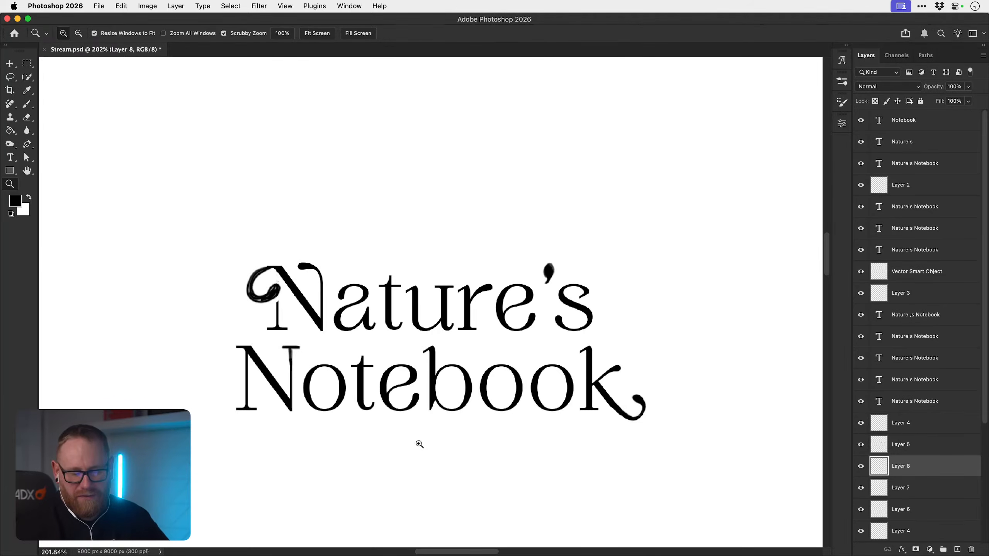
- Link the two o's in Notebook with a rising diagonal brush stroke and erase the parts of the letters around it
key("b")
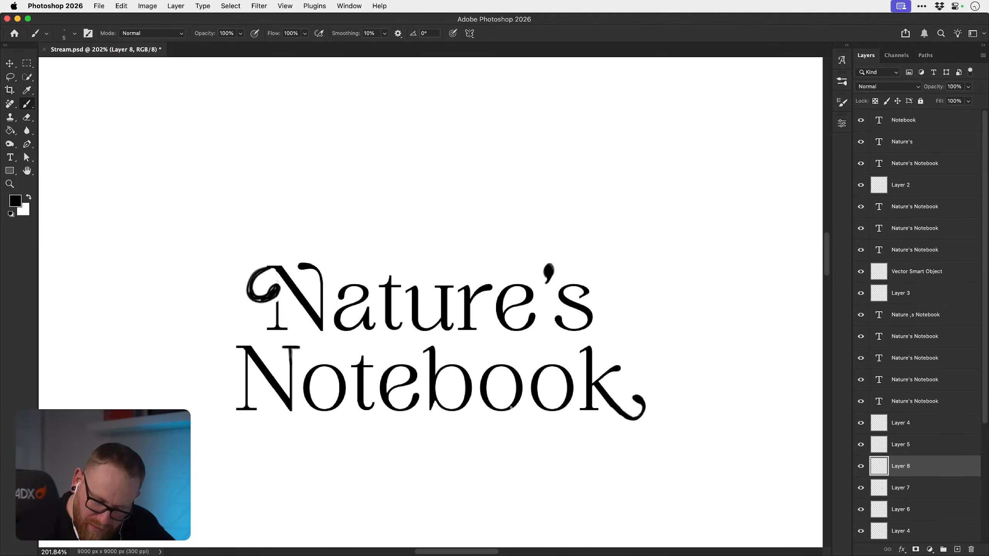
mouse_move(511, 407)
left_mouse_down()
mouse_move(541, 369)
mouse_move(532, 389)
left_mouse_up()
key("e")
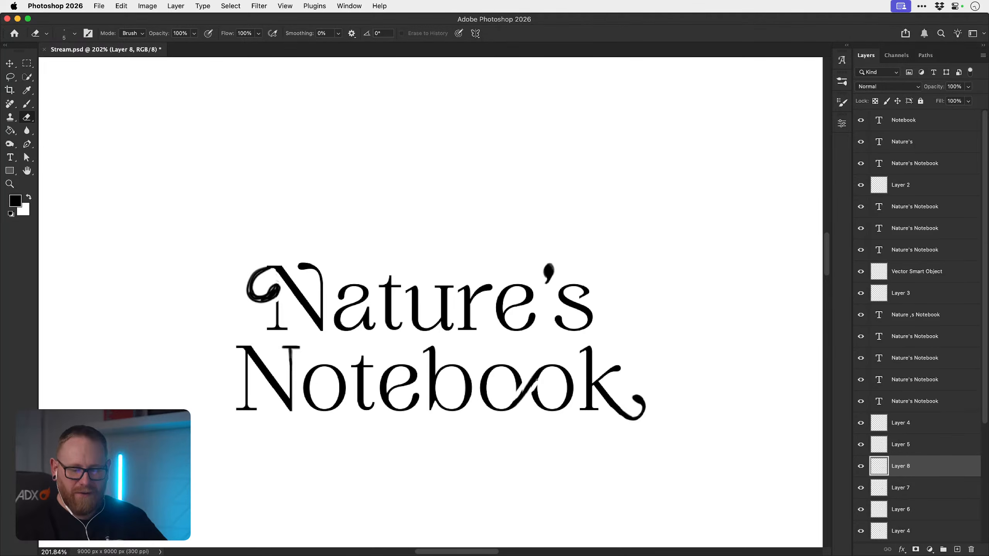
left_click_drag(554, 409, 570, 387)
left_click_drag(538, 335, 530, 348)
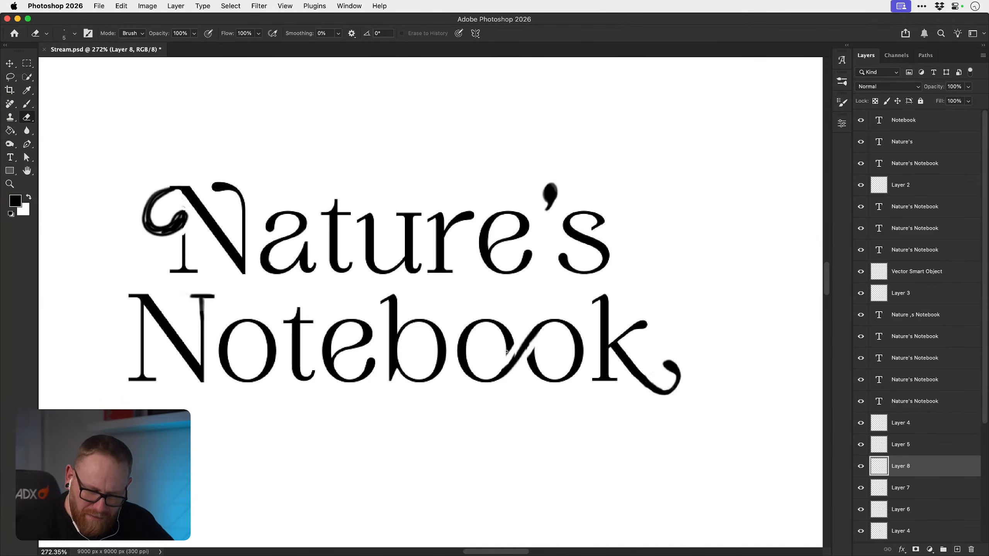
- Paint rounded, inward-curling ends on both o's of Notebook beside the diagonal link and tidy them with the eraser
key("b")
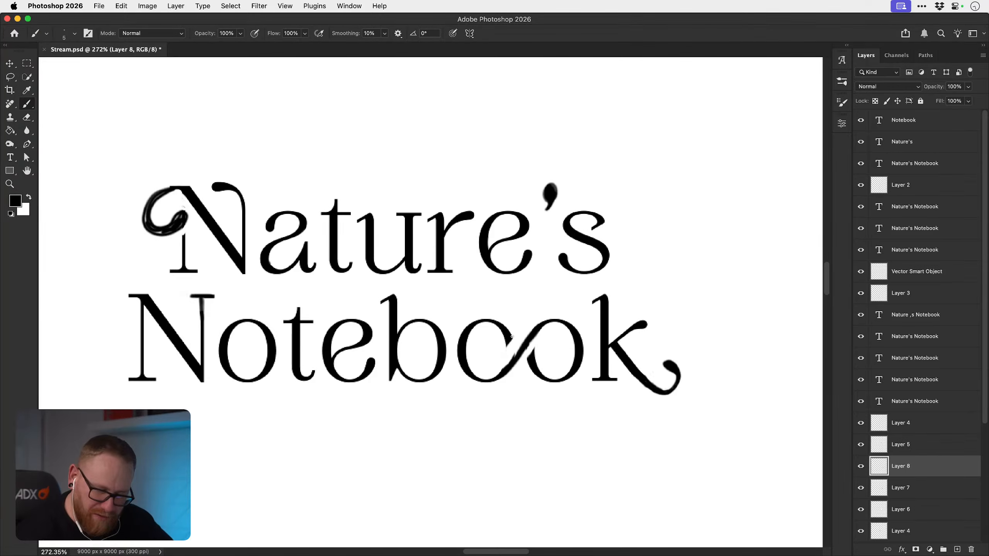
mouse_move(513, 336)
left_mouse_down()
mouse_move(505, 356)
mouse_move(506, 344)
mouse_move(508, 353)
mouse_move(535, 356)
left_mouse_up()
key("e")
key("b")
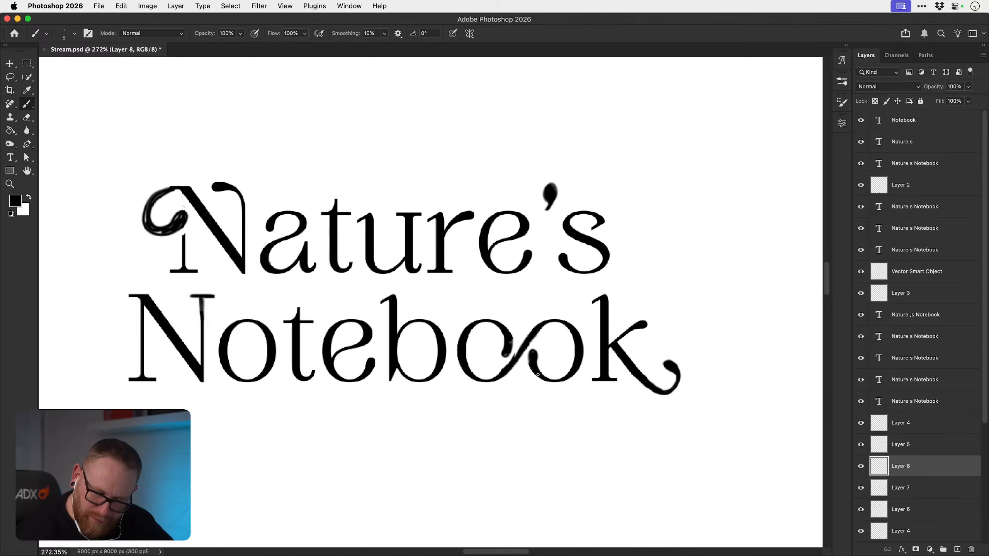
key("z")
left_click_drag(534, 406, 517, 433)
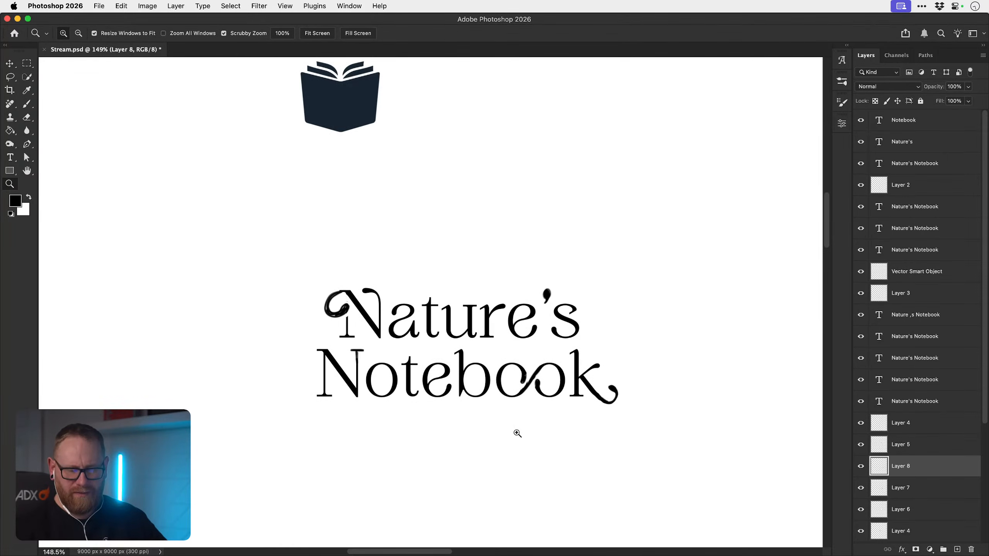
- Undo the diagonal link and curled ends painted on the two o's in Notebook
left_click_drag(571, 403, 594, 387)
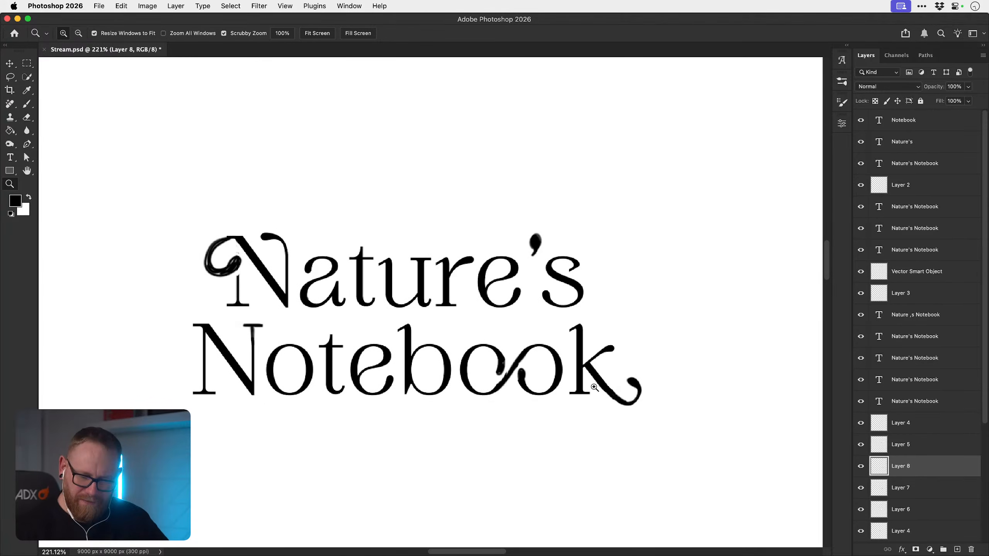
key("super+z")
key("super+z")
key("super+z")
key("super+z")
key("super+z")
key("super+z")
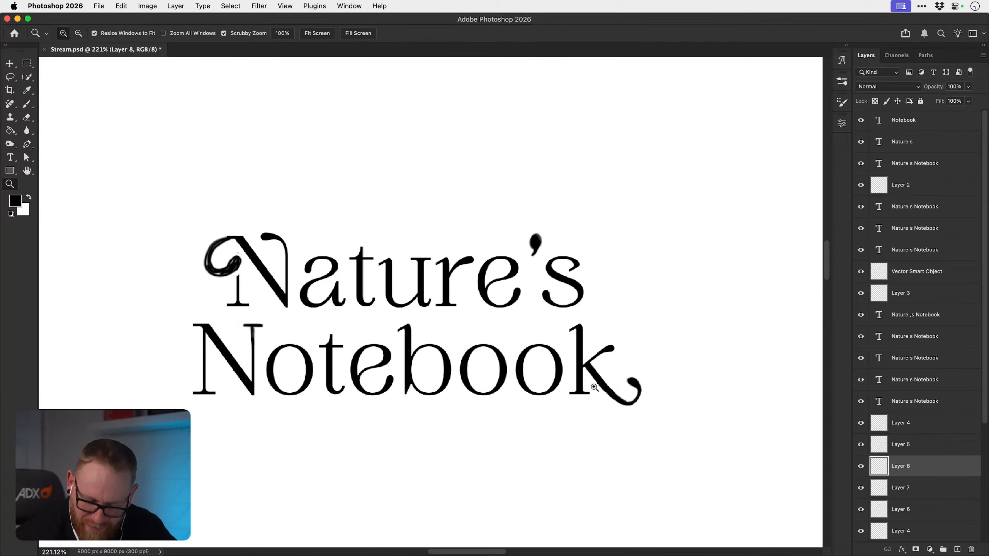
key("v")
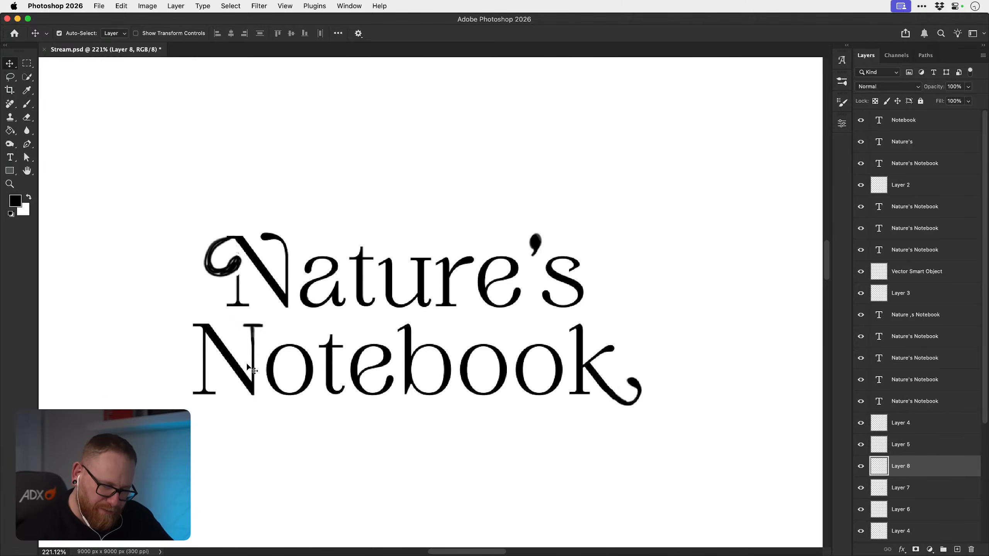
- Try slanted page-like brush lines fanning out in both inner spaces of the N in Notebook
key("z")
left_click_drag(239, 360, 248, 368)
key("b")
mouse_move(214, 291)
left_mouse_down()
mouse_move(232, 351)
mouse_move(264, 382)
left_mouse_up()
key("ctrl+z")
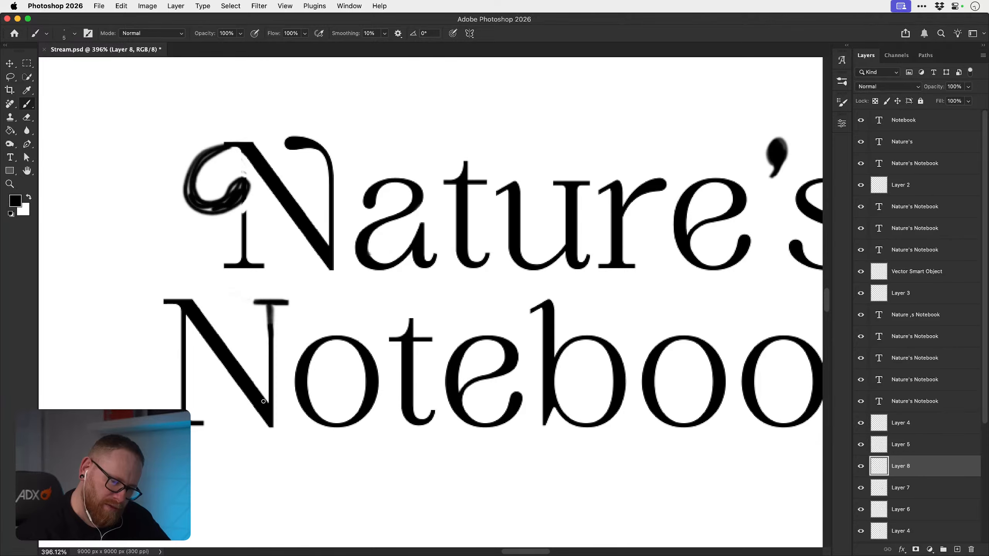
mouse_move(266, 403)
left_mouse_down()
mouse_move(253, 326)
mouse_move(259, 399)
mouse_move(230, 296)
left_mouse_up()
mouse_move(185, 325)
left_mouse_down()
mouse_move(205, 411)
mouse_move(232, 428)
left_mouse_up()
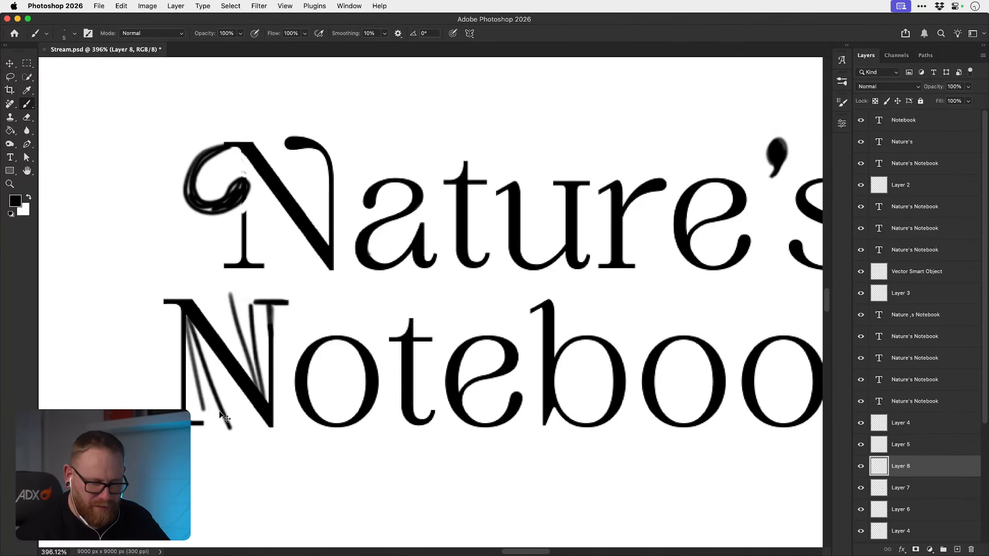
key("super+z")
key("super+z")
left_click_drag(187, 312, 207, 416)
left_click_drag(195, 321, 237, 424)
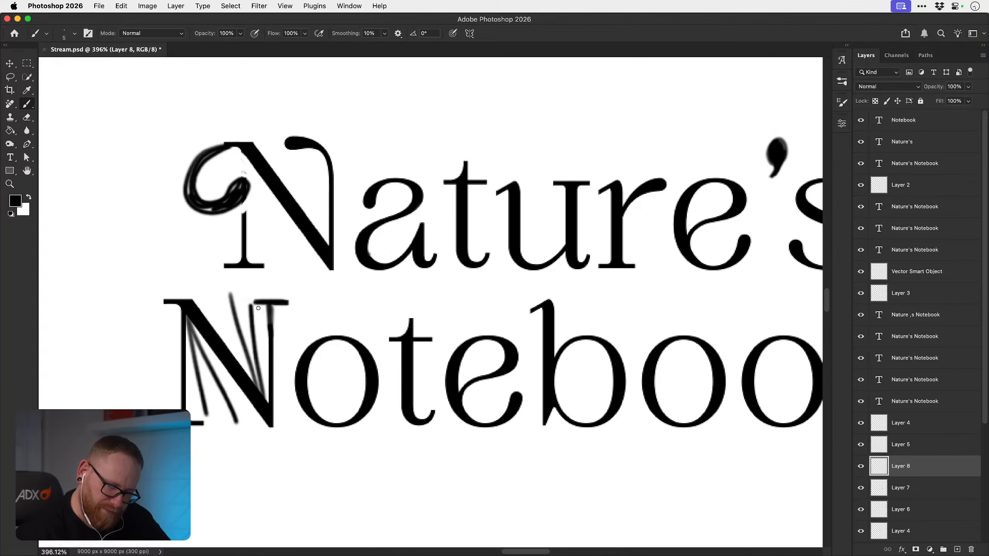
key("super+z")
key("super+z")
key("super+z")
key("super+z")
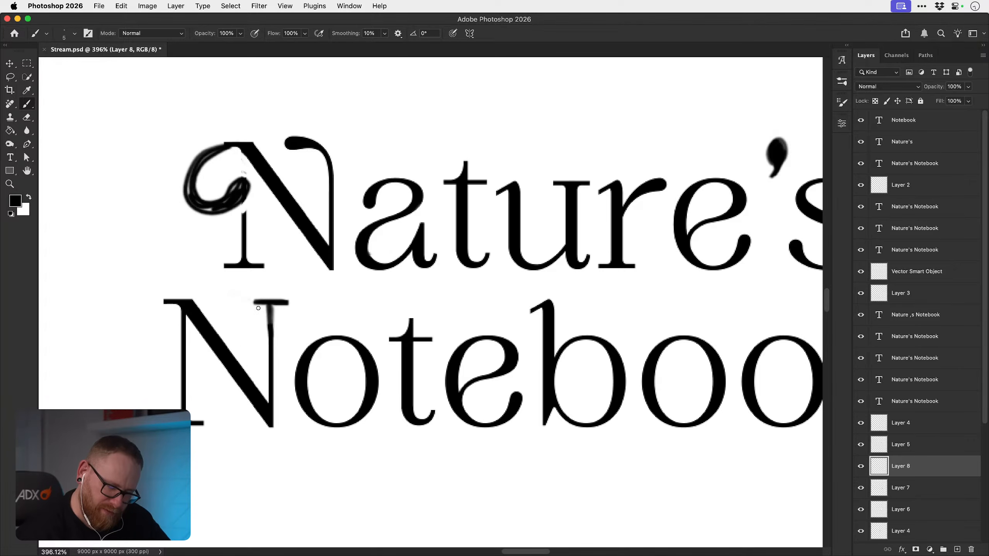
- Try a single vertical brush line inside the N in Notebook, just beside its right stem
left_click_drag(258, 308, 259, 393)
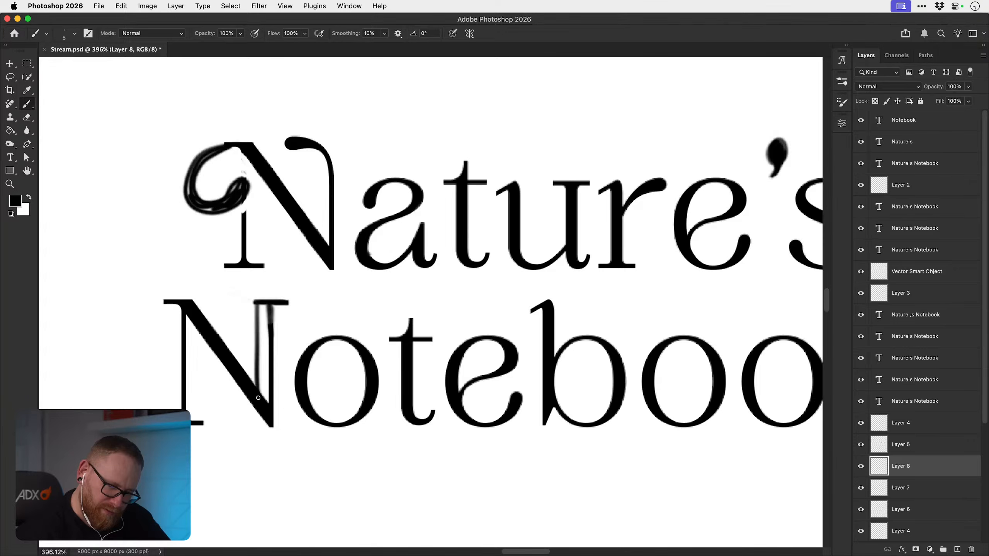
key("super+z")
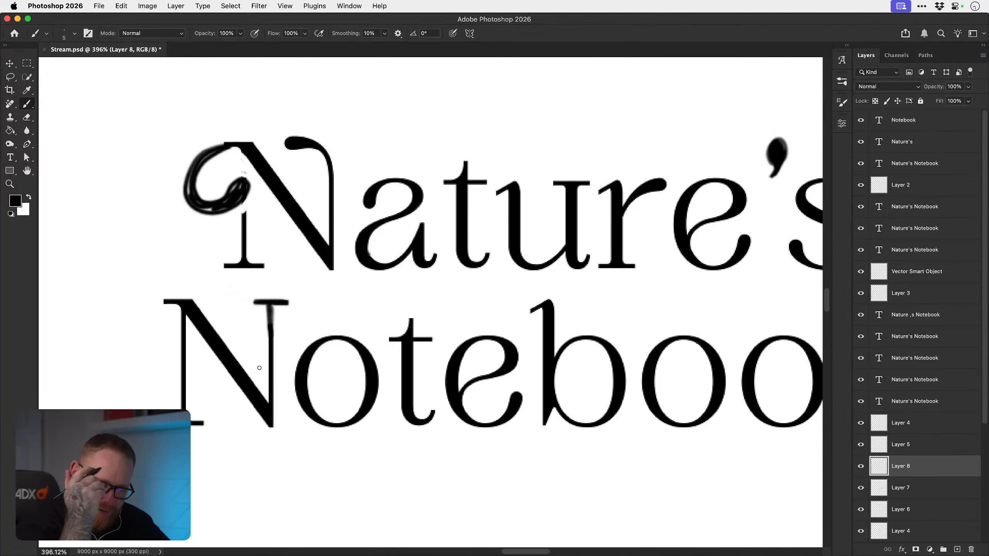
left_click_drag(362, 426, 341, 437)
key("super+z")
key("super+j")
left_click_drag(366, 393, 495, 416)
key("super+e")
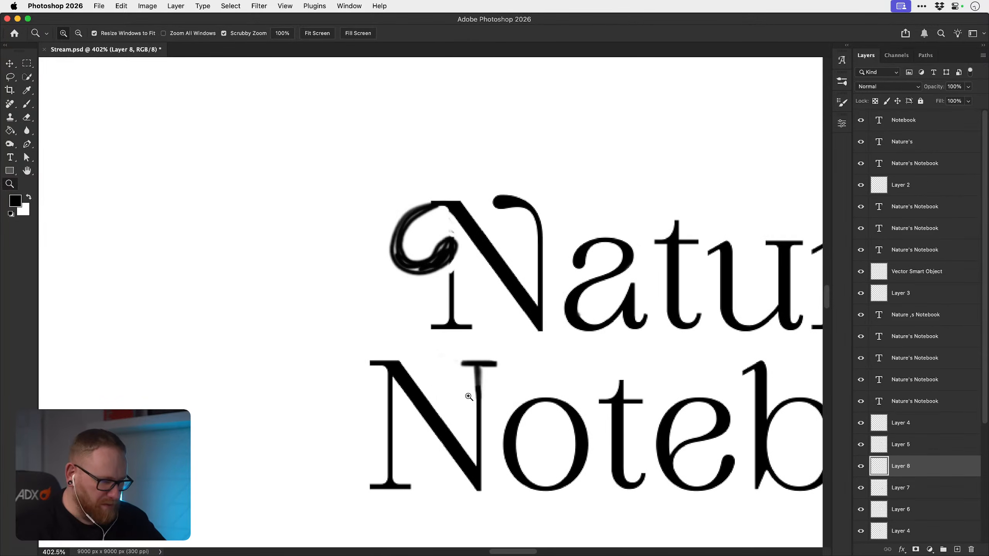
- Copy the N of Notebook onto its own layer and place it in the blank area left of the wordmark
key("m")
left_click_drag(337, 353, 500, 507)
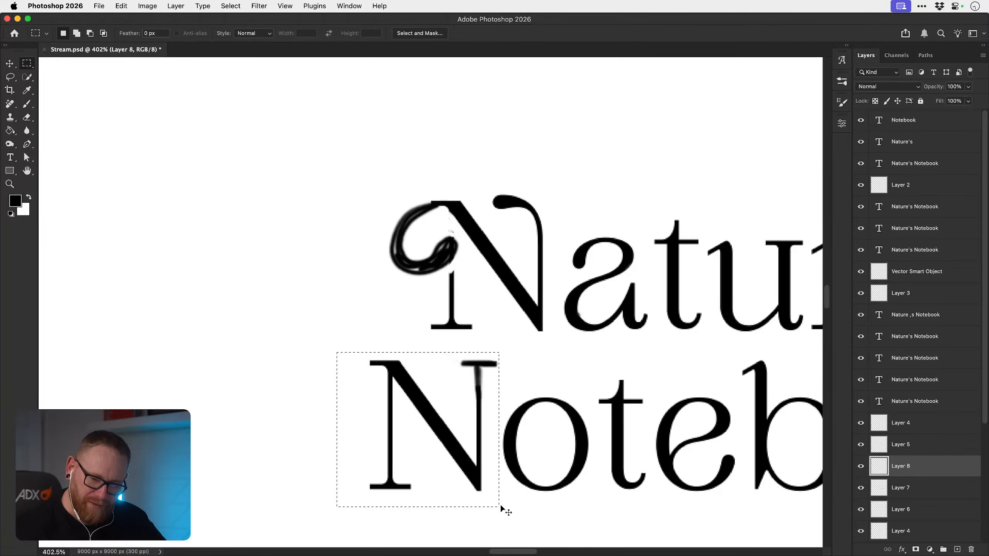
key("super+c")
scroll(453, 393, "left", 10)
key("super+v")
key("v")
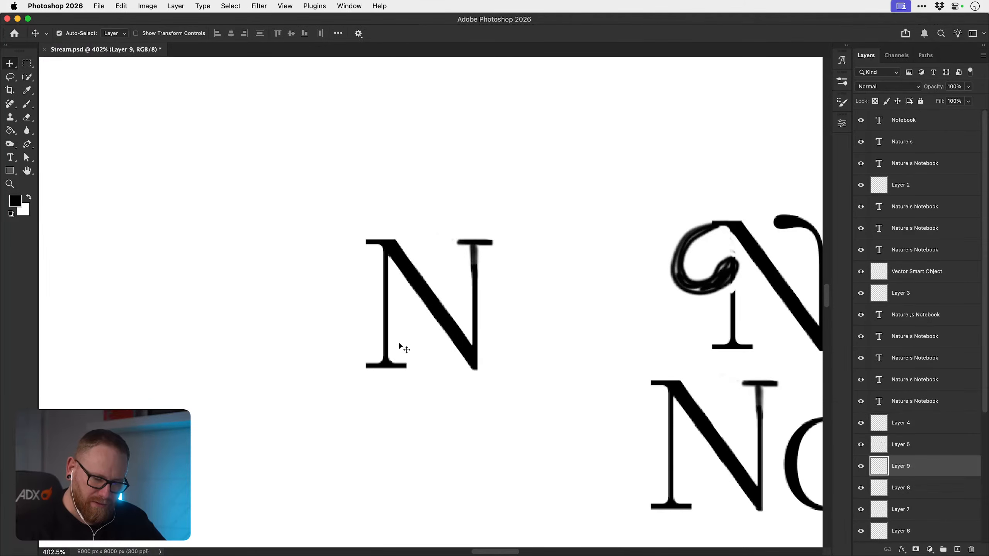
left_click_drag(384, 351, 235, 365)
scroll(320, 327, "left", 3)
- Try a vertical brush stroke beside the right stem of the copied N
key("z")
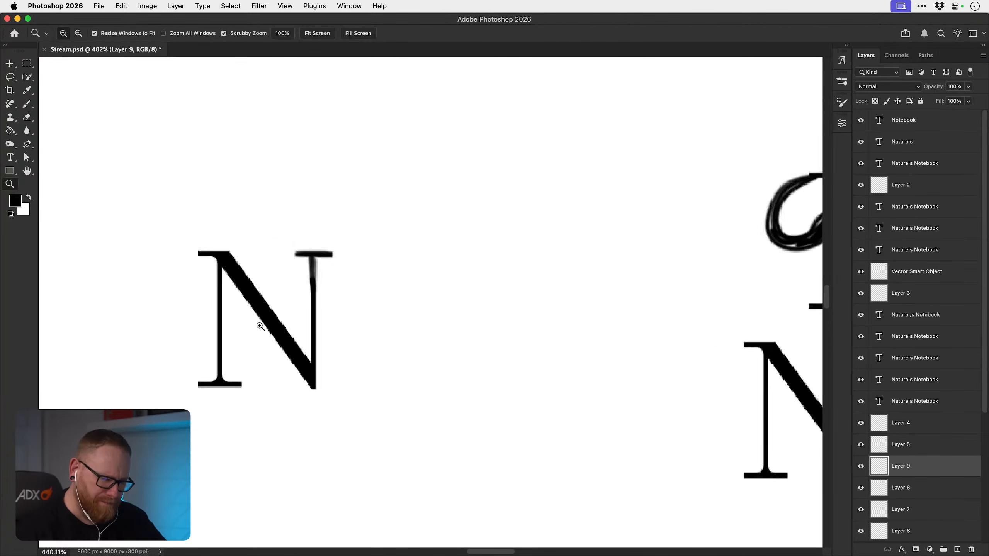
left_click_drag(260, 327, 270, 327)
key("b")
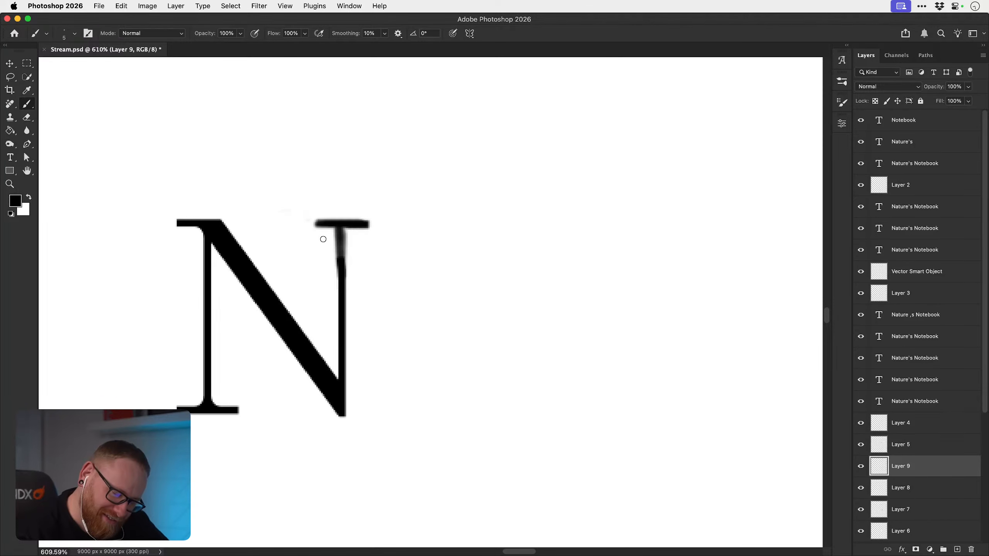
left_click_drag(325, 239, 325, 345)
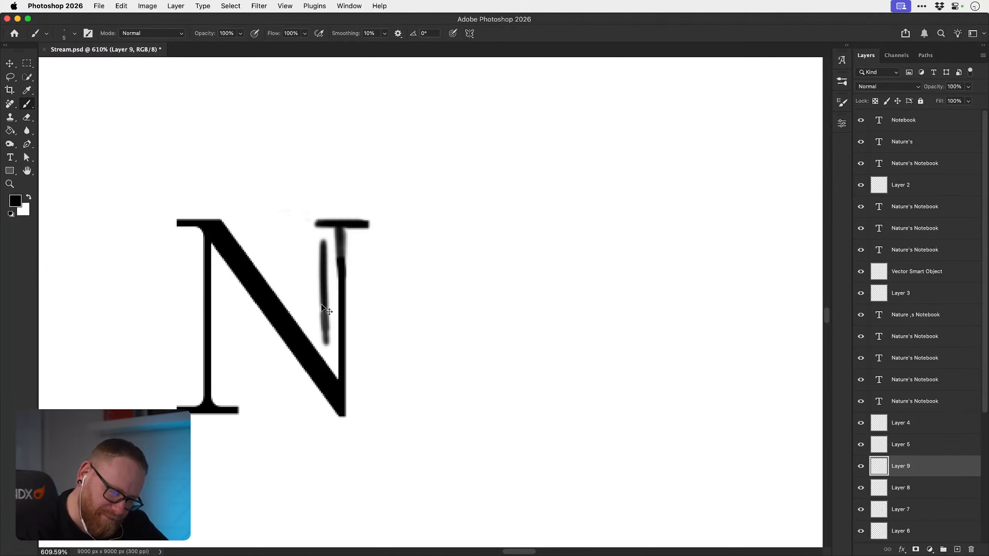
key("ctrl+z")
key("ctrl+z")
- Try thin curved page lines with a size 3 brush, two in each inner space of the copied N
key("bracketleft")
key("bracketleft")
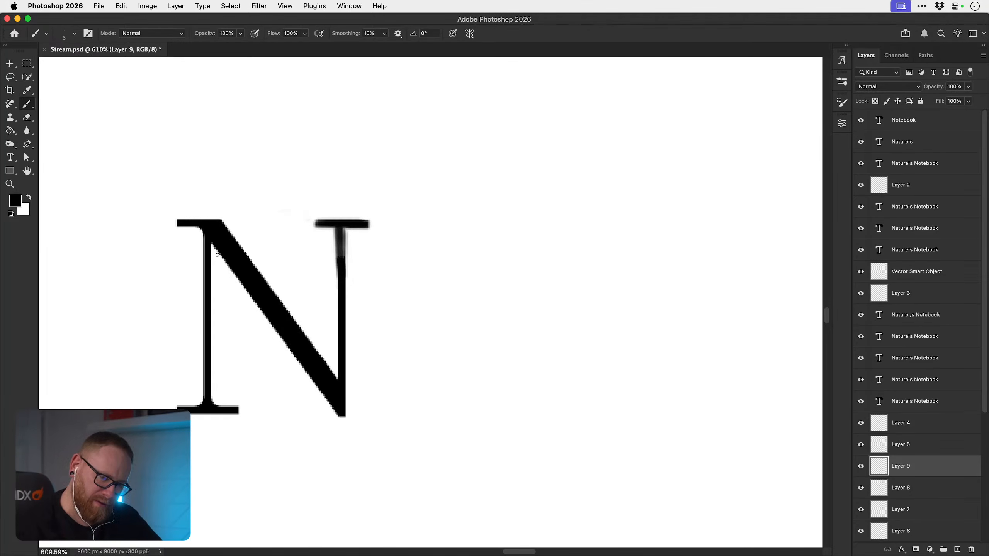
left_click_drag(211, 244, 255, 411)
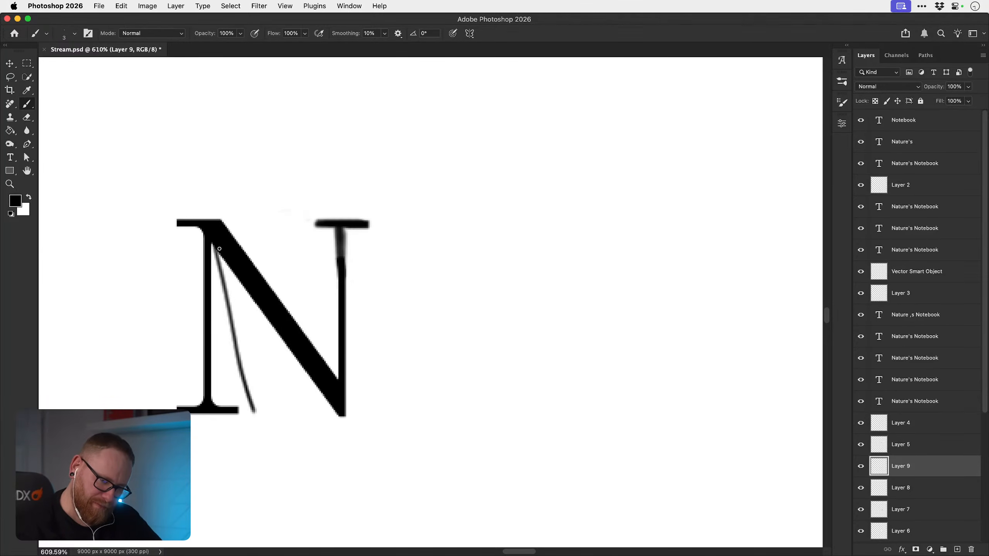
left_click_drag(219, 249, 294, 405)
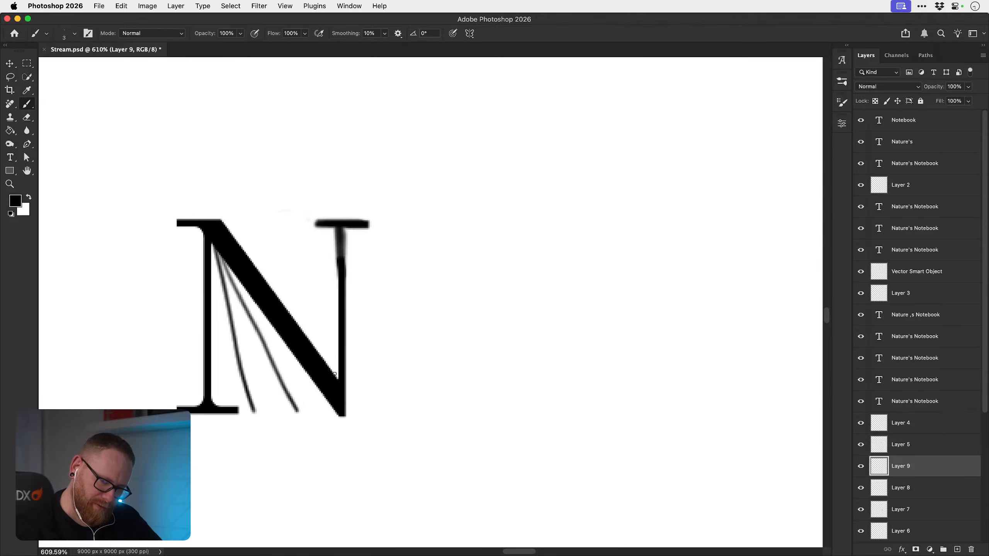
mouse_move(337, 377)
left_mouse_down()
mouse_move(312, 291)
mouse_move(287, 278)
mouse_move(329, 365)
left_mouse_up()
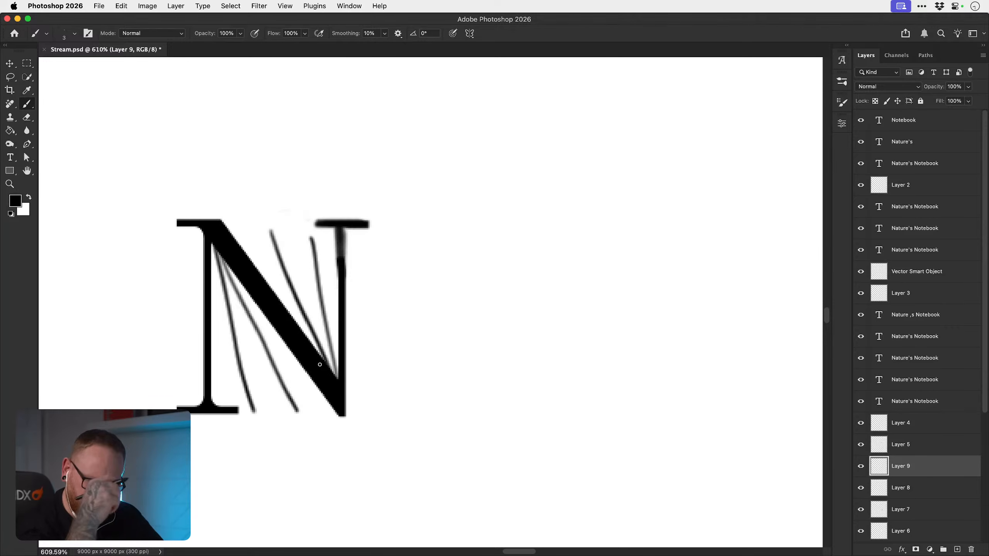
key("super+z")
key("super+z")
key("super+z")
key("super+z")
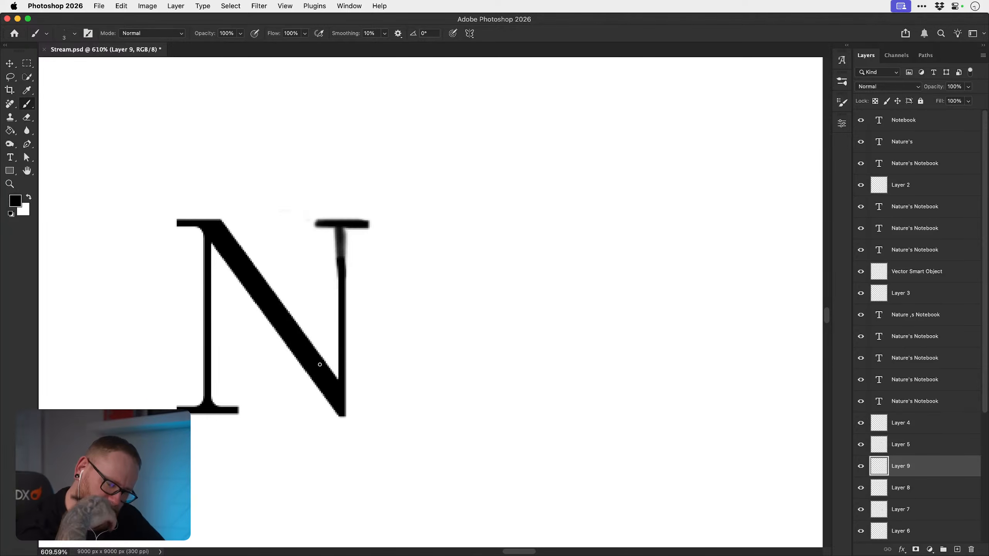
- Rotate the copied N by 90 degrees clockwise so that it lies on its side
key("v")
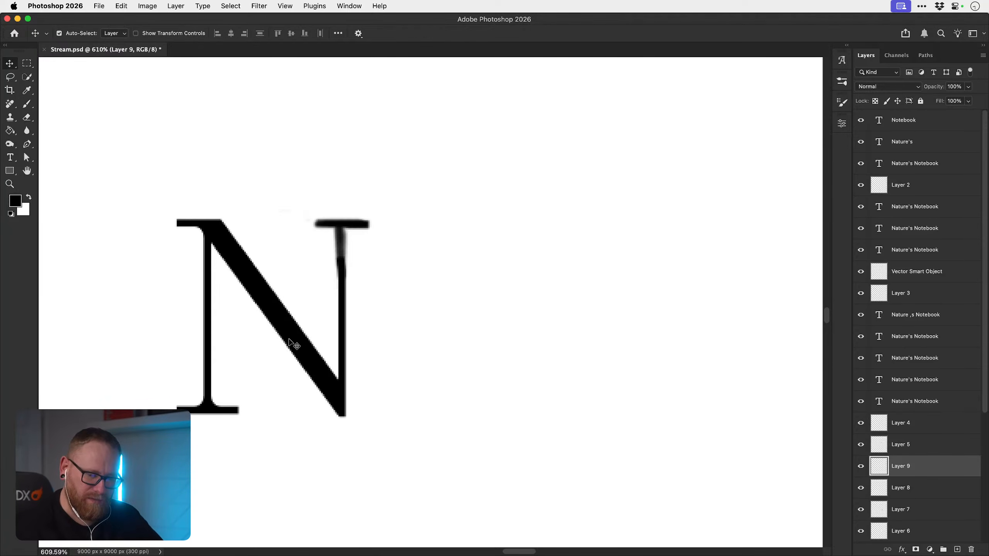
key("super+t")
left_click_drag(330, 197, 391, 368)
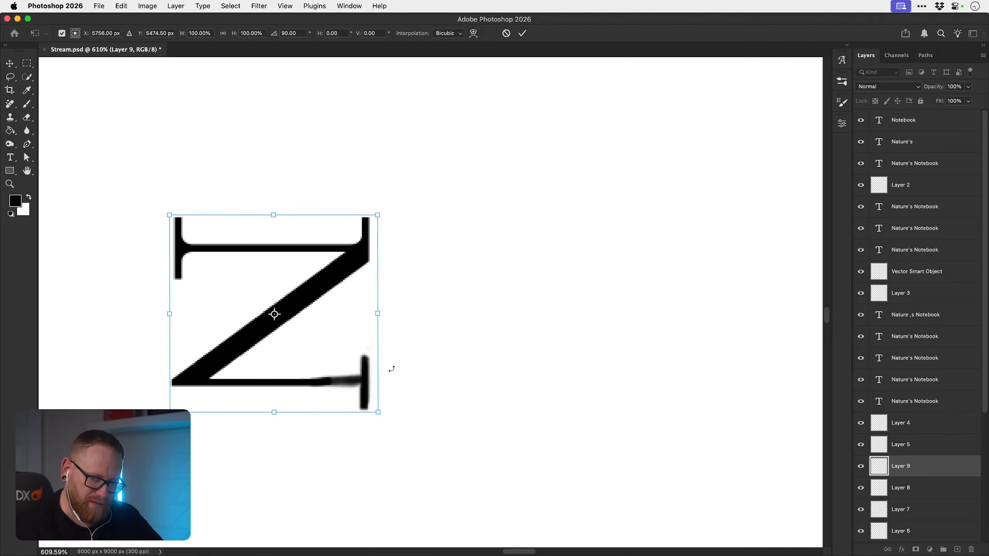
key("Return")
key("b")
scroll(401, 330, "left", 5)
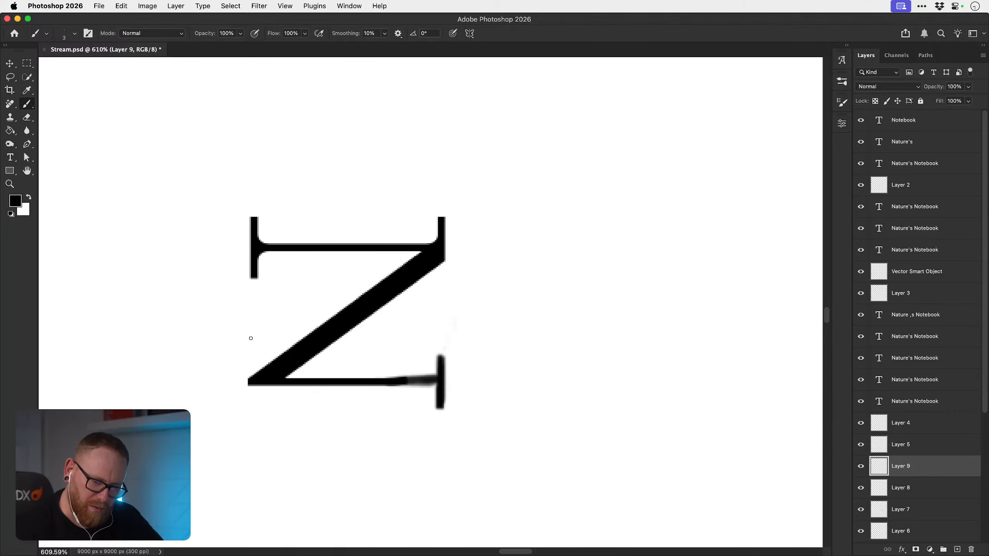
- Try marking the diagonal of the rotated N with a small arrow and a squiggle across it
mouse_move(248, 334)
left_mouse_down()
mouse_move(283, 337)
mouse_move(268, 350)
mouse_move(352, 331)
left_mouse_up()
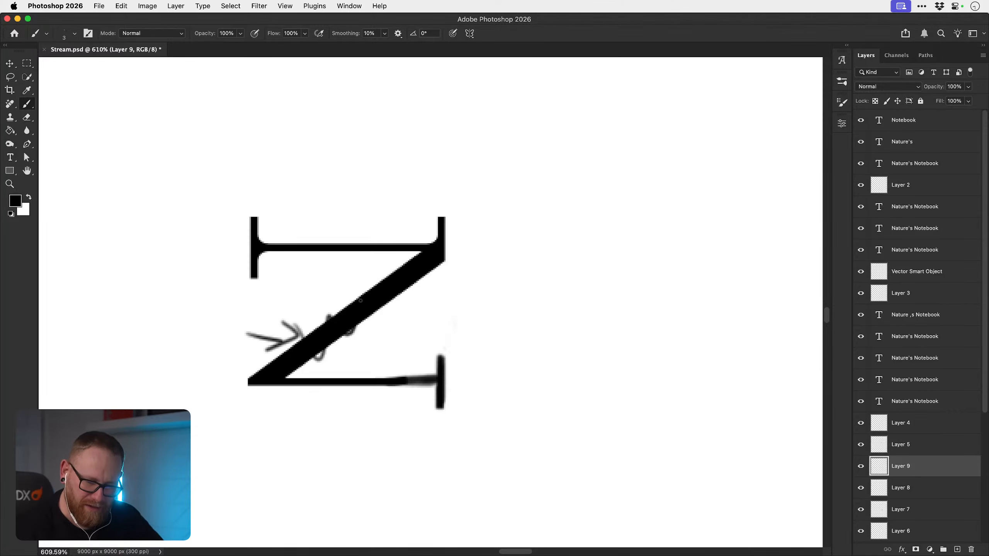
key("super+z")
key("super+z")
key("super+z")
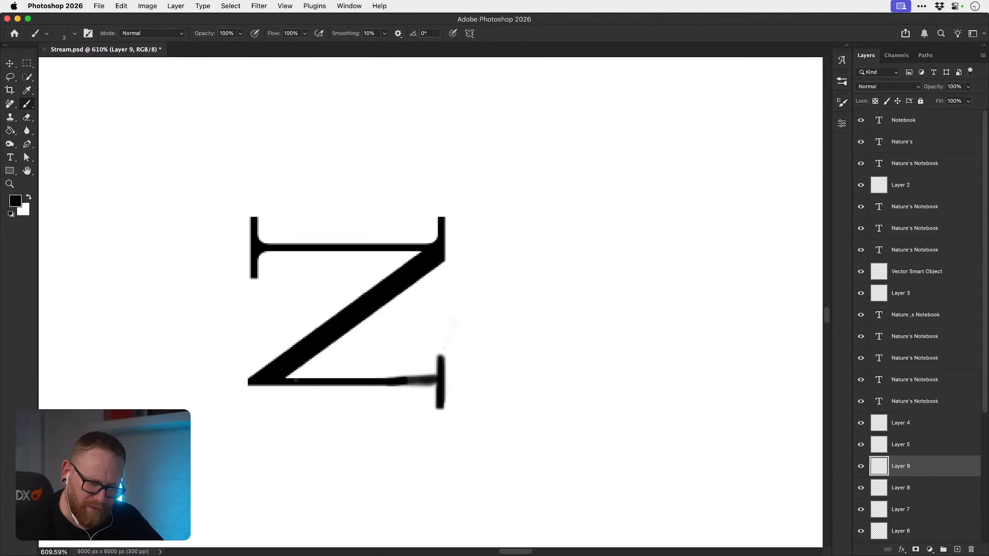
- Try two thin page lines fanning out of the rotated N's lower corner and a separate four-line fan beside the letter
mouse_move(287, 378)
left_mouse_down()
mouse_move(447, 305)
mouse_move(345, 362)
mouse_move(481, 329)
left_mouse_up()
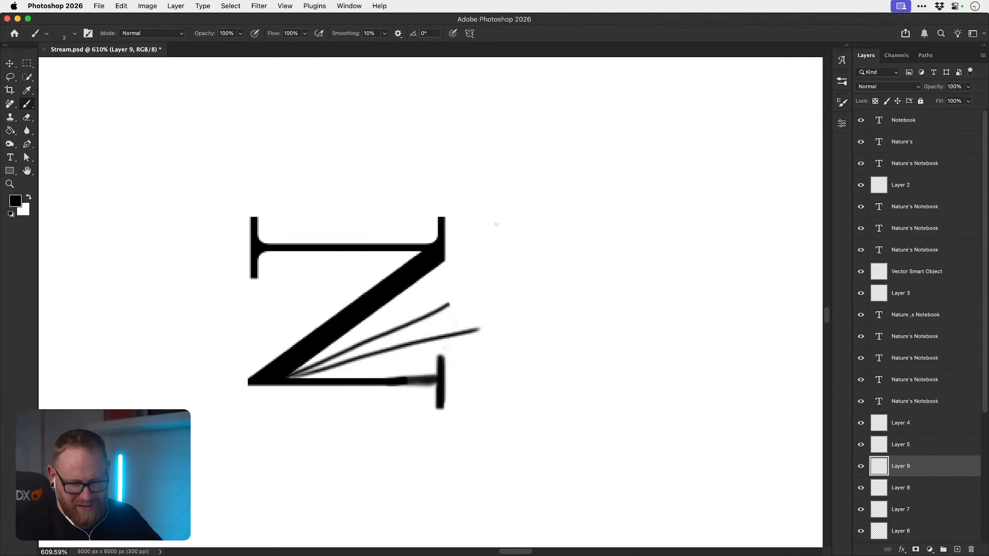
mouse_move(647, 242)
left_mouse_down()
mouse_move(575, 312)
mouse_move(683, 336)
left_mouse_up()
mouse_move(543, 341)
left_mouse_down()
mouse_move(675, 278)
mouse_move(691, 306)
left_mouse_up()
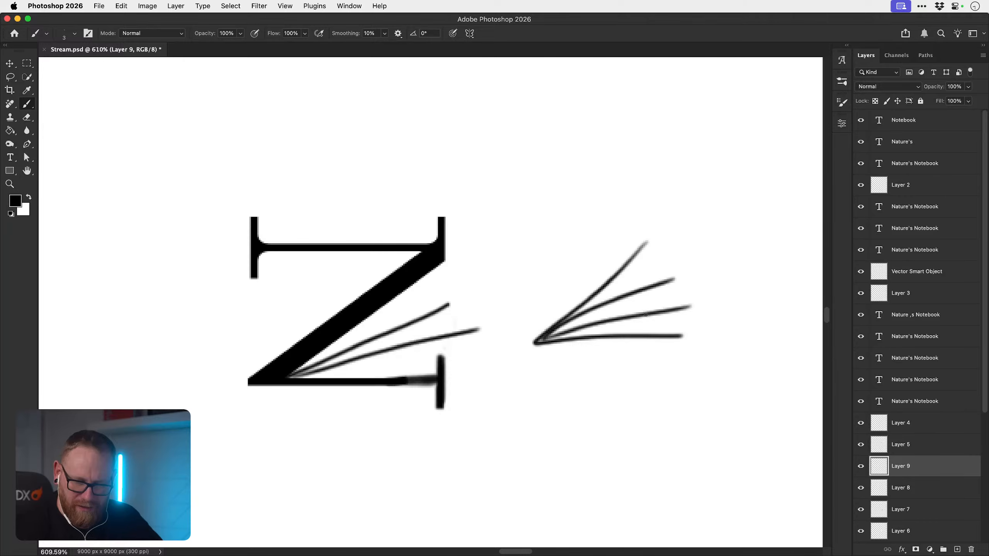
key("super+z")
key("super+z")
key("super+z")
key("super+z")
key("super+z")
key("super+z")
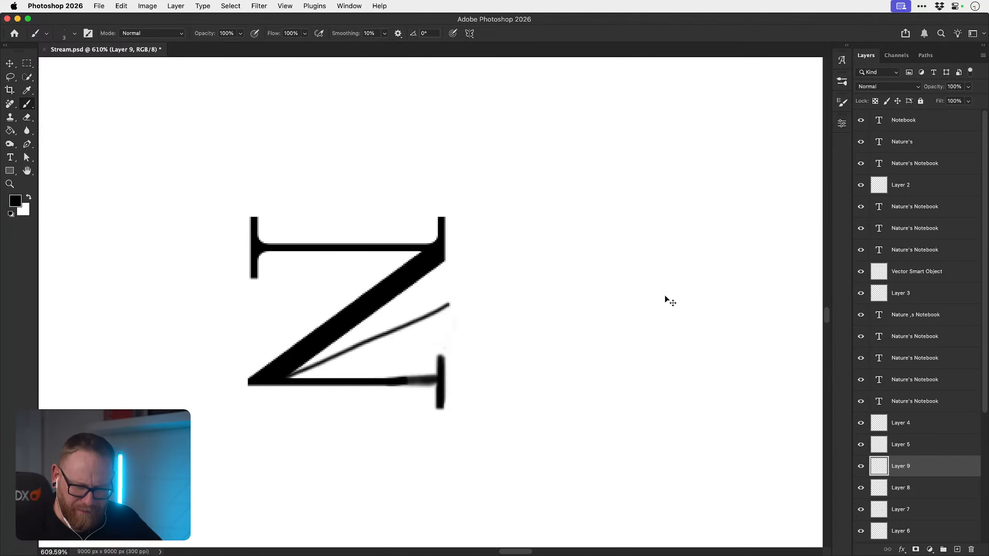
key("super+shift+z")
key("super+shift+z")
key("super+z")
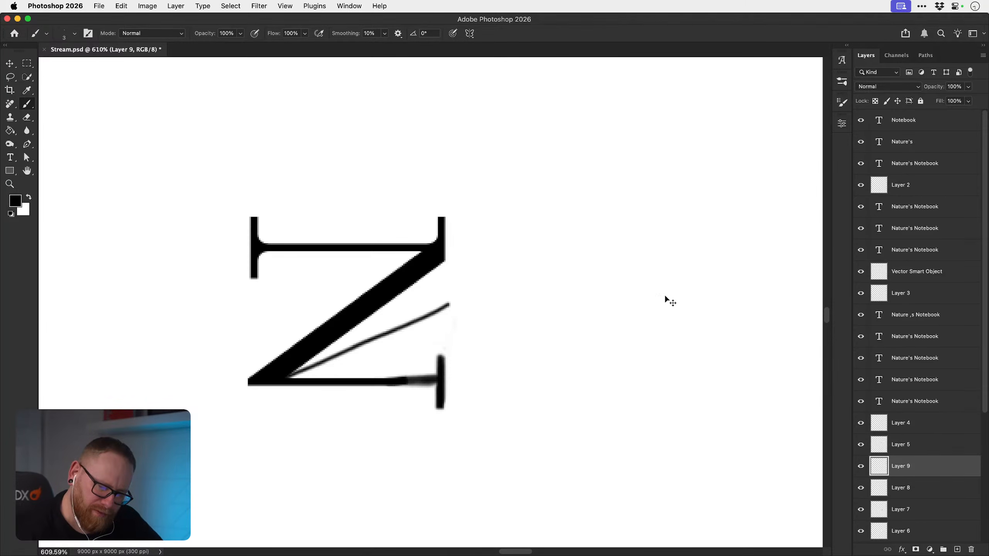
key("super+z")
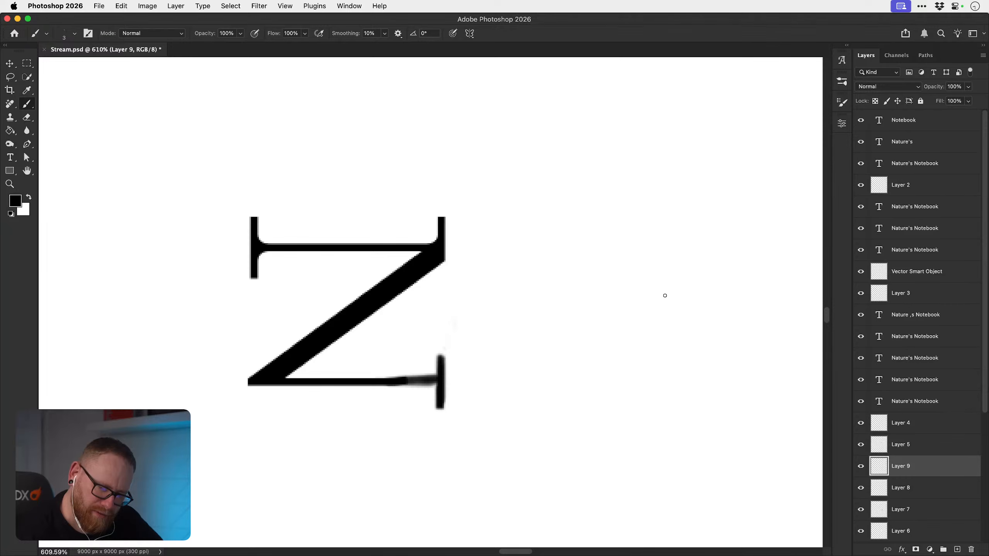
- Rotate the canvas view to -86 degrees and undo the rotation of the copied N
key("r")
left_click_drag(434, 257, 315, 268)
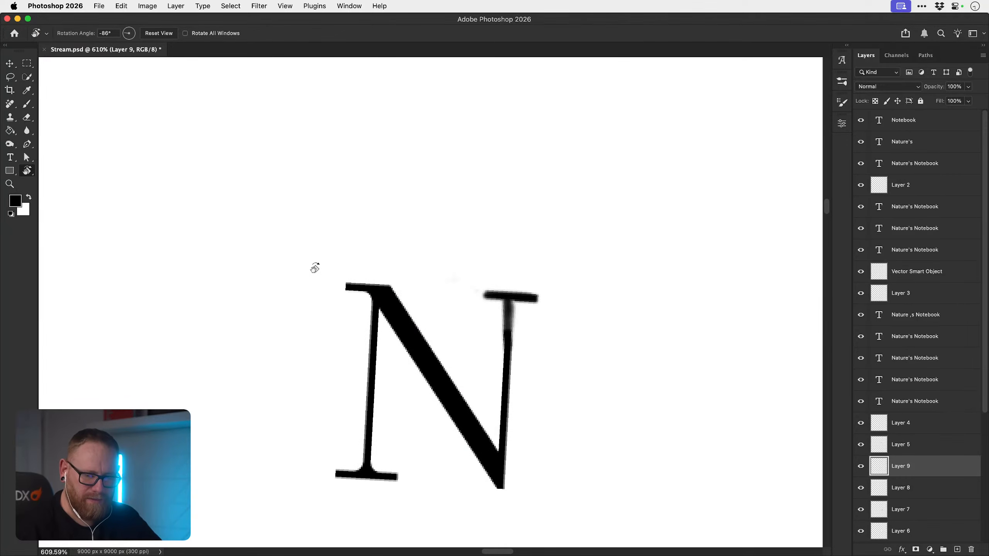
key("super+z")
left_click_drag(499, 308, 359, 258)
- Rotate the copied N by 90 degrees clockwise so that it reads upright in the turned canvas view
key("super+t")
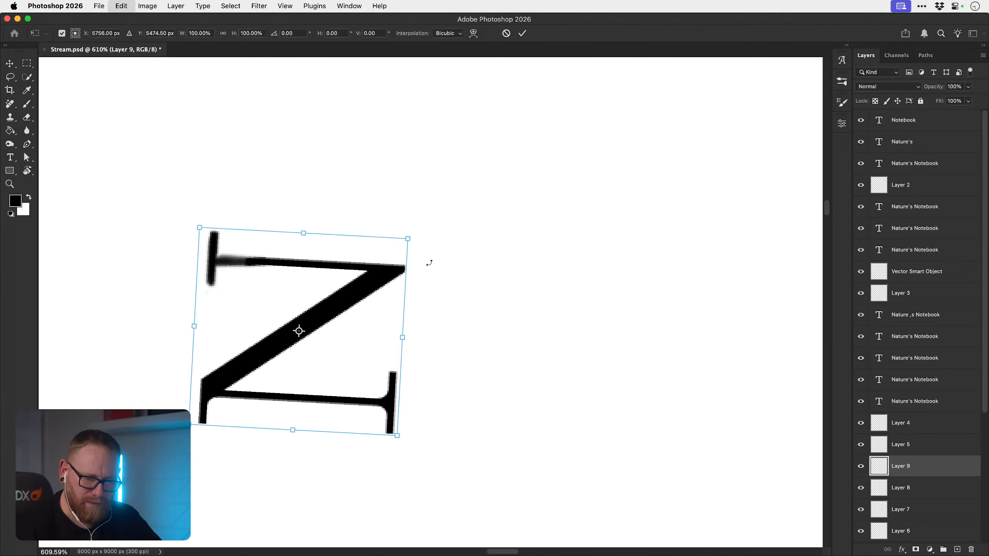
left_click_drag(429, 263, 260, 265)
key("super+z")
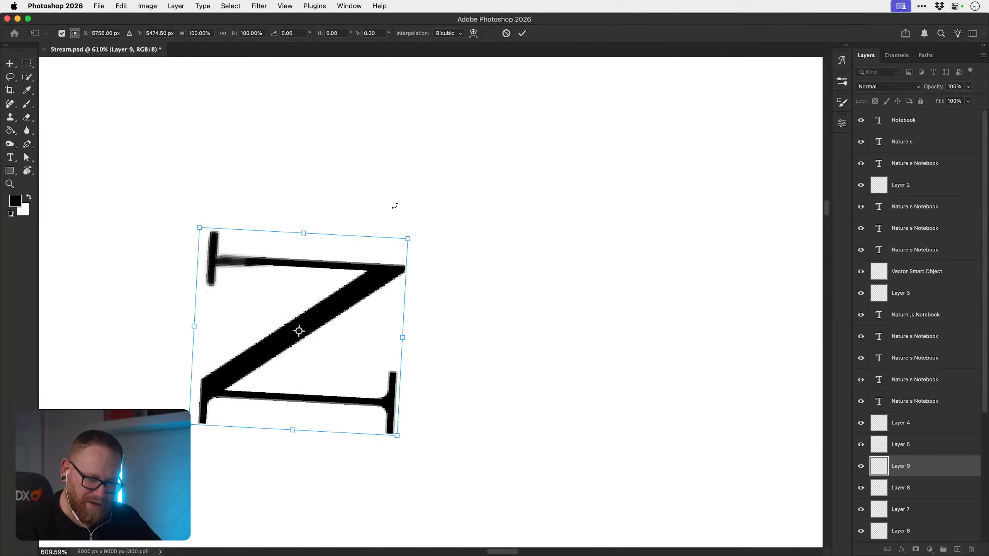
left_click_drag(395, 206, 411, 414)
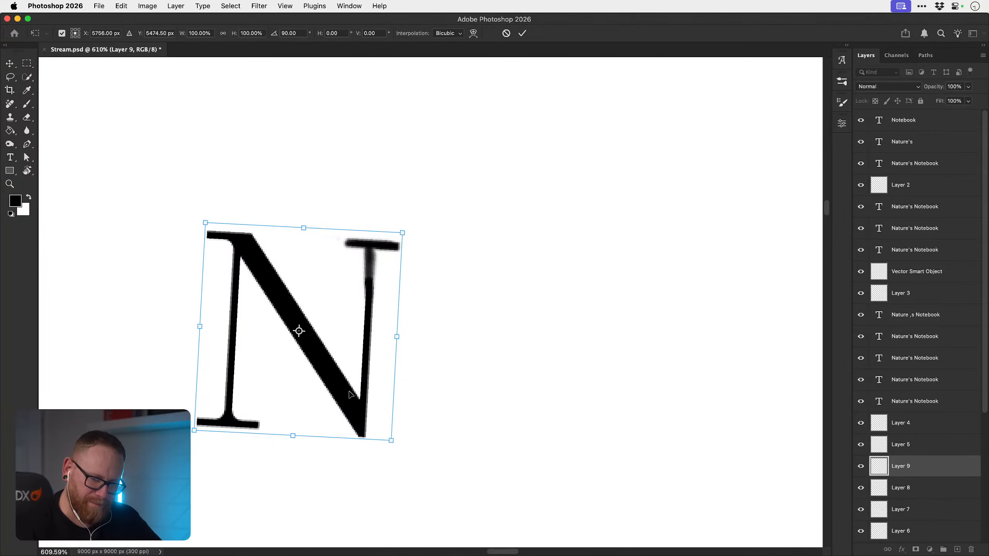
key("Return")
key("r")
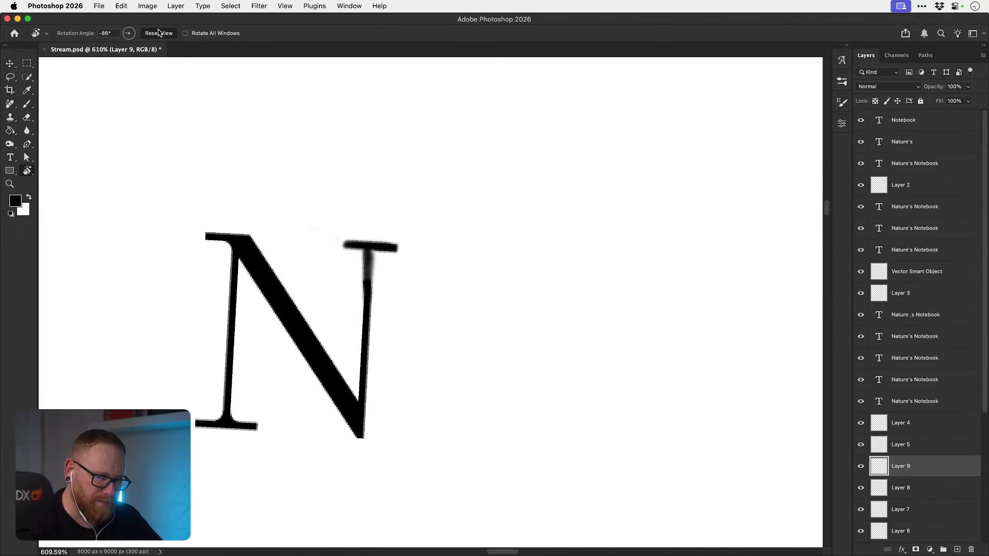
- Reset the canvas view rotation and rotate the copied N by -90 degrees so that it reads upright
left_click(160, 33)
key("v")
scroll(369, 385, "up", 5)
scroll(369, 385, "right", 2)
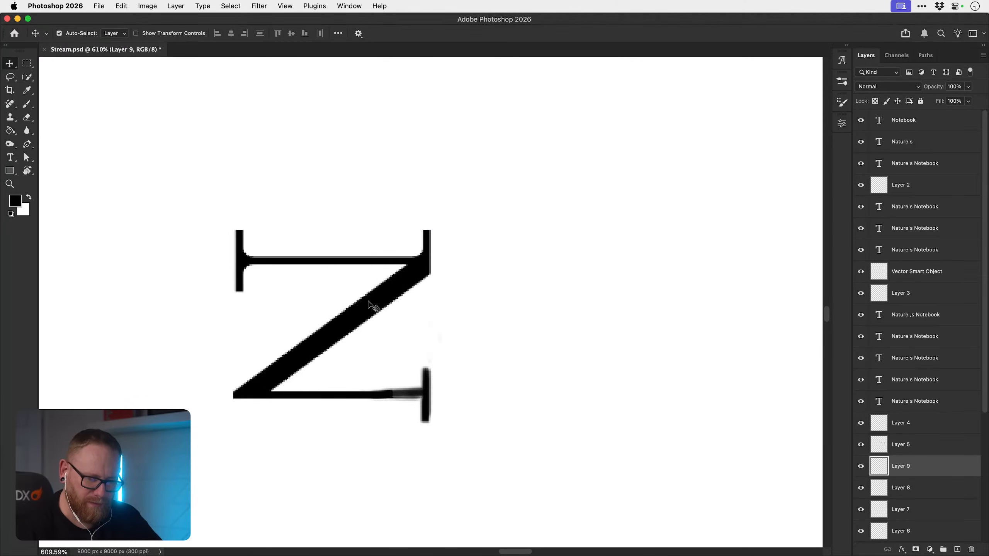
key("ctrl+t")
left_click_drag(452, 260, 297, 265)
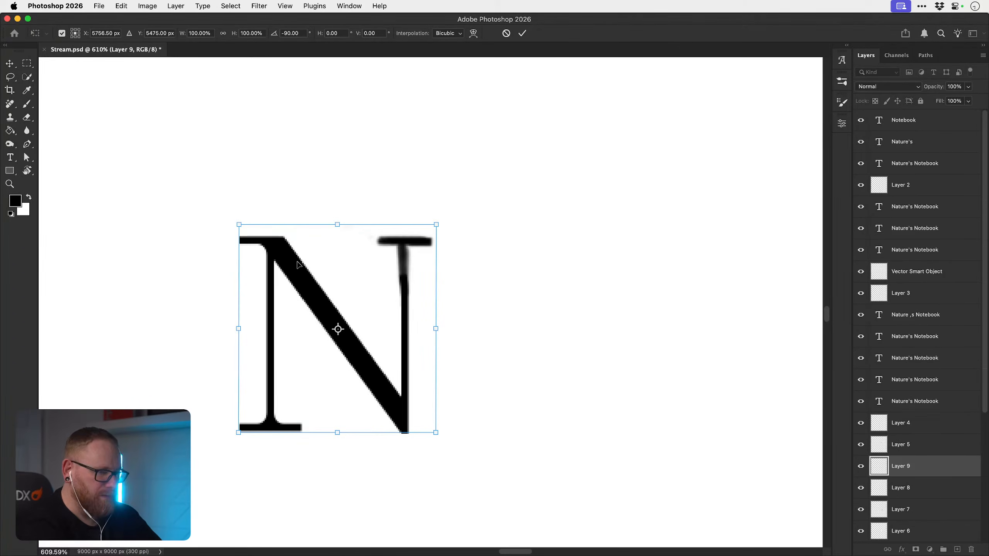
key("Return")
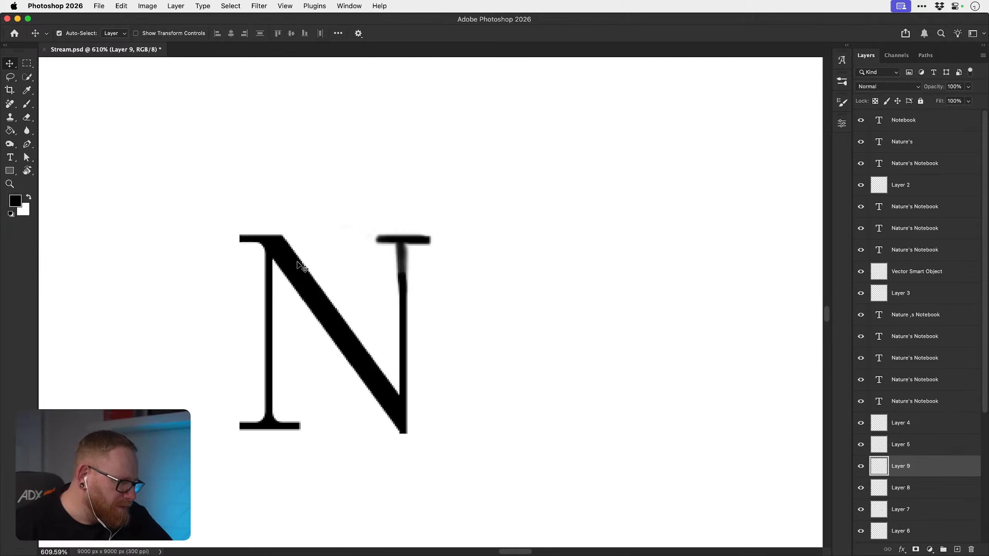
- Erase the thick diagonal of the copied N, leaving only its two vertical stems with their serifs
key("b")
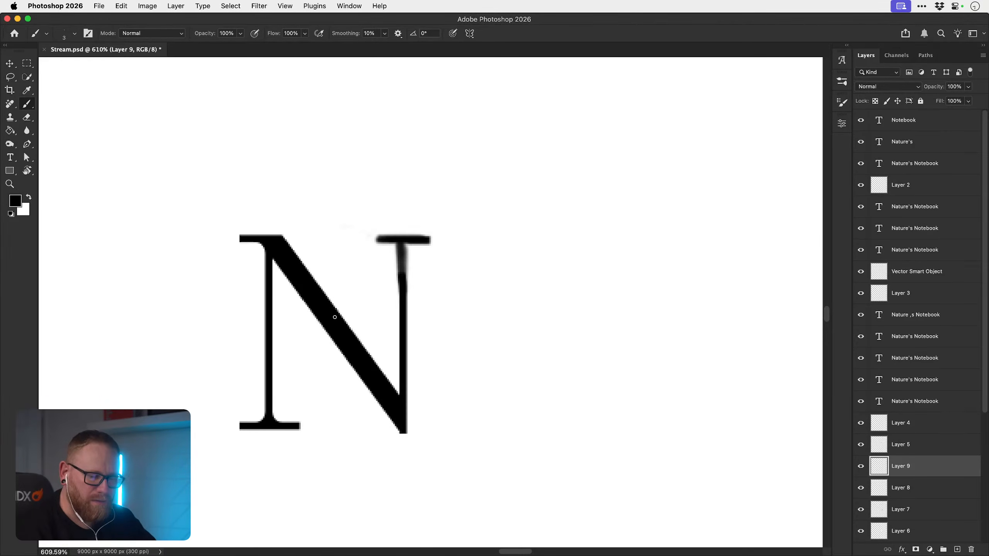
key("e")
mouse_move(282, 232)
left_mouse_down()
mouse_move(281, 284)
mouse_move(289, 253)
mouse_move(303, 308)
mouse_move(305, 271)
mouse_move(291, 243)
mouse_move(322, 349)
mouse_move(329, 287)
mouse_move(341, 372)
mouse_move(367, 294)
mouse_move(371, 301)
mouse_move(370, 383)
mouse_move(394, 445)
mouse_move(382, 387)
left_mouse_up()
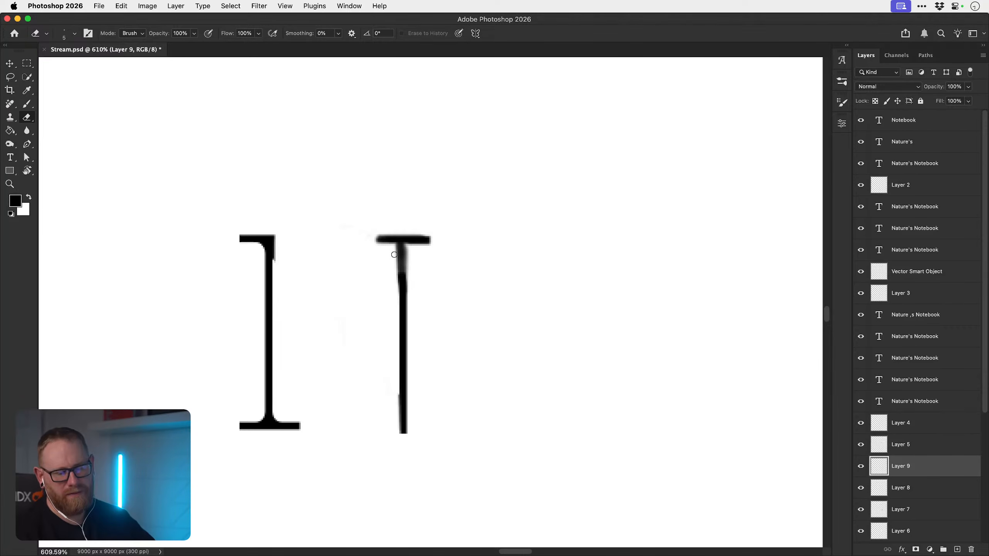
- Try extending the inner serifs of the two stems with thin lines and sketching a drop shape between them
key("b")
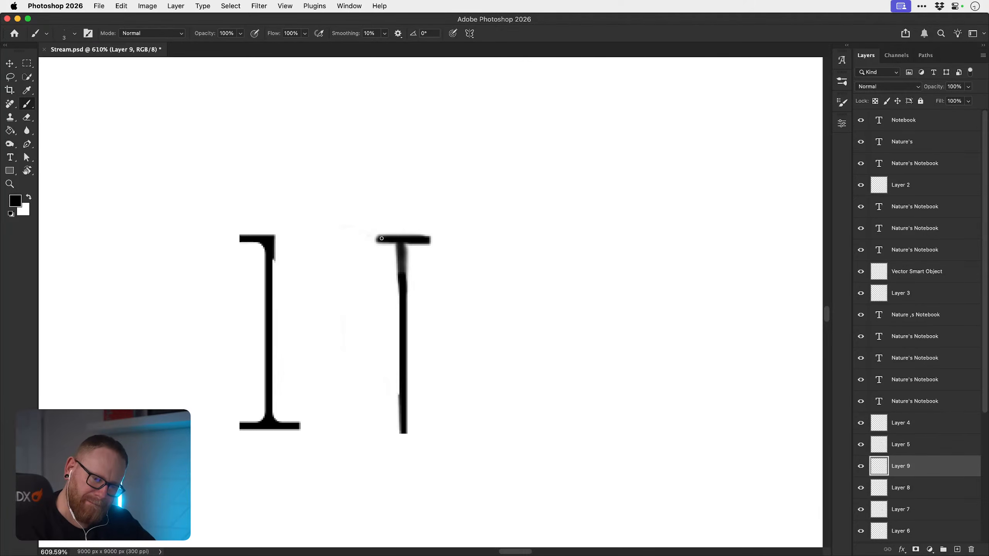
mouse_move(382, 238)
left_mouse_down()
mouse_move(354, 239)
mouse_move(396, 241)
mouse_move(327, 238)
left_mouse_up()
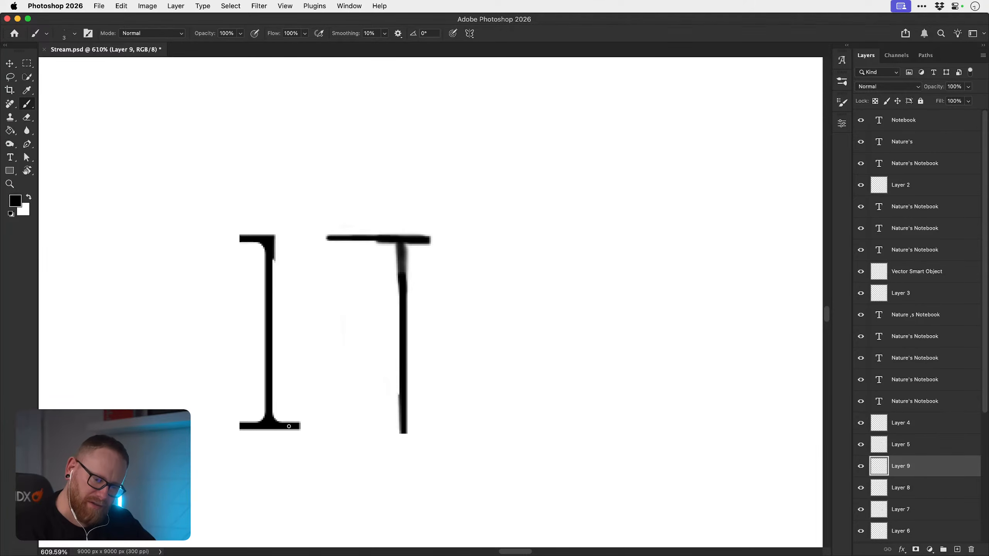
left_click_drag(289, 426, 362, 427)
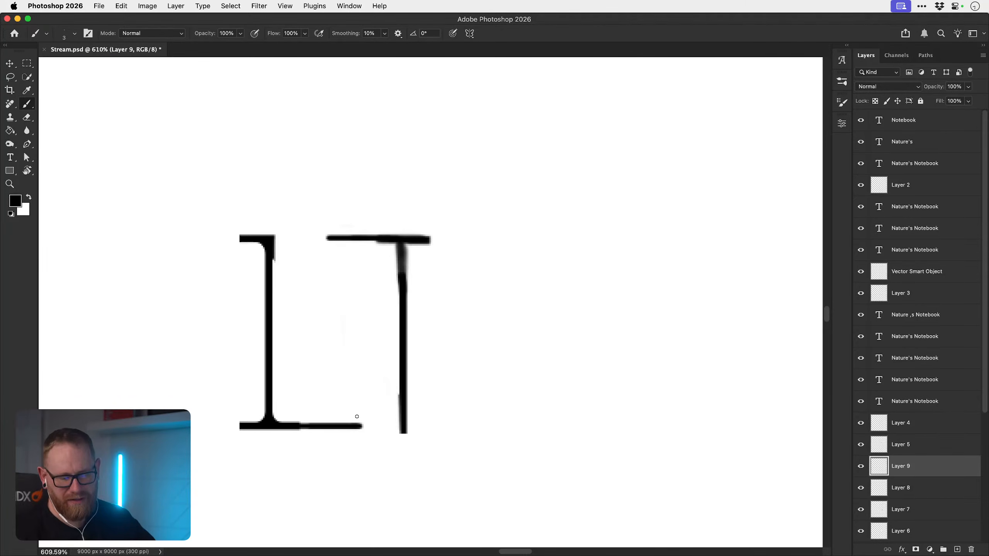
mouse_move(332, 264)
left_mouse_down()
mouse_move(302, 336)
mouse_move(335, 401)
mouse_move(360, 314)
mouse_move(358, 392)
left_mouse_up()
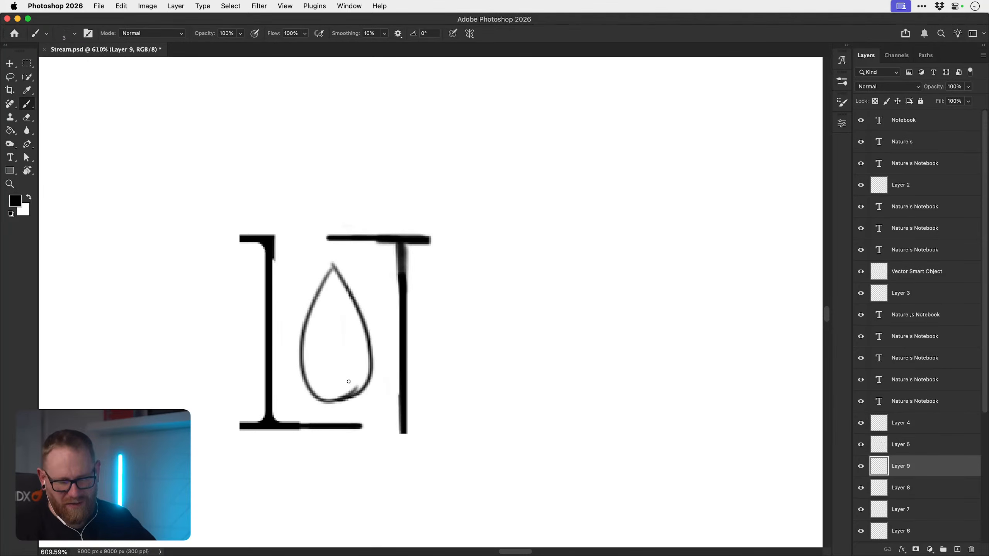
key("super+z")
key("super+z")
key("super+z")
key("super+z")
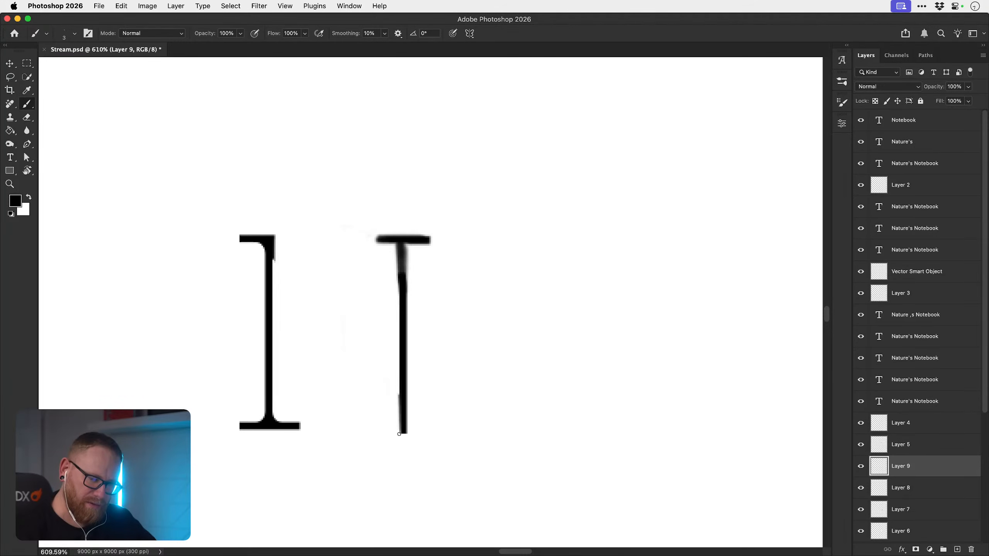
- Try a thin curved diagonal rising from the right stem's foot and looping widely around the left stem
left_click_drag(399, 434, 391, 377)
mouse_move(365, 323)
left_mouse_down()
mouse_move(308, 263)
mouse_move(246, 239)
mouse_move(185, 262)
mouse_move(165, 310)
mouse_move(180, 339)
mouse_move(238, 369)
mouse_move(306, 356)
mouse_move(313, 316)
left_mouse_up()
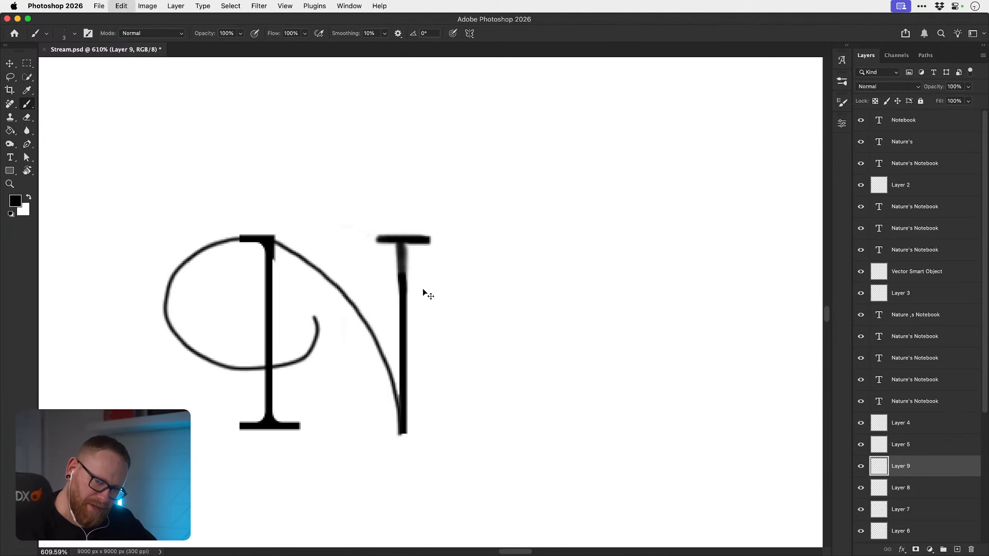
key("super+z")
- Try three thin curved lines fanning up from the right stem like pages, with the outer one ending in a spiral
mouse_move(399, 433)
left_mouse_down()
mouse_move(396, 377)
mouse_move(370, 322)
mouse_move(291, 234)
left_mouse_up()
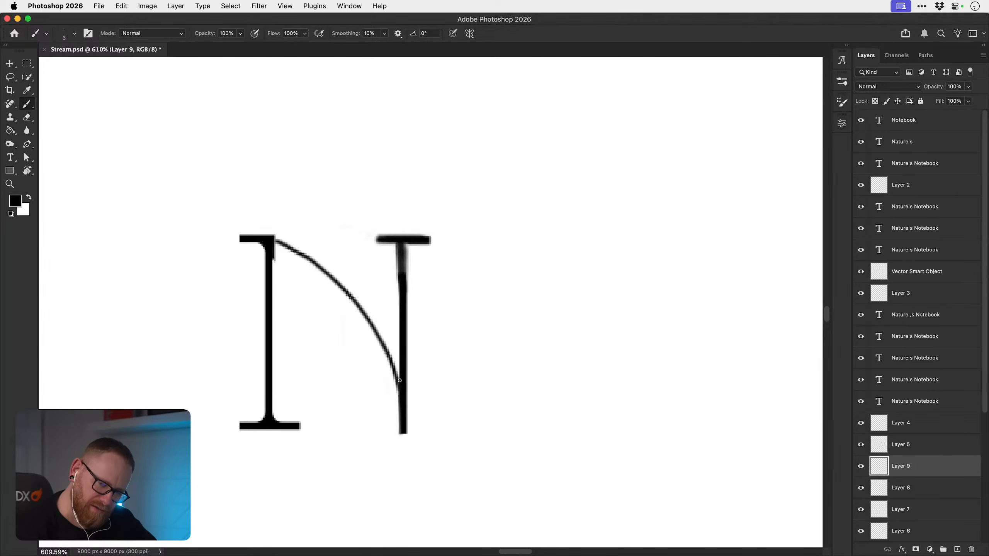
mouse_move(400, 380)
left_mouse_down()
mouse_move(352, 269)
mouse_move(377, 272)
mouse_move(373, 239)
left_mouse_up()
mouse_move(356, 279)
left_mouse_down()
mouse_move(331, 231)
mouse_move(219, 230)
mouse_move(237, 338)
mouse_move(234, 274)
left_mouse_up()
key("super+z")
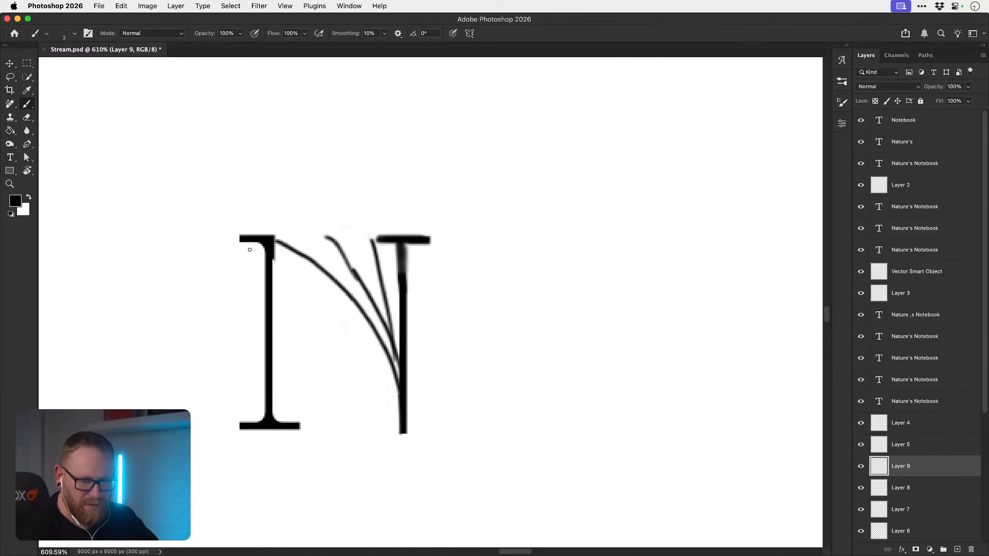
mouse_move(280, 246)
left_mouse_down()
mouse_move(185, 268)
mouse_move(209, 335)
mouse_move(240, 279)
mouse_move(216, 283)
left_mouse_up()
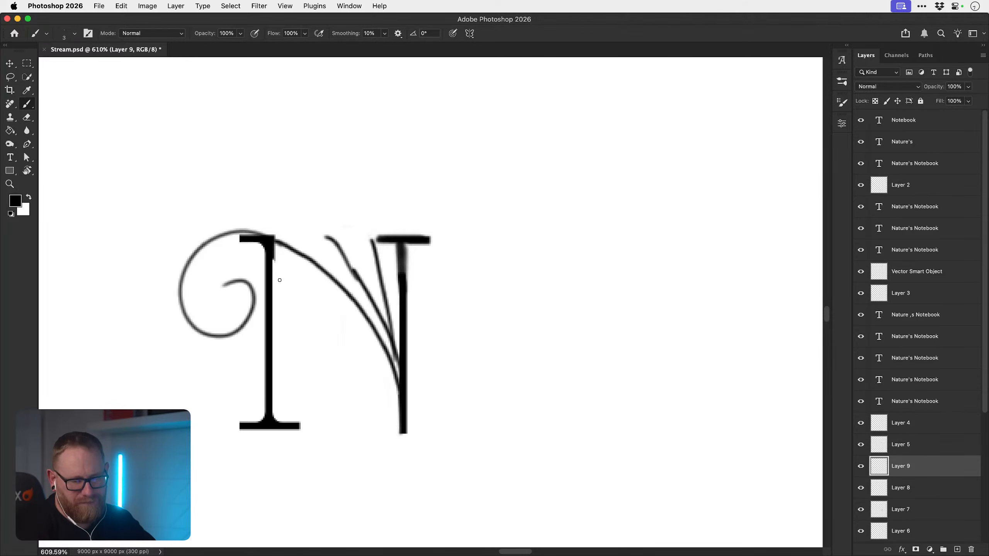
key("super+z")
key("super+z")
key("super+z")
key("super+z")
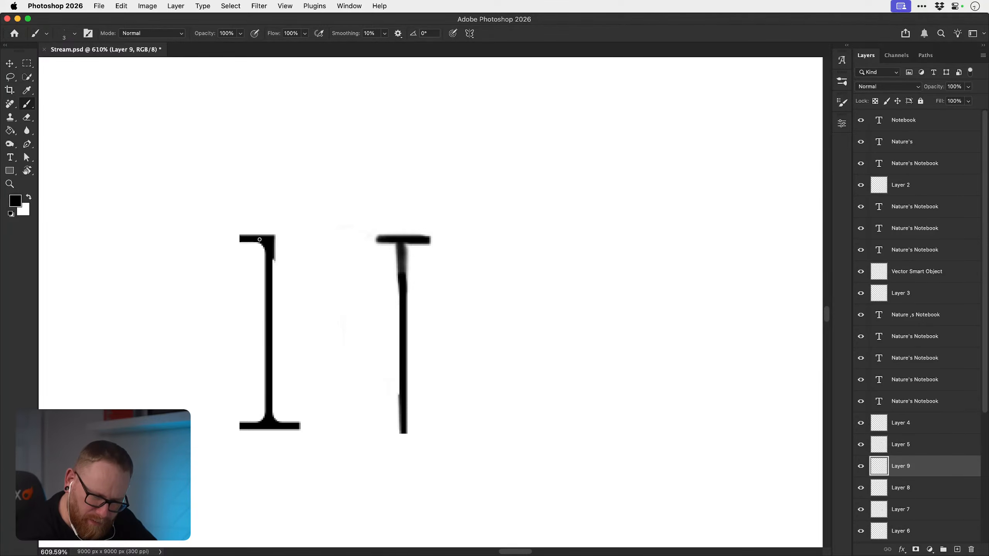
- Draw a curved diagonal from the left stem's top to the right stem's foot and thicken it with a second stroke
mouse_move(259, 240)
left_mouse_down()
mouse_move(309, 267)
mouse_move(342, 303)
mouse_move(375, 354)
mouse_move(402, 434)
left_mouse_up()
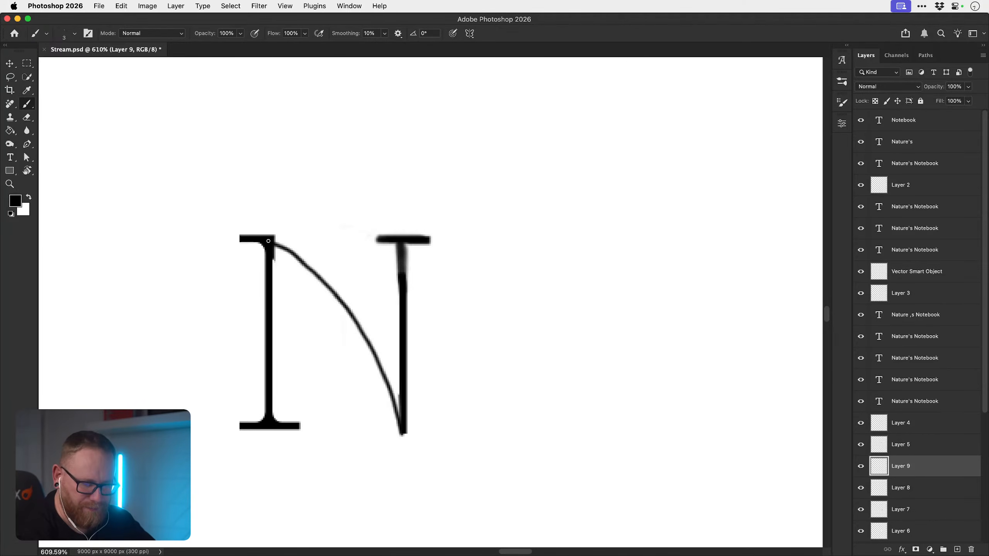
mouse_move(268, 241)
left_mouse_down()
mouse_move(344, 307)
mouse_move(380, 371)
mouse_move(393, 421)
left_mouse_up()
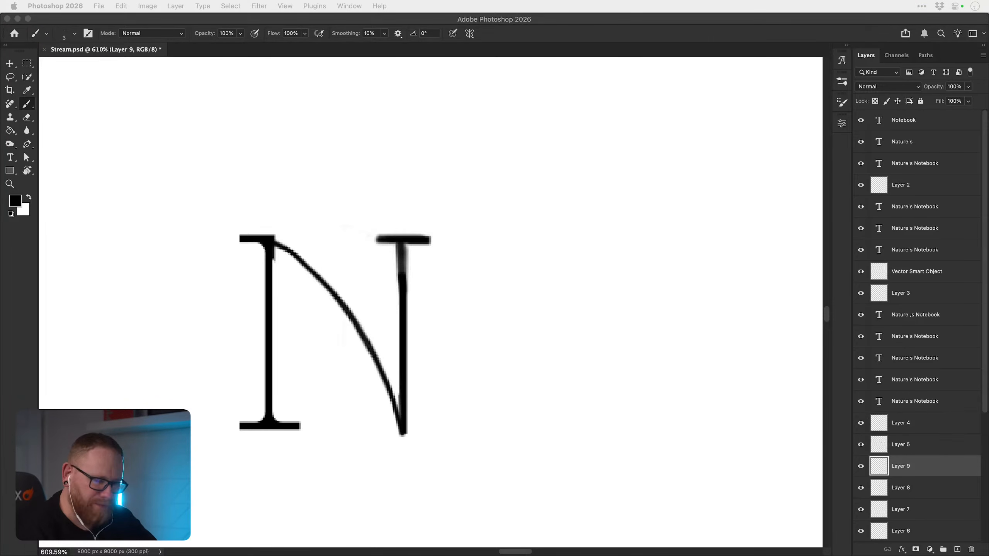
left_click(276, 242)
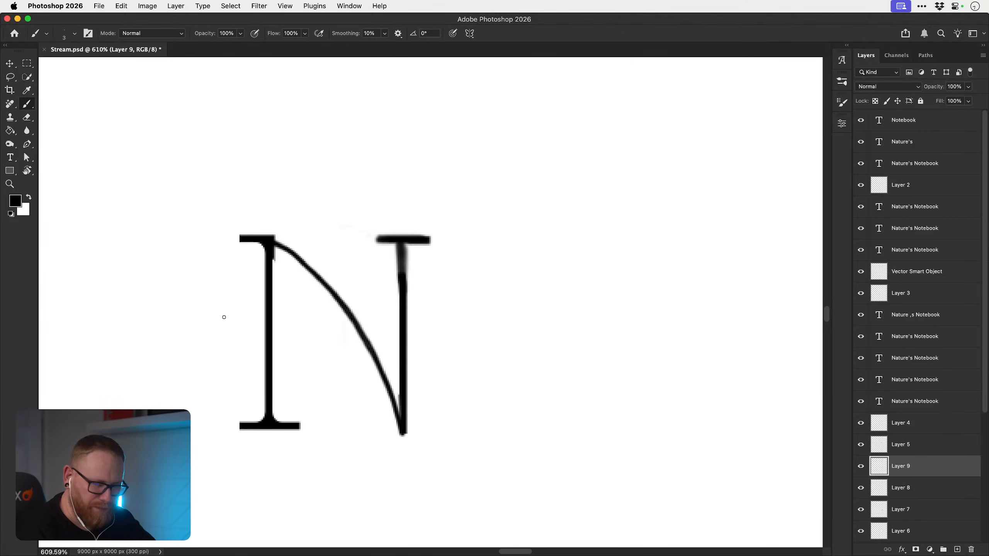
key("super+space")
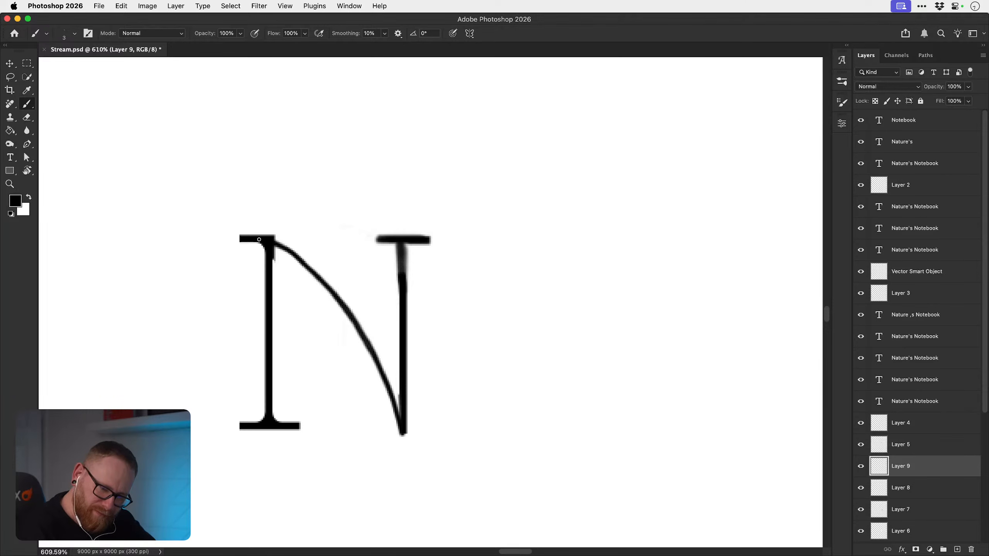
- Sketch a looping swash from the N's upper-left serif into the left stem, and erase the upper part of that stem
mouse_move(259, 239)
left_mouse_down()
mouse_move(183, 284)
mouse_move(230, 327)
mouse_move(284, 308)
mouse_move(291, 293)
mouse_move(268, 344)
left_mouse_up()
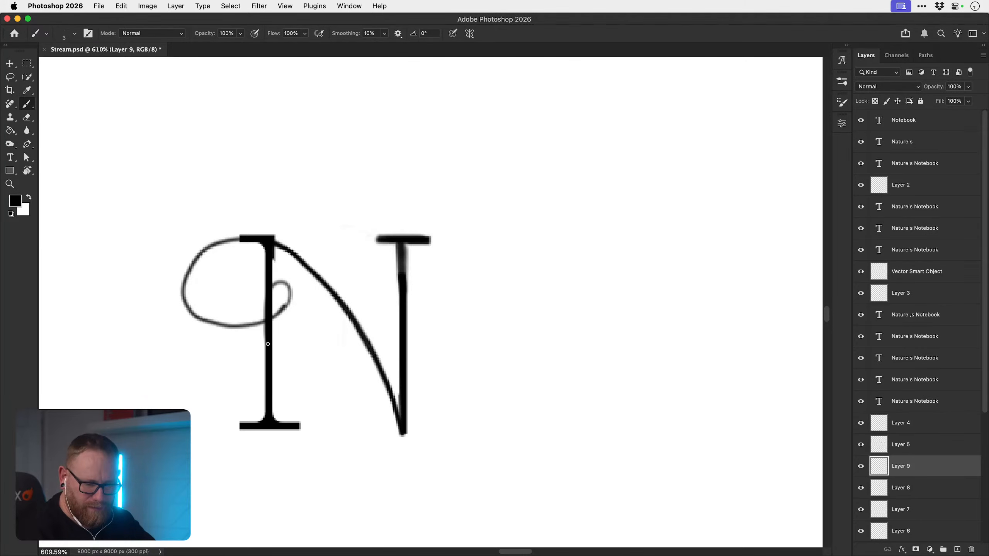
key("e")
mouse_move(267, 290)
left_mouse_down()
mouse_move(265, 249)
mouse_move(269, 275)
mouse_move(259, 287)
mouse_move(306, 263)
mouse_move(271, 290)
mouse_move(278, 282)
mouse_move(287, 304)
mouse_move(243, 328)
mouse_move(197, 318)
mouse_move(187, 293)
mouse_move(194, 264)
mouse_move(216, 243)
mouse_move(271, 232)
mouse_move(261, 239)
mouse_move(288, 246)
mouse_move(345, 301)
mouse_move(400, 425)
mouse_move(381, 365)
mouse_move(266, 287)
mouse_move(271, 294)
mouse_move(277, 285)
mouse_move(267, 311)
mouse_move(274, 285)
left_mouse_up()
key("b")
key("e")
key("b")
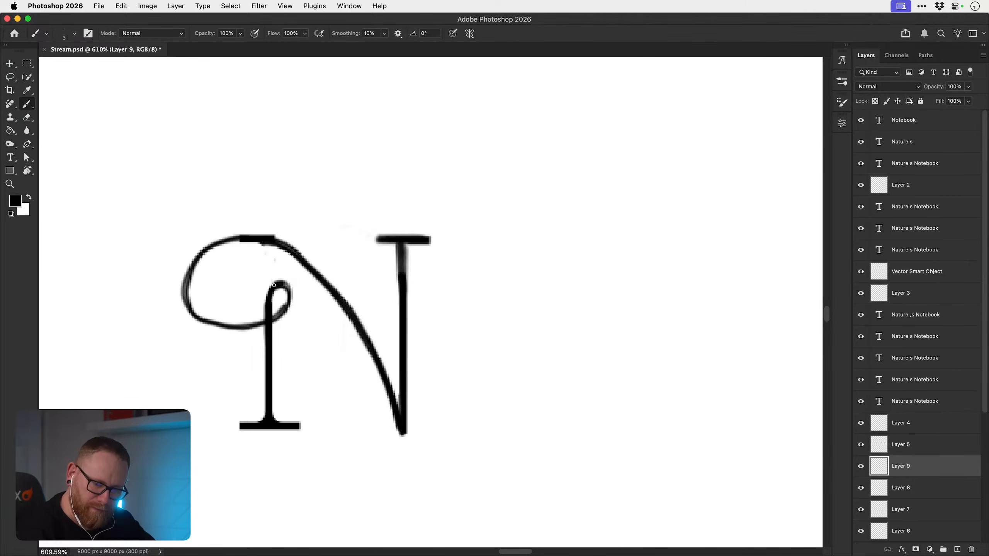
- Erase the outer edge of the swash and redraw it as a tighter, thicker loop joining the diagonal and left stem
key("e")
mouse_move(183, 312)
left_mouse_down()
mouse_move(179, 254)
mouse_move(205, 330)
mouse_move(205, 258)
mouse_move(232, 329)
mouse_move(241, 236)
mouse_move(218, 327)
mouse_move(207, 261)
mouse_move(237, 319)
mouse_move(251, 325)
mouse_move(280, 312)
mouse_move(267, 298)
mouse_move(278, 278)
mouse_move(265, 372)
left_mouse_up()
key("b")
mouse_move(282, 278)
left_mouse_down()
mouse_move(291, 308)
mouse_move(273, 321)
left_mouse_up()
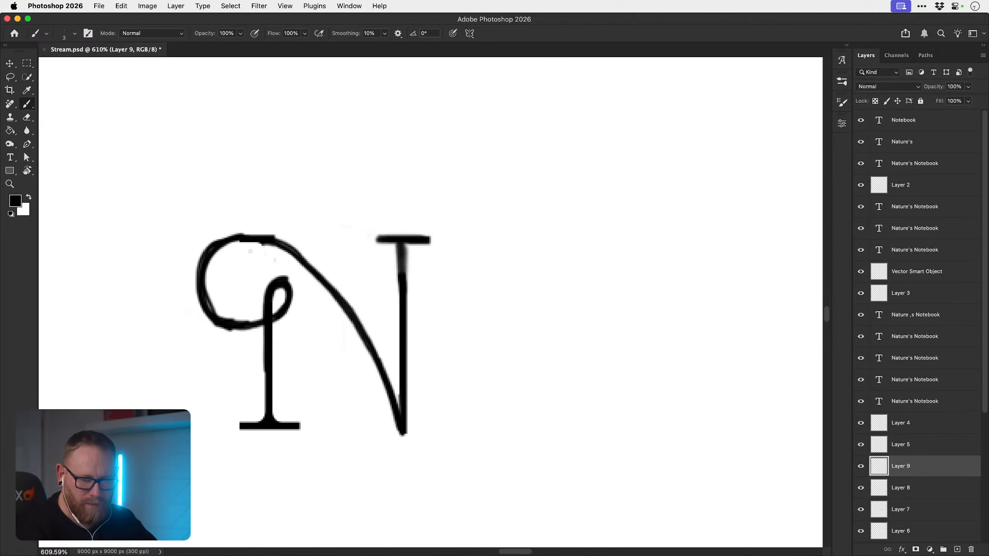
mouse_move(250, 252)
left_mouse_down()
mouse_move(226, 243)
mouse_move(279, 242)
left_mouse_up()
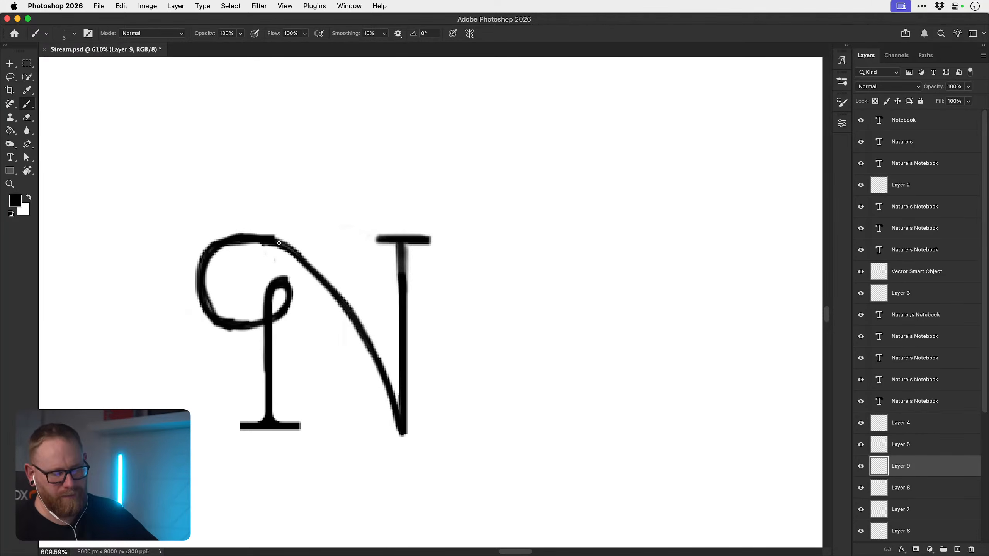
- Compare the looped N sketch with the two-line Nature's Notebook wordmark at smaller view sizes
key("z")
left_click_drag(399, 368, 367, 334)
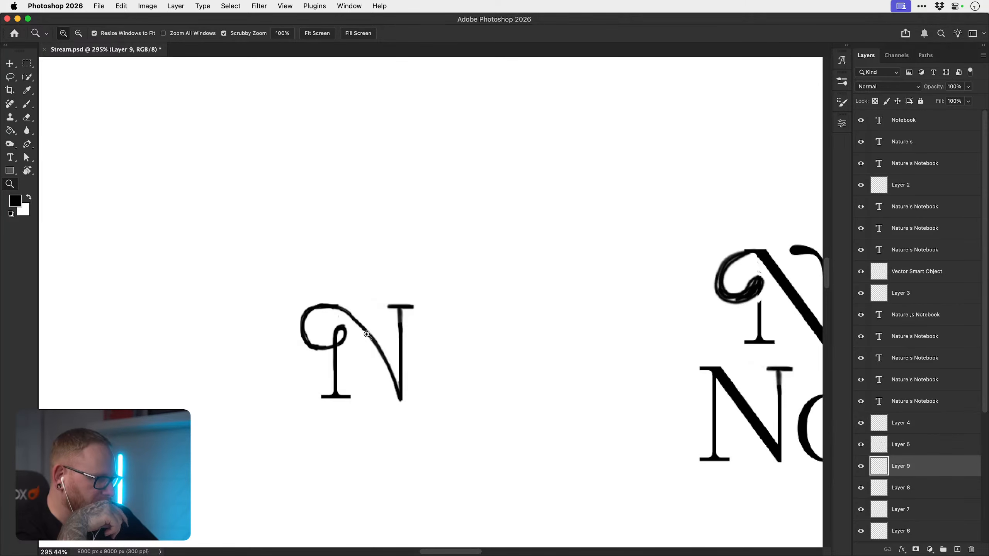
key("v")
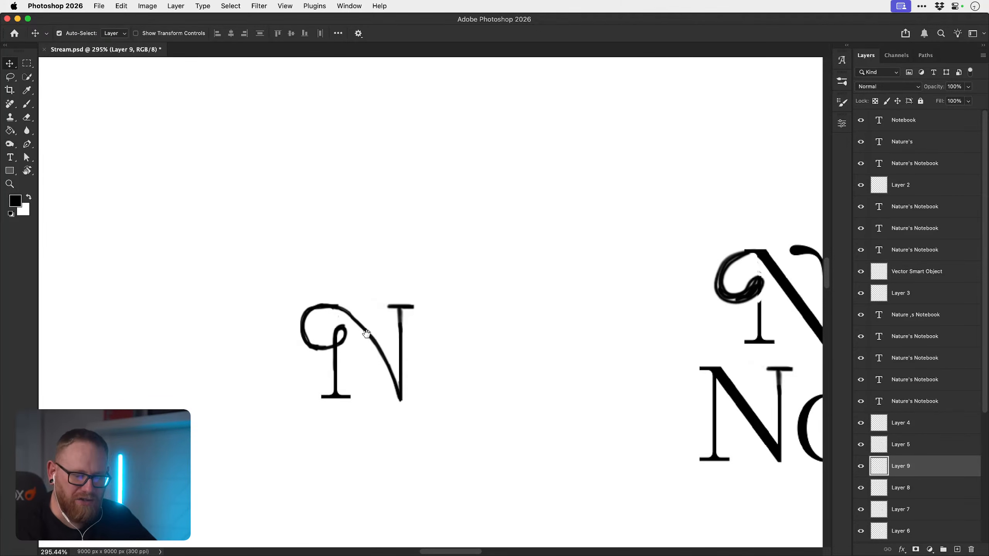
left_click_drag(457, 365, 384, 358)
left_click_drag(410, 388, 375, 364)
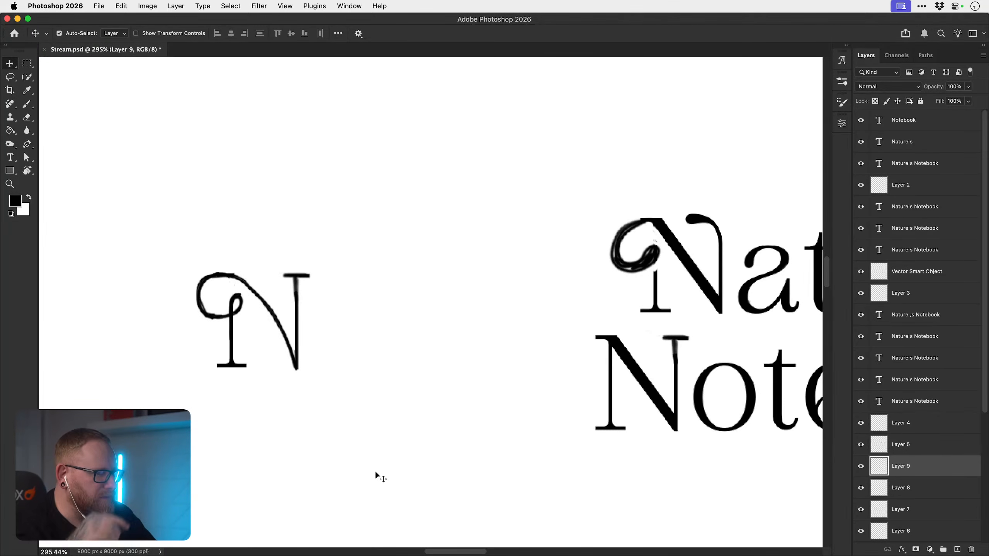
scroll(365, 406, "right", 10)
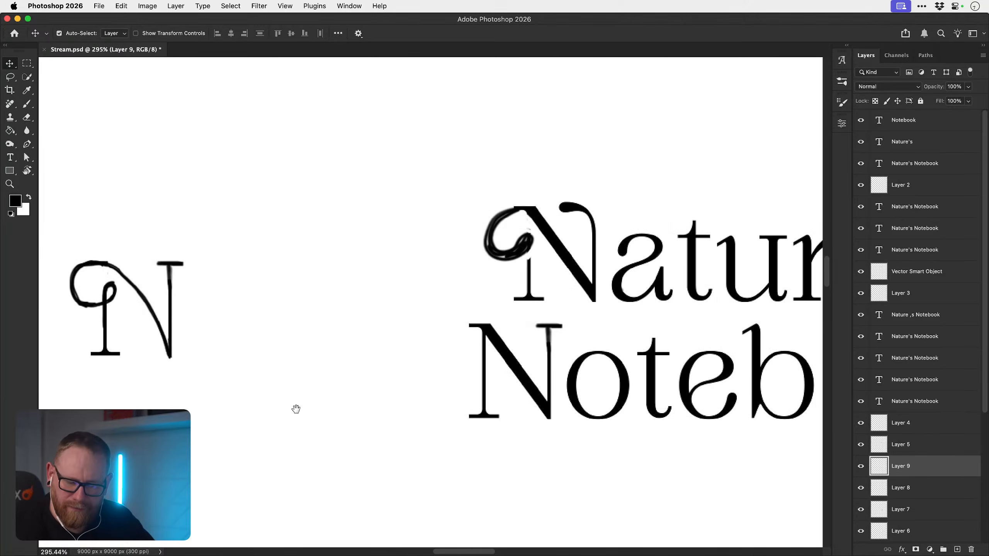
left_click_drag(315, 445, 258, 406)
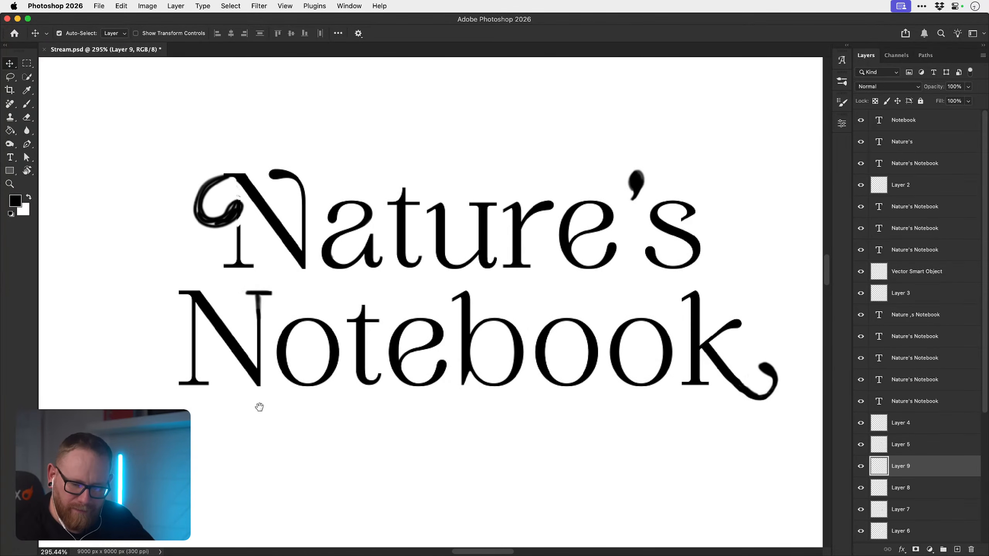
key("z")
left_click_drag(503, 412, 464, 371)
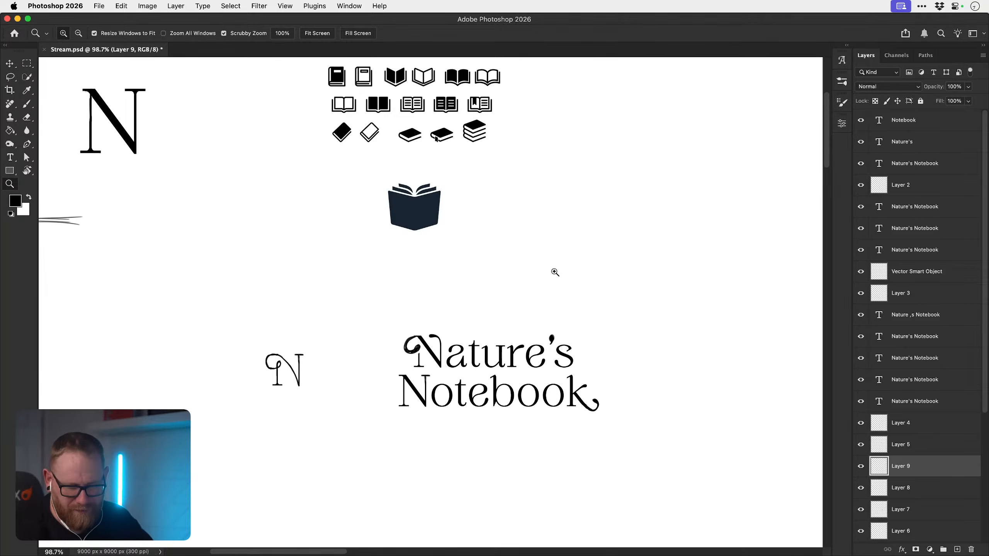
- On Layer 8, extend the curl of the N in Nature's inward with brush strokes to form a spiral
left_click_drag(427, 335, 483, 343)
key("v")
left_click(392, 393)
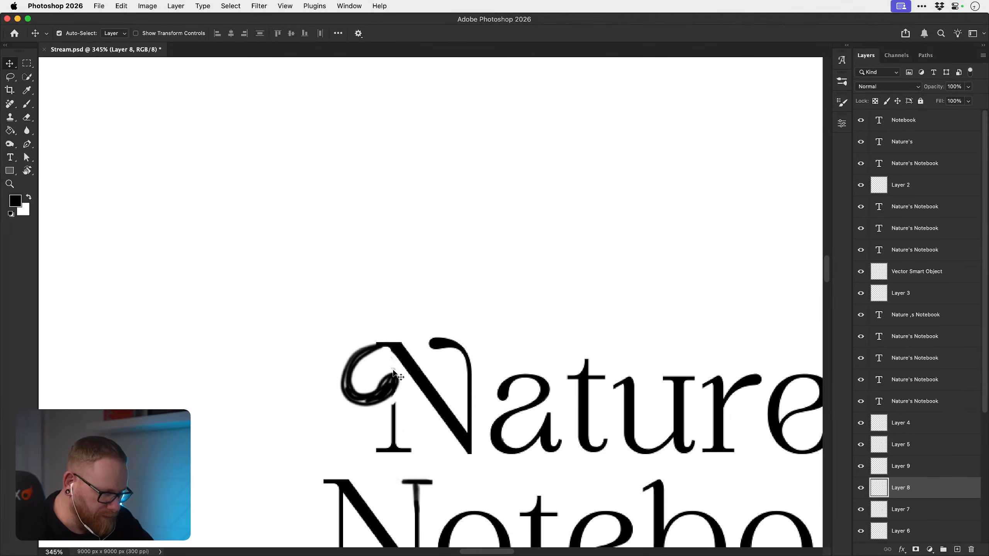
key("b")
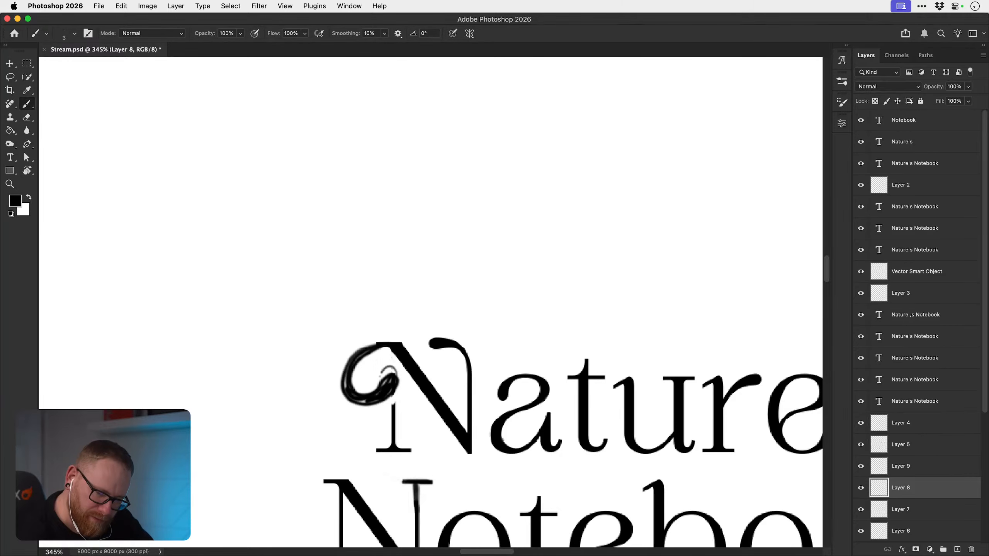
mouse_move(368, 372)
left_mouse_down()
mouse_move(395, 381)
mouse_move(372, 368)
mouse_move(382, 371)
left_mouse_up()
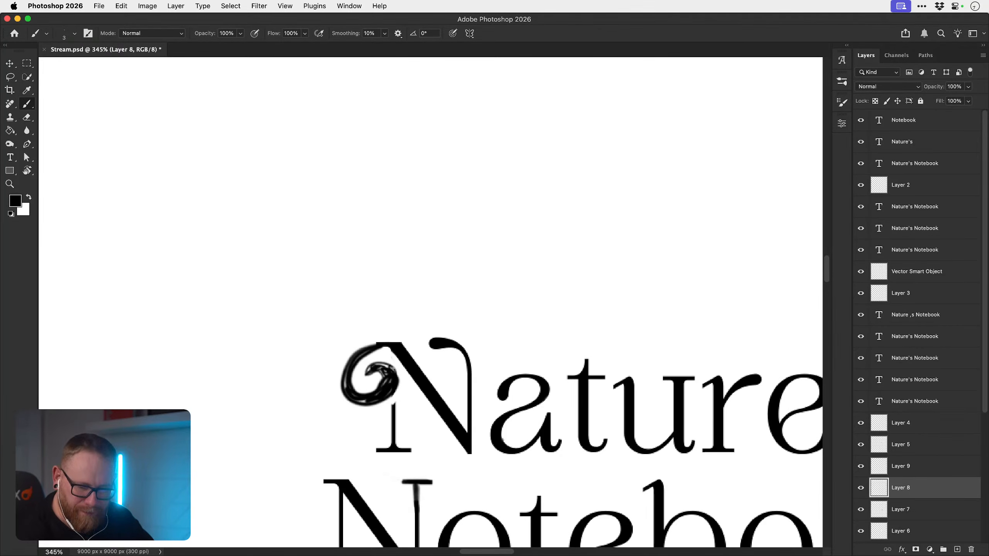
- Compare the spiral-curl N in the Nature's Notebook wordmark with the looped N sketch beside it at reduced view sizes
key("z")
scroll(471, 384, "down", 5)
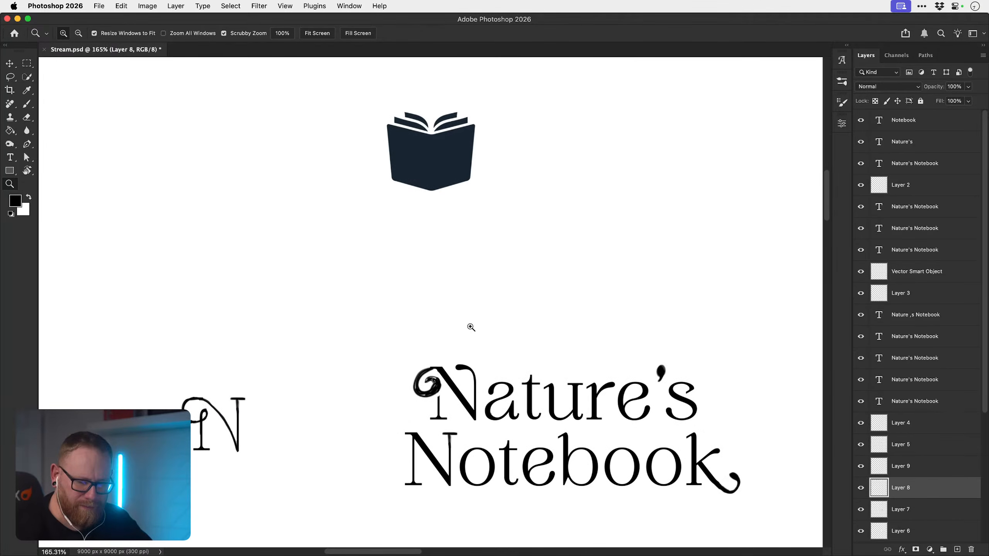
left_click_drag(386, 364, 586, 314)
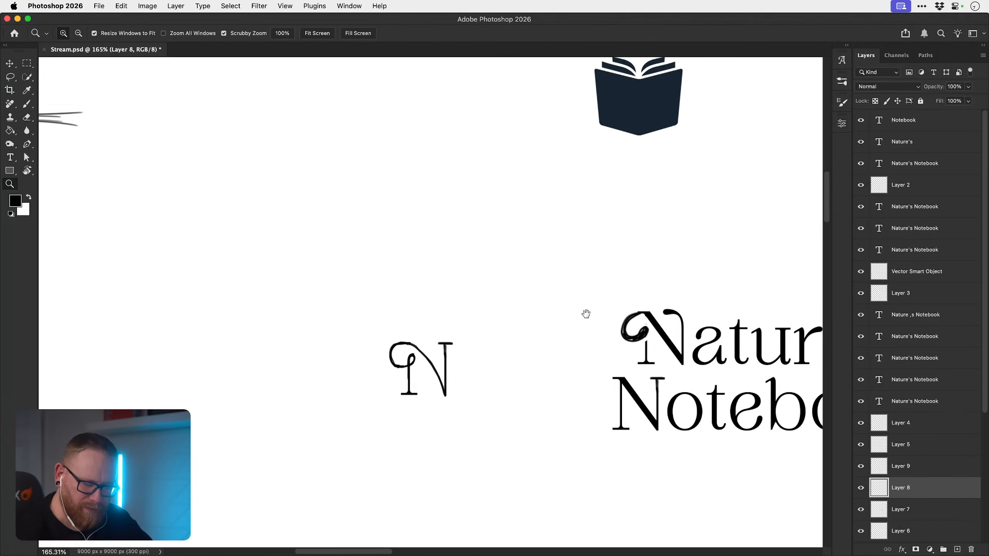
scroll(436, 373, "up", 2)
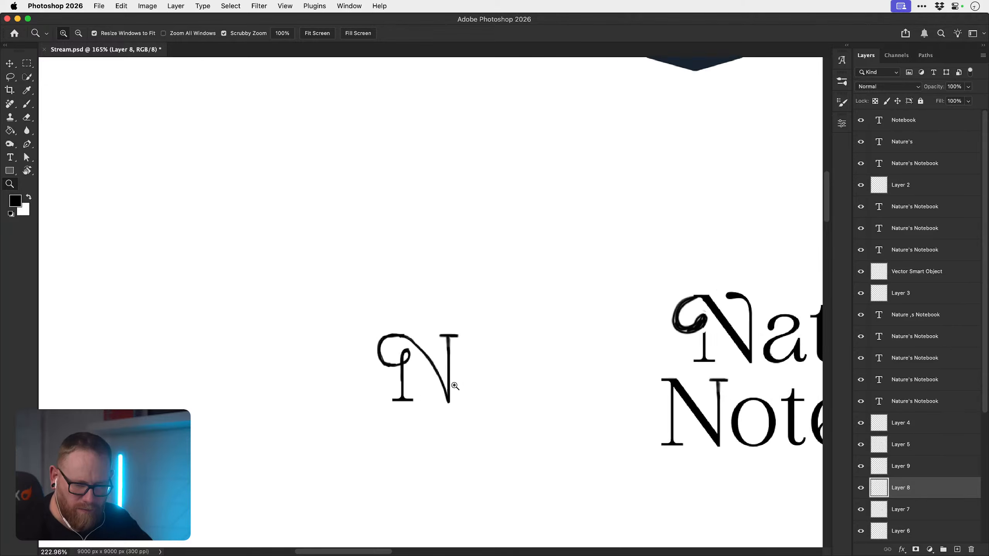
scroll(437, 374, "down", 3)
left_click_drag(471, 411, 336, 391)
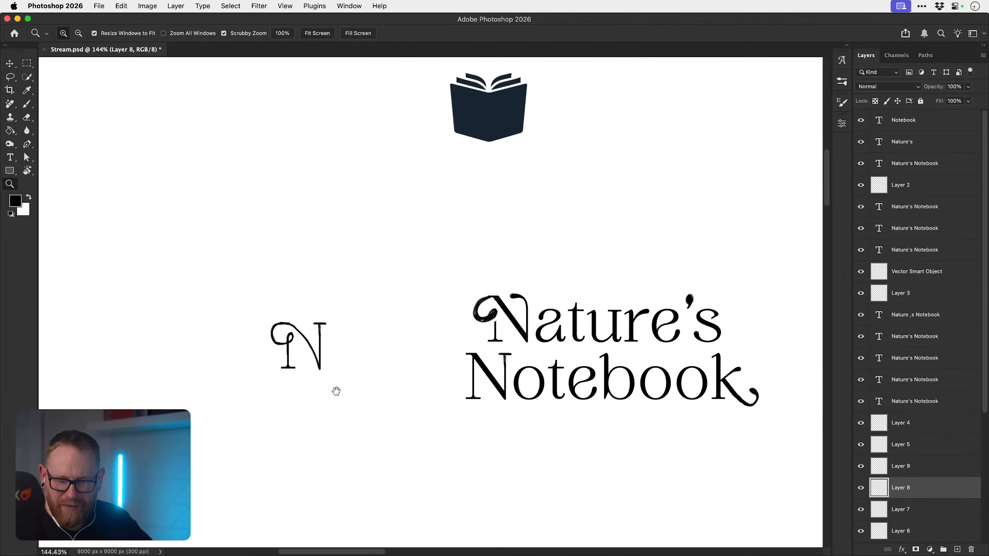
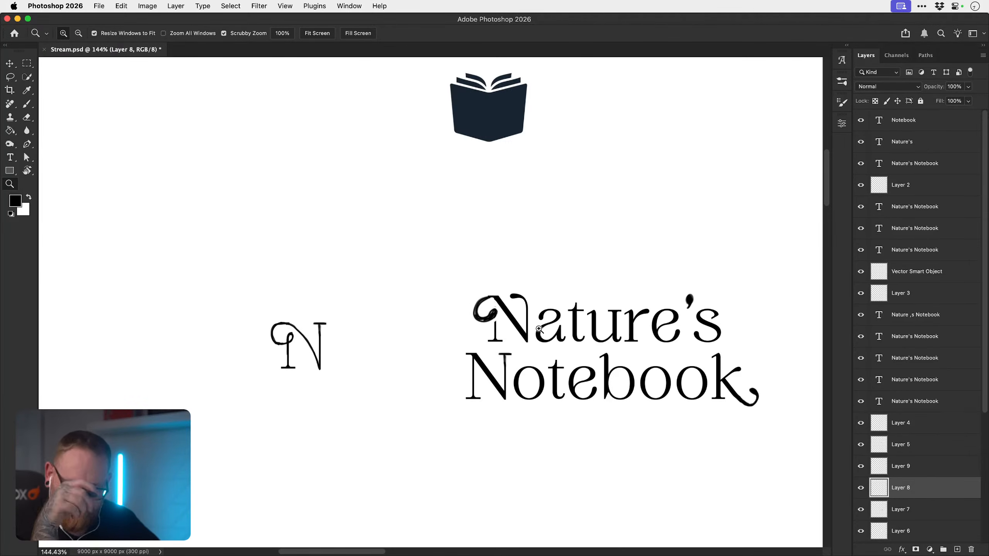
scroll(670, 417, "right", 5)
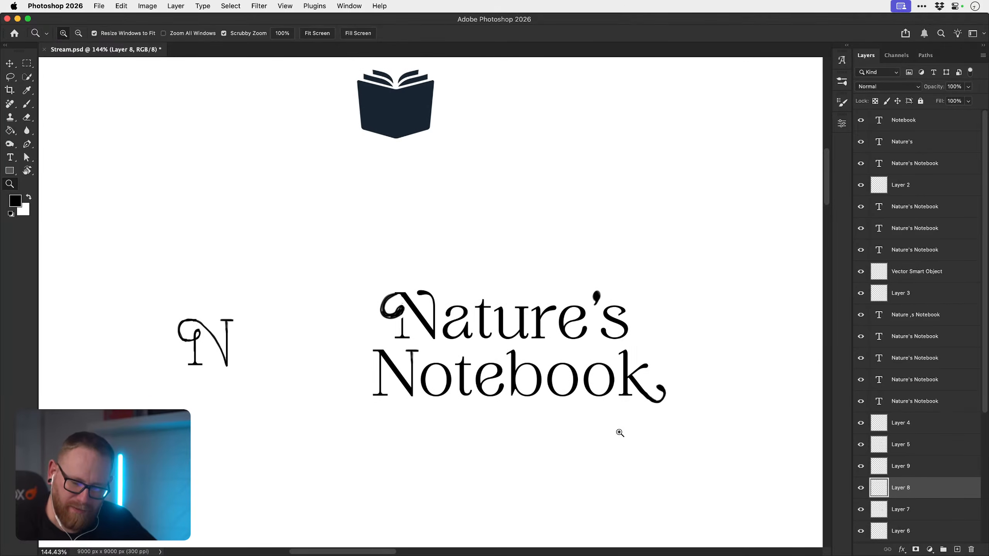
- Switch between Photoshop and Illustrator to compare the sketched wordmark with the two-line Bevas wordmark
key("v")
key("super+Tab")
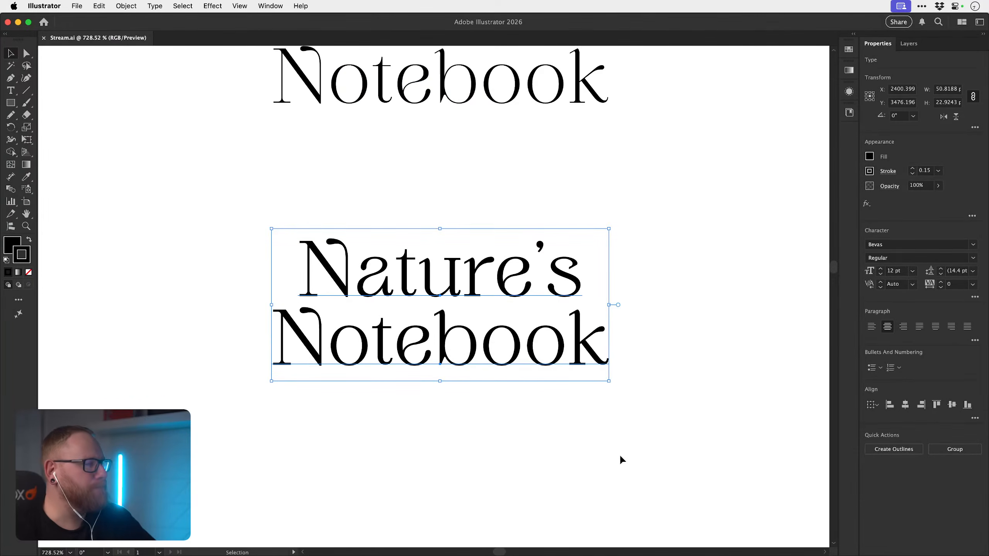
left_click(499, 405)
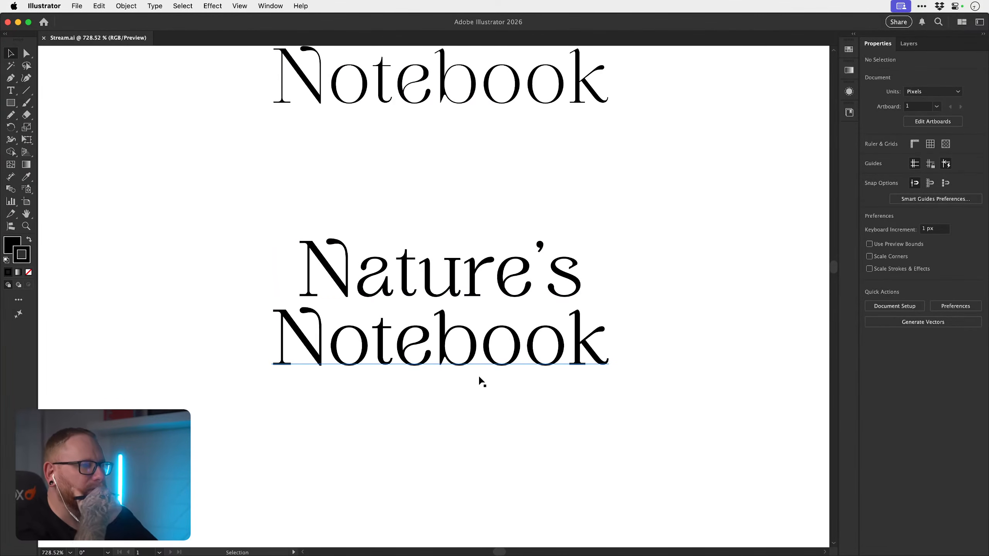
key("super+Tab")
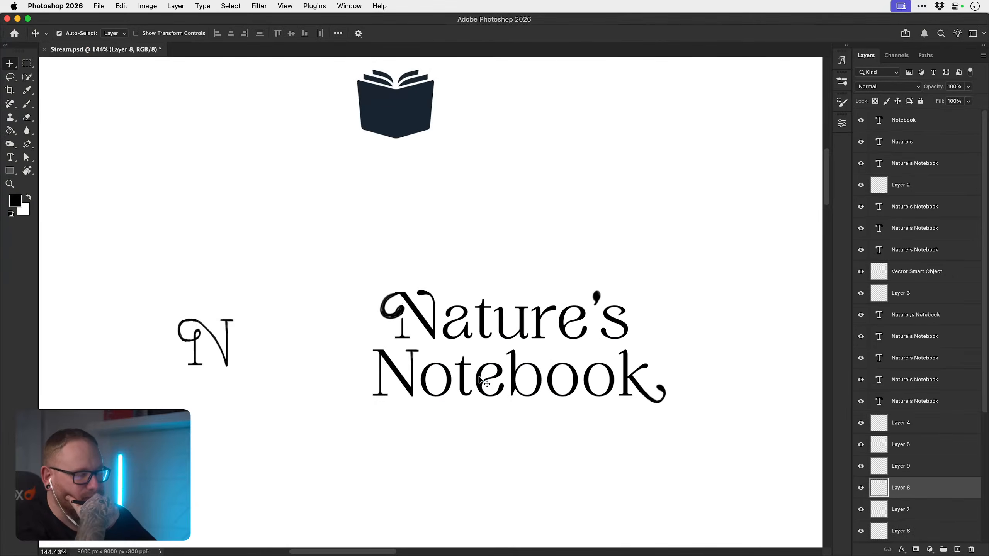
key("super+Tab")
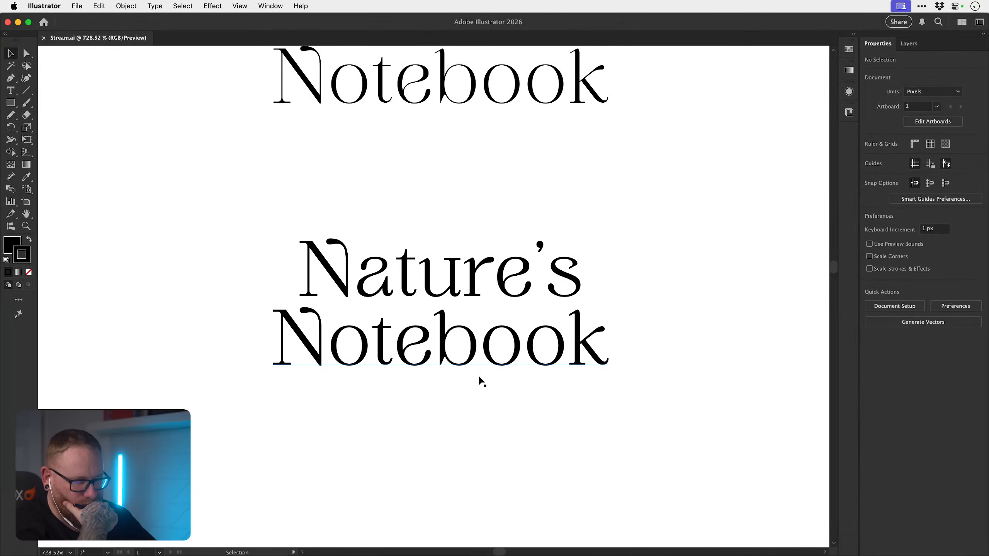
key("super+Tab")
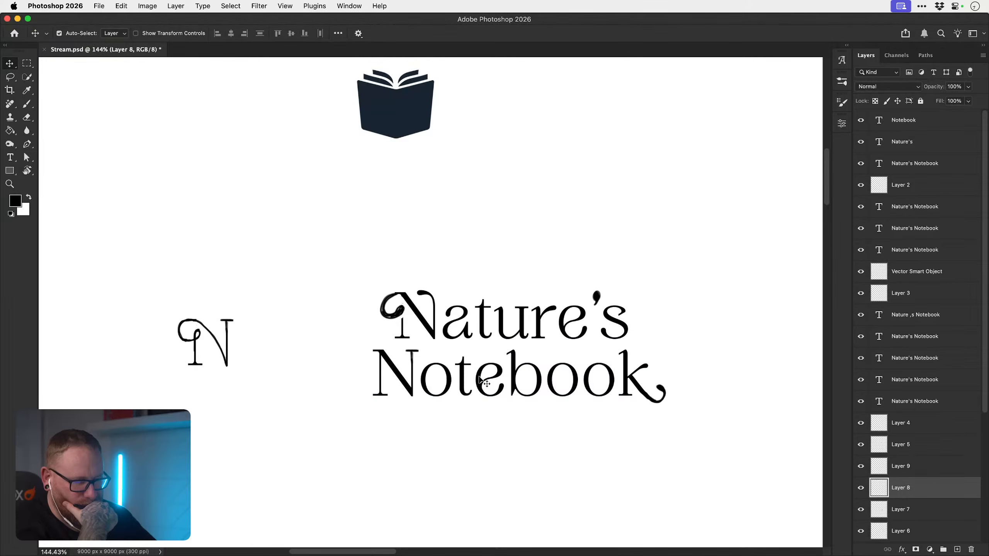
key("super")
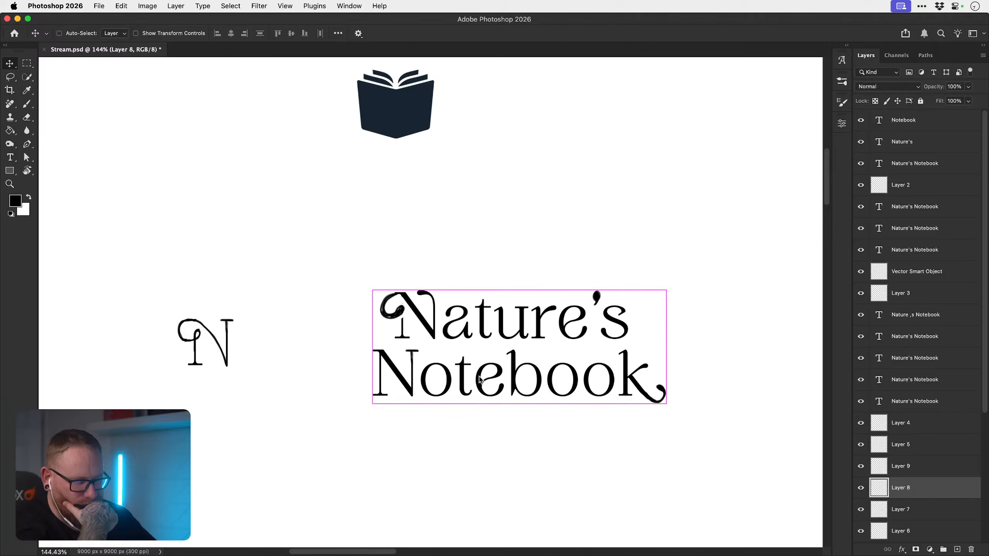
key("super+Tab")
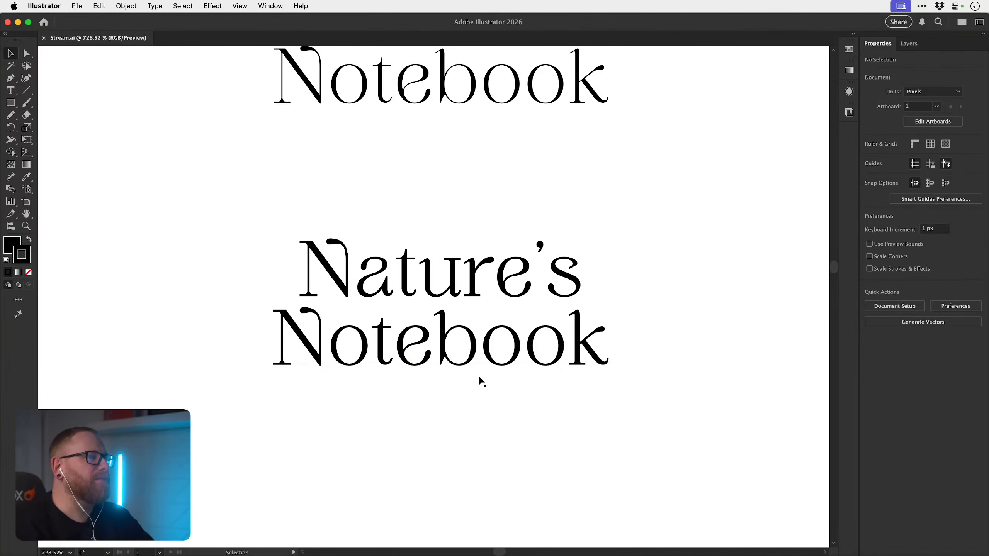
- In Illustrator, replace the swash N in both Nature's and Notebook with the plain serif alternate glyph
left_click_drag(288, 261, 349, 297)
key("t")
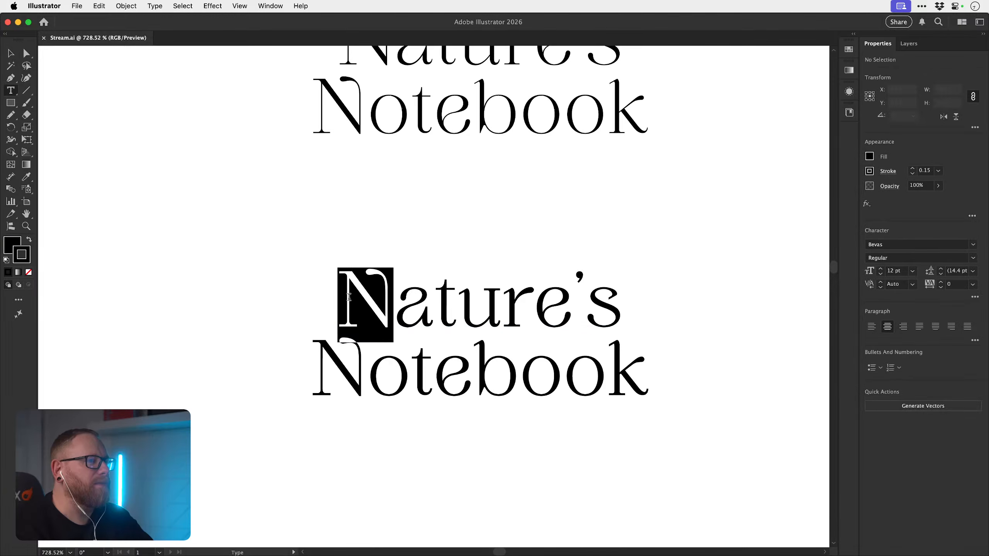
left_click(402, 351)
left_click_drag(311, 364, 369, 362)
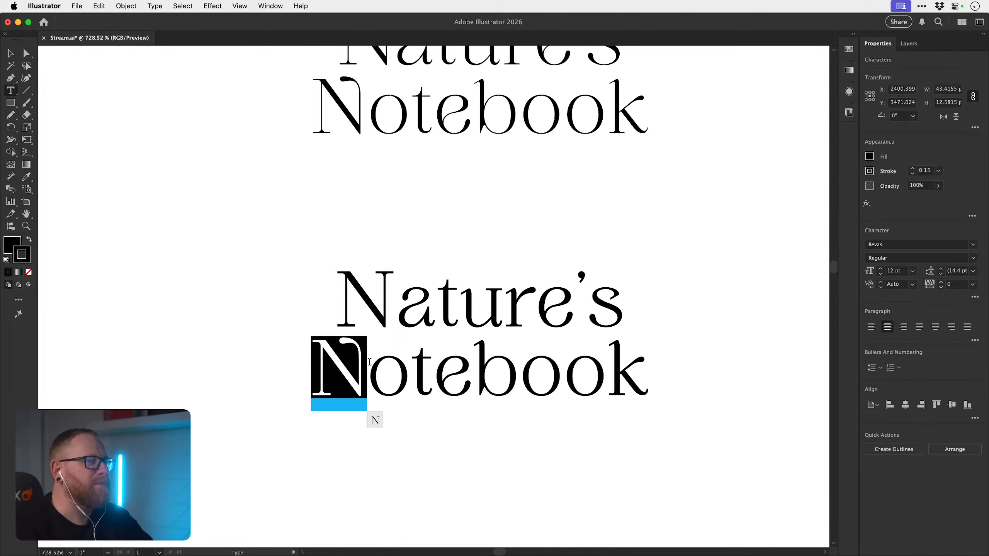
left_click(375, 420)
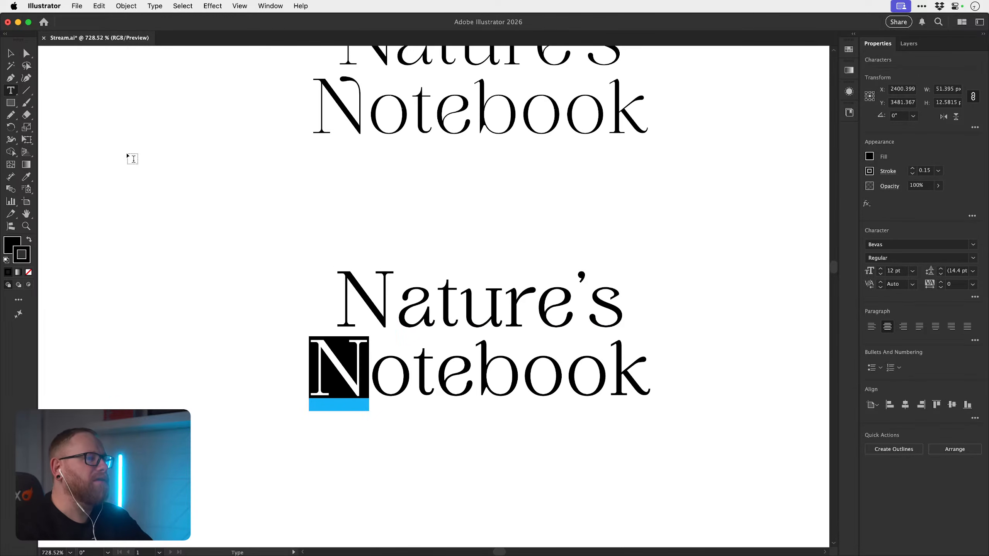
key("Escape")
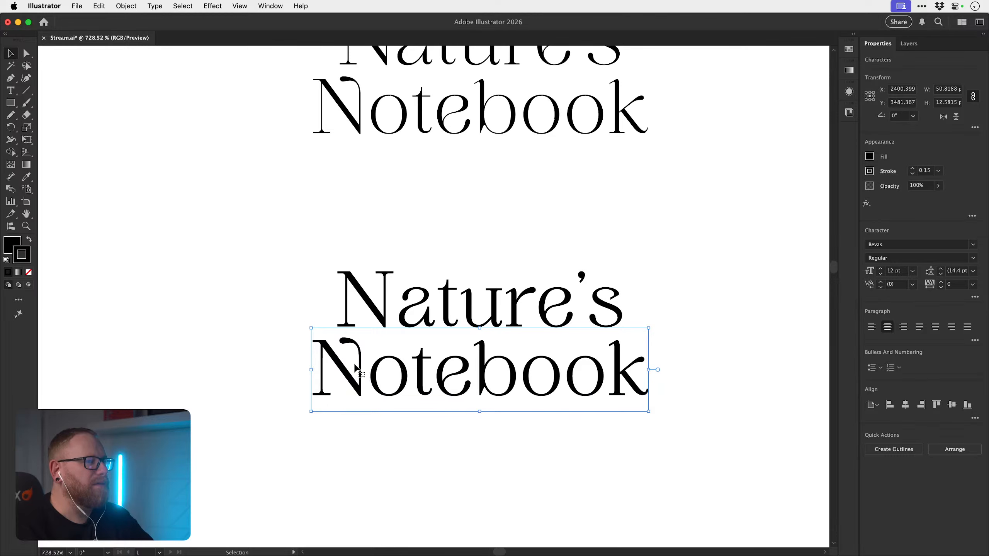
- Delete the stray empty text object near the two-line wordmark
left_click(337, 453)
scroll(402, 312, "down", 3)
left_click_drag(434, 295, 434, 358)
key("super+z")
left_click(422, 349)
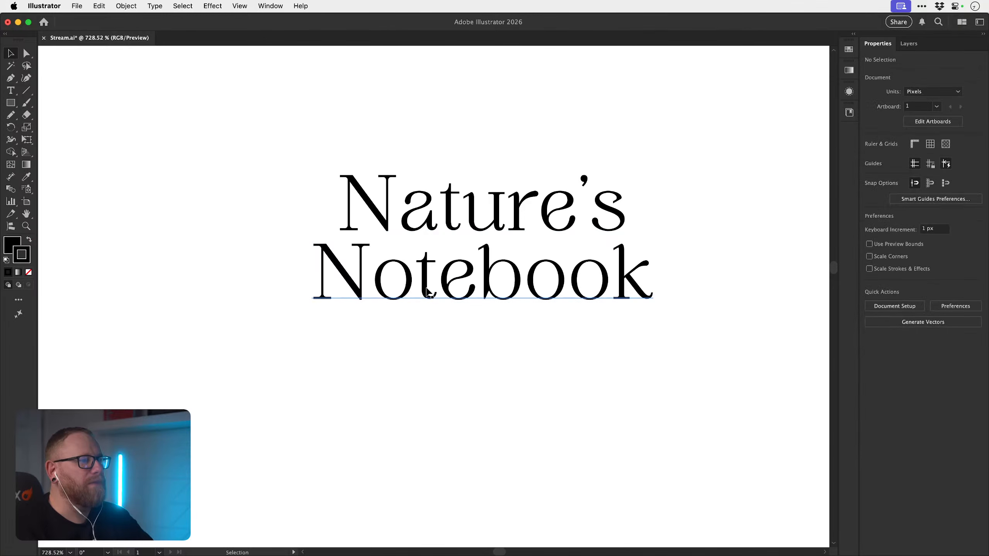
left_click_drag(429, 291, 224, 316)
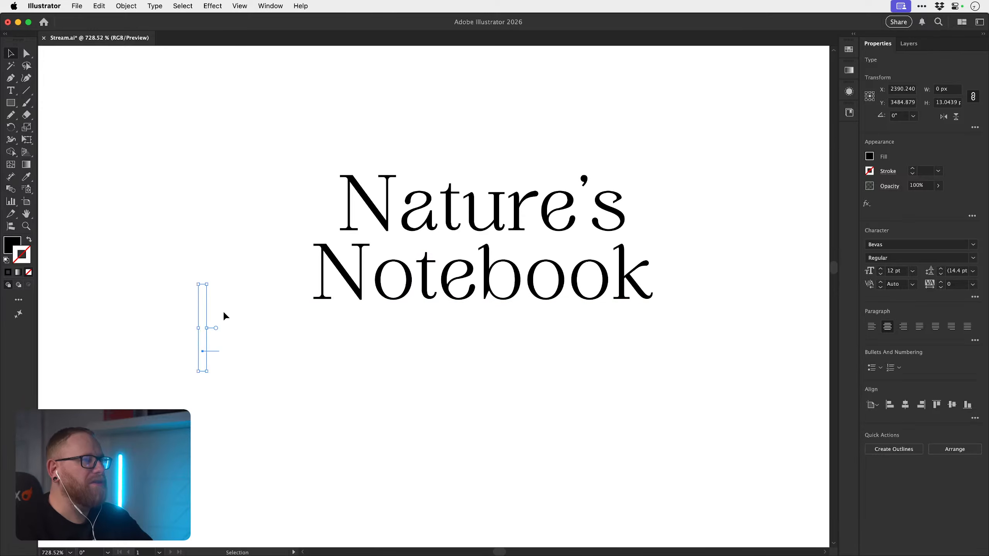
key("Delete")
- Duplicate the Notebook line below the wordmark, retype it as a single swash N, and place it off to the left
left_click_drag(351, 281, 353, 421, "alt+shift")
key("t")
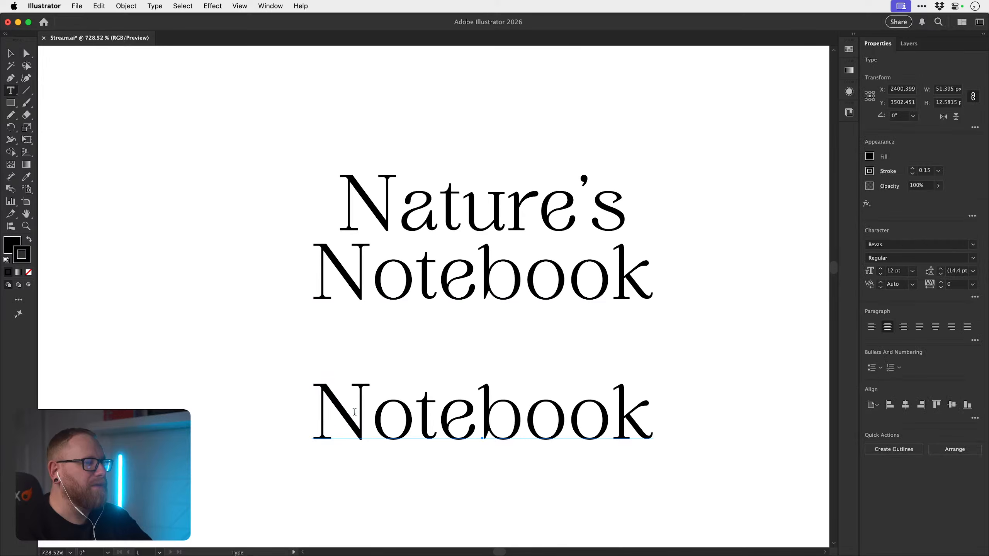
double_click(354, 412)
type("N")
key("super+a")
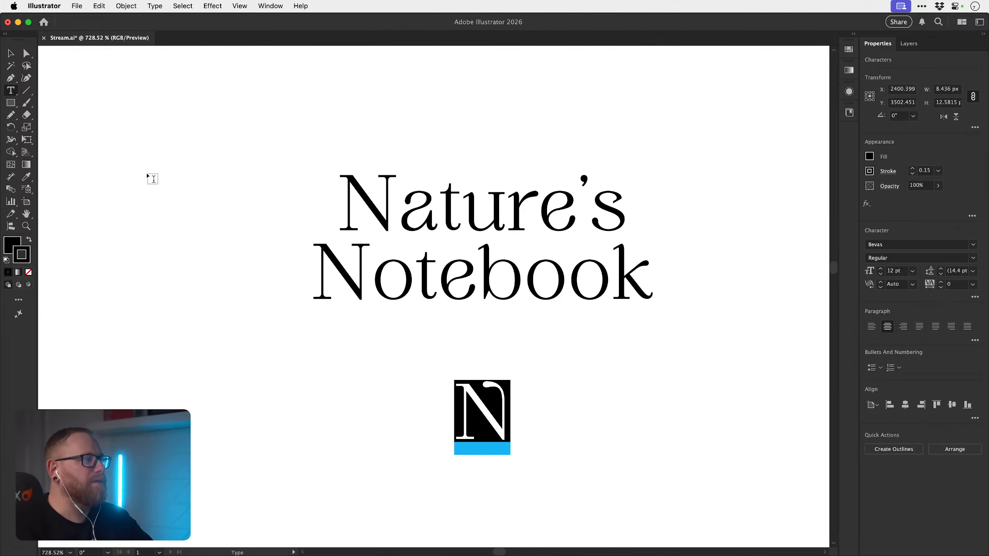
key("Escape")
left_click_drag(486, 412, 215, 351)
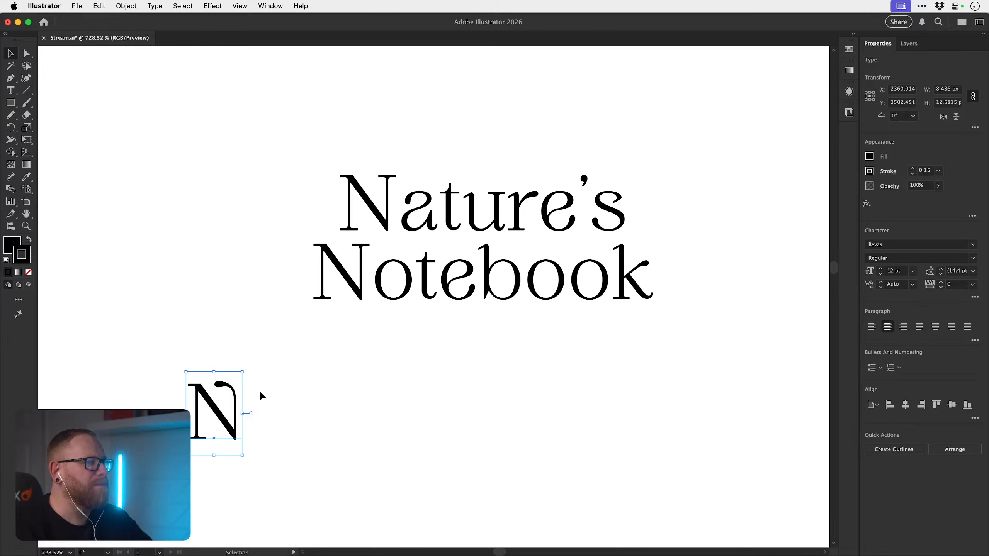
- Duplicate the Notebook line below the wordmark again, convert it to outlines, and delete every letter except the N
left_click_drag(350, 299, 352, 429)
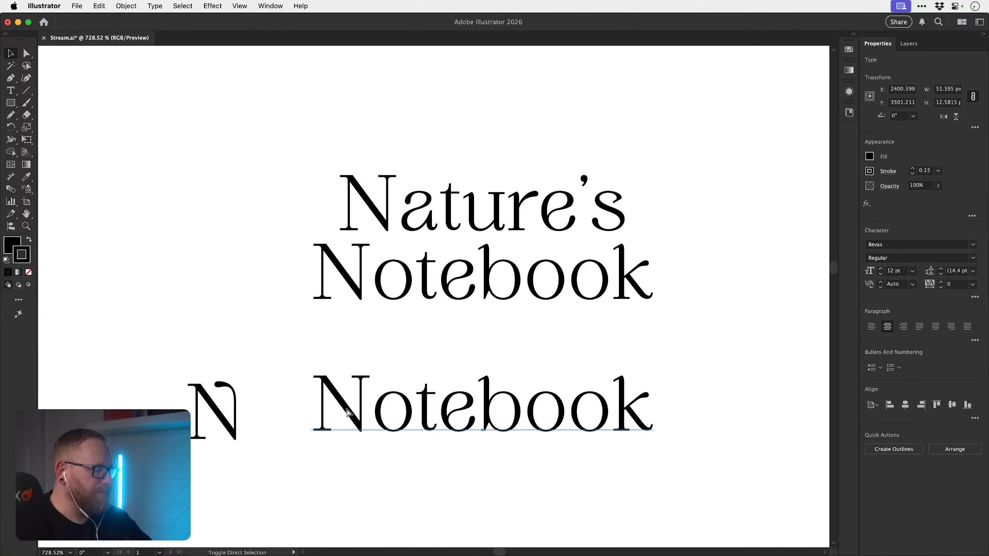
key("super+shift+o")
left_click_drag(383, 350, 508, 452)
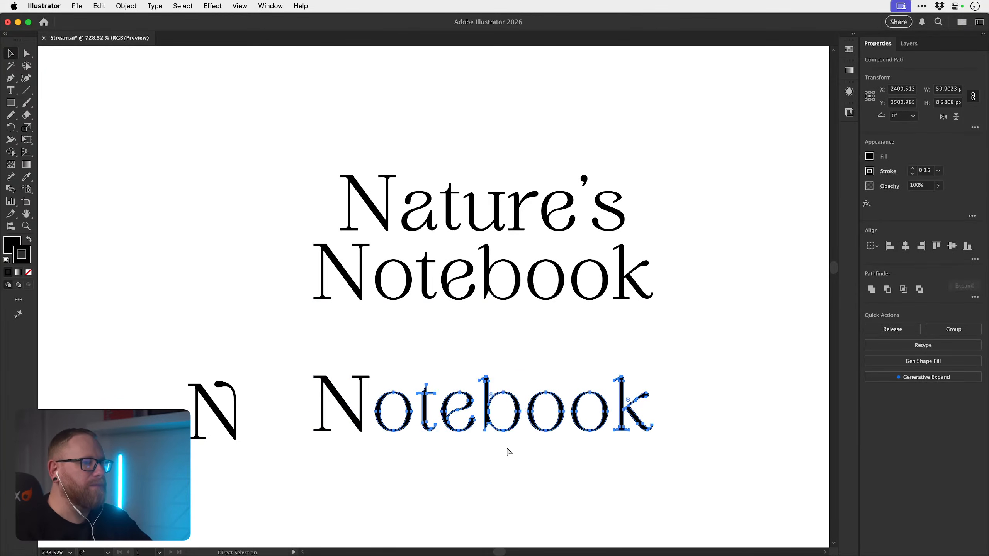
key("Delete")
- Expand the outlined plain N so its stroke becomes filled shapes
key("v")
left_click(345, 390)
left_click(126, 5)
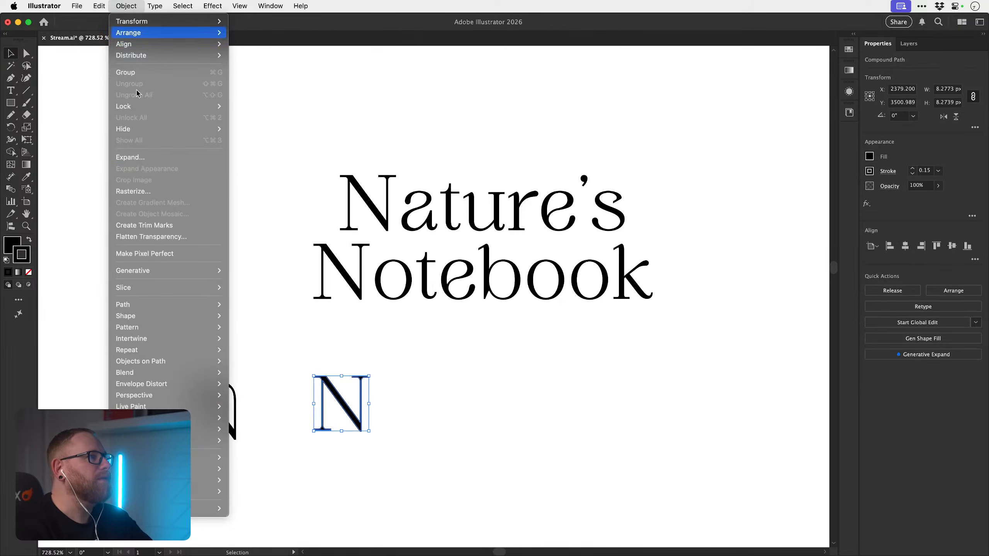
left_click(139, 156)
key("Return")
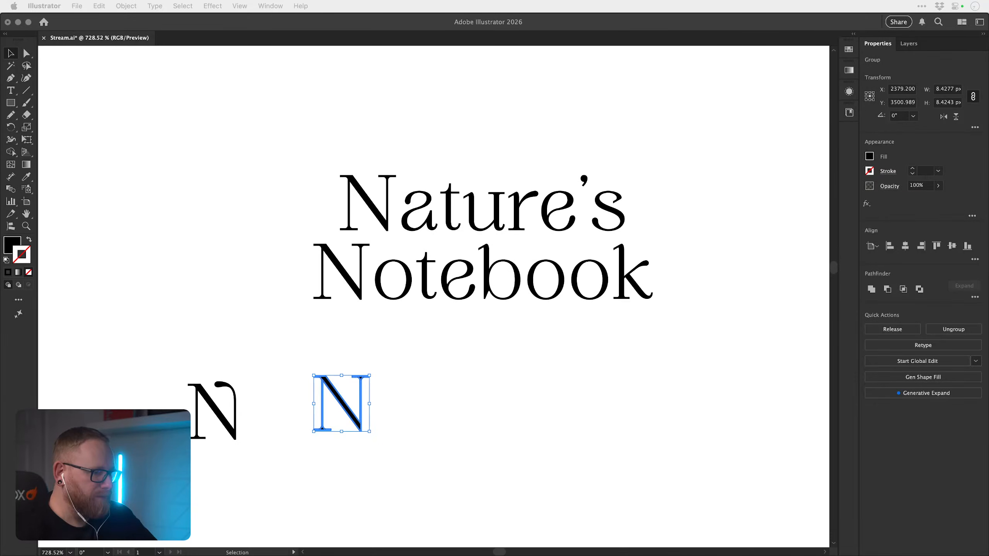
- Check the expanded N's overlapping paths in outline view and unite them into a single shape
key("super+Tab")
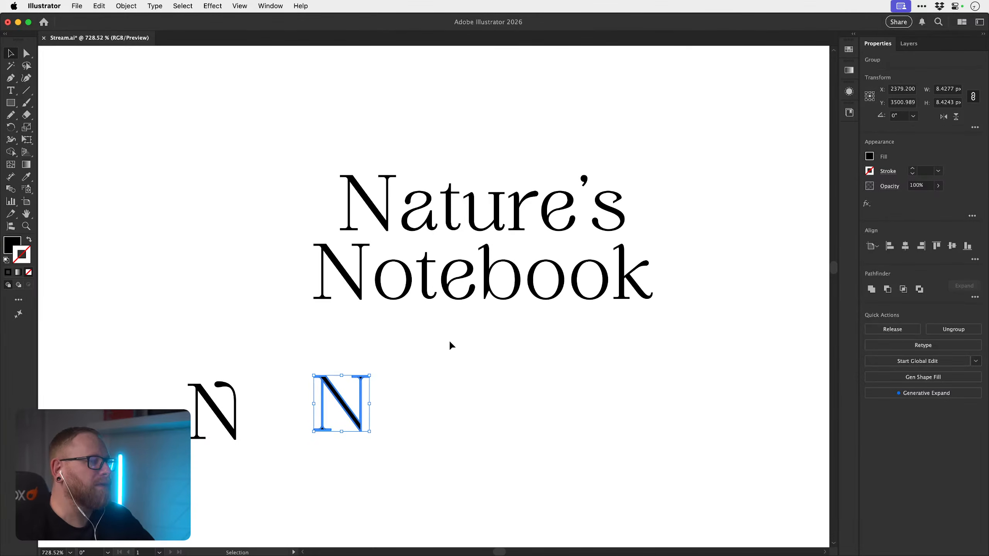
left_click(409, 385)
key("z")
left_click_drag(329, 405, 379, 408)
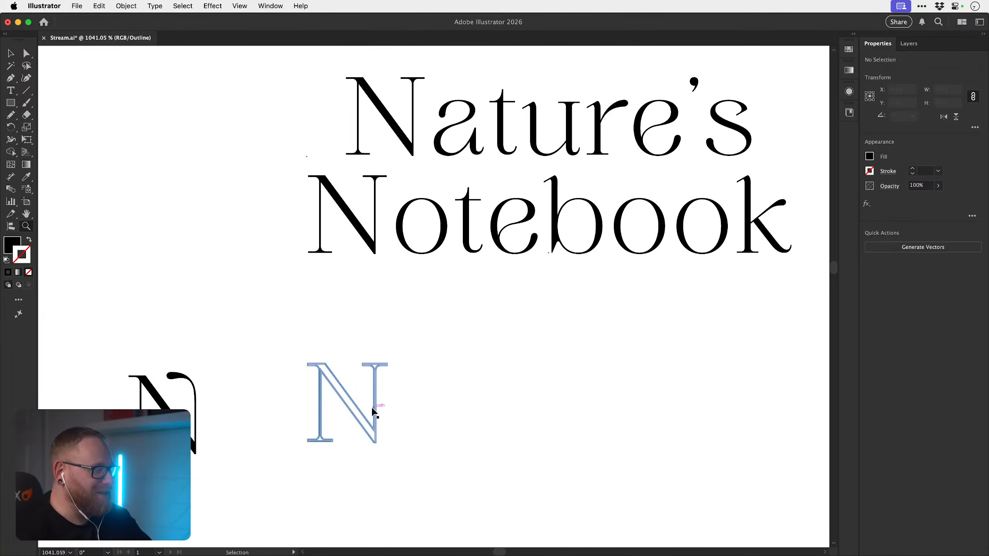
left_click(320, 385)
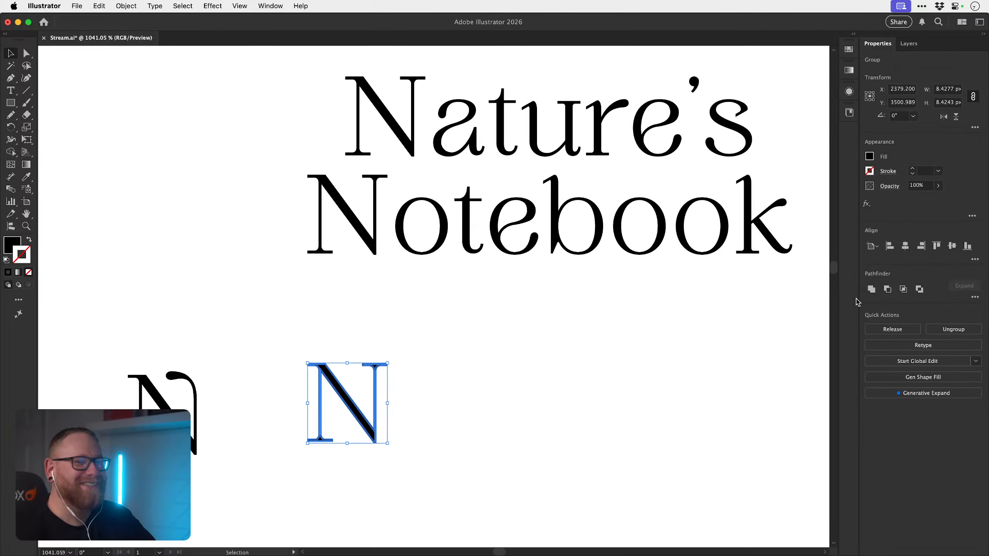
left_click(871, 289)
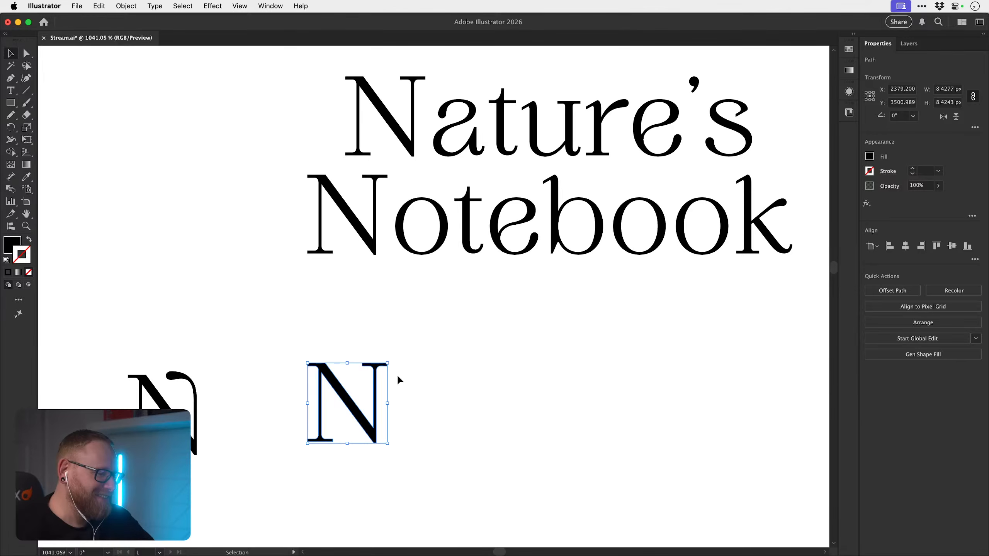
- Inspect the united N's contour in outline view and deselect it
scroll(322, 387, "up", 3)
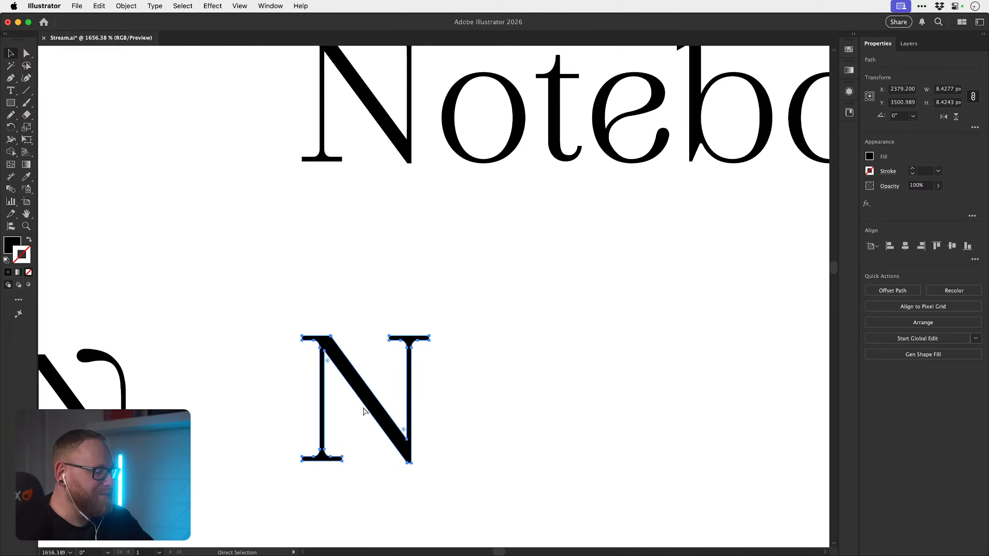
key("super+y")
key("super+y")
left_click(474, 379)
left_click_drag(434, 381, 507, 344)
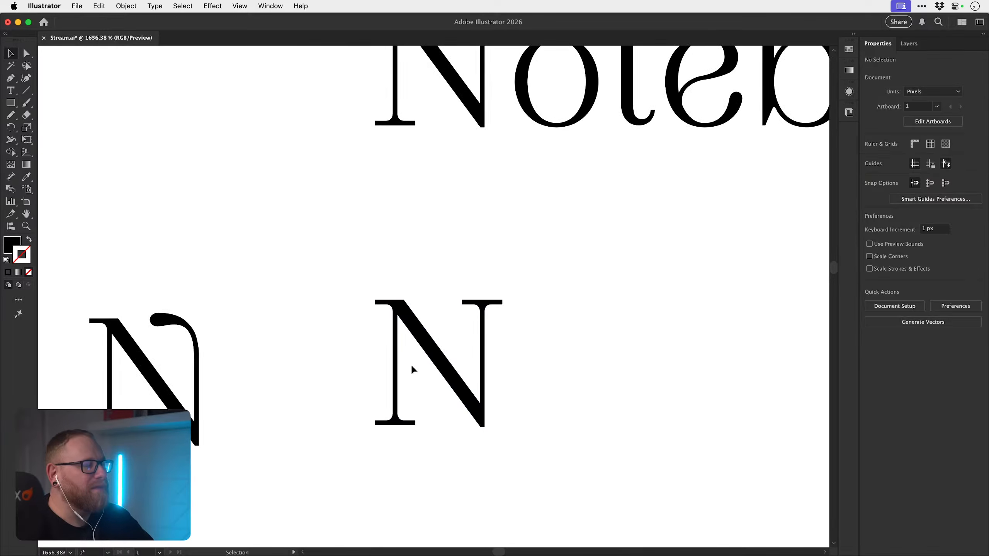
- Delete the anchor points of the N's upper-left serif with Direct Selection, leaving the stem and diagonal meeting in an angled corner
key("z")
left_click_drag(377, 367, 490, 358)
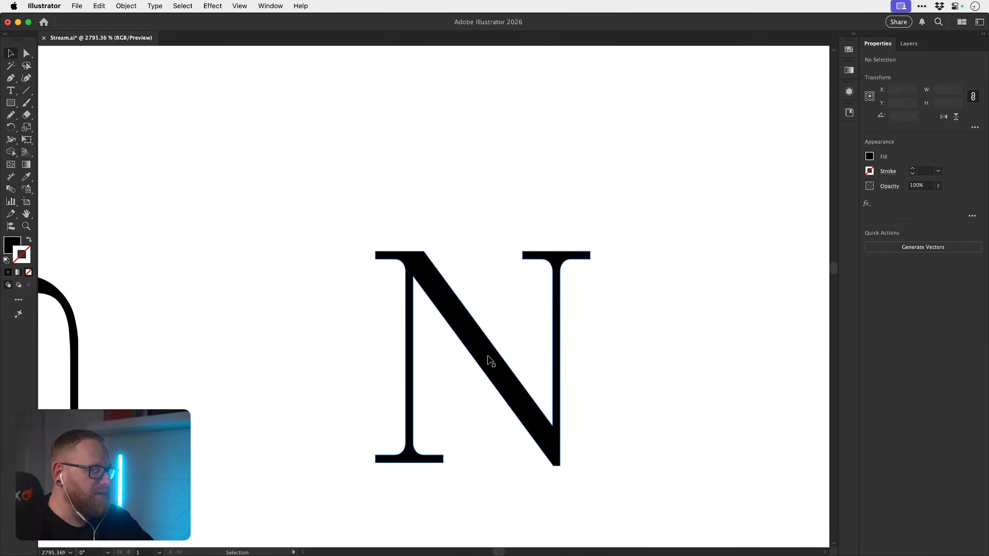
key("v")
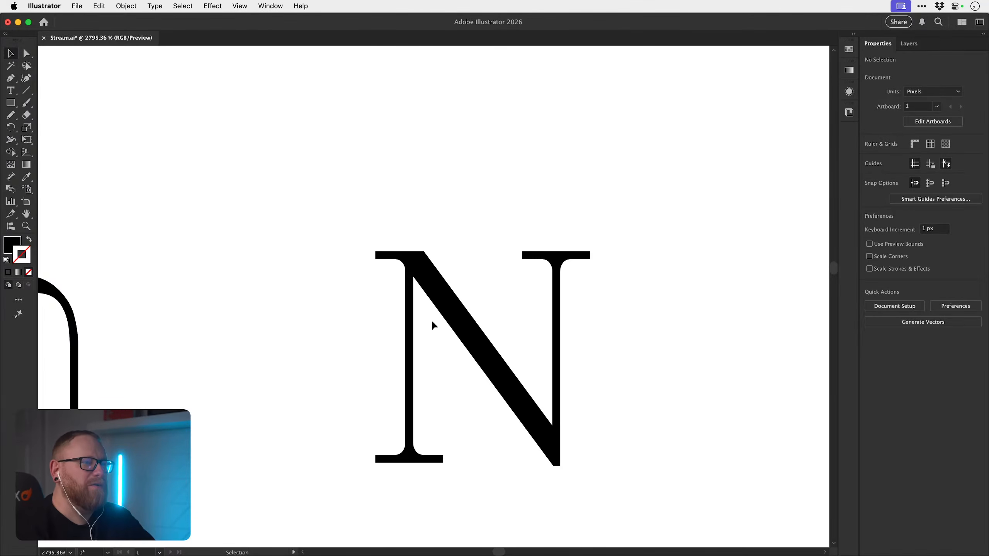
left_click(468, 336)
key("a")
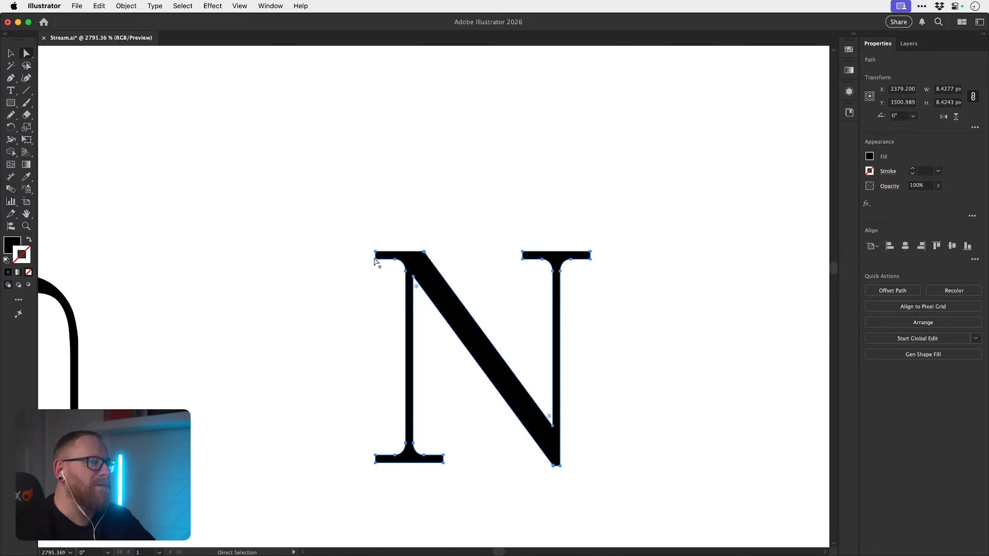
key("Delete")
left_click_drag(383, 275, 419, 225)
key("Delete")
key("super+j")
left_click(412, 237)
key("Delete")
key("super+j")
left_click(434, 221)
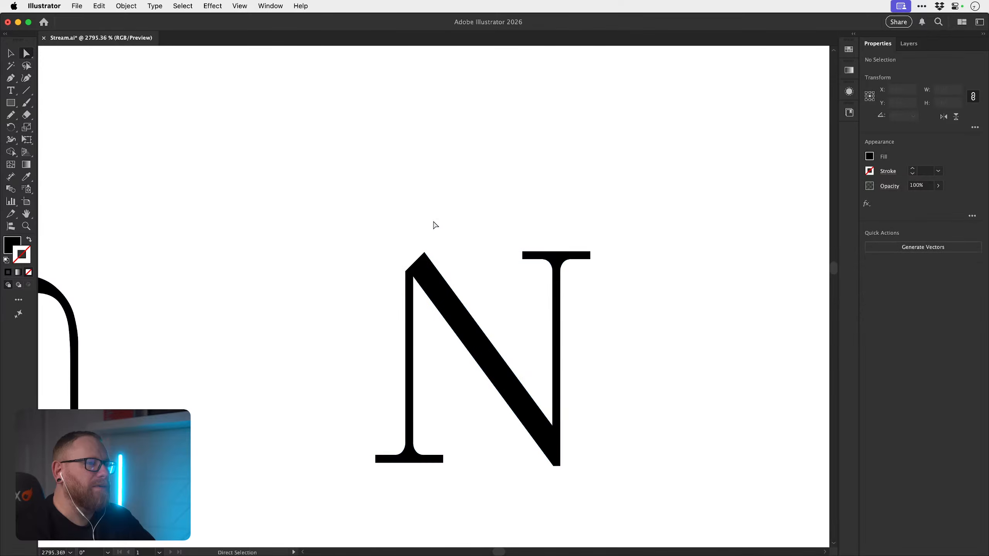
- Draw a short line about 1.03 by 1.39 px parallel to the N's diagonal and set its stroke to about 0.925 pt
key("backslash")
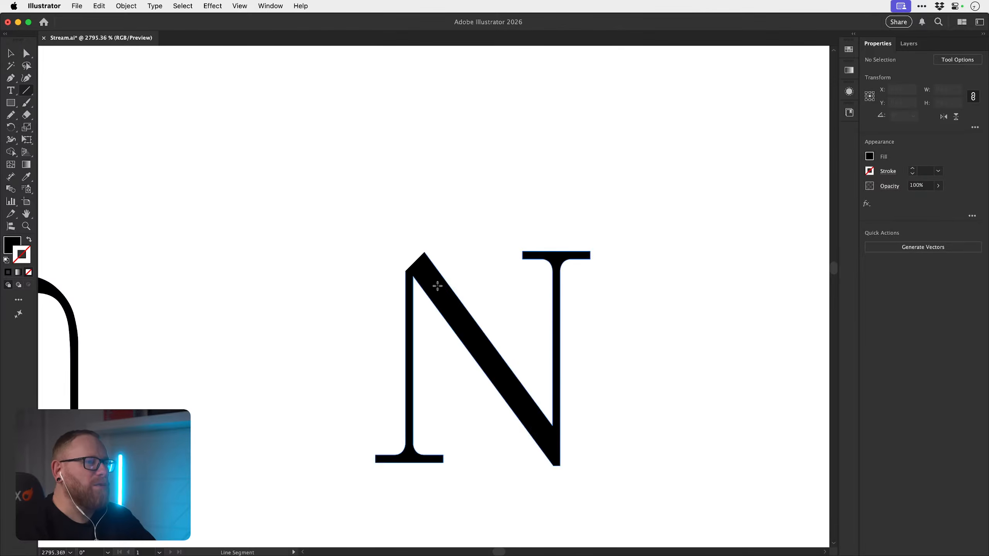
left_click_drag(498, 304, 501, 306)
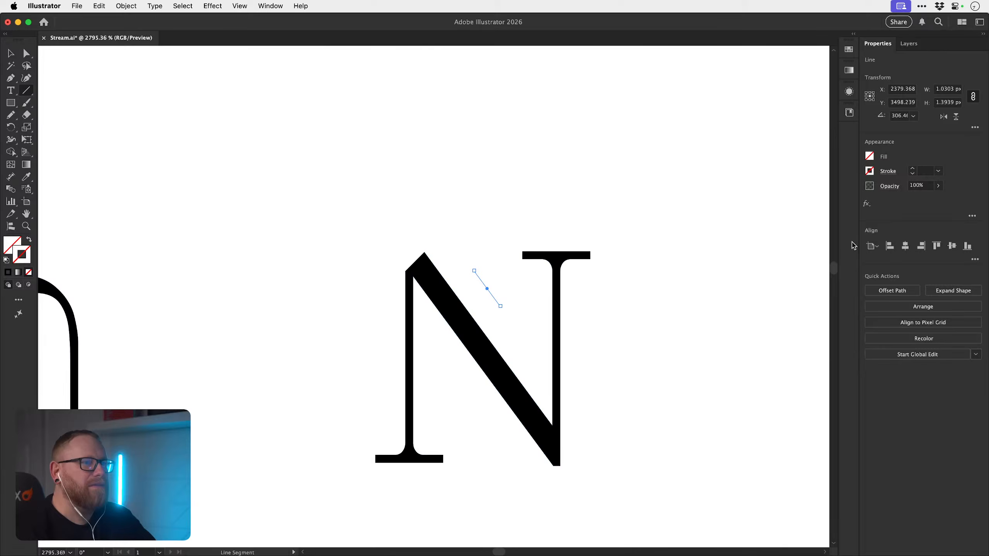
left_click(913, 170)
left_click(913, 170)
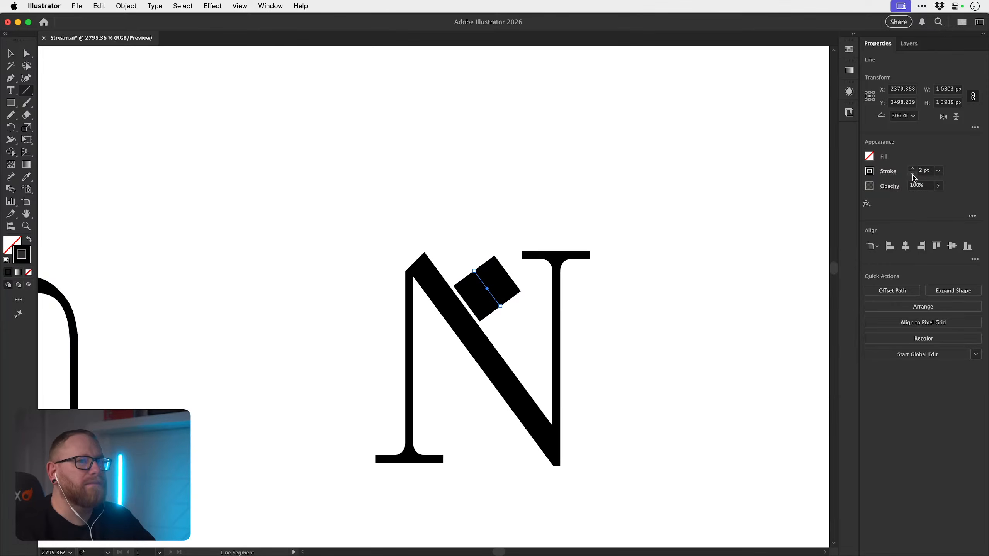
left_click(912, 174)
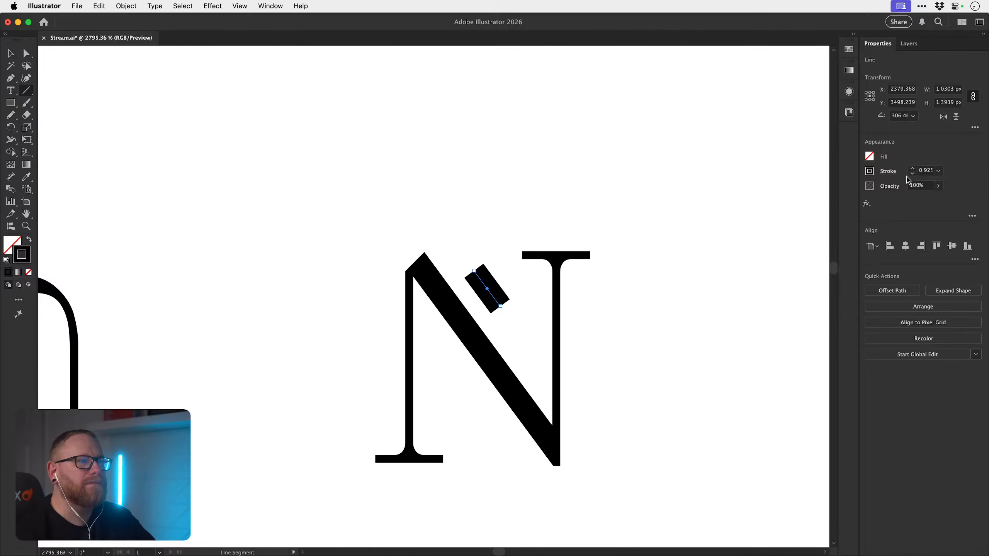
left_click(490, 288)
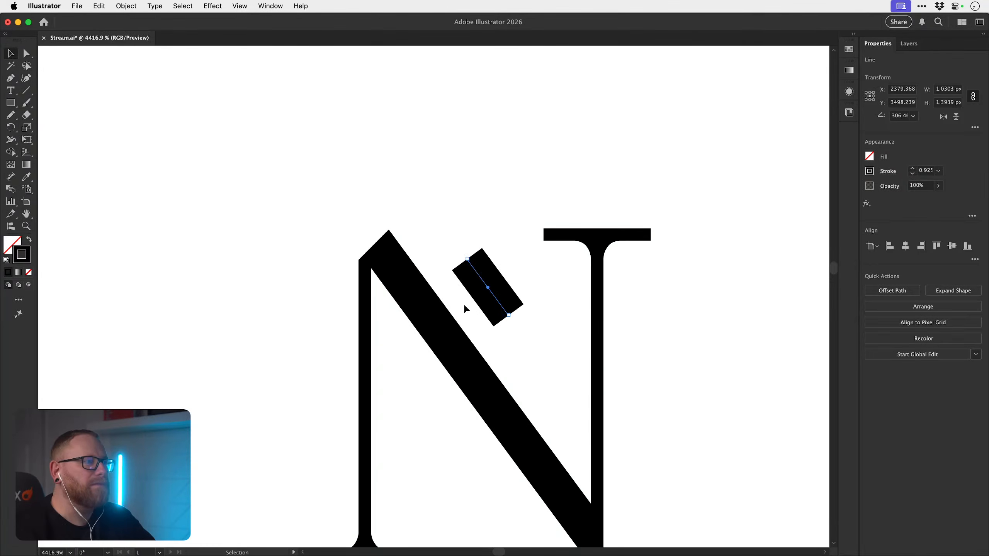
- Recolour the short line's stroke magenta and move the line onto the upper part of the N's diagonal
left_click(849, 48)
left_click(793, 77)
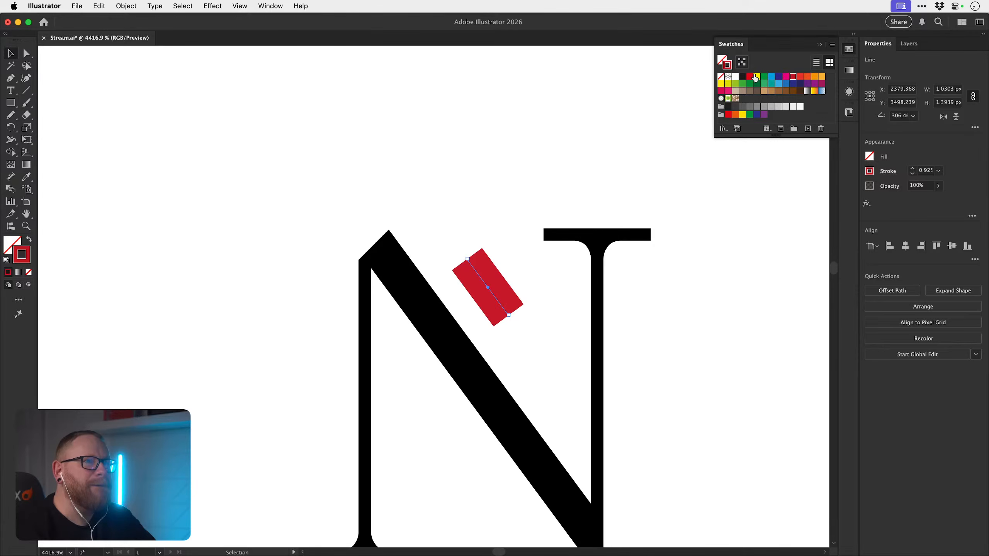
left_click(785, 77)
left_click(555, 225)
left_click_drag(486, 277, 434, 326)
left_click(430, 330)
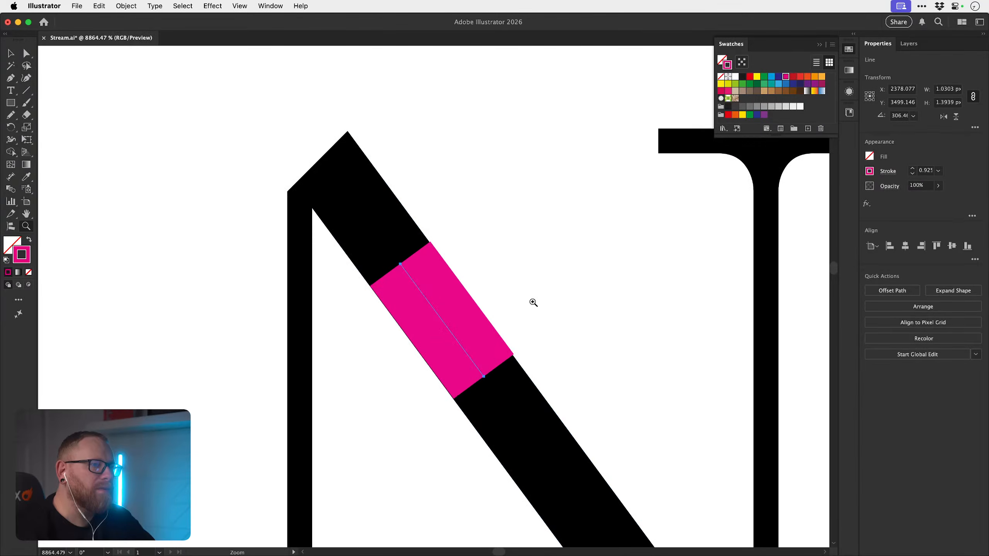
- Adjust the magenta line in outline view to centre it within the diagonal, and set its stroke to 0.92 pt
key("super+y")
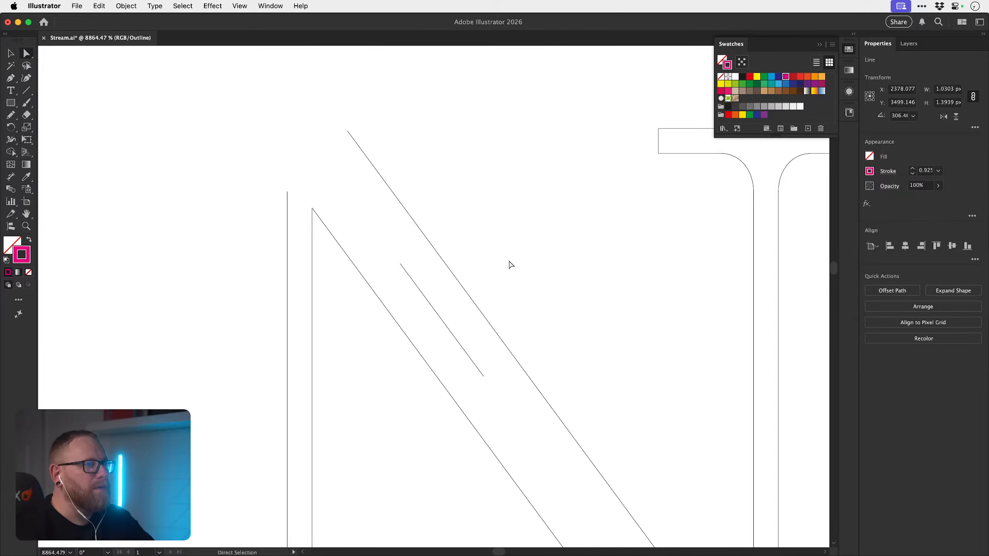
left_click(511, 265)
left_click_drag(403, 267, 433, 246)
left_click_drag(485, 375, 469, 361)
key("v")
left_click(536, 307)
key("super+y")
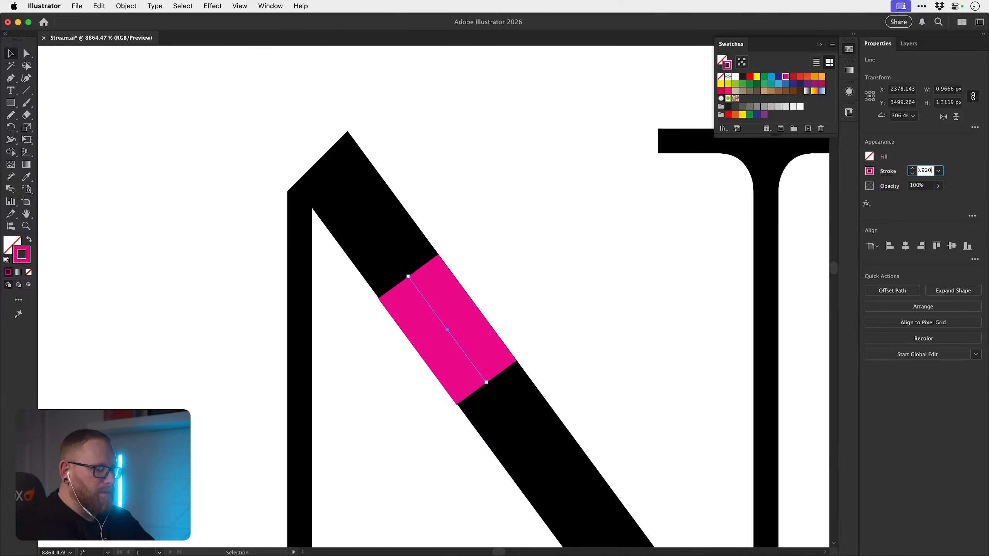
left_click(507, 255)
mouse_move(438, 318)
left_mouse_down()
mouse_move(521, 318)
mouse_move(455, 311)
left_mouse_up()
left_click(447, 333)
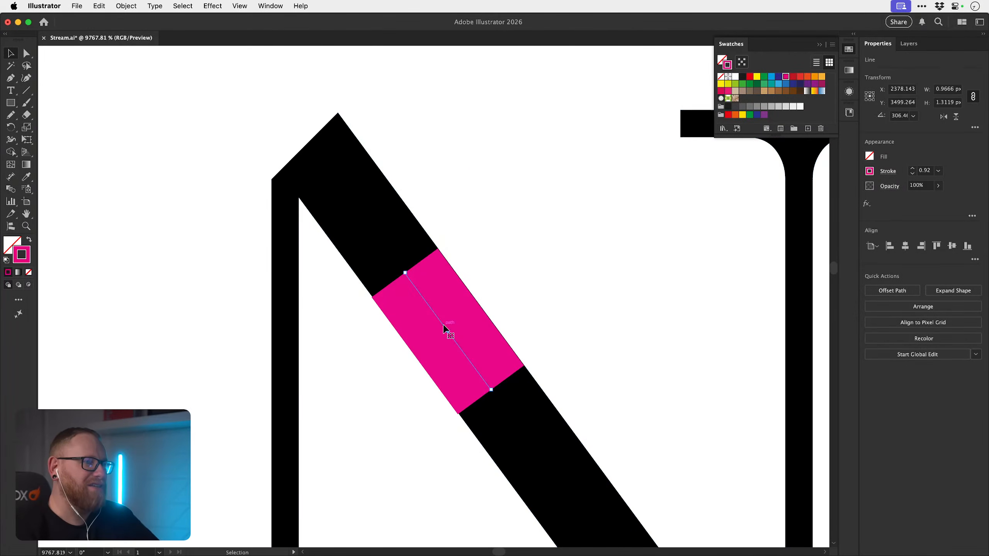
- Duplicate the magenta segment above the diagonal and extend the original along the N's full diagonal to about 6.18 by 8.39 px
left_click_drag(446, 329, 479, 285)
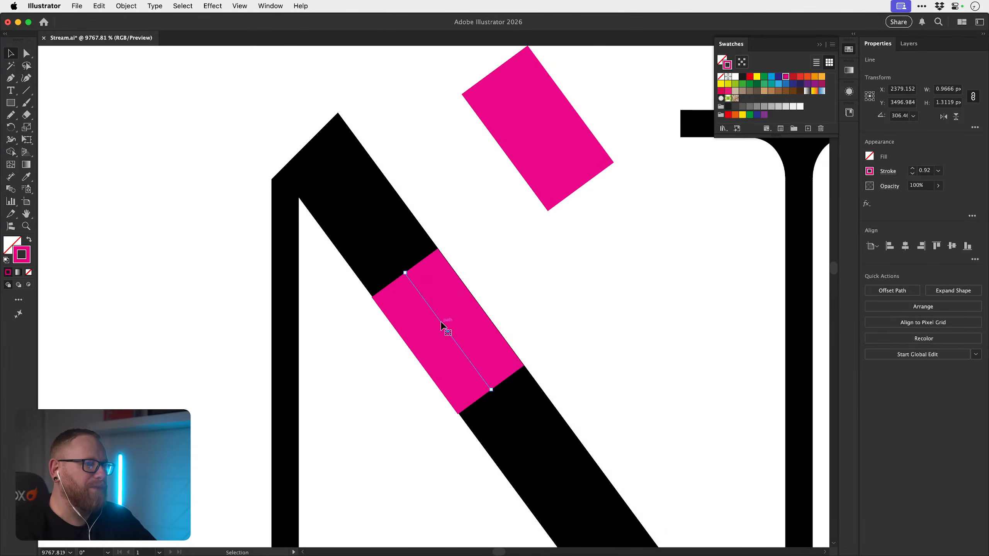
key("super+minus")
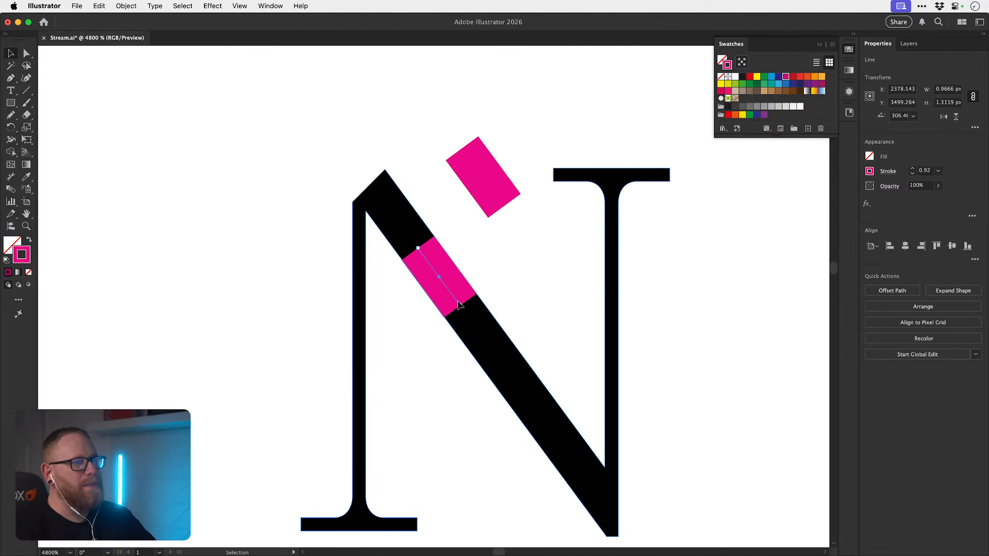
left_click_drag(440, 279, 354, 162)
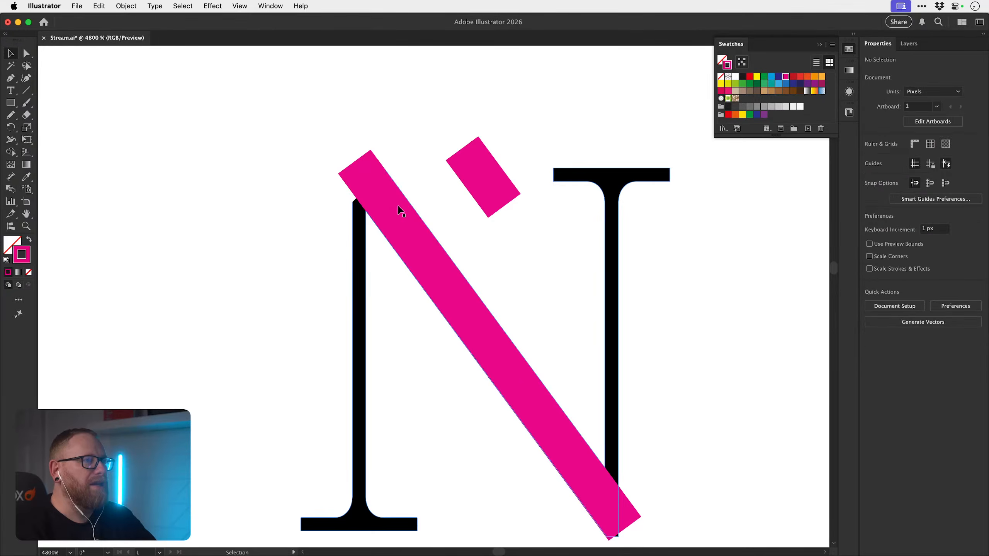
- Cut the long magenta line, delete the N's original diagonal between the two stems, and paste the line back in front
key("Delete")
key("a")
left_click(399, 226)
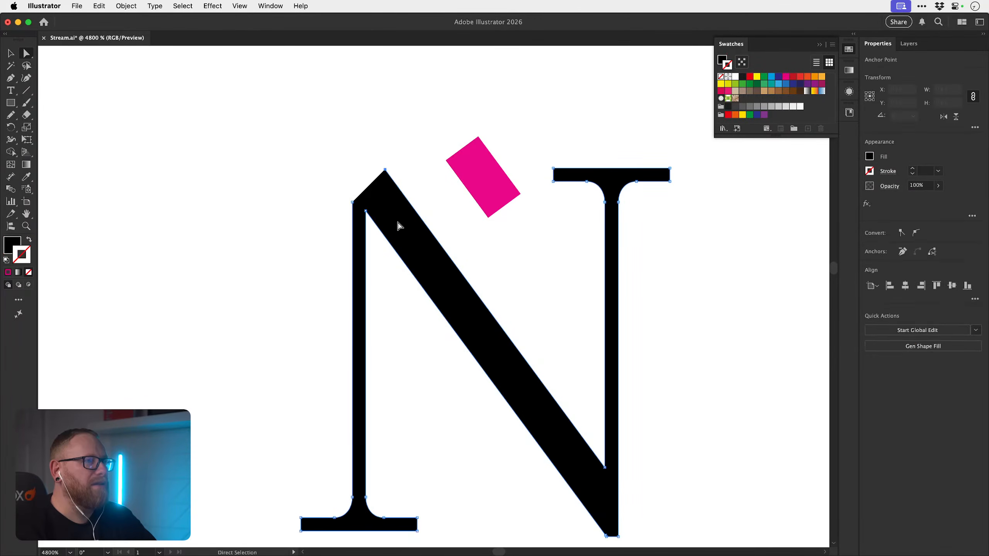
key("Delete")
left_click_drag(600, 448, 601, 399)
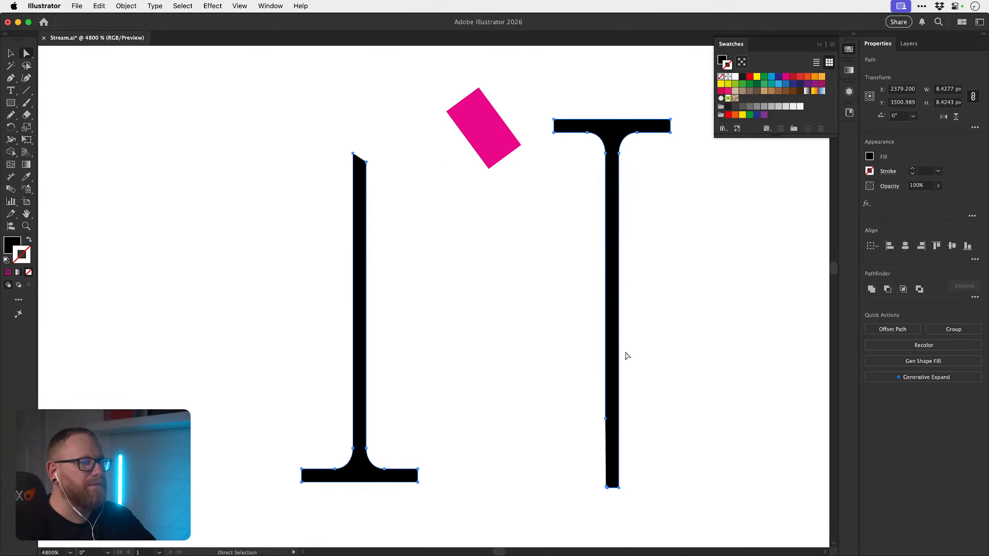
key("super+f")
- Recolour the long magenta diagonal black to match the stems using the Eyedropper, and deselect it
key("v")
left_click(674, 295)
left_click(571, 405)
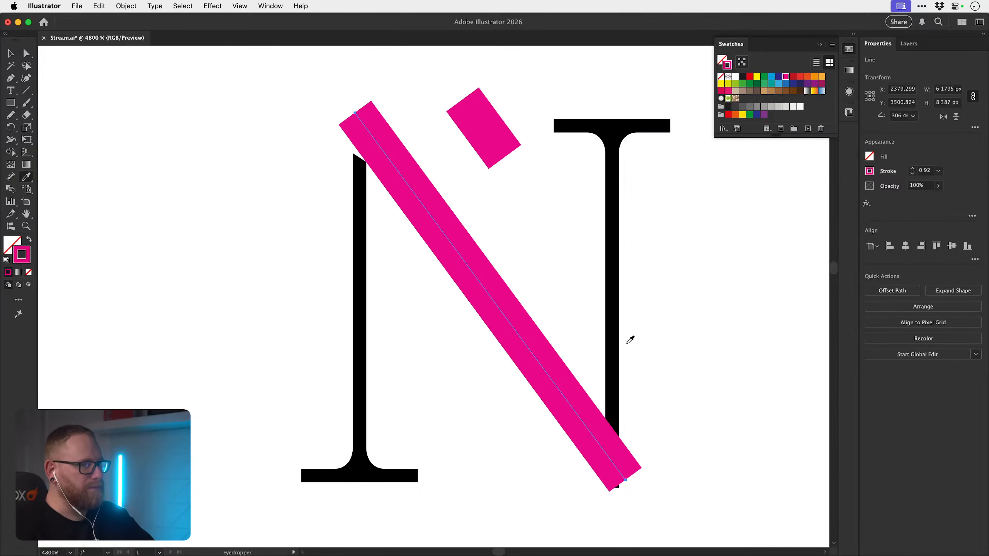
left_click(616, 353)
key("v")
left_click(656, 322)
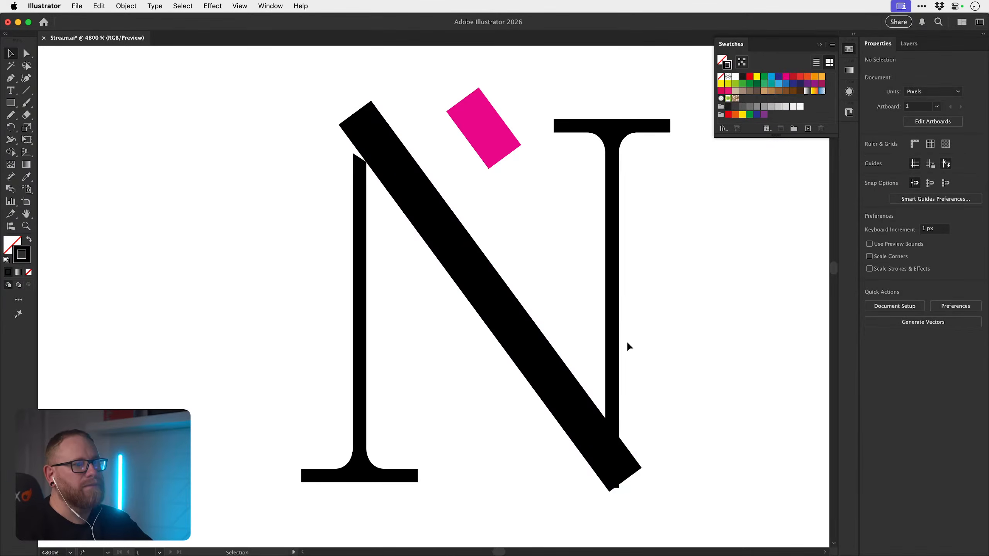
- Split the black diagonal with the Scissors tool, delete its upper piece, and place a copy of the remaining diagonal beside the N
left_click_drag(479, 291, 500, 390)
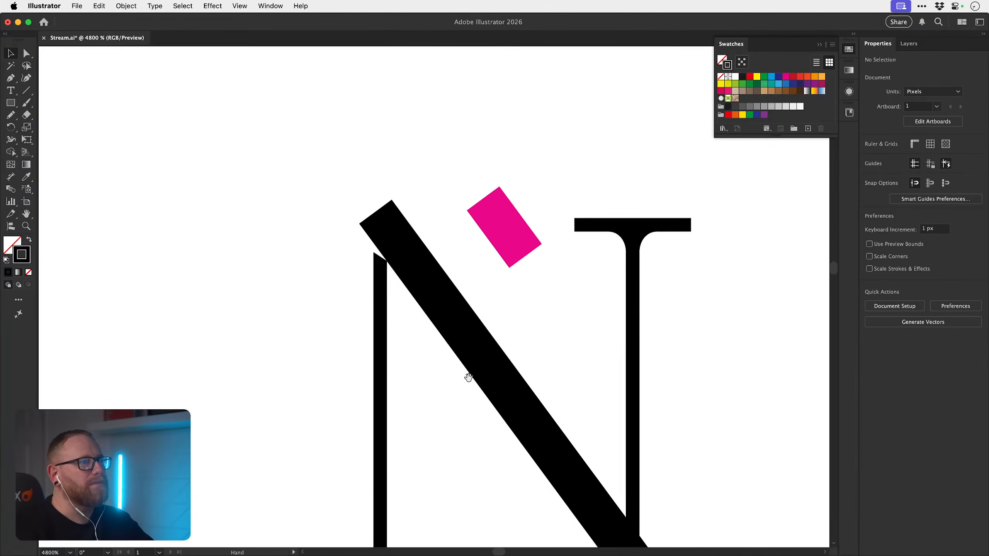
left_click(462, 327)
key("c")
left_click(467, 335)
key("a")
left_click(376, 212)
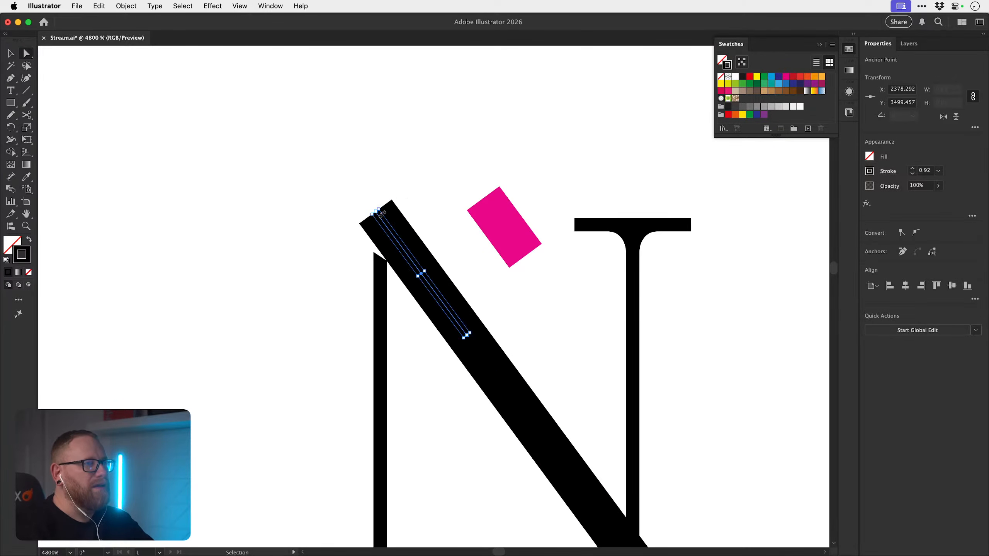
key("v")
key("Delete")
key("Delete")
left_click_drag(481, 344, 421, 320)
left_click_drag(461, 363, 738, 365)
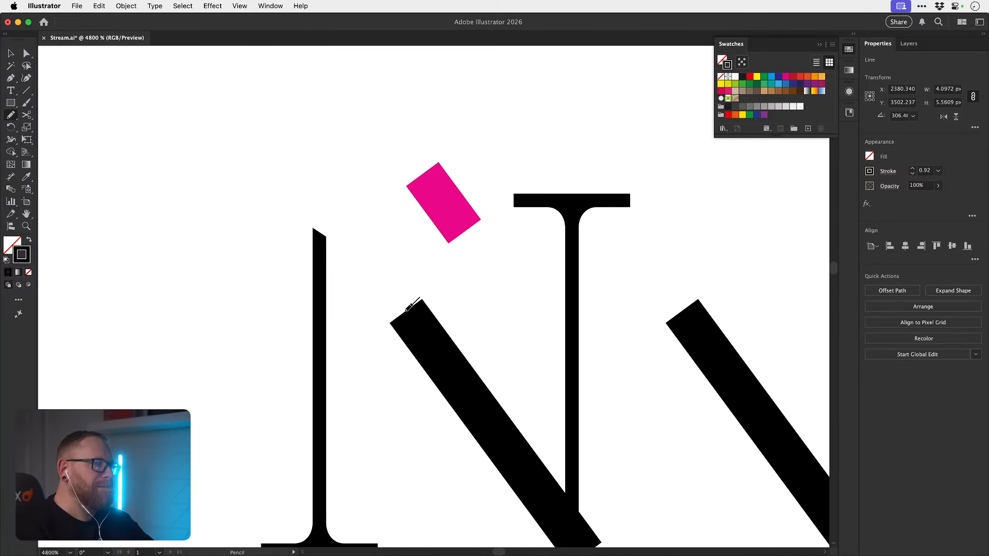
mouse_move(406, 309)
left_mouse_down()
mouse_move(364, 237)
mouse_move(329, 203)
mouse_move(282, 186)
mouse_move(231, 192)
mouse_move(192, 220)
mouse_move(164, 283)
mouse_move(189, 333)
mouse_move(246, 358)
mouse_move(360, 323)
mouse_move(307, 305)
left_mouse_up()
key("z")
key("super+z")
- Try a spiral starting at the shortened diagonal's upper end with the Spiral tool, and undo it
left_click_drag(393, 330, 498, 305)
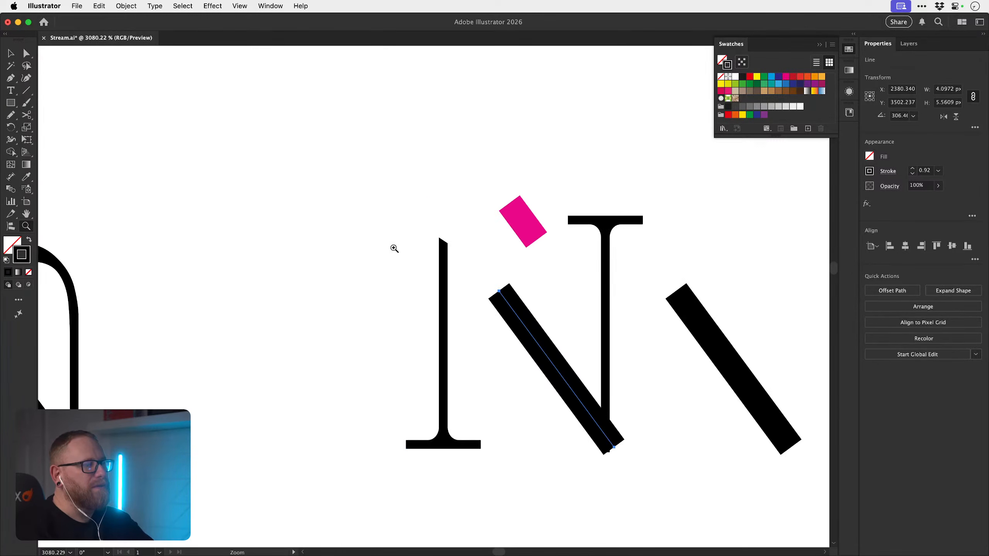
left_click(11, 103)
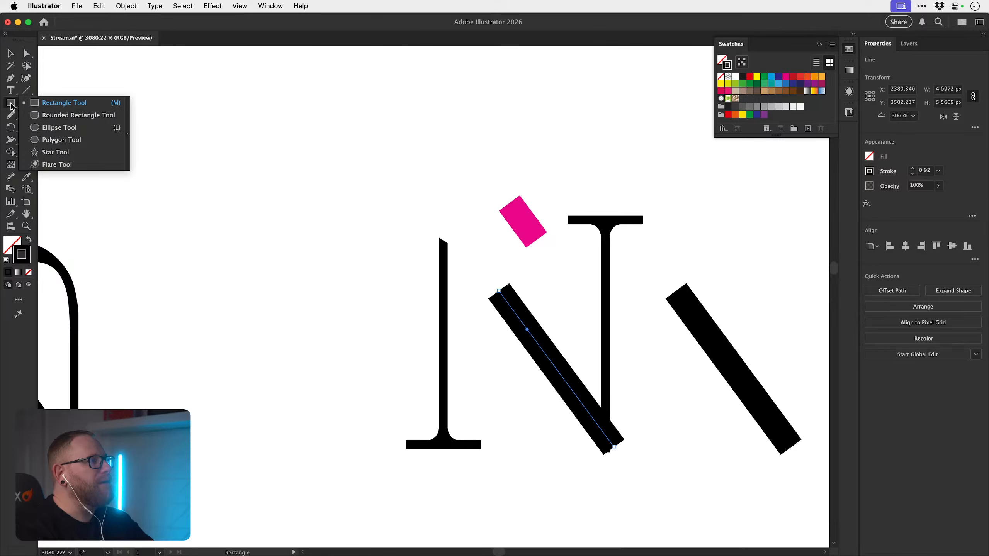
left_click_drag(26, 90, 60, 113)
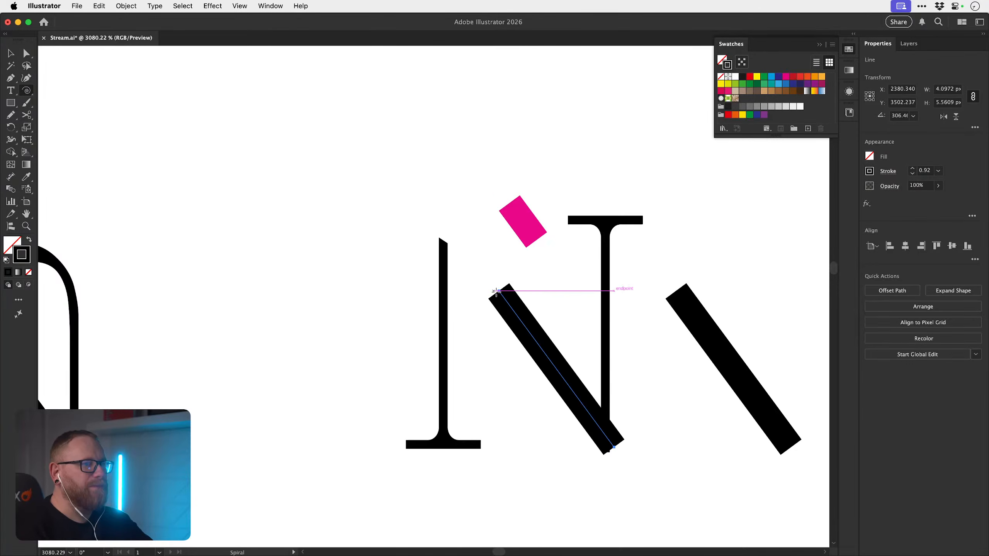
mouse_move(484, 285)
left_mouse_down()
mouse_move(403, 277)
mouse_move(377, 320)
mouse_move(380, 349)
mouse_move(408, 330)
left_mouse_up()
key("super+z")
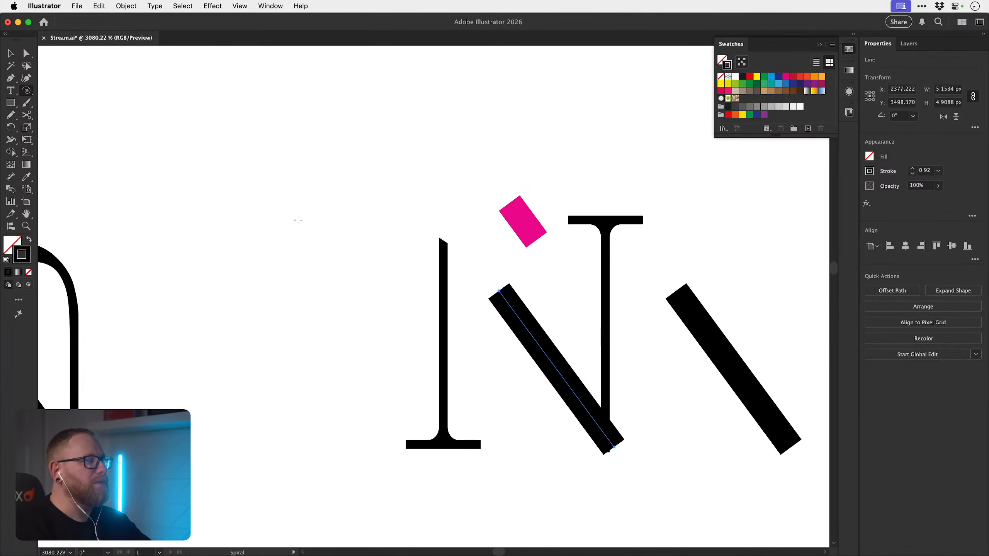
- Try out larger spirals with different numbers of segments beside the N's left stem, and undo them
left_click_drag(355, 274, 243, 317)
key("Up")
key("Up")
key("Up")
key("Up")
key("Down")
key("Down")
key("Down")
key("super+z")
left_click(320, 322)
left_click(508, 312)
left_click(518, 338)
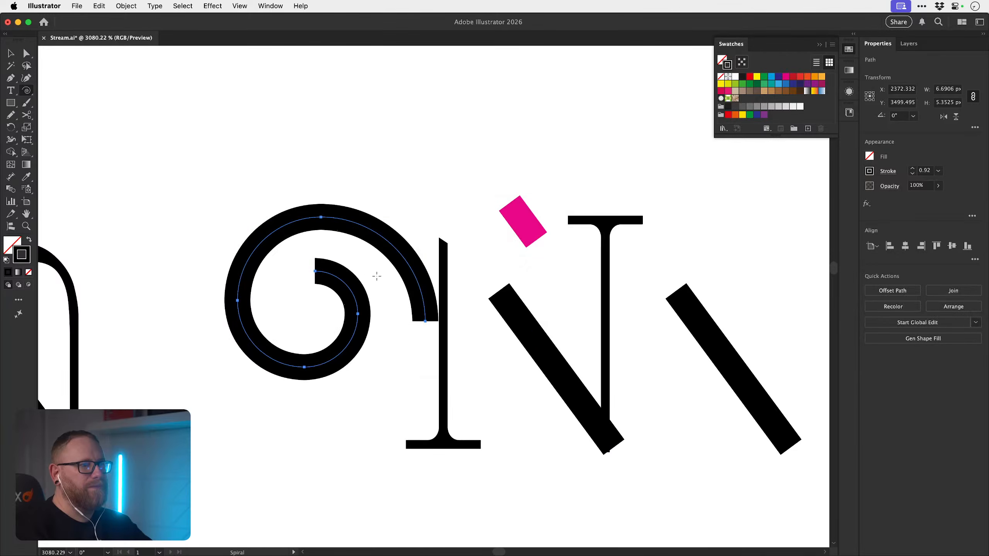
key("super+z")
- Draw a spiral about 6.04 by 5.61 px and move it over the left stem with its outer end near the diagonal
left_click_drag(357, 236, 437, 174)
key("v")
left_click_drag(393, 226, 434, 317)
- Try stretching the right stem's upper serif horizontally across to the spiral's top edge
key("a")
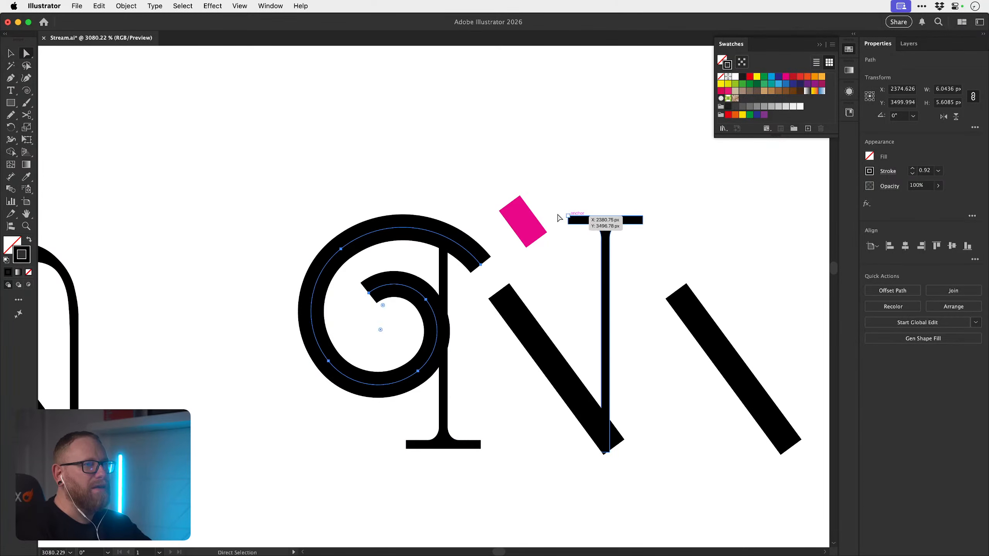
left_click(568, 218)
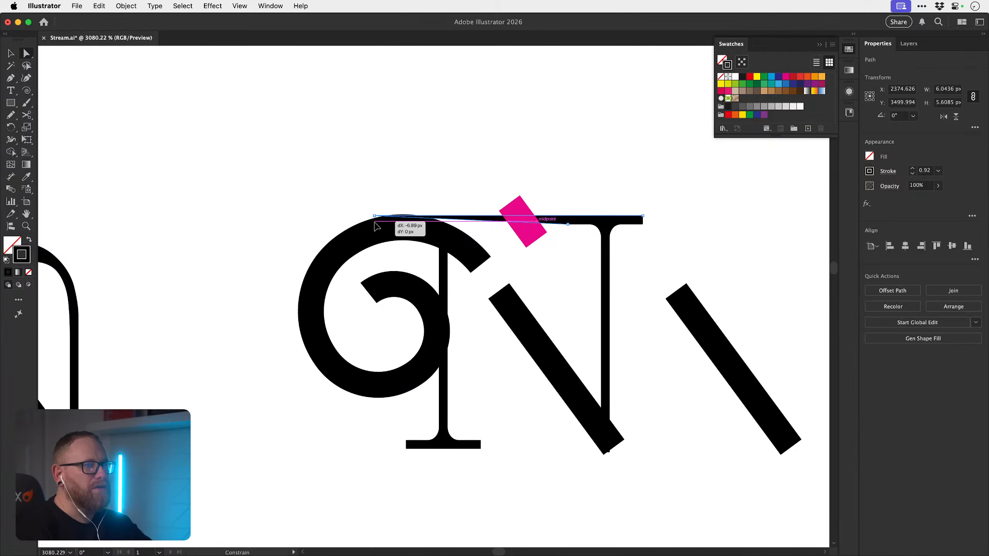
key("v")
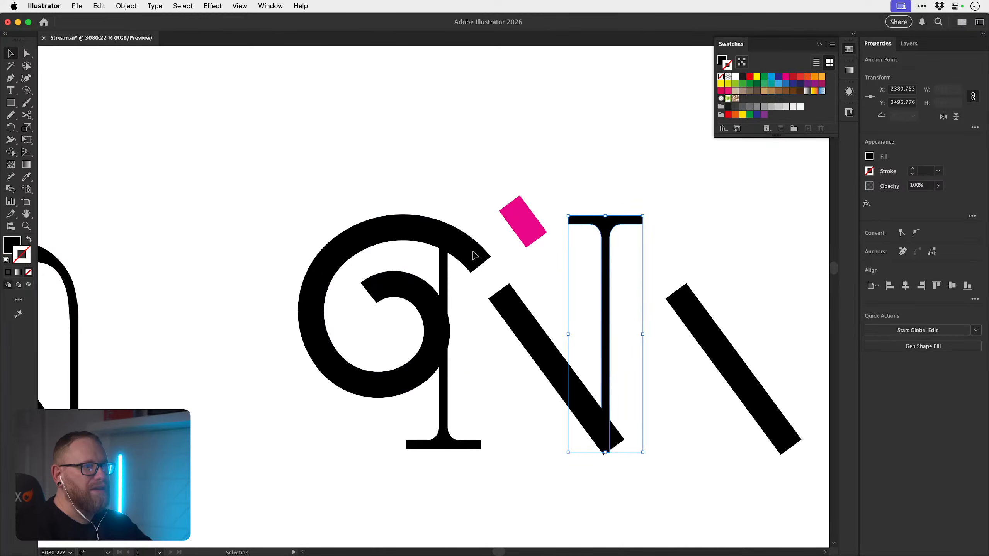
- Rotate the spiral about 1° clockwise to bring its outer end closer to the diagonal's angle, and deselect it
left_click(456, 240)
scroll(498, 260, "up", 5)
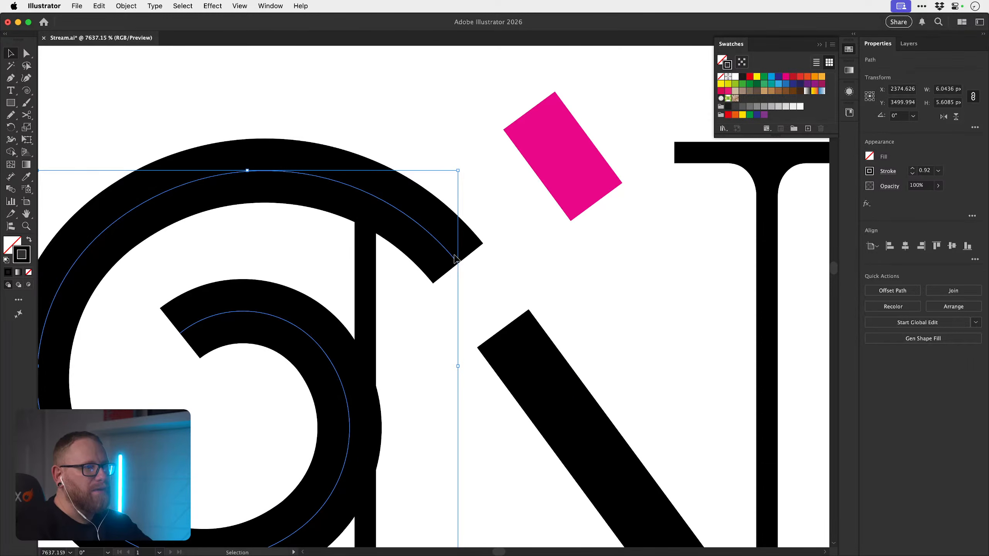
left_click_drag(485, 256, 511, 242)
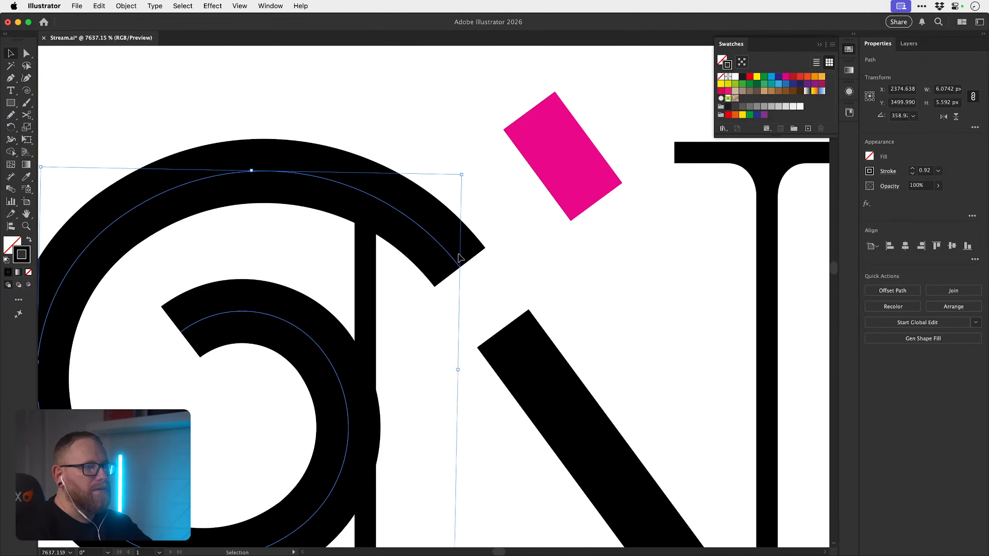
left_click(475, 292)
scroll(413, 270, "down", 3)
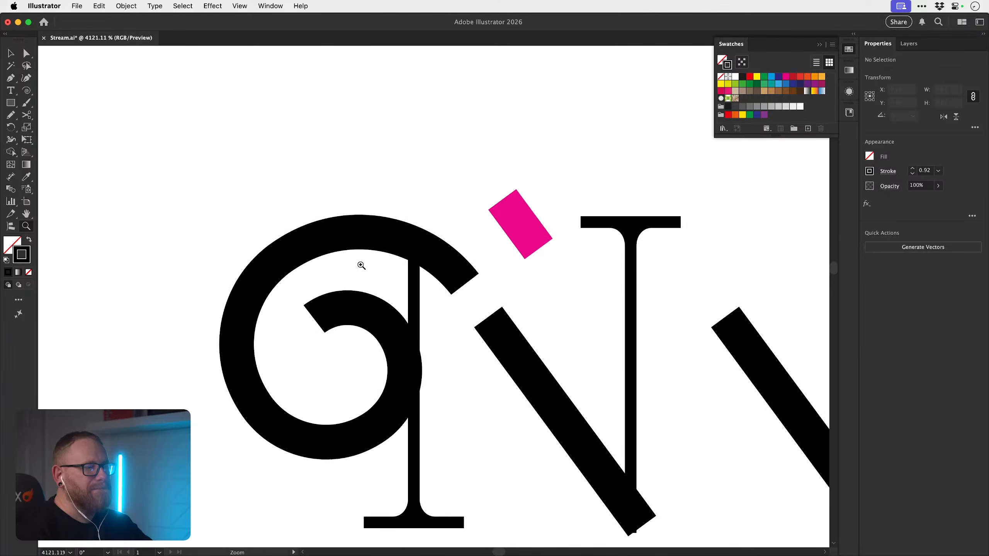
- Scale the spiral down proportionally to about 4.6 by 4.23 px
left_click(355, 307)
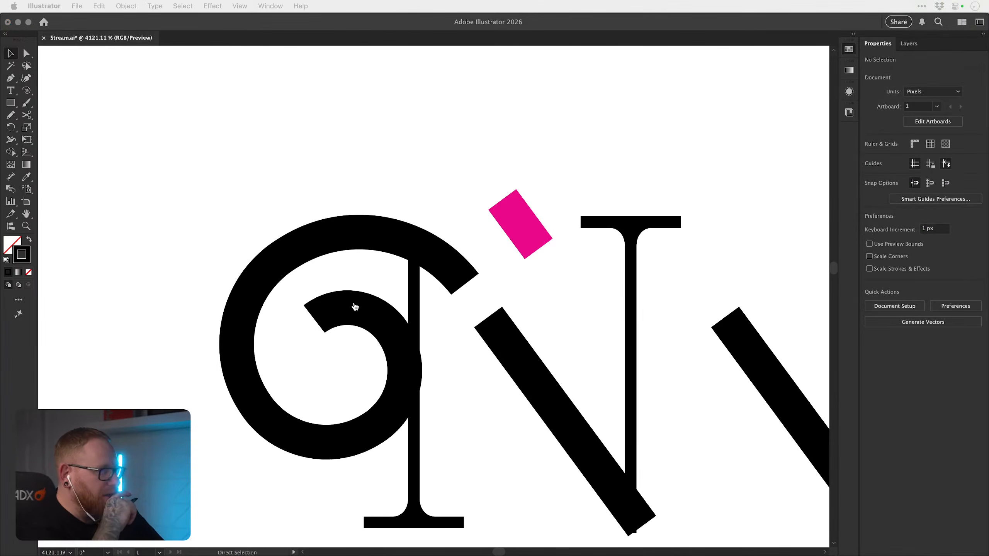
key("super+space")
left_click_drag(508, 362, 373, 283)
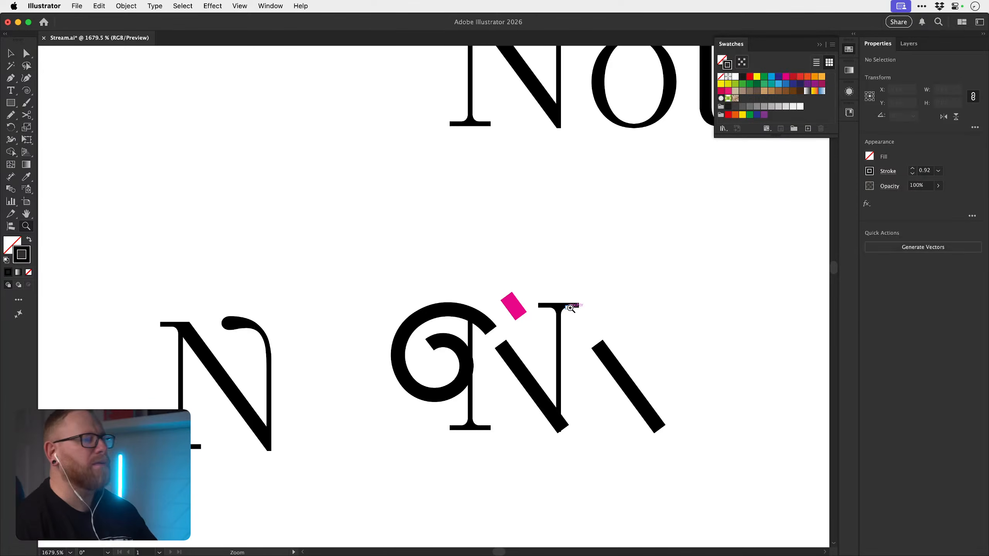
left_click_drag(558, 276, 521, 340)
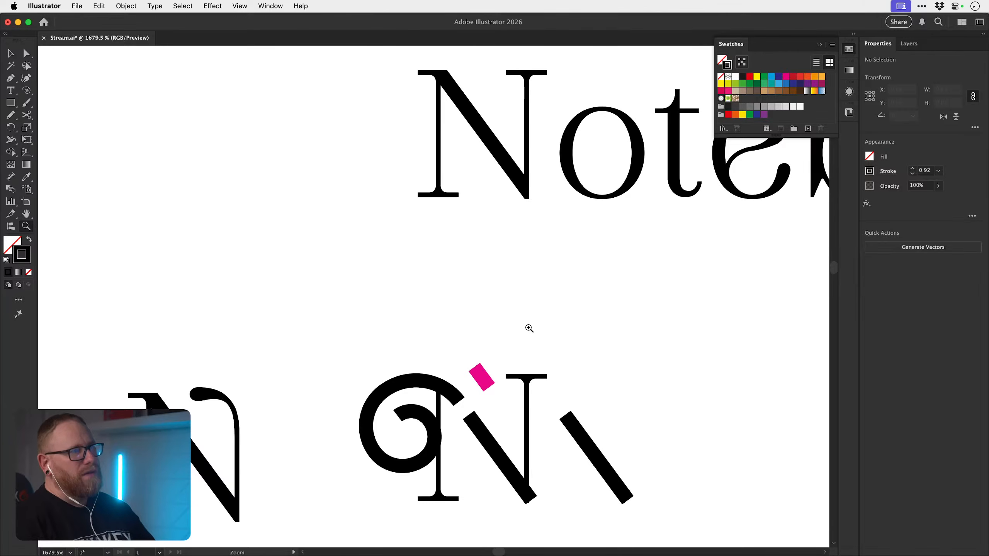
key("v")
left_click(436, 379)
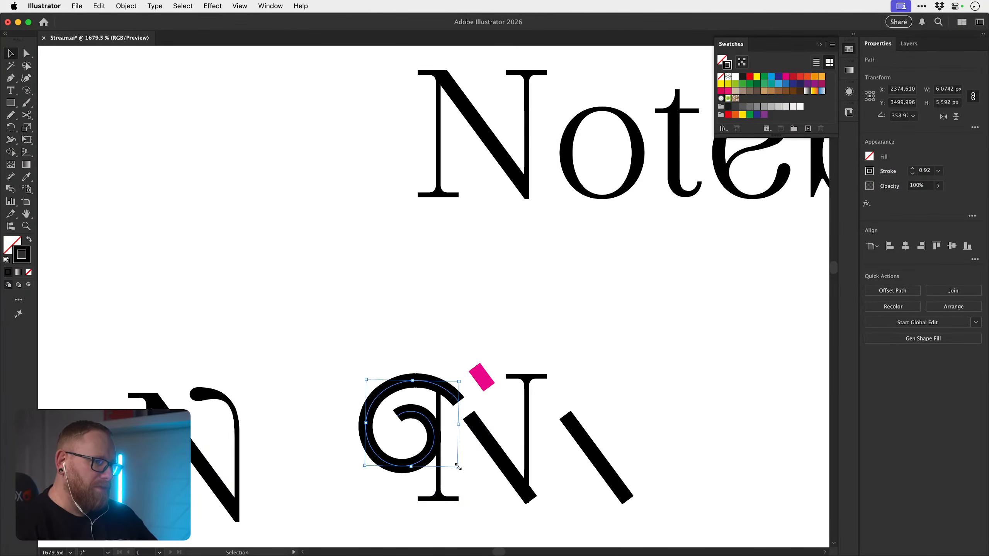
left_click_drag(457, 467, 436, 446)
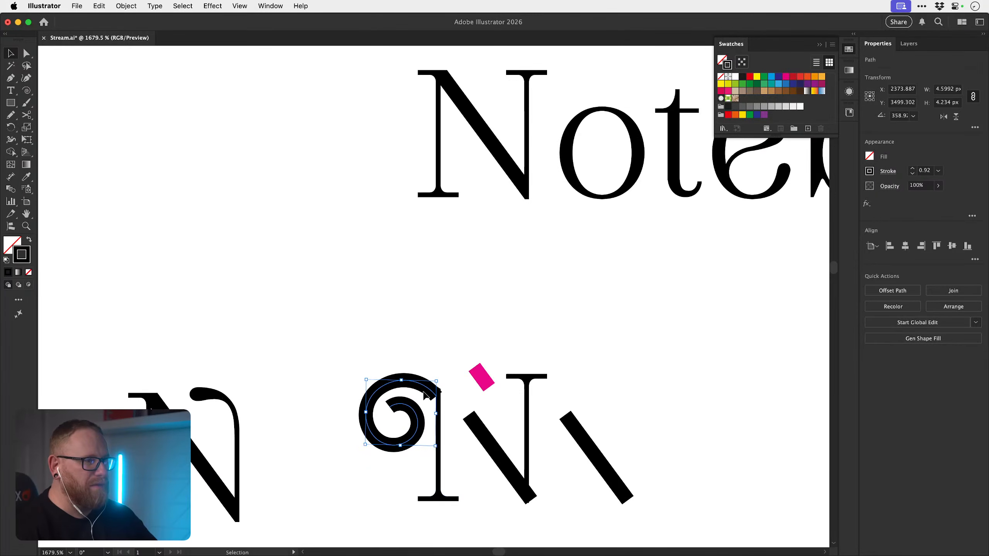
- Delete the pink rectangle above the N's diagonal
left_click_drag(426, 388, 198, 398)
scroll(527, 390, "up", 5)
left_click(466, 343)
key("Delete")
- Move the reduced spiral over the left stem with its outer end near the upper end of the diagonal
left_click_drag(388, 374, 427, 274)
key("super+z")
left_click_drag(573, 275, 324, 279)
key("super+z")
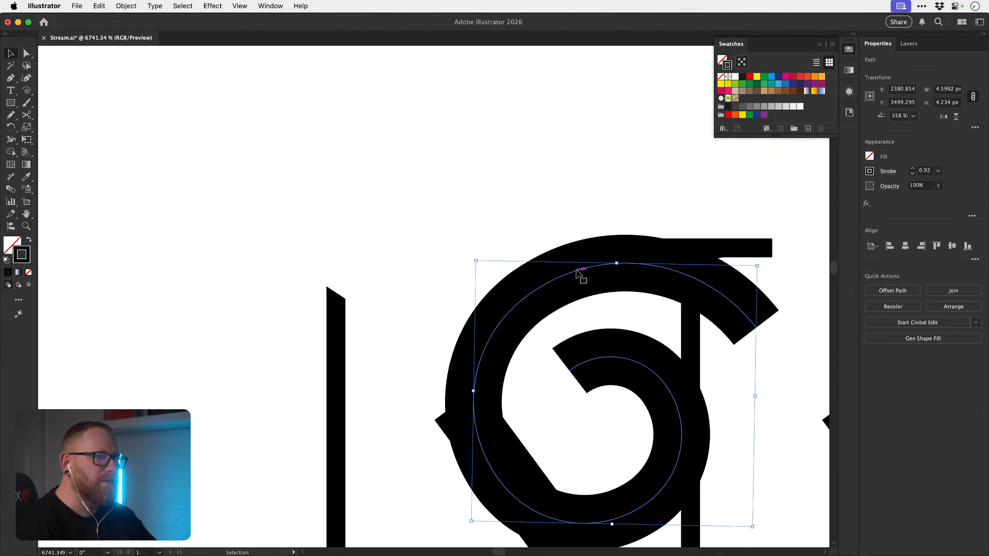
left_click_drag(578, 276, 228, 279)
- In outline view, extend the diagonal's upper end to the spiral, snap the spiral's outer end onto it, and return to preview
key("a")
key("super+y")
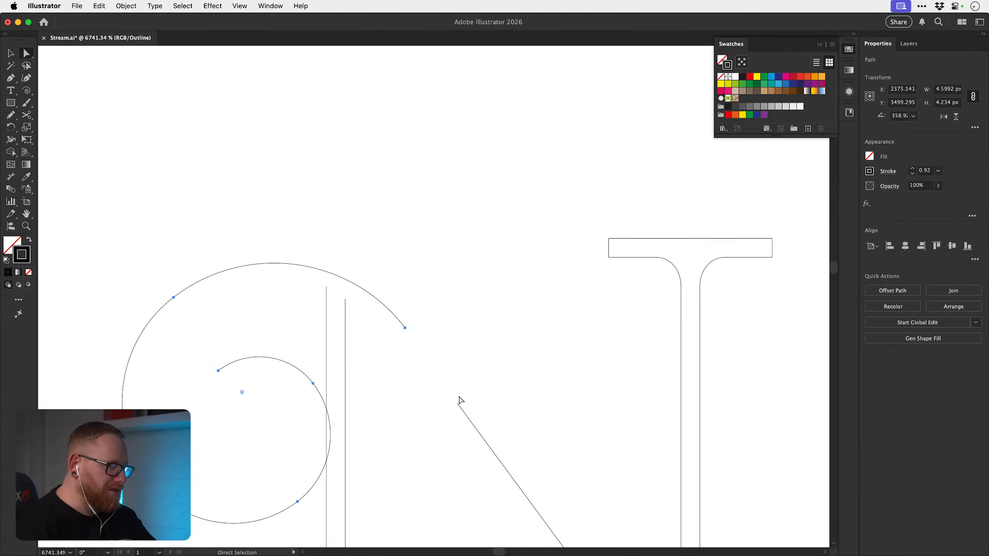
left_click_drag(440, 377, 495, 417)
key("z")
key("super+z")
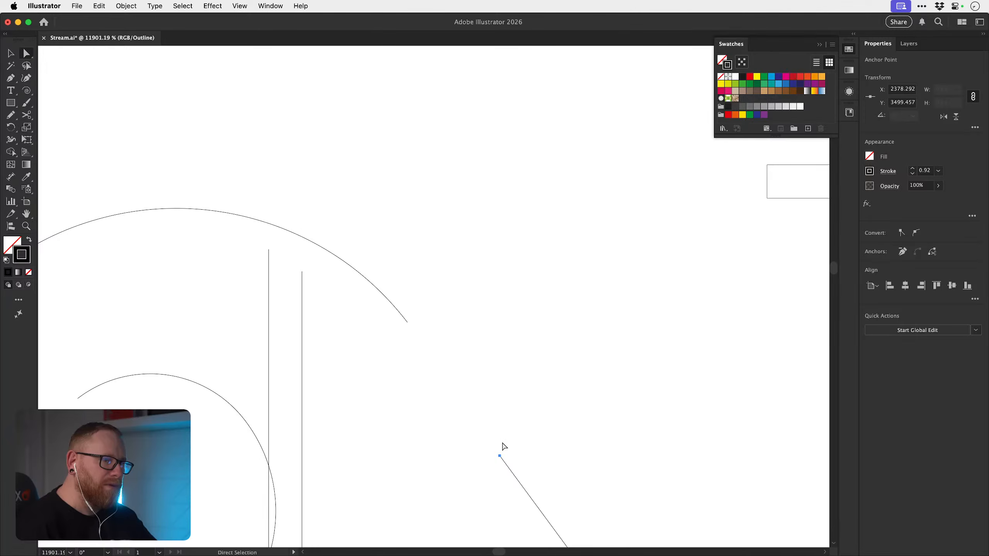
left_click_drag(500, 455, 449, 317)
left_click(414, 300)
key("z")
left_click_drag(435, 329, 421, 330)
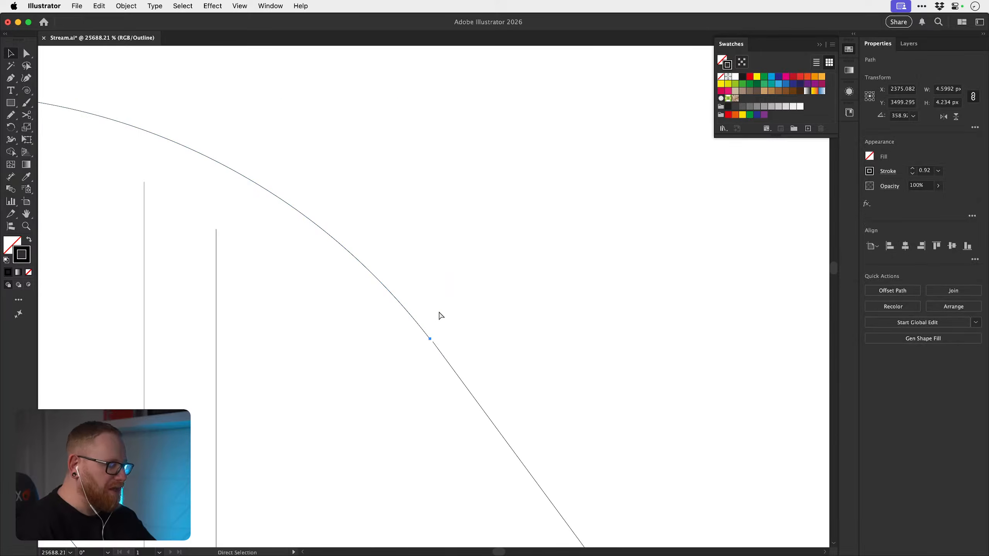
key("super+y")
key("z")
left_click_drag(489, 352, 318, 292)
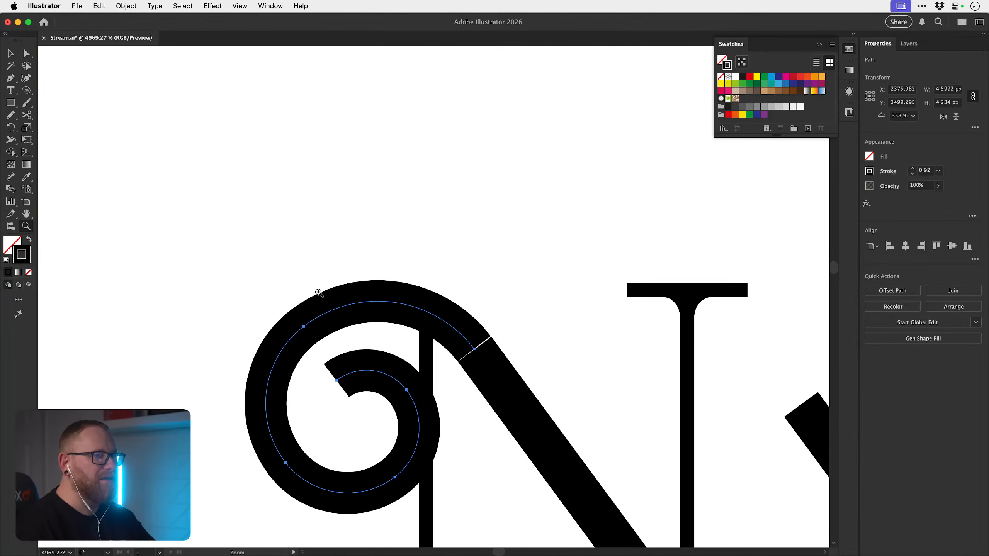
left_click_drag(406, 359, 312, 323)
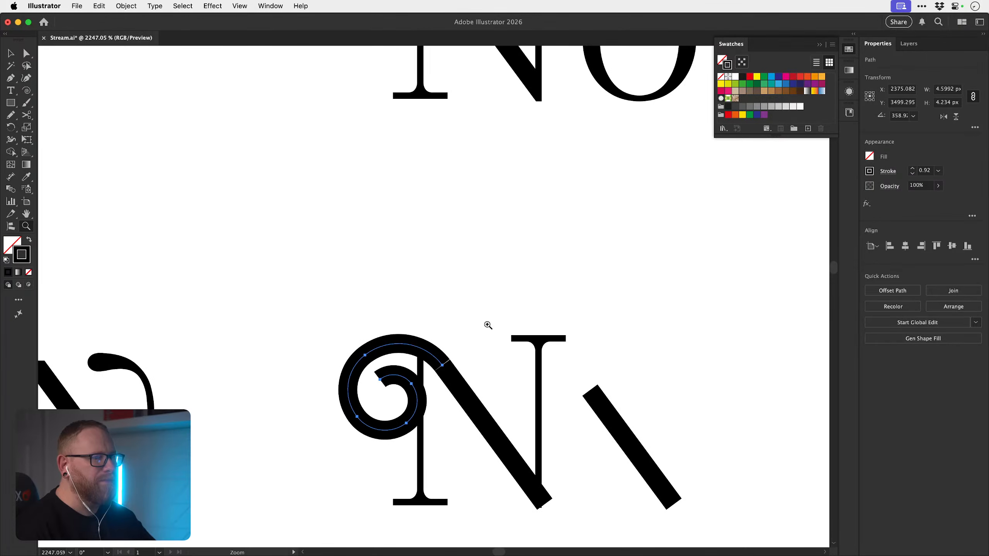
left_click_drag(418, 375, 333, 338)
key("v")
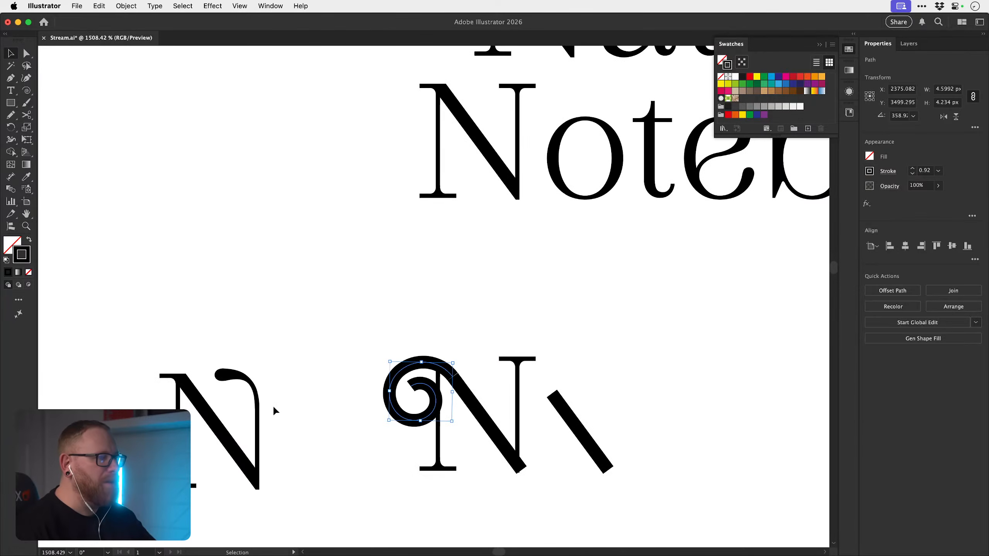
- Move the N with the ball-terminal swash closer to the spiral N for comparison
left_click_drag(273, 416, 362, 418)
scroll(327, 354, "up", 5)
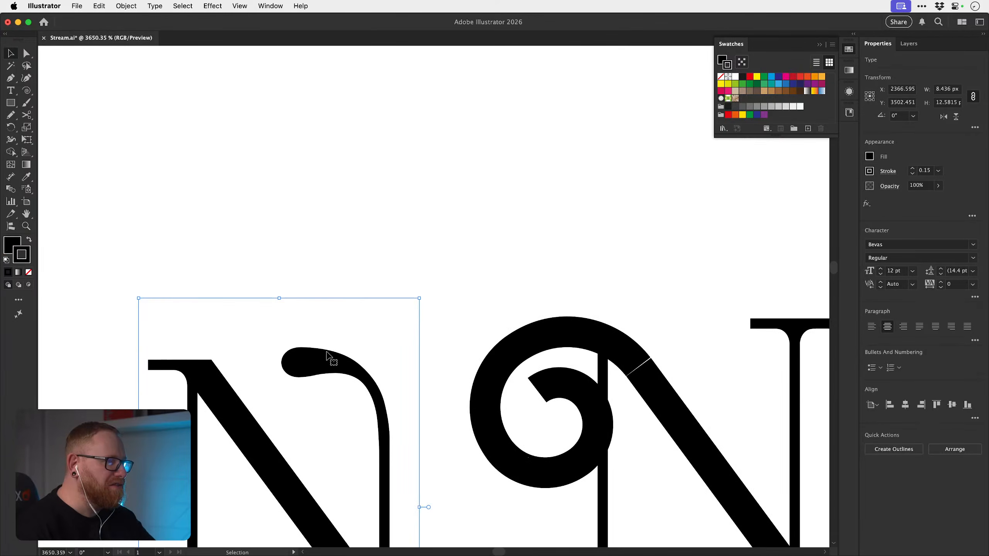
left_click_drag(471, 391, 490, 331)
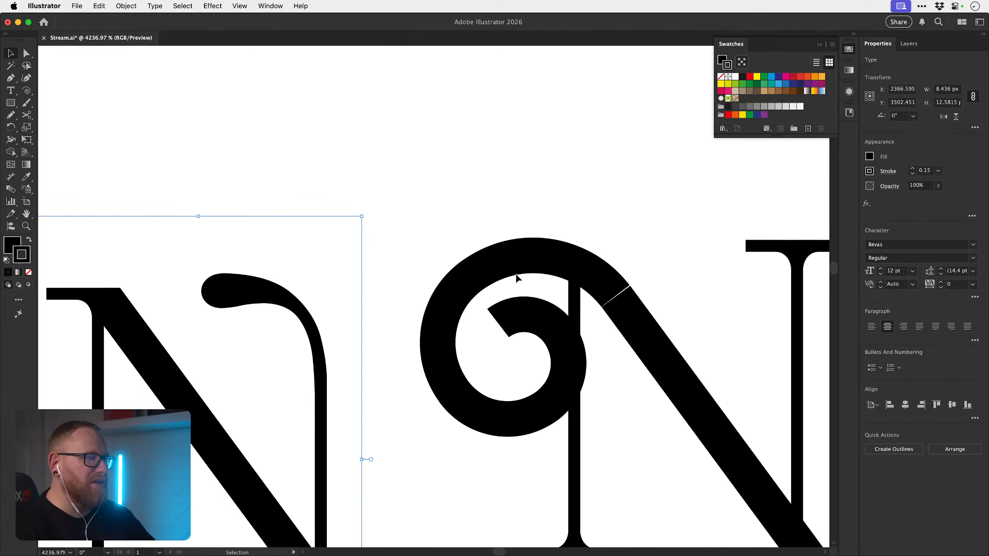
key("space")
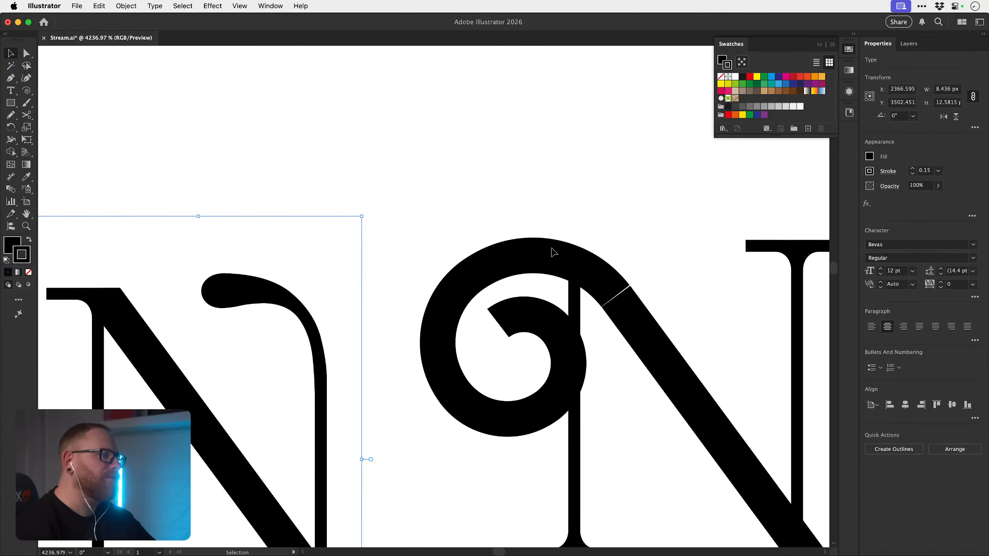
key("z")
left_click(453, 371)
left_click_drag(461, 347, 401, 336)
left_click_drag(464, 323, 400, 388)
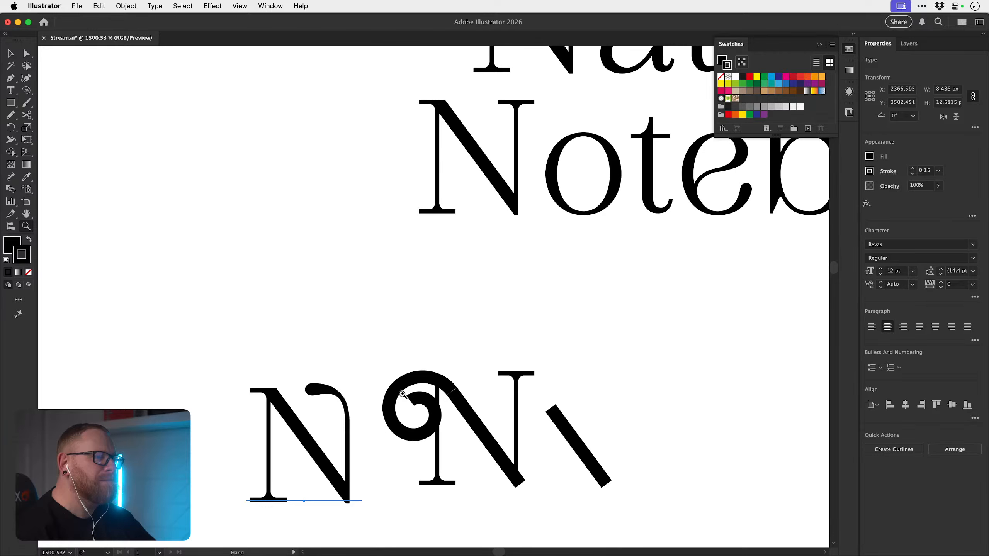
key("v")
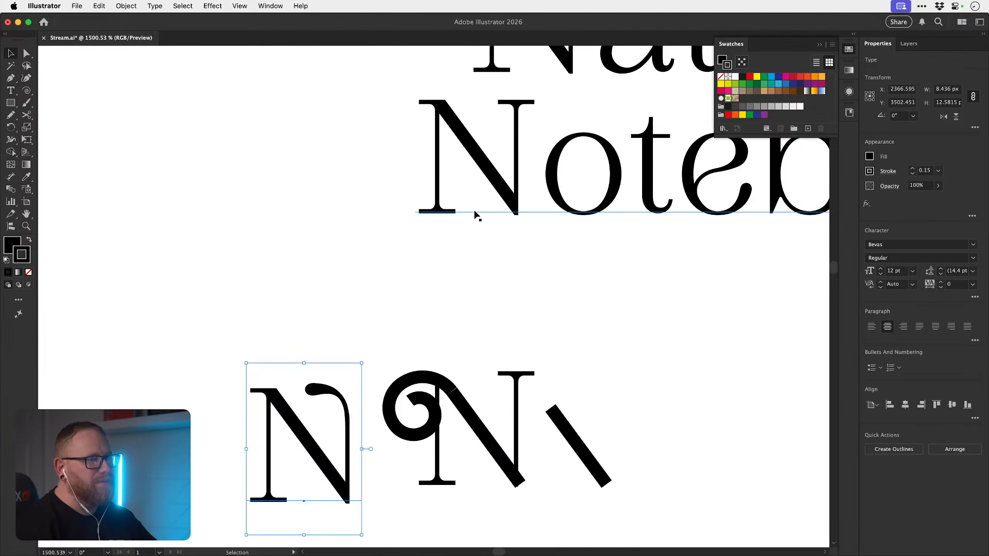
- Duplicate the Notebook text directly below the original and expand the copy with Object and Fill
left_click_drag(500, 186, 516, 326)
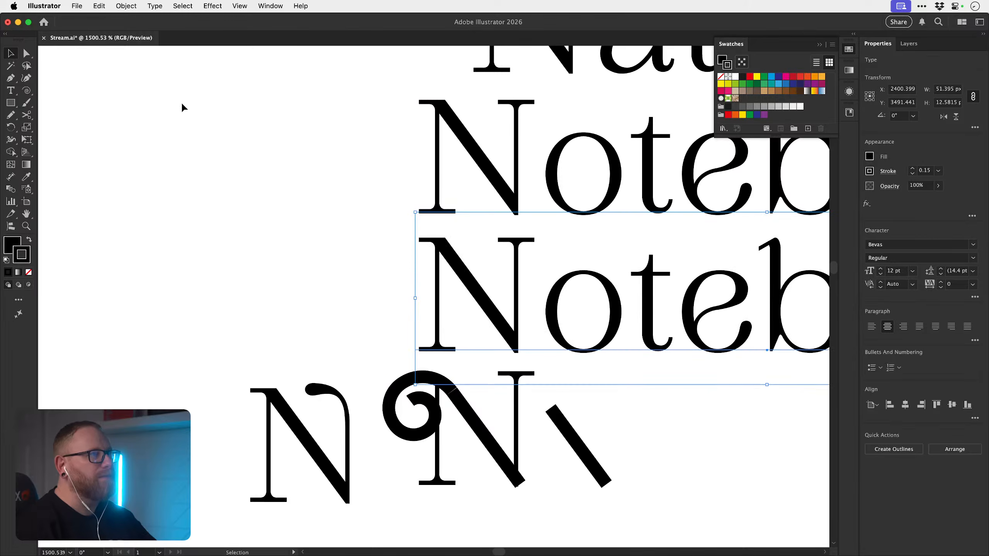
left_click(127, 6)
left_click(130, 156)
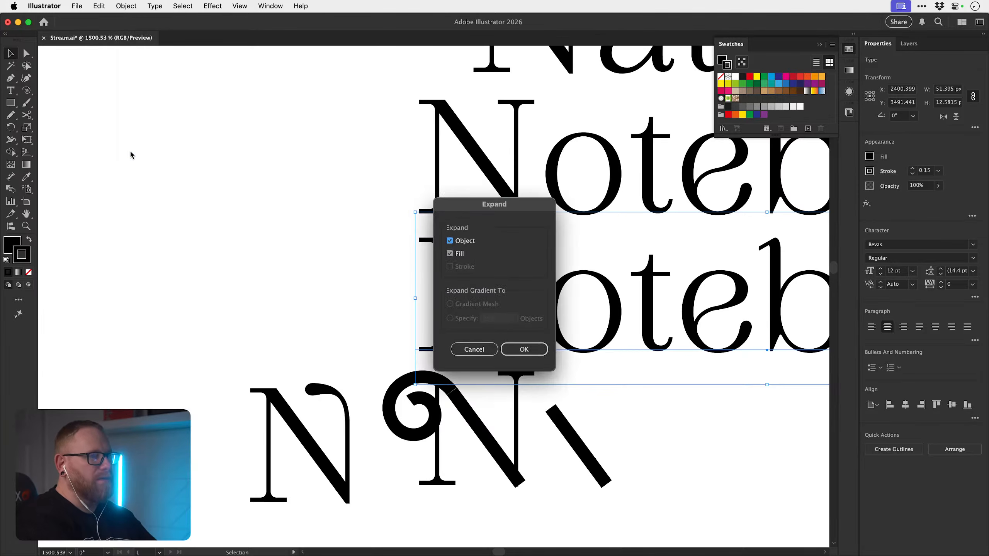
key("Return")
- Delete every letter of the expanded Notebook copy except the N
key("a")
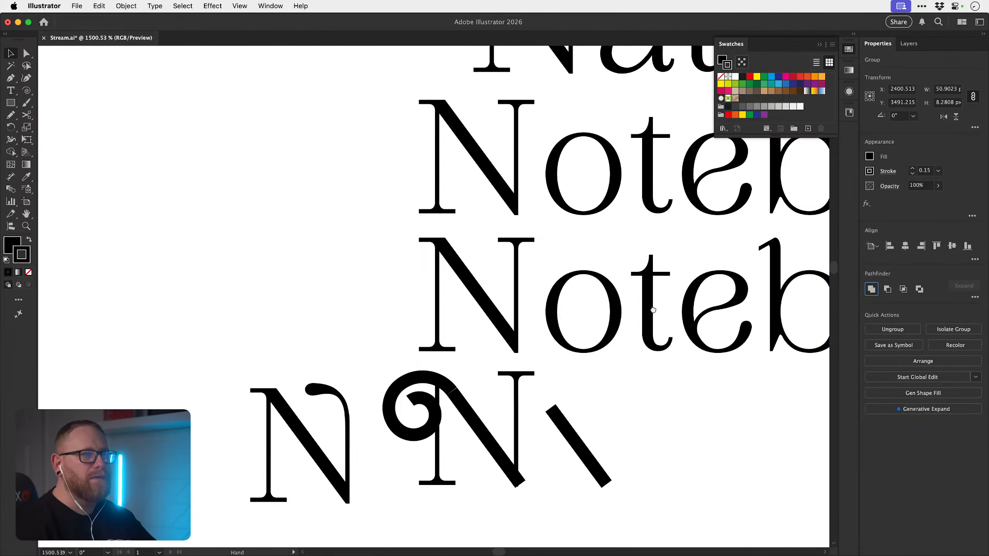
scroll(480, 308, "right", 5)
left_click_drag(402, 360, 633, 283)
key("Delete")
scroll(634, 283, "right", 4)
left_click_drag(480, 405, 722, 303)
key("Delete")
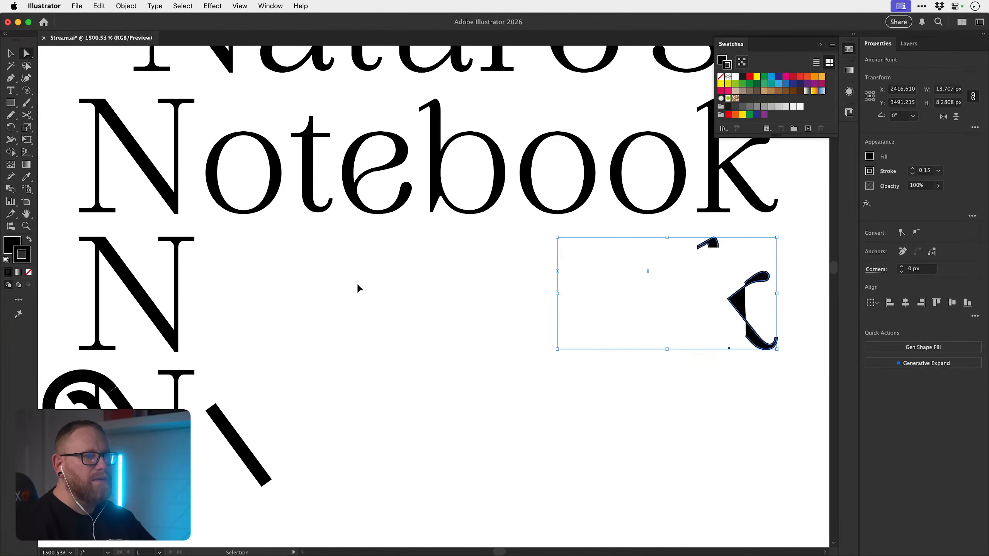
key("Delete")
- Expand the remaining N's fill and stroke and unite the pieces into one shape
key("v")
left_click_drag(61, 291, 253, 323)
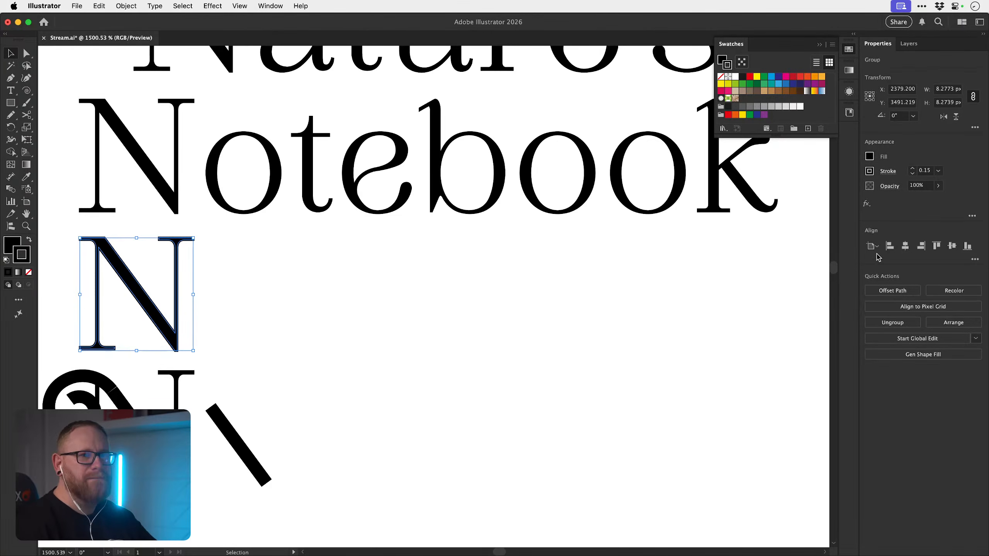
scroll(234, 305, "left", 5)
left_click(131, 7)
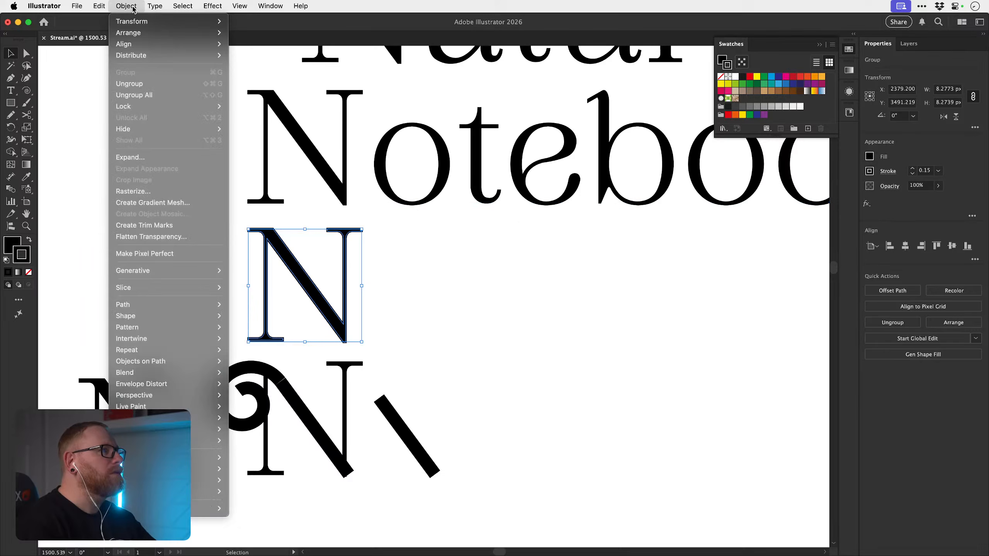
left_click(127, 153)
key("Return")
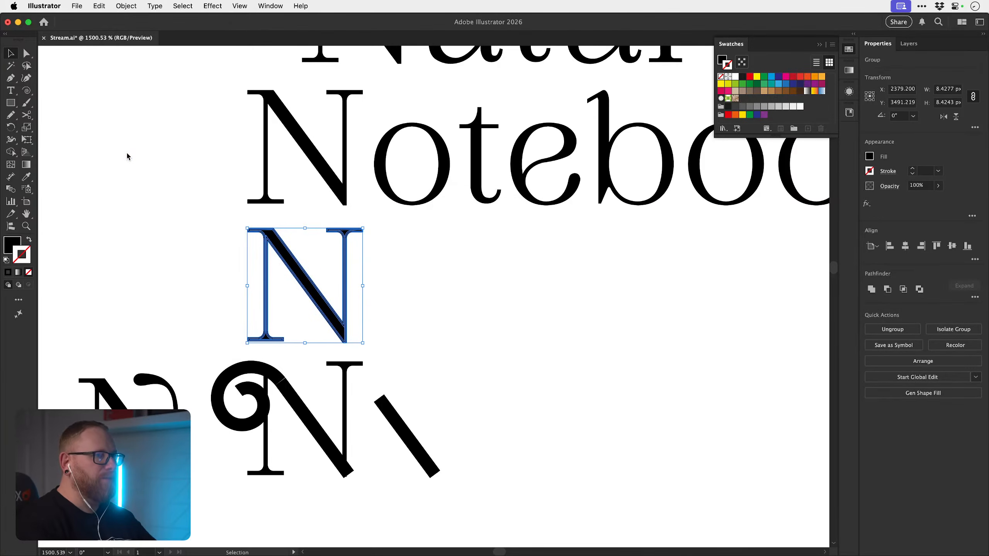
left_click(871, 289)
left_click(413, 322)
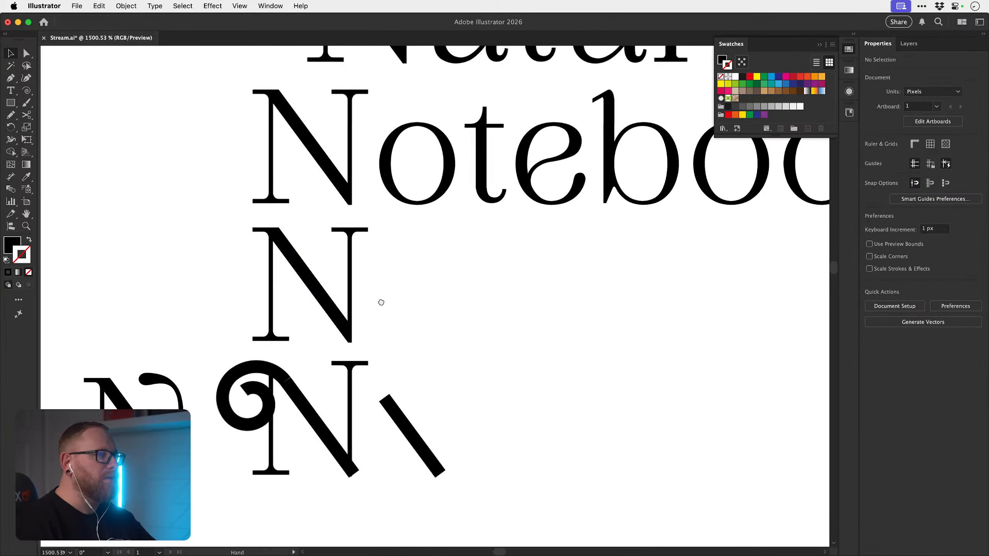
scroll(413, 296, "left", 3)
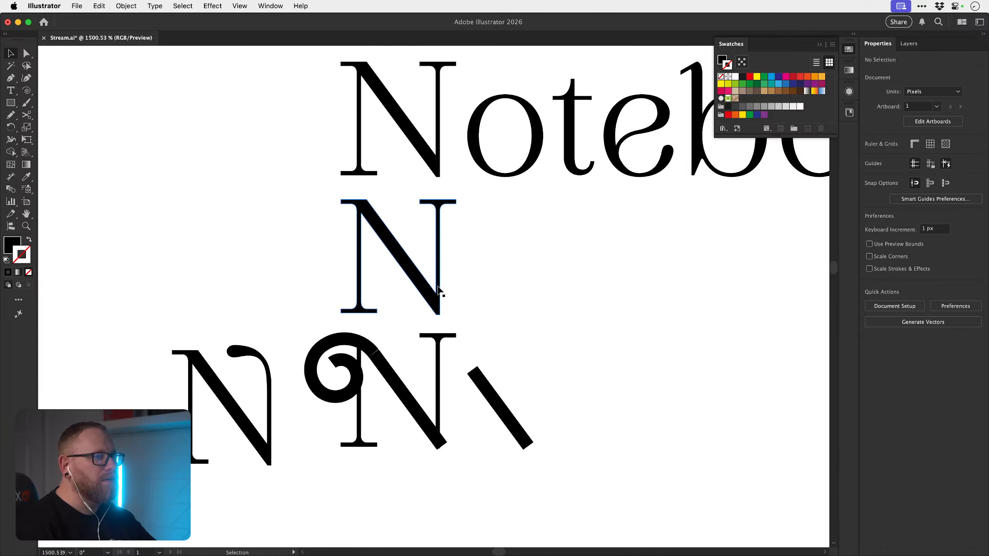
key("super+z")
key("super+z")
key("super+z")
key("super+z")
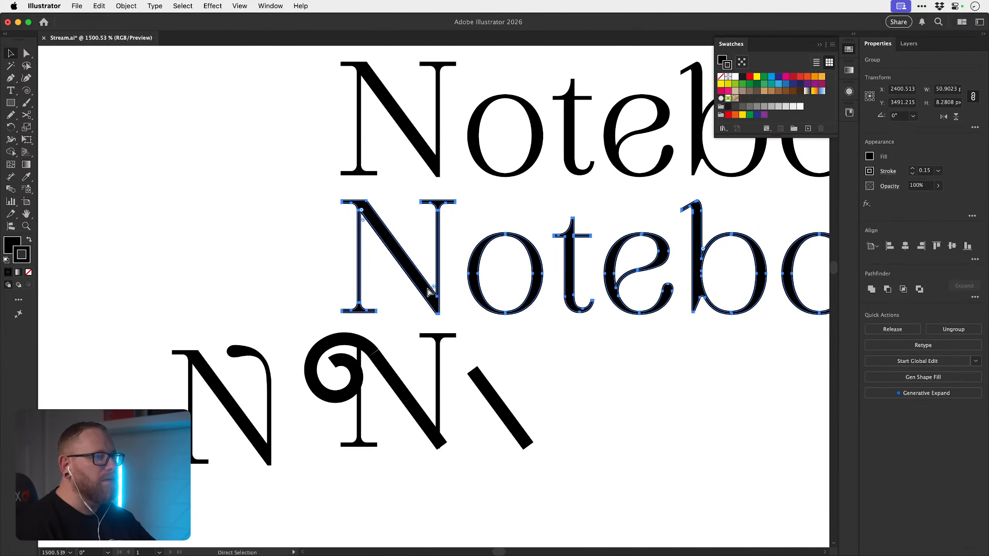
key("super+shift+z")
key("super+shift+z")
key("super+shift+z")
key("super+shift+z")
left_click(313, 280)
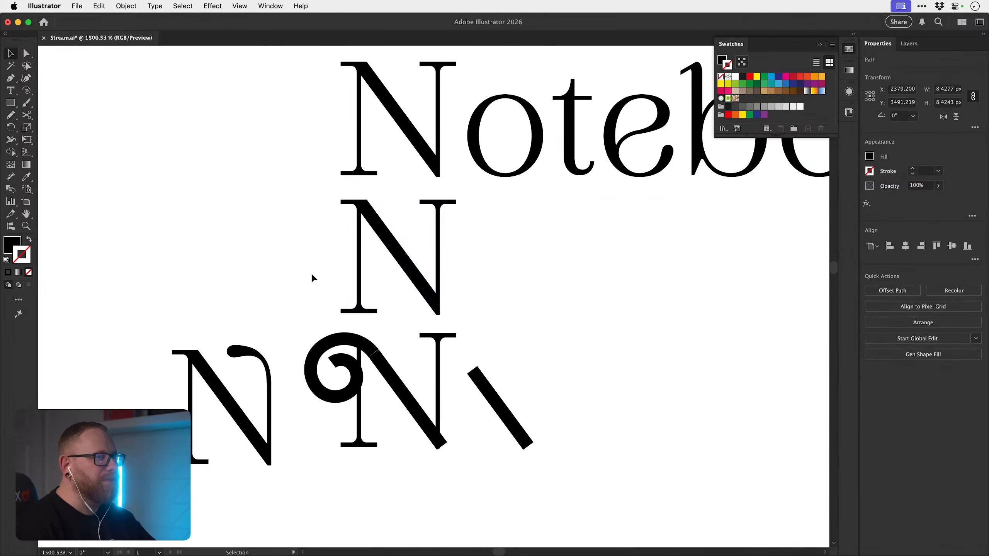
- Copy the spiral from the lower N to beside the upper left of the united N
left_click_drag(356, 266, 394, 265)
left_click_drag(380, 339, 427, 218)
key("a")
left_click(363, 231)
key("Delete")
key("v")
left_click(351, 219)
key("super+z")
key("super+z")
- Cut the copied spiral at its topmost point with the Scissors tool and delete the outer end segment
key("z")
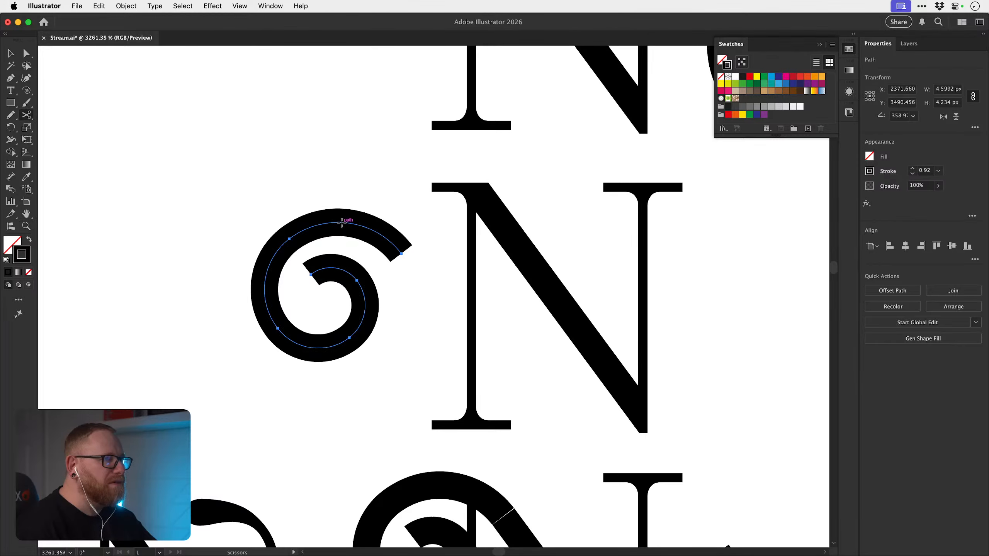
left_click(338, 222)
key("a")
left_click(393, 245)
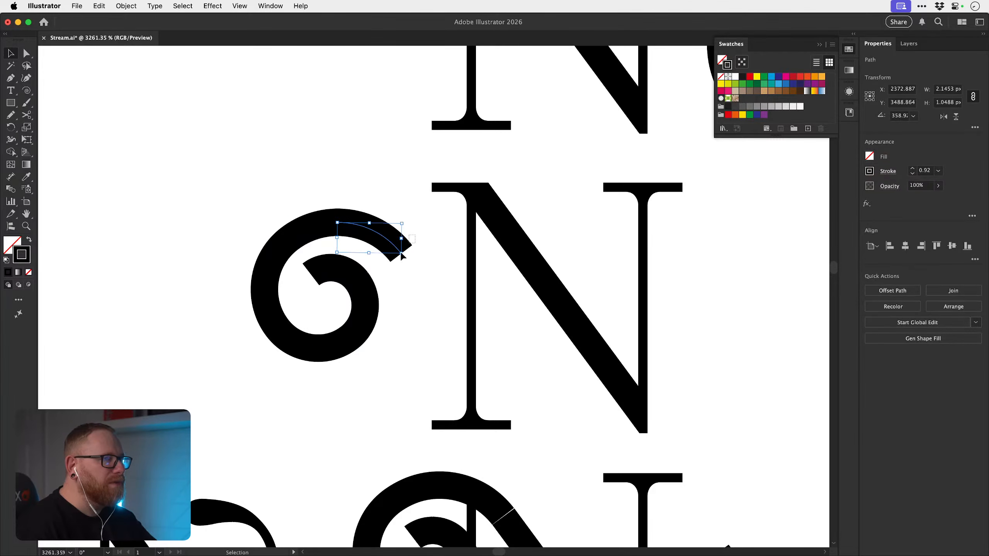
key("Delete")
- Set the trimmed spiral's stroke weight to 0.3 and move its cut end flush with the N's upper left serif
left_click_drag(353, 269, 443, 239)
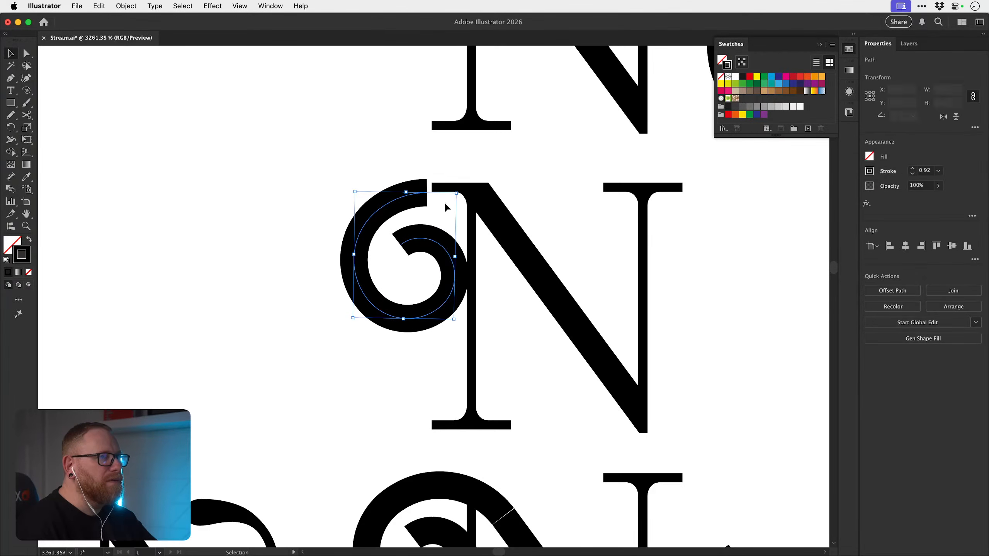
left_click(913, 175)
key("super+z")
left_click(912, 173)
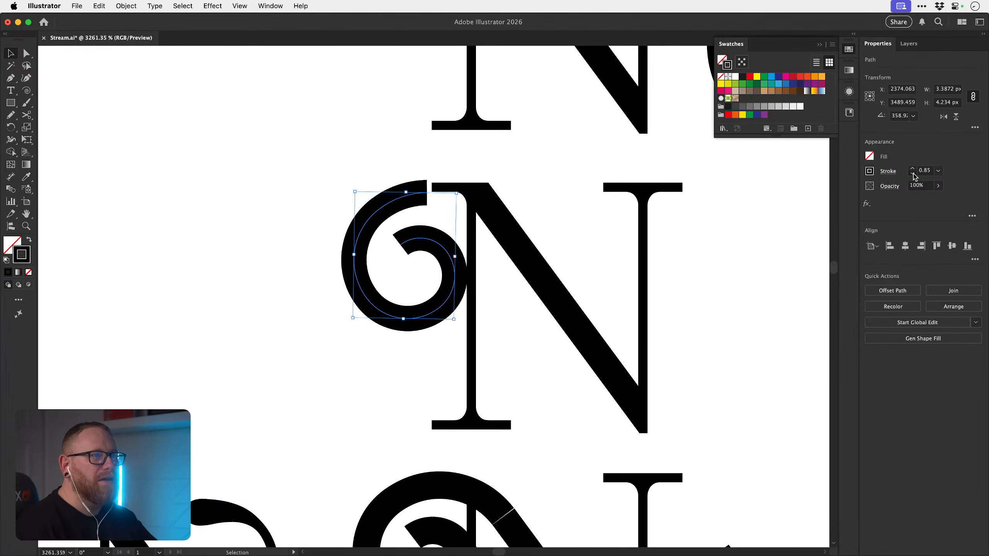
left_click(913, 174)
left_click(913, 174)
left_click(912, 174)
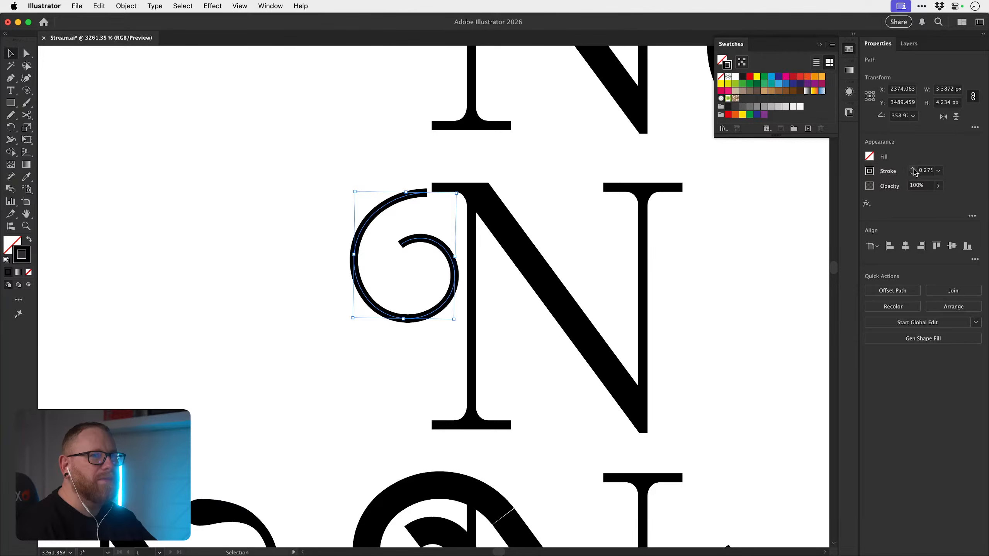
left_click(912, 168)
scroll(432, 197, "up", 4)
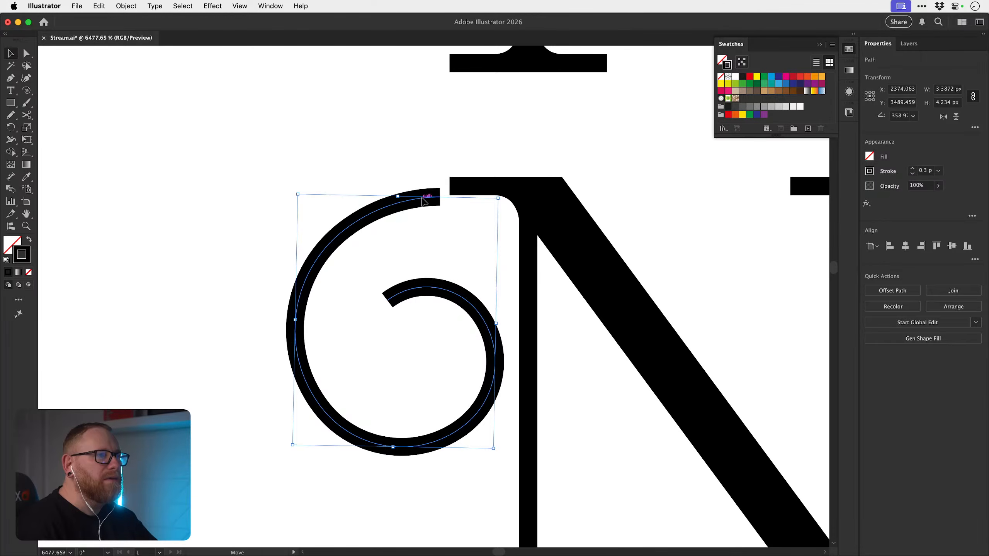
left_click_drag(425, 200, 433, 191)
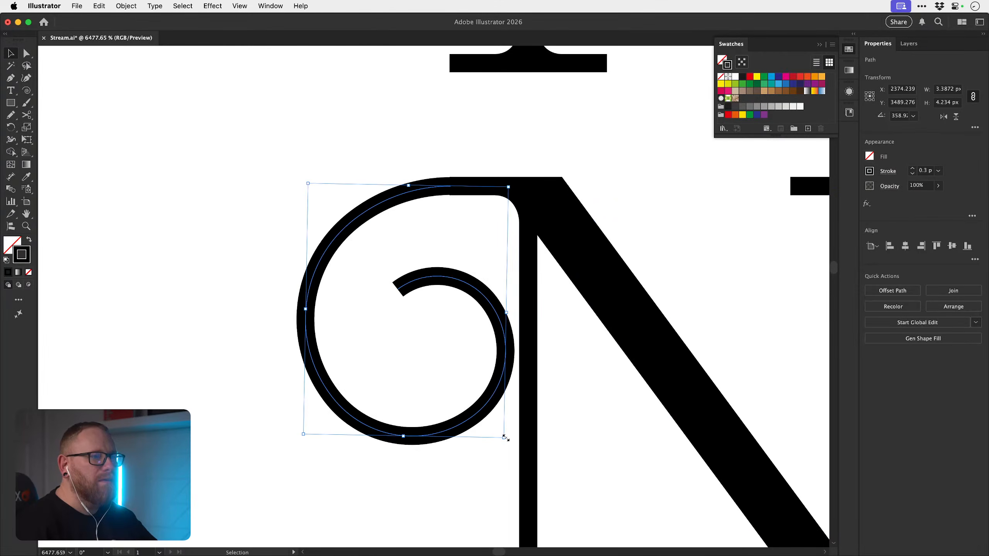
- Enlarge the thin spiral to about 3.92 by 4.90 px and shift it left to meet the upper N's left stem
left_click_drag(505, 438, 547, 476)
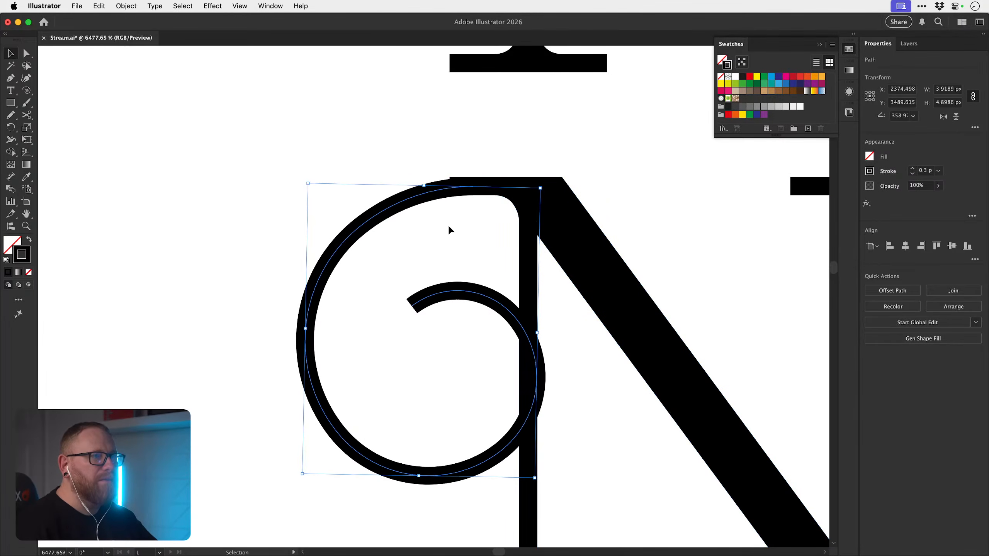
left_click_drag(422, 197, 399, 197)
- Delete the lower N's thick diagonal line and move its thick spiral left, clear of the stem
key("z")
left_click_drag(539, 321, 346, 235)
left_click_drag(483, 292, 329, 206)
left_click_drag(422, 276, 422, 169)
left_click_drag(431, 331, 506, 338)
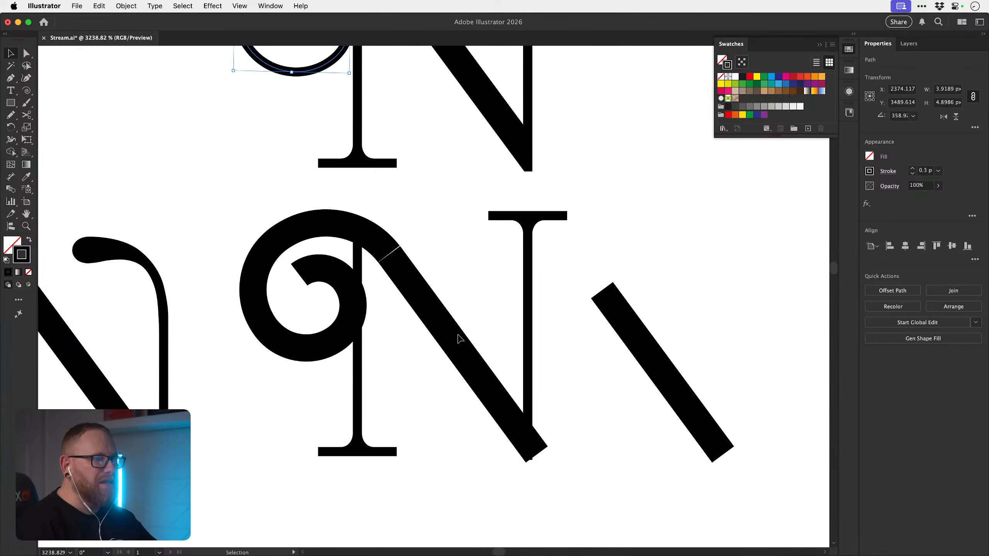
left_click(457, 342)
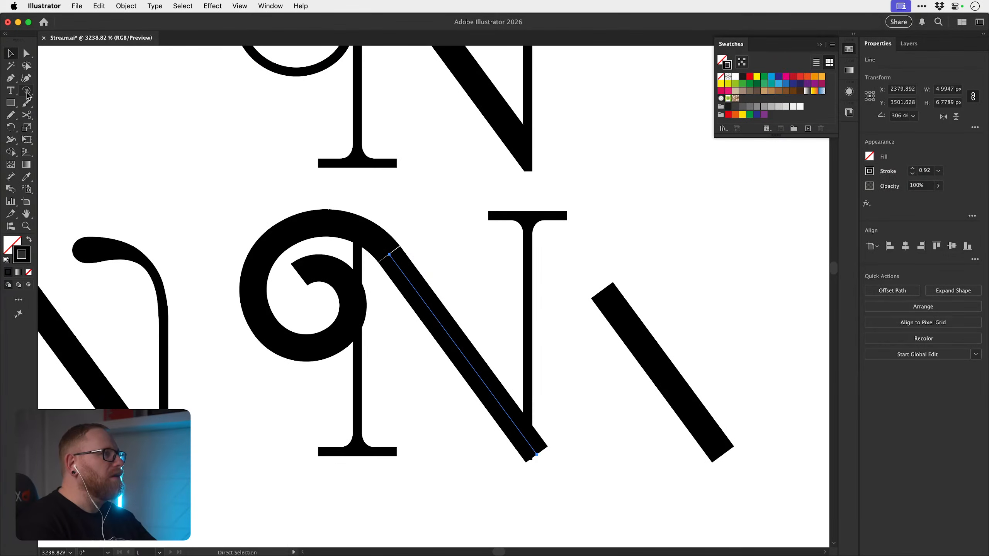
key("Delete")
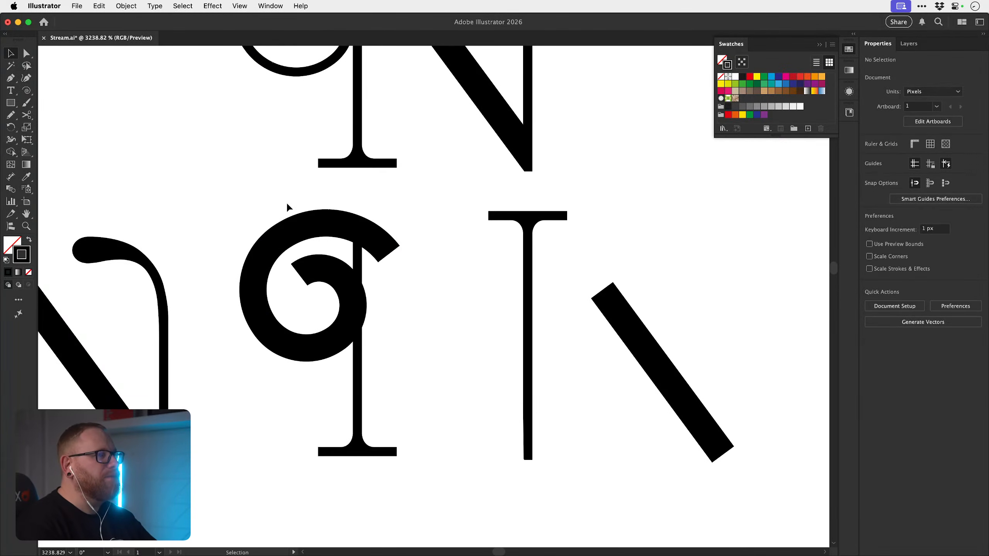
left_click_drag(320, 226, 180, 232)
scroll(150, 199, "left", 5)
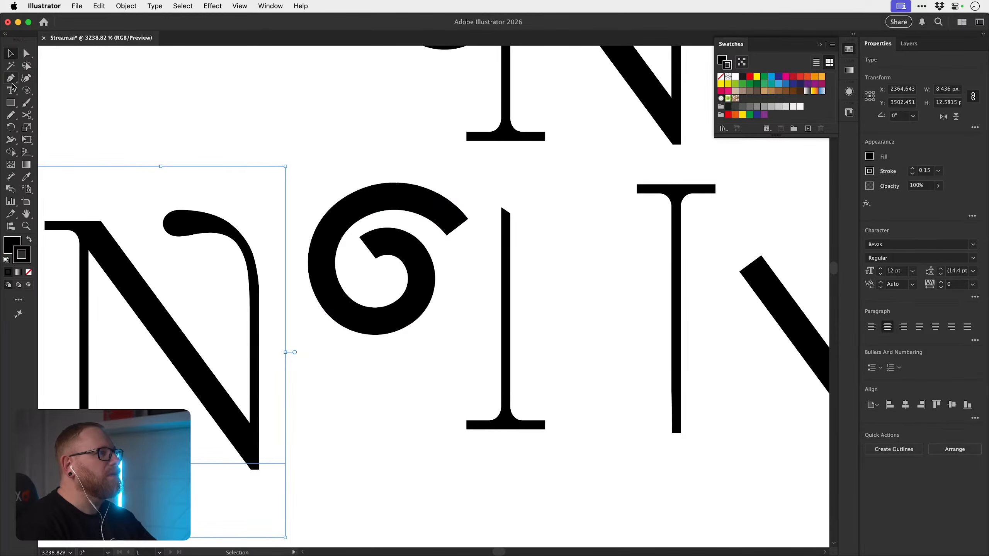
- Draw a quarter arc about 4.44 px square, copy the loose bar's 0.92 stroke onto it, and align it with the right stem's base
left_click(28, 91)
left_click(28, 91)
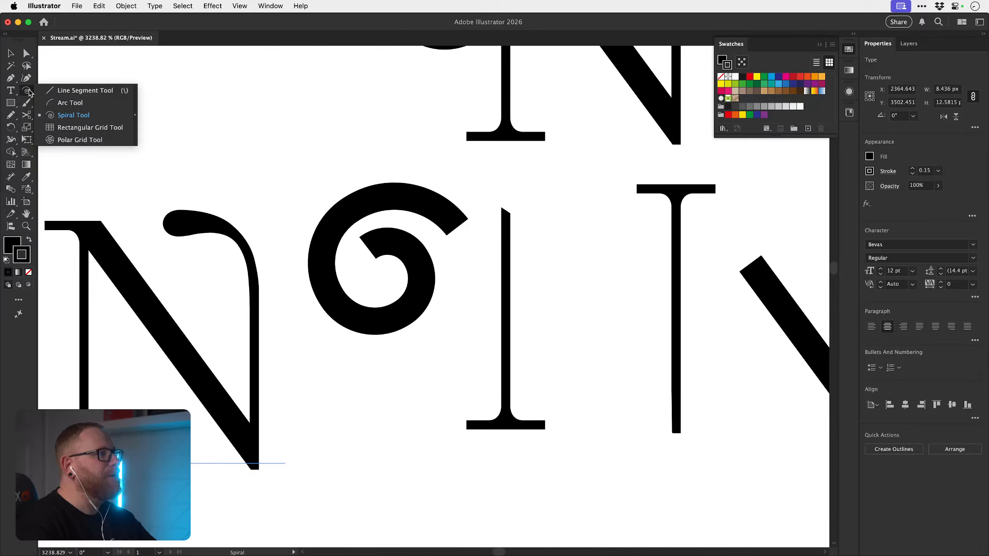
left_click(70, 102)
left_click_drag(596, 377, 467, 245)
key("i")
left_click(792, 316)
key("v")
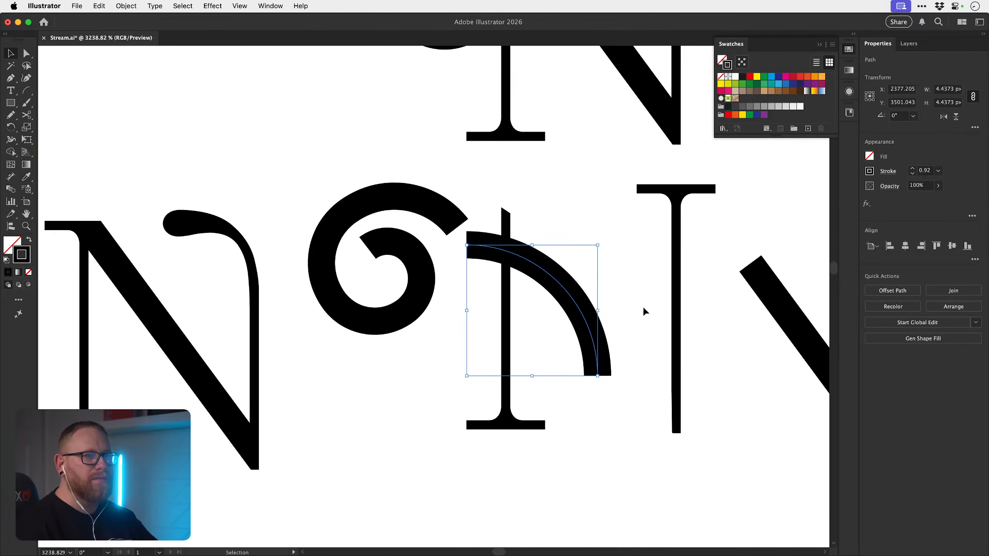
left_click_drag(580, 310, 647, 368)
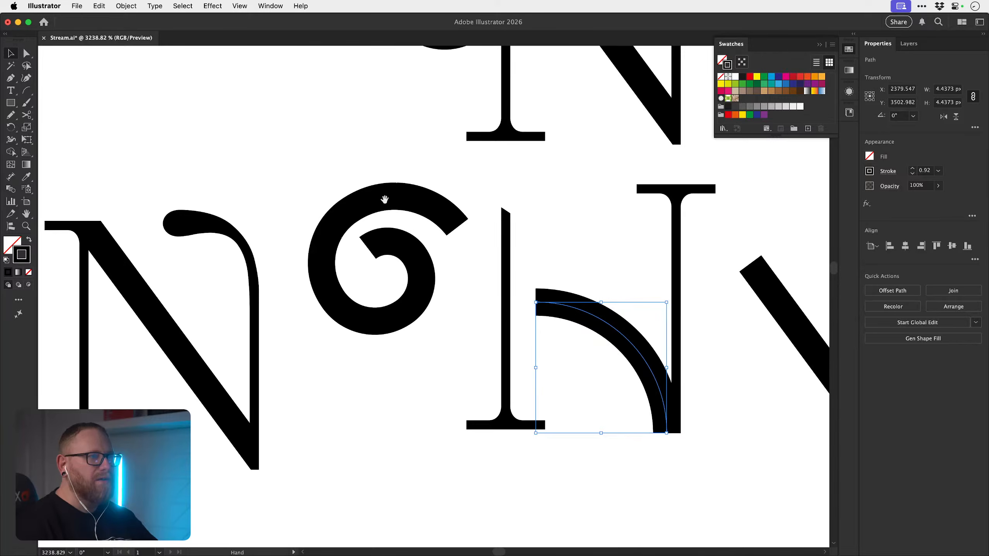
- Move the thick spiral up and left, above the neighbouring N with the curled terminal
left_click_drag(385, 200, 339, 233)
left_click_drag(441, 250, 317, 124)
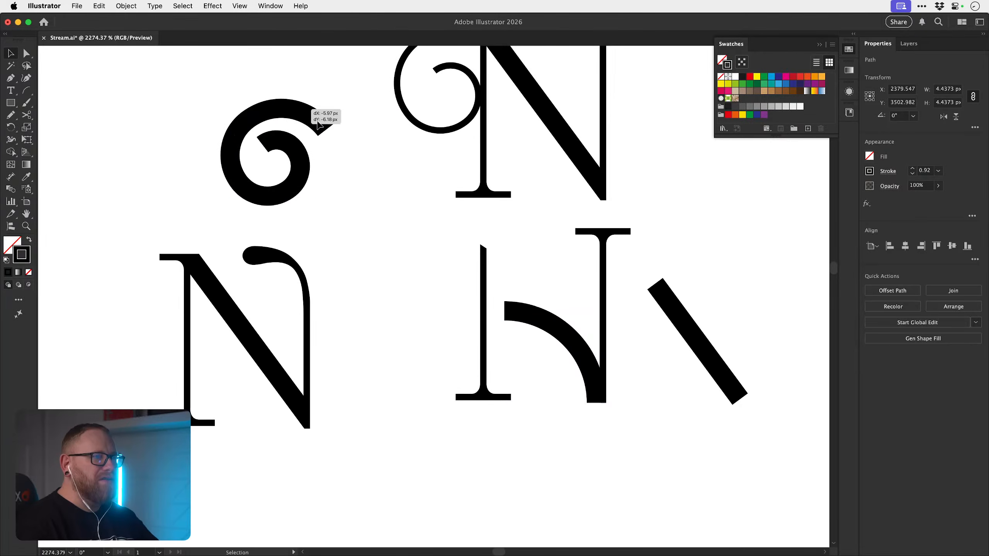
- Resize the arc to about 5.45 by 7.65 px as the N's diagonal and copy the upper N's thin spiral beside the lower stem
left_click(520, 313)
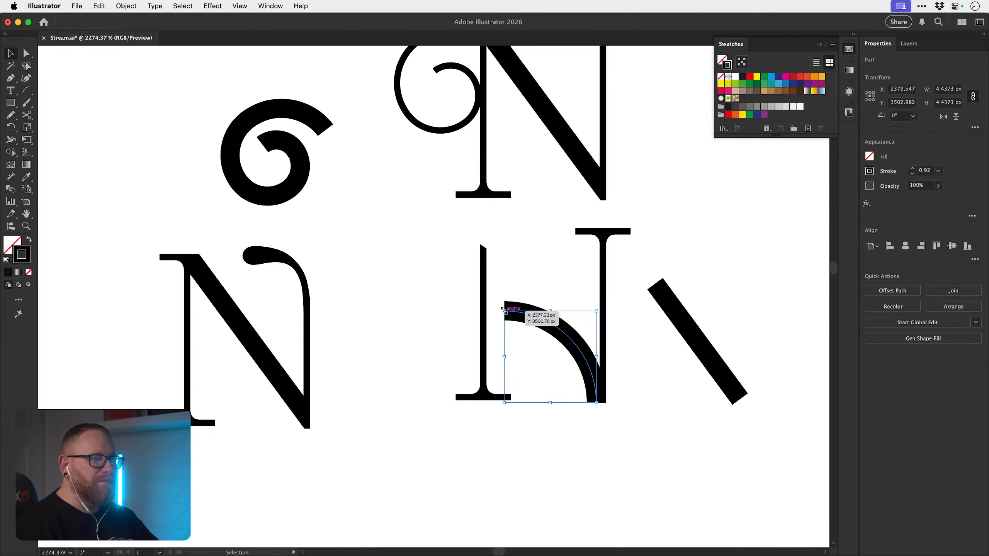
left_click_drag(502, 309, 438, 243)
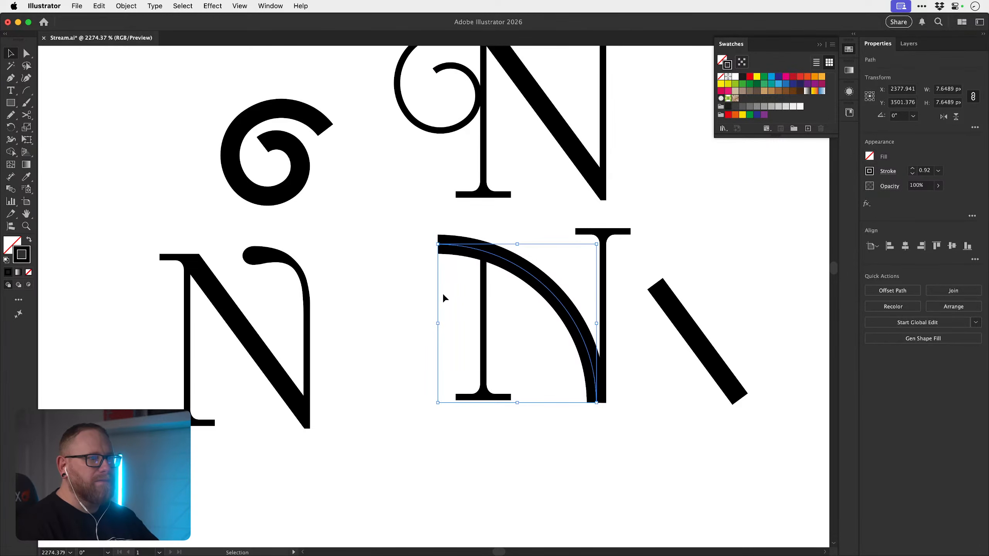
left_click_drag(437, 325, 477, 314)
left_click_drag(426, 136, 431, 345)
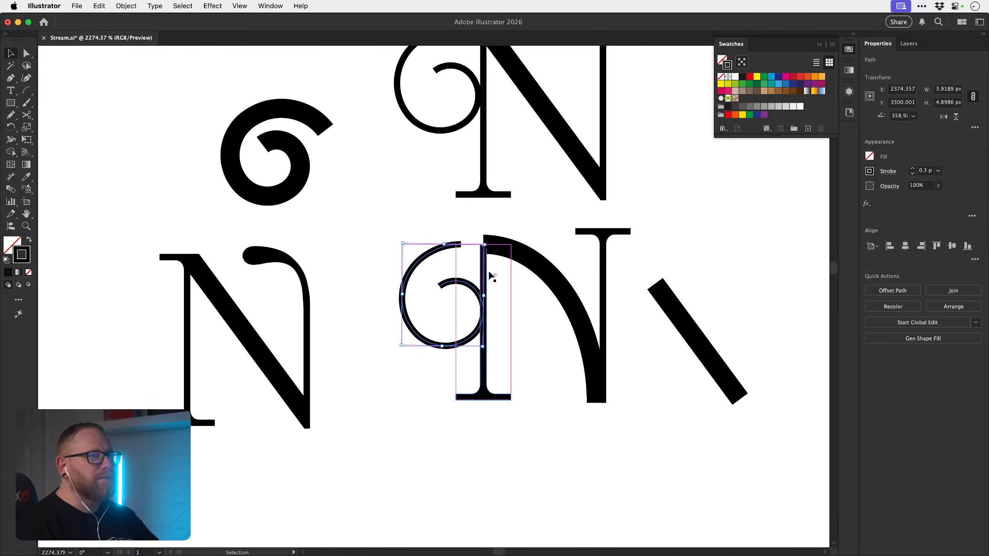
left_click(489, 250)
left_click_drag(539, 244, 538, 256)
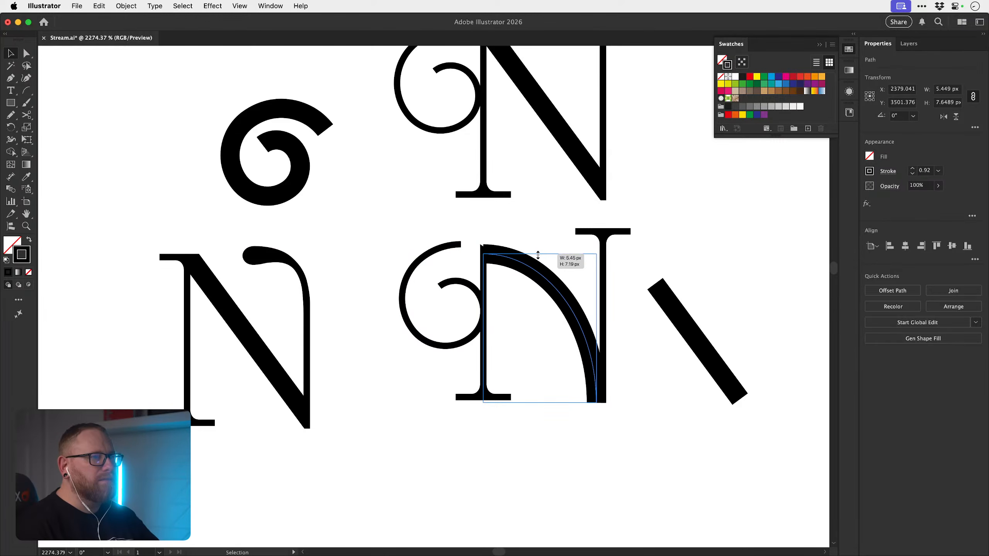
left_click(362, 216)
left_click_drag(419, 251, 371, 260)
key("super+z")
- Raise the slanted top anchors of the lower N's left stem level with the underside of the right stem's serif
left_click_drag(424, 229, 515, 249)
key("a")
left_click(440, 274)
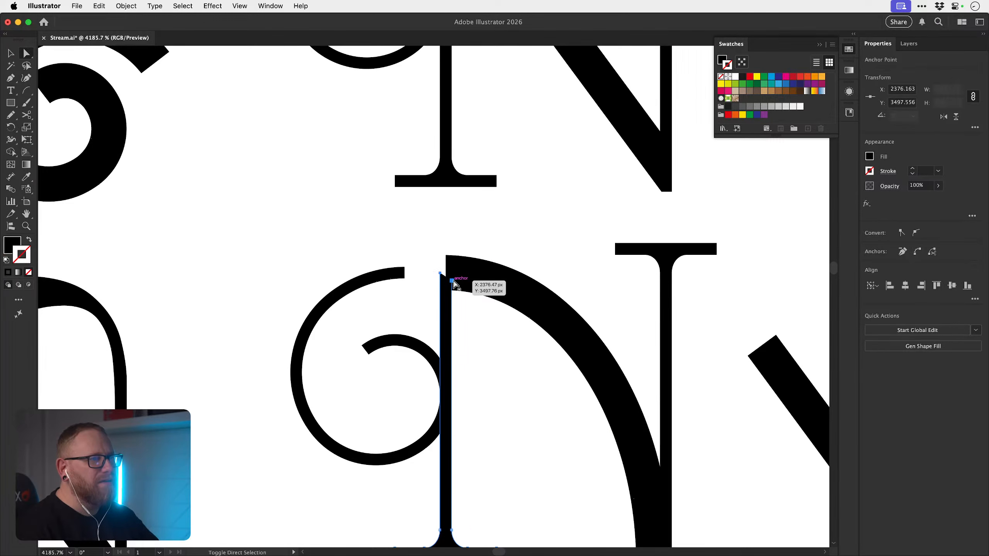
left_click(452, 281, "shift")
left_click(615, 256, "shift")
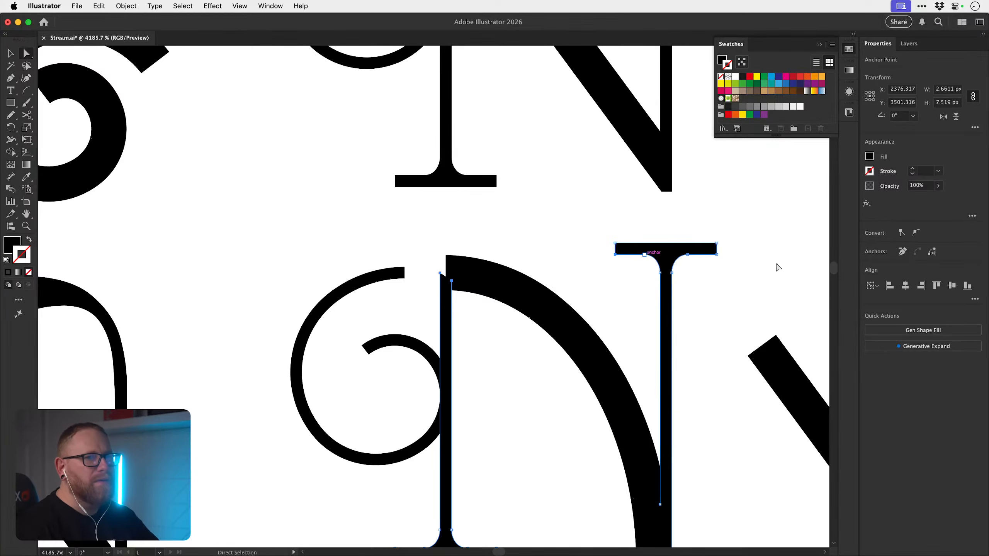
key("v")
left_click(493, 230)
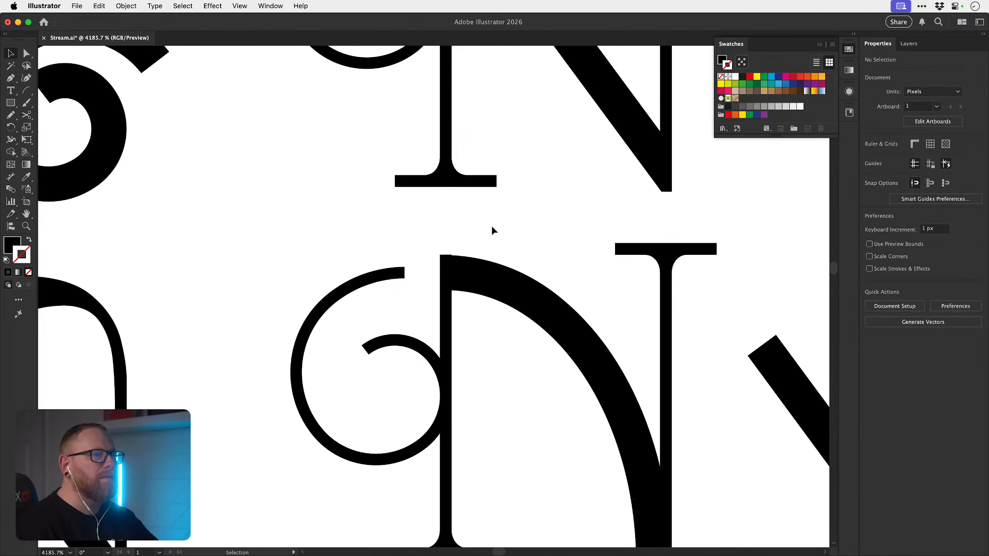
- Draw a filled rectangle matching the right stem's serif slab and place it centred on top of the left stem
key("m")
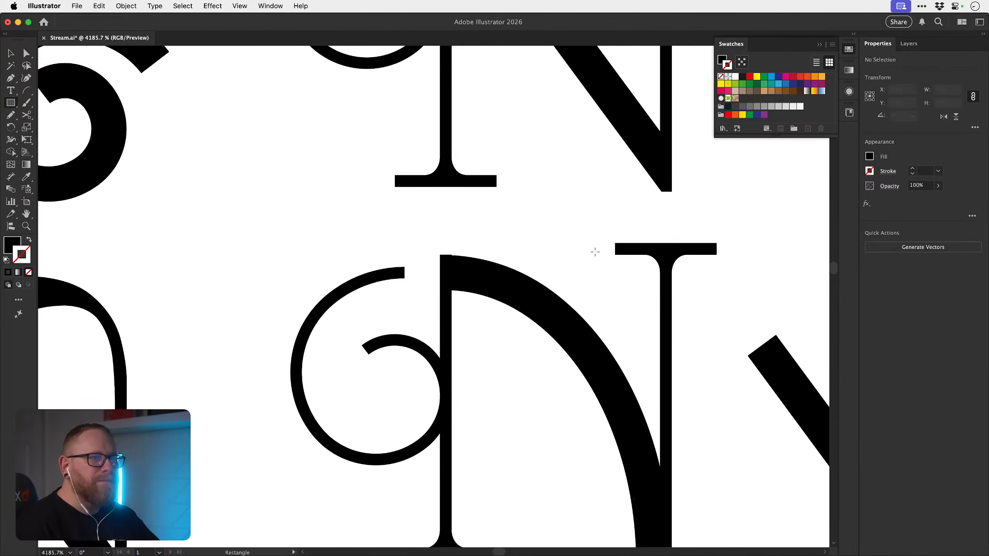
left_click_drag(615, 244, 717, 256)
key("v")
mouse_move(635, 256)
left_mouse_down()
mouse_move(463, 265)
mouse_move(470, 261)
left_mouse_up()
- Stretch the arc upward to about 7.95 px high and pull the slab's upper right corner in to the stem's centre
left_click(447, 274)
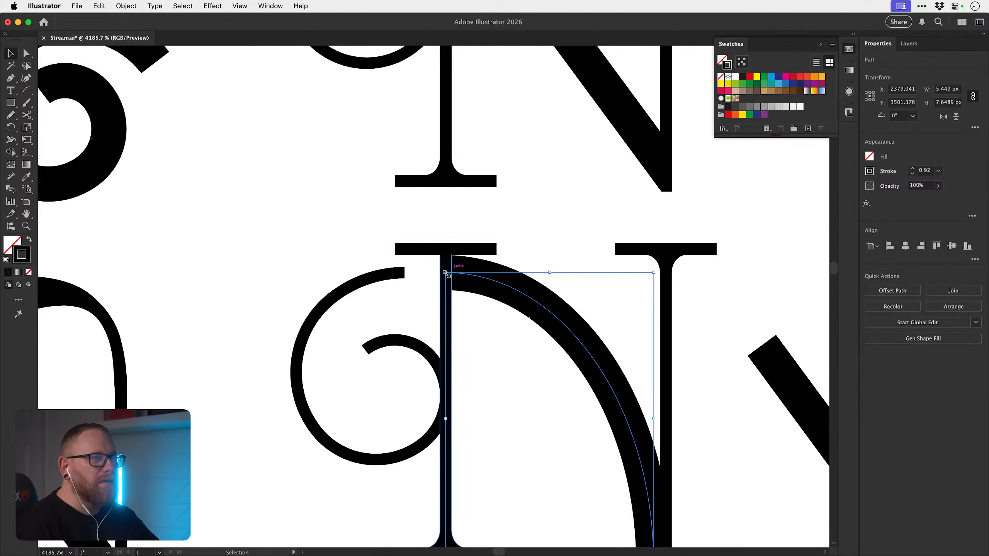
mouse_move(550, 272)
left_mouse_down()
mouse_move(549, 251)
mouse_move(549, 262)
left_mouse_up()
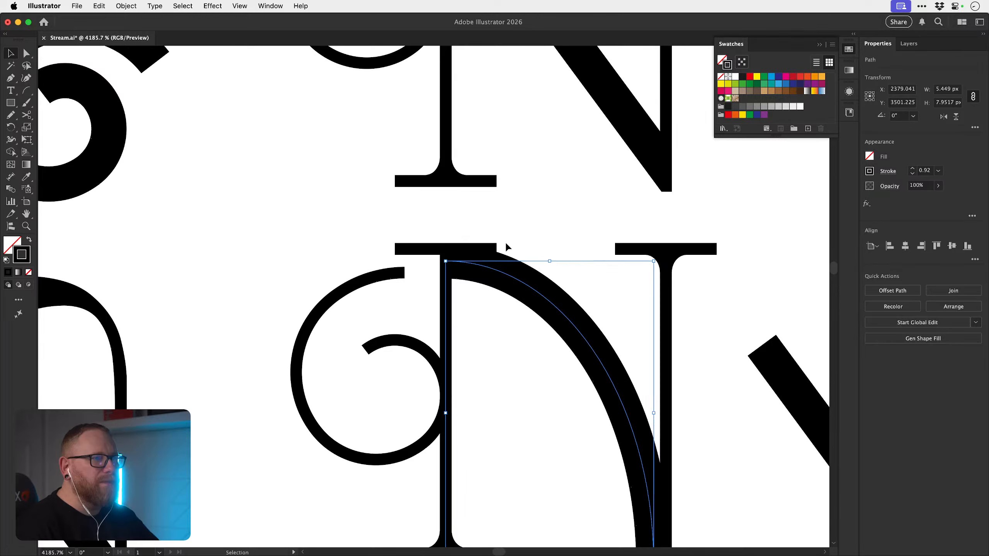
key("a")
left_click_drag(497, 243, 446, 244)
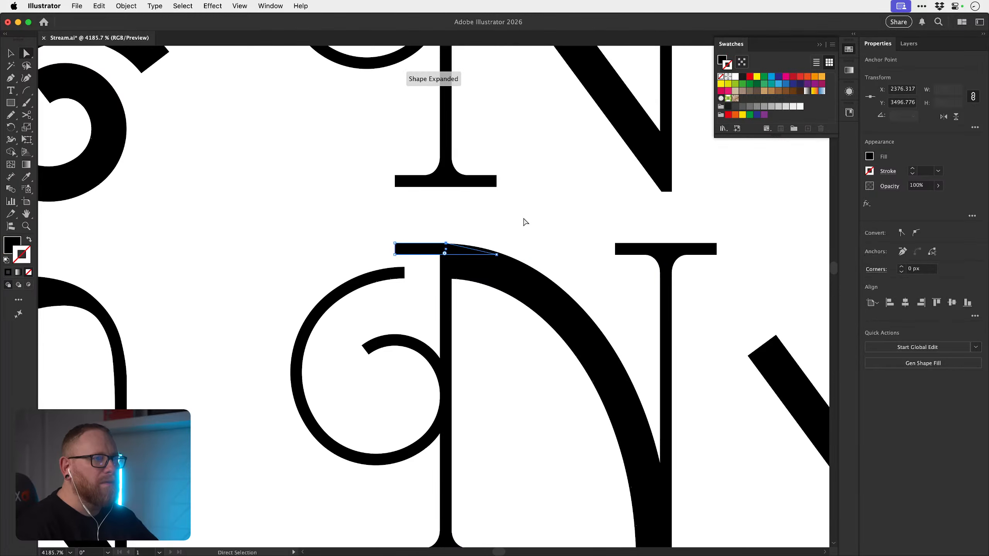
key("v")
left_click(517, 229)
- Move the lower thin spiral up so its end is flush with the new left serif
key("space")
left_click_drag(503, 256, 532, 209)
left_click_drag(411, 228, 464, 234)
left_click_drag(426, 262, 427, 248)
- Select the arc-diagonal N with its spiral and the loose bar, and move them straight down away from the upper N
key("super+space")
left_click_drag(498, 289, 180, 250)
left_click(468, 275, "alt")
scroll(433, 281, "right", 3)
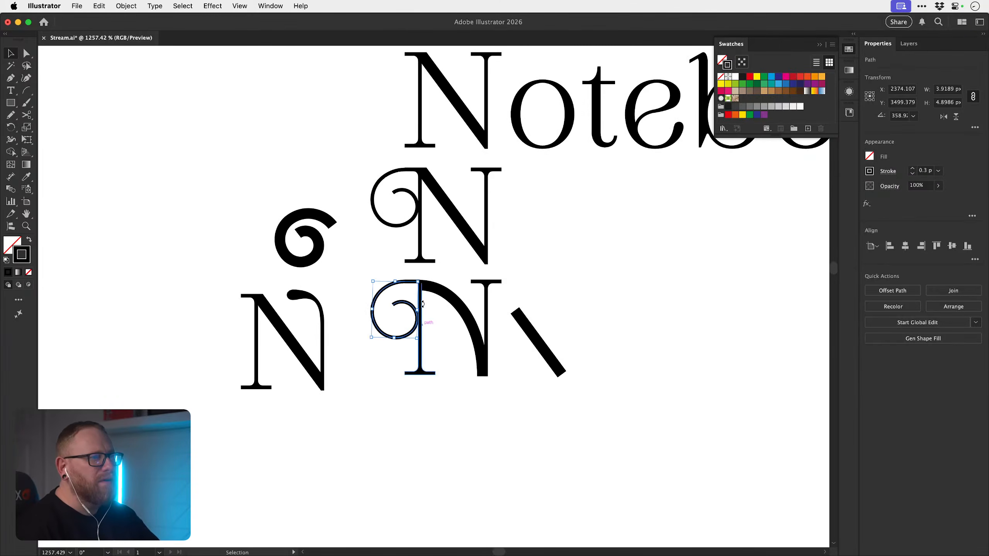
left_click_drag(387, 402, 561, 290)
left_click_drag(491, 287, 490, 335)
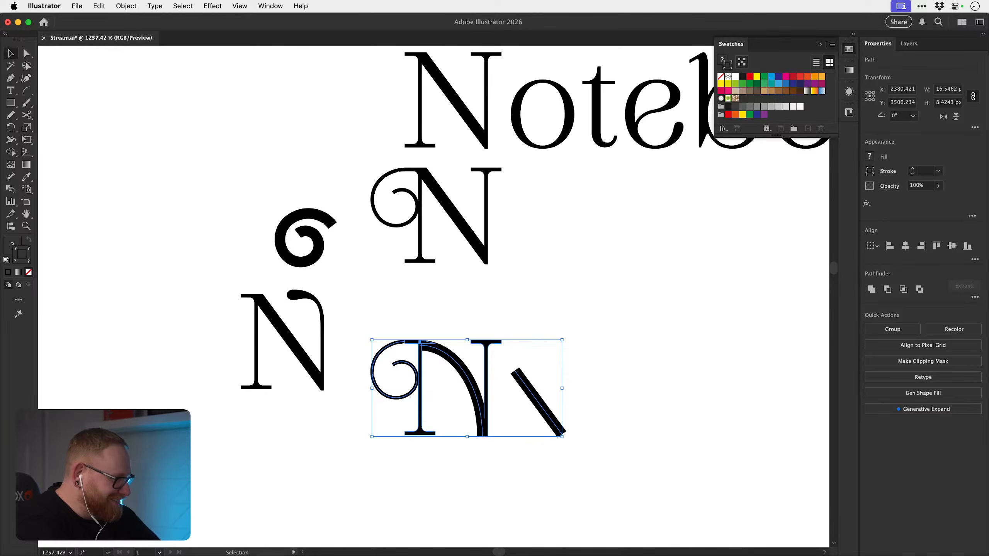
key("super+Tab")
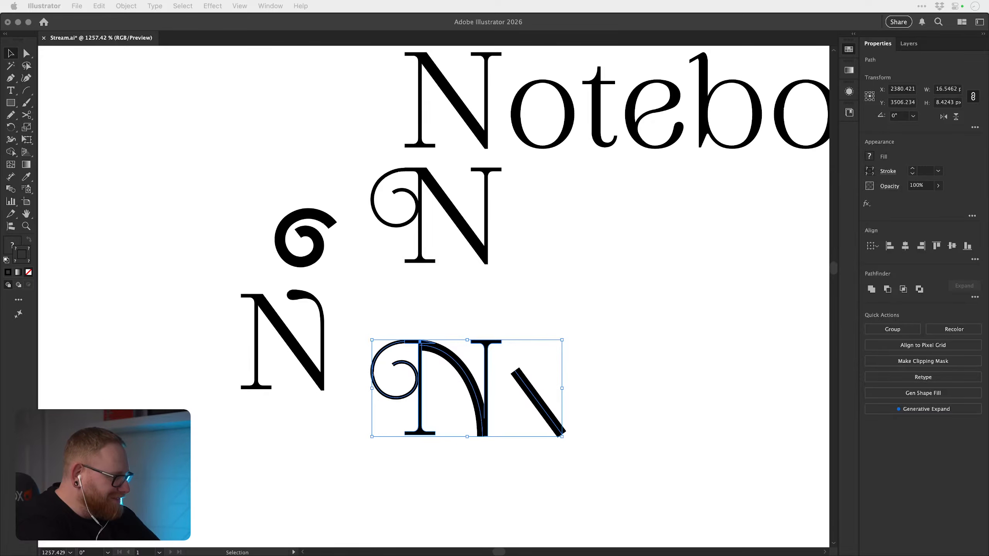
key("super+Tab")
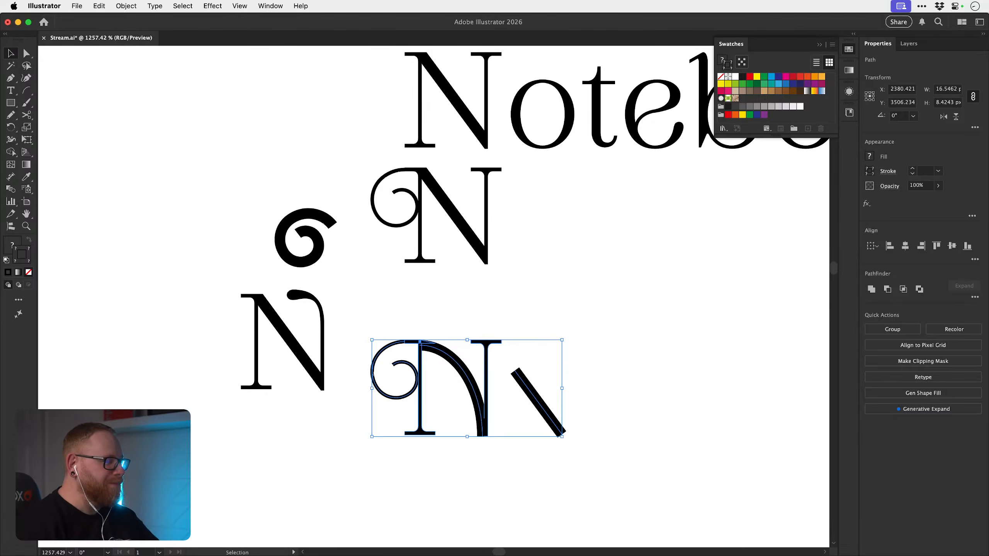
key("a")
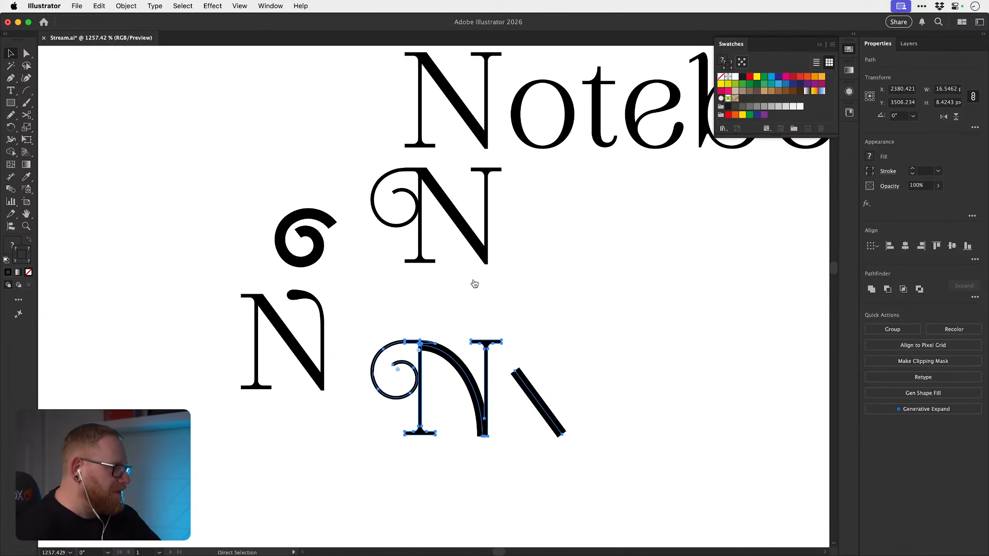
key("super+Tab")
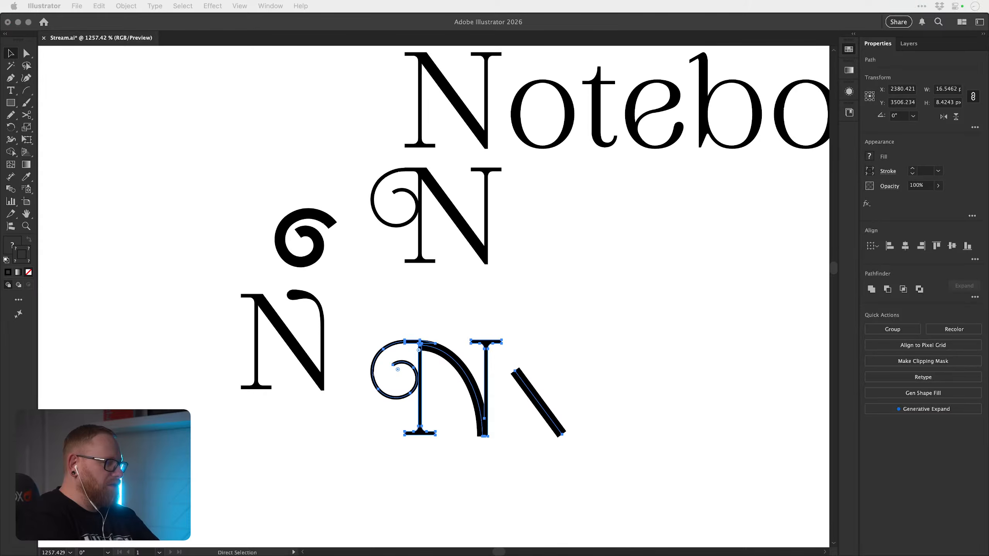
key("super+Tab")
- Sketch a leaf outline about 3.6 by 4.1 px with the Pencil tool in the empty area right of the N variants
key("v")
left_click(632, 264)
left_click_drag(614, 280, 387, 275)
key("b")
key("n")
scroll(534, 294, "up", 3)
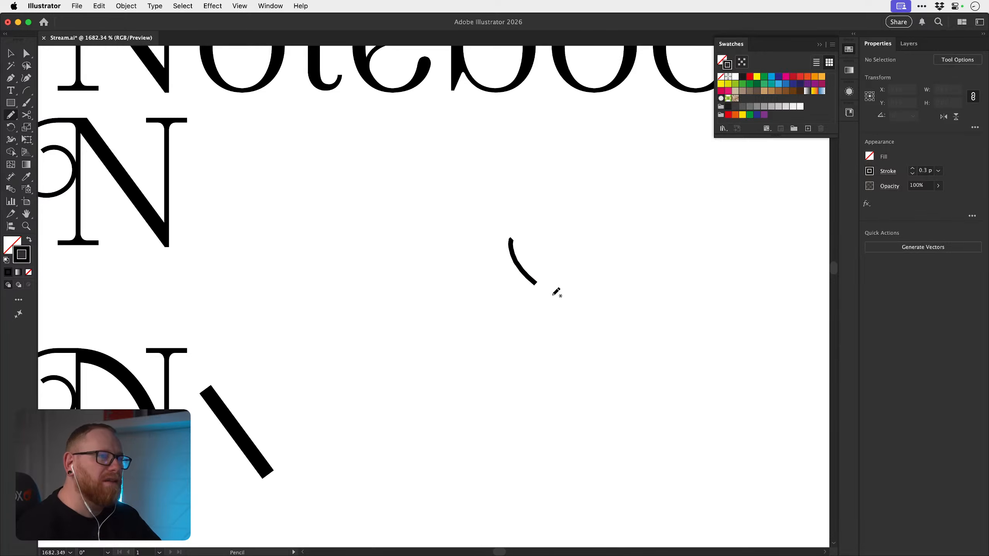
mouse_move(556, 292)
left_mouse_down()
mouse_move(512, 237)
mouse_move(558, 263)
mouse_move(560, 300)
left_mouse_up()
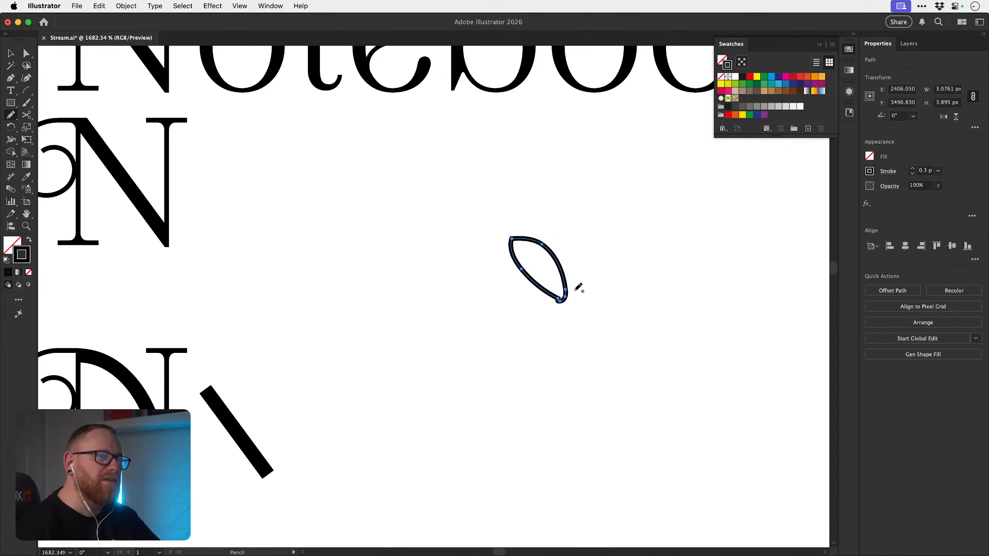
left_click_drag(608, 221, 668, 267)
mouse_move(623, 254)
left_mouse_down()
mouse_move(677, 269)
mouse_move(668, 224)
left_mouse_up()
key("super+z")
key("super+z")
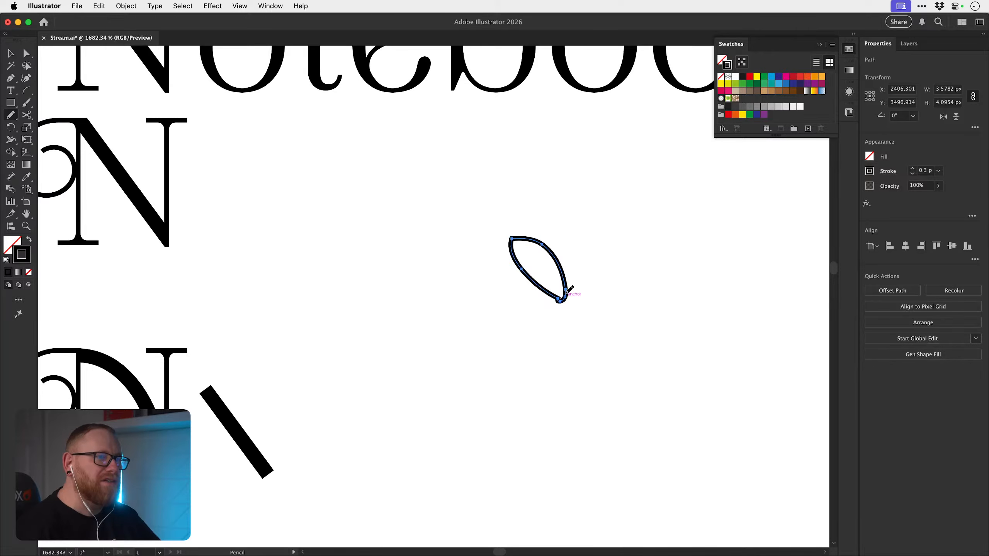
- Draw a short curved stem running down and left from the leaf's lower tip
left_click_drag(565, 295, 540, 326)
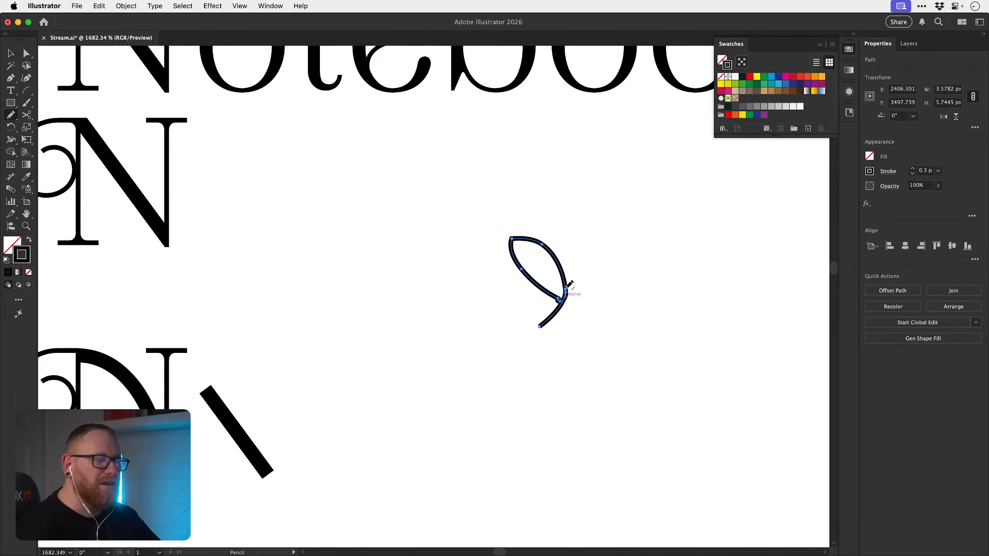
scroll(549, 292, "down", 6)
key("v")
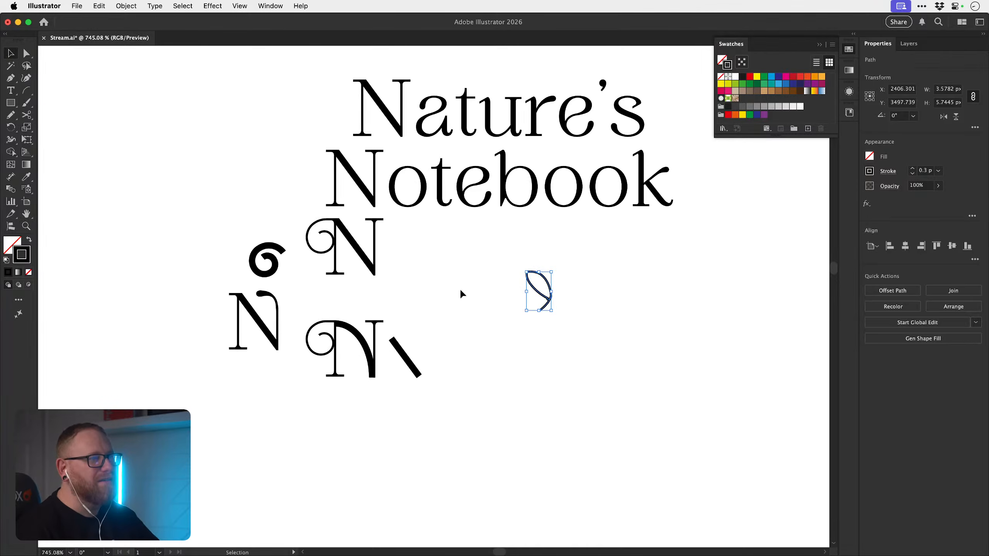
- Move the arc-diagonal N and loose bar further down, and bring the straight-diagonal spiral N down into the freed space
left_click_drag(317, 293, 460, 428)
mouse_move(373, 355)
left_mouse_down()
mouse_move(382, 384)
mouse_move(376, 457)
left_mouse_up()
left_click_drag(383, 229, 441, 337)
left_click(375, 202, "shift")
key("z")
key("v")
left_click(518, 327)
- Give the straight-diagonal N's thin spiral a rounded stroke cap, and undo the last adjustment to its inner end
key("z")
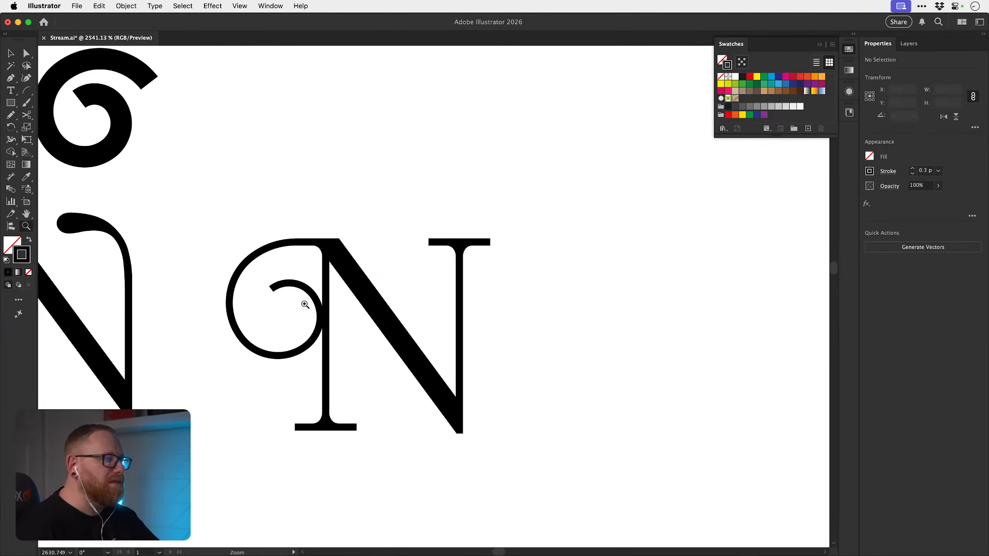
left_click_drag(303, 304, 366, 291)
key("v")
left_click(297, 275)
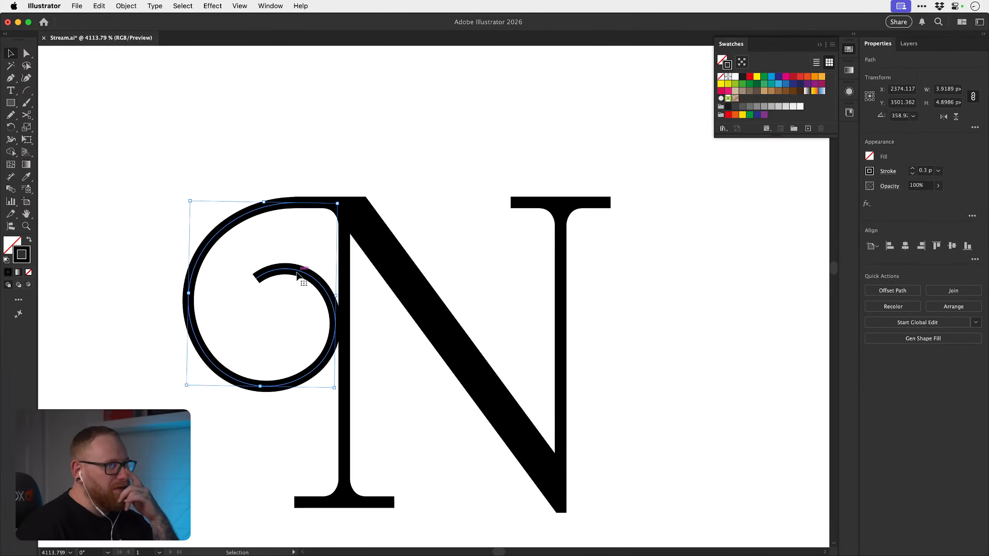
left_click(892, 173)
left_click(834, 200)
left_click_drag(270, 274, 299, 275)
key("super+z")
- Select the straight-diagonal N together with its thin spiral and copy them
key("super+minus")
key("super+minus")
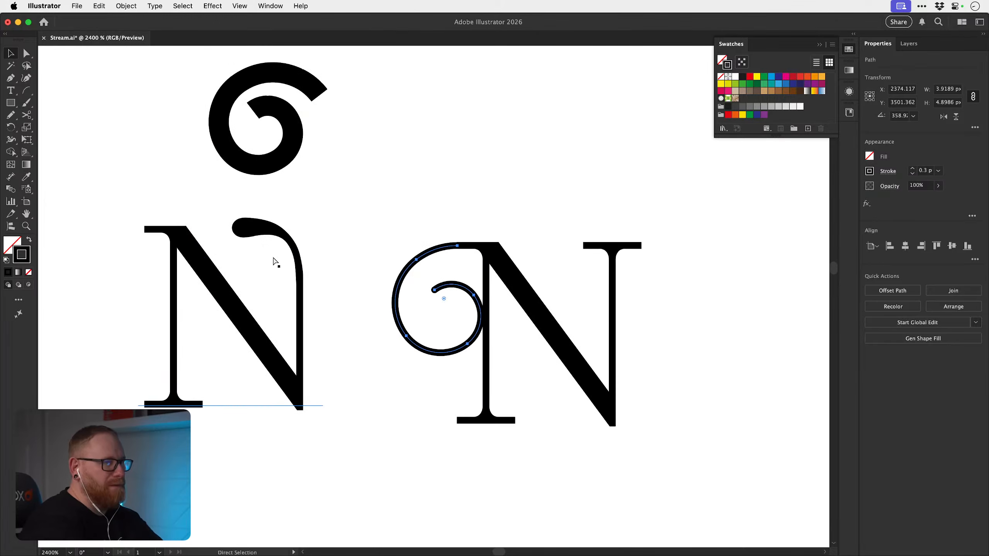
left_click_drag(435, 288, 367, 277)
left_click_drag(316, 202, 579, 452)
key("super+c")
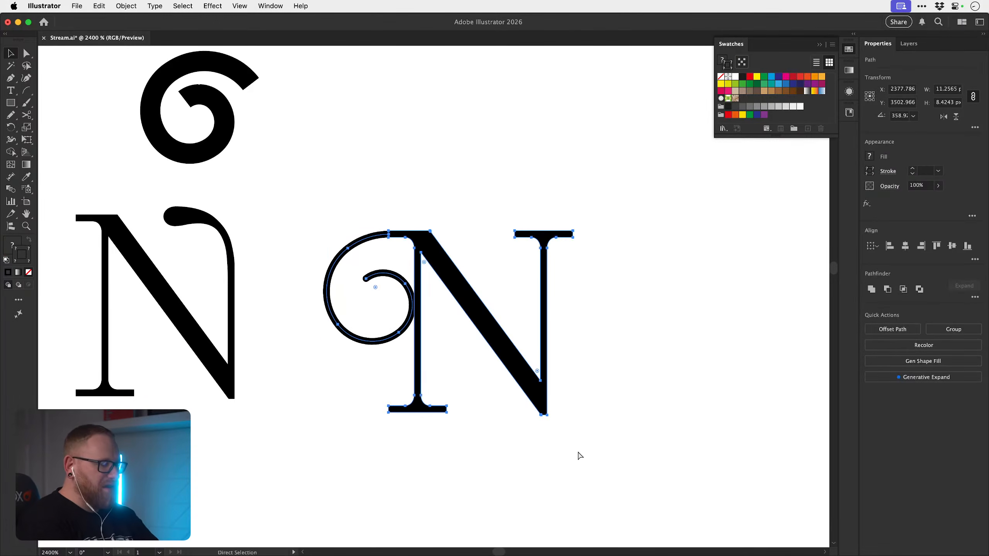
- Paste a duplicate of the straight-diagonal spiral N in place and move it horizontally to the right of the original
key("super+f")
key("shift+Right")
key("shift+Right")
left_click(394, 176)
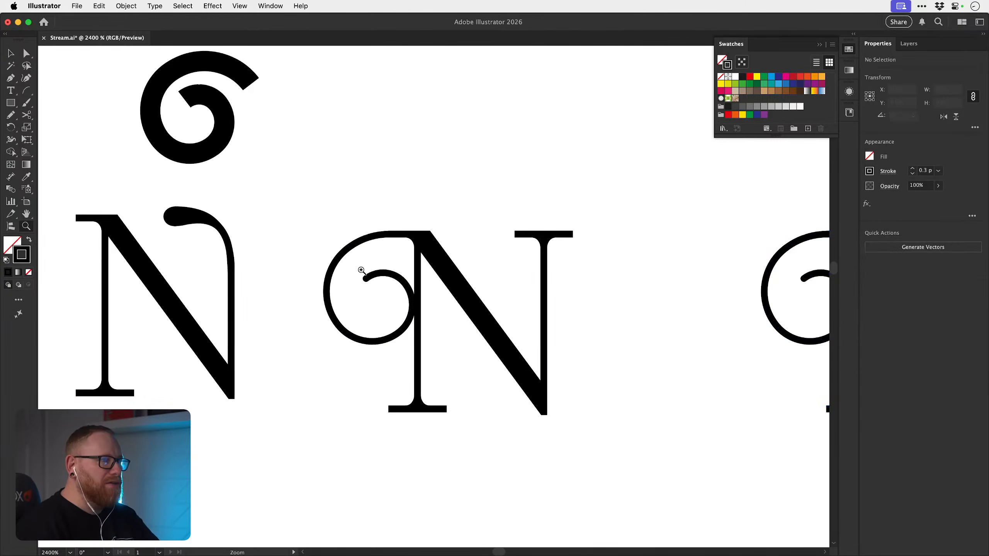
- Cut the original N's thin spiral near its inner end so that a short end segment is separate
scroll(360, 270, "up", 3)
left_click(409, 283)
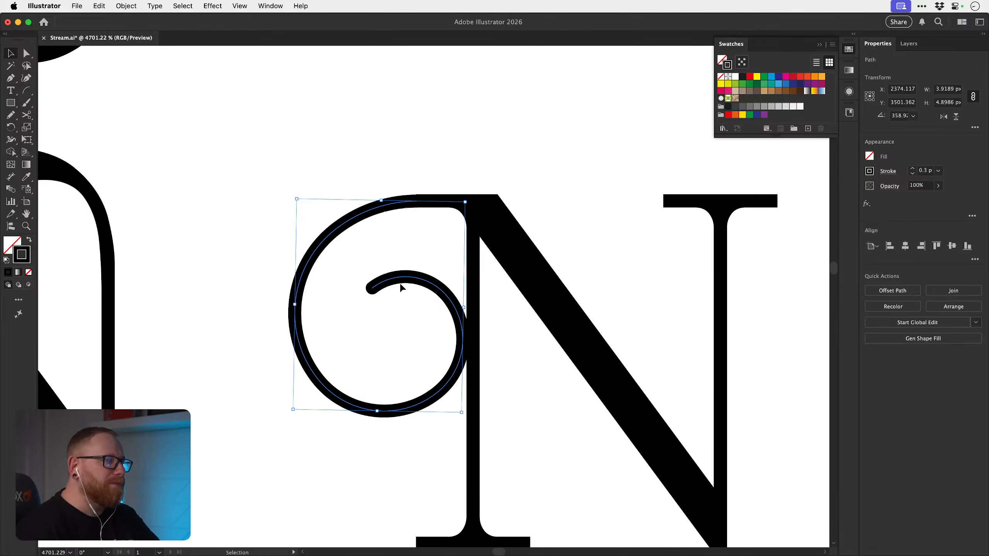
scroll(401, 287, "up", 2)
key("c")
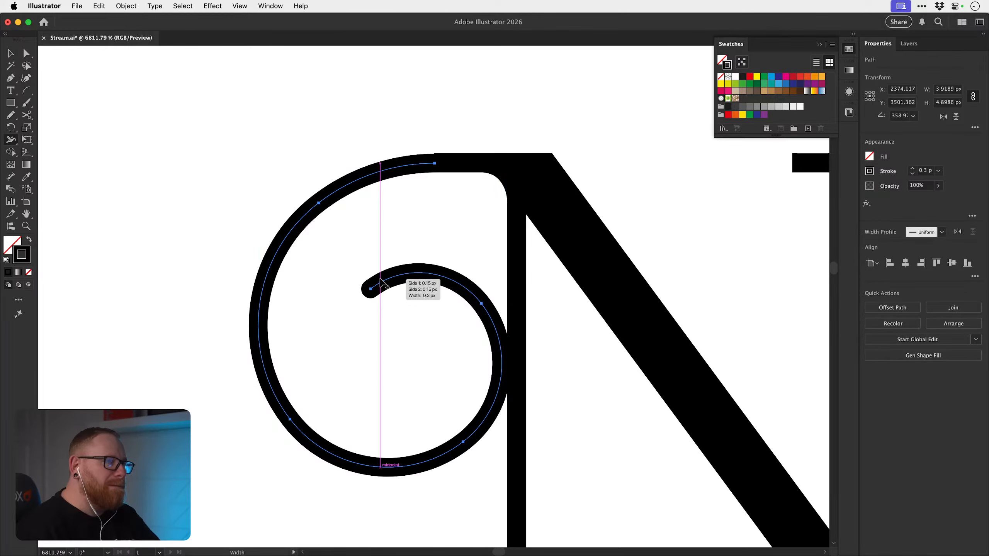
left_click(407, 274)
- Try flaring the spiral's short inner segment into a thicker rounded end with the Width tool, and undo it
key("shift+w")
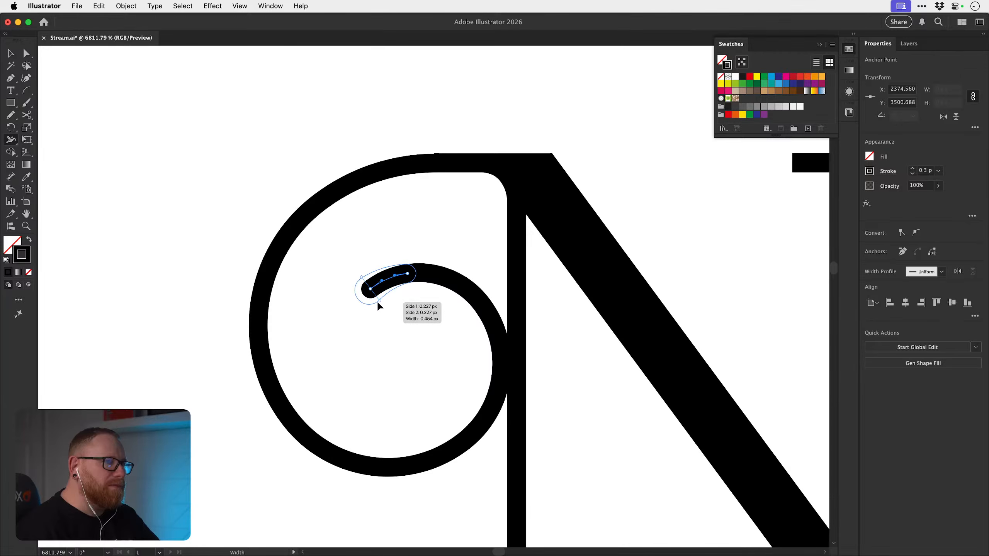
left_click_drag(377, 300, 377, 323)
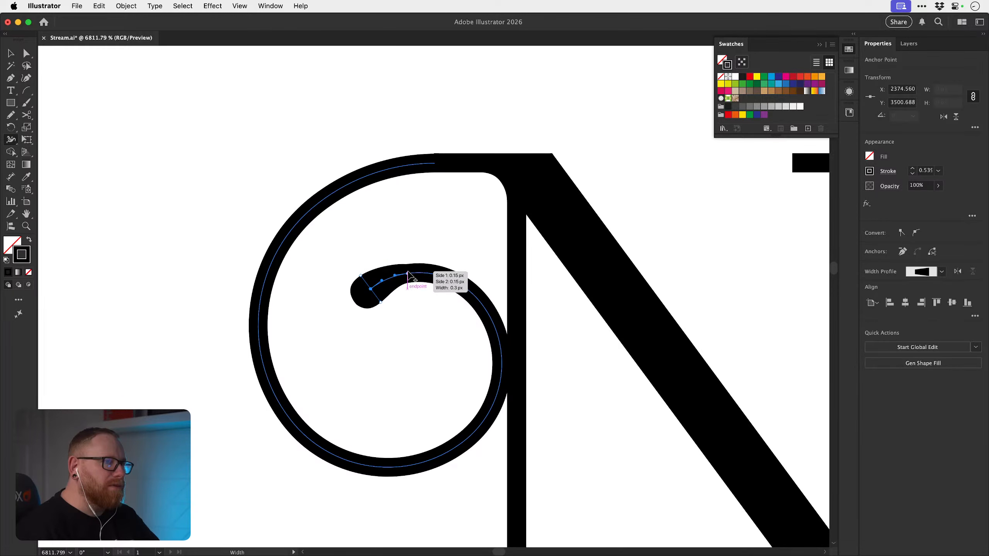
left_click_drag(407, 273, 405, 257)
key("super+z")
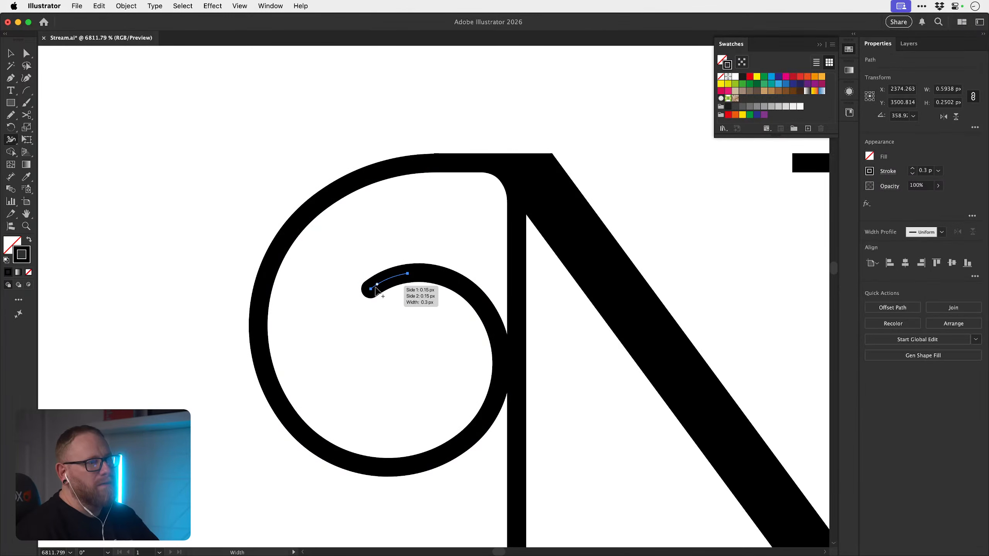
- Try widening the inner segment's tip with the Width tool into a heavier teardrop terminal of about 0.74 px stroke
mouse_move(370, 289)
left_mouse_down()
mouse_move(351, 275)
mouse_move(398, 311)
mouse_move(315, 275)
left_mouse_up()
key("z")
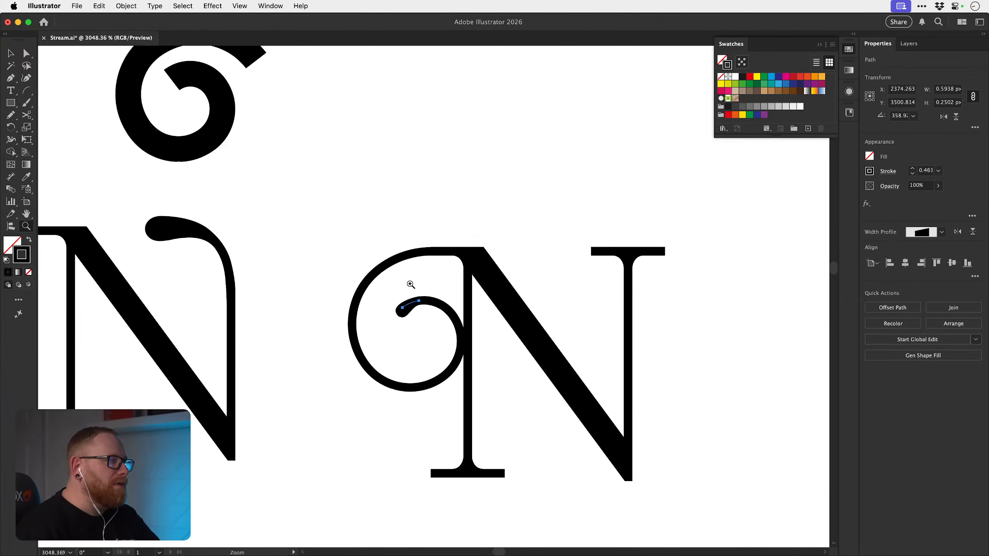
left_click_drag(406, 316, 410, 314)
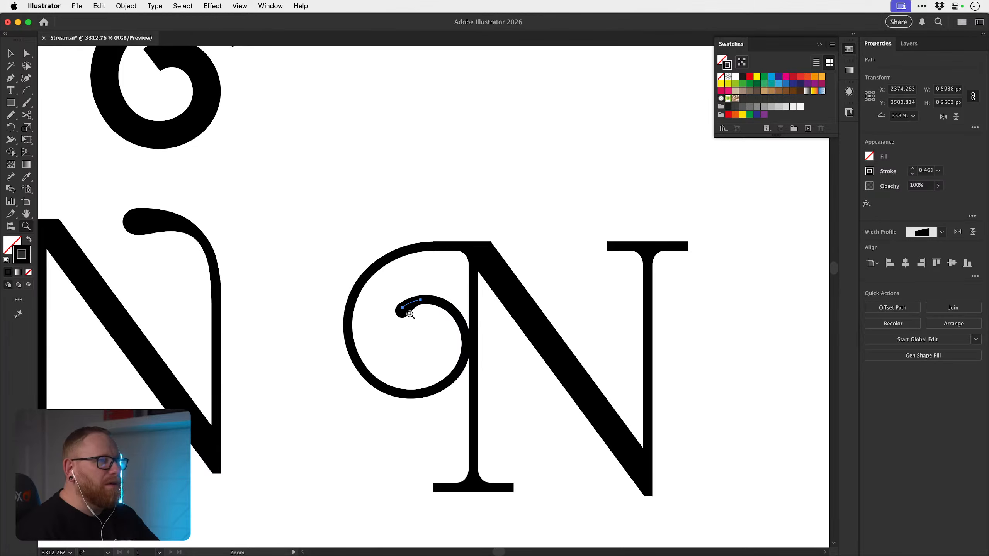
key("shift+w")
mouse_move(403, 315)
left_mouse_down()
mouse_move(396, 302)
mouse_move(390, 308)
mouse_move(425, 296)
mouse_move(400, 322)
mouse_move(412, 321)
left_mouse_up()
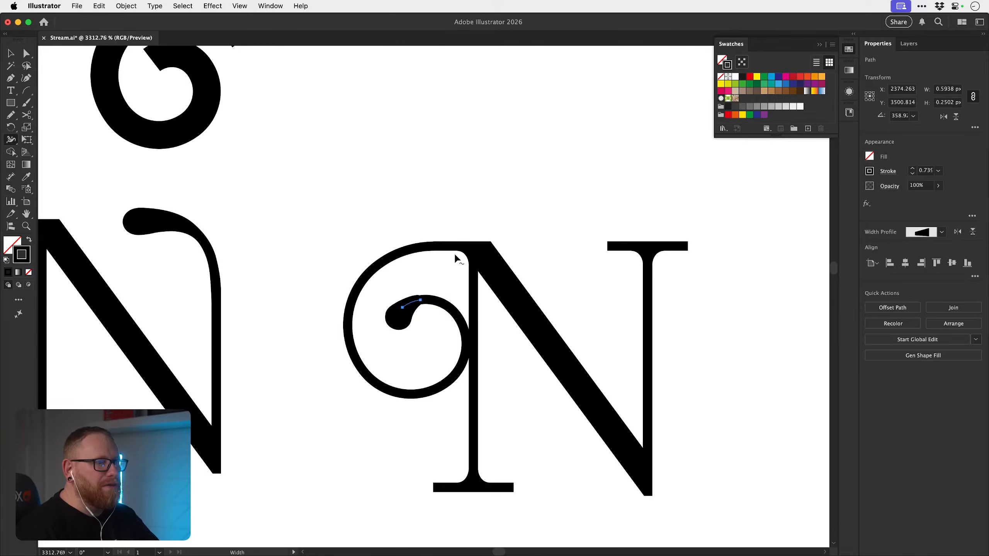
left_click(442, 165)
- Draw a curved teardrop outline freehand with the Pencil, curling down and inward from the spiral's inner end
key("space")
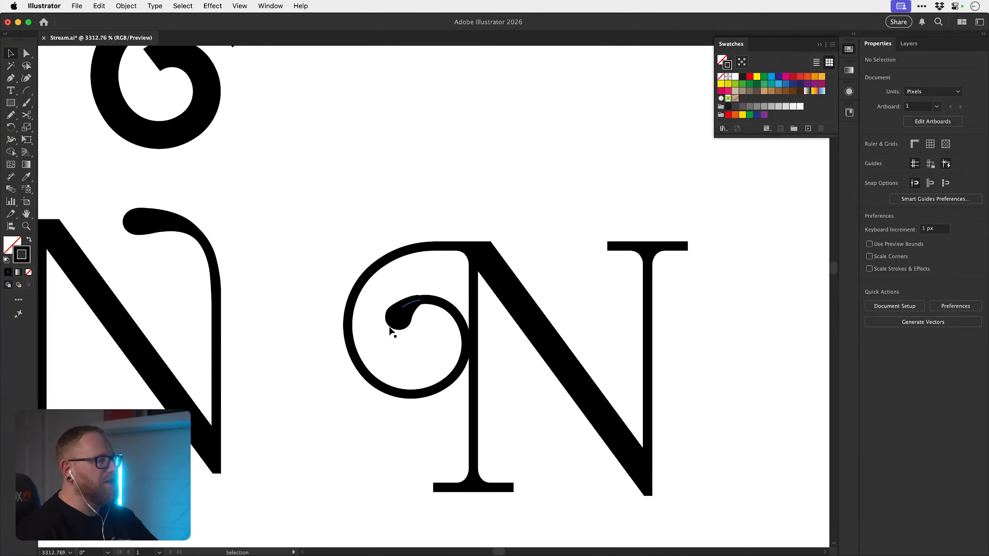
scroll(390, 331, "up", 3)
left_click(424, 293)
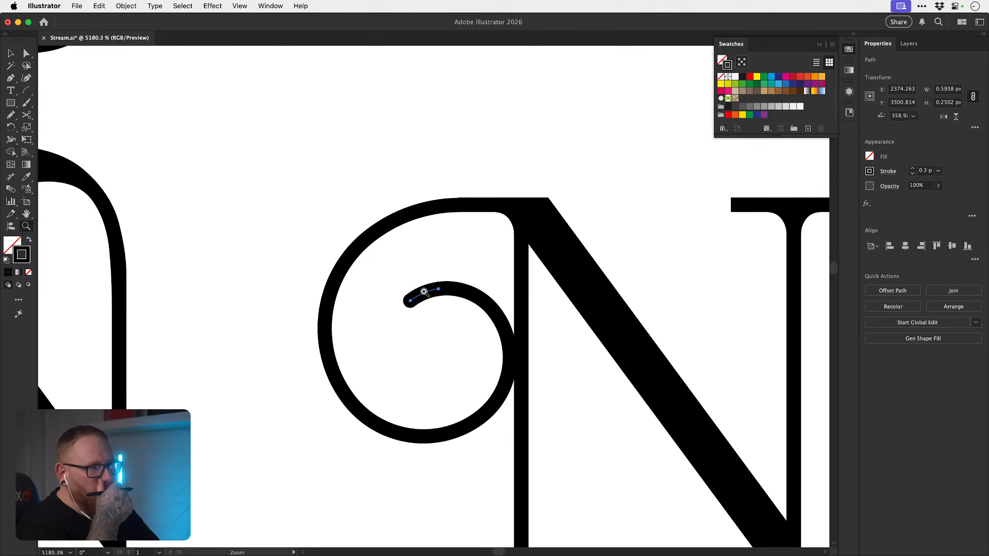
left_click_drag(424, 291, 535, 289)
left_click(352, 202)
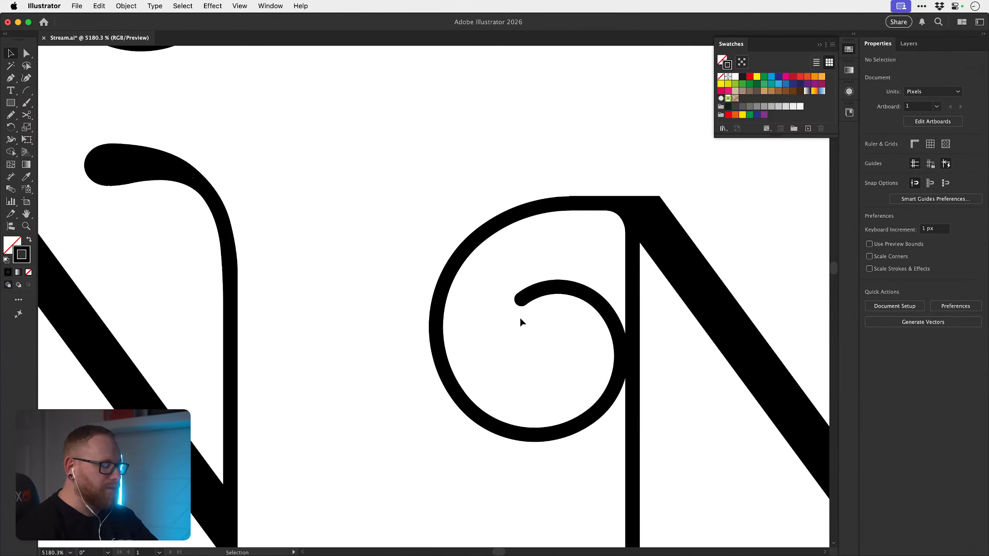
key("n")
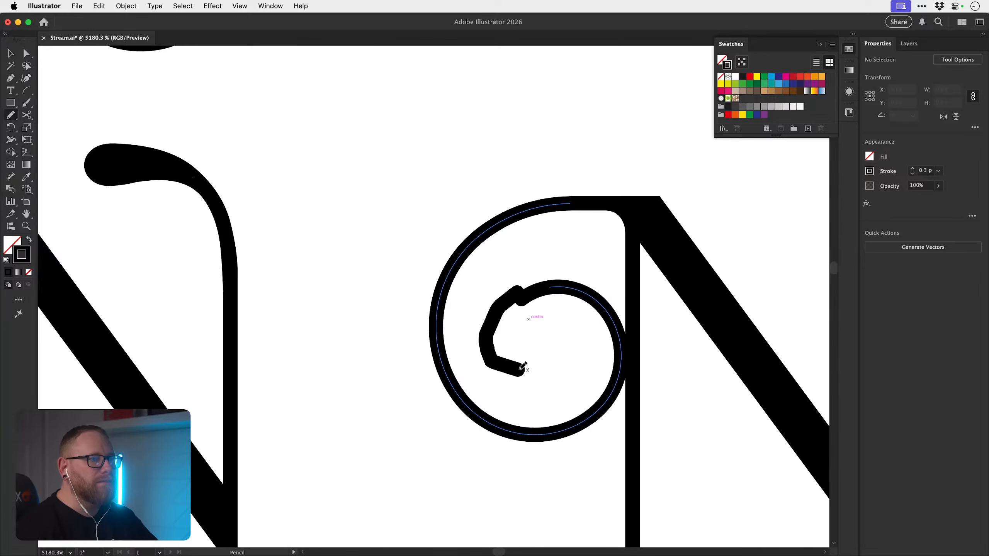
left_click_drag(529, 350, 531, 348)
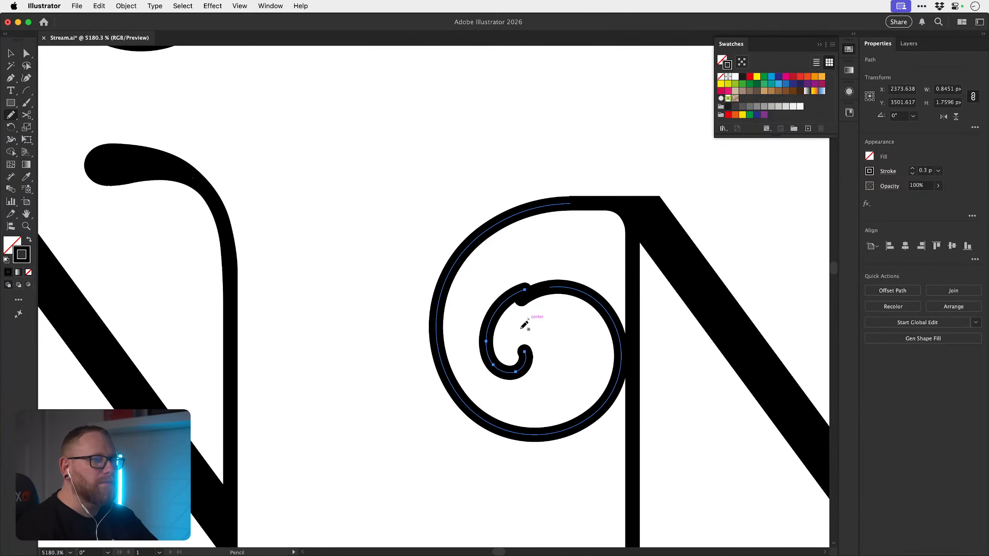
key("super+y")
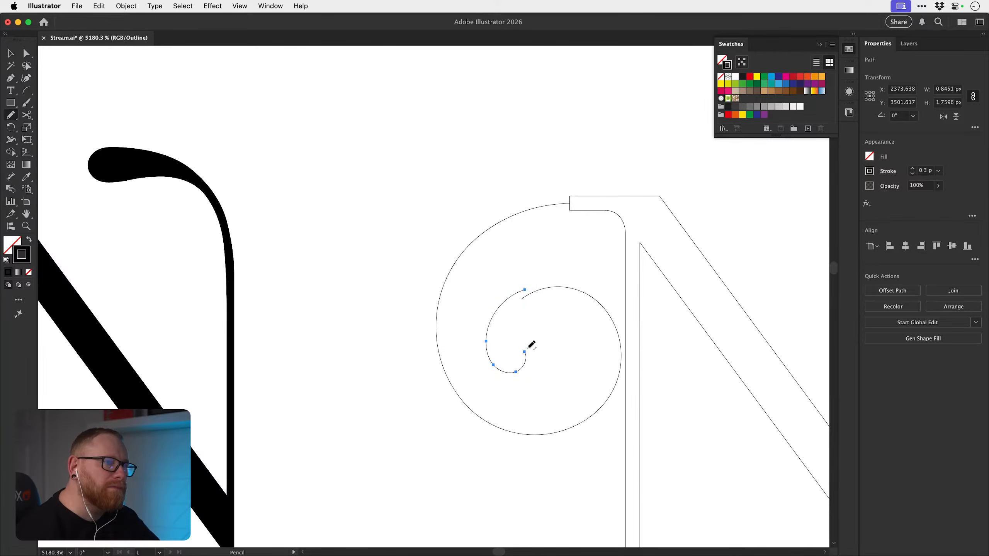
key("super+y")
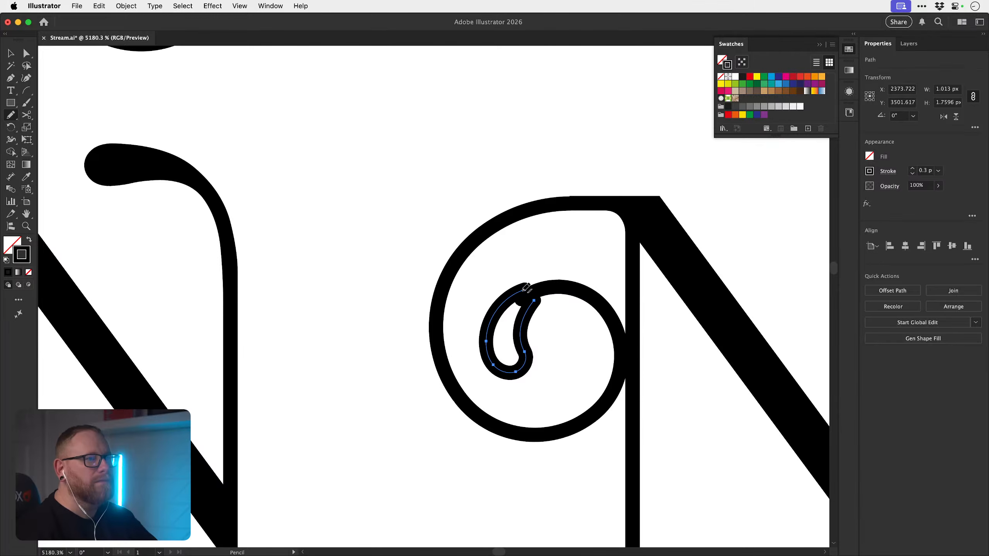
- Close the teardrop outline at its top and swap its stroke to a solid black fill
key("super+shift+a")
left_click(536, 303, "super")
key("shift+x")
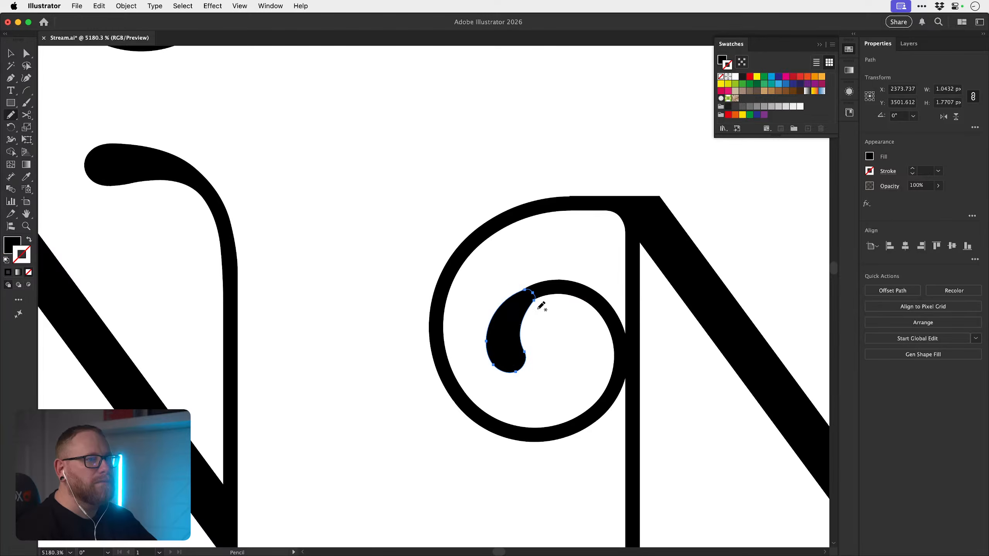
key("v")
left_click(417, 193)
key("z")
left_click_drag(499, 287, 359, 266)
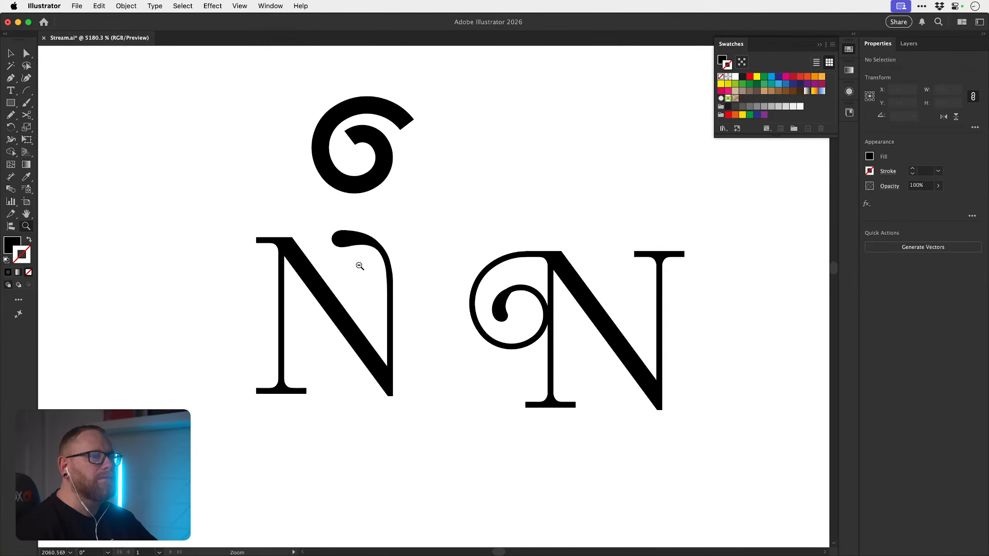
- Enlarge the teardrop to about 1.26 by 2.14 px and shift it slightly to align with the spiral's inner end
key("space")
left_click_drag(538, 306, 446, 322)
key("v")
left_click(431, 305)
left_click(466, 209)
key("z")
left_click_drag(443, 278, 639, 298)
key("v")
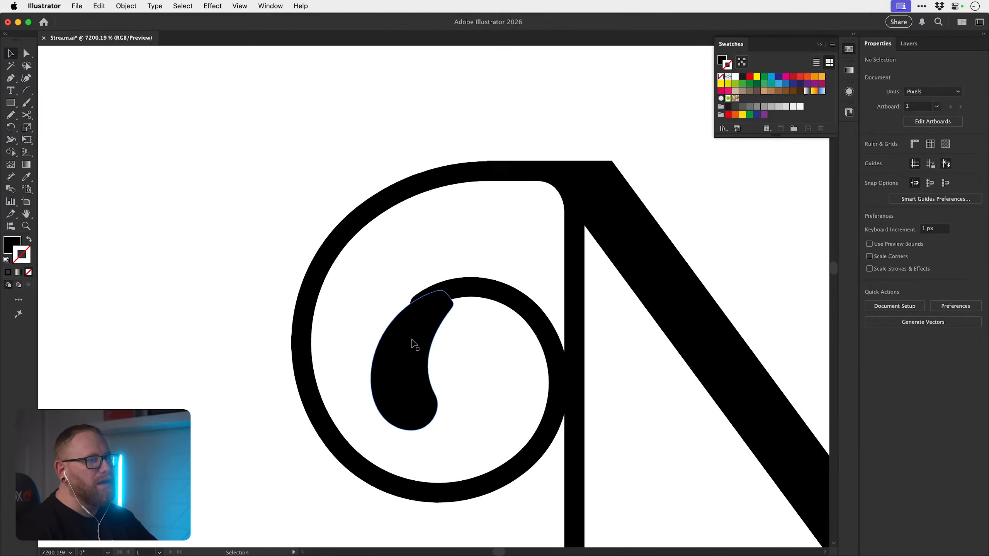
left_click_drag(407, 341, 414, 336)
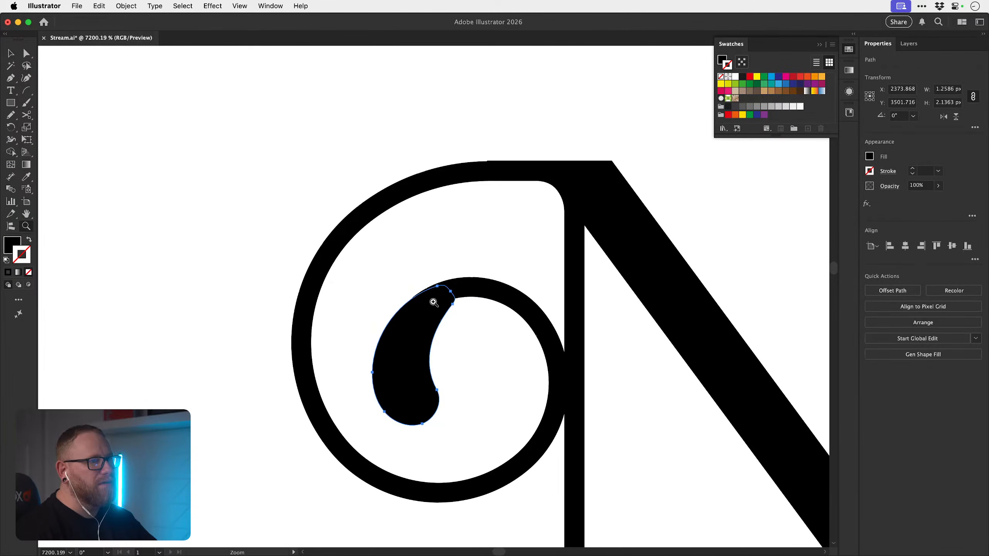
- Redraw the teardrop's upper inner edge with the Pencil so it extends along the underside of the spiral's stroke
scroll(435, 296, "up", 5)
key("n")
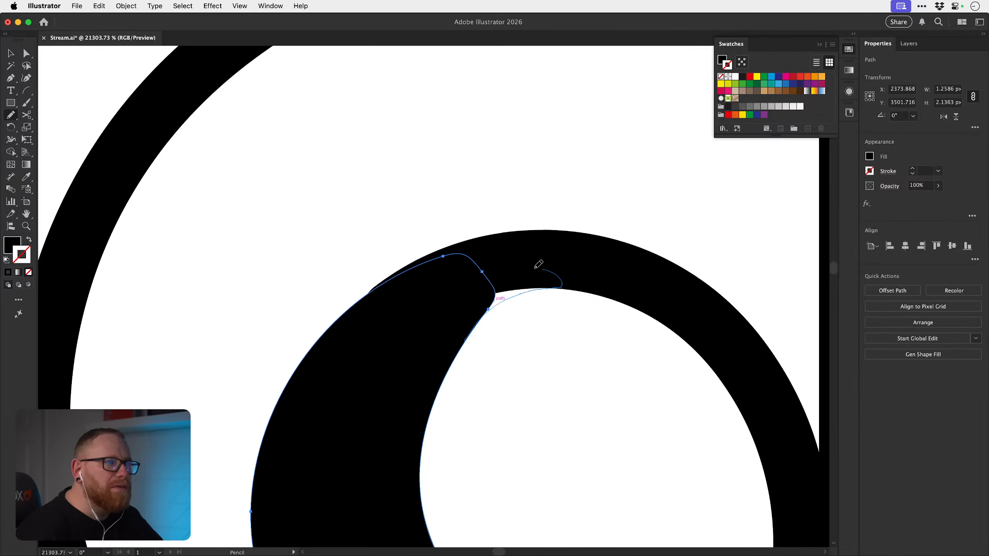
left_click_drag(483, 269, 480, 291)
key("z")
left_click_drag(505, 326, 269, 292)
key("v")
left_click(373, 194)
- Select the teardrop and redraw its concave inner edge with the Pencil as a smoother curve up to the spiral
key("z")
left_click_drag(526, 329, 619, 353)
key("v")
left_click(489, 348)
scroll(503, 335, "up", 3)
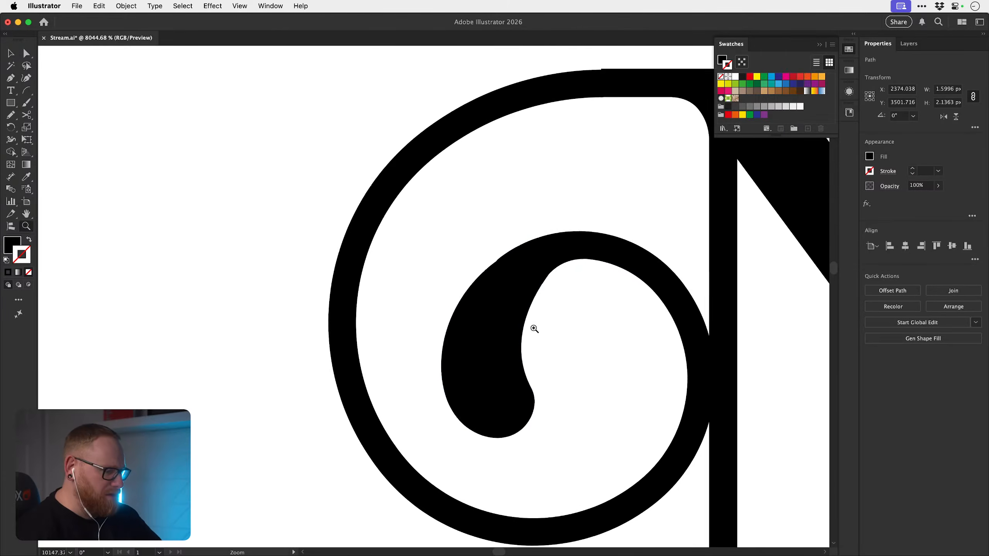
key("n")
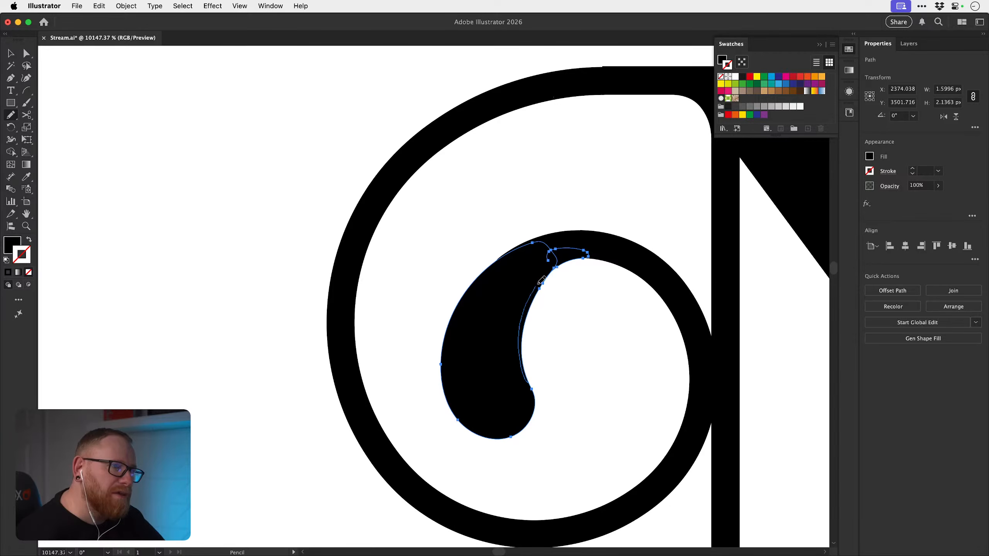
left_click_drag(542, 280, 562, 261)
- Smooth the teardrop's inner edge above the bulb and move the stray anchor near the top inside the black shape
key("alt")
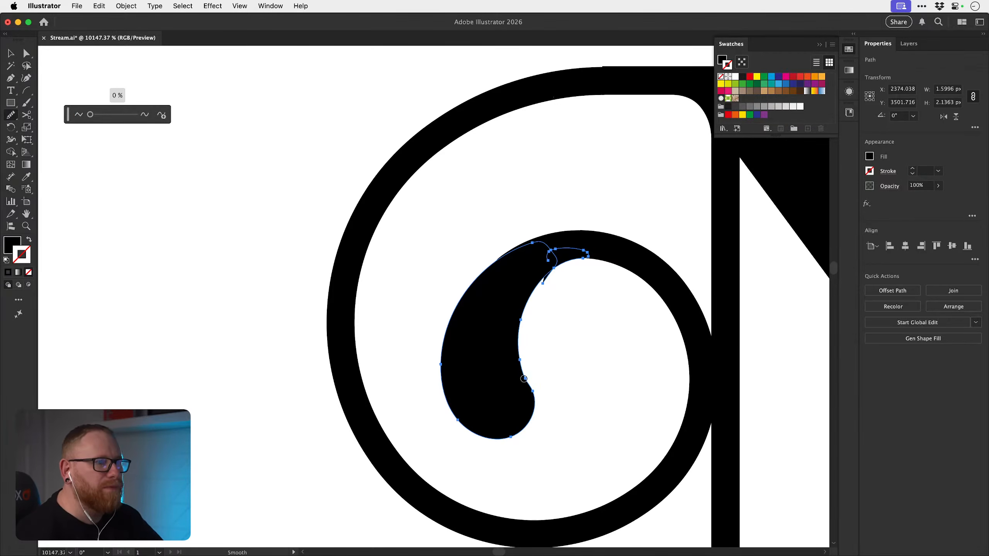
left_click_drag(523, 364, 537, 404)
key("a")
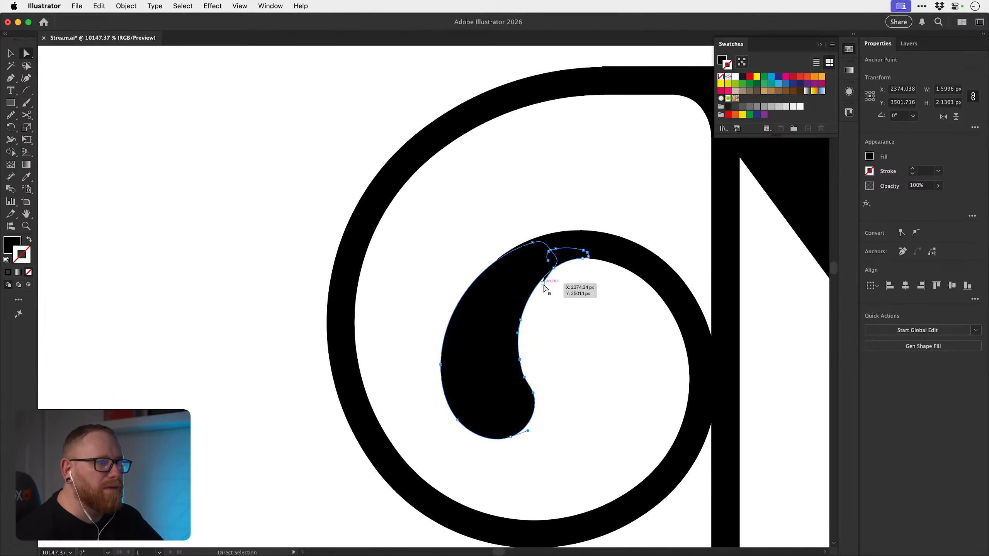
left_click_drag(543, 284, 541, 266)
left_click(561, 290)
- Examine the N with the teardrop spiral terminal at full size beside the other N variants
key("z")
left_click_drag(581, 325, 360, 287)
scroll(429, 296, "right", 4)
key("v")
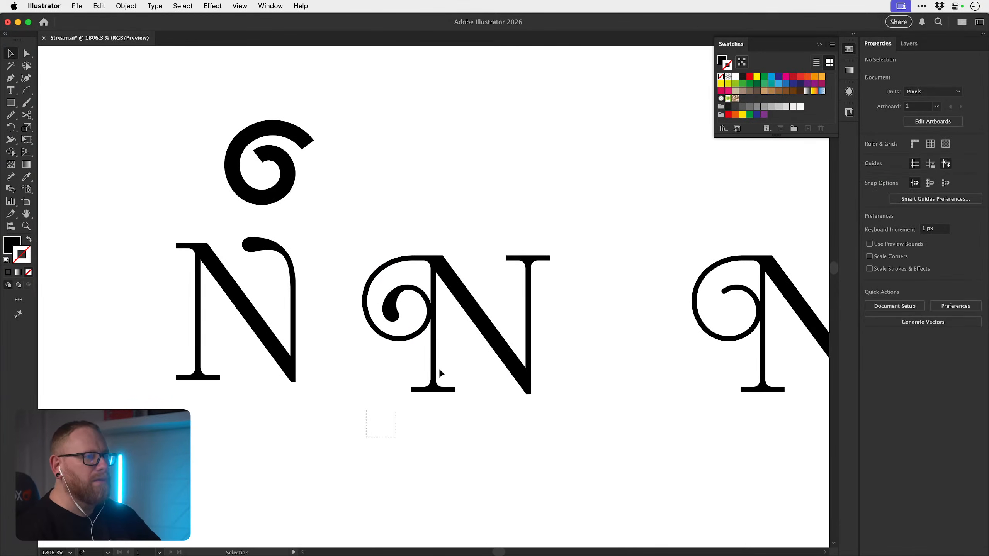
left_click(439, 368)
scroll(478, 228, "down", 3)
key("z")
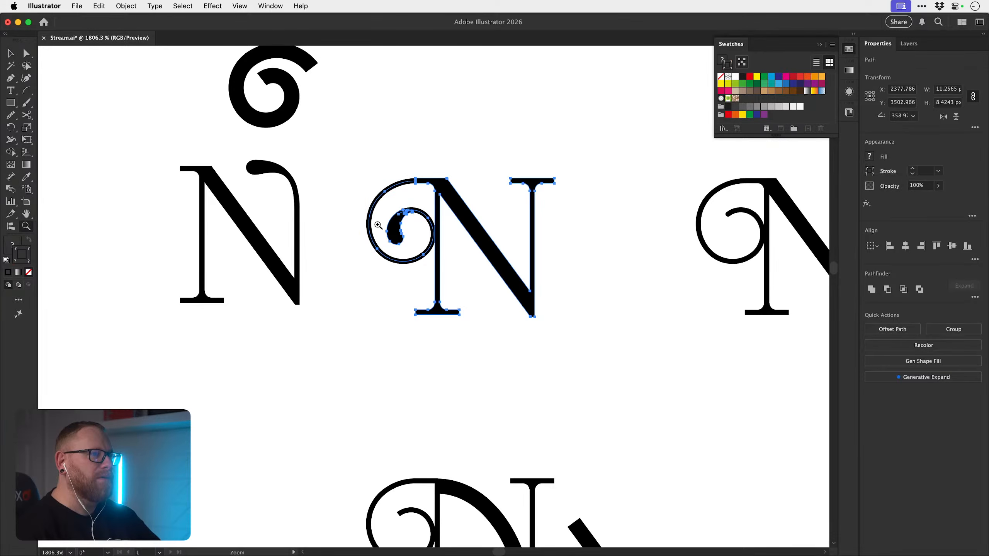
left_click_drag(378, 221, 549, 236)
key("v")
left_click(258, 181)
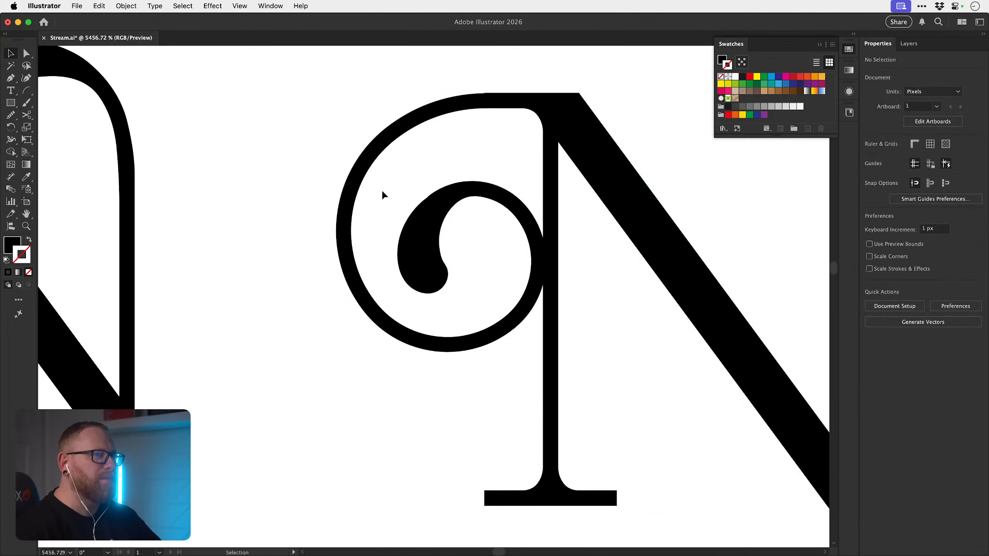
- Redraw the teardrop's outer edge with the Pencil as a slightly slimmer curve running up to the spiral
key("z")
left_click_drag(390, 195, 502, 208)
key("v")
left_click(452, 243)
left_click_drag(452, 243, 409, 215)
key("n")
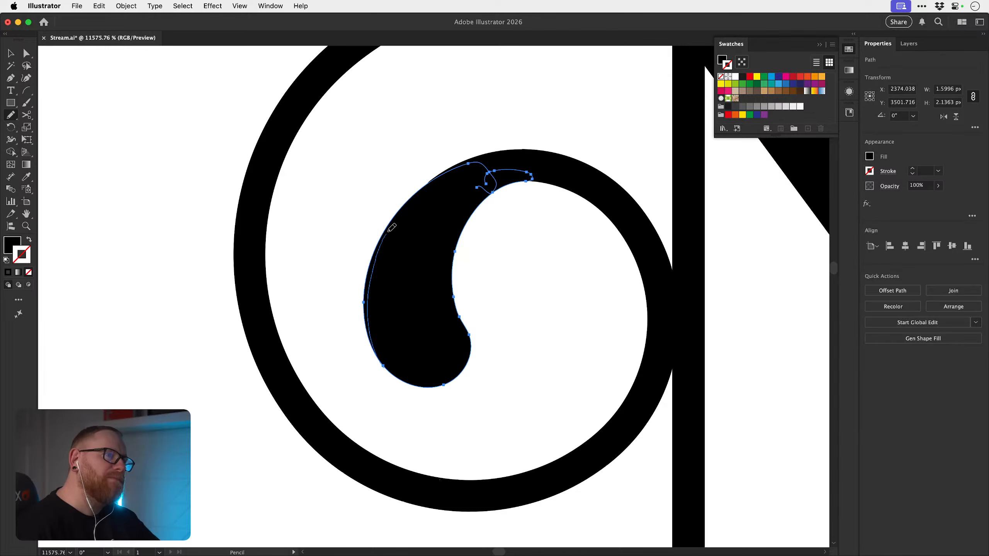
left_click_drag(428, 183, 430, 181)
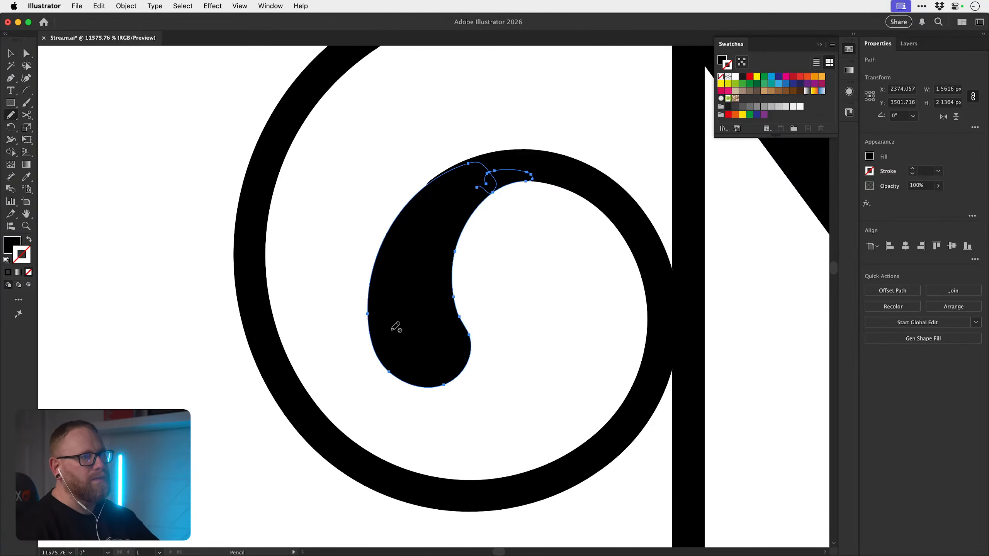
- Smooth the outline around the teardrop's rounded lower end and deselect the shape
key("alt")
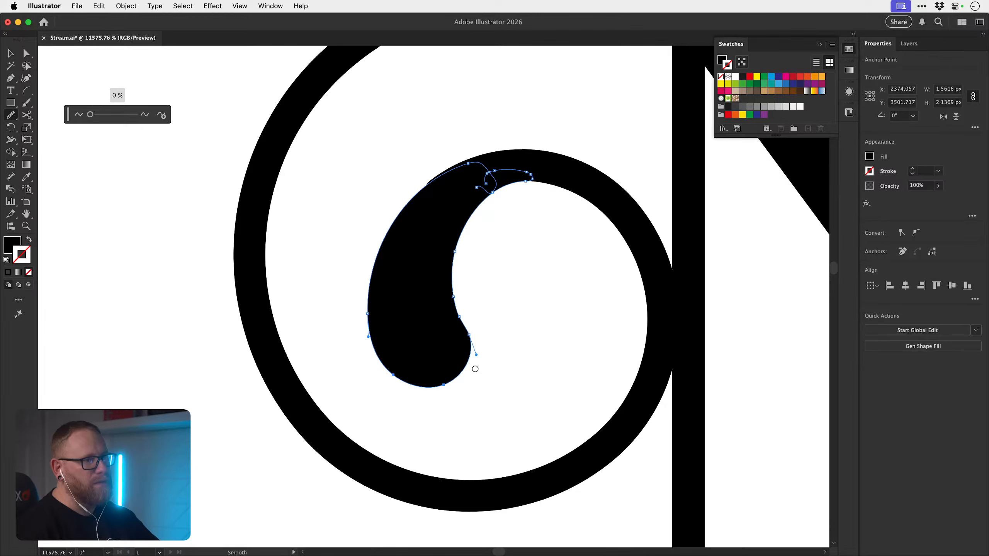
key("v")
left_click(499, 323)
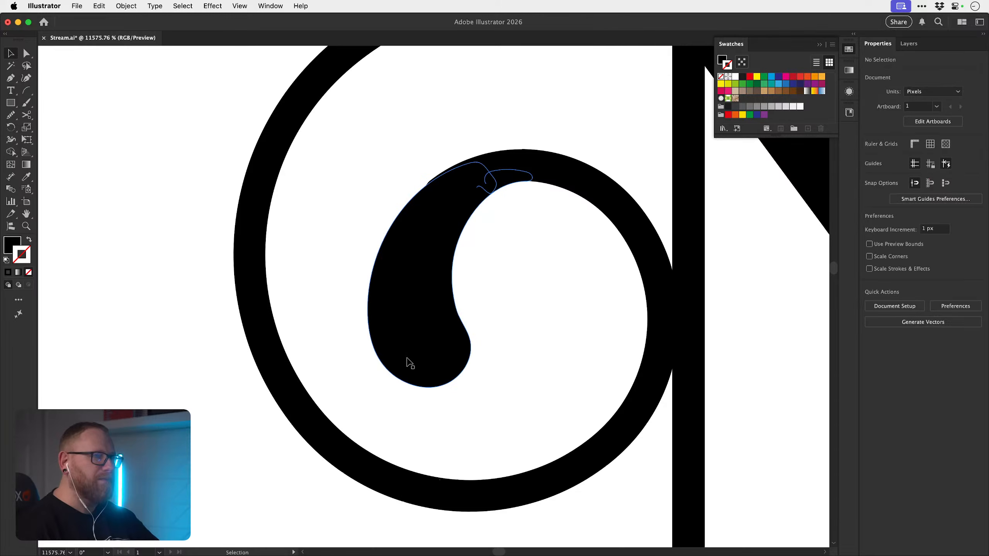
- Smooth the bump on the teardrop's outer edge where it meets the spiral by adding and adjusting an anchor point
key("z")
left_click_drag(425, 179, 478, 182)
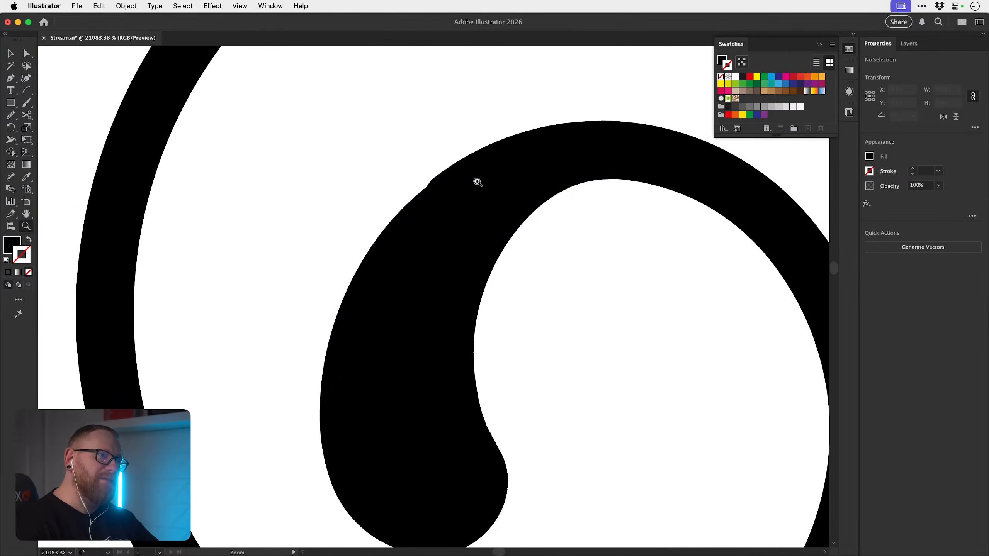
key("a")
left_click(424, 192)
left_click(503, 146)
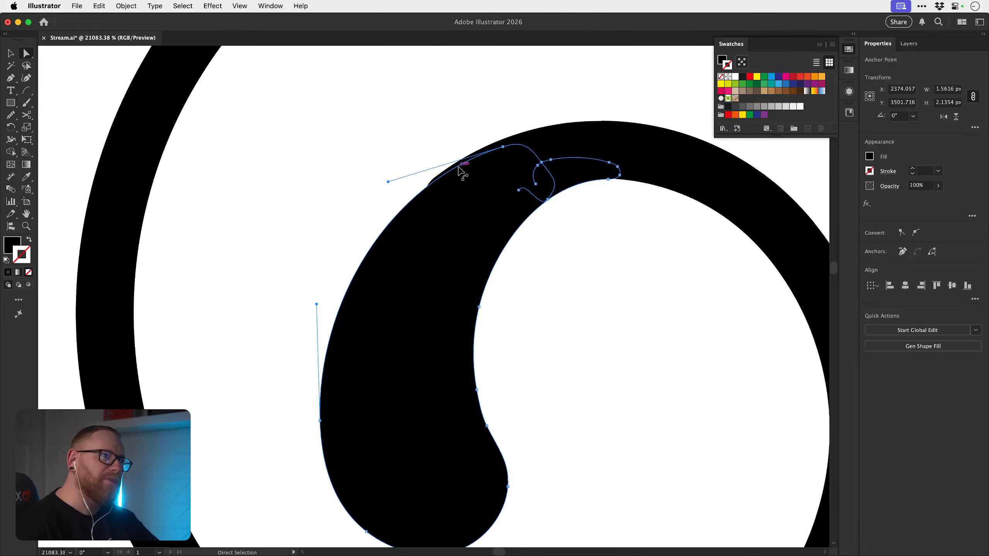
scroll(459, 168, "up", 3)
key("v")
key("a")
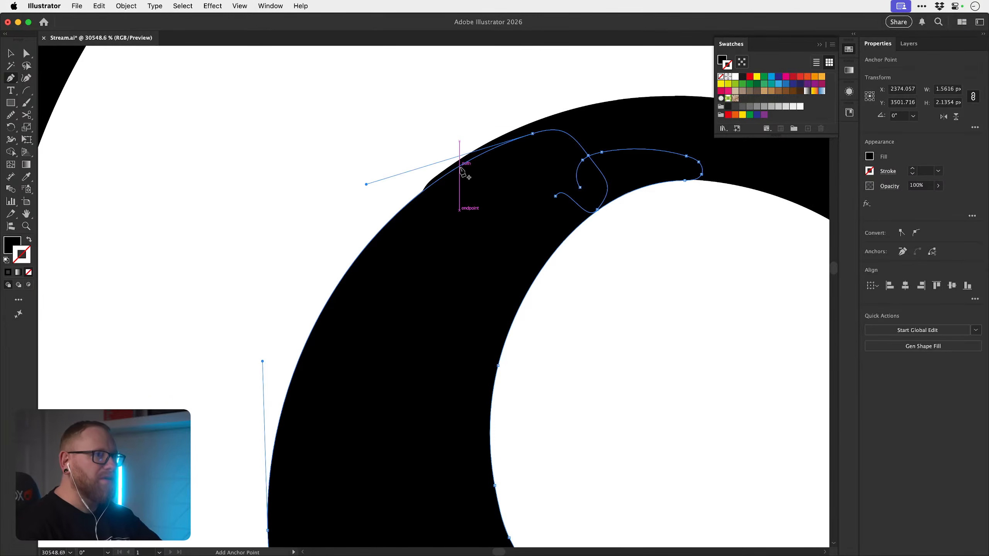
mouse_move(452, 168)
left_mouse_down()
mouse_move(436, 186)
mouse_move(461, 159)
left_mouse_up()
left_click(460, 139)
- Inspect the teardrop and spiral paths together, then check the terminal at a smaller size beside the other N variants
key("z")
left_click_drag(490, 220, 412, 229)
left_click_drag(474, 225, 401, 234)
key("v")
left_click(425, 224)
left_click(496, 224, "shift")
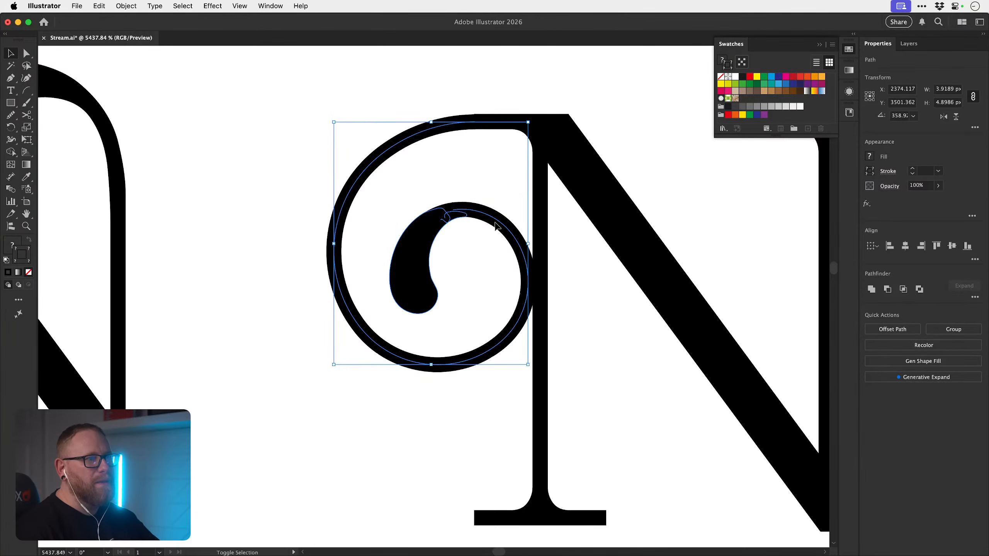
left_click(381, 100)
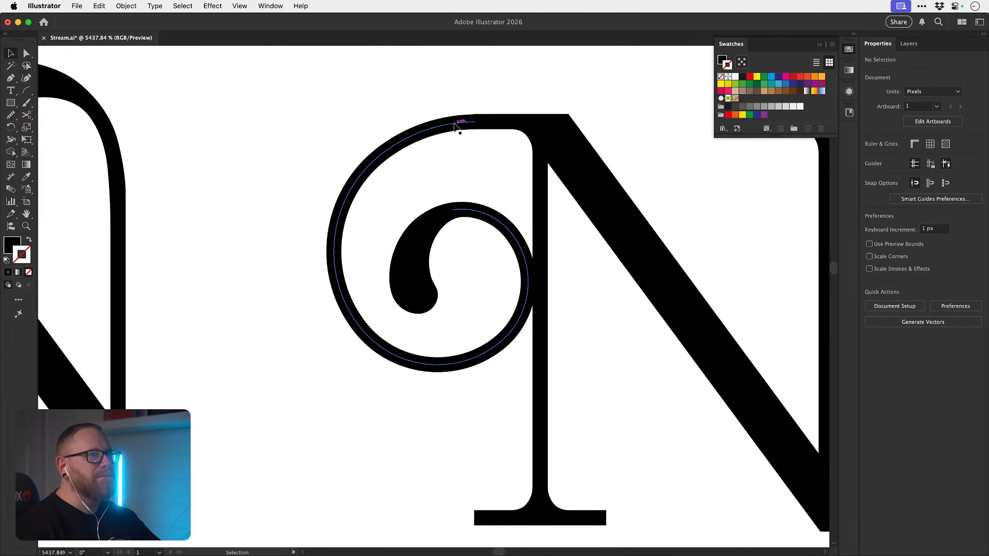
left_click(455, 126)
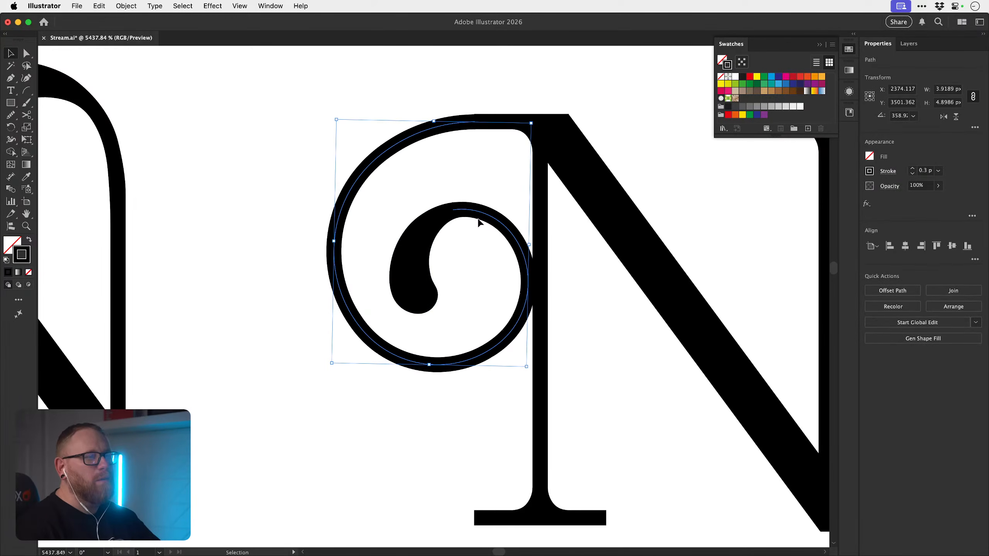
left_click(298, 254)
key("z")
left_click_drag(401, 279, 247, 239)
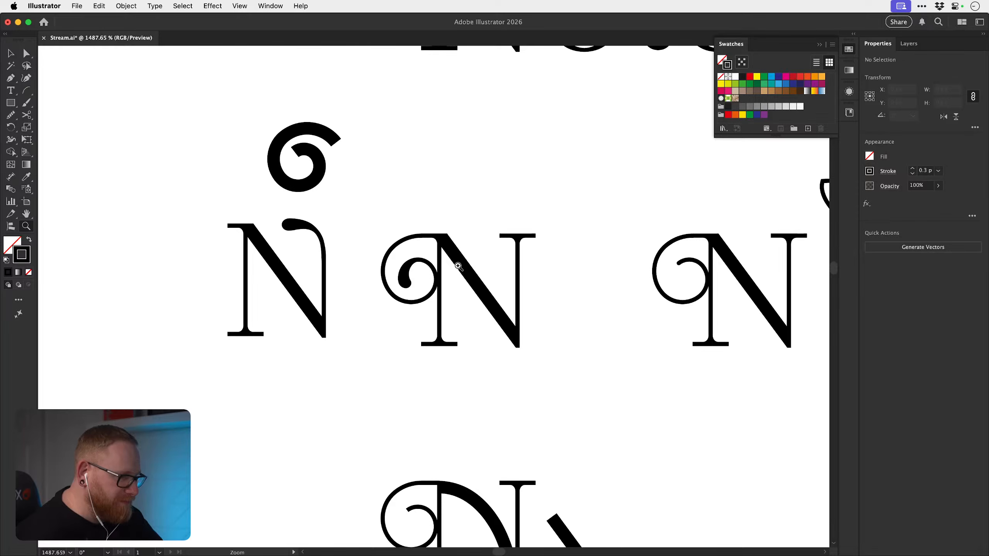
- Spread out the variants by moving the leftmost N and loose spiral further left, and the arced N with its diagonal bar down
key("v")
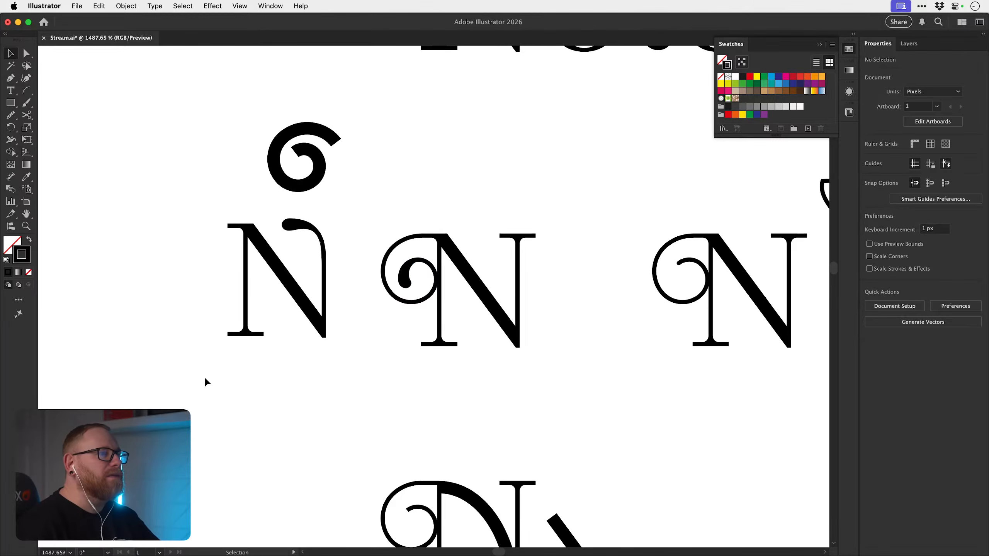
left_click_drag(203, 382, 328, 136)
left_click_drag(317, 181, 200, 226)
left_click_drag(508, 315, 363, 177)
left_click_drag(379, 364, 324, 152)
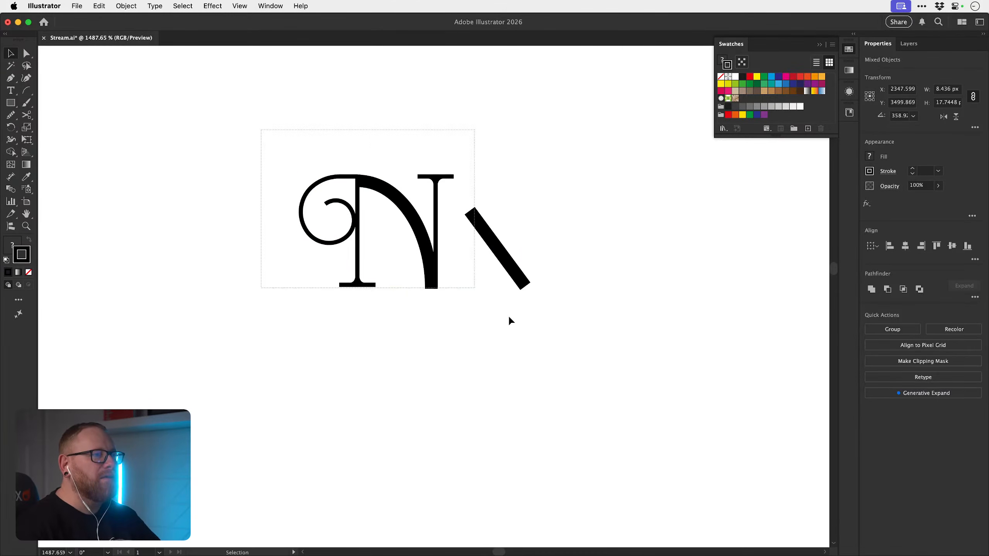
left_click_drag(509, 317, 516, 324)
left_click_drag(506, 253, 506, 443)
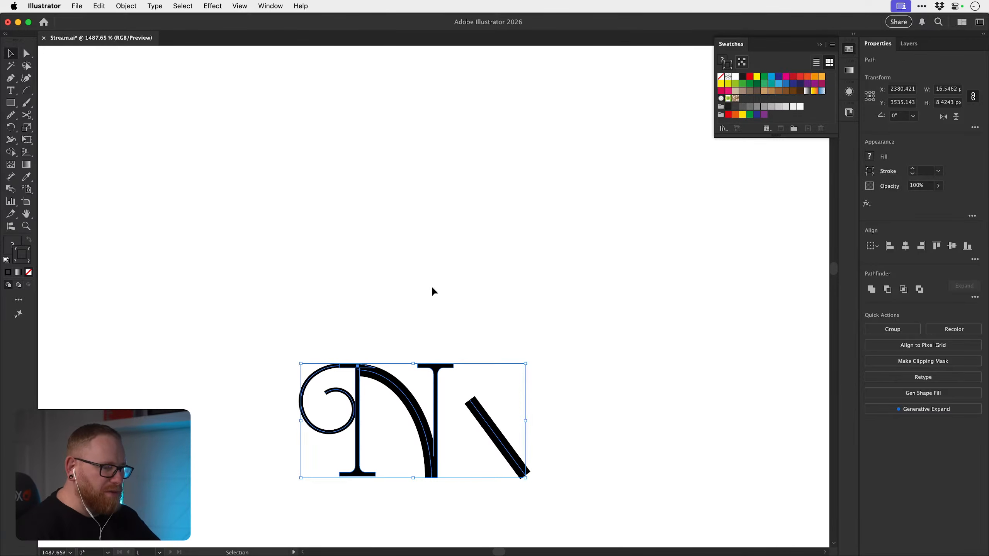
- Move the N with the plain spiral and its leaf further right, away from the teardrop N, and save the document
left_click_drag(424, 274, 428, 365)
left_click_drag(431, 306, 449, 421)
left_click_drag(437, 324, 439, 394)
left_click_drag(418, 338, 306, 385)
left_click_drag(411, 334, 286, 333)
left_click_drag(343, 414, 718, 249)
key("a")
scroll(384, 307, "left", 5)
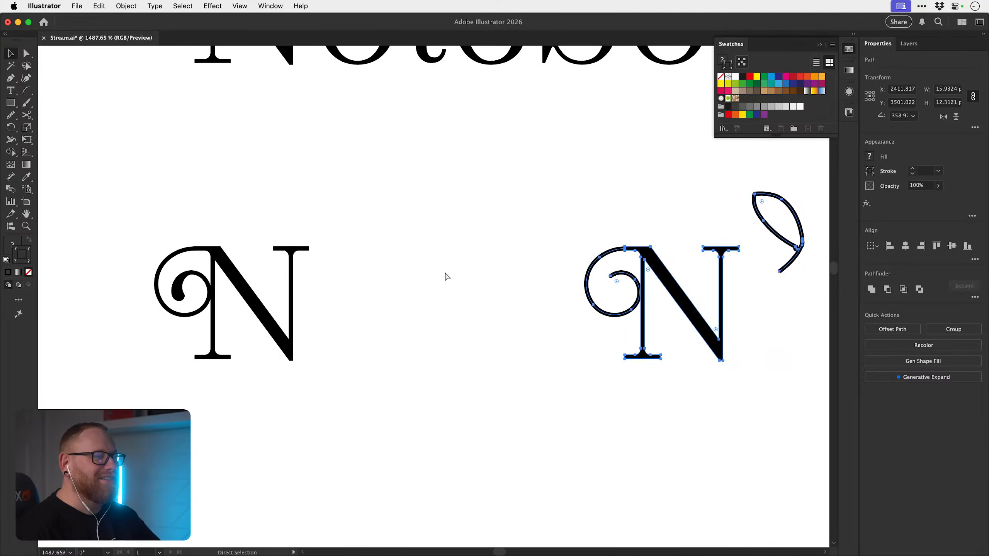
key("super+z")
left_click_drag(494, 289, 503, 290)
left_click_drag(631, 290, 631, 291)
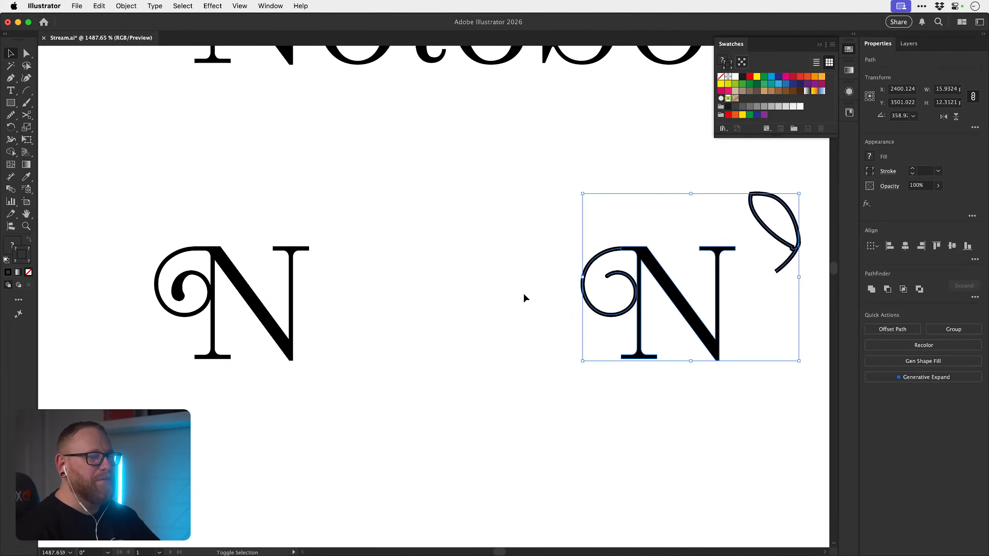
left_click_drag(415, 339, 545, 298)
key("super+s")
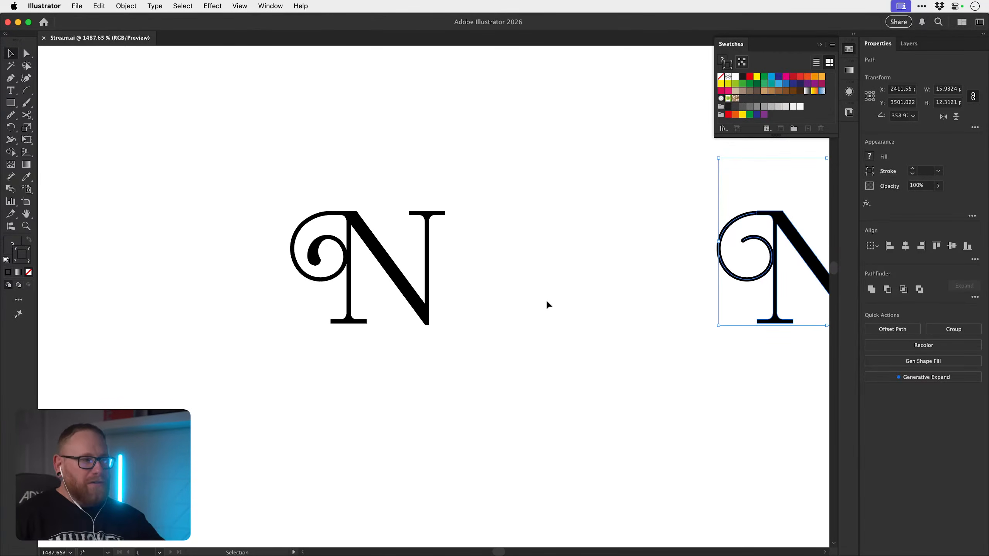
- Close the Swatches panel and clear the selection around the swirled N with the teardrop terminal
key("z")
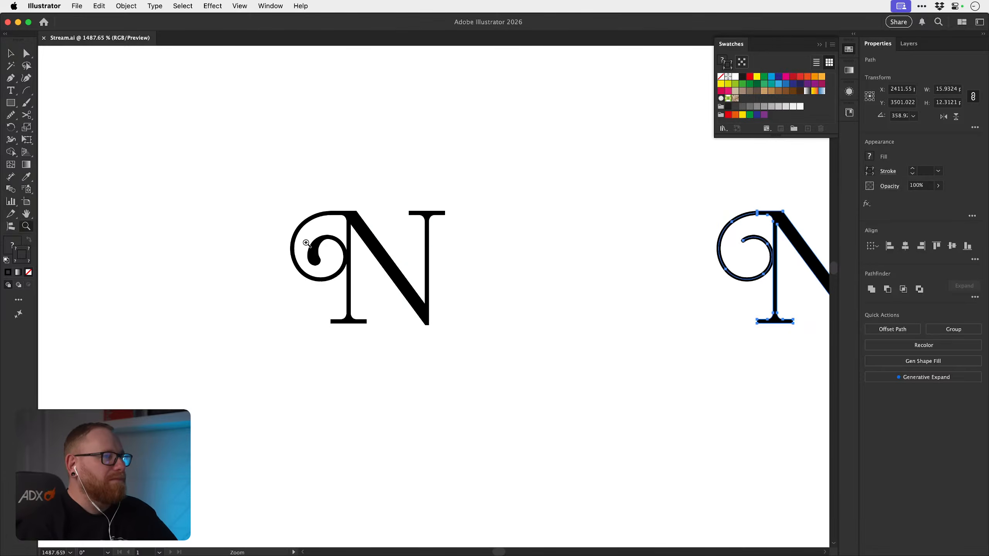
left_click_drag(303, 242, 346, 225)
key("v")
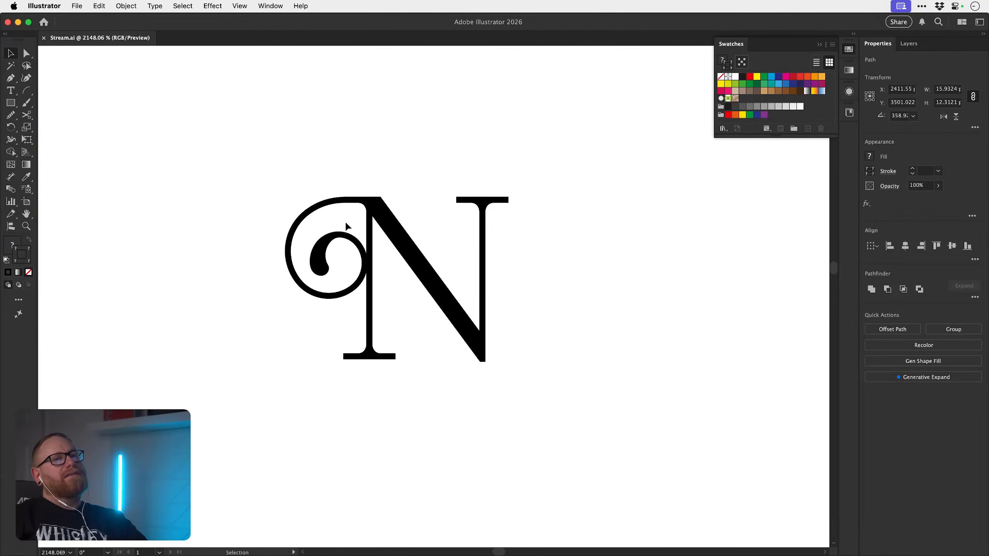
left_click(850, 51)
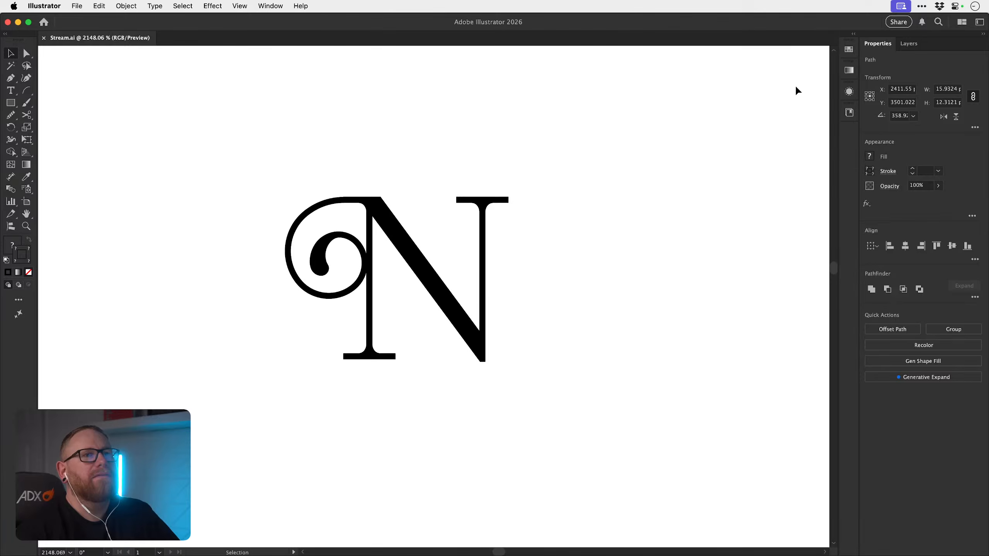
left_click(650, 286)
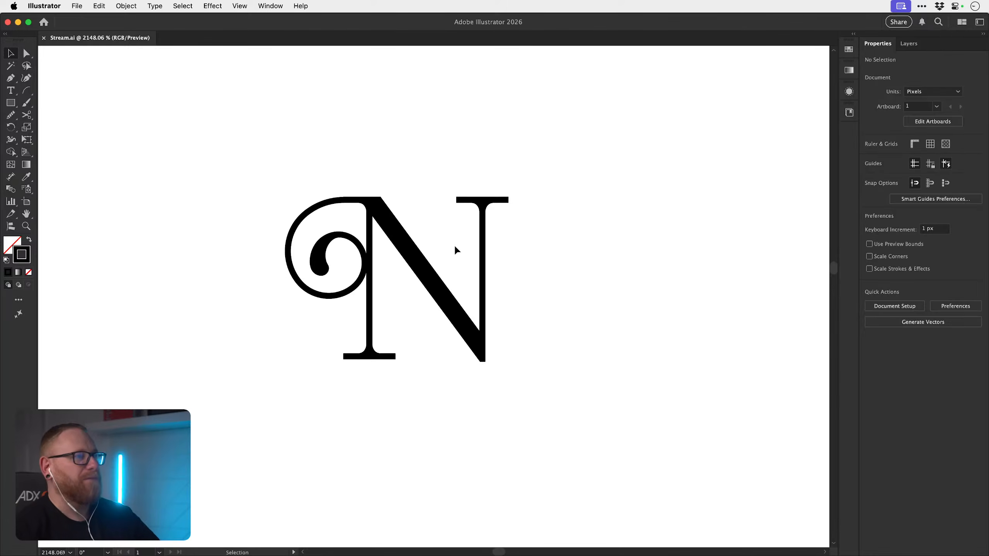
- Add centred point text reading "Eays" in 12 pt Bevas Regular in the blank area below the swirled N
scroll(444, 249, "up", 4)
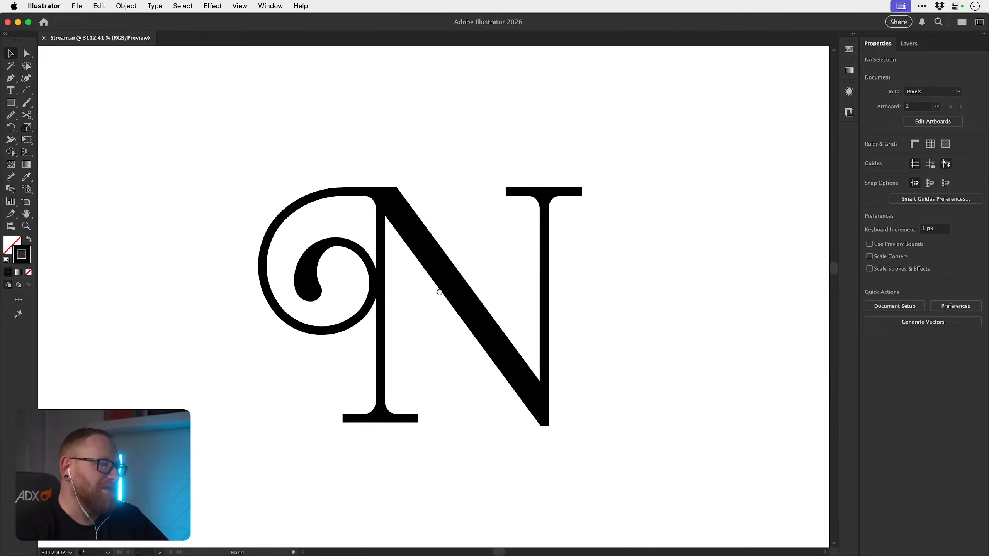
scroll(440, 292, "up", 1)
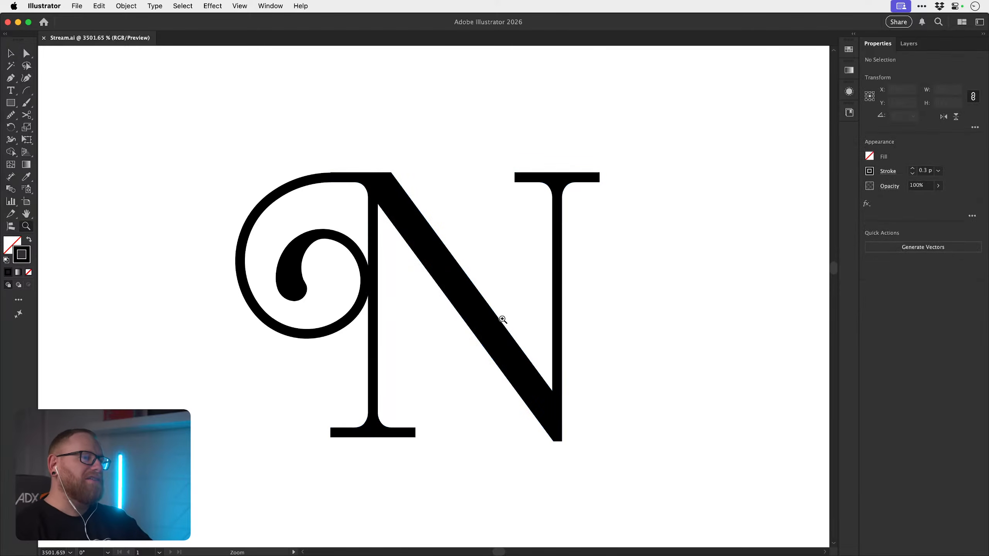
scroll(501, 320, "down", 5)
left_click_drag(471, 330, 436, 316)
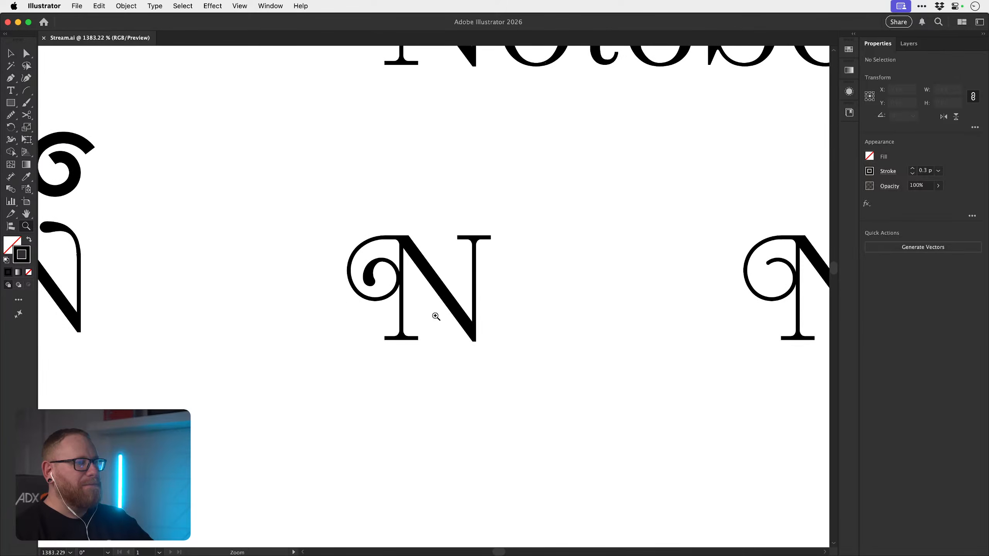
left_click_drag(450, 373, 455, 289)
key("t")
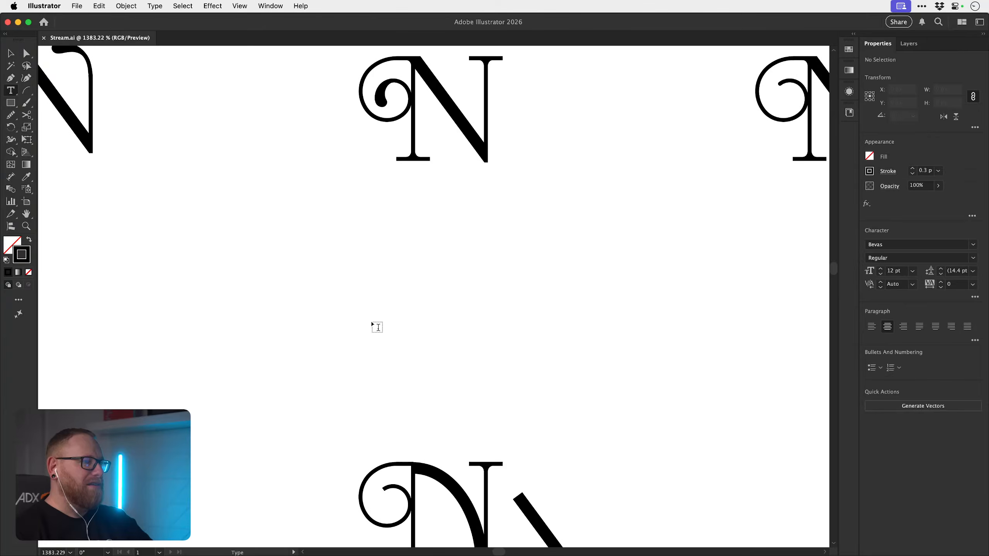
left_click(373, 324)
type("Eays")
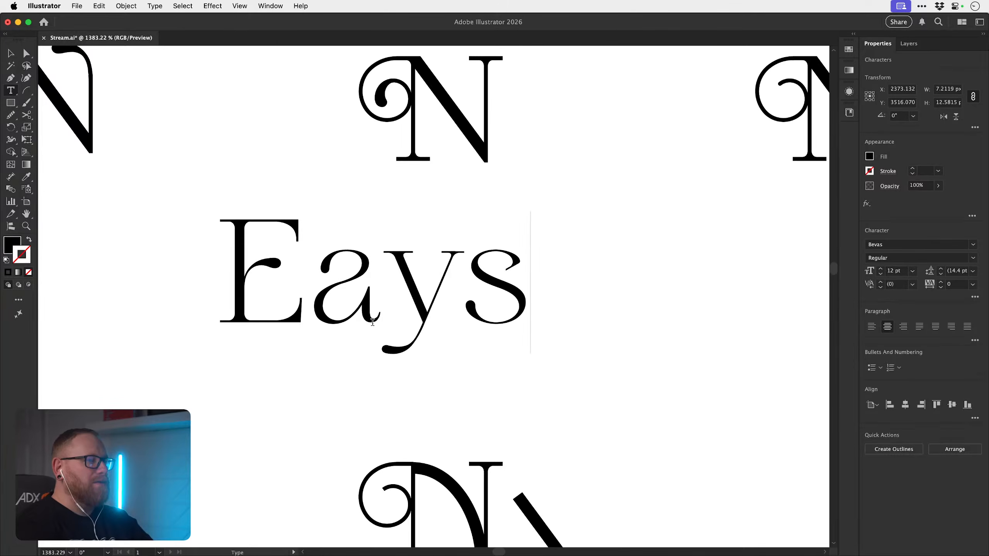
- Replace the trial text with "Fun" and scale it down to about 4.5 pt
key("super+a")
type("S")
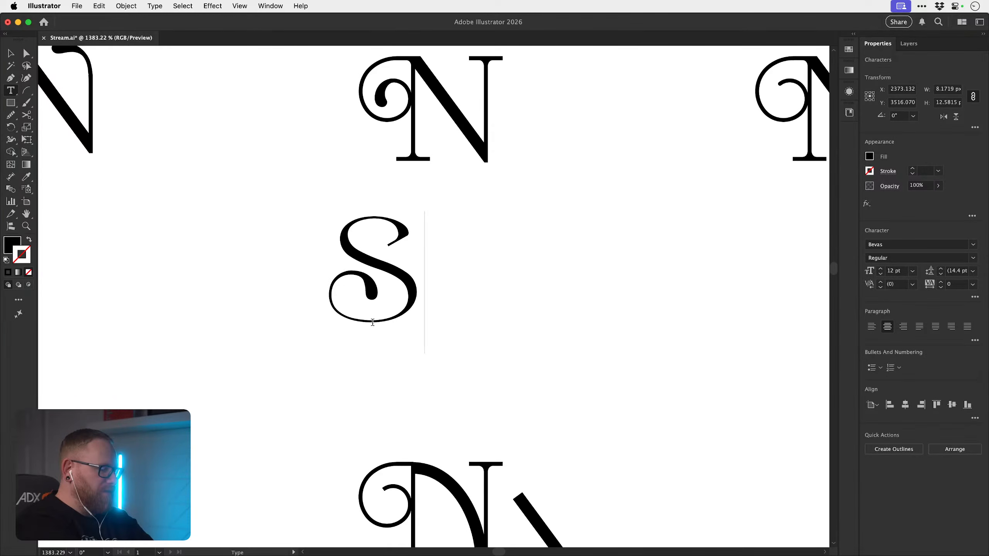
type("Fu")
key("BackSpace")
key("BackSpace")
key("BackSpace")
type("F")
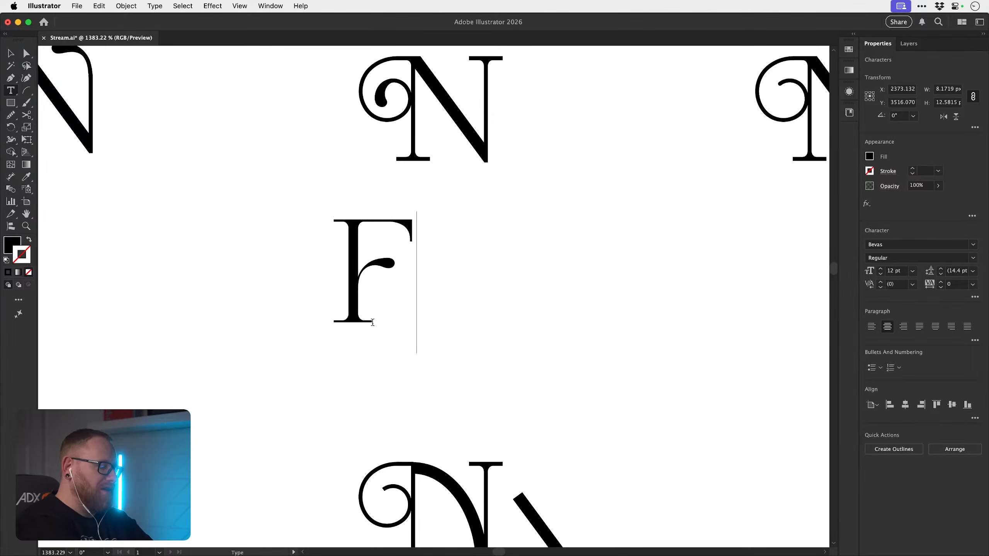
type("un")
key("Escape")
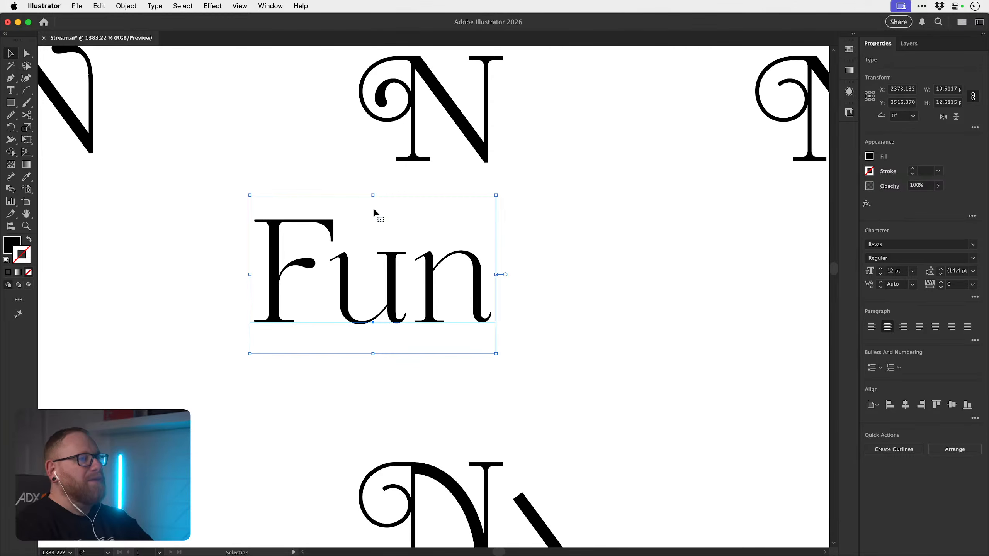
left_click_drag(491, 202, 426, 263)
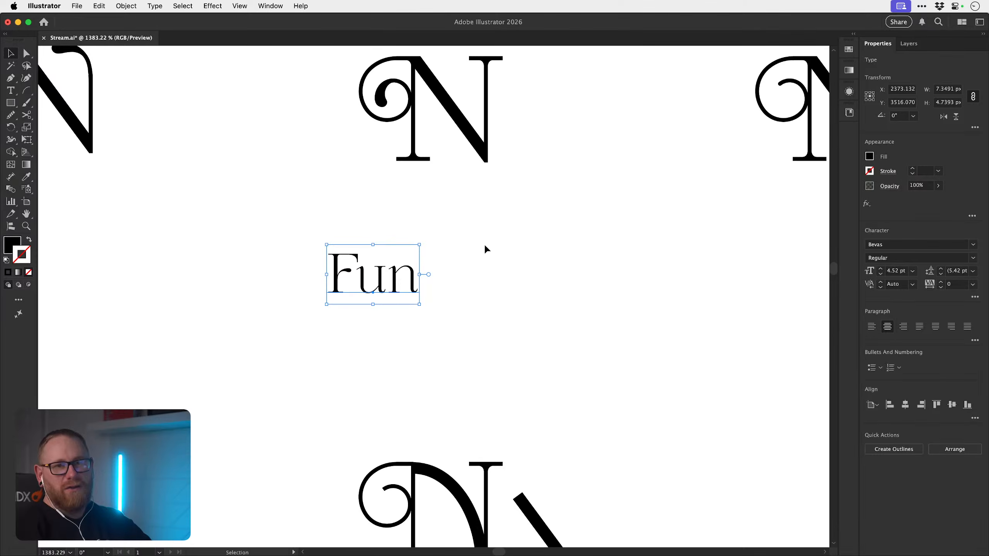
- Draw a smiley face of two eyes and a curved mouth beside the word with the Pencil tool, using the default fill and stroke
key("n")
left_click_drag(597, 246, 604, 289)
left_click_drag(653, 243, 655, 285)
left_click_drag(592, 342, 655, 323)
key("v")
left_click_drag(552, 262, 685, 372)
key("d")
left_click(705, 283)
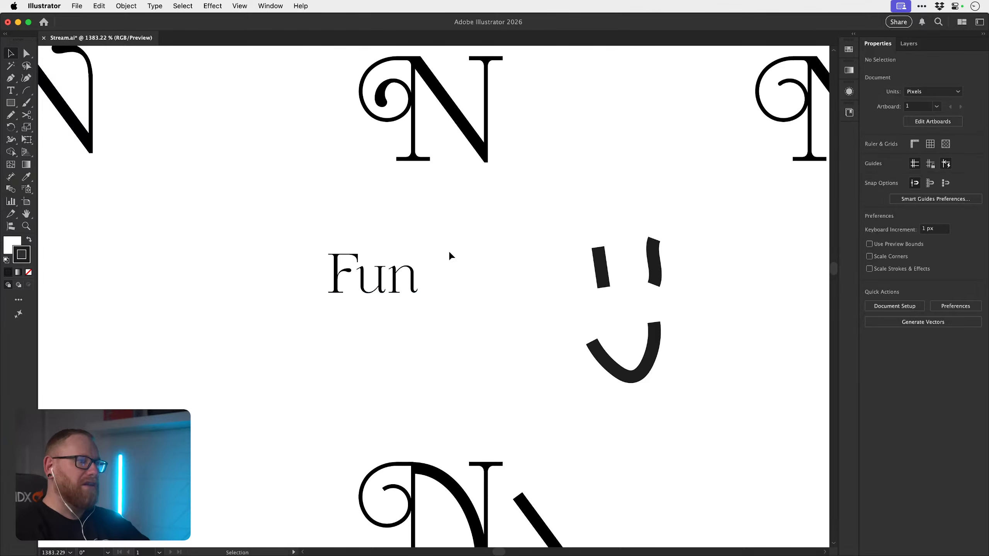
- Draw a freehand arrow with the Pencil tool, pointing from the smiley towards the word "Fun"
key("n")
mouse_move(546, 246)
left_mouse_down()
mouse_move(473, 230)
mouse_move(420, 248)
left_mouse_up()
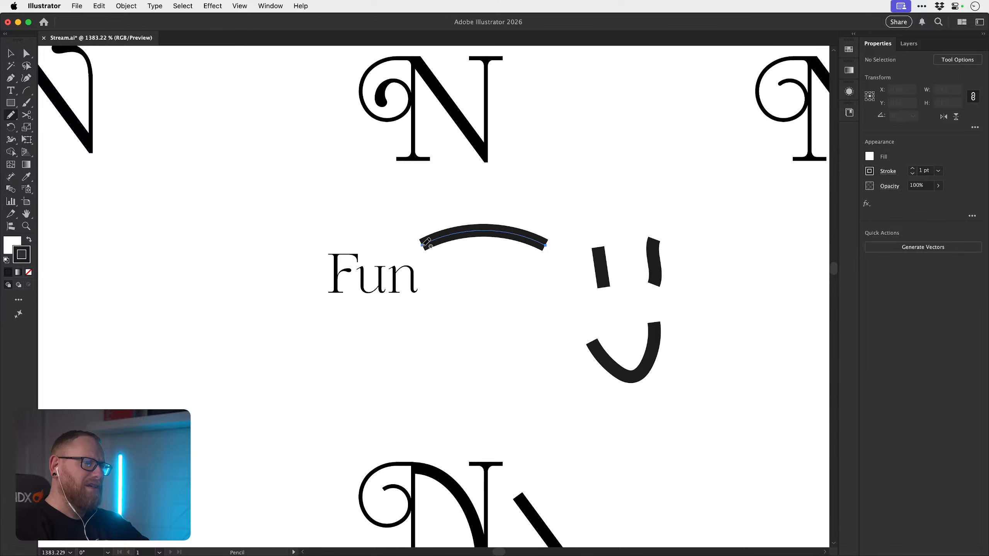
mouse_move(450, 209)
left_mouse_down()
mouse_move(421, 247)
mouse_move(461, 268)
left_mouse_up()
key("v")
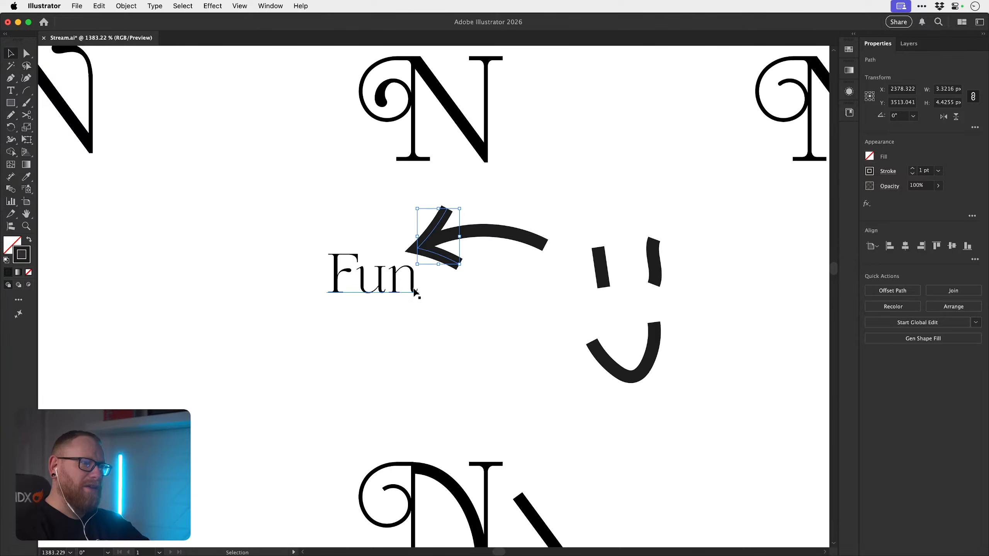
- Delete the word "Fun" together with the arrow and the smiley face
mouse_move(309, 356)
left_mouse_down()
mouse_move(644, 247)
mouse_move(667, 200)
left_mouse_up()
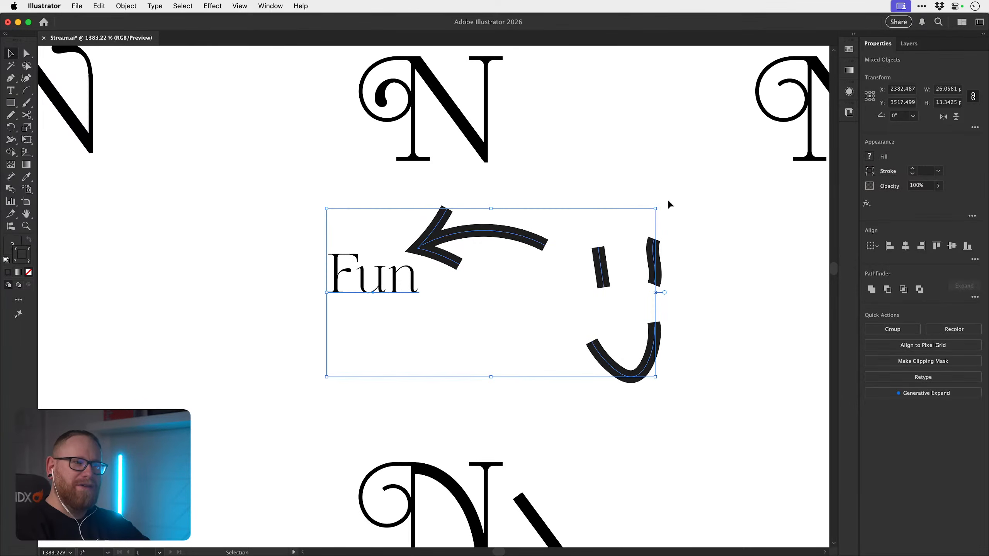
key("Delete")
left_click_drag(508, 276, 483, 406)
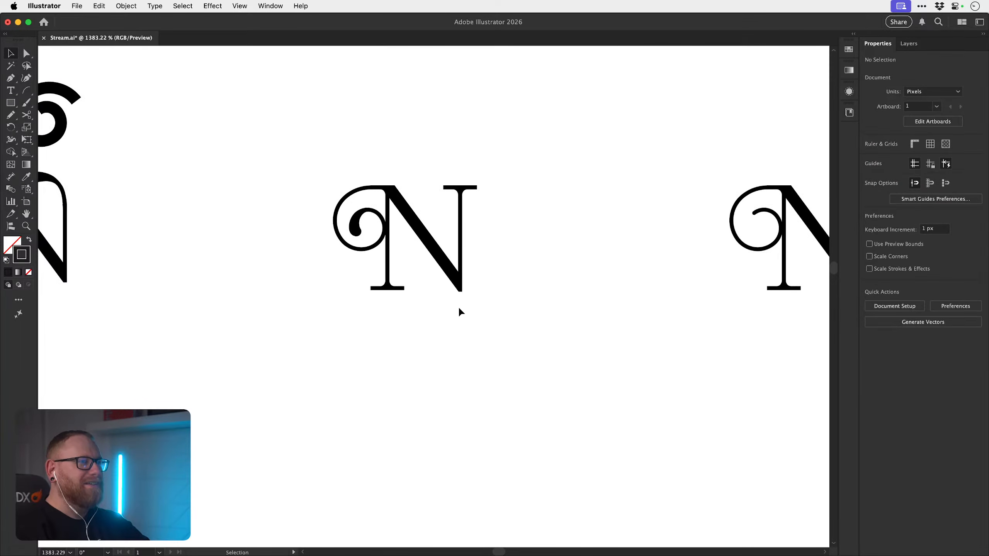
- Enlarge the N's swirl and teardrop terminal together to about 4.59 × 5.73 px and shift them so the swirl meets the top serif and overlaps the stem
left_click_drag(383, 221, 484, 243, "super")
left_click_drag(448, 281, 450, 319)
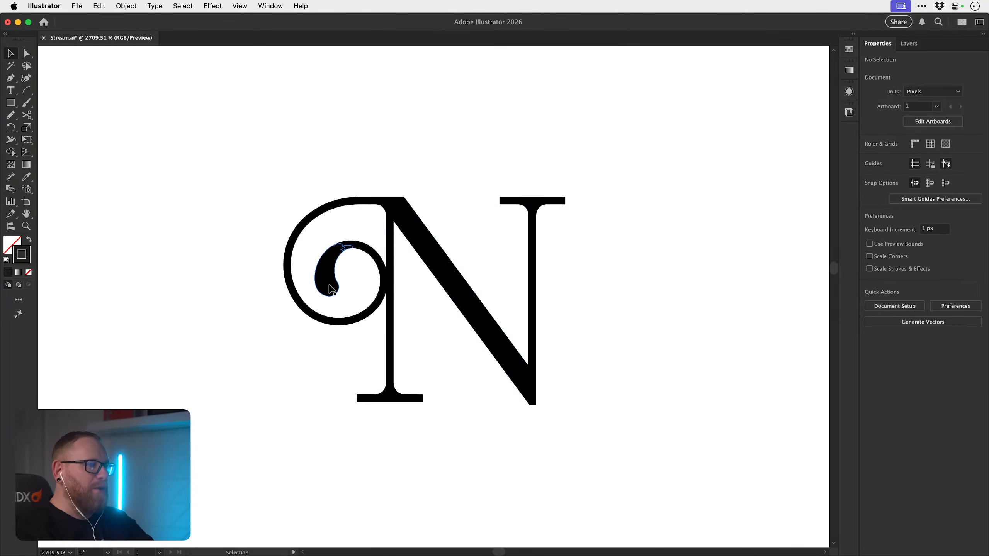
left_click(362, 248)
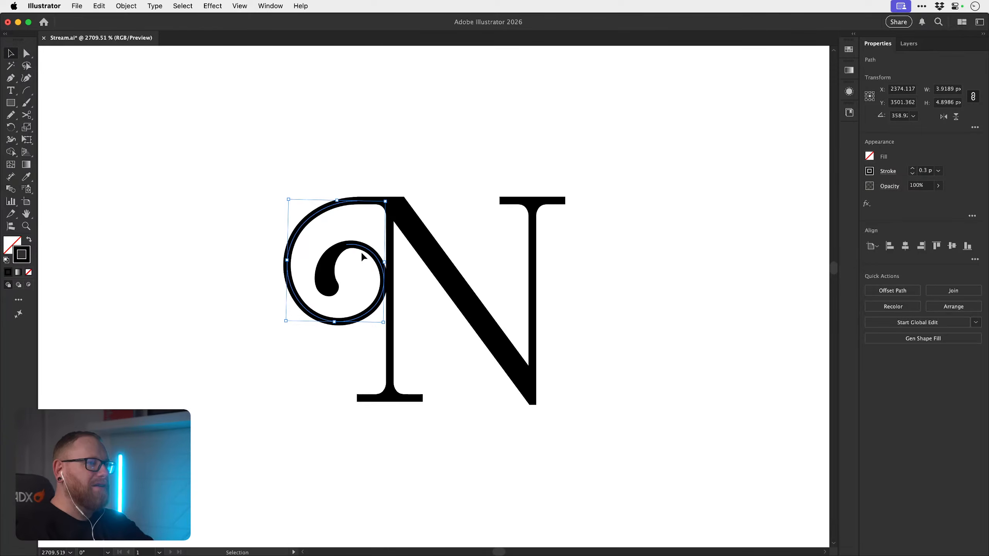
left_click(389, 269, "shift")
scroll(375, 260, "up", 3)
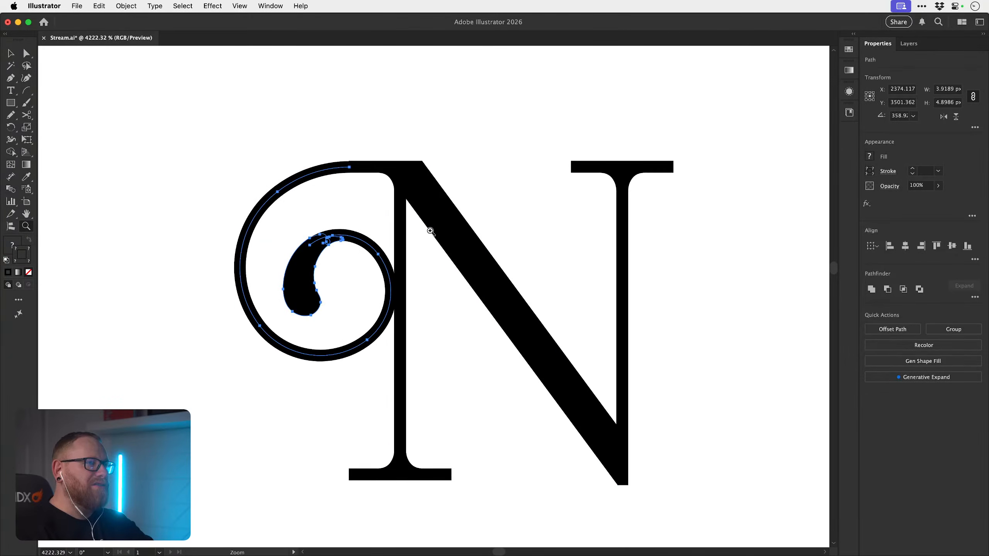
left_click_drag(388, 275, 389, 273)
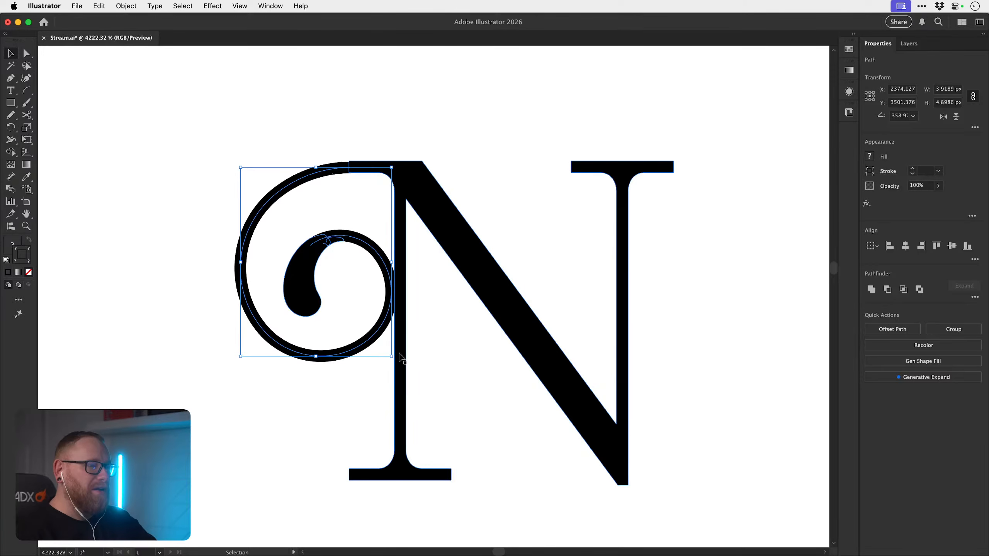
left_click_drag(391, 356, 425, 391)
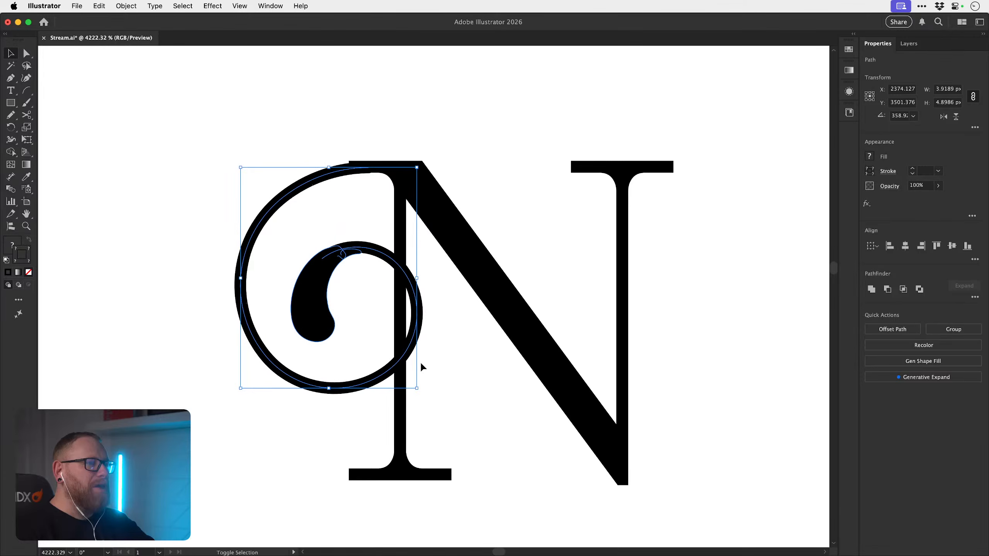
left_click_drag(367, 252, 357, 251)
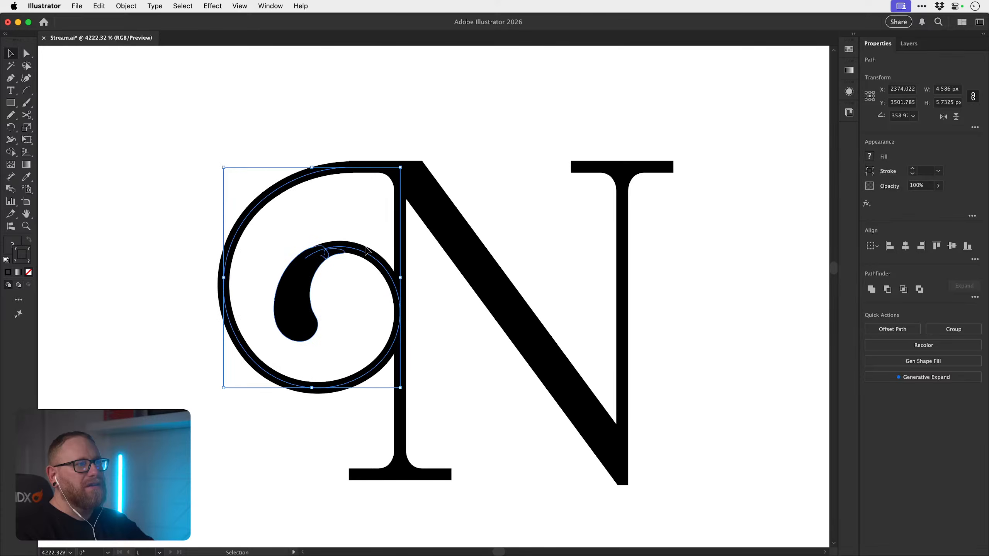
left_click(429, 368)
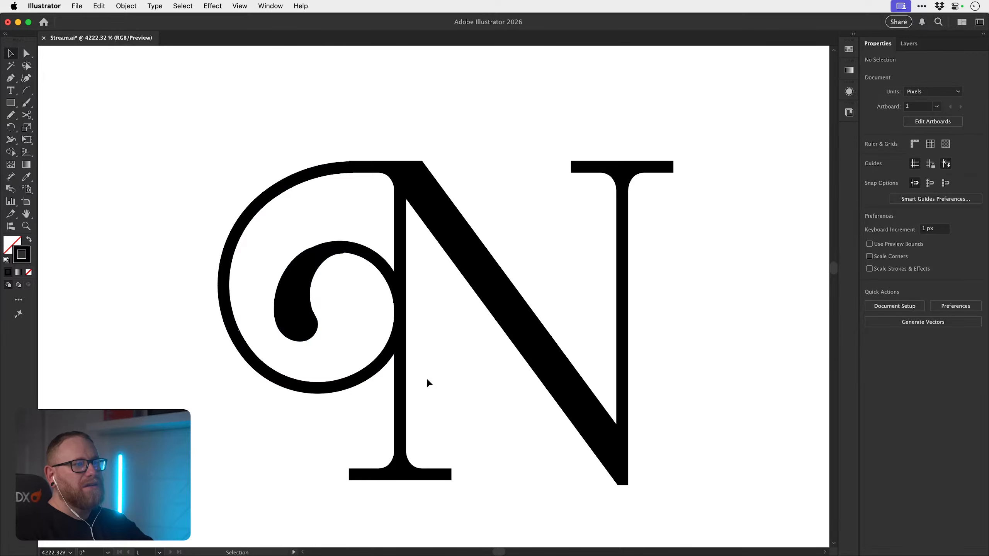
- Examine the enlarged swirl and its teardrop terminal up close and against the whole N
key("a")
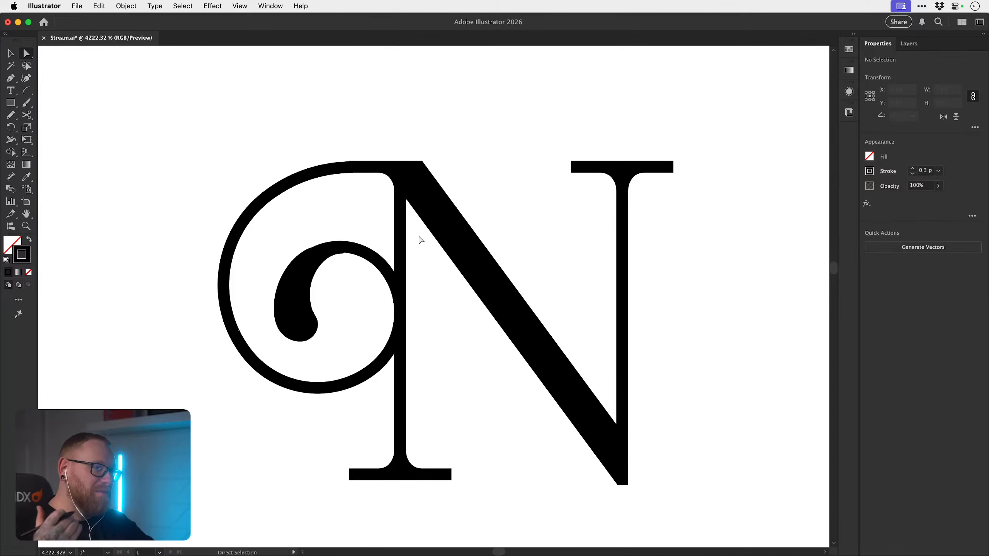
key("z")
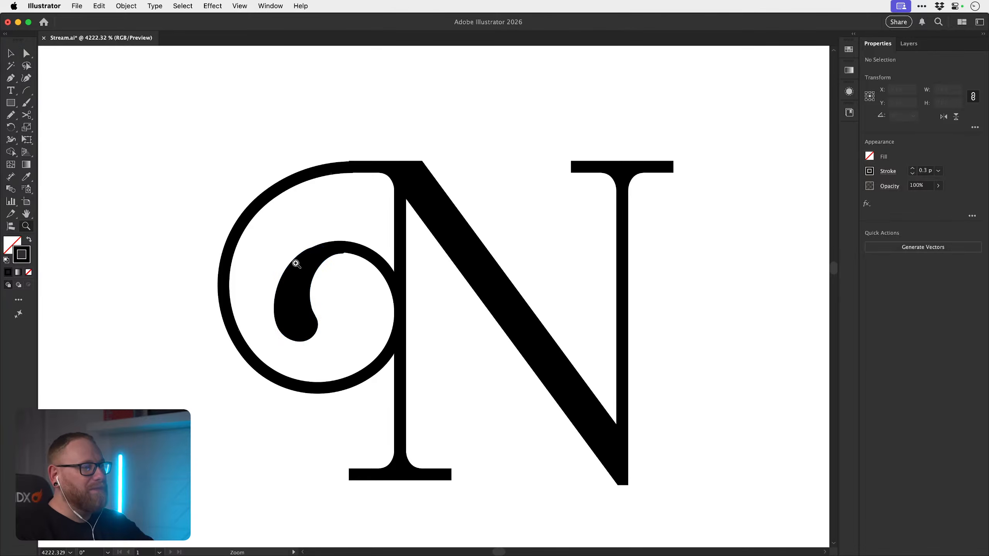
left_click_drag(293, 263, 316, 264)
key("v")
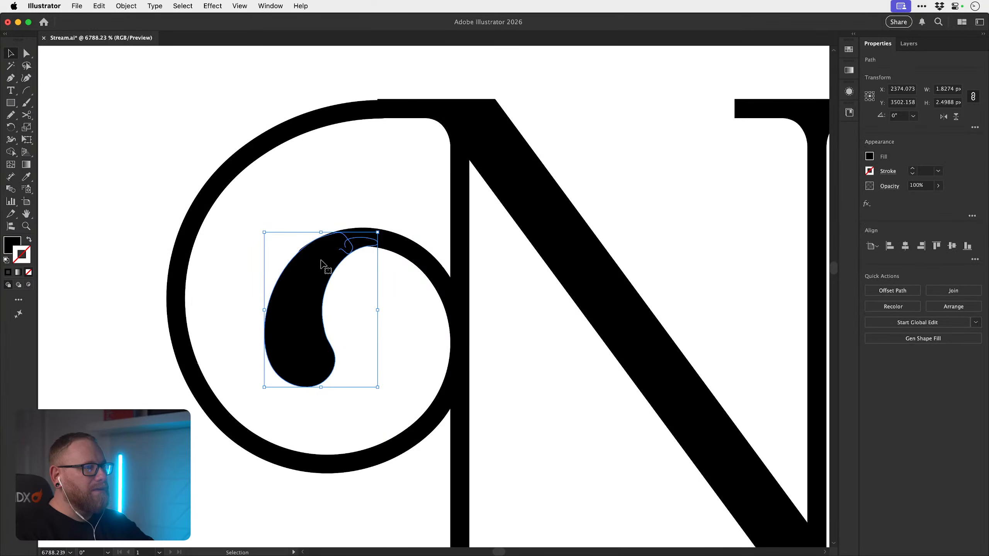
left_click(151, 301)
key("space")
left_click_drag(327, 308, 324, 252)
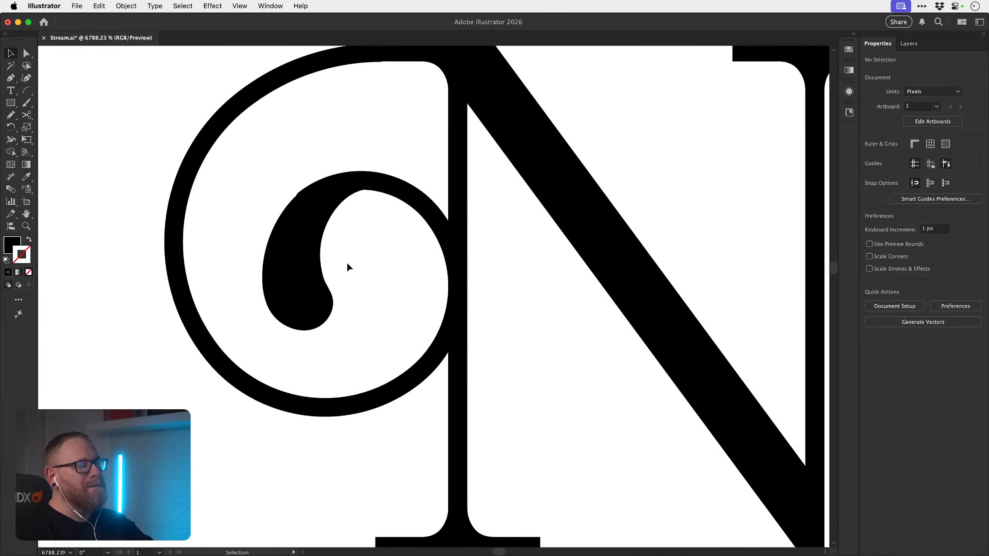
key("z")
left_click_drag(385, 297, 326, 264)
key("v")
key("space")
left_click_drag(385, 309, 344, 323)
key("space")
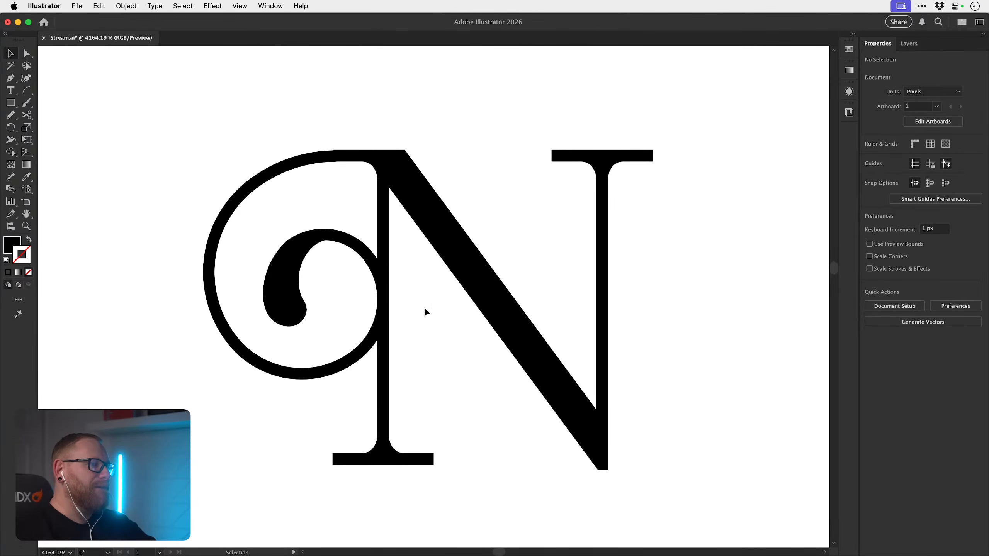
- Draw a rectangle over the upper part of the N's thin left stem and fill it with the white background colour
left_click(384, 348)
left_click(11, 103)
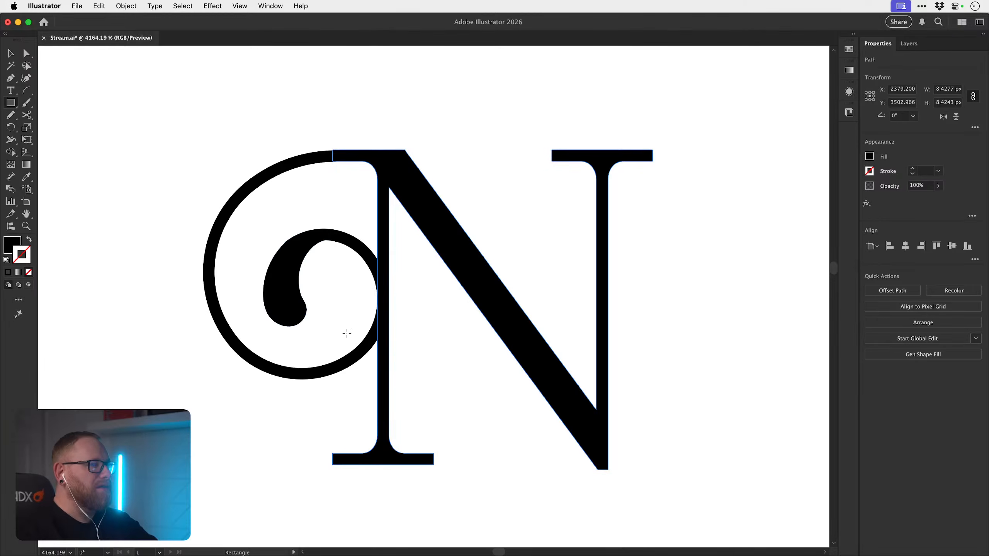
mouse_move(364, 366)
left_mouse_down()
mouse_move(400, 276)
mouse_move(404, 208)
left_mouse_up()
key("i")
left_click(414, 317)
- Reshape the white rectangle's upper corners so its slanted top edge follows the underside of the N's diagonal up to the serif's curve
key("a")
left_click(404, 276)
left_click_drag(362, 275, 547, 175)
key("z")
key("a")
left_click_drag(369, 180, 378, 182)
key("v")
left_click(556, 110)
left_click(429, 288)
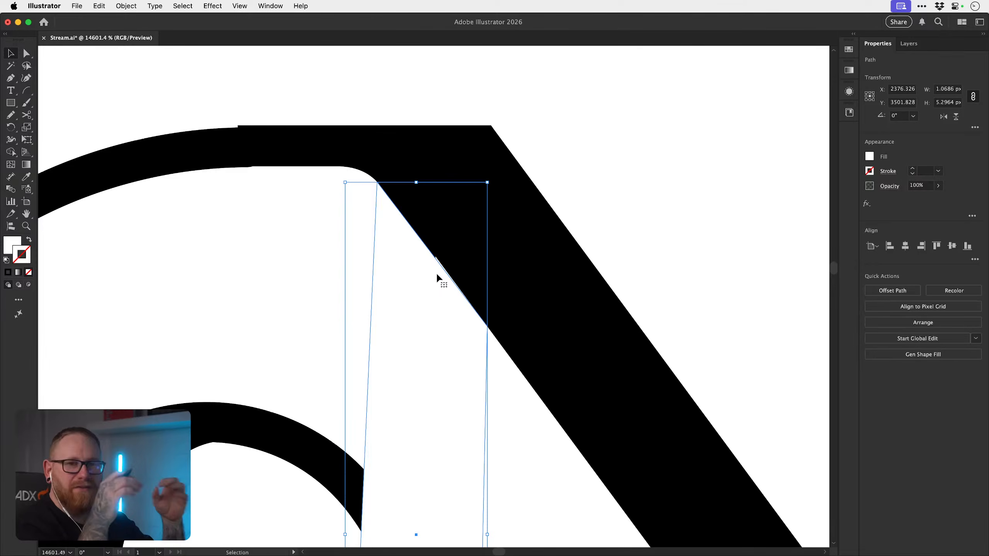
key("a")
key("super+minus")
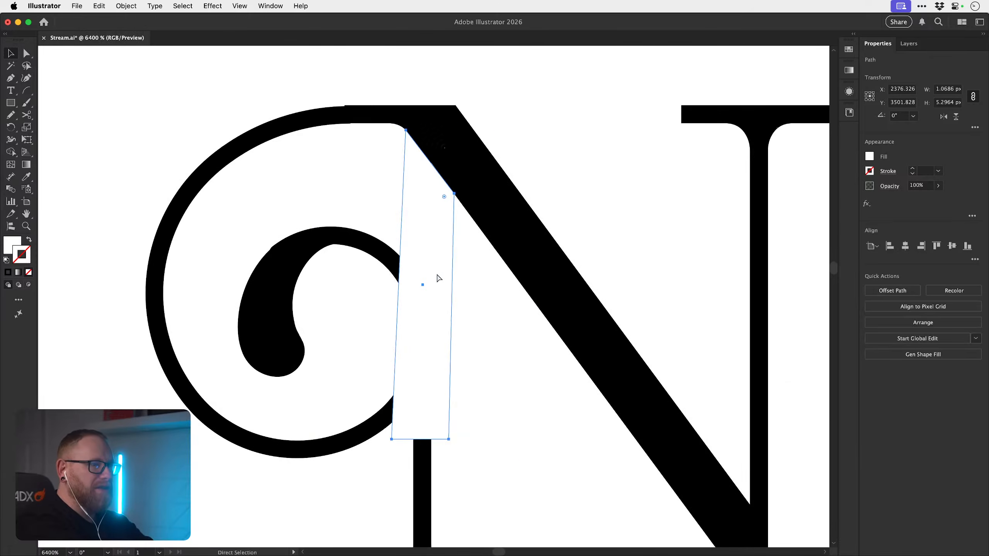
key("v")
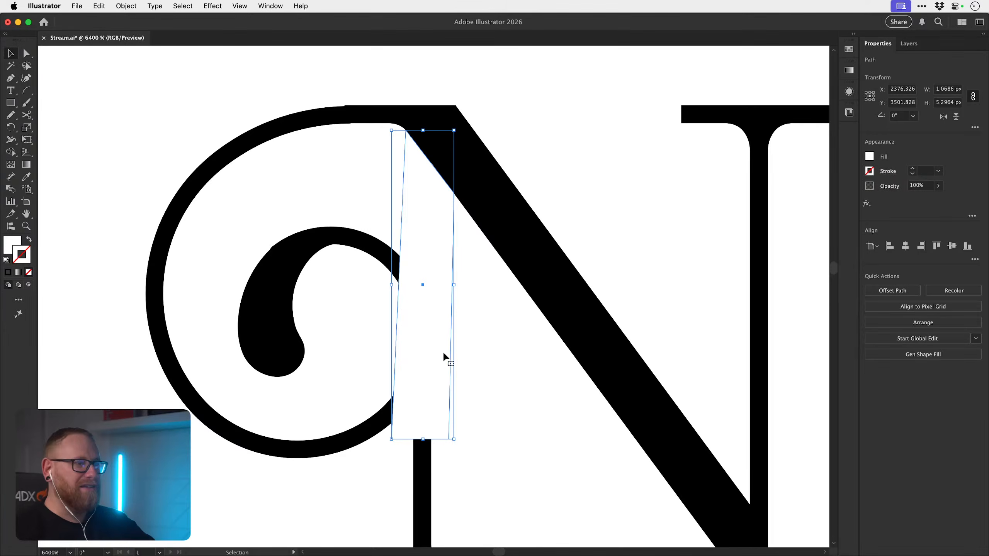
key("a")
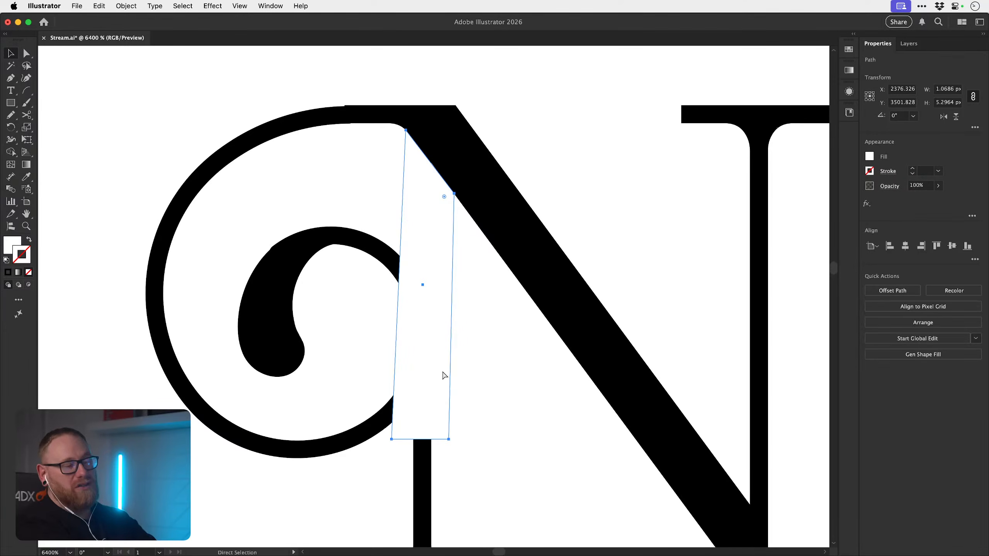
- Send the white shape behind the swirl and slant its bottom edge so the left stem is cut diagonally alongside the swirl's curve
key("super+bracketleft")
key("v")
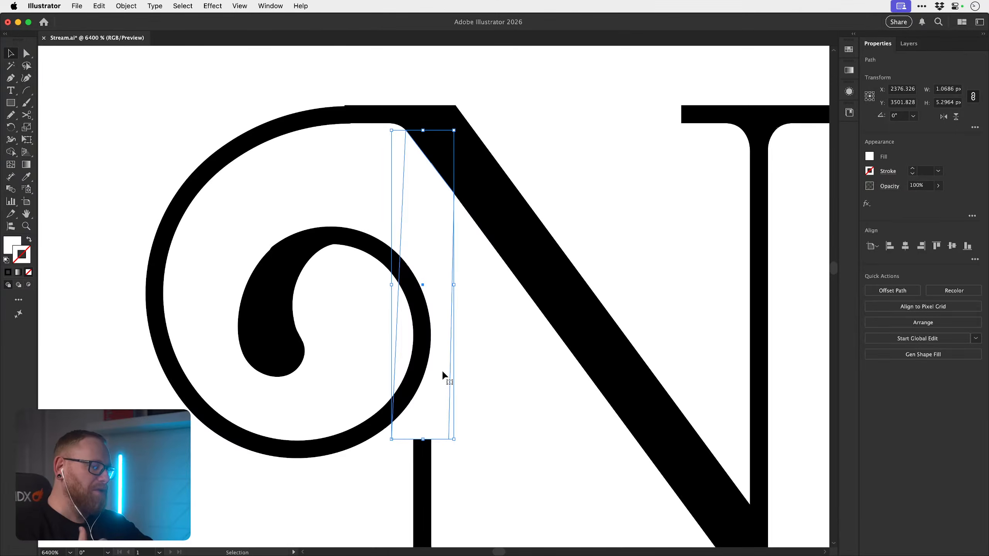
key("a")
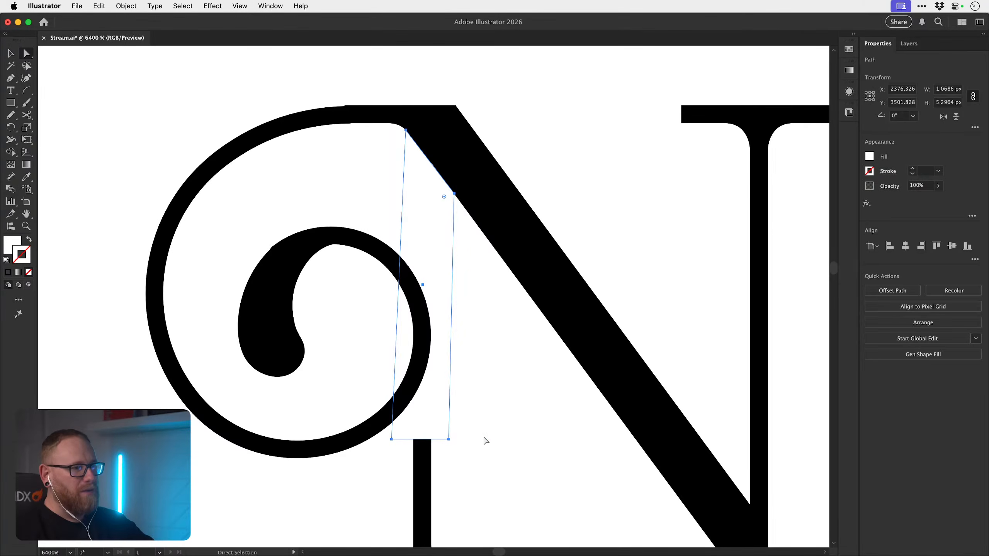
left_click(481, 439)
left_click_drag(449, 440, 449, 394)
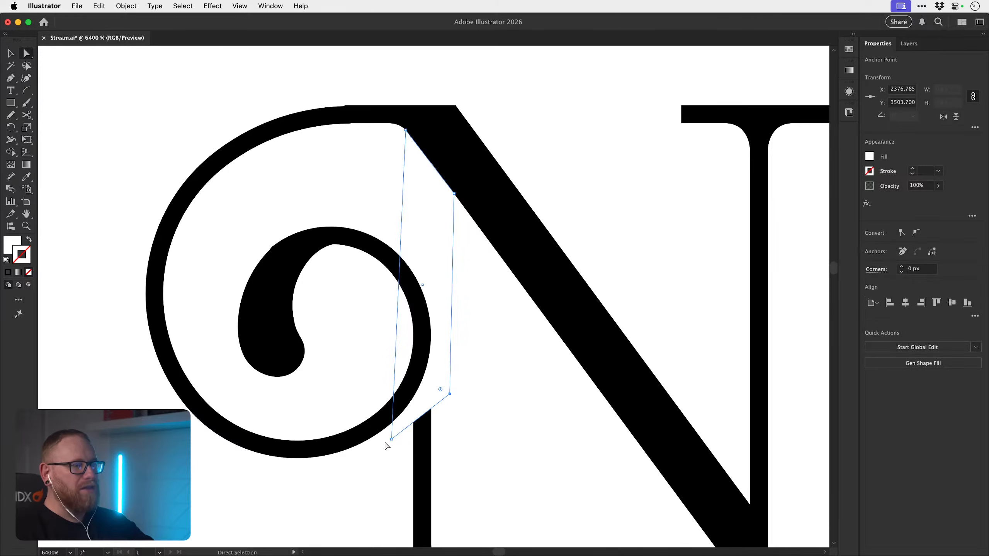
left_click_drag(391, 439, 393, 458)
left_click_drag(451, 395, 451, 383)
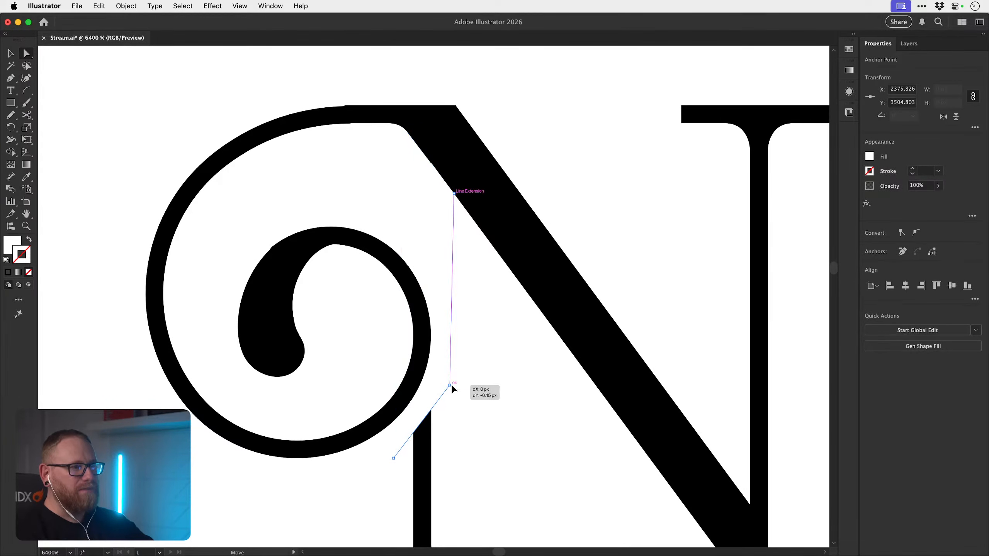
key("v")
left_click(469, 396)
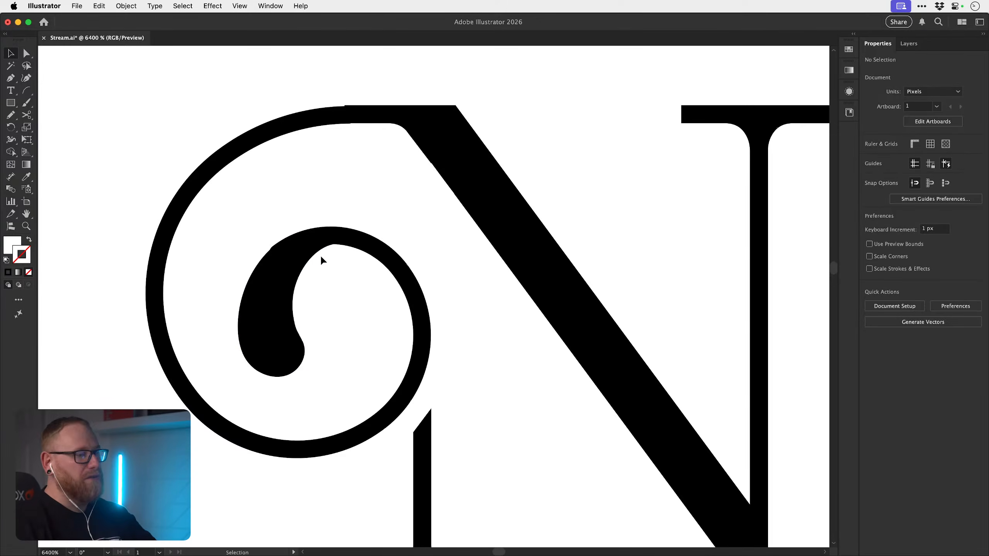
- Shrink the N's swirl and teardrop terminal together to about 3.24 × 4.05 px, keeping the swirl's end joined to the top serif
key("z")
left_click_drag(475, 407, 331, 374)
left_click_drag(434, 404, 408, 379)
key("v")
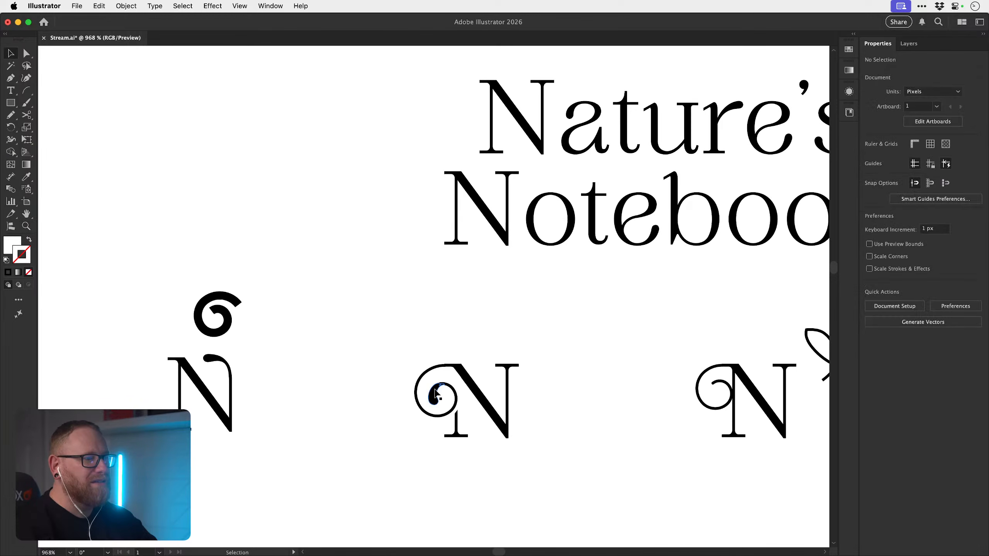
left_click(443, 404)
scroll(427, 409, "up", 5)
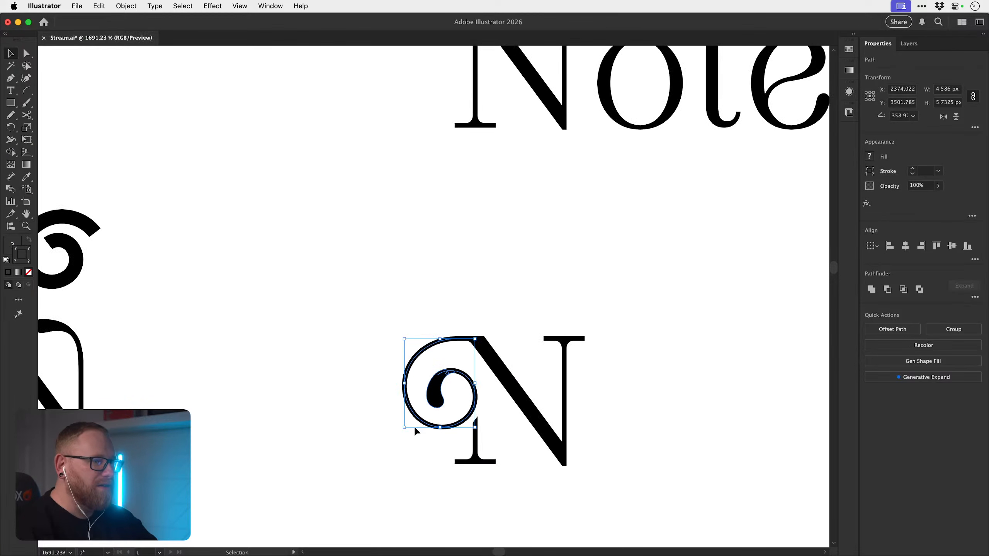
left_click_drag(404, 427, 426, 378)
scroll(643, 338, "up", 8)
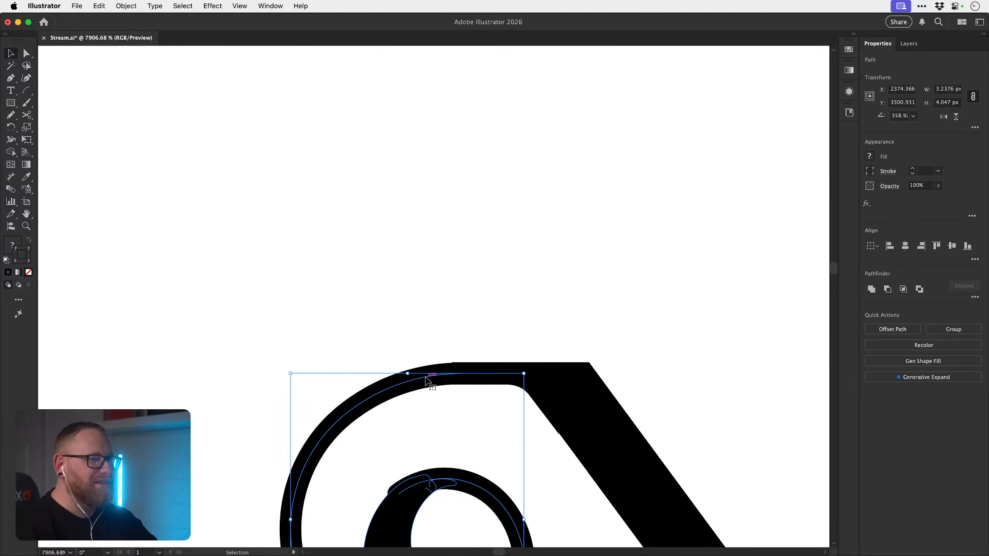
scroll(420, 371, "down", 5)
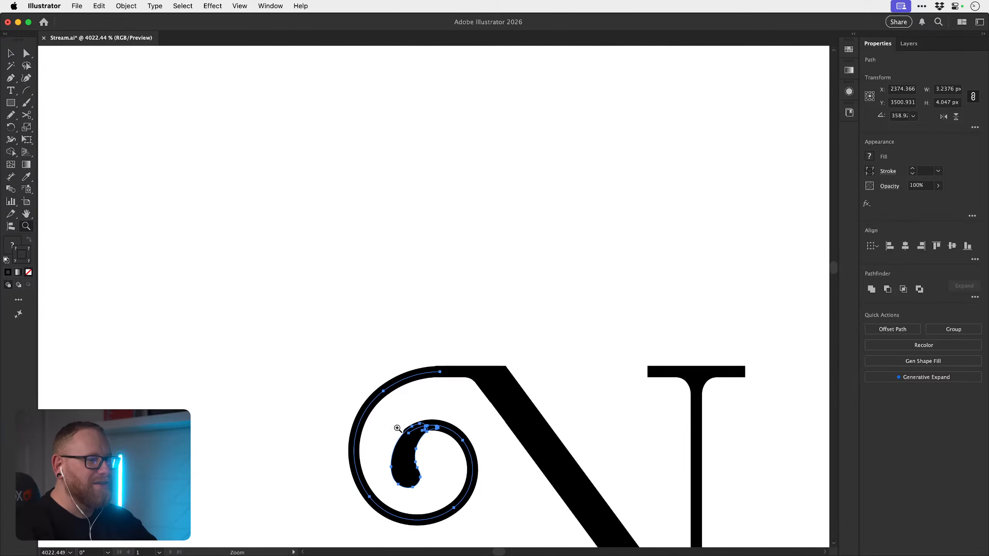
- Nudge the teardrop terminal slightly so it lines up with the inner end of the swirl's line
left_click(380, 352)
scroll(429, 440, "up", 6)
left_click_drag(413, 463, 415, 464)
scroll(387, 380, "down", 5)
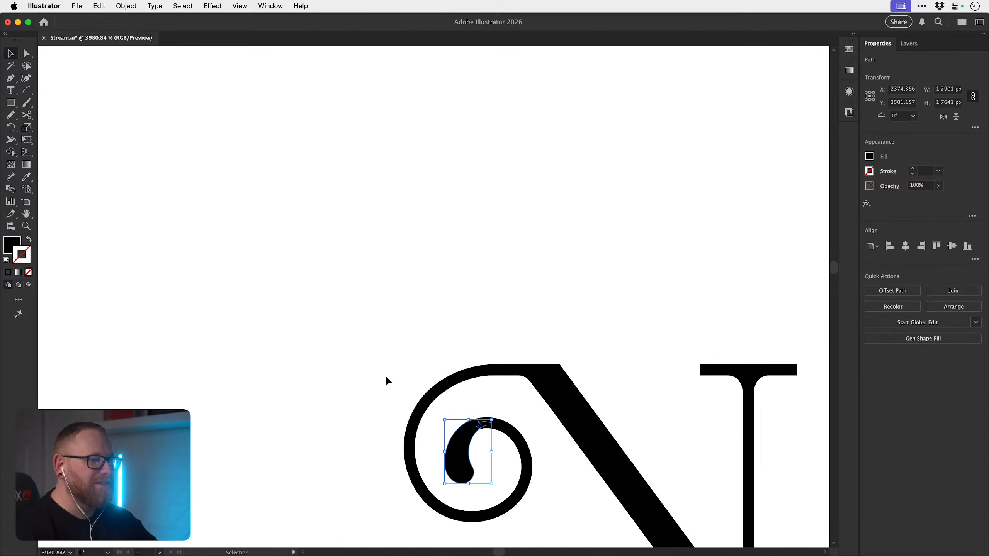
left_click(468, 318)
- Raise the white shape's slanted bottom edge so the left stem extends up to just beside the smaller swirl
scroll(469, 351, "down", 5)
scroll(469, 351, "right", 2)
key("a")
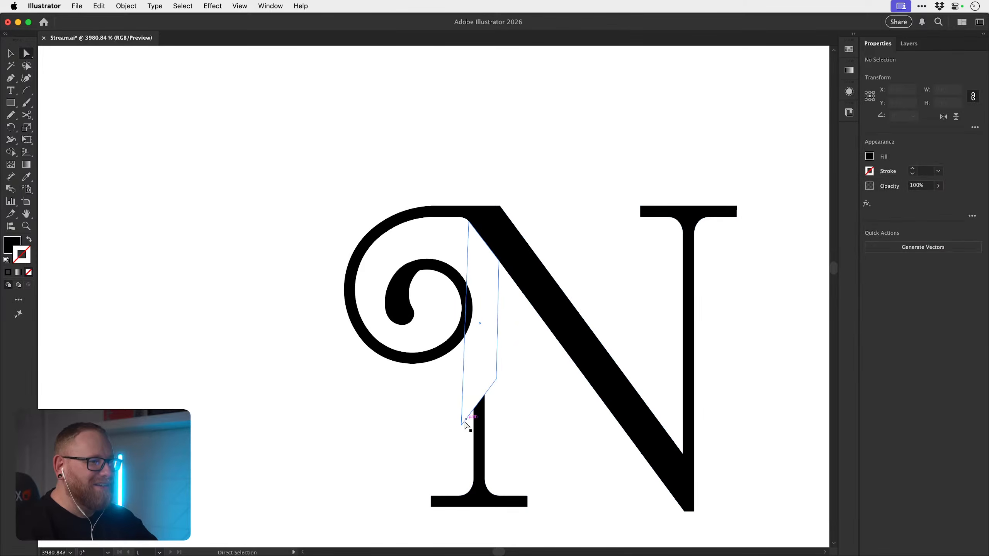
left_click_drag(466, 425, 497, 311)
key("v")
left_click(558, 248)
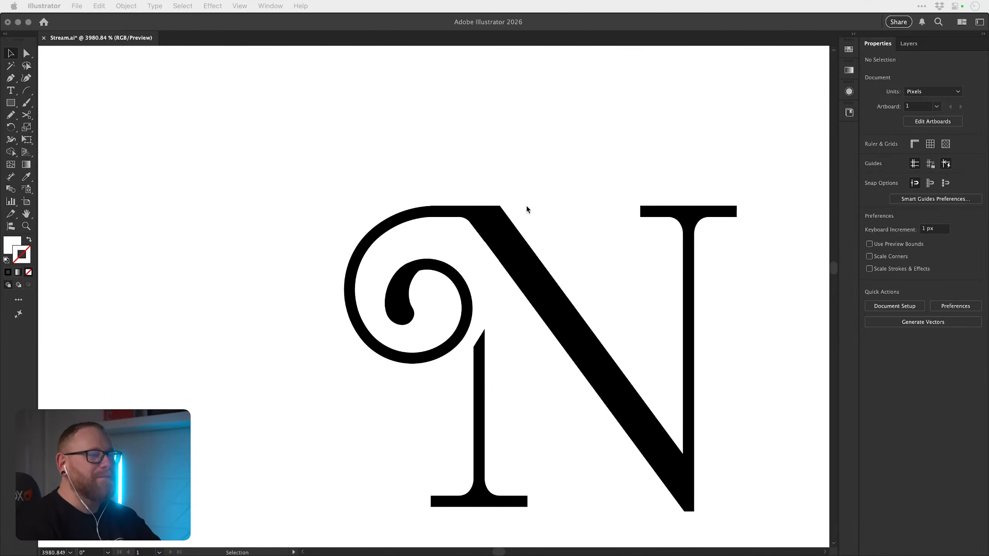
left_click(515, 172)
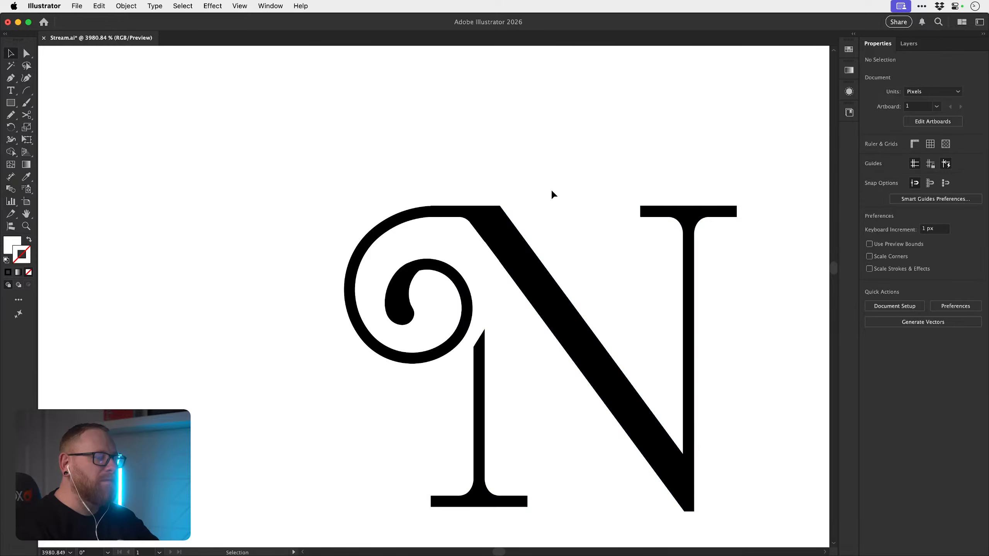
- Compare the modified swirl N with the other N studies and the two-line "Nature's Notebook" wordmark above them
key("z")
left_click_drag(527, 340, 381, 274)
key("v")
scroll(380, 274, "right", 10)
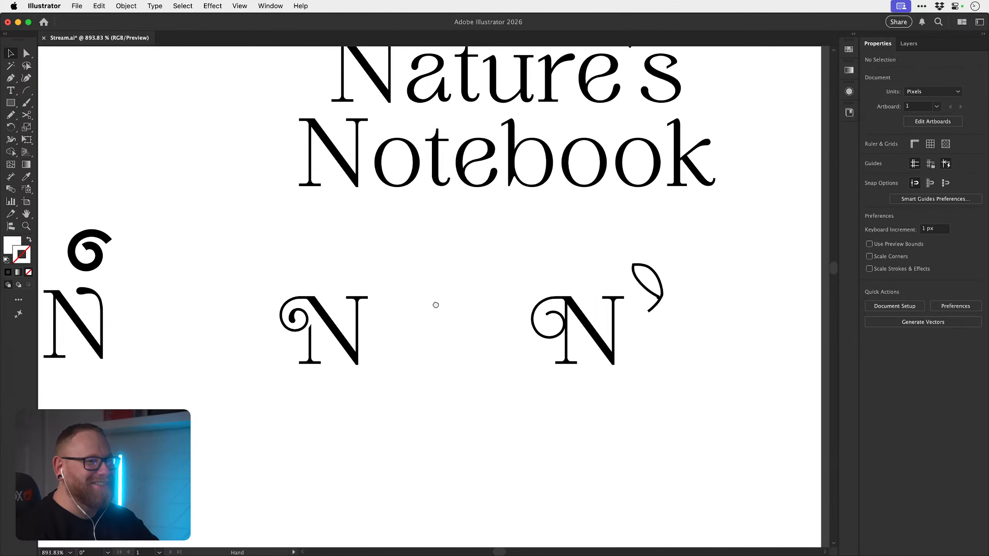
scroll(439, 341, "up", 2)
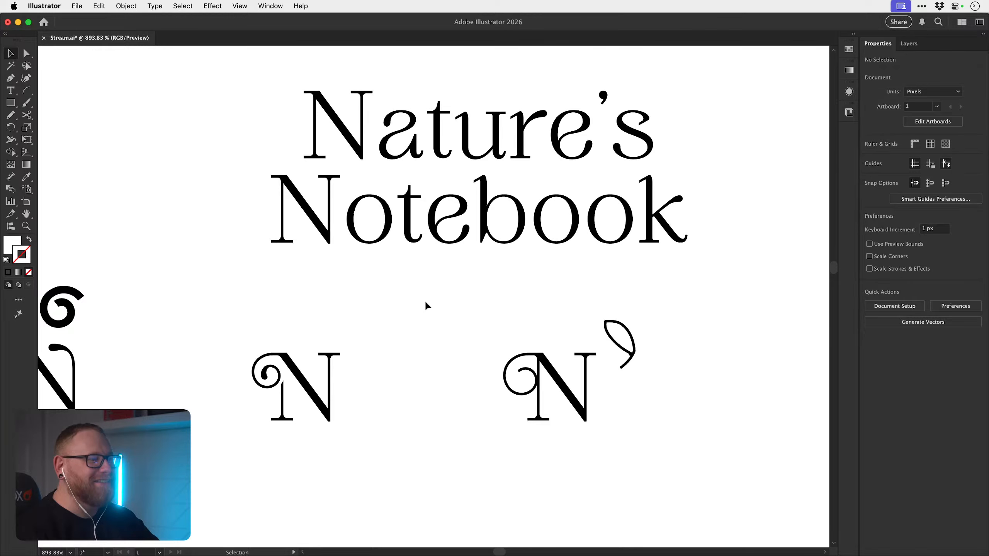
scroll(413, 300, "left", 6)
scroll(413, 300, "down", 4)
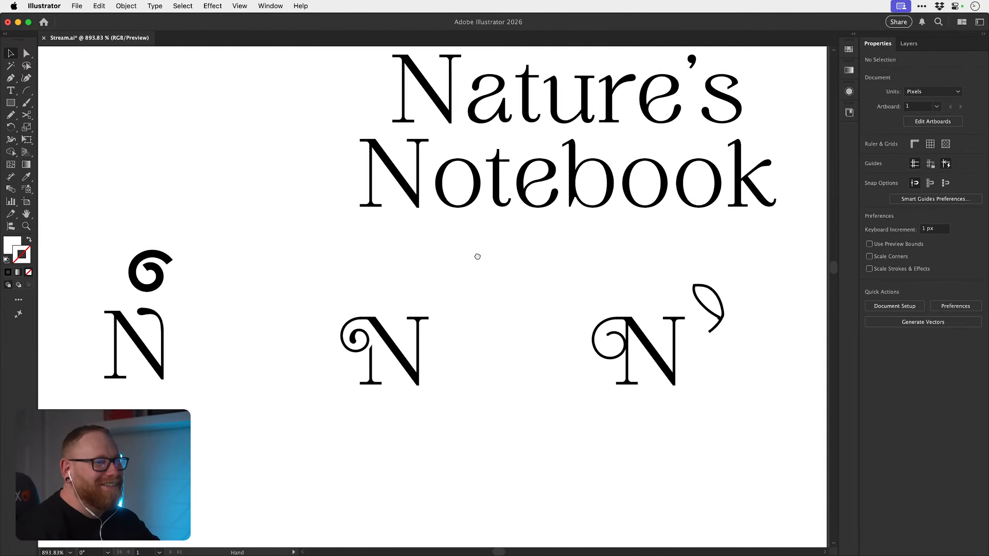
left_click_drag(492, 169, 412, 229)
left_click_drag(396, 302, 385, 387)
- Move all the N studies and their loose pieces together farther down, leaving more space below the "Nature's Notebook" wordmark
key("super+minus")
key("super+minus")
key("super+minus")
key("super+minus")
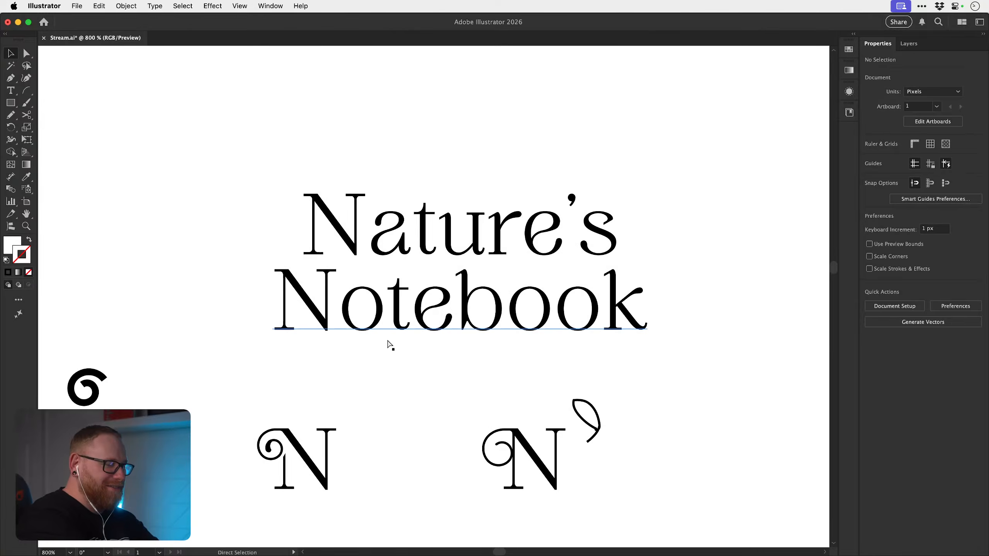
left_click_drag(265, 343, 519, 477)
left_click_drag(389, 365, 389, 445)
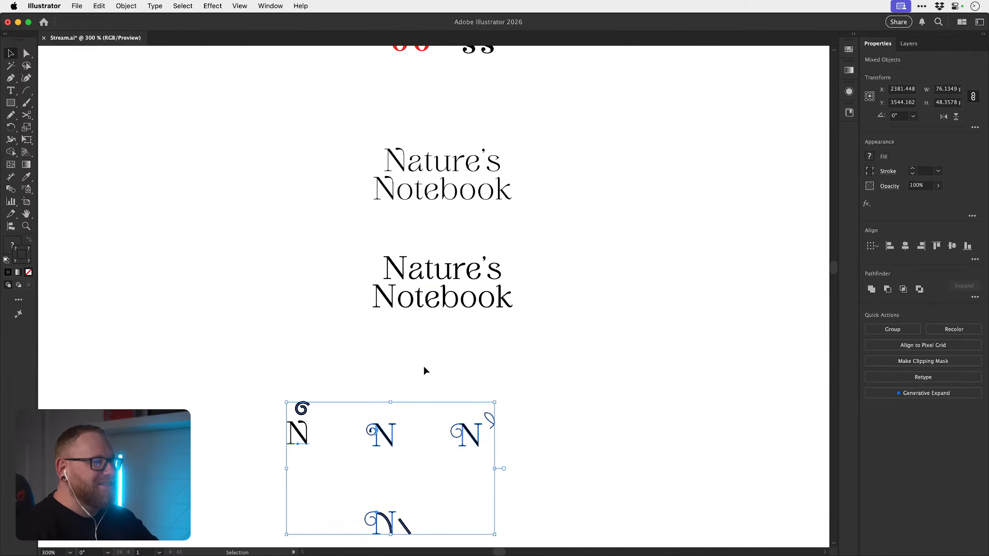
- Examine the thin and heavier "Nature's Notebook" wordmarks against the row of N studies below them
scroll(424, 369, "up", 3)
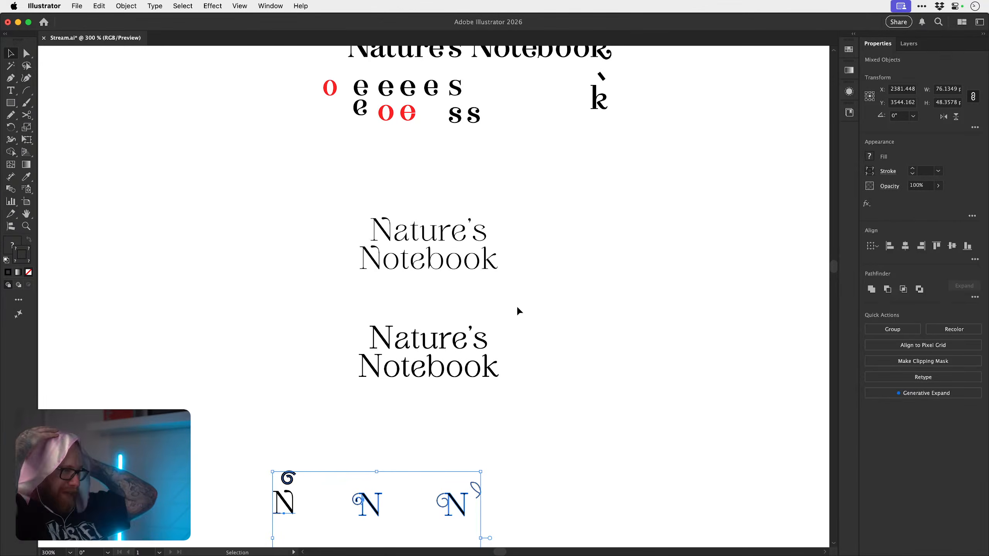
key("a")
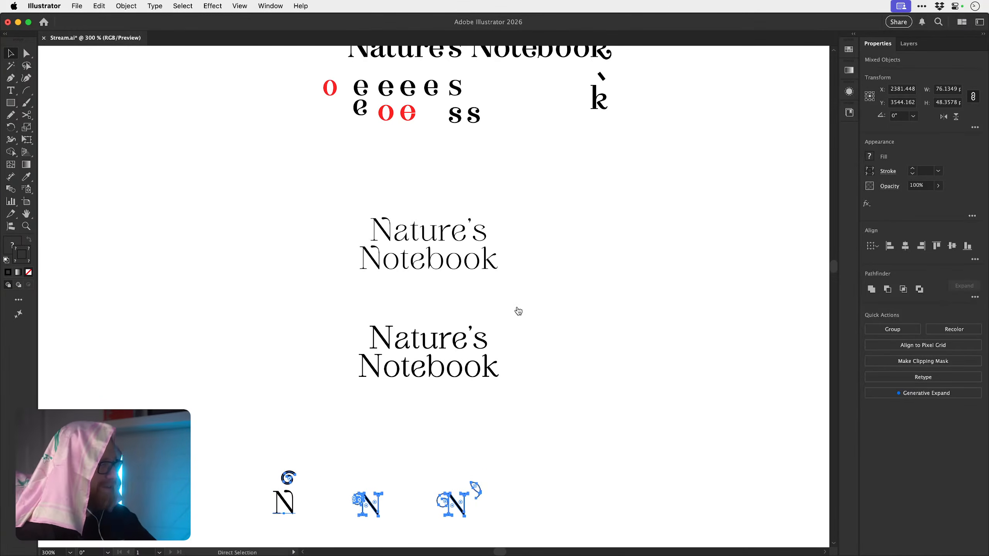
key("super+Tab")
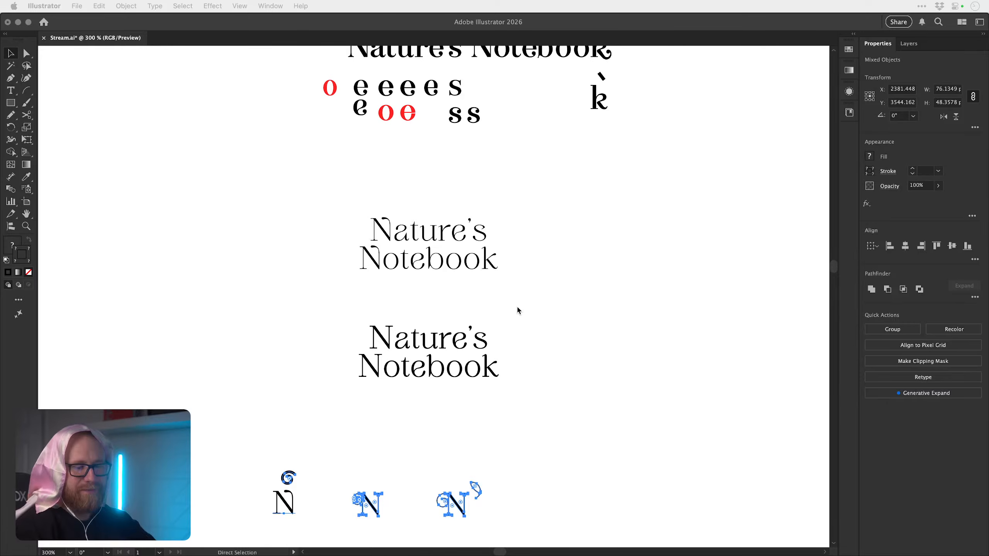
left_click(542, 317)
key("z")
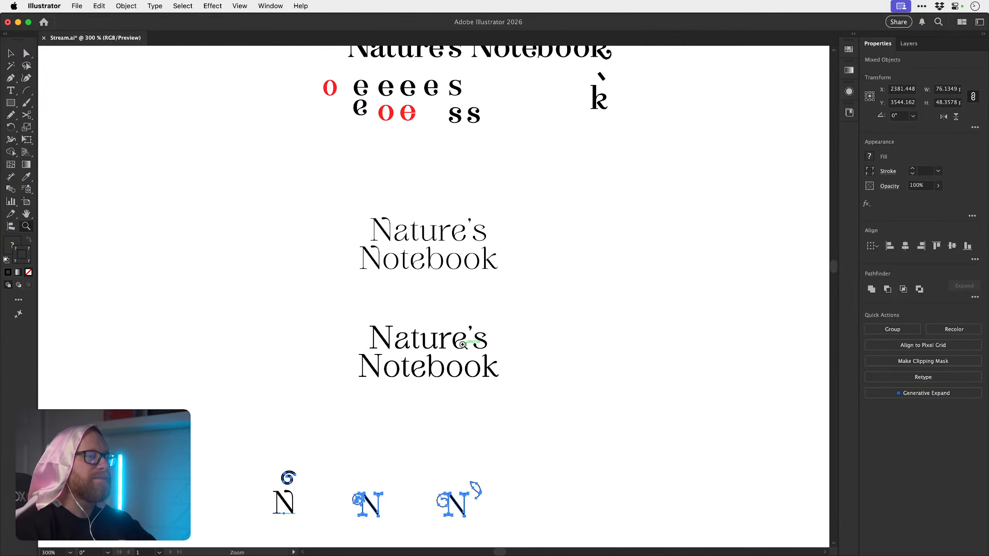
left_click_drag(461, 343, 514, 343)
key("space")
left_click_drag(431, 376, 462, 306)
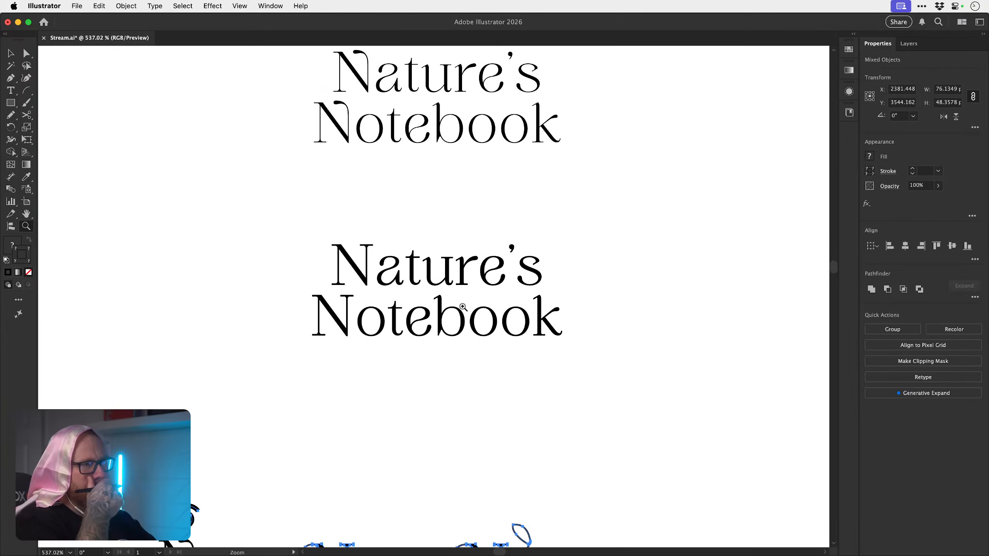
key("space")
left_click_drag(404, 455, 458, 276)
key("v")
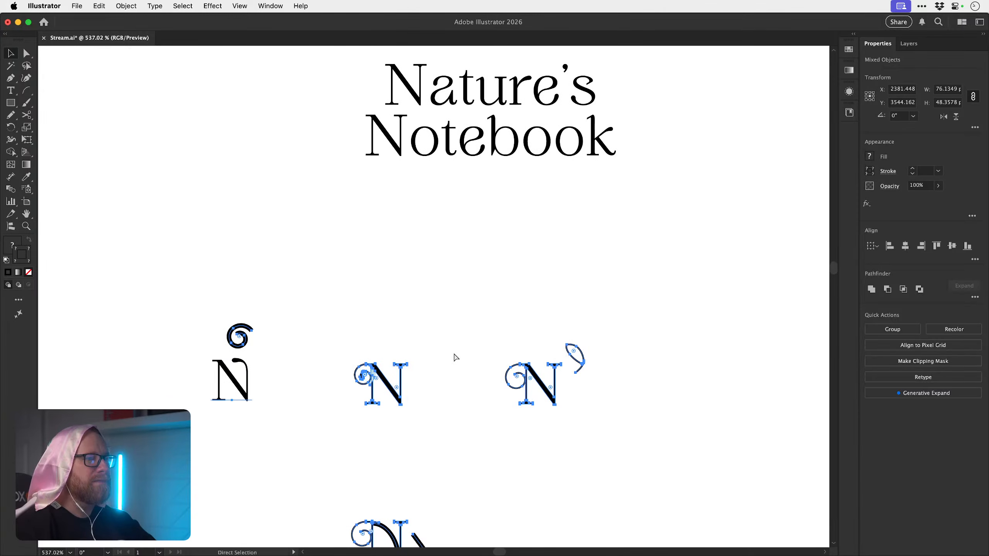
- Switch to Photoshop to examine the sketched swash on the wordmark's first N, and return to Illustrator to compare the N studies
key("super+Tab")
key("z")
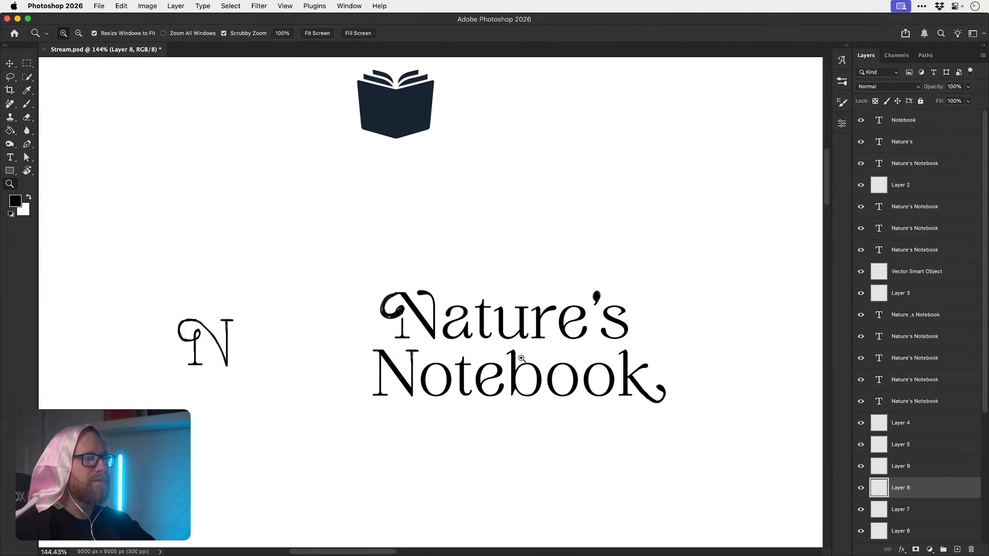
left_click_drag(532, 370, 510, 345)
key("v")
key("z")
key("v")
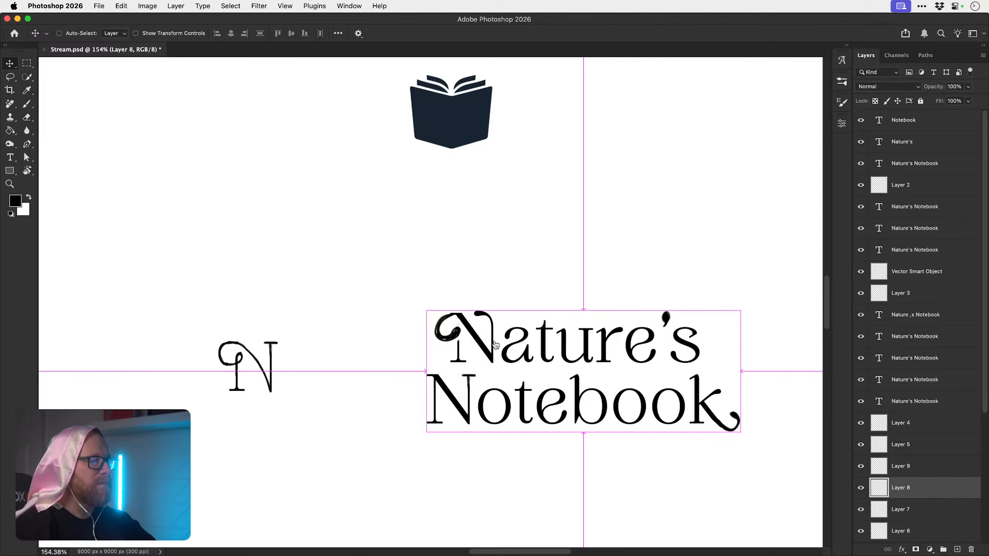
key("super+Tab")
left_click(433, 273)
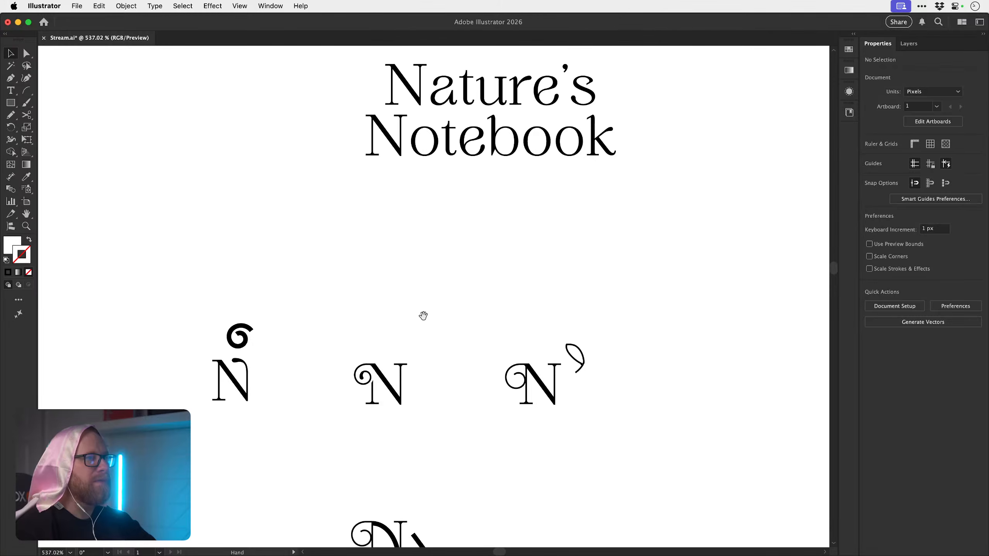
left_click_drag(423, 316, 441, 273)
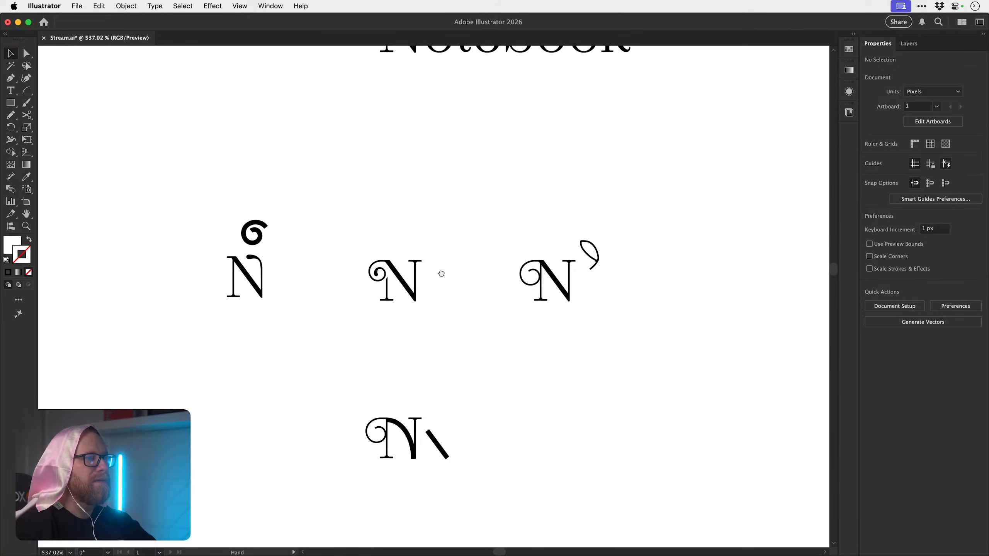
scroll(442, 273, "up", 5)
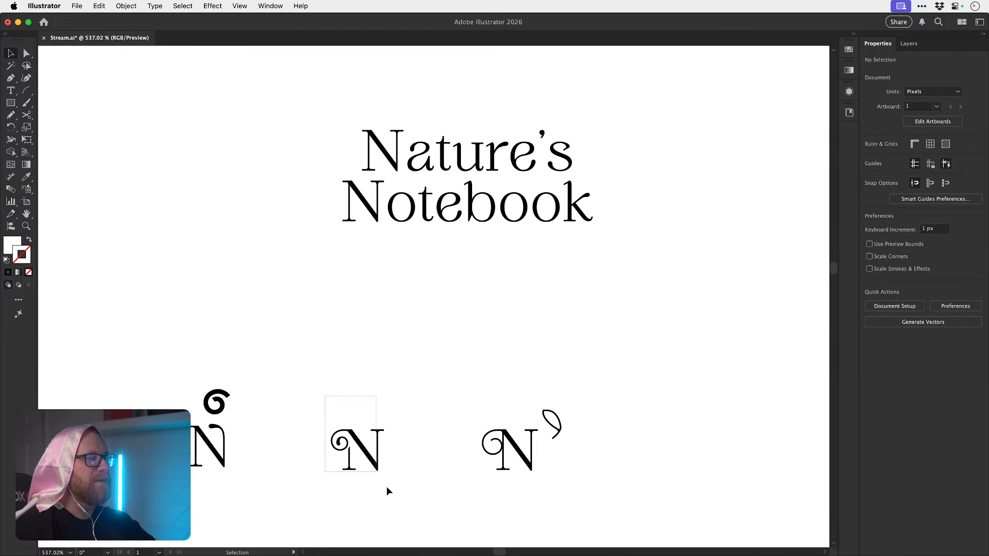
- Try a duplicate of the swirl N over the first letter of "Nature's" in the wordmark, check its lower serif, and delete it
left_click_drag(361, 432, 367, 272)
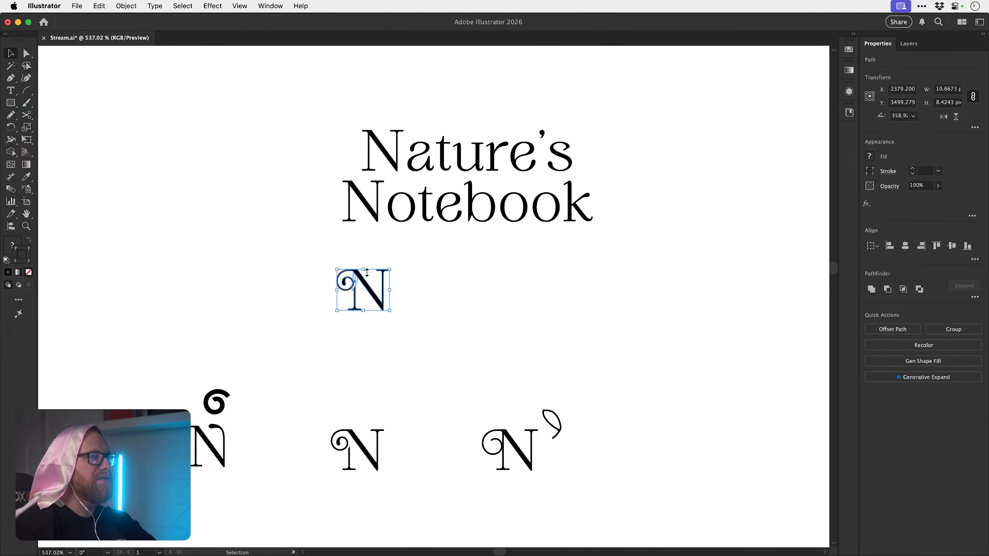
scroll(367, 273, "up", 3)
left_click_drag(349, 388, 399, 272)
scroll(358, 269, "up", 5)
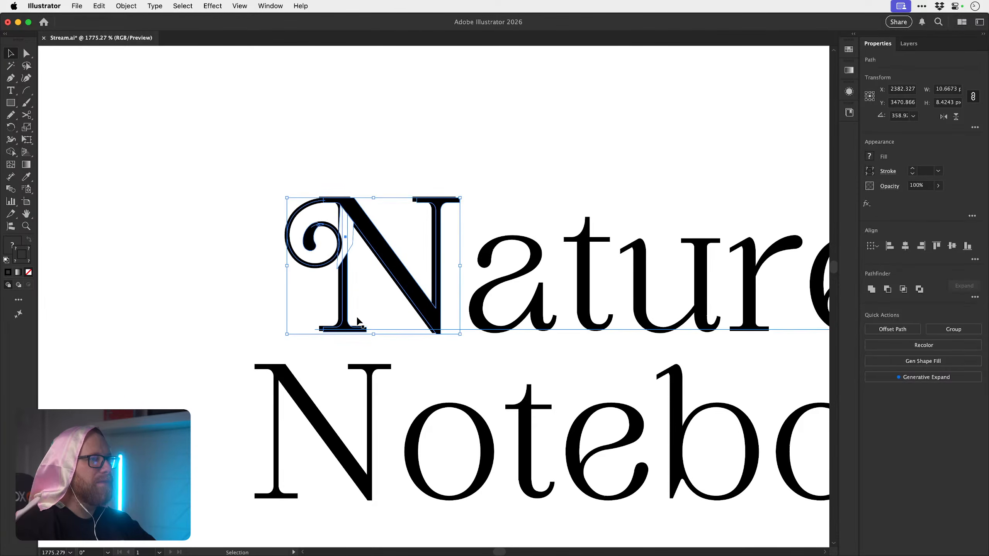
scroll(357, 321, "up", 5)
mouse_move(450, 352)
left_mouse_down()
mouse_move(440, 353)
mouse_move(448, 350)
left_mouse_up()
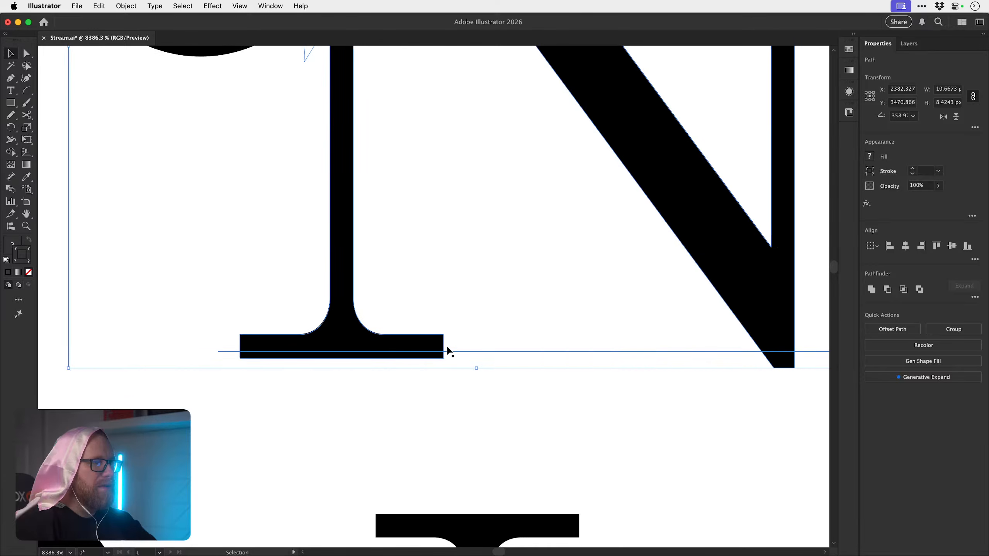
key("Delete")
- Delete the initial N from the live text "Nature's" in the heavier wordmark
key("super+minus")
key("super+minus")
key("super+minus")
key("super+minus")
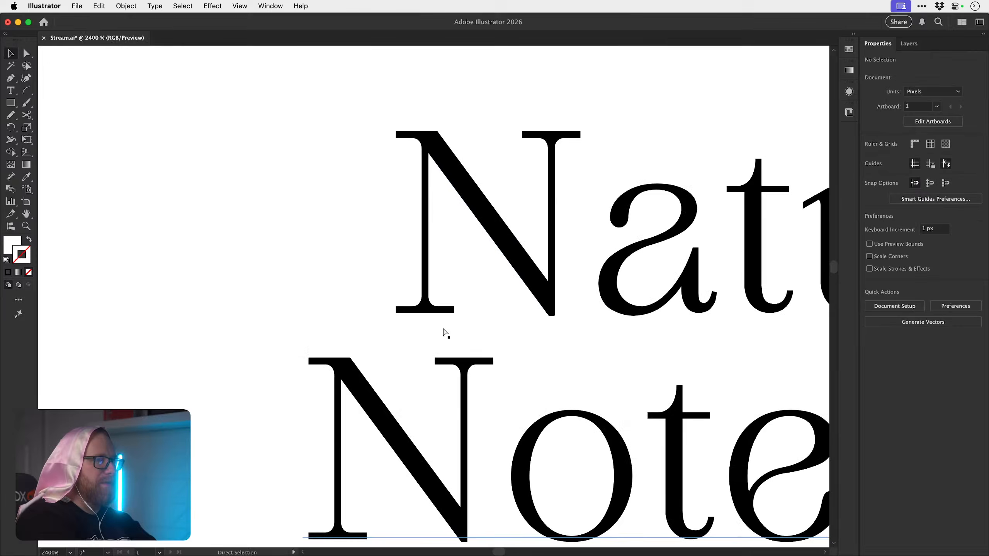
key("super+minus")
left_click(431, 206)
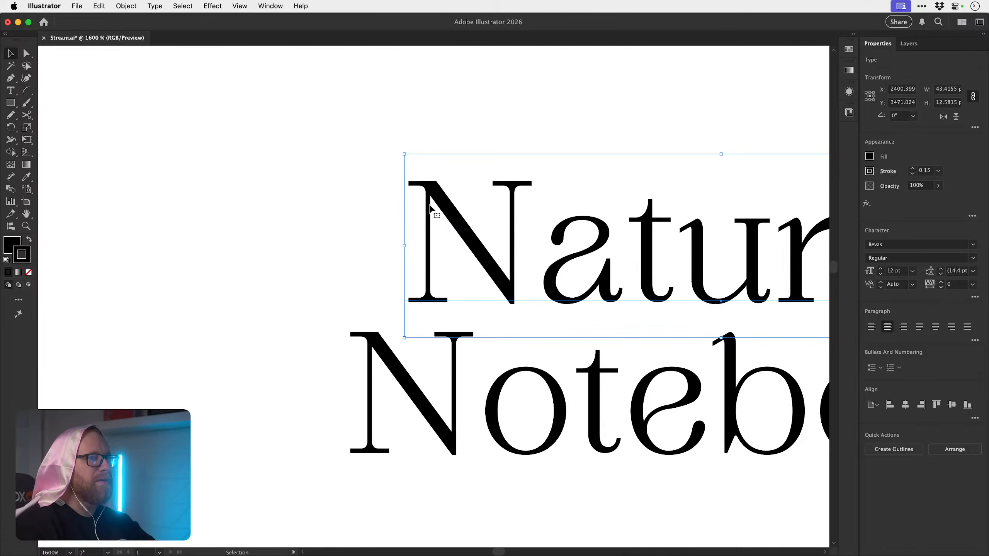
key("t")
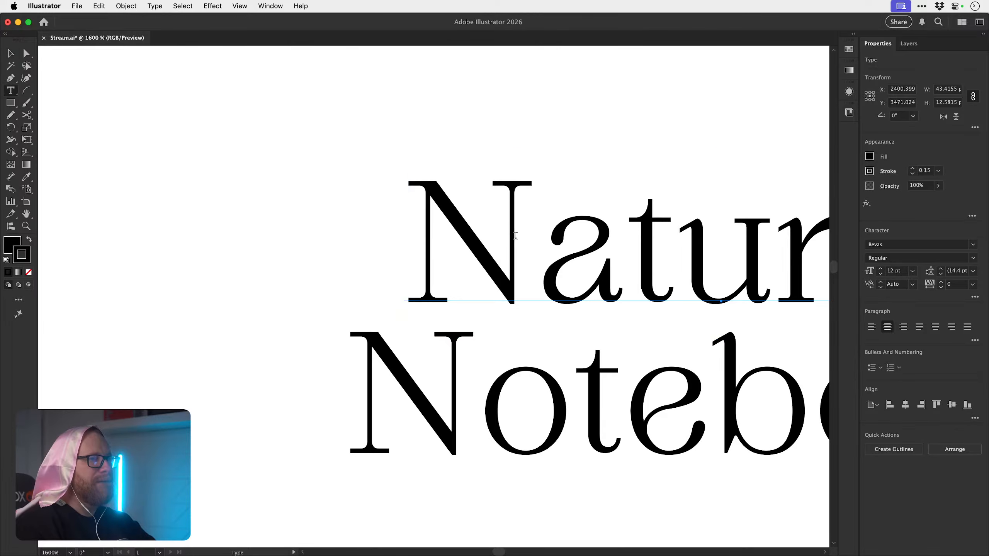
left_click_drag(515, 236, 397, 227)
key("BackSpace")
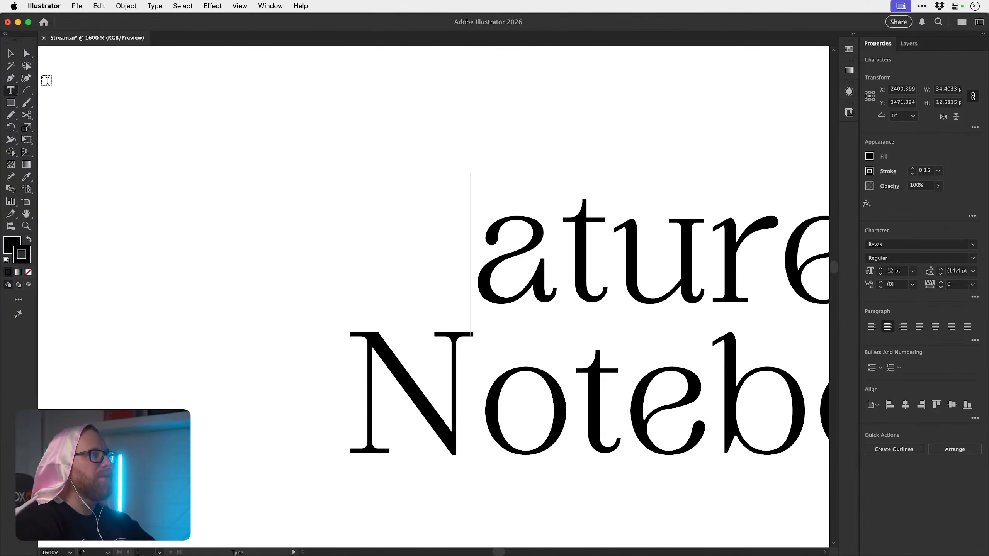
- Paste the copied swirl N in place as the wordmark's initial and move "ature's" up against it
left_click(12, 54)
key("super+f")
left_click_drag(553, 246, 476, 252)
key("z")
left_click_drag(489, 323, 400, 285)
left_click(269, 371)
left_click_drag(495, 296, 390, 287)
key("super+space")
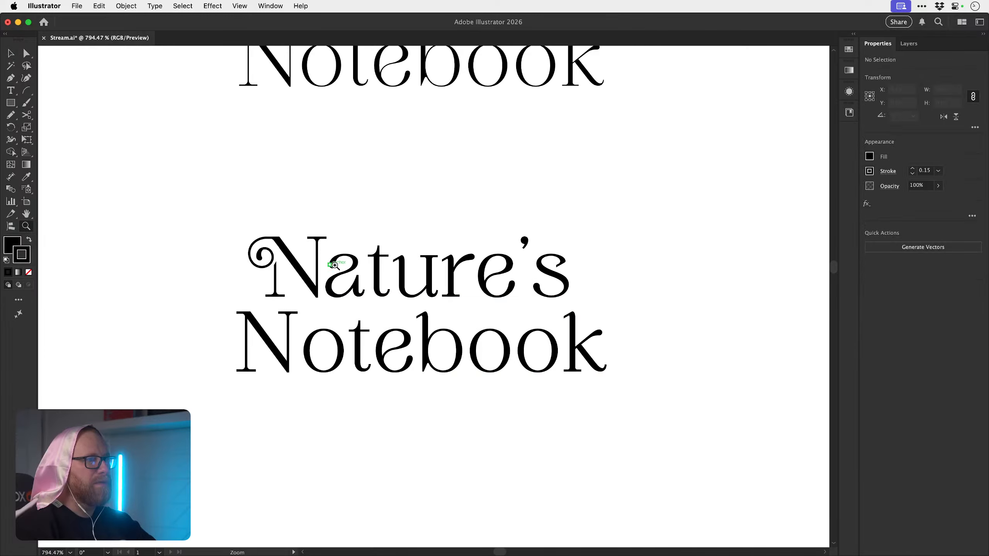
left_click_drag(335, 265, 416, 289)
key("super+space")
left_click_drag(539, 352, 448, 328)
- Step back through the N replacement, restore it, and nudge "ature's" slightly right for spacing after the swirl N
key("super+z")
key("super+z")
key("super+z")
key("super+z")
key("super+shift+z")
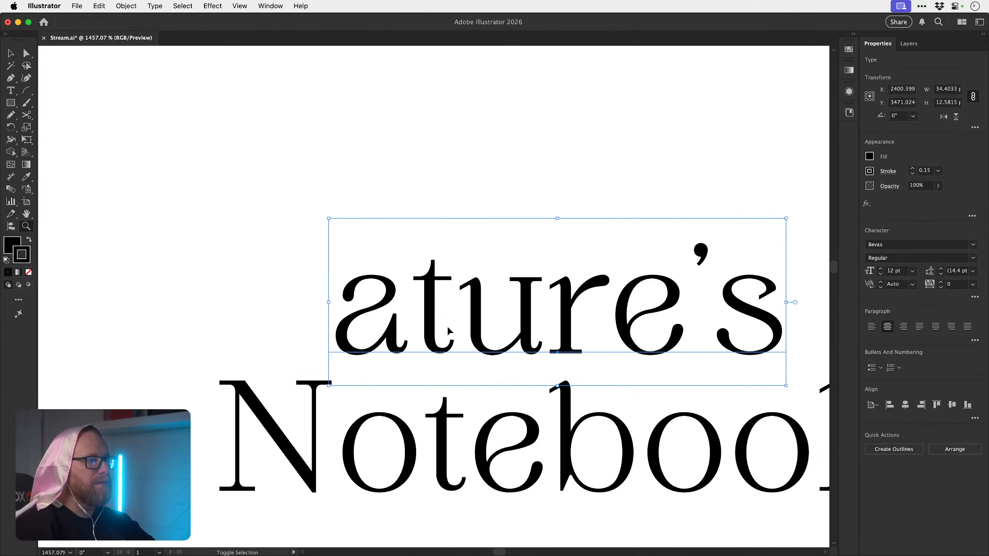
key("super+shift+z")
key("super+shift+z")
key("super+space")
left_click_drag(396, 327, 495, 315)
left_click_drag(450, 317, 458, 316)
key("super+space")
left_click_drag(540, 341, 418, 275)
- Examine the swirl N within the heavier "Nature's Notebook" wordmark, from a distance and close up
key("super+space")
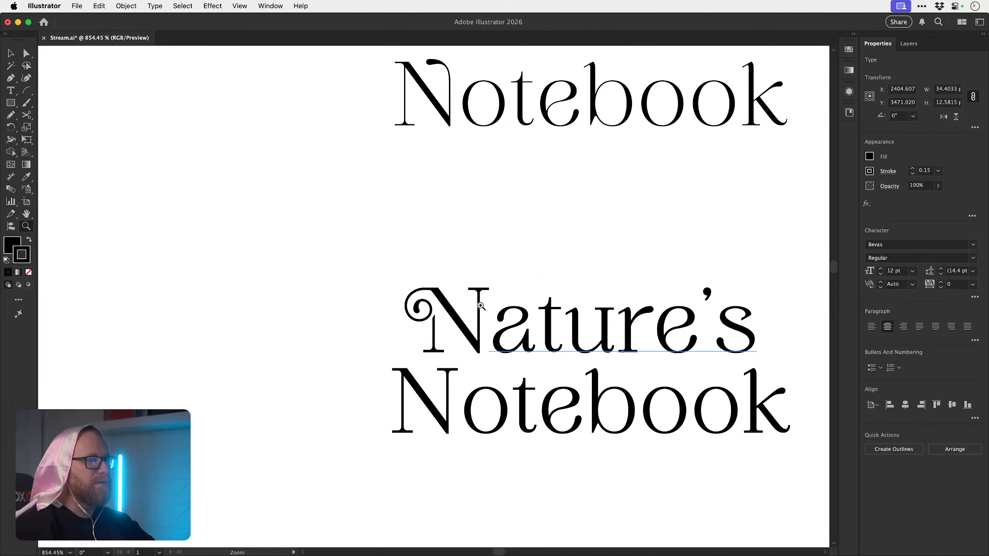
left_click_drag(480, 306, 397, 304)
left_click(397, 305)
key("space")
left_click_drag(471, 319, 337, 290)
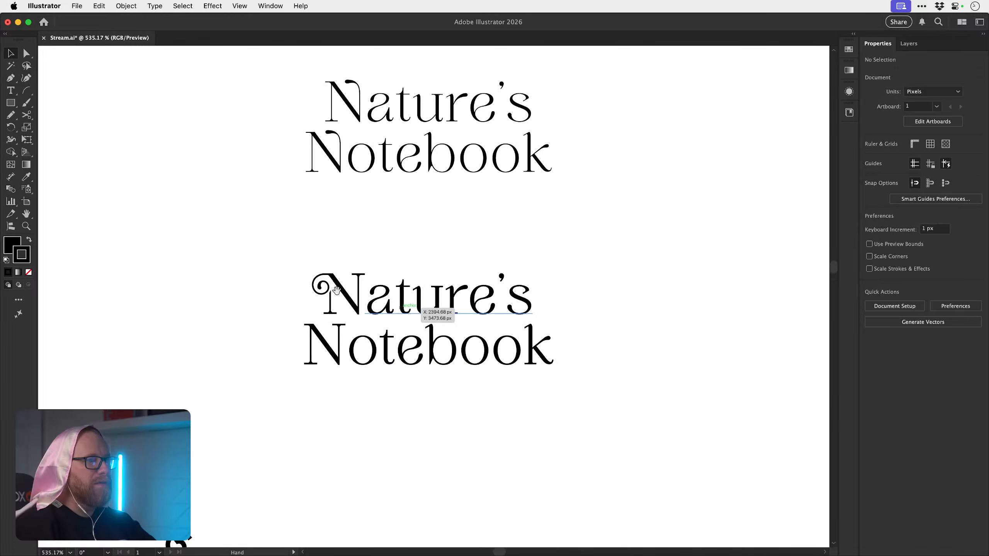
scroll(425, 333, "up", 3)
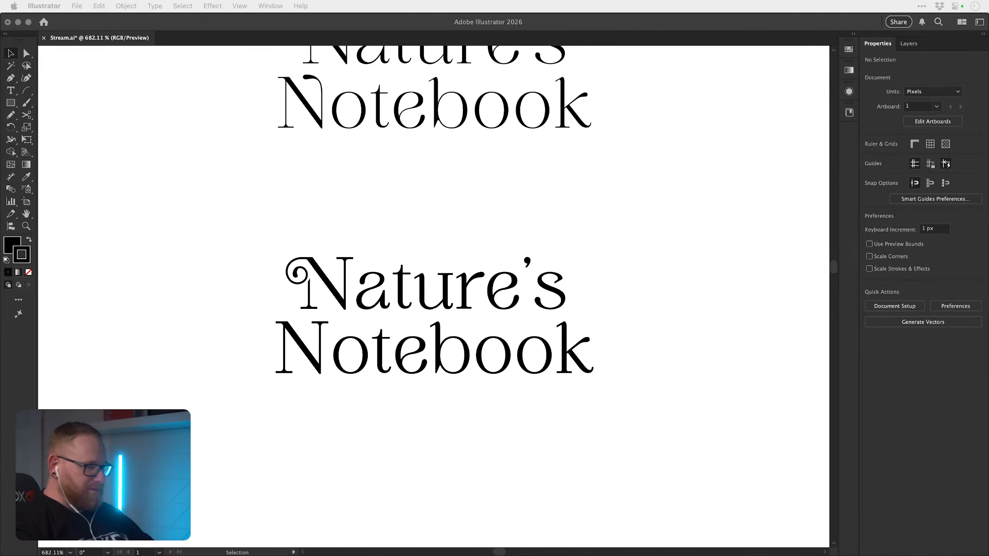
left_click(415, 236)
key("z")
left_click_drag(354, 289, 426, 282)
left_click_drag(438, 326, 461, 285)
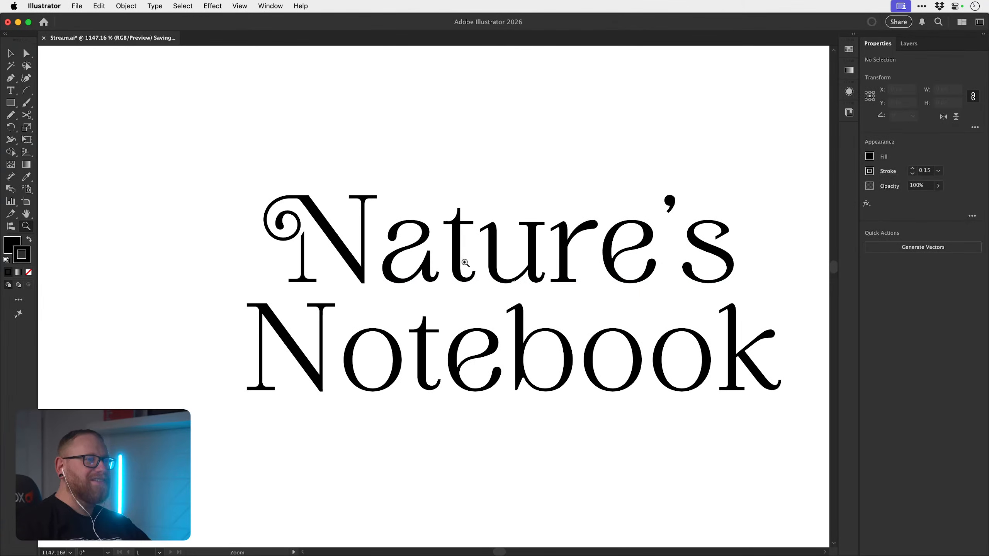
- Save the document and compare the swirl N wordmark with the thin version above it
key("super+s")
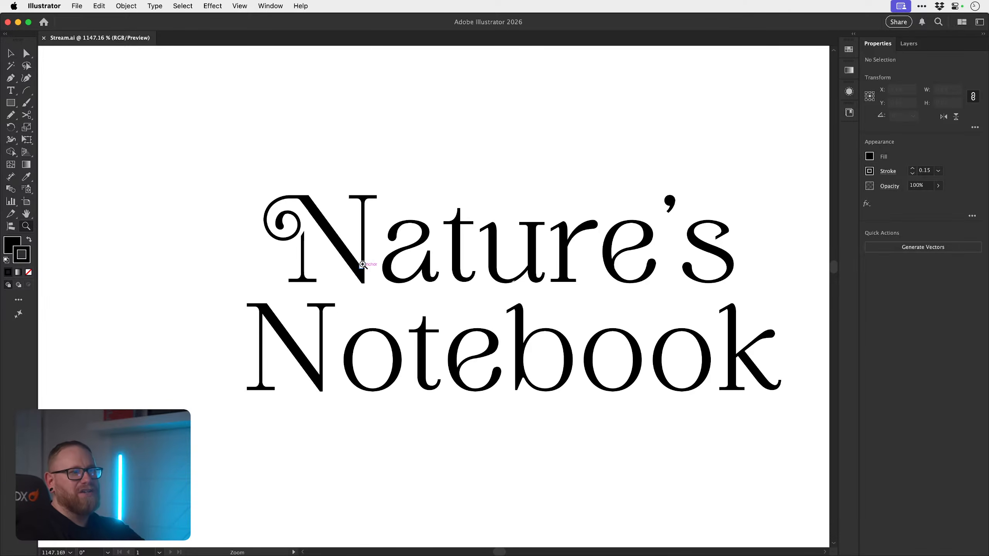
left_click(388, 278, "alt")
left_click(389, 277, "alt")
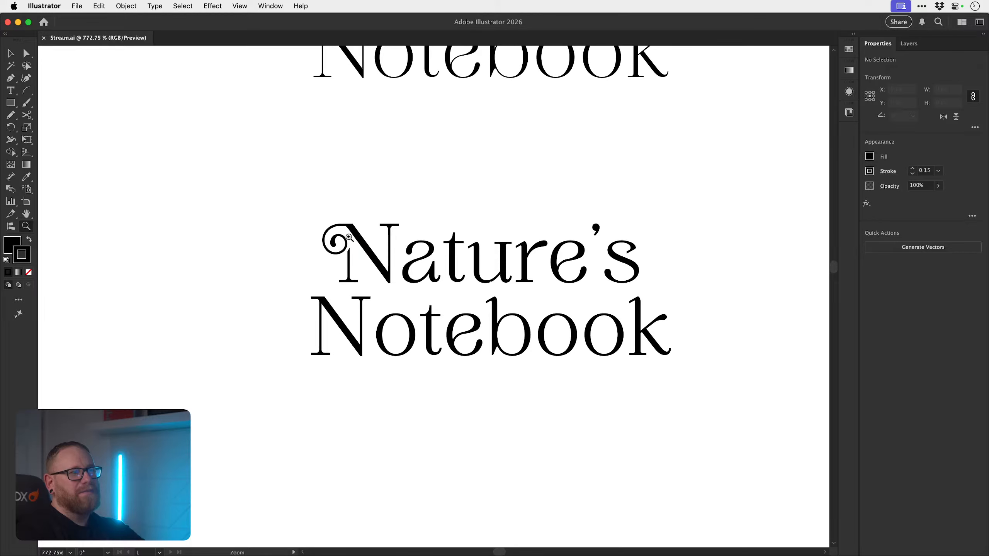
left_click(375, 262, "alt")
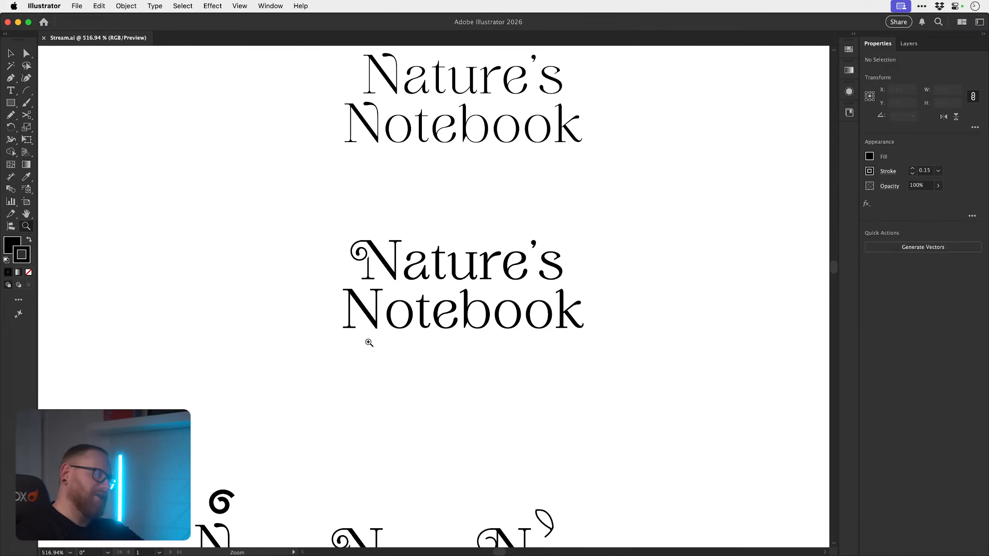
key("v")
left_click_drag(370, 349, 349, 376)
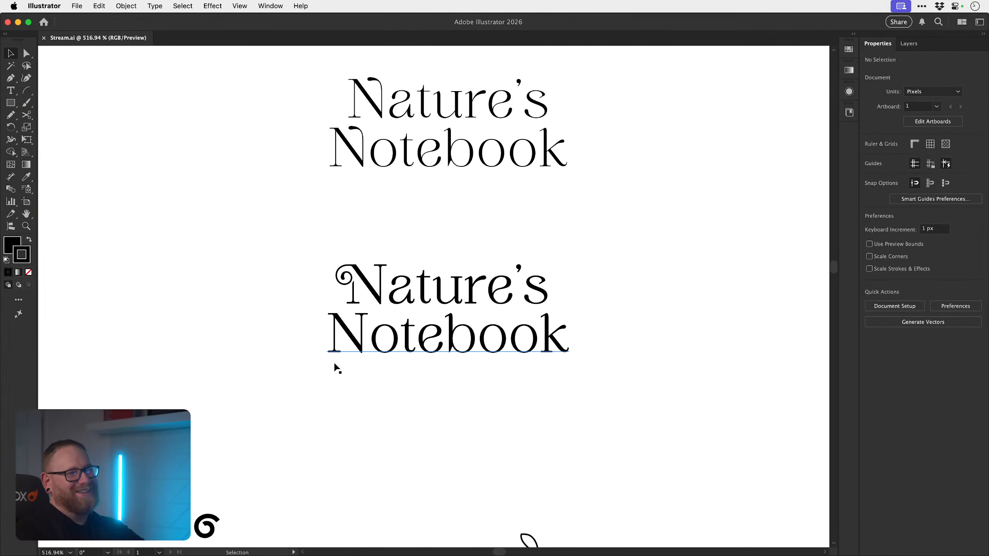
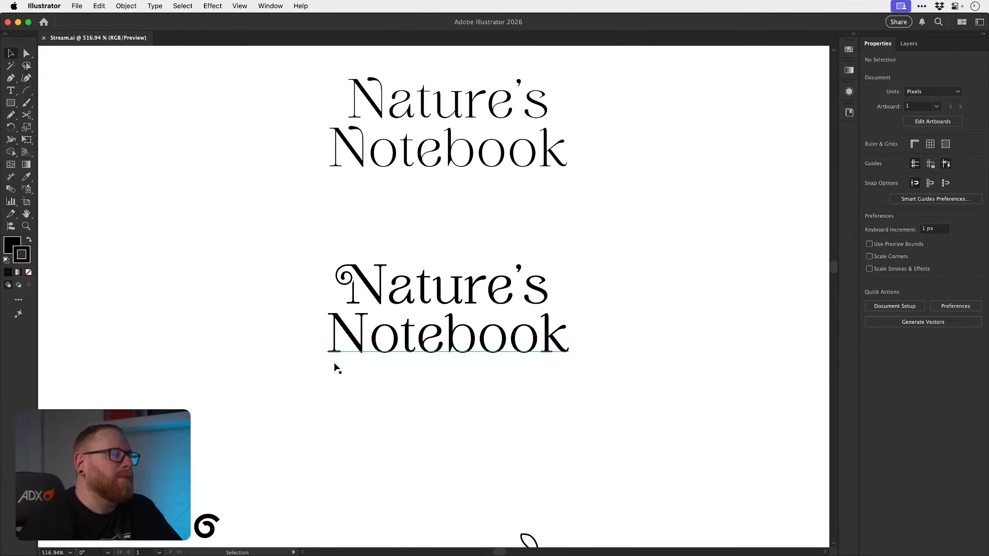
- Duplicate the swirl N to the left of the wordmark and delete the stray anchor beside the copy's lower serif
scroll(375, 276, "left", 5)
left_click_drag(403, 253, 440, 297)
key("z")
key("a")
left_click_drag(287, 326, 335, 372)
key("Delete")
left_click_drag(568, 353, 594, 337)
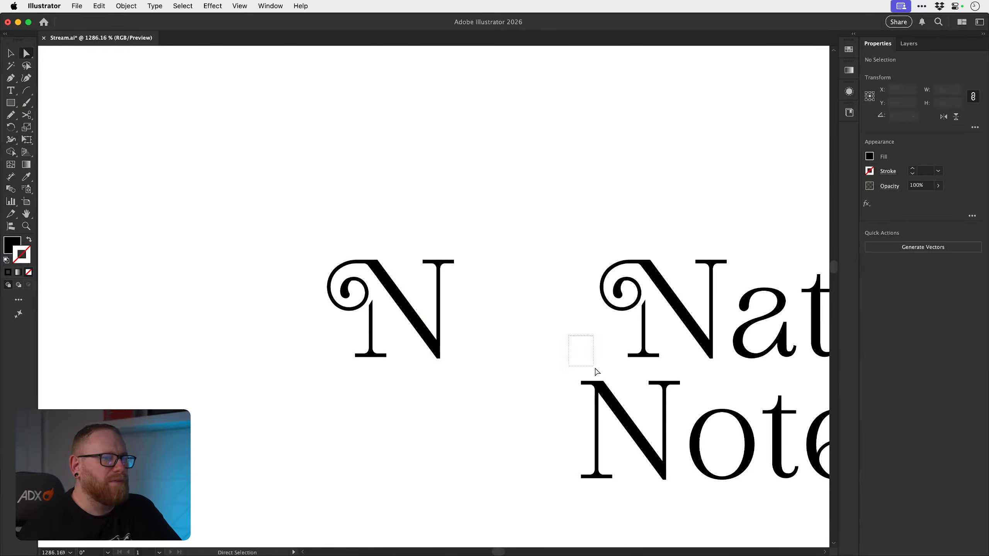
left_click(571, 348)
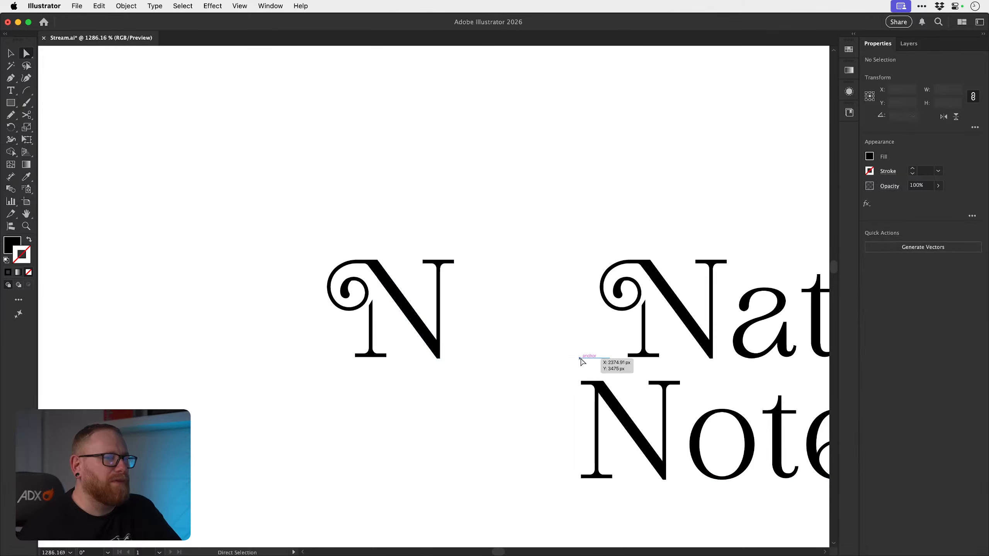
- Ungroup the duplicate swirl N so its spiral, terminal and letter parts can be edited separately
scroll(446, 275, "up", 8)
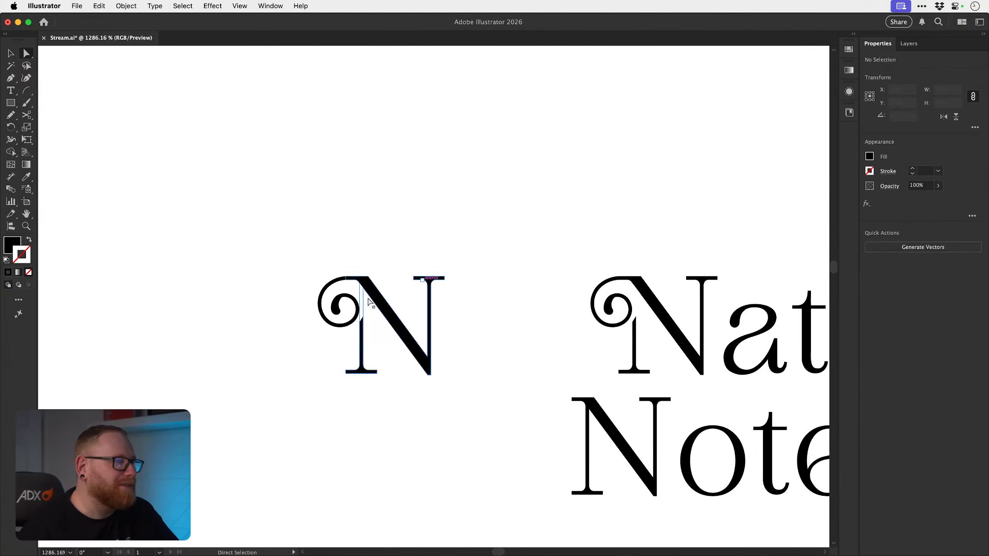
key("v")
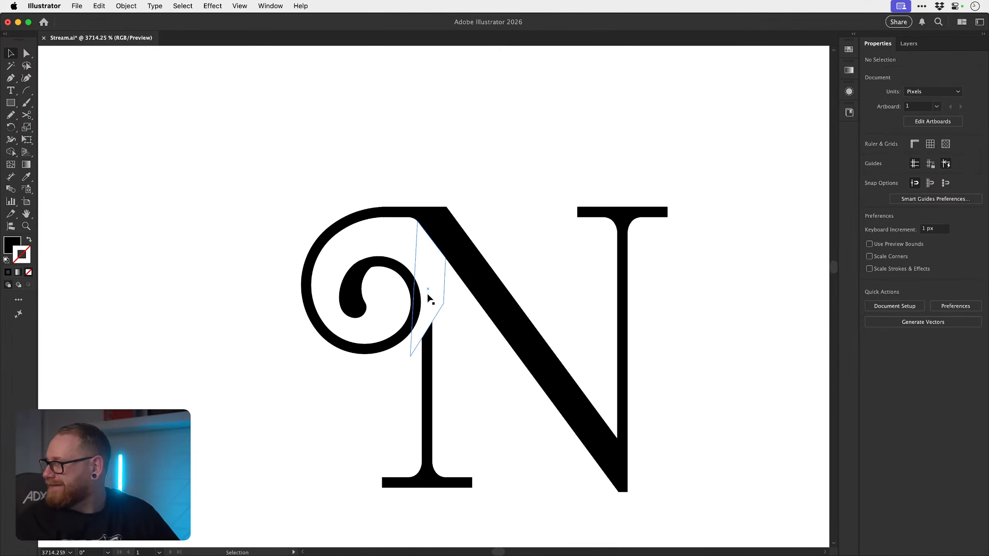
left_click(399, 273)
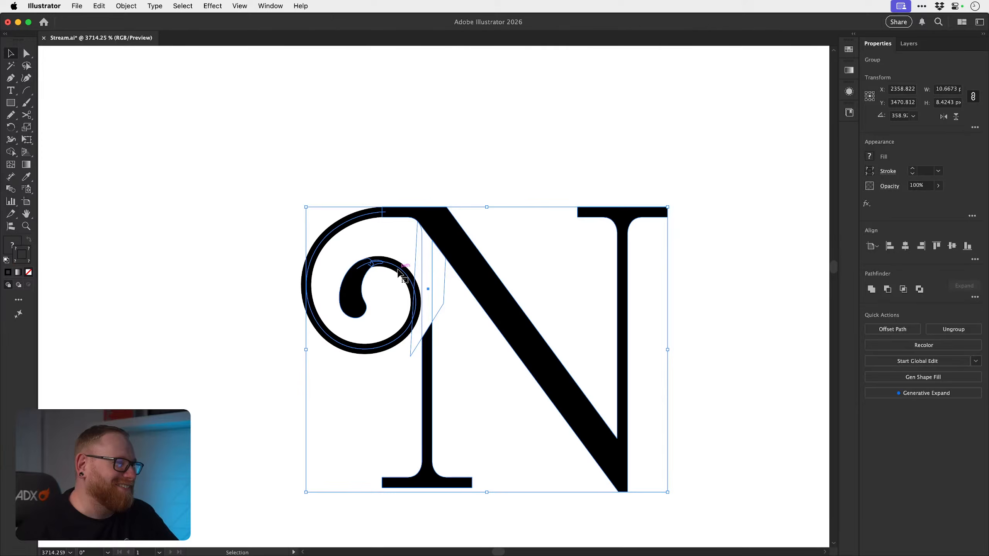
left_click(394, 174)
left_click(386, 266)
key("super+shift+g")
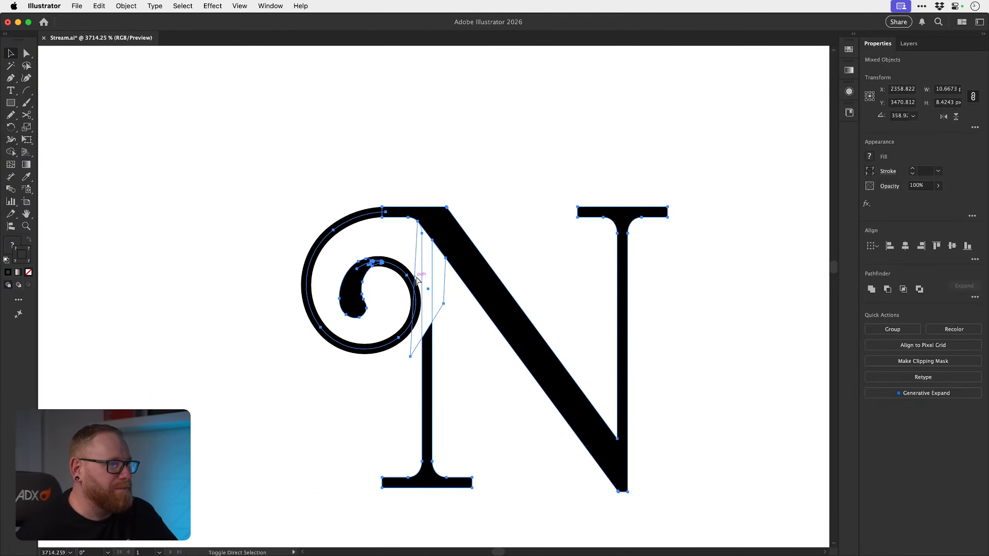
key("super+shift+a")
- Cut the duplicate N's spiral stroke on its inner right side with Scissors and delete the inner arc
key("c")
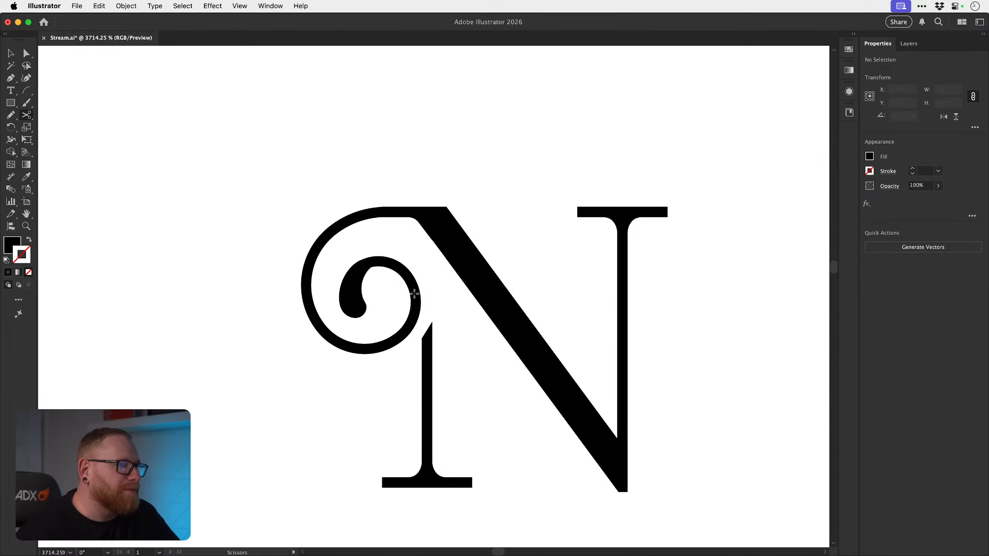
left_click(411, 280)
key("a")
key("v")
key("Delete")
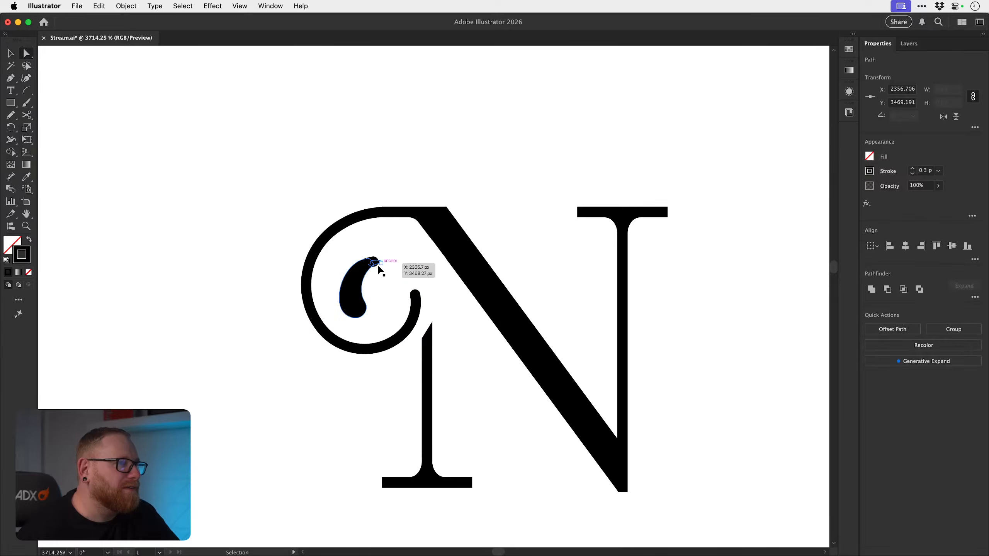
- Move and rotate the teardrop terminal so it joins the cut end of the duplicate N's spiral
mouse_move(362, 277)
left_mouse_down()
mouse_move(385, 283)
mouse_move(374, 264)
mouse_move(385, 277)
mouse_move(376, 273)
left_mouse_up()
key("r")
left_click_drag(412, 238, 395, 340)
key("v")
left_click_drag(388, 279, 398, 265)
key("r")
left_click_drag(405, 302, 458, 228)
key("v")
left_click(424, 148)
- Examine the shortened curl and its terminal on the duplicate N against the full swirl N in the wordmark
key("z")
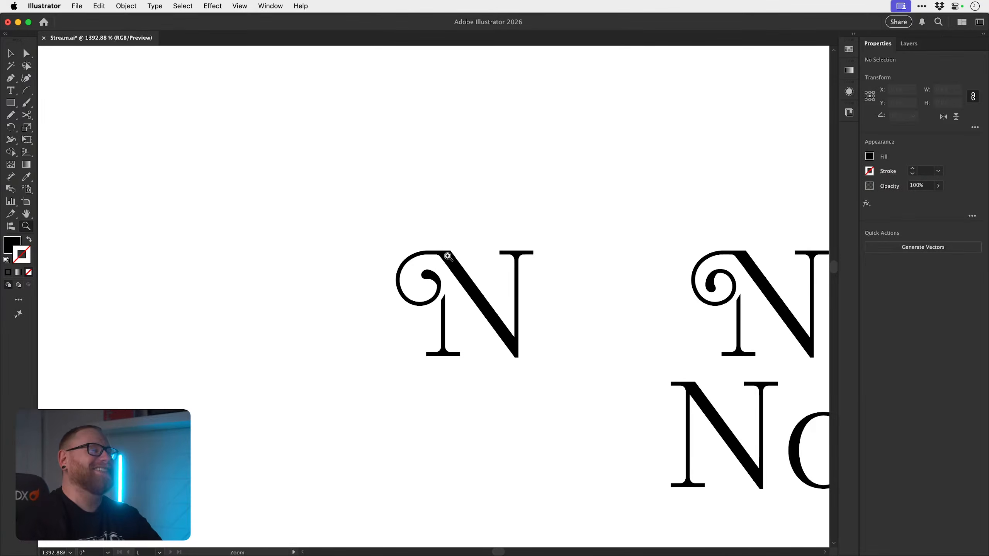
left_click_drag(448, 257, 550, 263)
key("v")
key("z")
key("v")
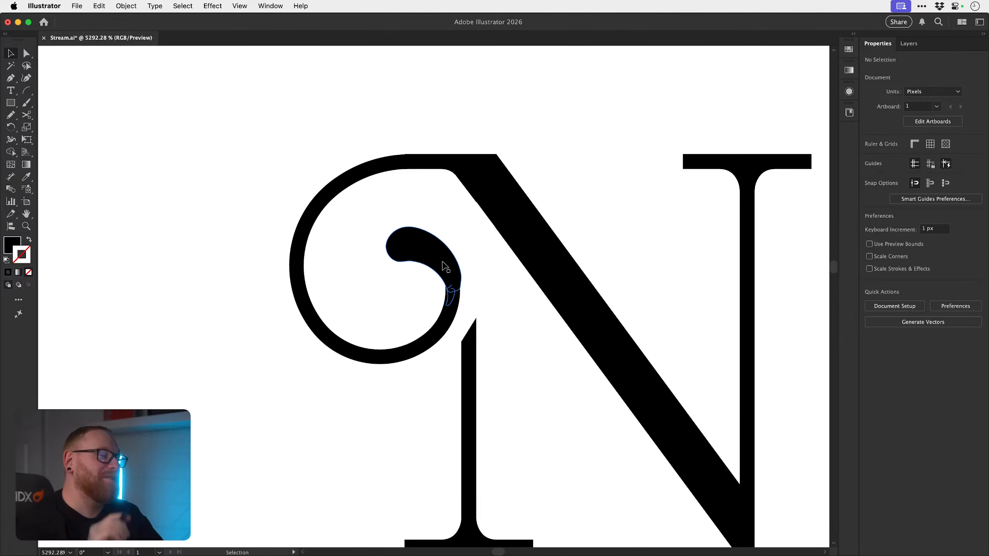
key("z")
left_click_drag(466, 297, 308, 283)
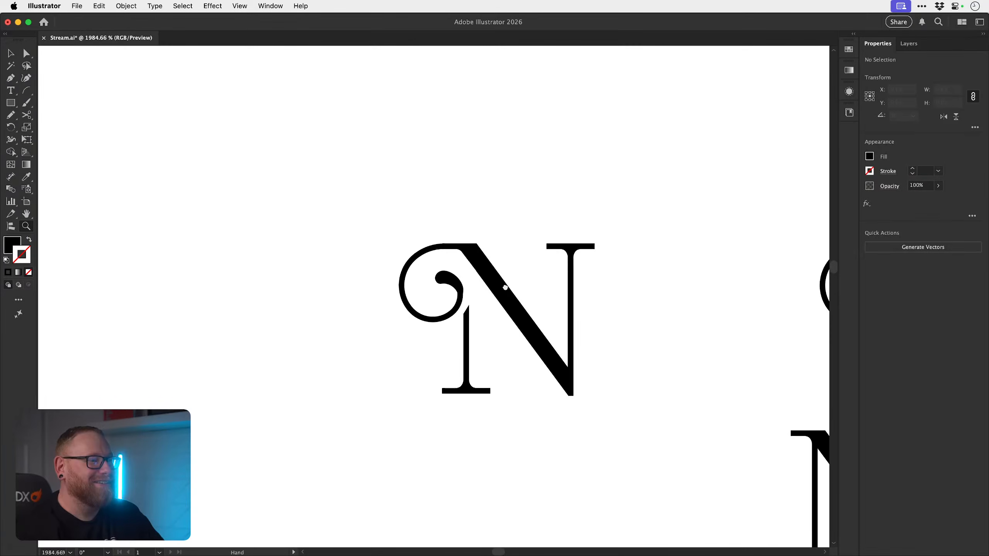
key("space")
left_click_drag(658, 272, 426, 276)
left_click_drag(355, 302, 377, 310)
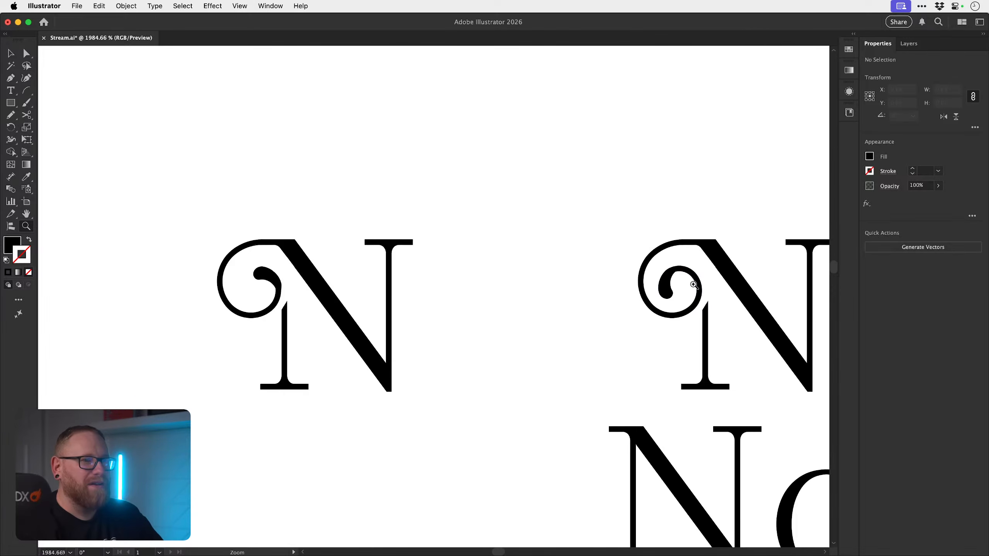
left_click(276, 272, "alt")
left_click(273, 277, "alt")
left_click(270, 280, "alt")
left_click(267, 282, "alt")
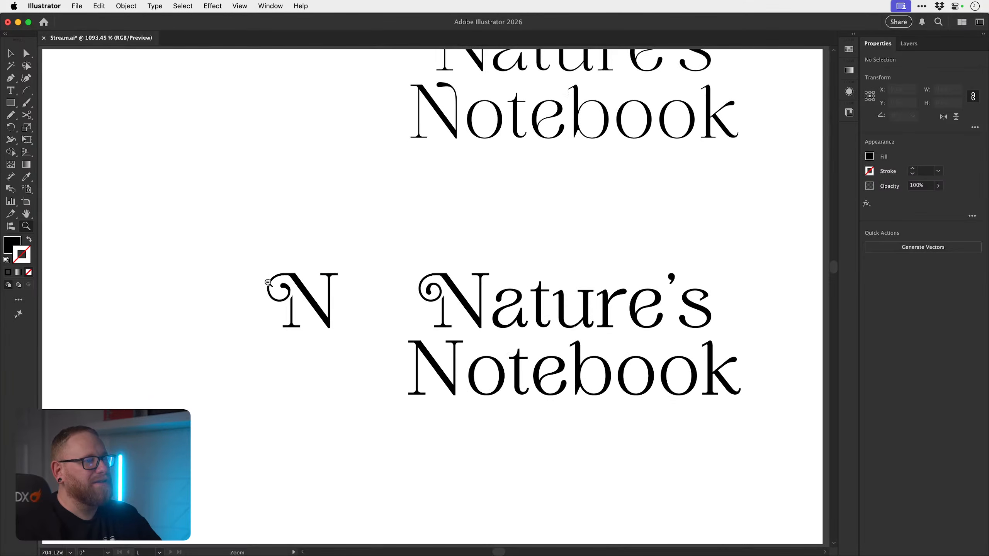
- Place a copy of the shortened-curl N over the wordmark's initial and delete the old full-swirl N
key("v")
left_click(446, 280)
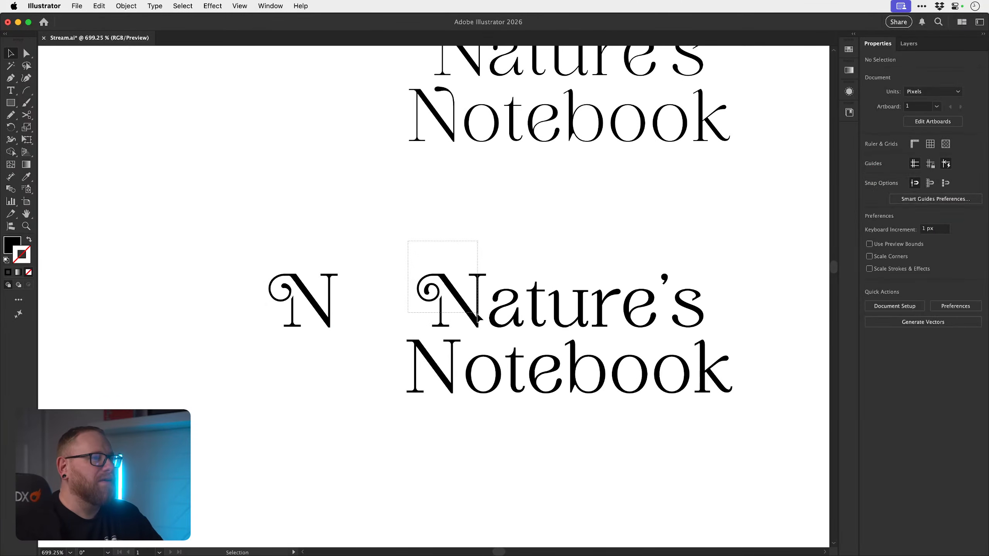
left_click(304, 279)
left_click_drag(330, 319, 478, 319)
key("super+2")
left_click_drag(412, 264, 473, 319)
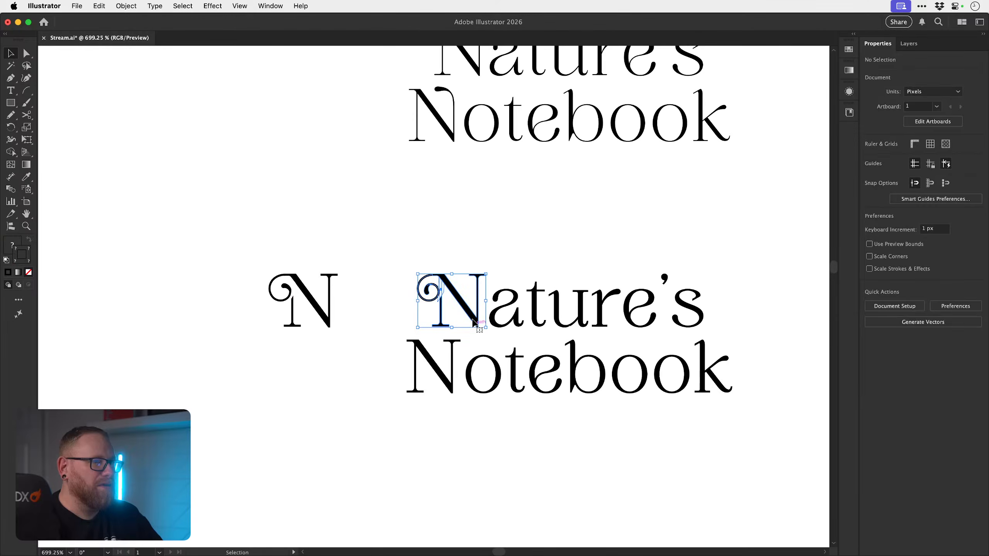
key("Delete")
key("super+alt+3")
left_click(449, 202)
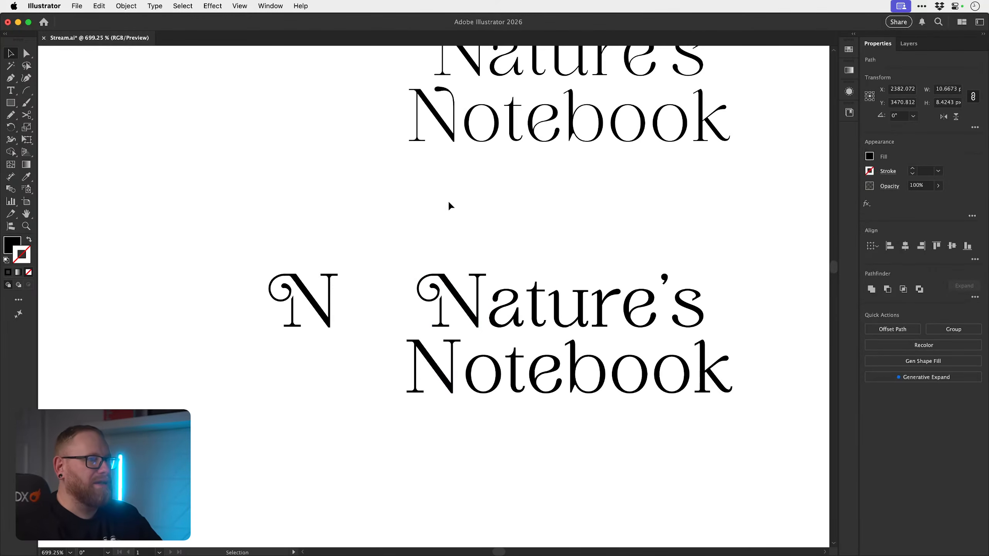
- Examine the shortened-curl N up close beside the letter "a" in "Nature's"
scroll(428, 206, "right", 5)
scroll(429, 207, "down", 2)
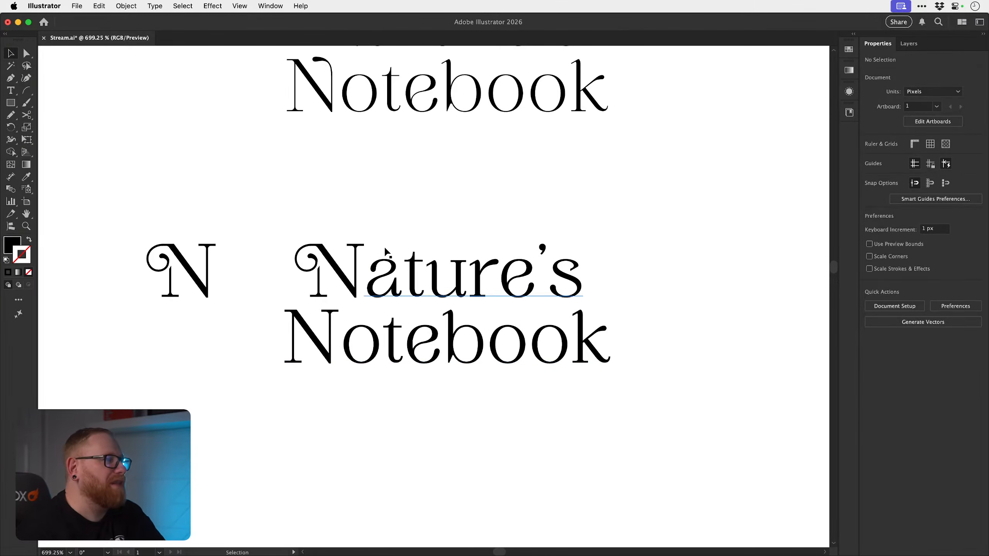
left_click_drag(331, 271, 366, 232)
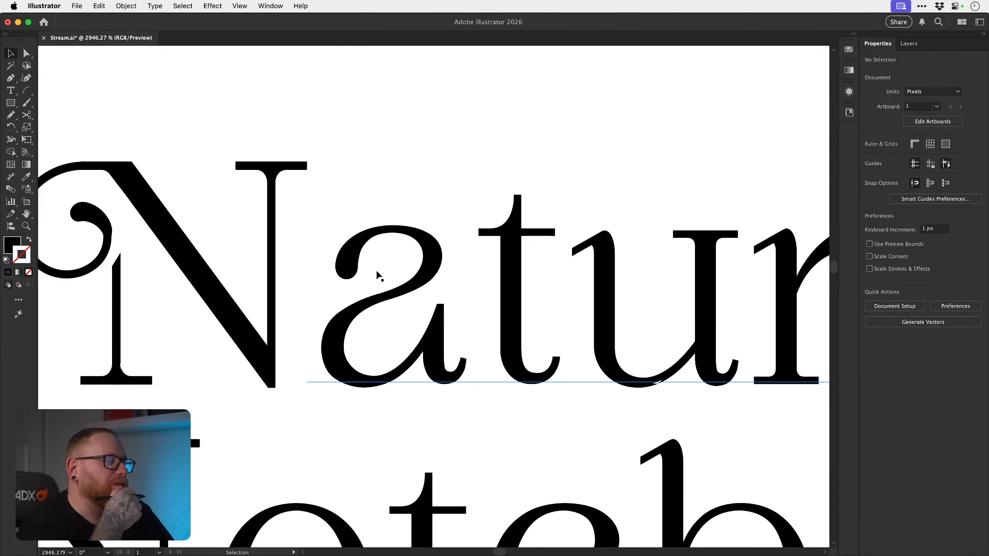
key("space")
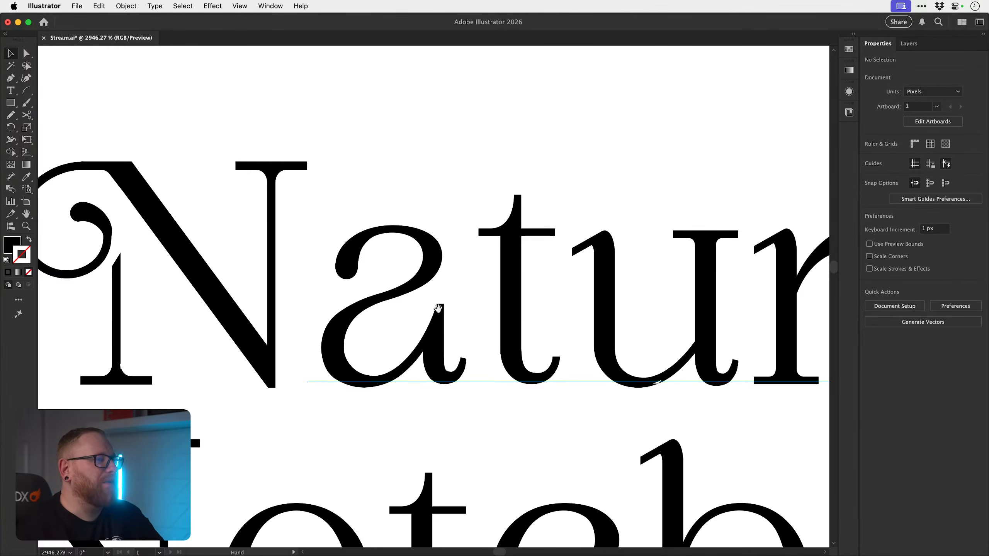
left_click_drag(392, 316, 462, 302)
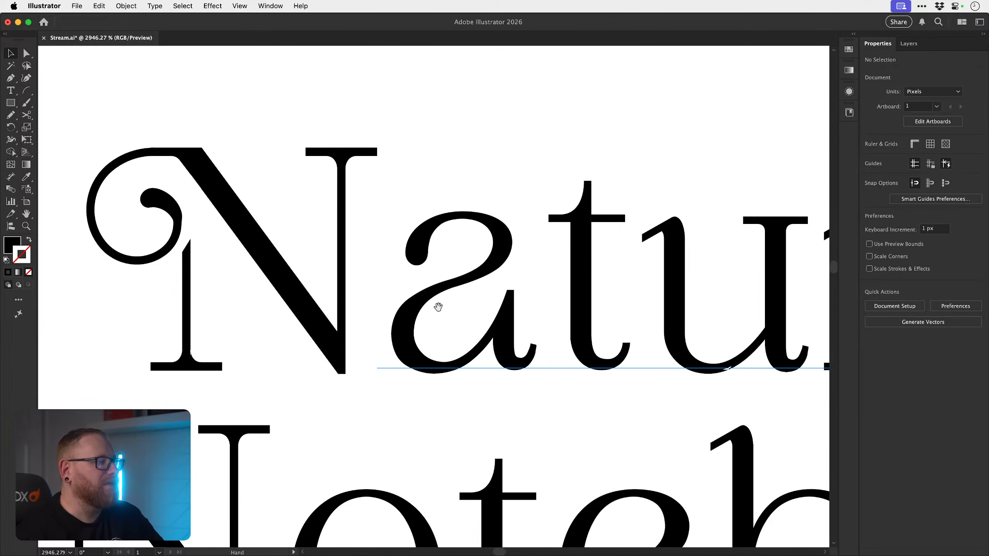
- Compare the "Nature's Notebook" wordmark with the earlier swirl N variations placed below it
key("z")
left_click_drag(464, 336, 344, 318)
key("space")
left_click_drag(406, 455, 378, 338)
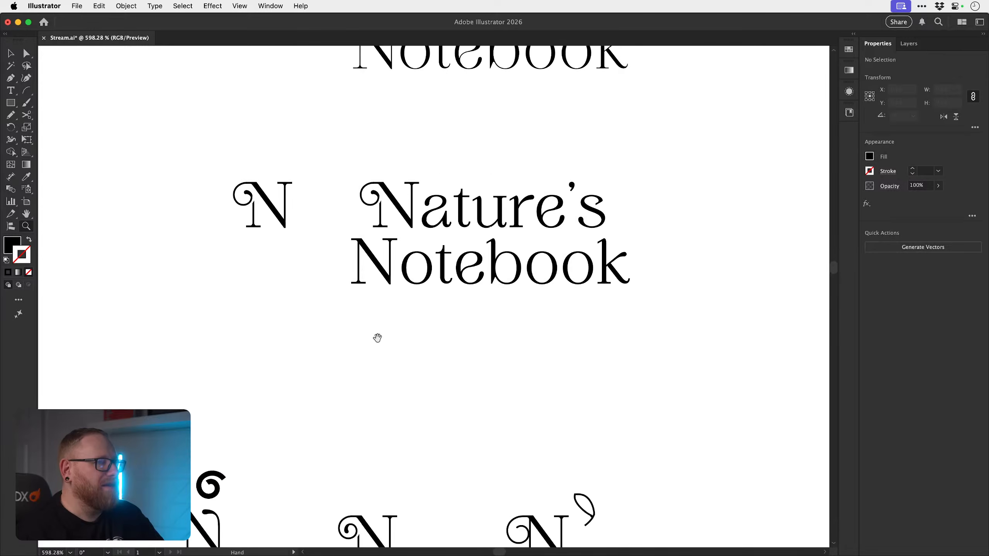
left_click_drag(365, 443, 392, 215)
left_click_drag(410, 281, 423, 174)
left_click_drag(408, 369, 417, 372)
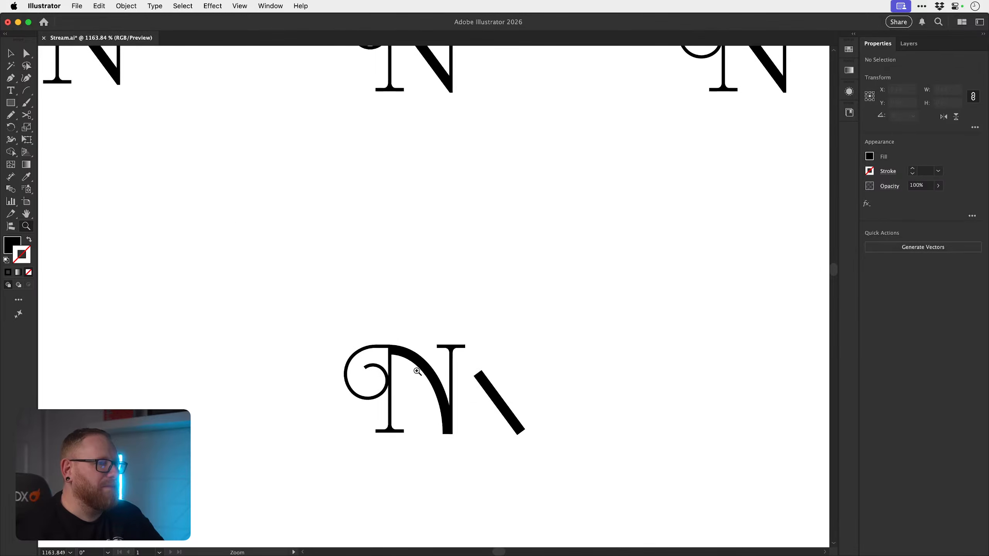
left_click_drag(461, 327, 383, 312)
key("space")
left_click_drag(420, 272, 385, 434)
left_click_drag(429, 177, 395, 333)
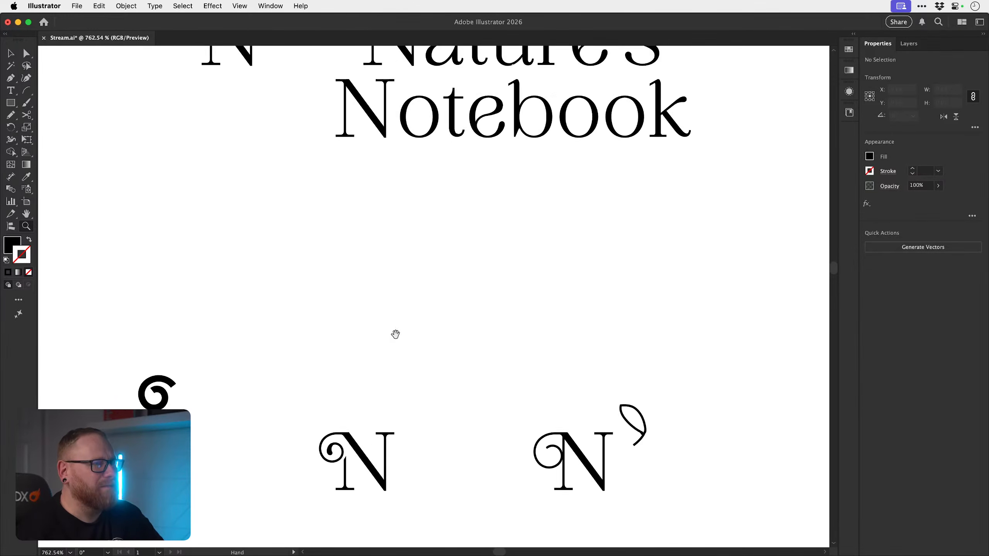
left_click_drag(417, 244, 386, 381)
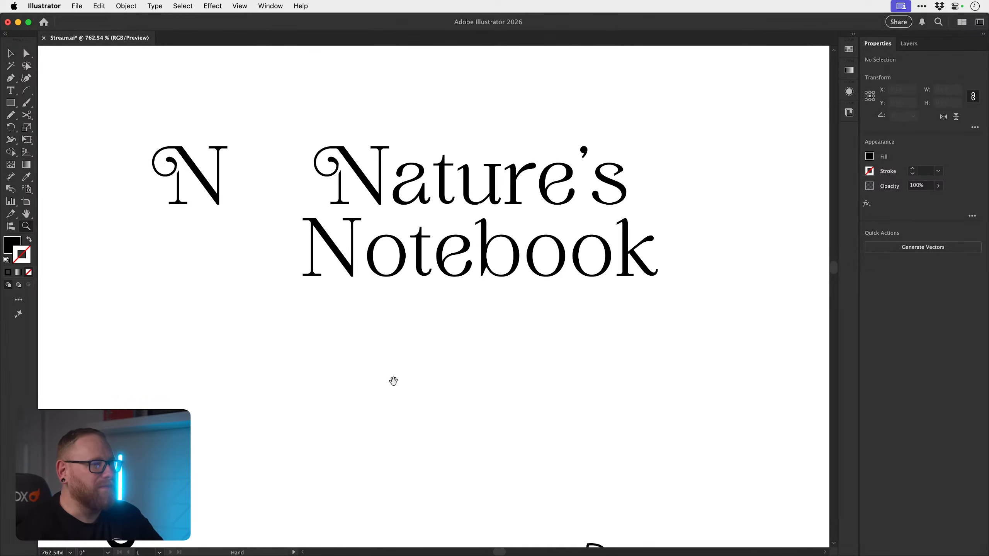
left_click_drag(430, 289, 370, 380)
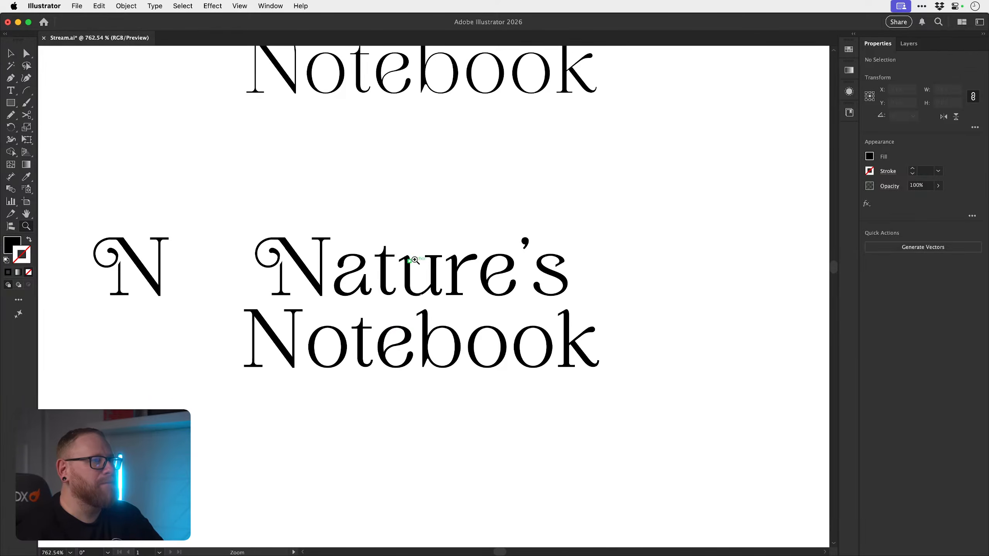
- Duplicate the two-line "Nature's Notebook" wordmark, including its swirl N, beside the original
left_click_drag(414, 260, 431, 262)
key("v")
key("t")
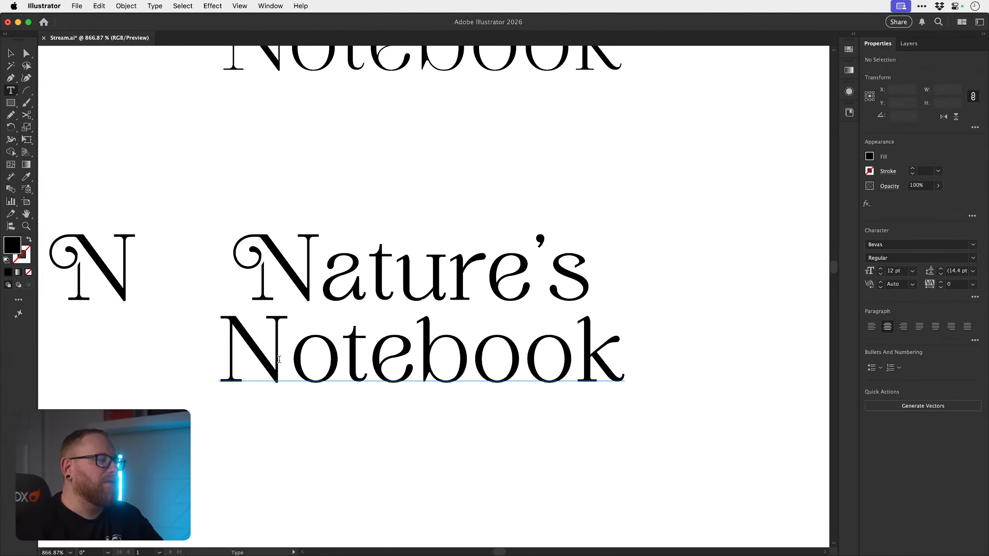
key("v")
left_click_drag(221, 436, 595, 231)
key("super+minus")
key("super+minus")
key("super+minus")
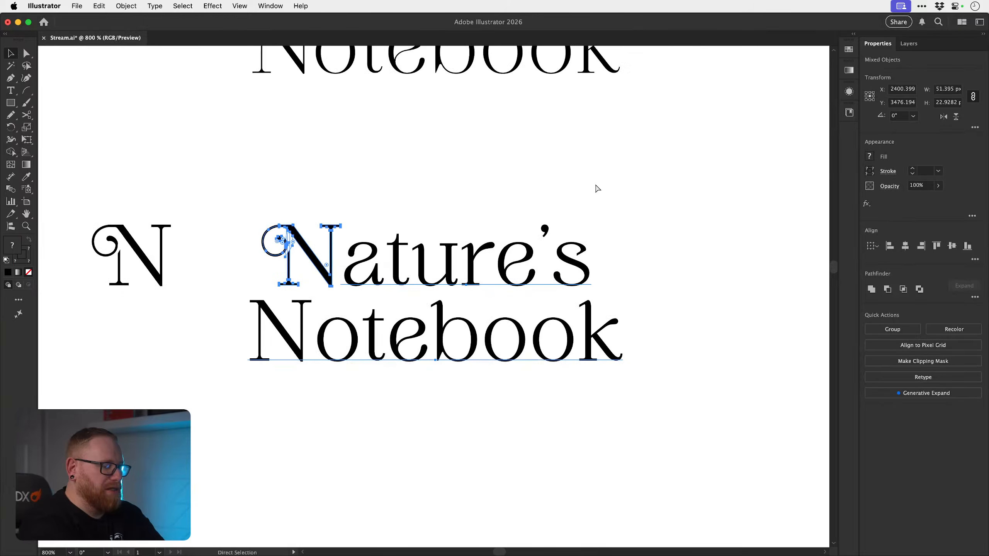
left_click_drag(408, 254, 285, 266)
left_click_drag(317, 288, 611, 330)
key("t")
left_click_drag(510, 339, 524, 299)
key("BackSpace")
left_click(10, 53)
key("super+z")
key("super+z")
- Align the offset swirl N exactly with the initial of "Nature's" in the duplicate wordmark, matching stem and base edges
left_click_drag(443, 222, 530, 350)
key("z")
left_click(480, 349)
left_click(425, 390)
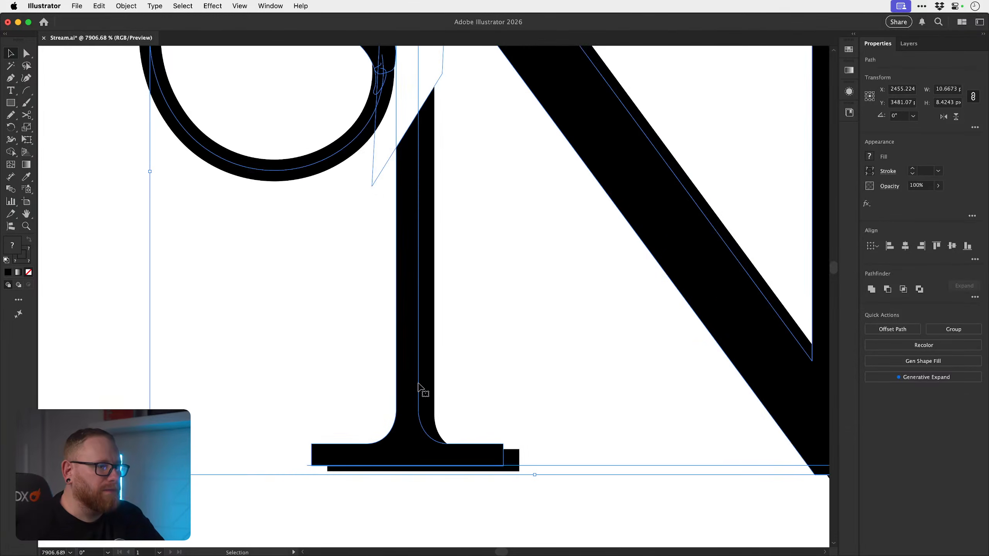
left_click_drag(415, 383, 433, 392)
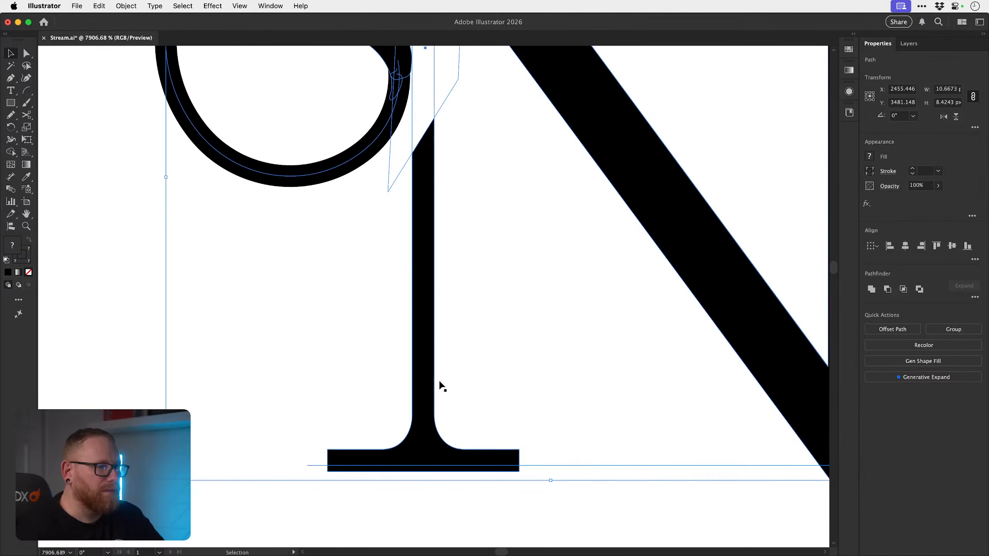
key("super+minus")
key("super+minus")
key("super+minus")
key("super+minus")
key("super+minus")
key("super+minus")
key("Delete")
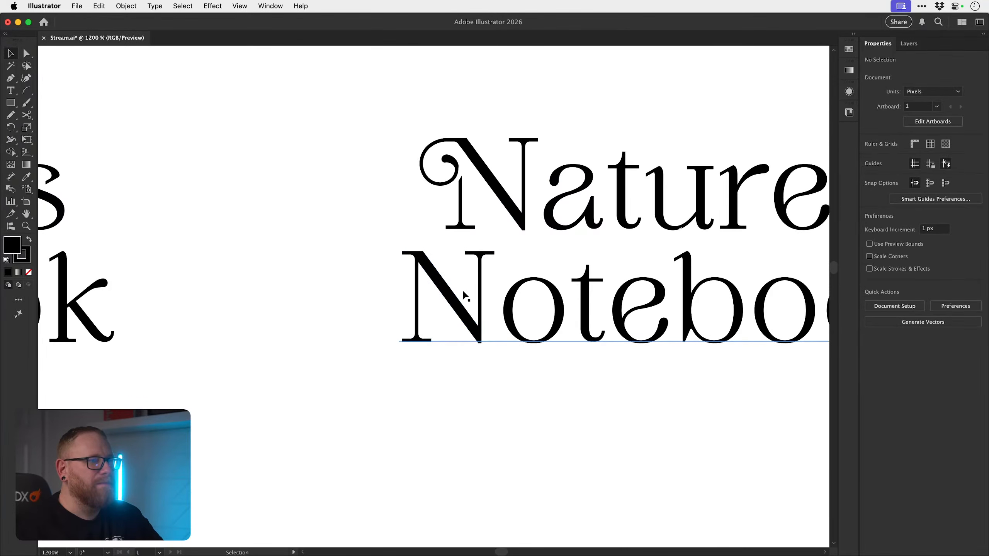
- Replace the plain N of "Notebook" in the duplicate wordmark with a copy of the swirl N, shifting "otebook" to fit beside it
key("t")
left_click_drag(466, 287, 423, 293)
key("BackSpace")
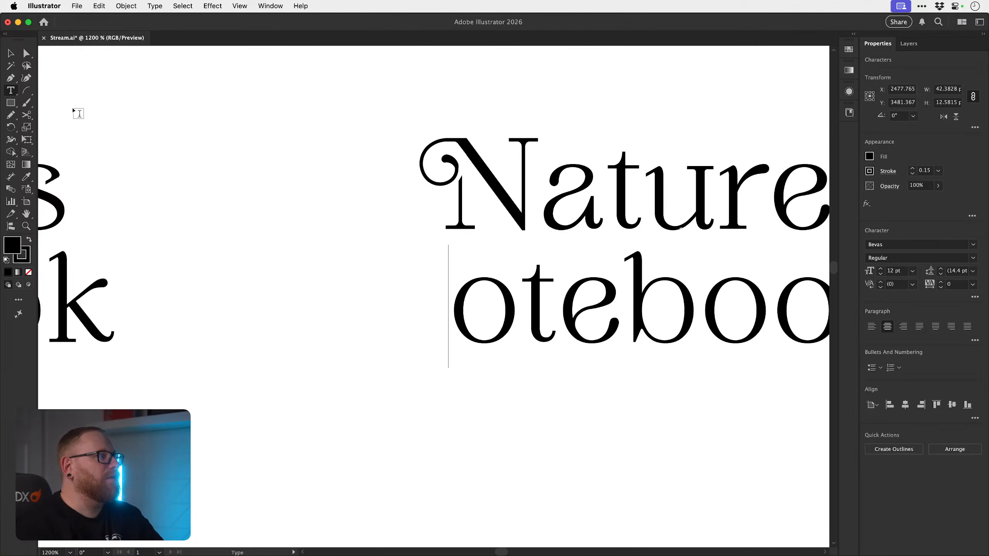
left_click(10, 53)
left_click_drag(503, 289, 510, 323)
key("super+v")
key("super+z")
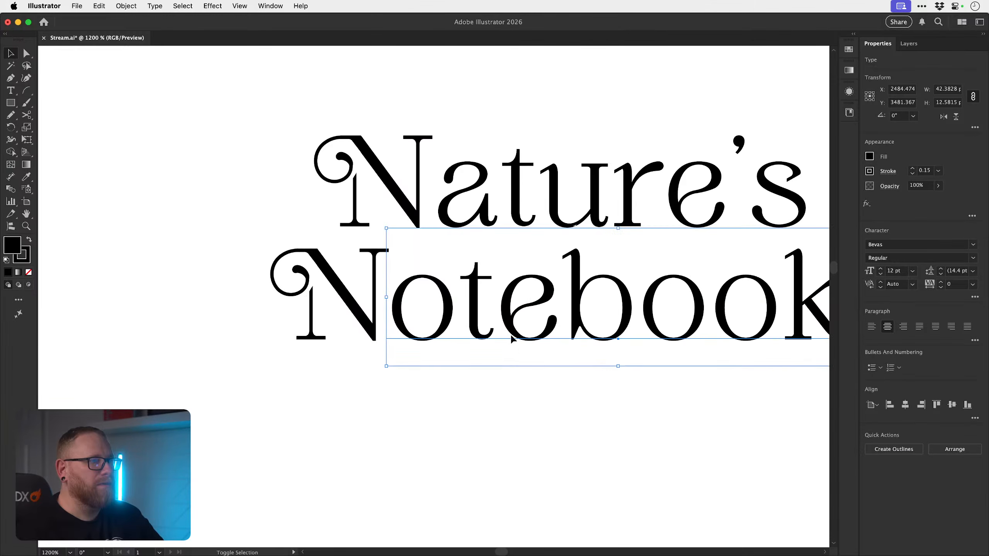
- Examine the duplicate wordmark with swirl initials on both lines, up close and beside the single-swirl version
key("z")
left_click_drag(519, 393, 404, 356)
key("v")
left_click(475, 396)
left_click_drag(475, 396, 449, 391)
key("z")
left_click_drag(424, 348, 501, 347)
key("v")
left_click_drag(477, 385, 446, 371)
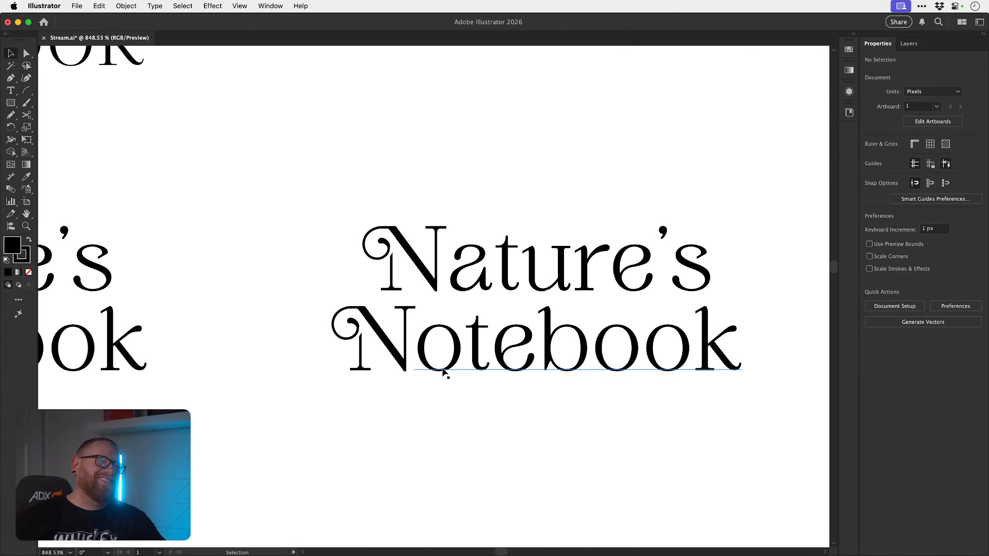
key("z")
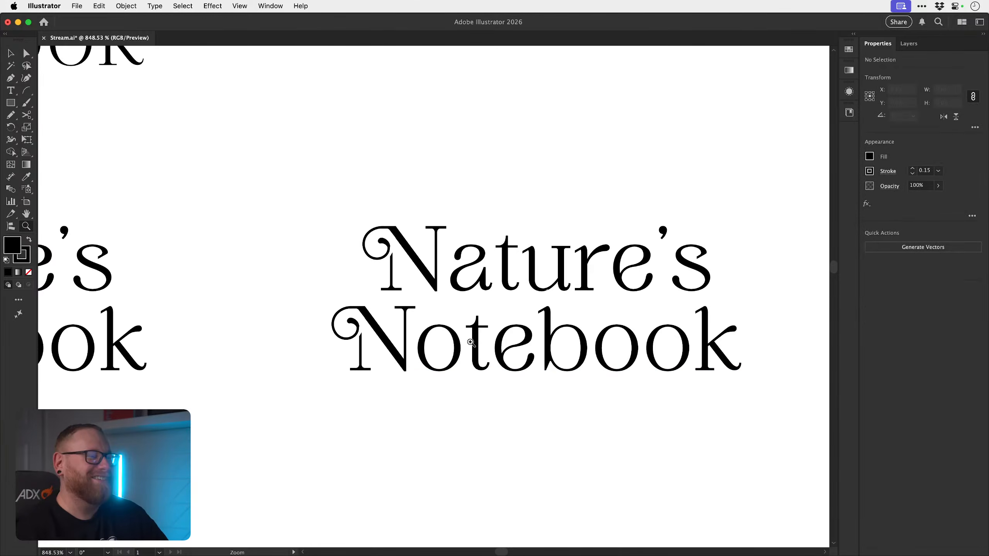
left_click_drag(469, 342, 340, 338)
key("v")
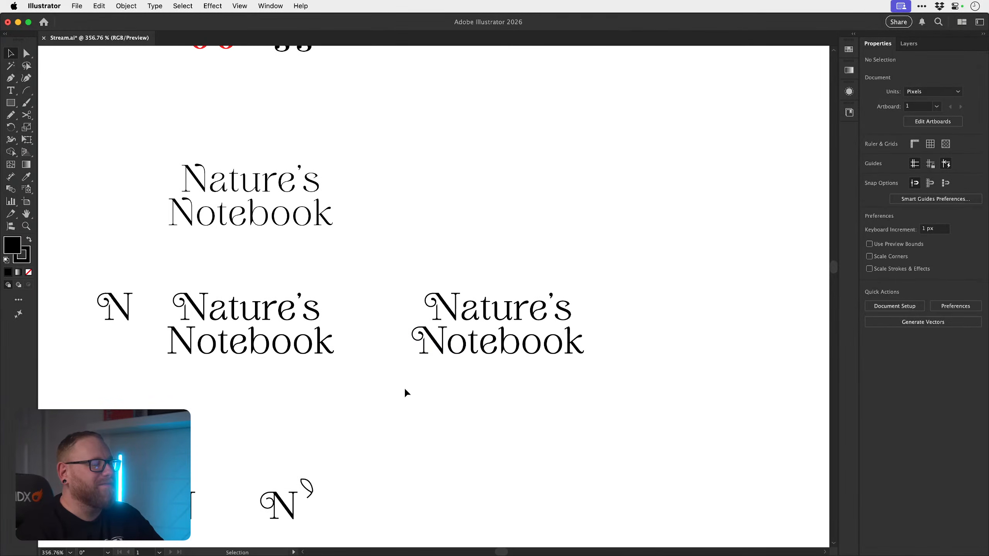
- Try a lowercase "n" as the initial on a duplicate of the thin "Notebook" line, and delete the duplicate
key("space")
left_click_drag(422, 350, 382, 366)
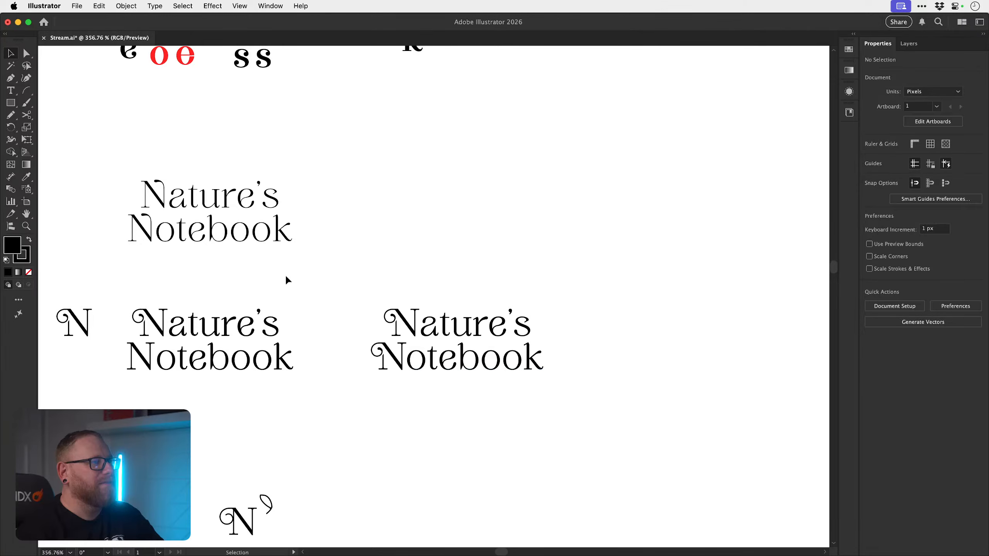
left_click_drag(230, 229, 508, 229)
key("t")
left_click_drag(433, 234, 409, 236)
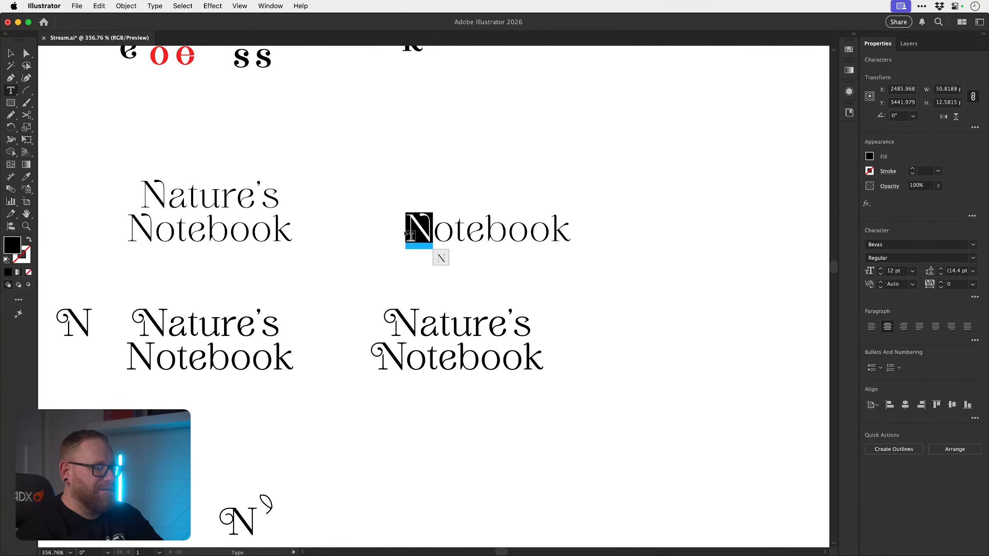
type("n")
key("Escape")
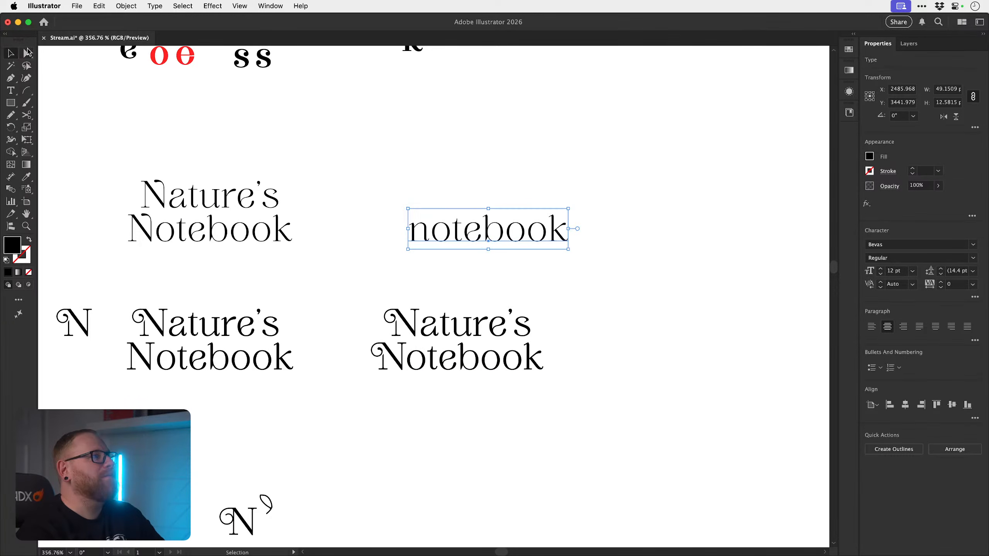
key("z")
left_click_drag(463, 229, 557, 228)
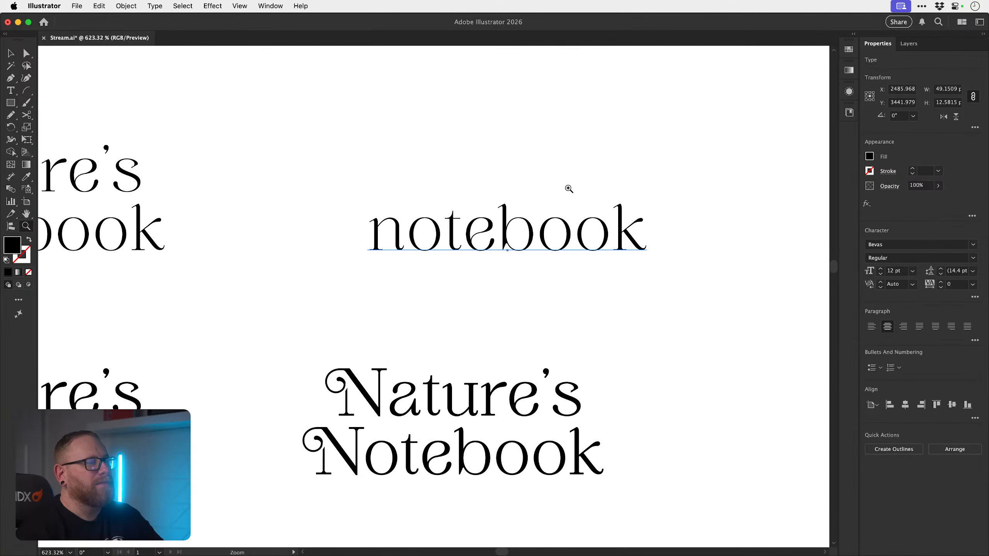
key("v")
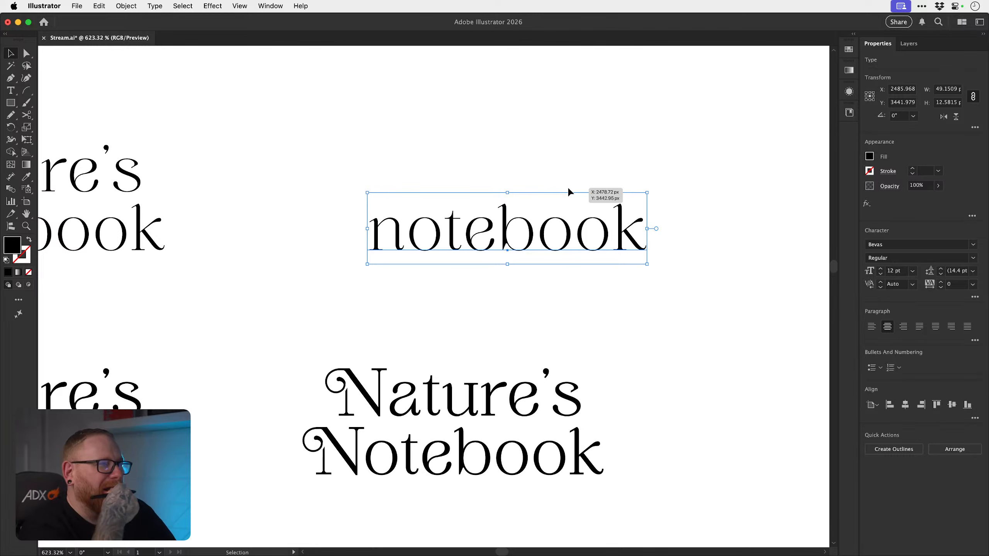
key("Delete")
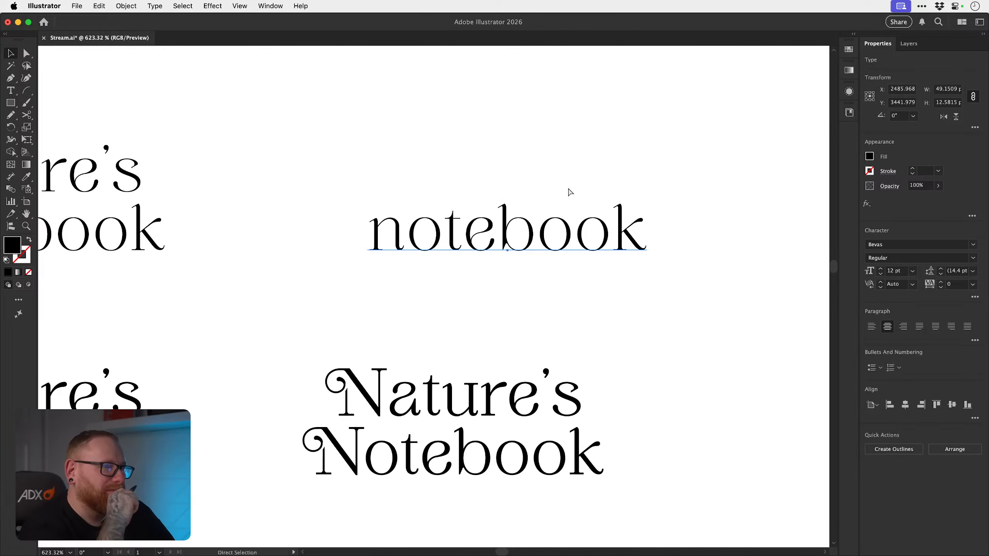
- Save the document
left_click_drag(381, 355, 561, 265)
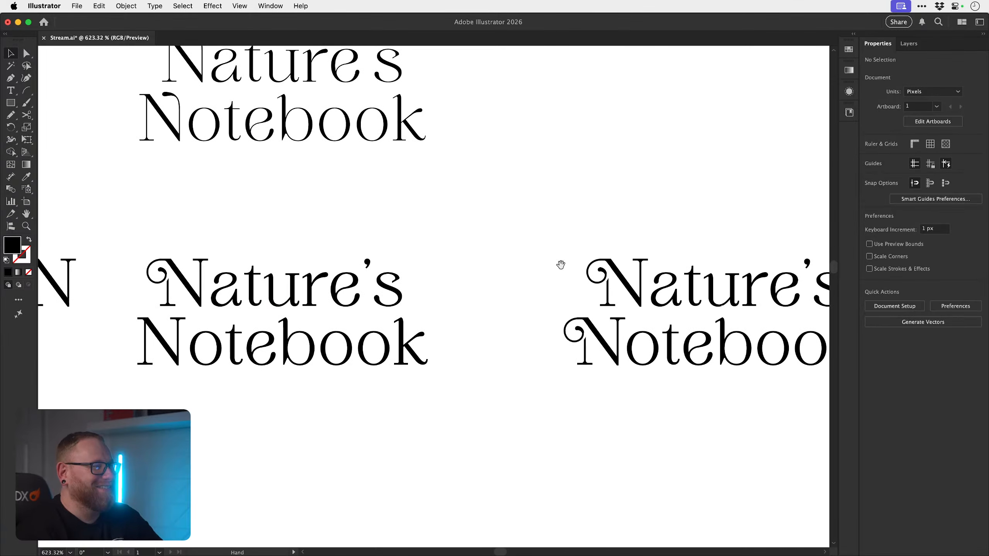
key("super+s")
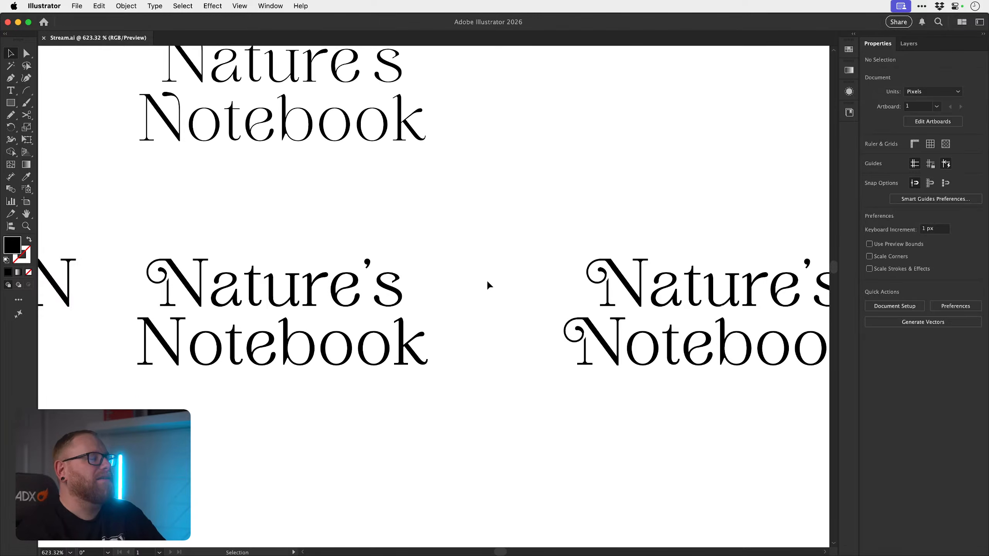
- Try moving "Notebook" up and left so it tucks tightly under "Nature's" in the single-swirl wordmark, and undo the moves
left_click_drag(261, 346, 253, 338)
left_click(253, 413)
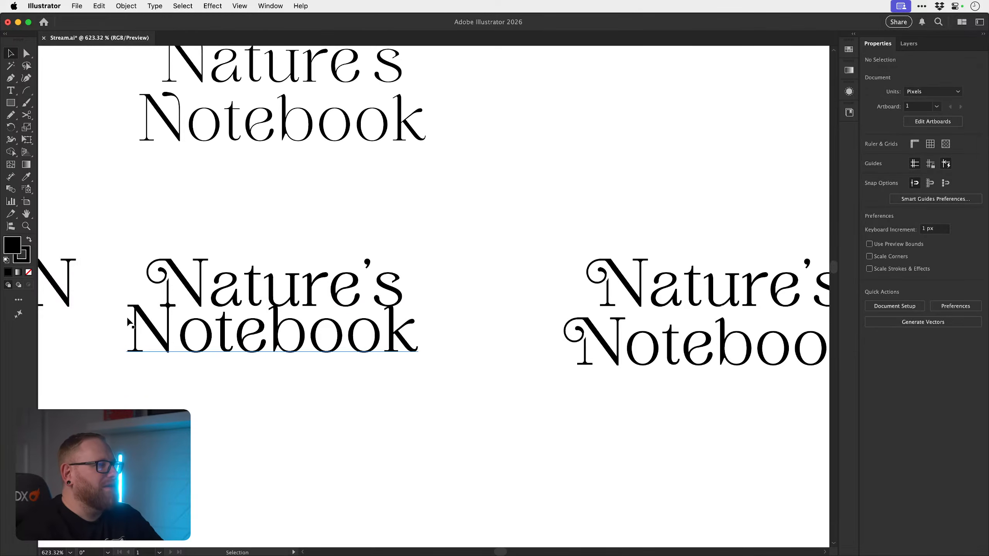
scroll(132, 321, "up", 5)
mouse_move(246, 356)
left_mouse_down()
mouse_move(247, 369)
mouse_move(247, 353)
left_mouse_up()
left_click(339, 426)
key("z")
left_click_drag(398, 376, 231, 351)
left_click_drag(292, 363, 239, 372)
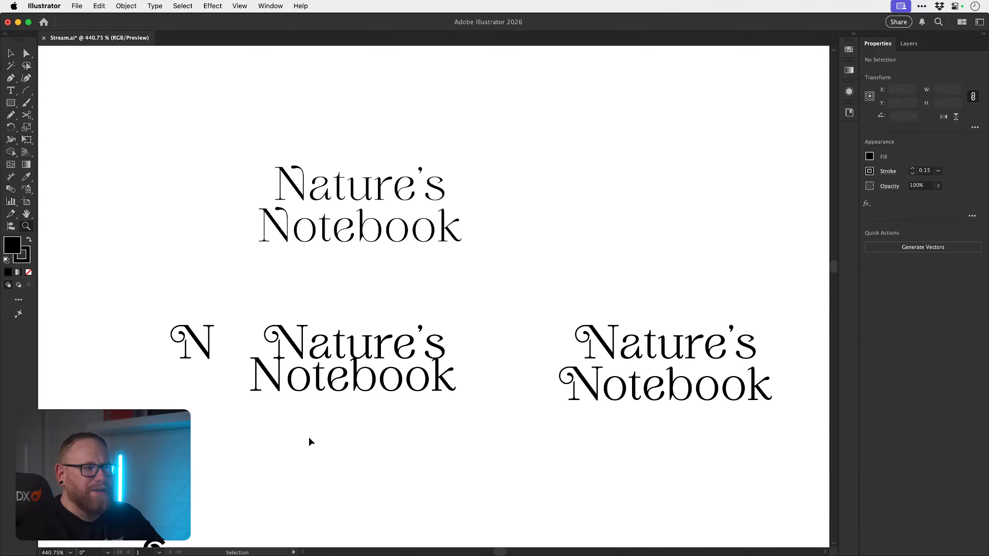
key("super+z")
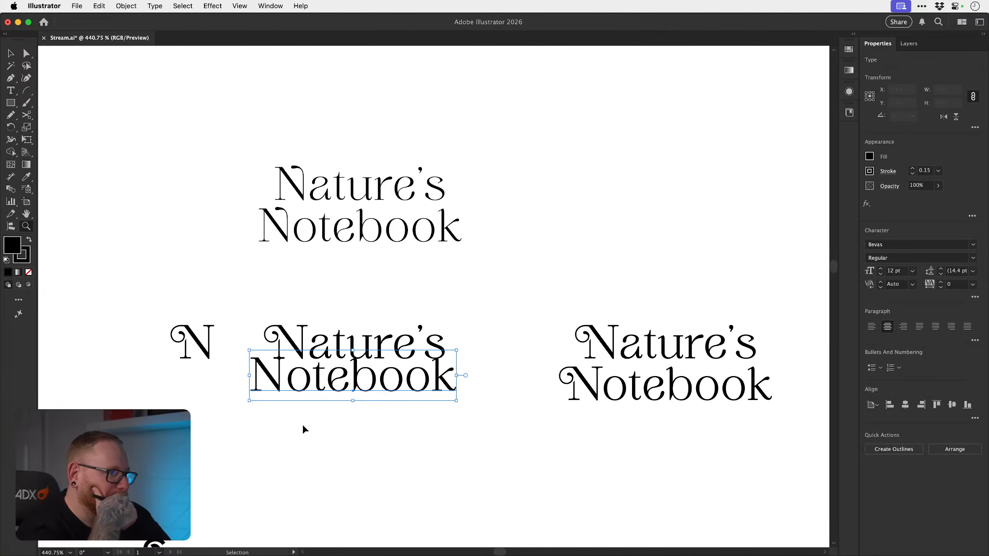
key("super+z")
key("super+z")
key("super+z")
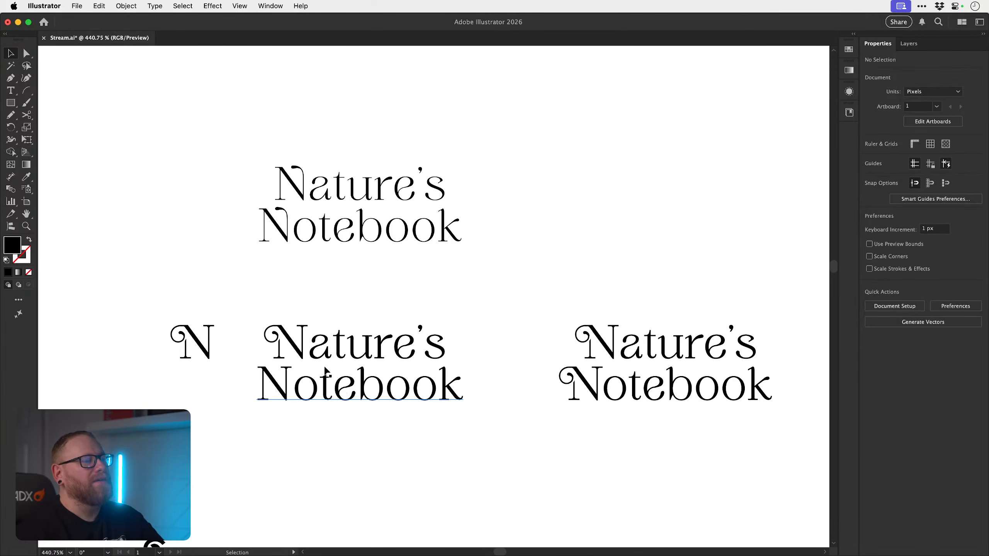
- Enlarge the teardrop terminal of the swirl N in "Nature's" slightly, keeping it joined to the end of the curl
key("z")
left_click(289, 359)
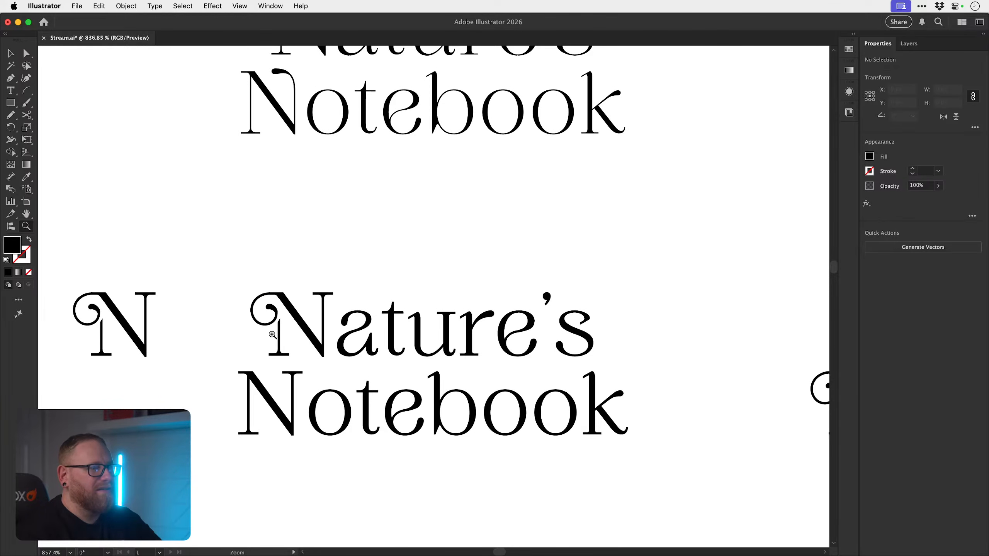
left_click_drag(272, 335, 432, 331)
key("v")
left_click(296, 232)
left_click_drag(284, 219, 349, 250)
left_click(557, 122)
key("z")
key("v")
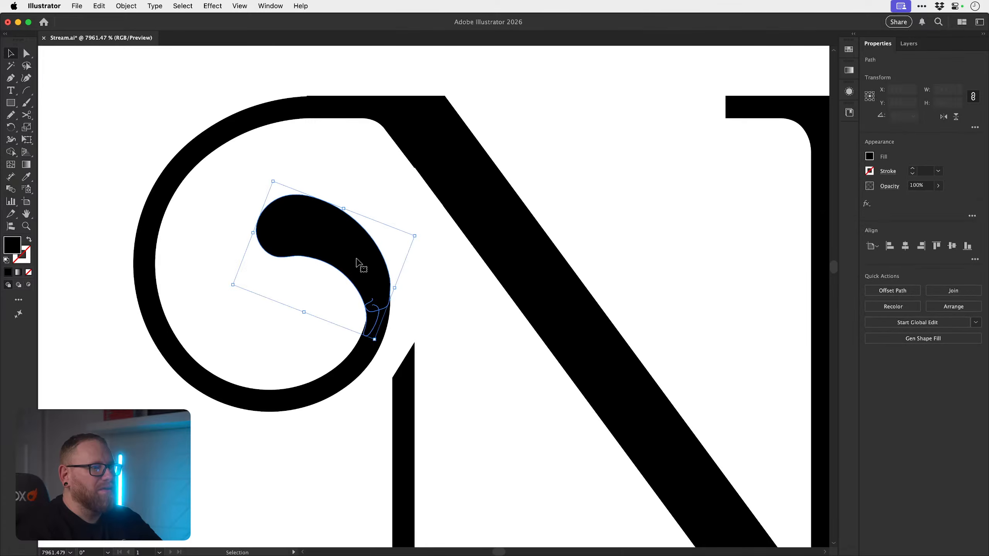
- Lower the right bottom anchor of the white masking shape over the N's left stem to give the stem a shallower cut
key("z")
left_click_drag(392, 313, 276, 252)
left_click_drag(375, 280, 333, 273)
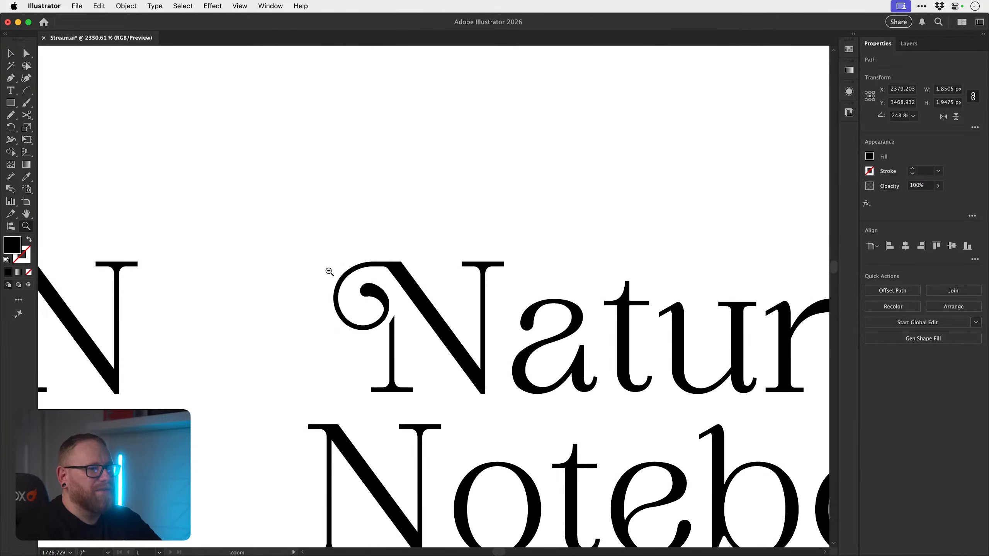
left_click_drag(451, 284, 319, 267)
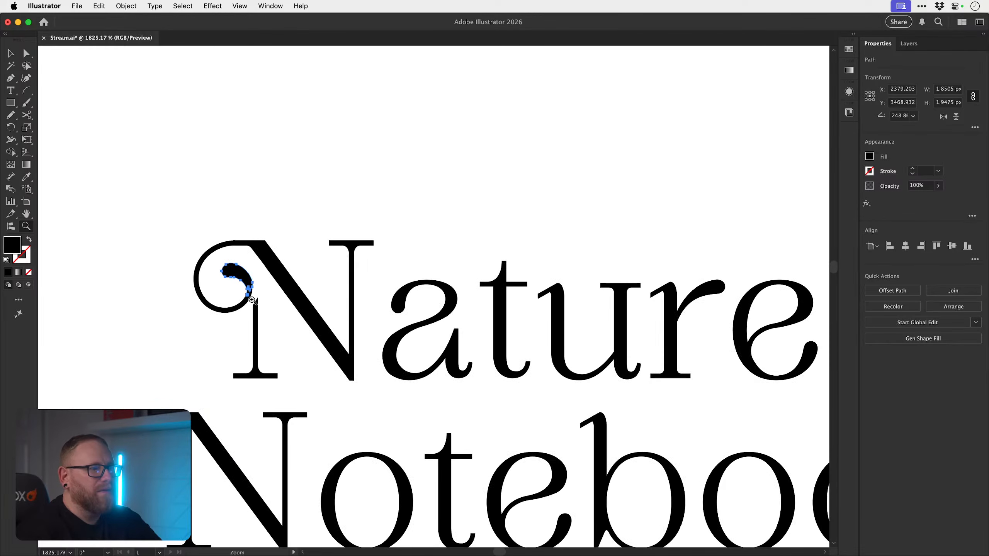
left_click_drag(253, 302, 390, 275)
key("a")
left_click(302, 279)
left_click_drag(334, 227, 334, 337)
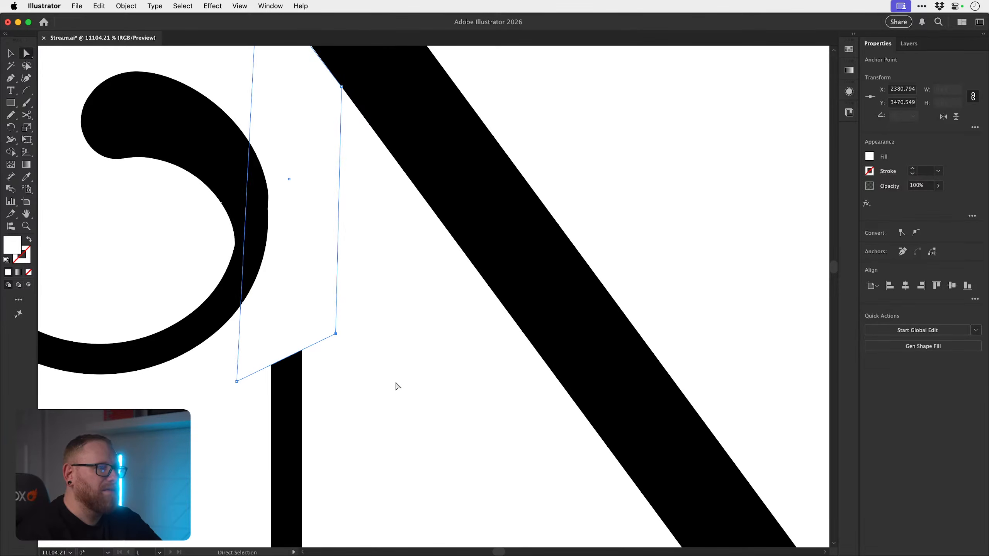
- Nudge the lower left anchor of the white masking shape up slightly and review the stem gap within the whole wordmark
scroll(397, 387, "down", 5)
left_click(358, 386, "shift")
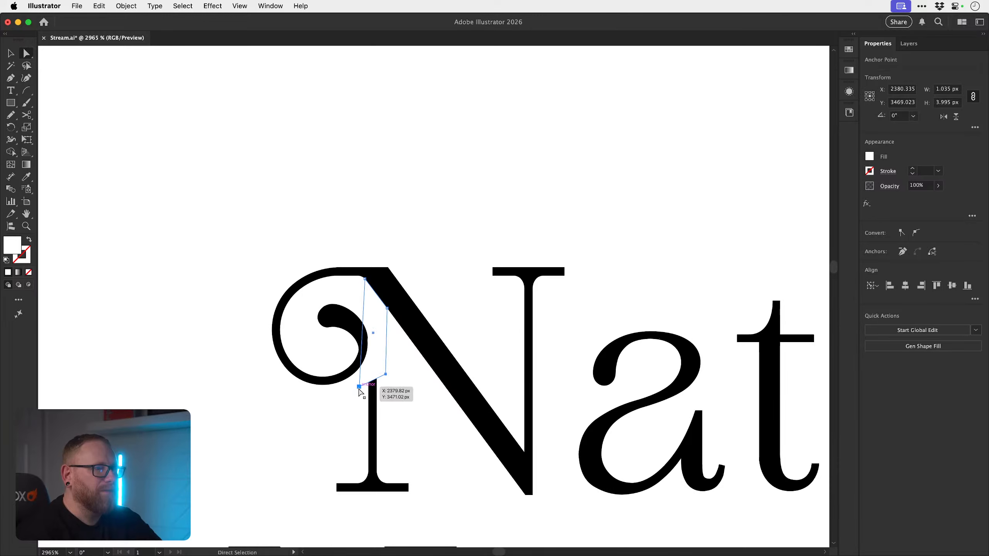
left_click_drag(357, 387, 358, 382)
left_click_drag(424, 381, 318, 337)
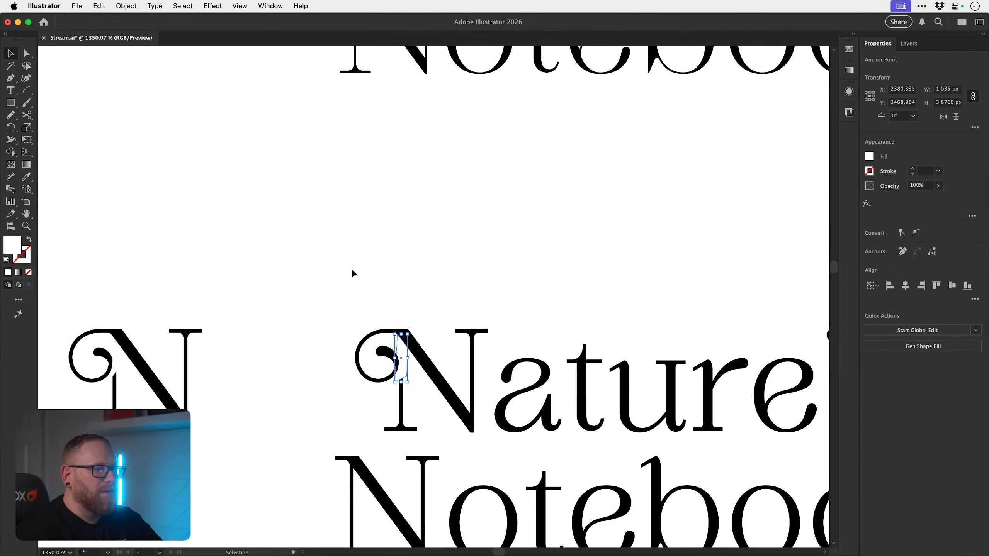
left_click(351, 268)
key("v")
left_click_drag(442, 381, 334, 353)
scroll(442, 369, "down", 5)
scroll(442, 370, "right", 3)
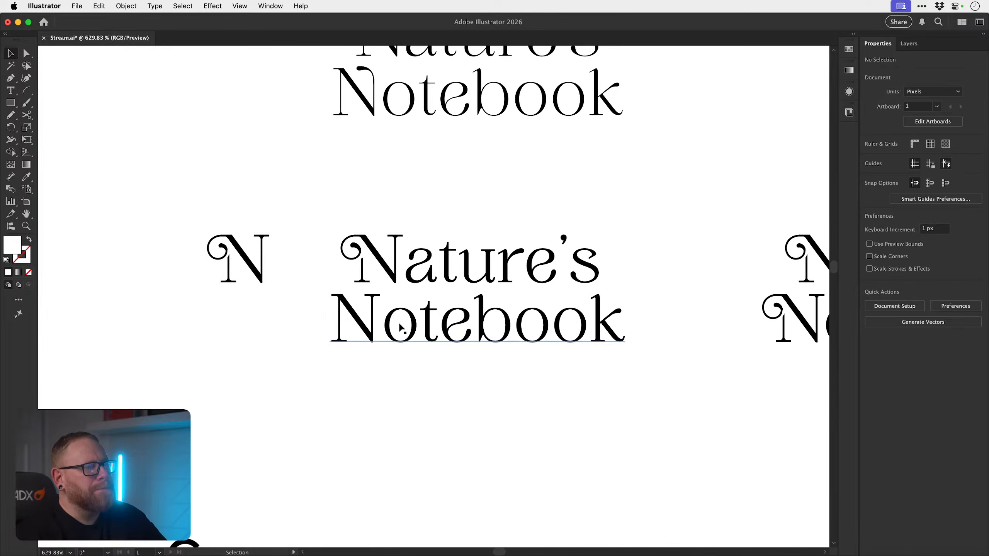
- Try moving "Notebook" well below "Nature's" in the single-swirl wordmark, and undo the move
left_click_drag(378, 330, 370, 385)
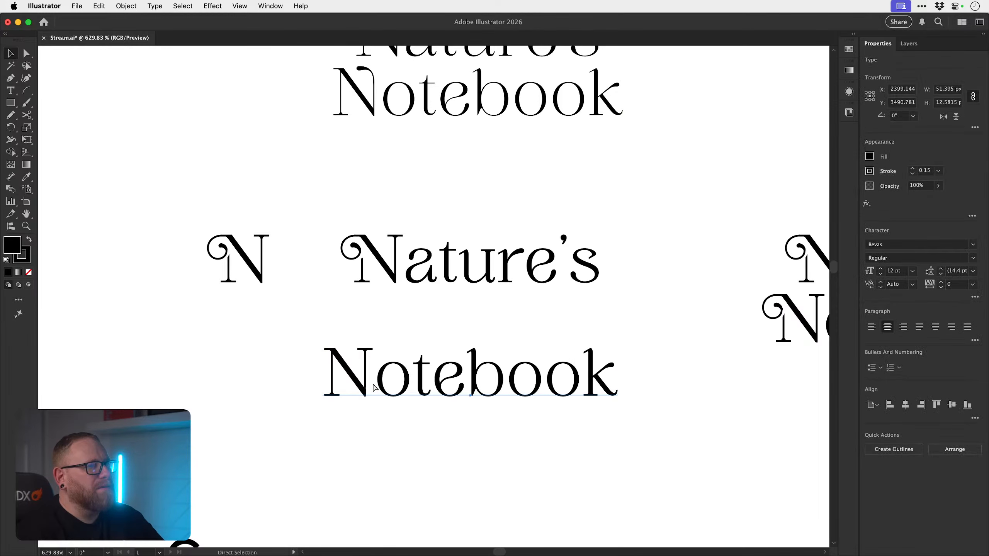
key("super+z")
scroll(371, 383, "right", 3)
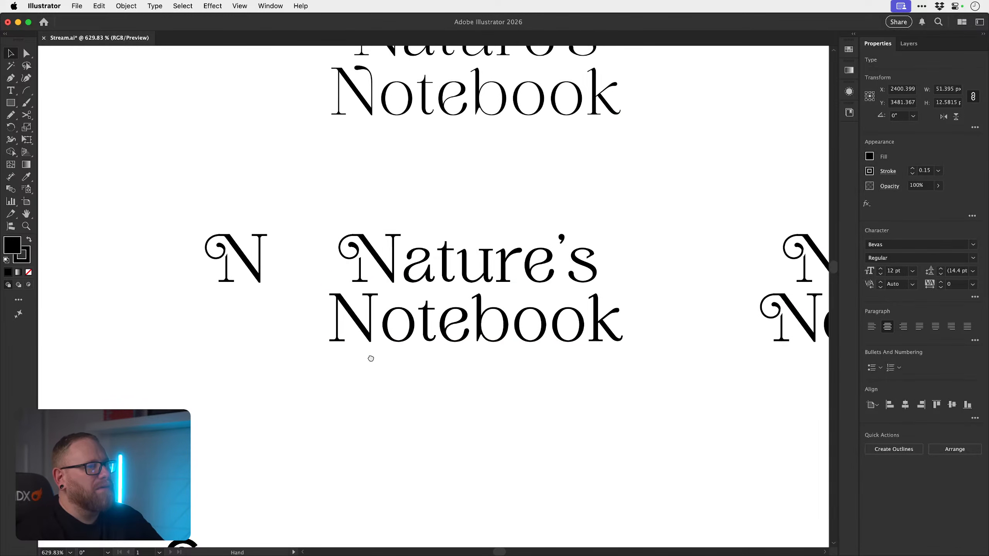
- Duplicate the whole single-swirl "Nature's Notebook" wordmark into the empty area below and to the right of the other versions
left_click_drag(261, 408, 530, 221)
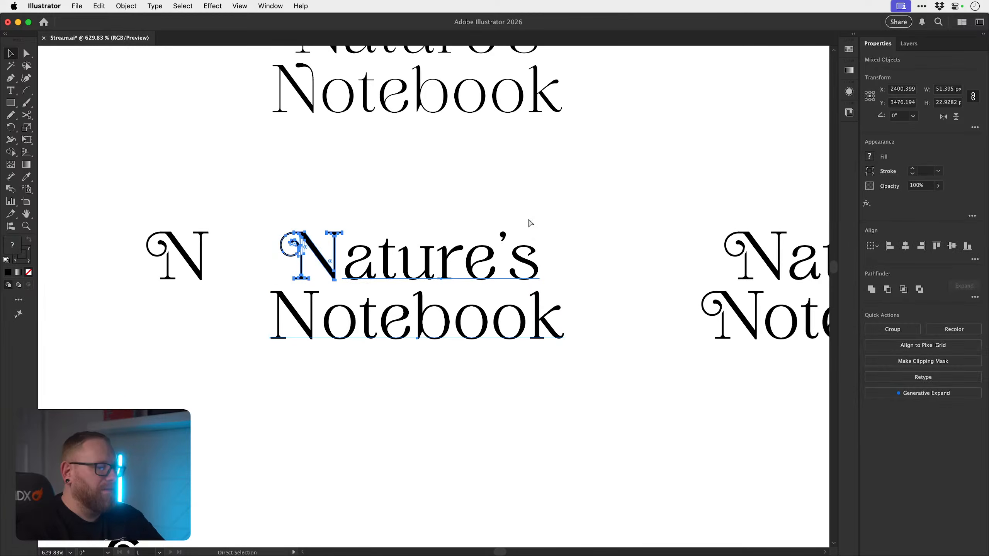
key("super+minus")
key("super+minus")
key("super+minus")
key("super+minus")
left_click_drag(446, 267, 298, 211)
left_click_drag(289, 236, 530, 382)
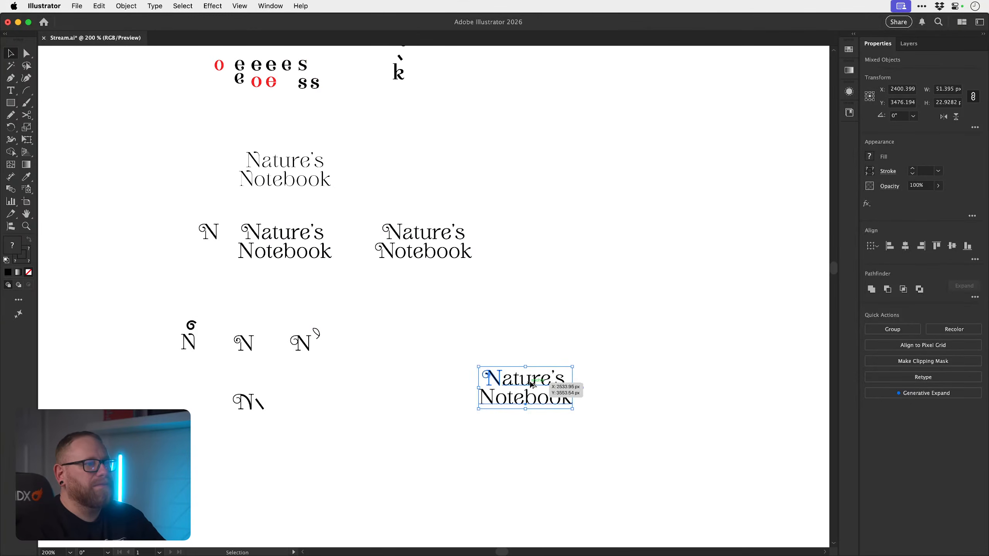
left_click(434, 311)
- Switch to Photoshop, check which typeface the thin sans-serif "Nature's Notebook" sample uses, and save the file
key("super+Tab")
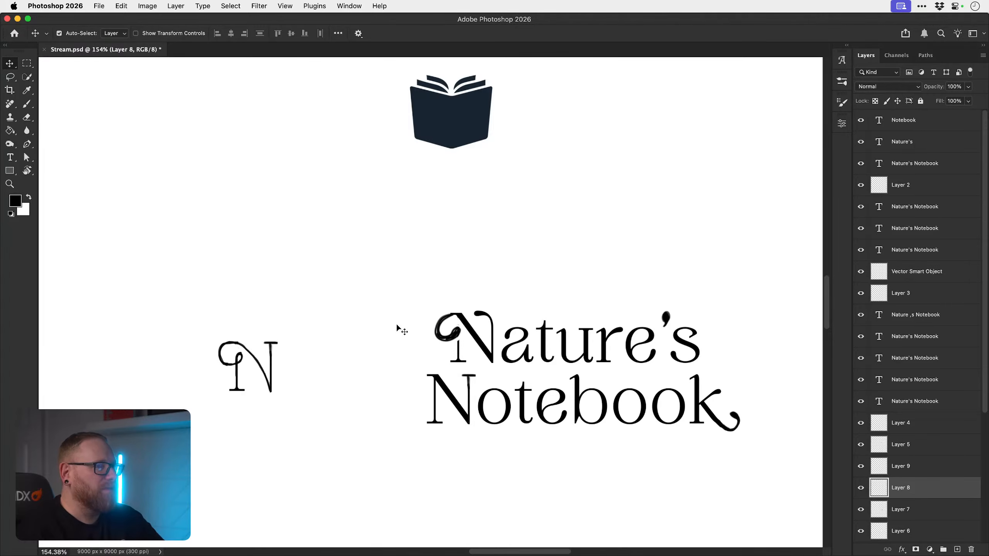
scroll(396, 323, "down", 10)
scroll(371, 296, "up", 3)
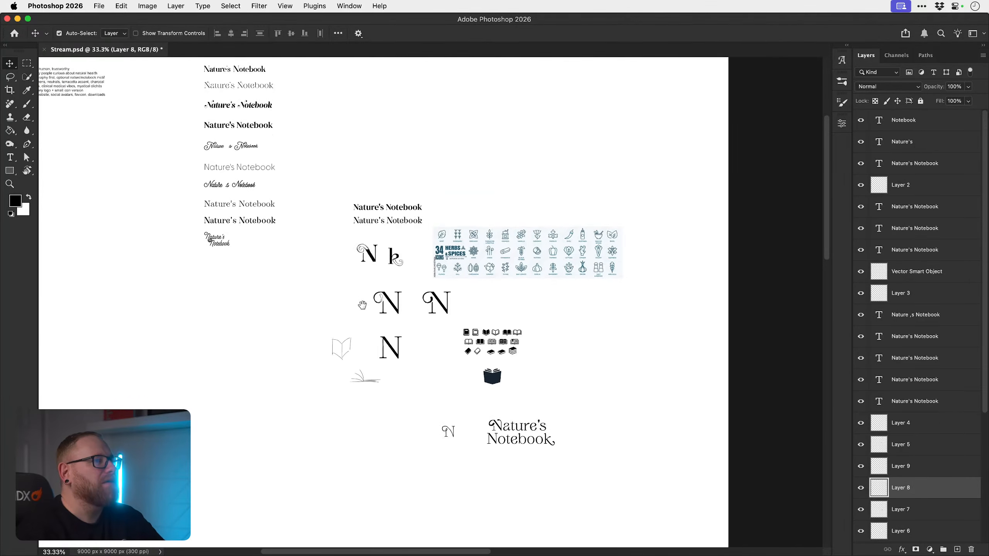
left_click_drag(363, 305, 425, 401)
left_click_drag(277, 256, 362, 267)
key("t")
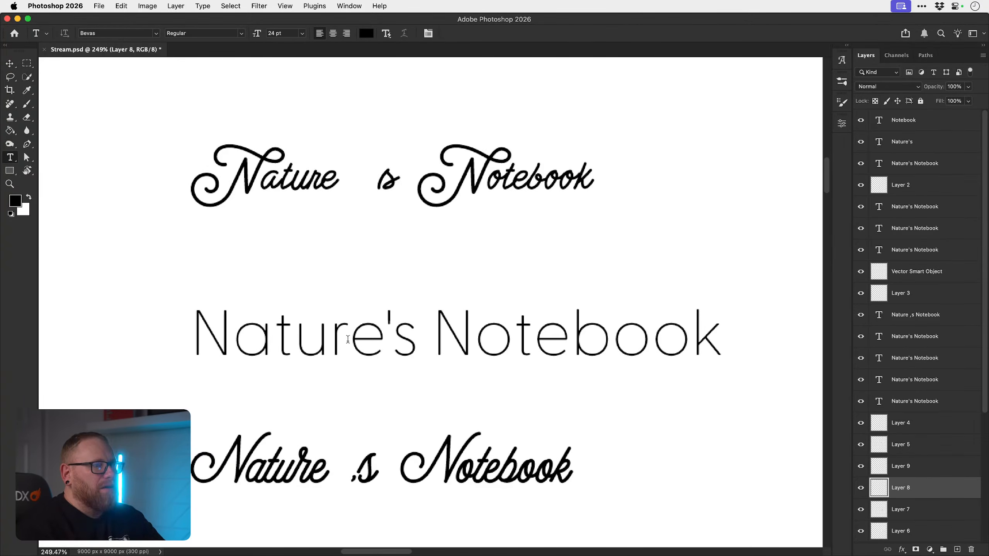
left_click(348, 339)
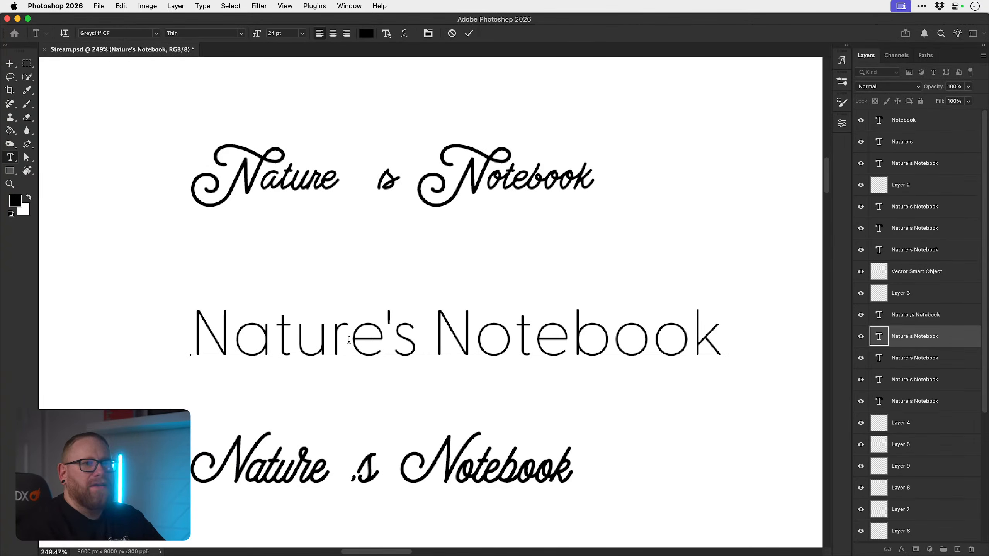
left_click(10, 63)
key("super+s")
- Switch back to Illustrator and set "Notebook" in the duplicated wordmark to Greycliff CF Thin
key("super+Tab")
scroll(389, 294, "down", 3)
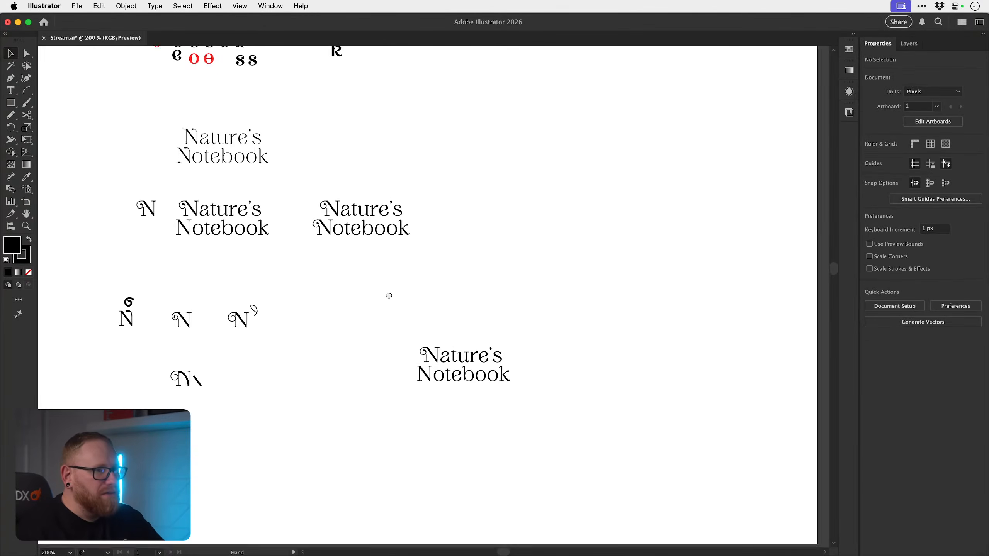
scroll(494, 384, "up", 5)
left_click(463, 361)
left_click(900, 246)
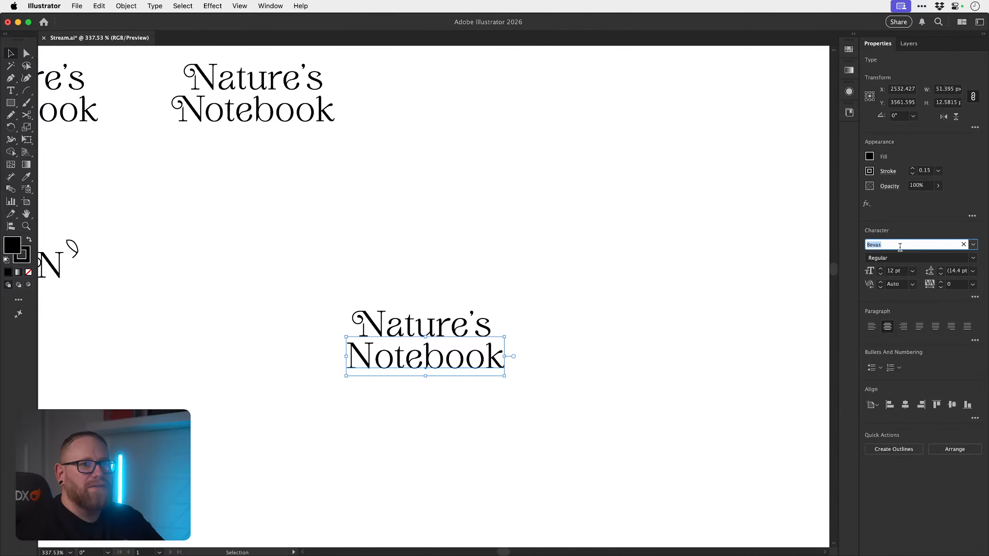
type("grey")
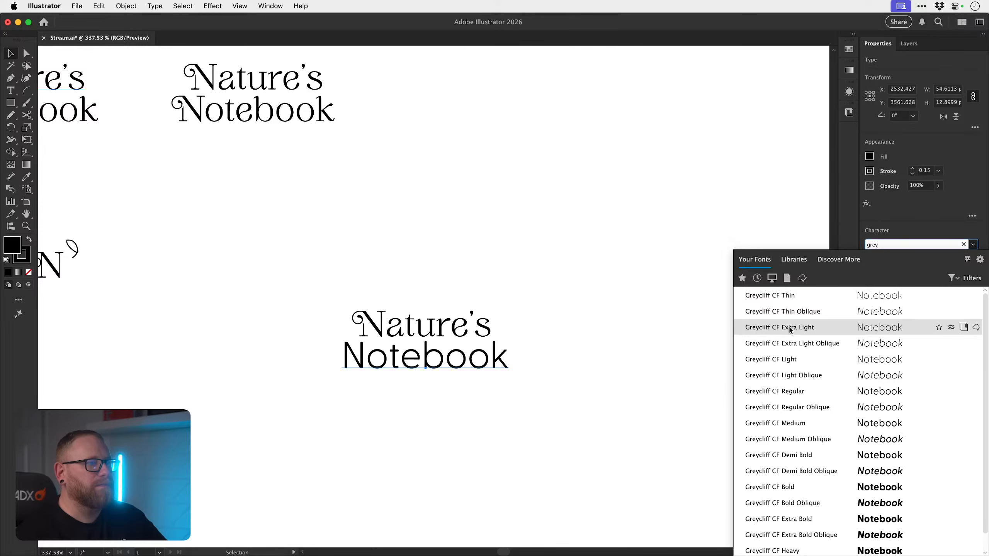
left_click(788, 299)
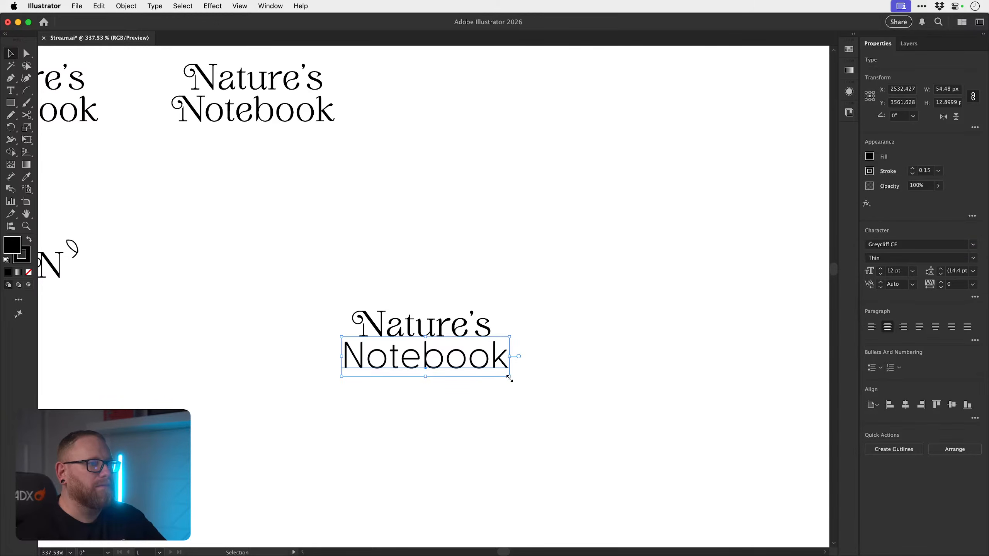
- Scale the sans-serif "Notebook" down to about 6.64 pt and place it centred just beneath "Nature's"
left_click_drag(509, 378, 485, 369)
left_click_drag(431, 348, 485, 360)
left_click_drag(541, 384, 521, 378)
left_click(438, 422)
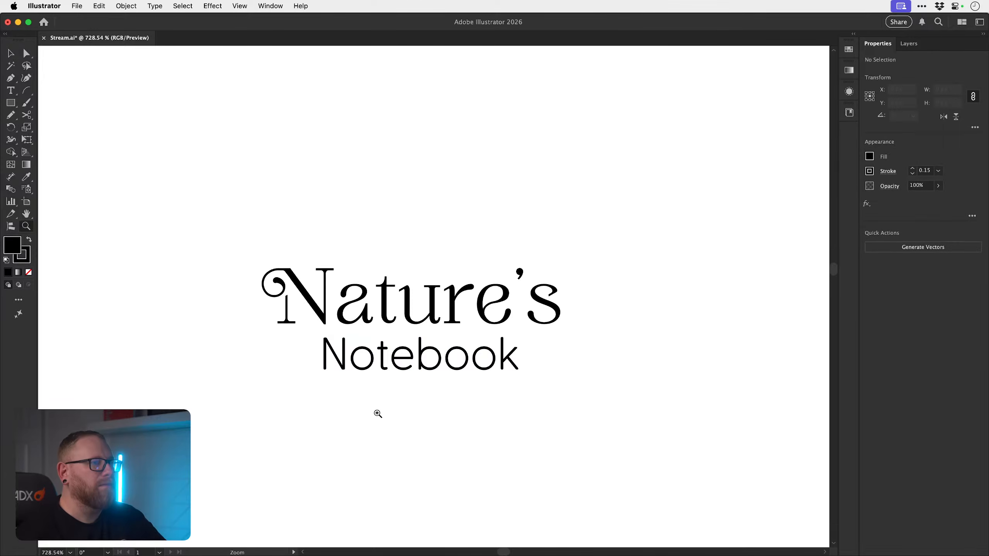
left_click_drag(378, 413, 306, 377)
- Duplicate the wordmark with the sans-serif "Notebook" to the right of the original
left_click_drag(302, 418, 543, 286)
left_click_drag(543, 286, 461, 258)
left_click_drag(361, 328, 606, 331)
- Set "Notebook" in the right-hand copy to all caps in Greycliff CF Regular
left_click(568, 350)
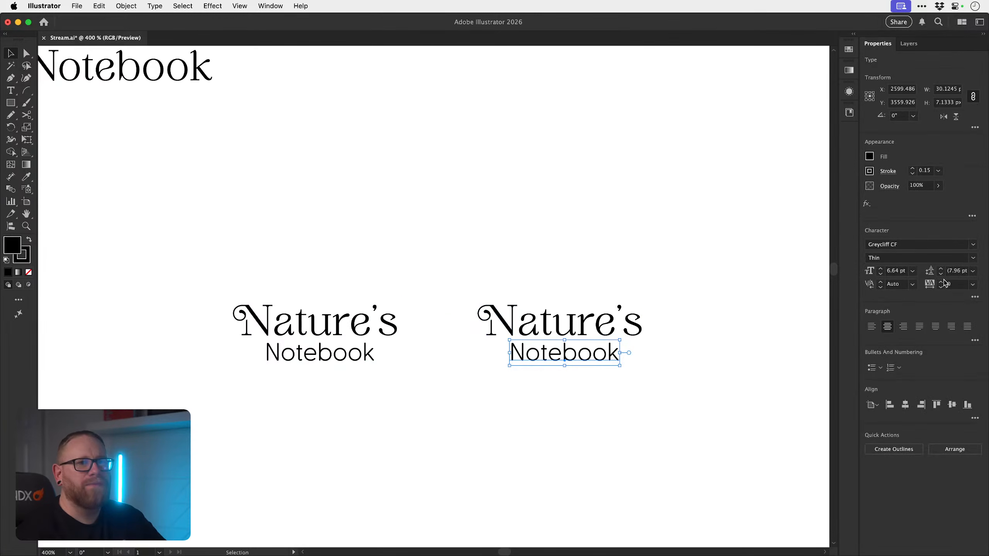
left_click(975, 296)
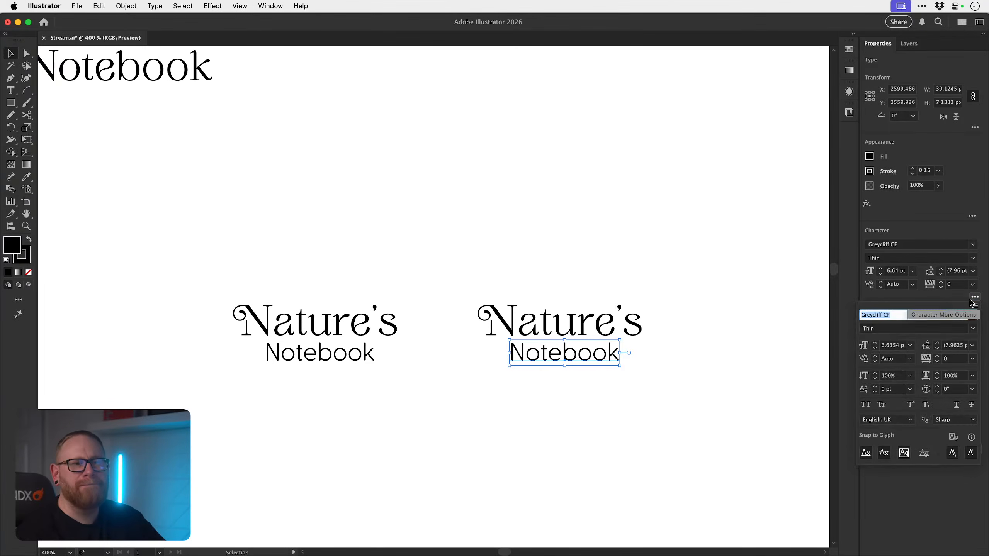
left_click(866, 405)
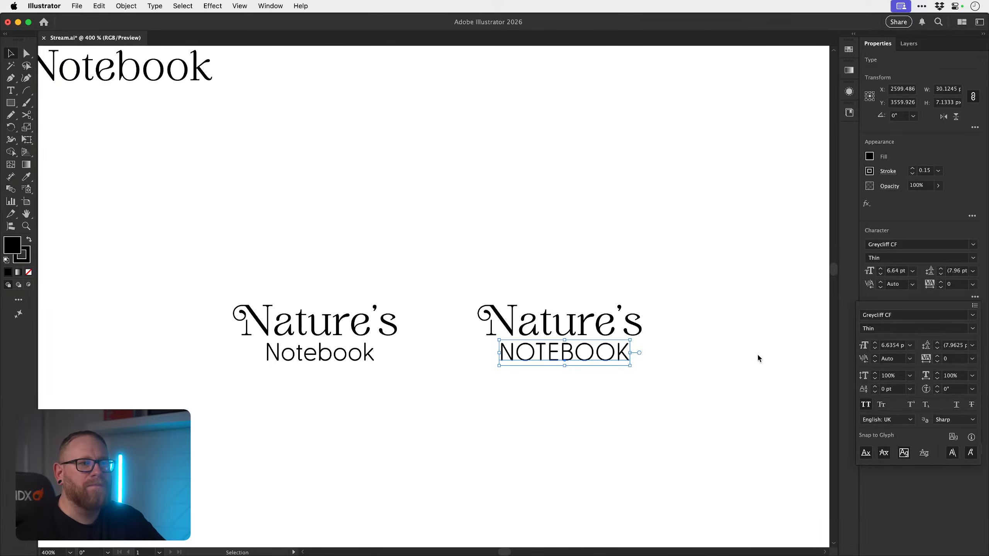
left_click(973, 257)
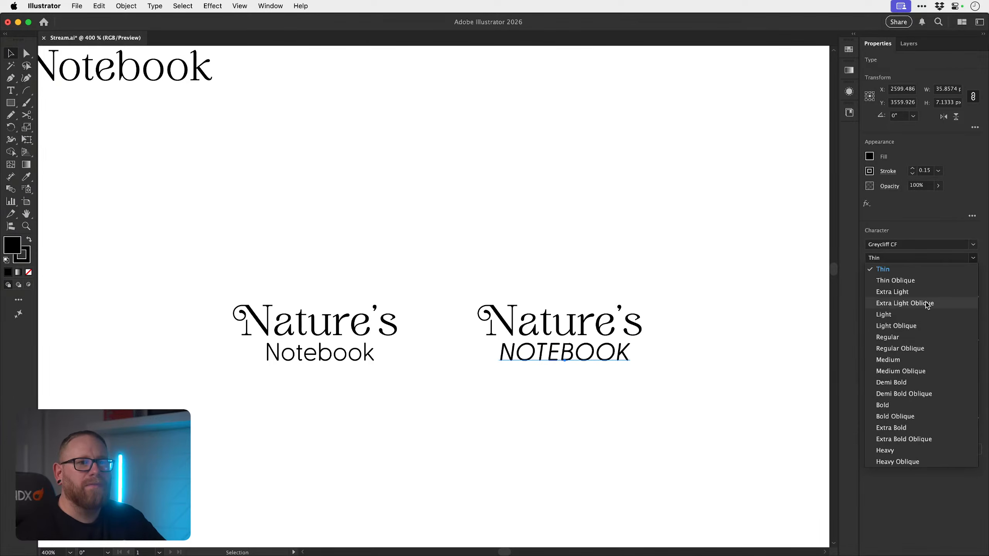
left_click(923, 337)
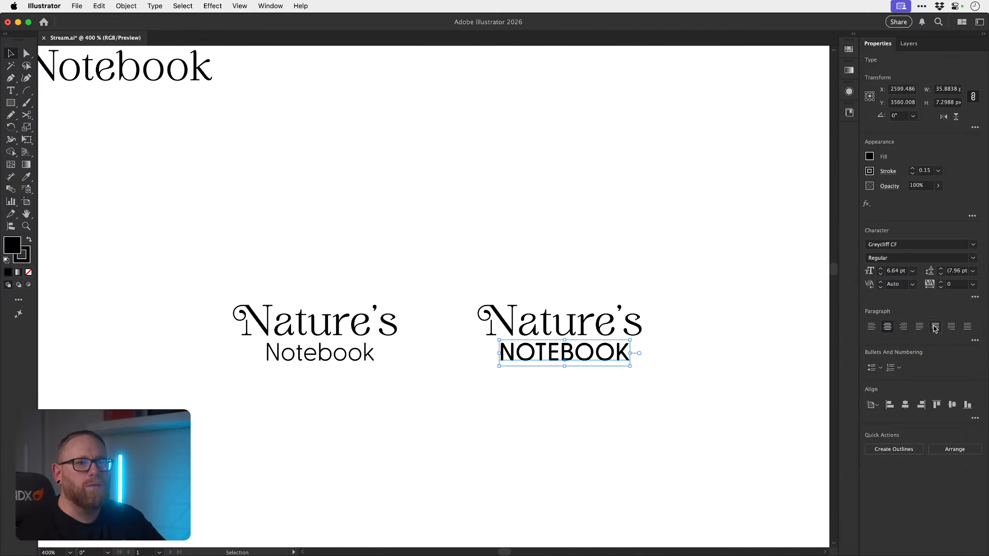
- Widen the tracking of "NOTEBOOK" to 380, scale it down, and position it centred beneath "Nature's"
left_click_drag(942, 285, 940, 284)
left_click_drag(664, 338, 672, 363)
left_click(703, 322)
key("z")
key("v")
left_click_drag(573, 354, 572, 350)
left_click(552, 393)
- Enlarge the tracked "NOTEBOOK" slightly from its centre to about 4.11 pt
key("space")
left_click_drag(555, 398, 579, 386)
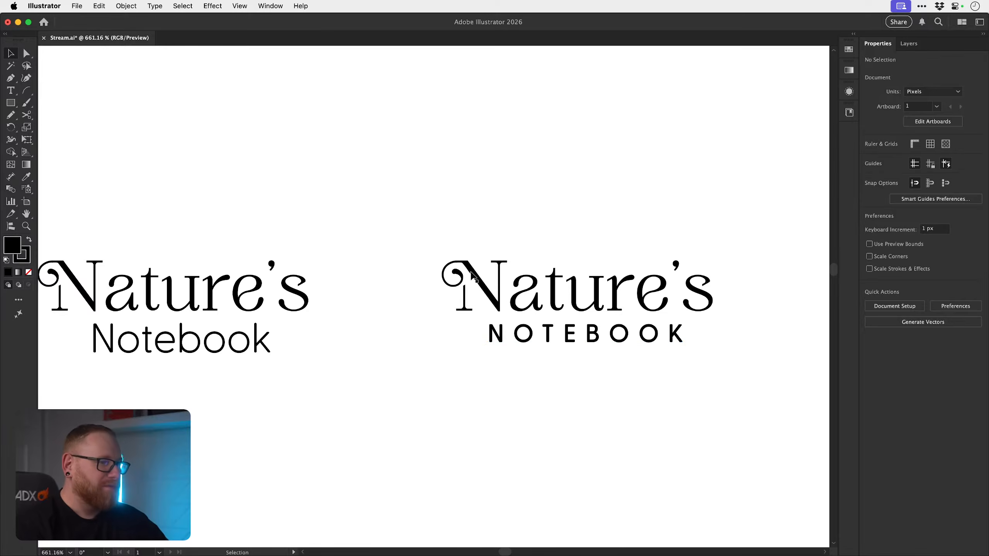
key("z")
left_click_drag(450, 308, 432, 321)
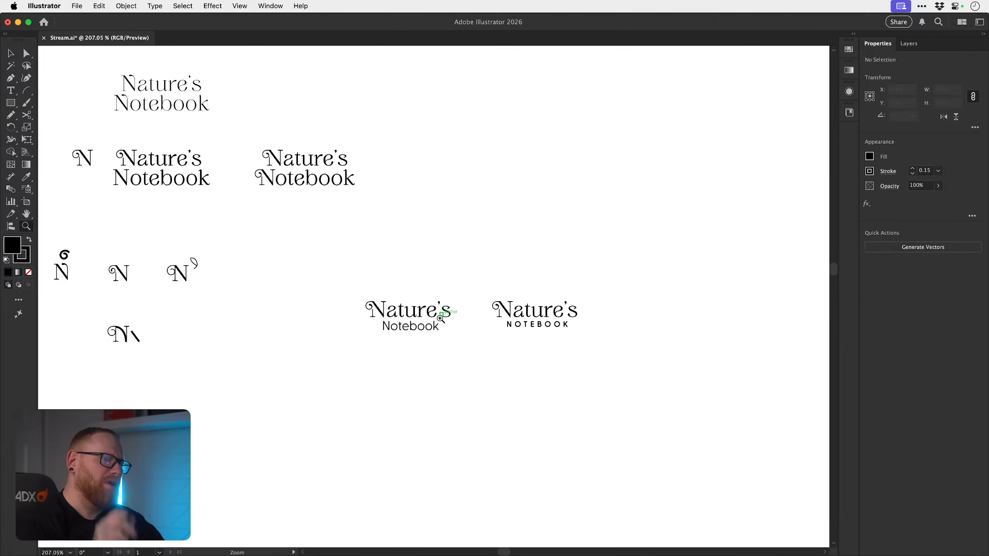
left_click_drag(440, 319, 727, 318)
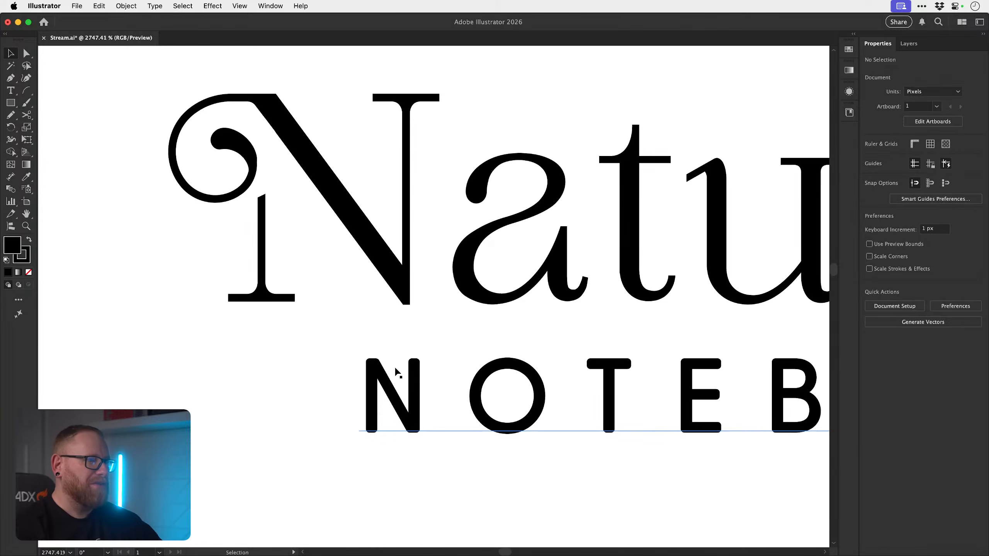
left_click(397, 373)
left_click_drag(358, 347, 350, 331)
- Draw a temporary Pencil line from the swirl N's lower point down to the N of "NOTEBOOK", and delete it
left_click(11, 116)
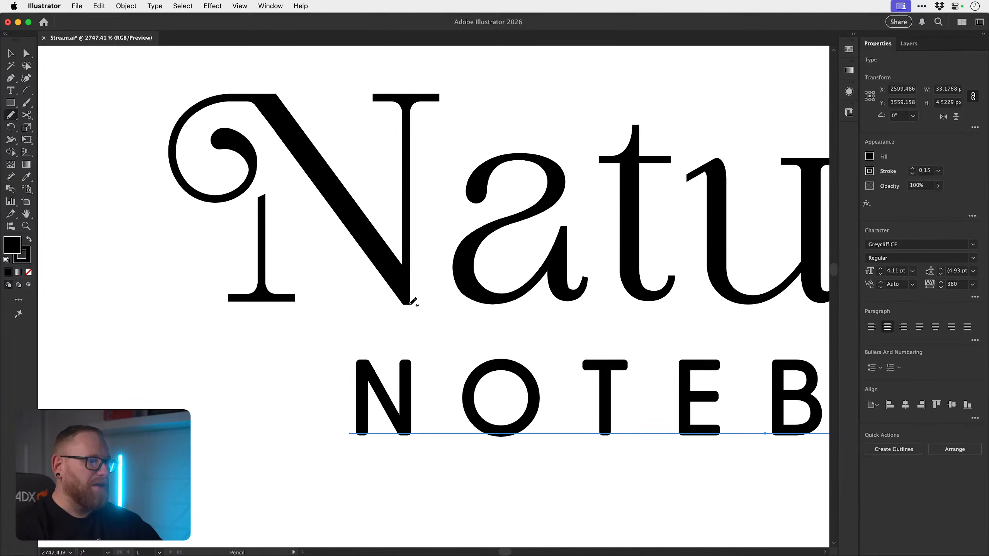
left_click_drag(409, 304, 410, 359)
key("v")
key("BackSpace")
- Try shifting "NOTEBOOK" to the left beneath "Nature's", and undo the move
key("super+space")
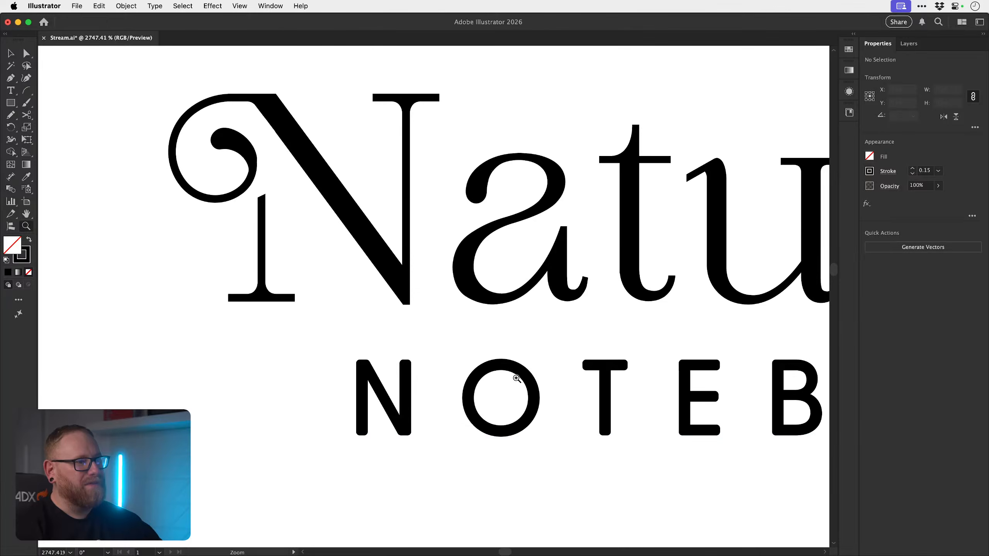
left_click_drag(517, 379, 388, 343)
key("space")
left_click_drag(608, 353, 450, 345)
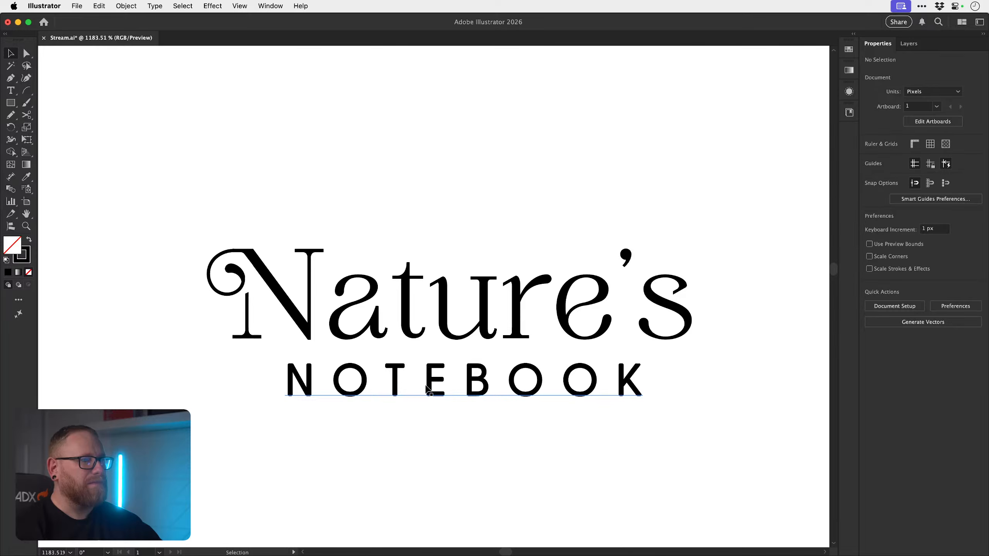
left_click_drag(428, 389, 357, 375)
key("super+z")
- Nudge "NOTEBOOK" slightly left beneath "Nature's", to X 2598.867 px, keeping its height unchanged
key("super+space")
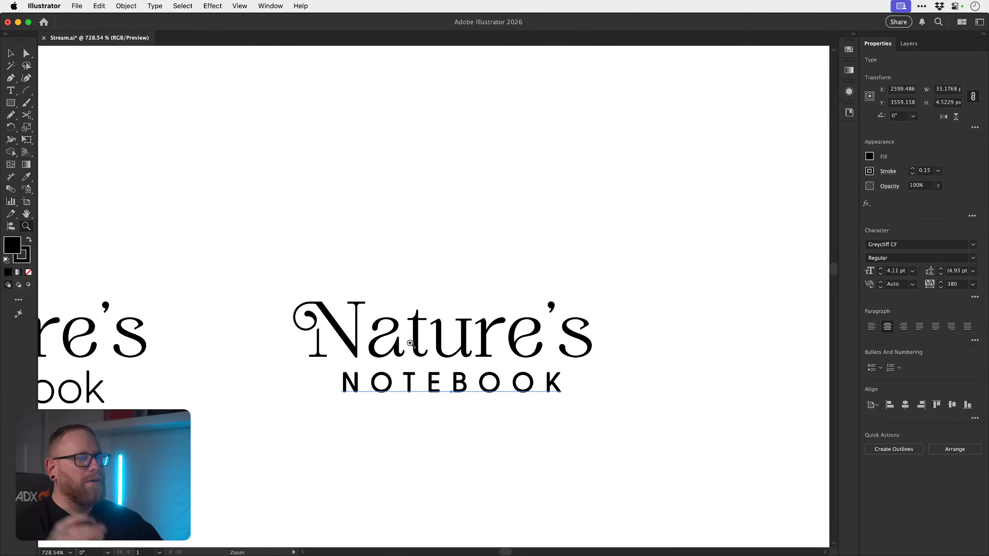
left_click_drag(298, 333, 315, 332)
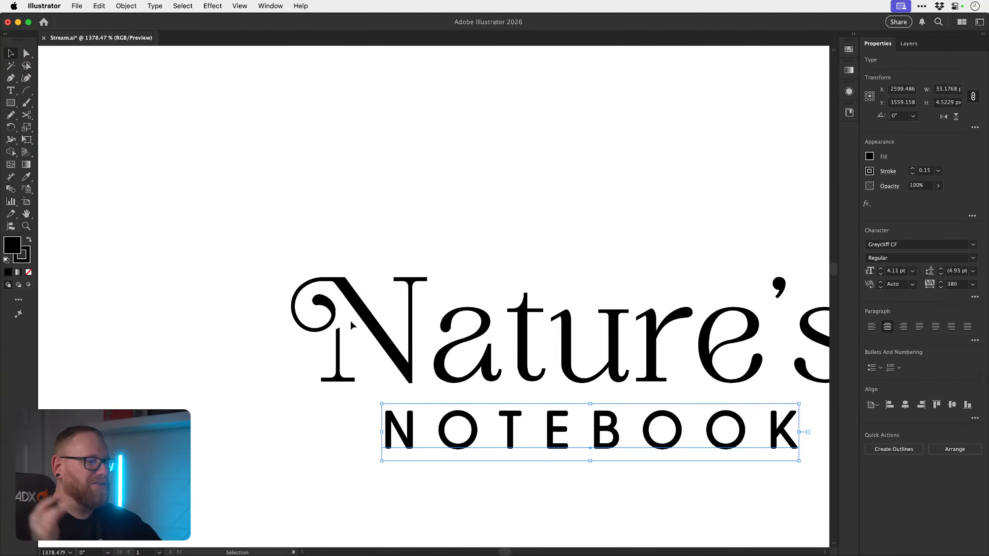
key("super+space")
left_click_drag(515, 372, 370, 350)
key("super+space")
left_click_drag(548, 395, 597, 401)
left_click_drag(595, 403, 594, 404)
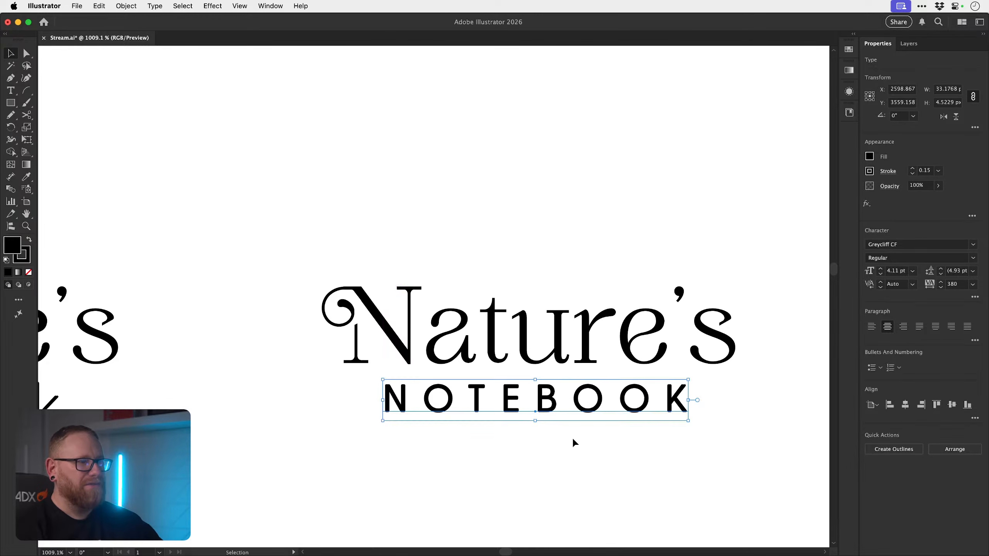
scroll(572, 442, "down", 5)
left_click(603, 270)
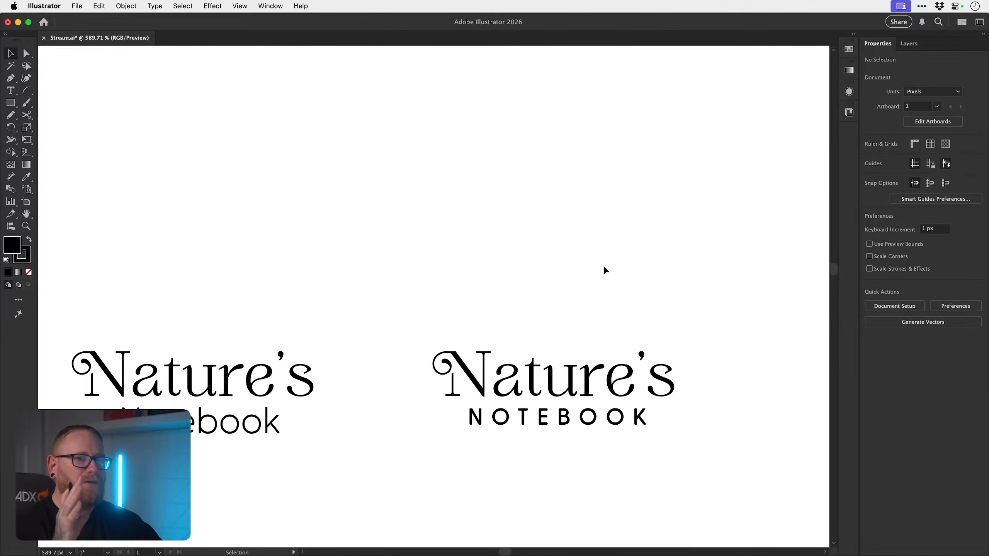
- Examine the alignment and spacing between "Nature's" and "NOTEBOOK", both close up at the swirl N and across the whole wordmark
key("space")
mouse_move(548, 365)
left_mouse_down()
mouse_move(472, 318)
mouse_move(555, 346)
left_mouse_up()
key("z")
key("v")
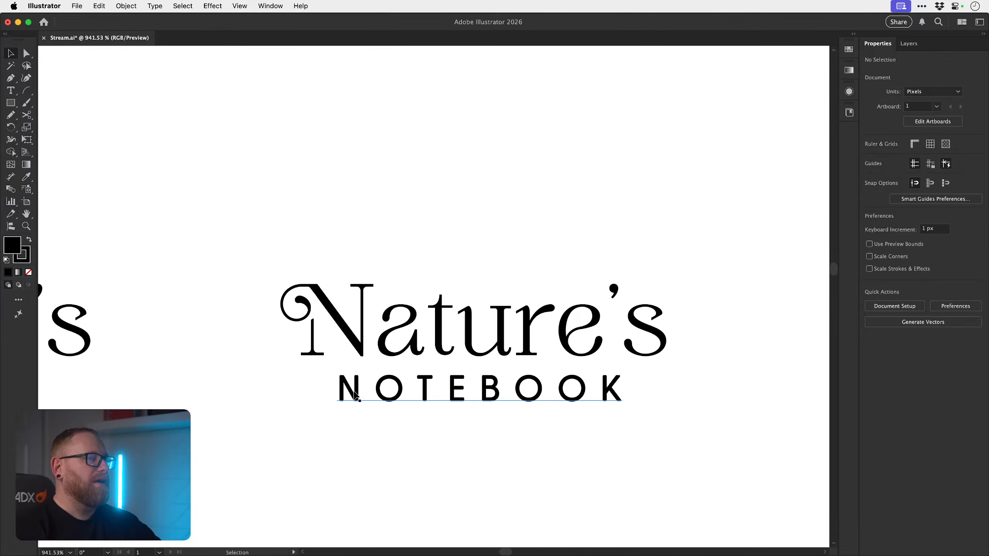
key("z")
left_click_drag(356, 389, 367, 361)
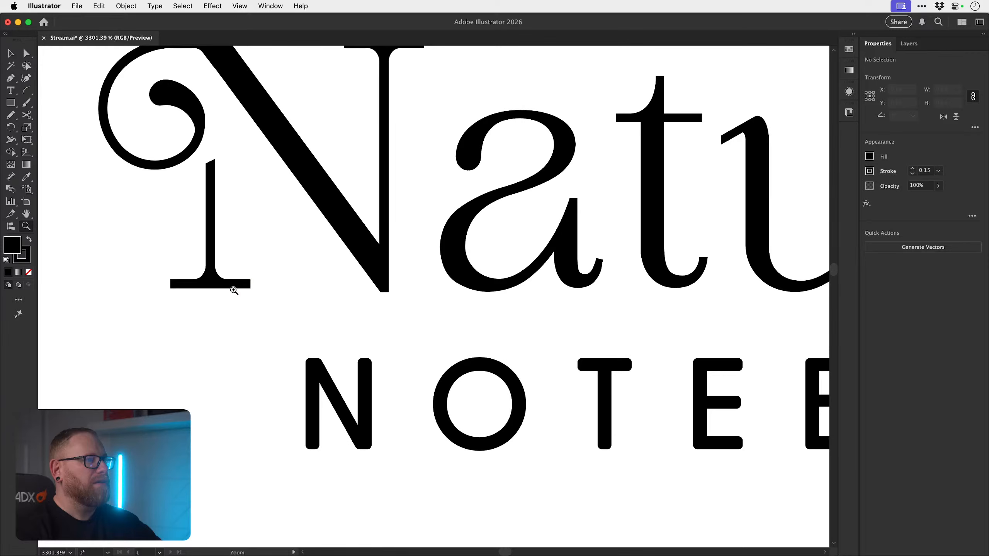
left_click_drag(355, 335, 187, 306)
left_click_drag(446, 314, 425, 302)
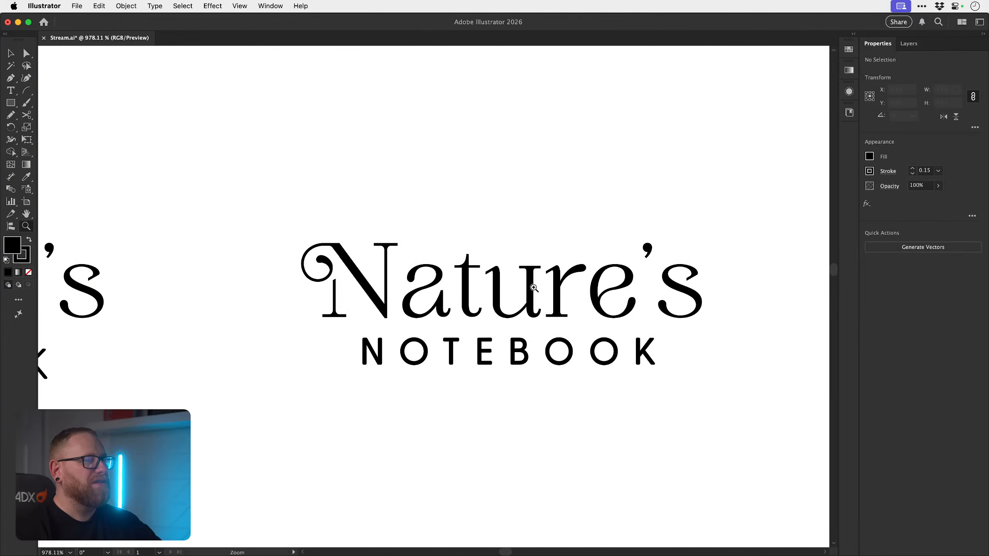
left_click_drag(528, 293, 512, 349)
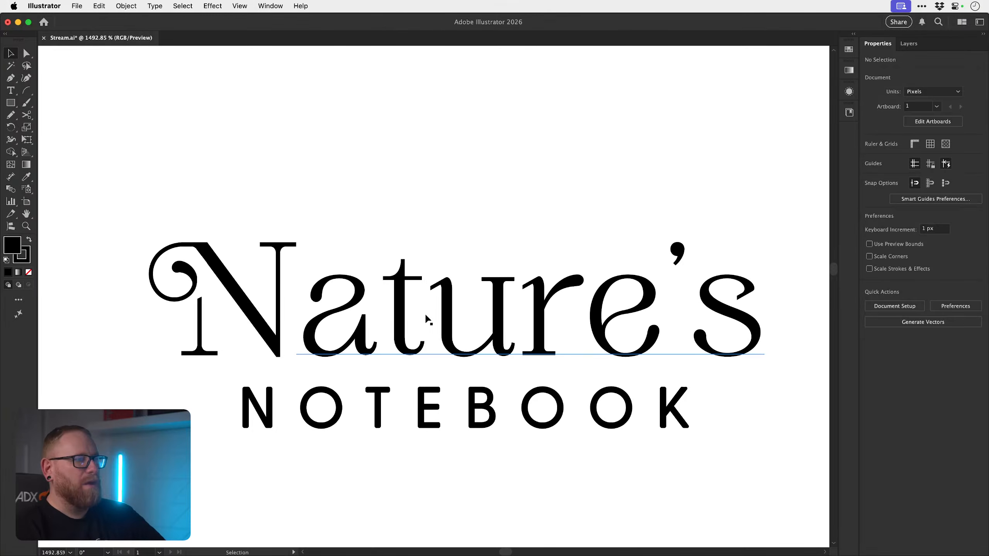
- Save the document with the new sans-serif wordmark versions
scroll(428, 323, "down", 5)
scroll(425, 327, "down", 2)
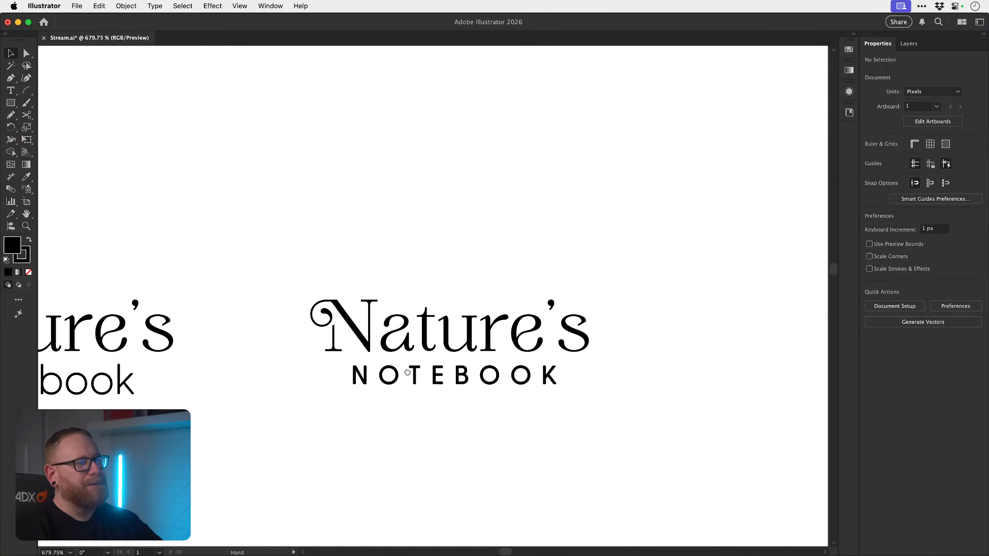
key("super+s")
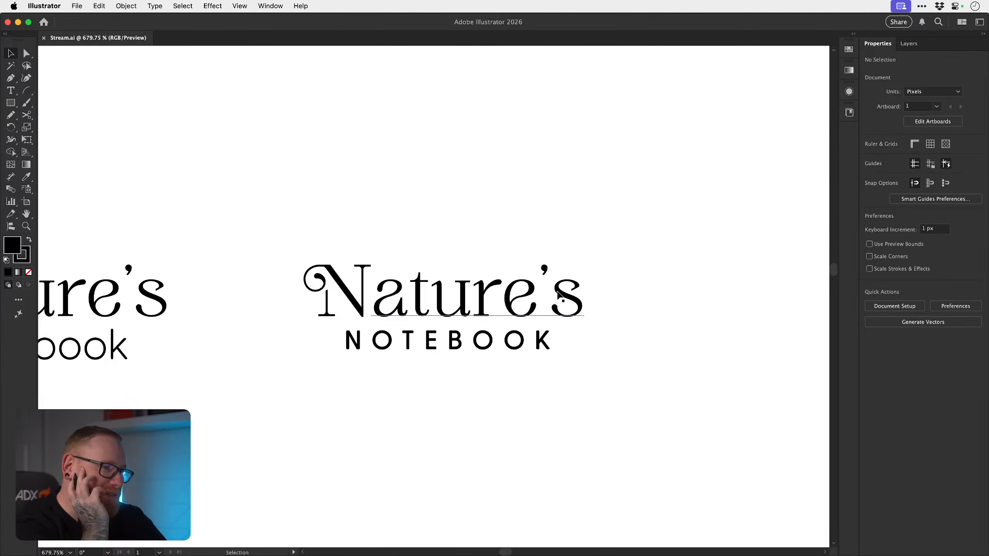
- Compare the earlier single-swirl and double-swirl stacked wordmarks with the new sans-serif version
key("z")
left_click_drag(440, 353, 584, 363)
key("space")
scroll(392, 306, "left", 10)
scroll(392, 306, "up", 5)
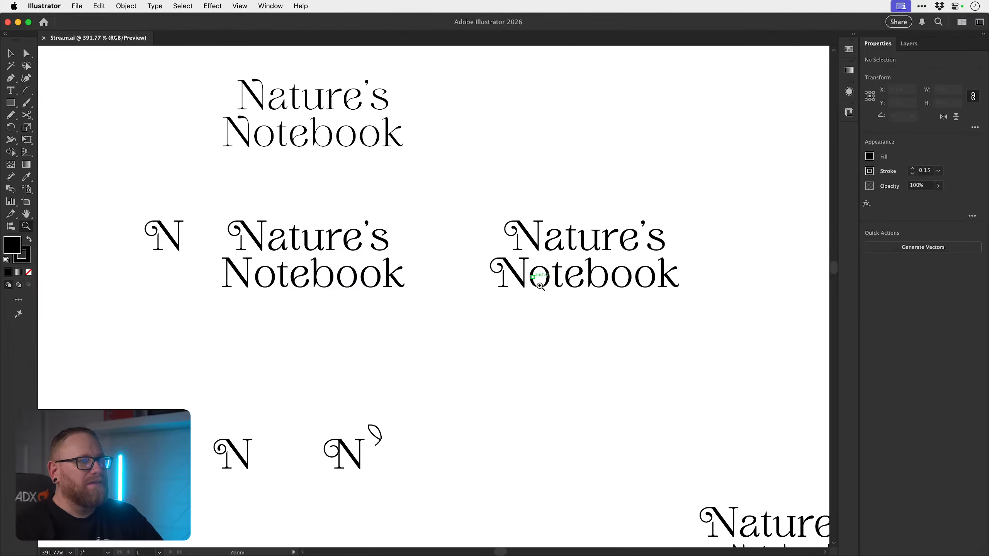
- Compare the serif stacked wordmarks with the sans-serif versions, then examine the letter-spaced "NOTEBOOK" version up close
left_click_drag(555, 338, 391, 340)
key("space")
scroll(391, 340, "right", 10)
scroll(391, 340, "down", 6)
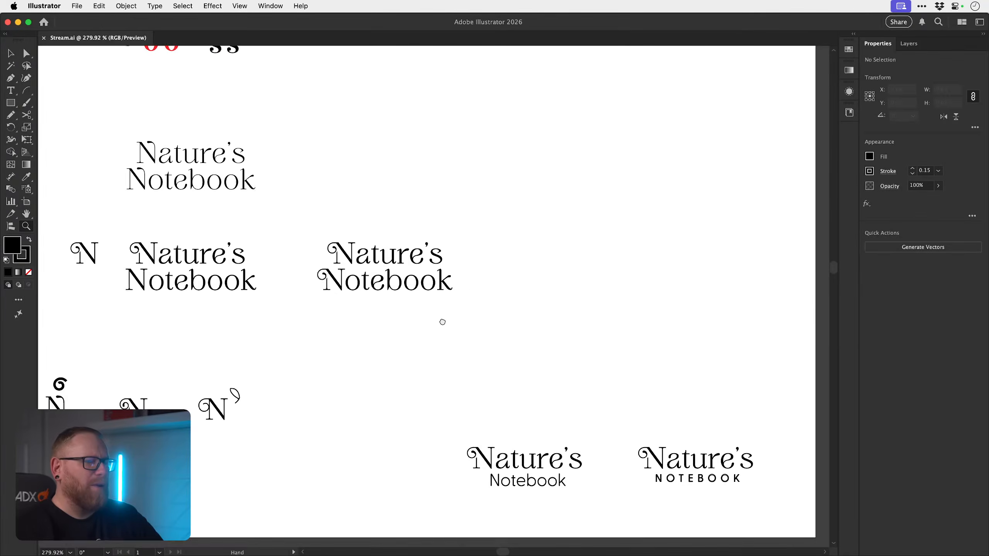
scroll(624, 444, "left", 6)
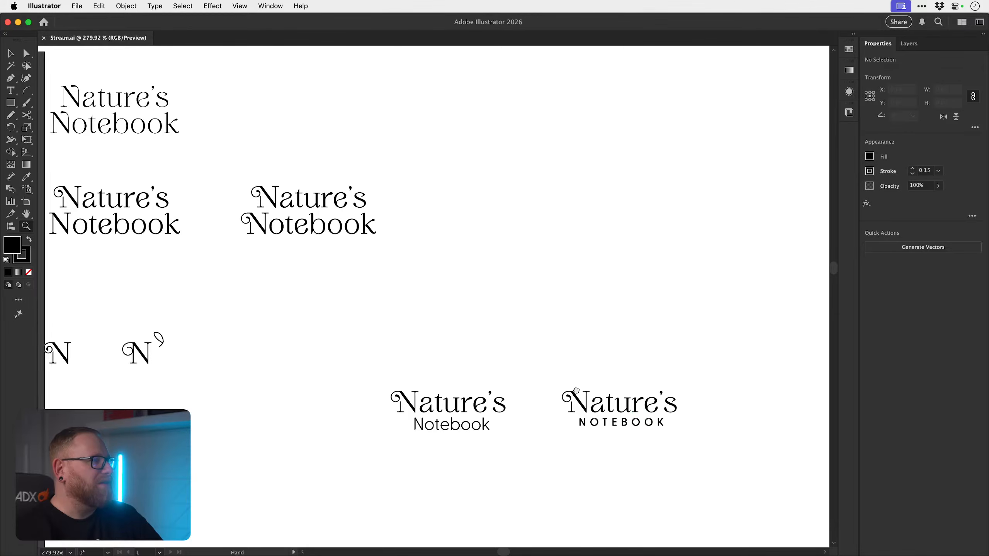
scroll(625, 428, "up", 3)
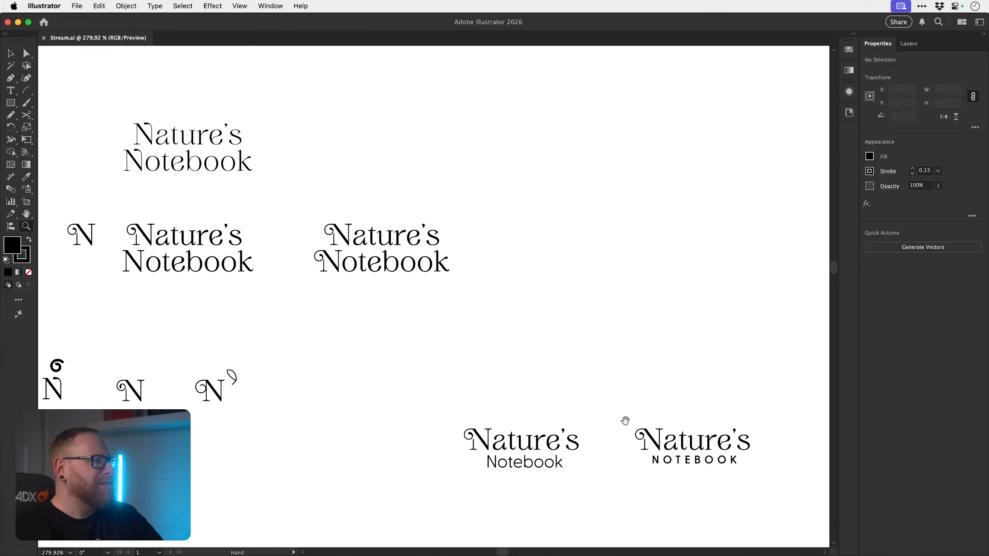
left_click_drag(625, 419, 398, 340)
left_click_drag(476, 372, 686, 360)
key("v")
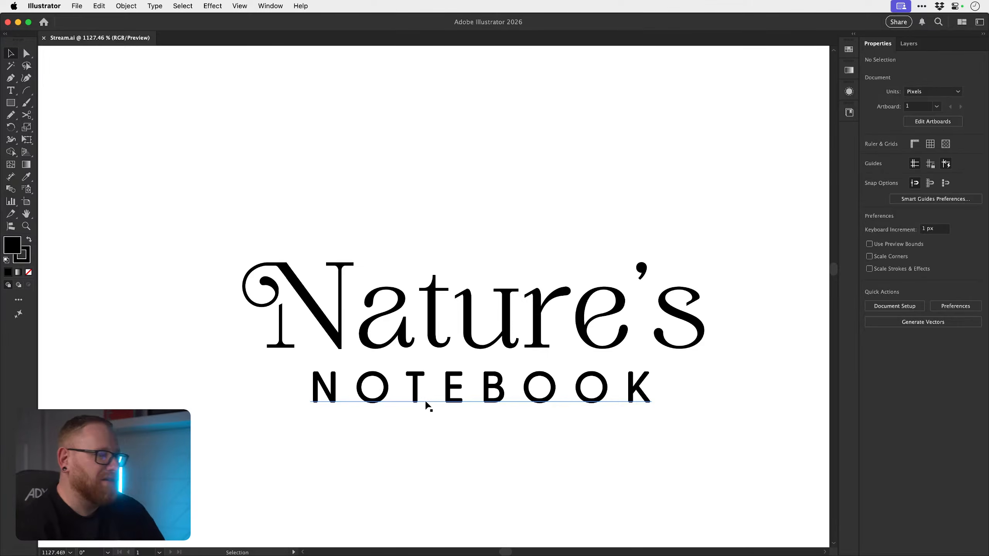
left_click_drag(468, 368, 404, 334)
key("z")
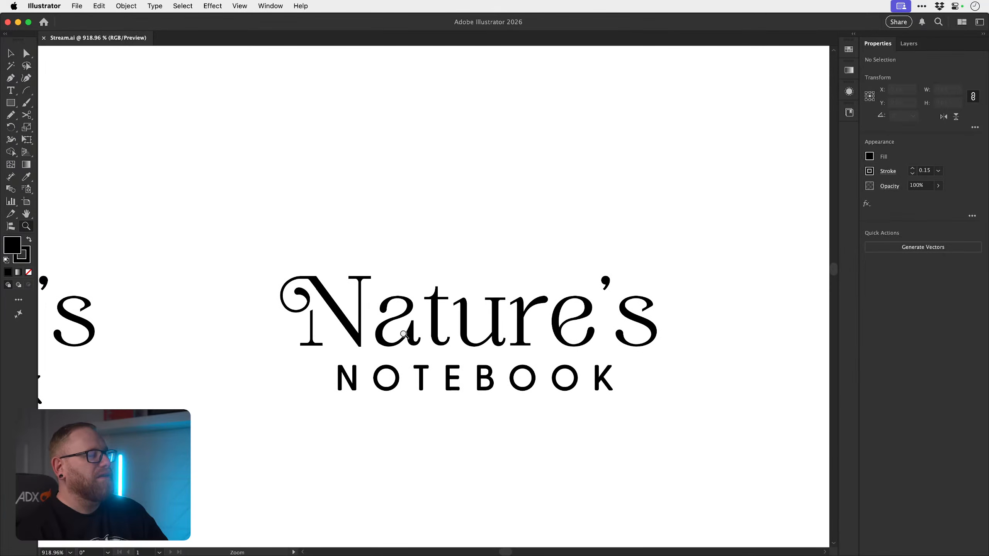
- Place a copy of the swirl N directly above the letter-spaced "NOTEBOOK" wordmark as a standalone monogram
key("v")
left_click(356, 319)
left_click_drag(356, 320, 360, 128)
scroll(347, 307, "up", 5)
- Draw a square about 19 px wide around the standalone N with the default fill and stroke, and send it behind the letter
key("m")
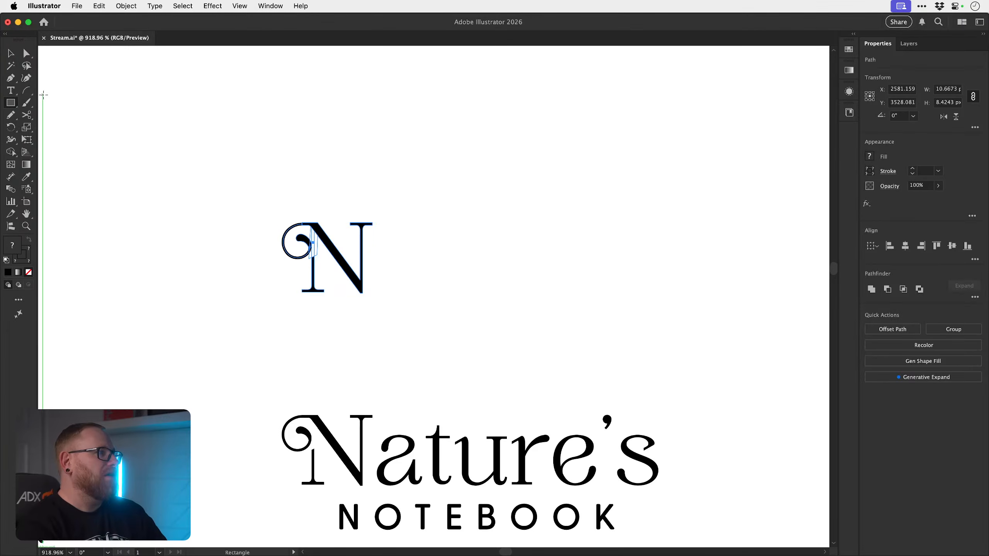
left_click_drag(250, 180, 408, 339)
key("d")
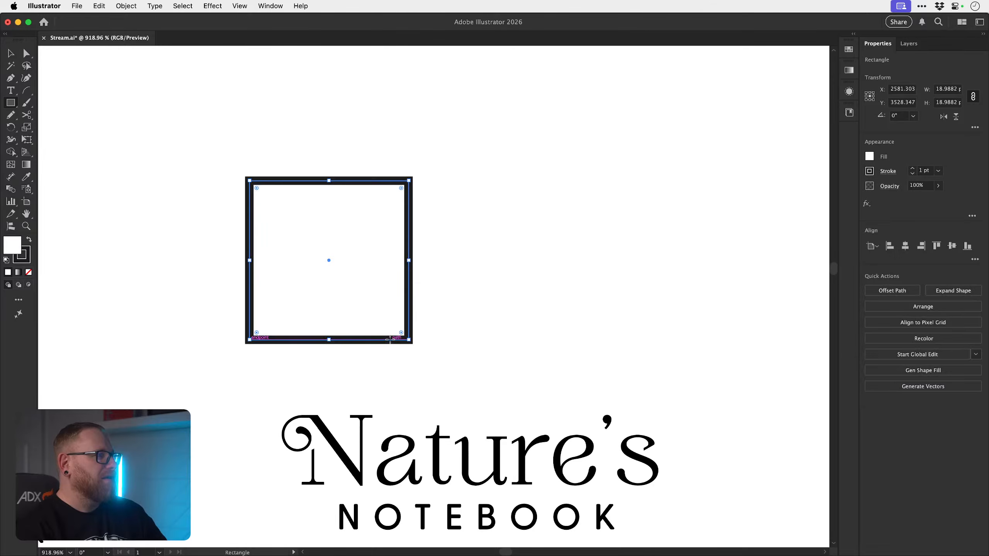
key("v")
key("super+shift+bracketleft")
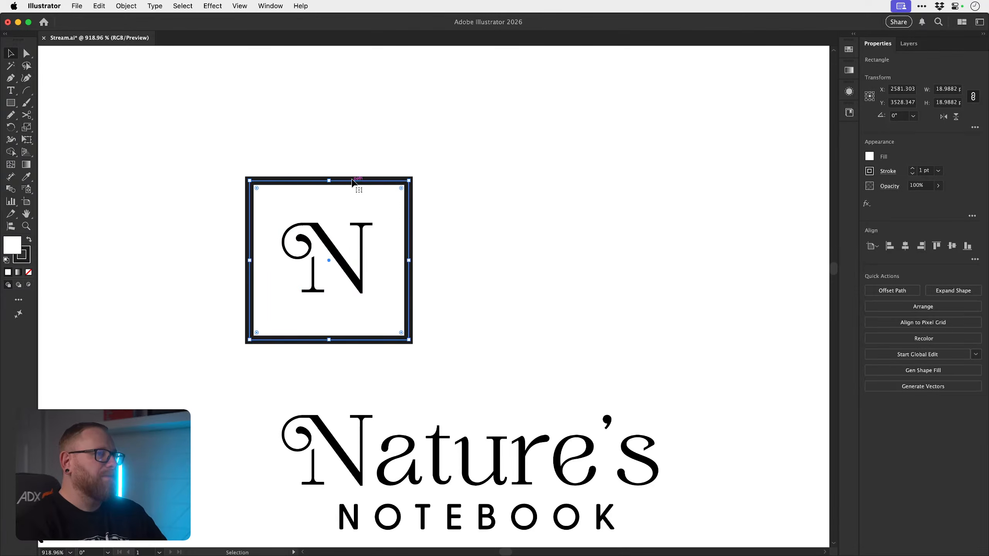
- Round all corners of the square generously and set its stroke to 0.5 pt
key("a")
left_click_drag(401, 188, 378, 225)
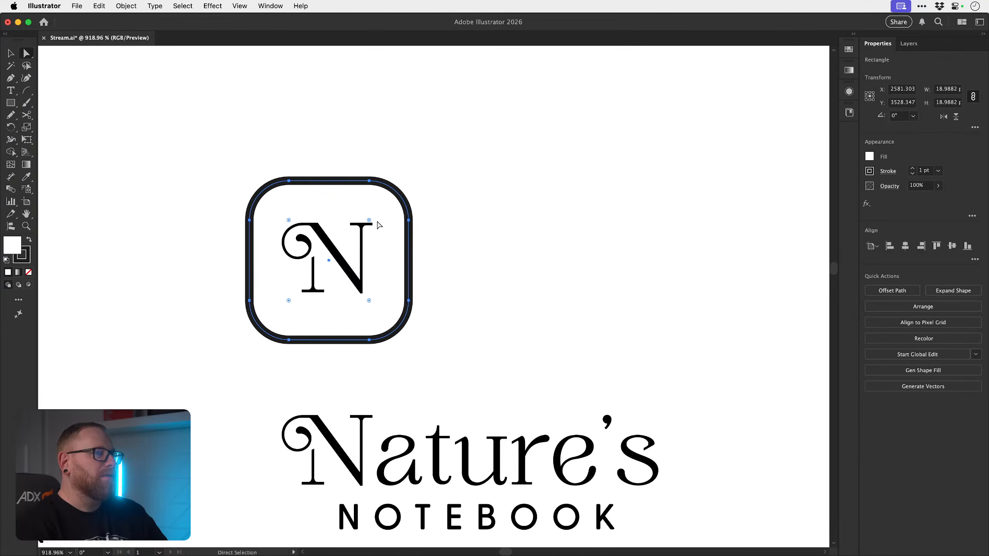
key("v")
left_click(912, 173)
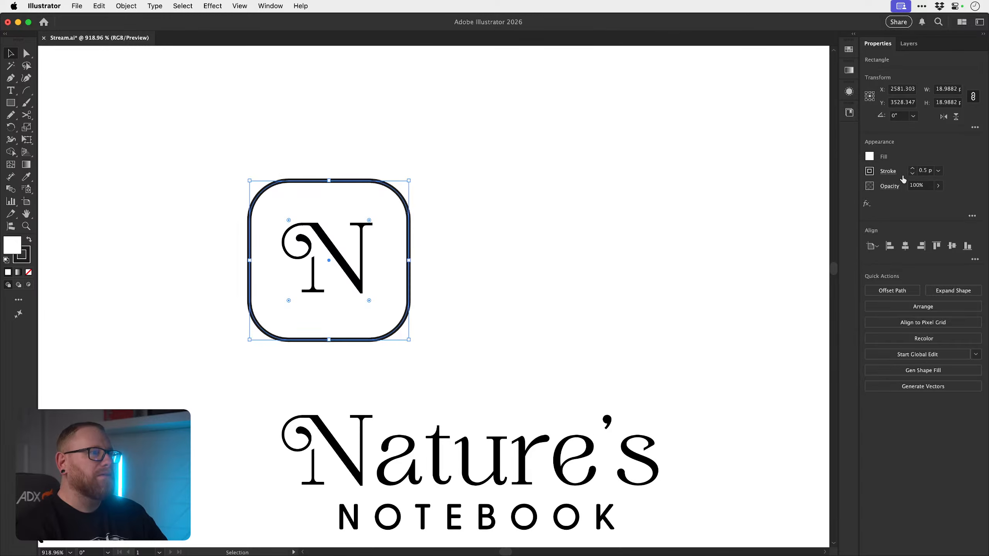
- Scale the rounded square down slightly so it frames the standalone N more tightly
key("s")
mouse_move(406, 219)
left_mouse_down()
mouse_move(436, 164)
mouse_move(394, 229)
left_mouse_up()
key("v")
key("s")
left_click_drag(413, 182, 422, 166)
key("v")
left_click(424, 304)
scroll(426, 304, "down", 5)
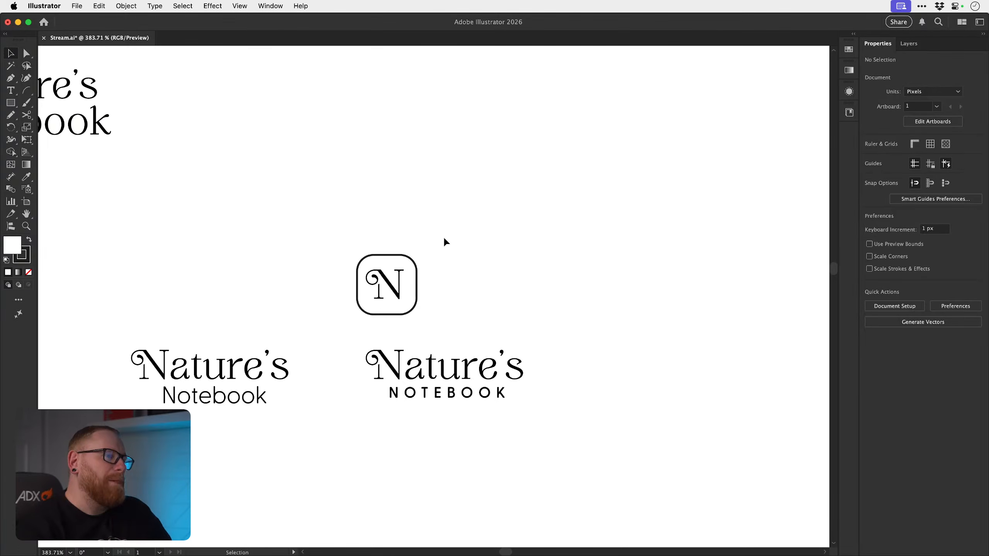
- Delete the rounded square around the standalone N, keeping only the letter
key("a")
left_click(411, 261)
key("BackSpace")
key("v")
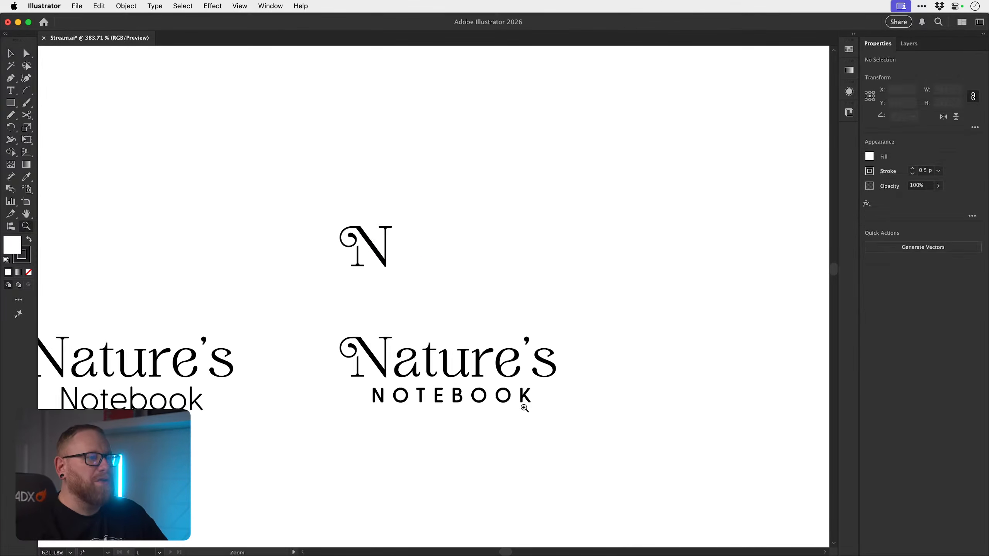
- Save the document with the standalone swirl N above the sans-serif wordmark
scroll(434, 384, "up", 4)
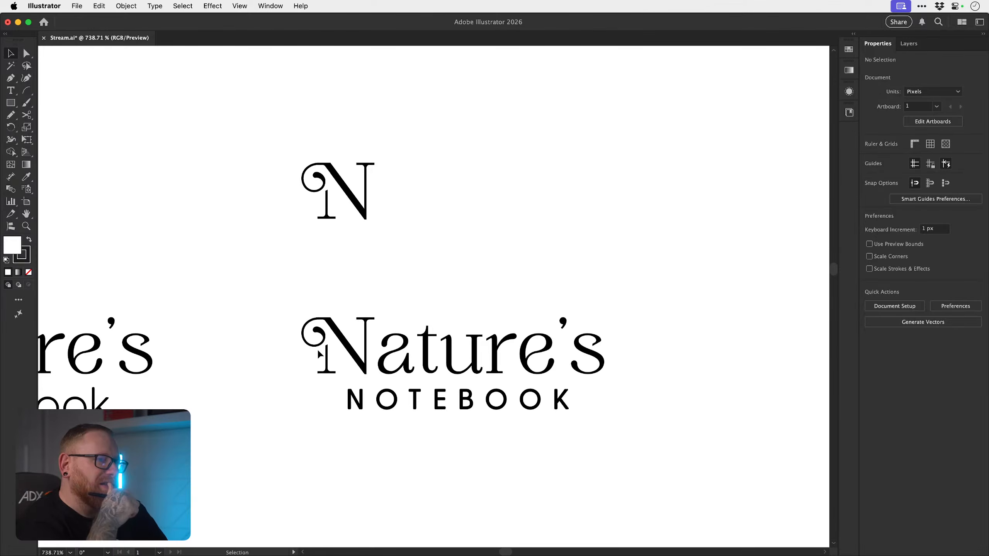
key("z")
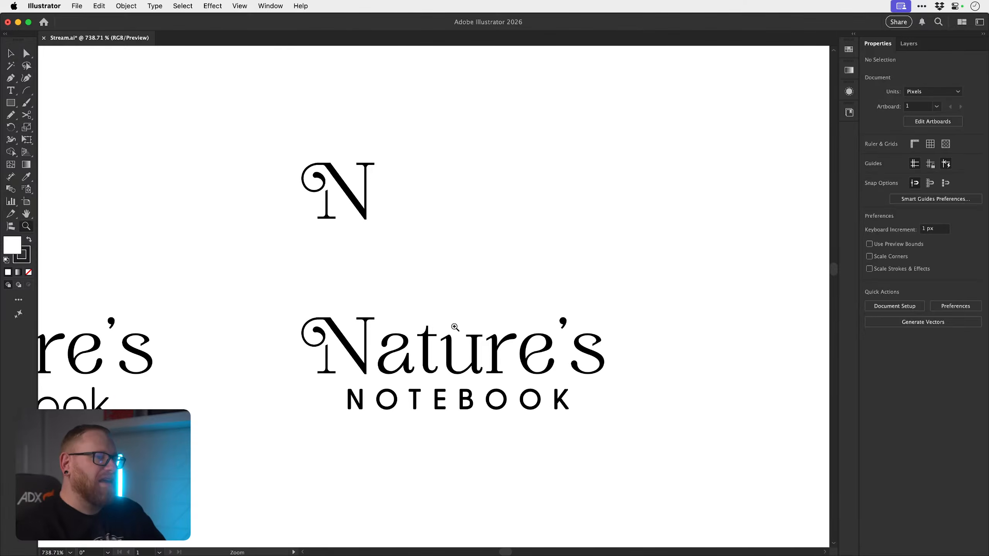
left_click_drag(454, 330, 234, 321)
left_click_drag(404, 333, 465, 330)
key("v")
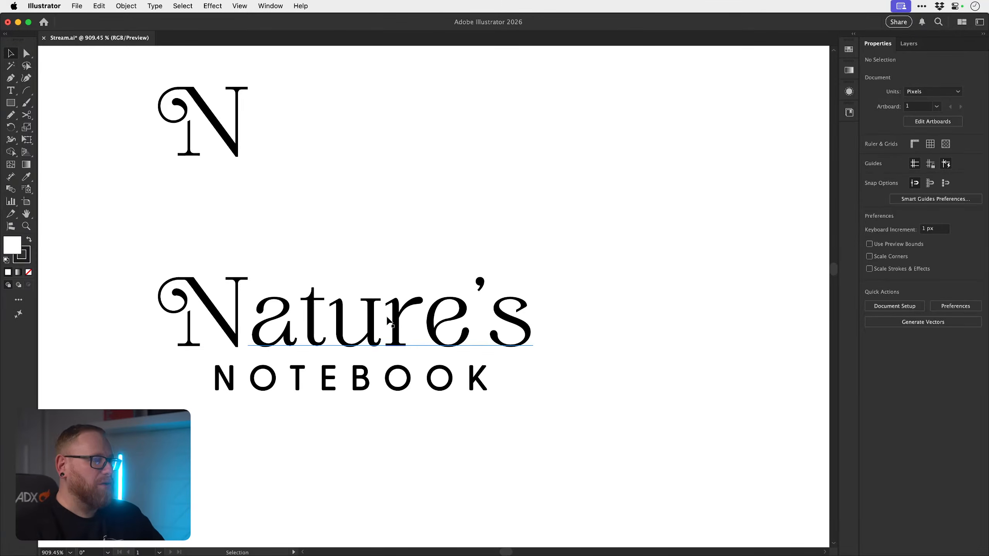
left_click_drag(429, 343, 395, 329)
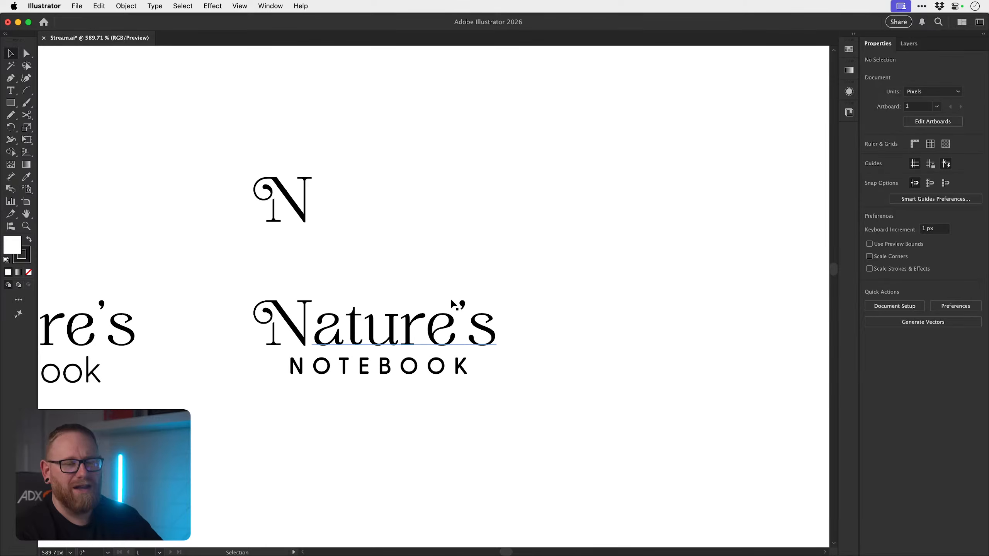
key("super+s")
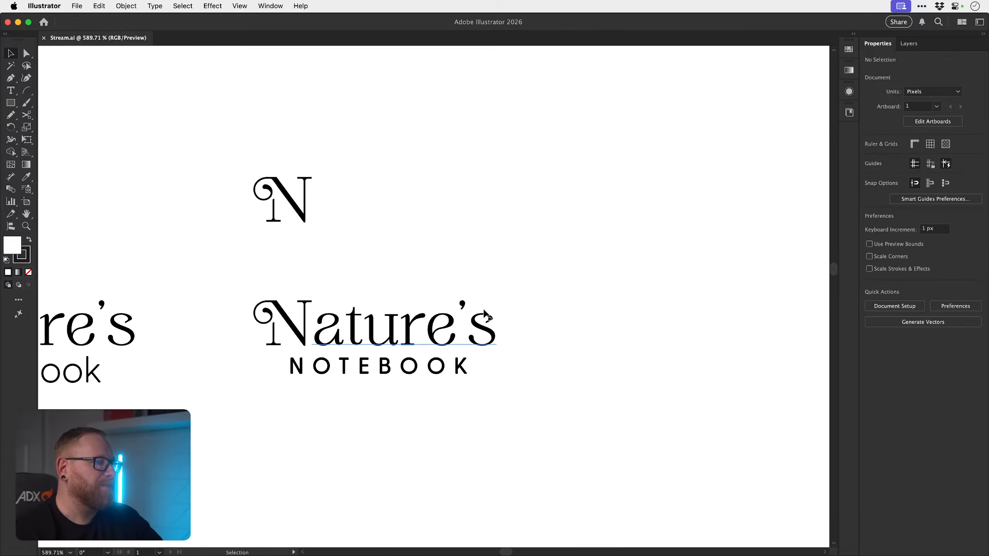
- Duplicate the swirl-N "Nature's NOTEBOOK" wordmark into the empty space beside the original
left_click_drag(474, 347, 513, 307)
left_click_drag(449, 303, 511, 300)
left_click_drag(459, 391, 459, 400)
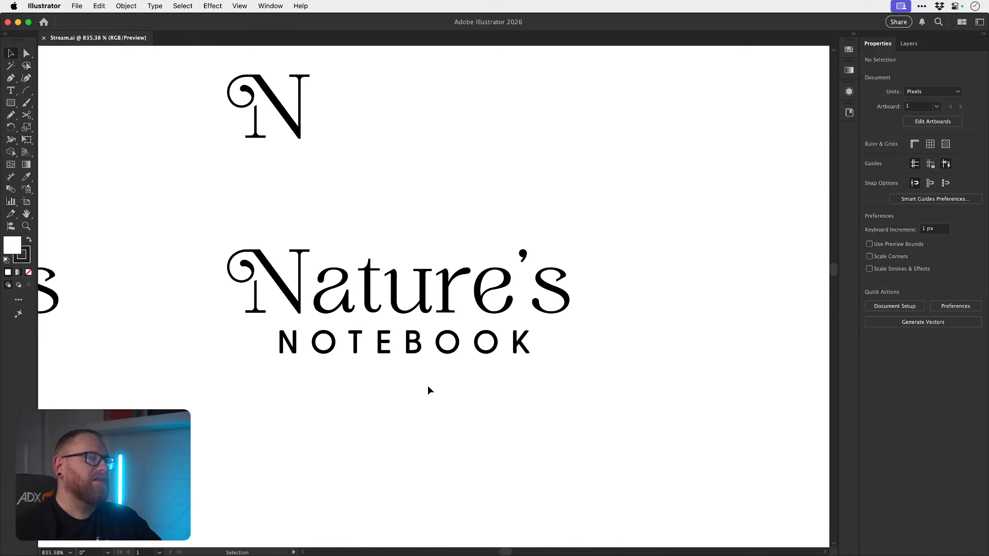
key("z")
mouse_move(521, 249)
left_mouse_down()
mouse_move(579, 258)
mouse_move(526, 249)
left_mouse_up()
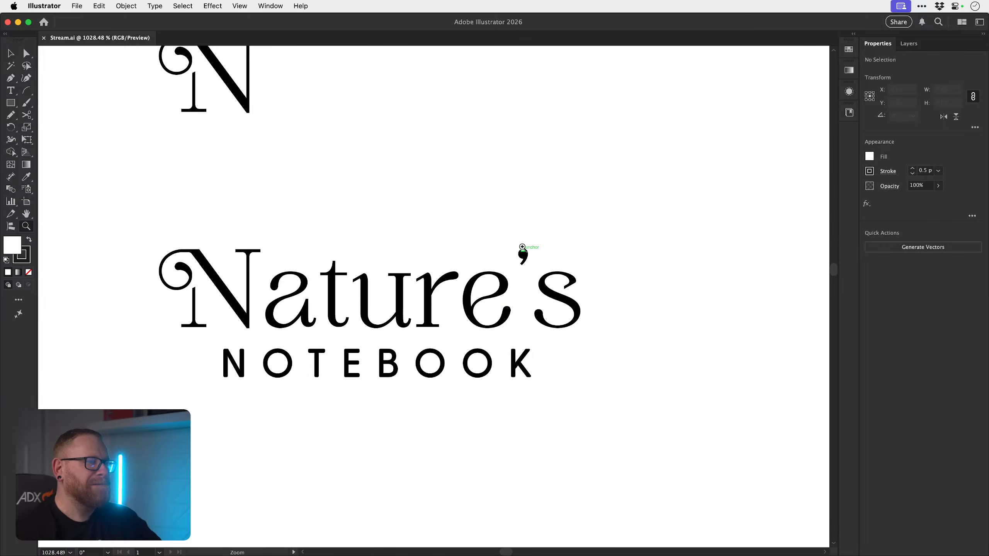
key("v")
left_click_drag(190, 446, 549, 250)
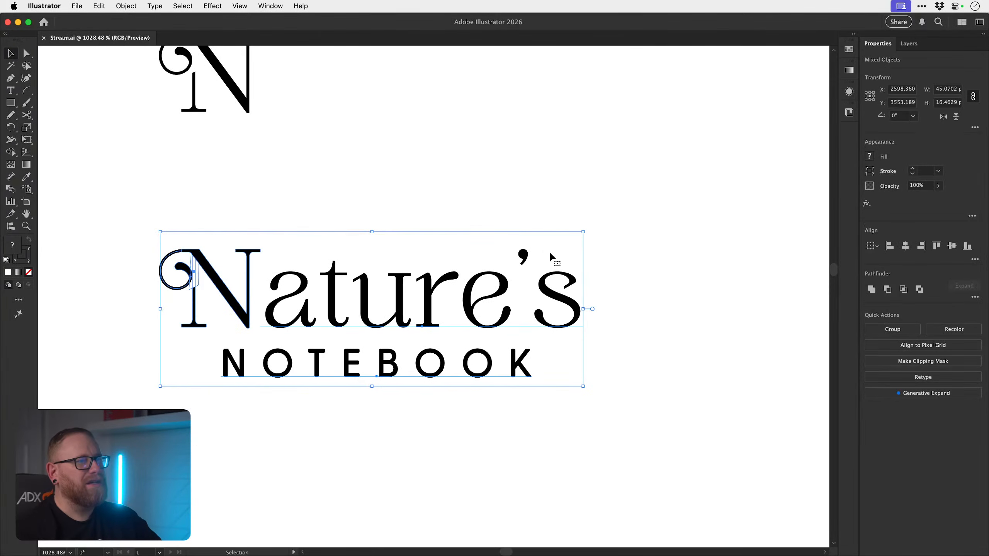
key("super+minus")
key("super+minus")
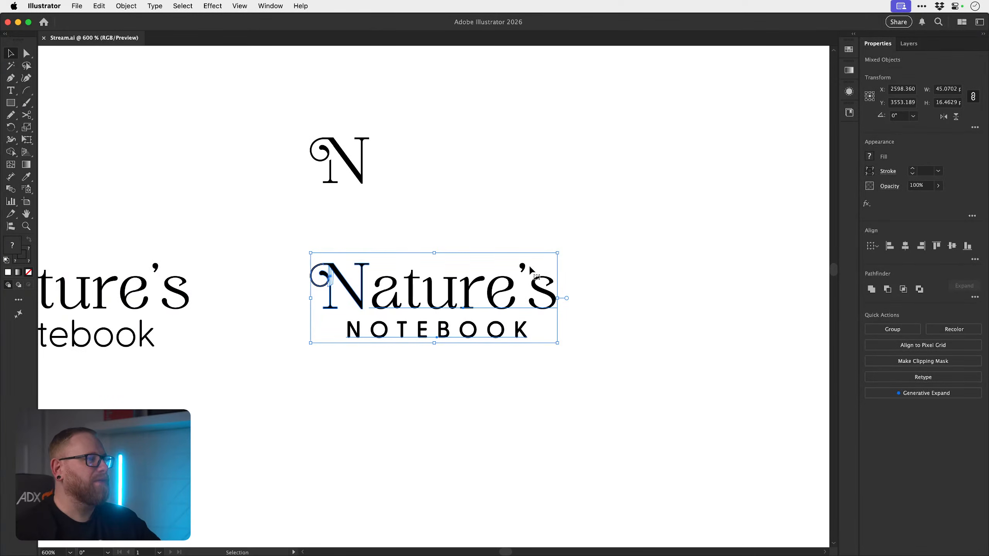
key("z")
left_click_drag(524, 261, 461, 261)
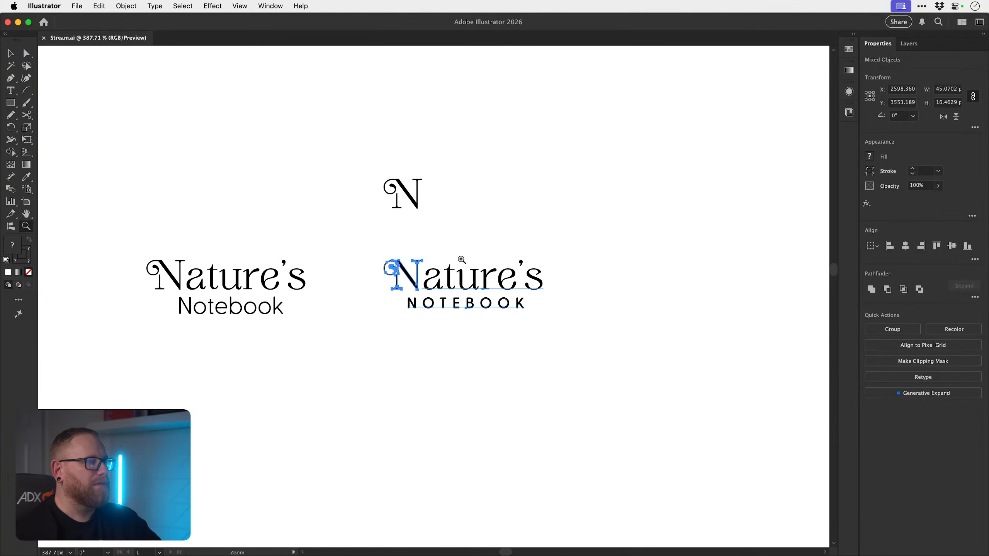
key("v")
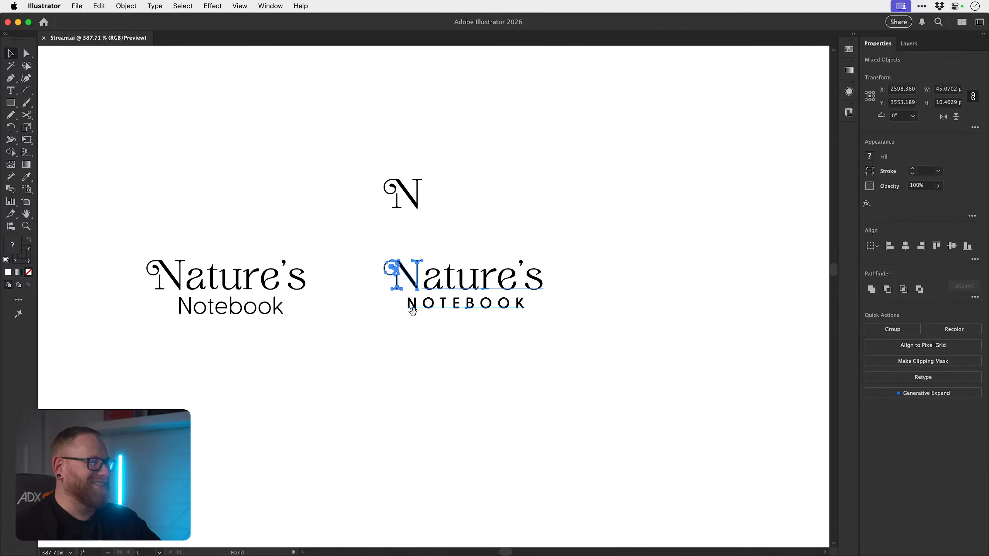
scroll(410, 305, "right", 5)
left_click_drag(321, 299, 559, 311)
left_click(598, 236)
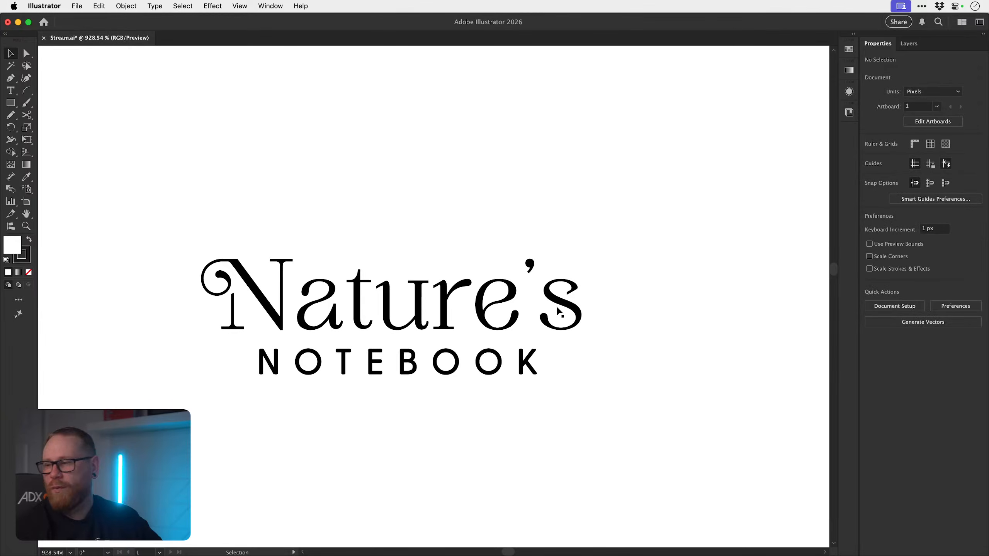
- Replace the apostrophe in the copied wordmark's "Nature's" with a blank space before the s, and select that space
key("t")
scroll(557, 260, "up", 2)
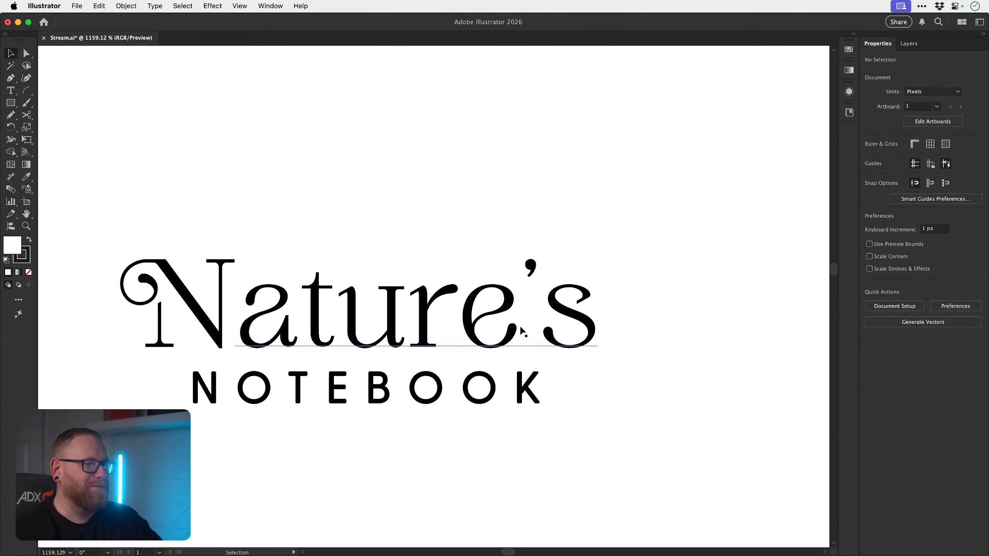
left_click_drag(524, 332, 589, 311)
key("BackSpace")
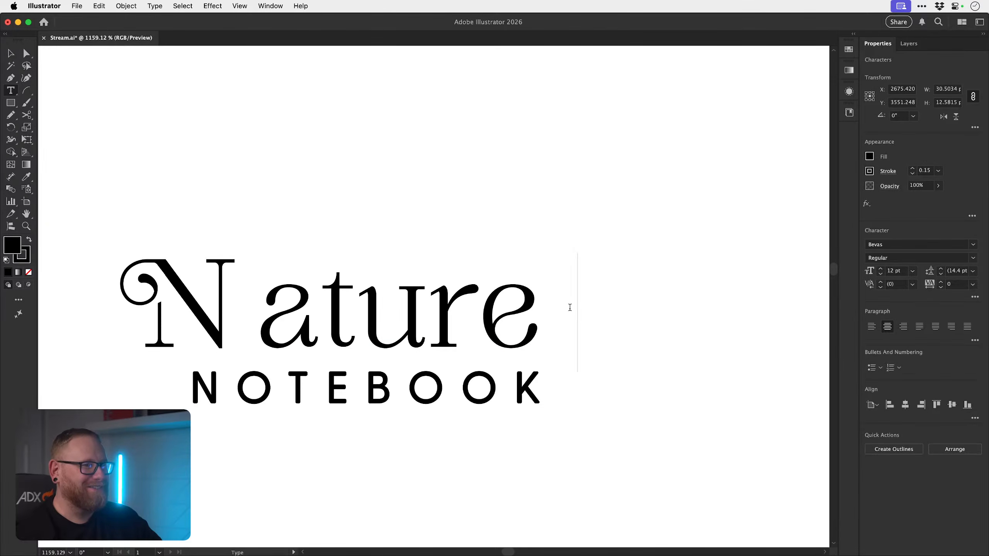
type("s")
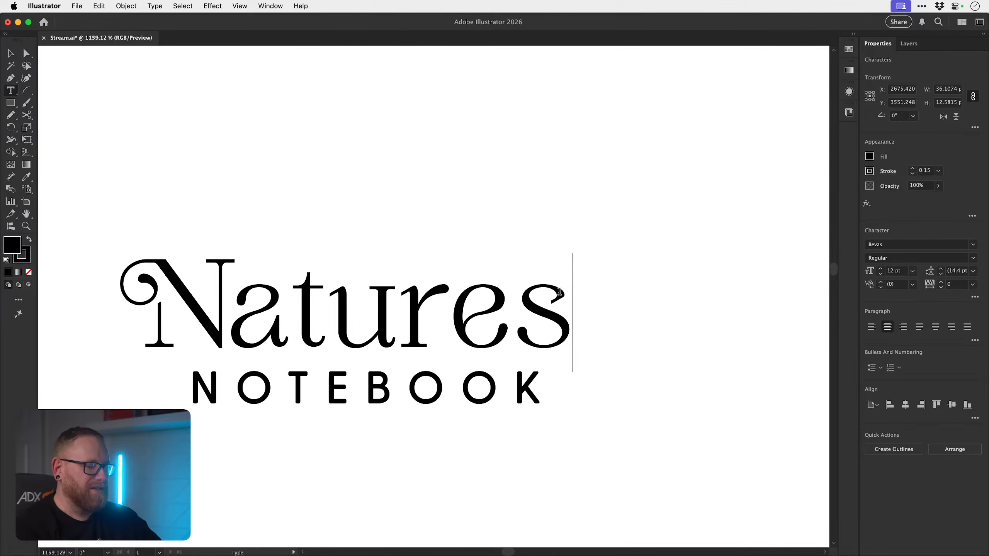
key("shift+Right")
type("=")
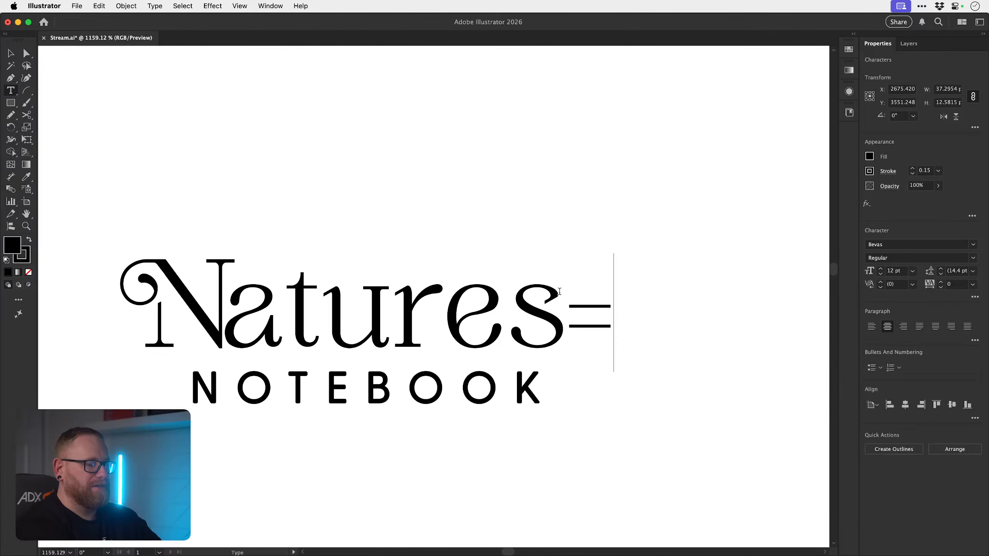
key("BackSpace")
key("Left")
key("shift+Left")
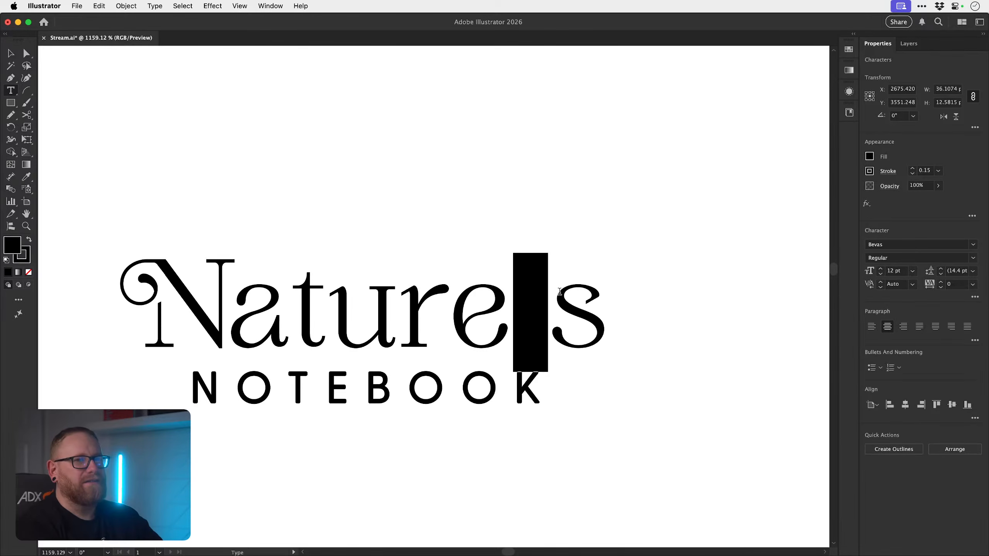
- Tighten the gap between the e and the s by setting the selected space's tracking to -120
left_click(941, 288)
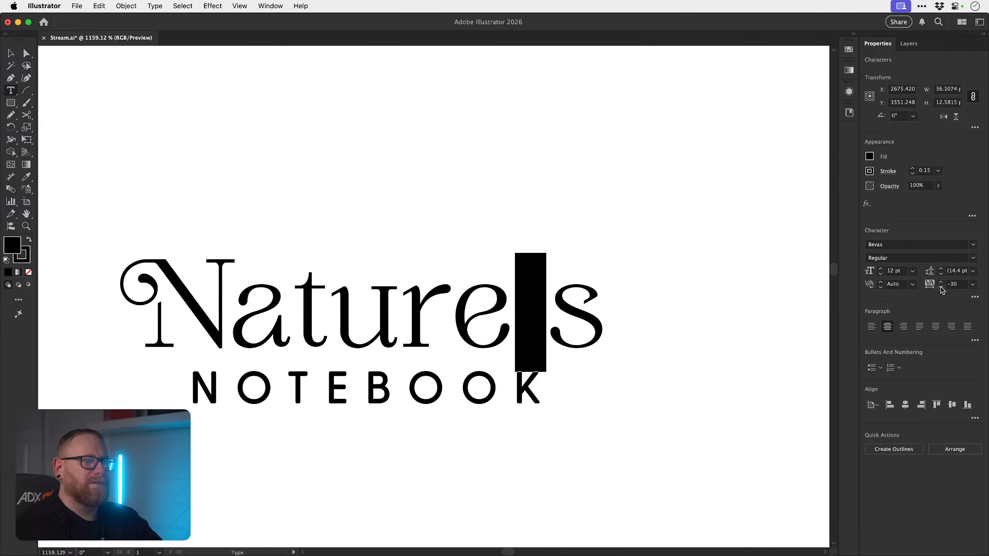
left_click(941, 288)
left_click(941, 288)
left_click(942, 288)
left_click(941, 288)
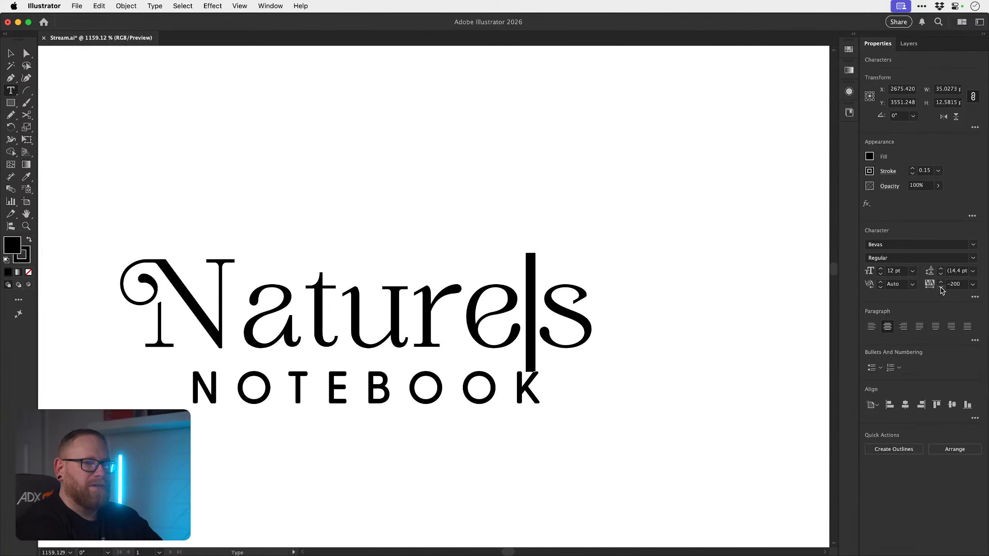
left_click(941, 282)
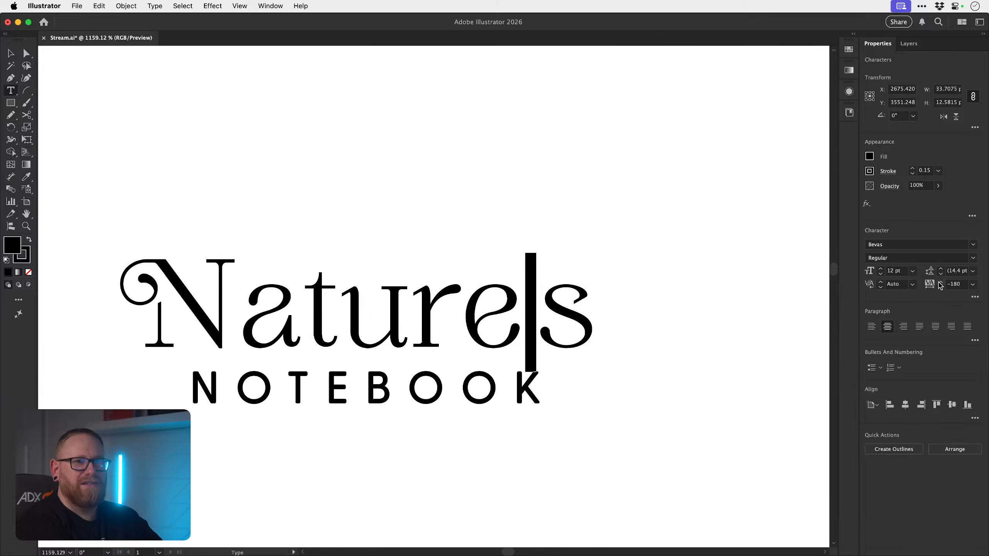
left_click(941, 282)
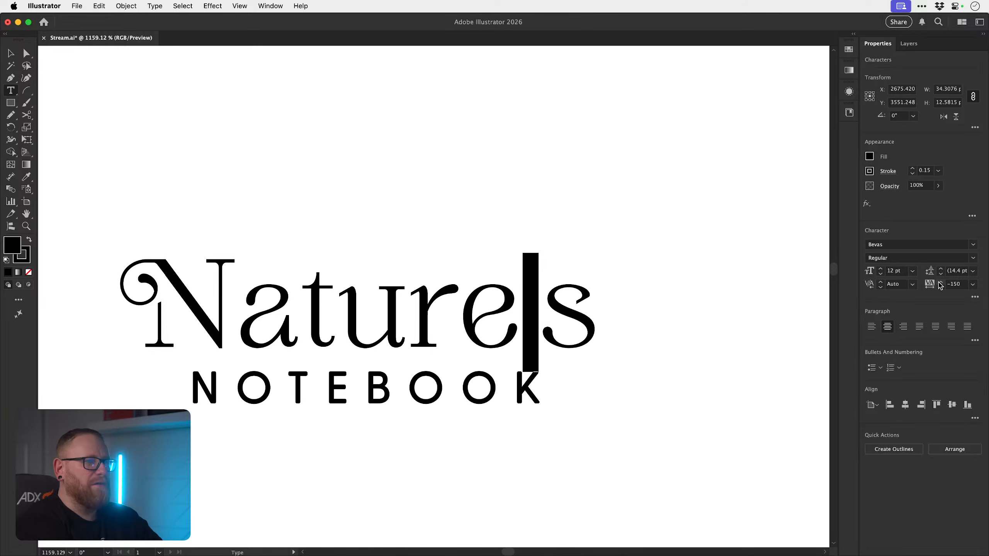
left_click(941, 281)
left_click(941, 282)
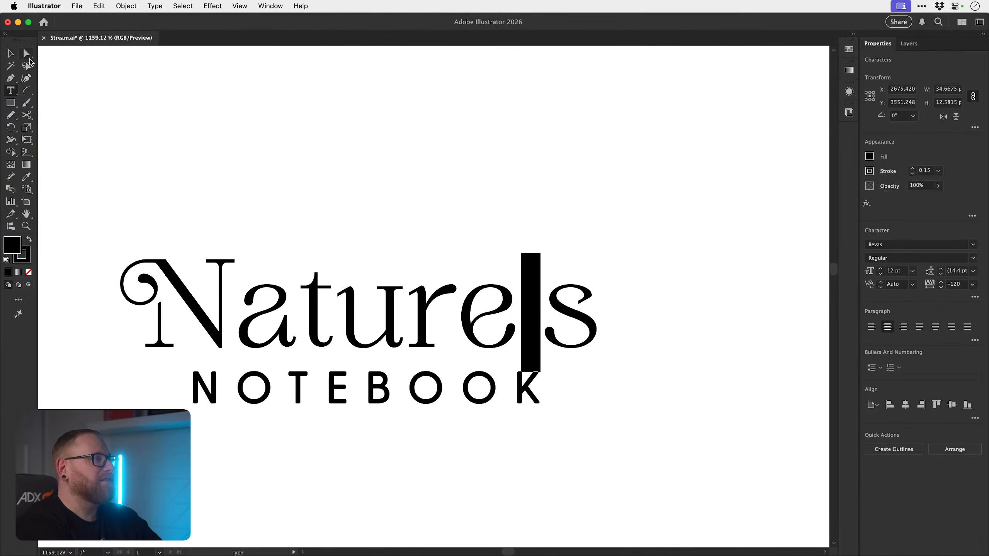
- Nudge the "ature s" lettering toward the swirl N and back, and deselect it
left_click(11, 53)
key("Left")
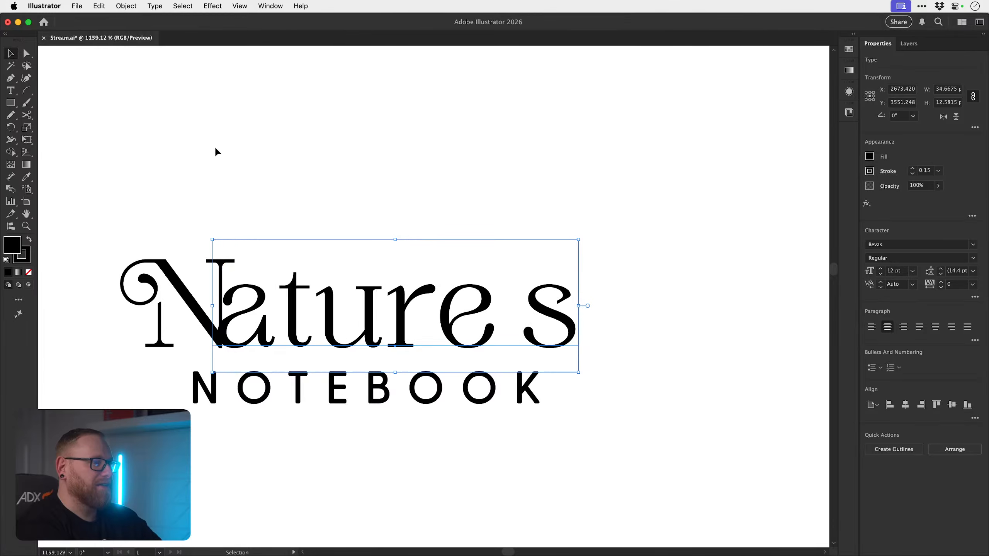
key("Right")
left_click(308, 195)
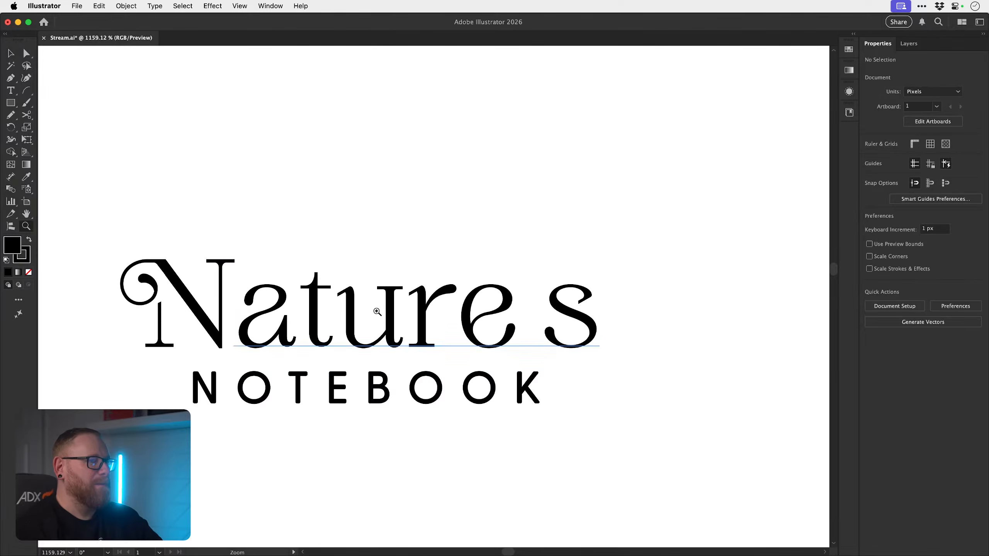
- Try small shifts of the "ature s" lettering relative to the swirl N, undoing each move
key("z")
left_click_drag(366, 326, 237, 307)
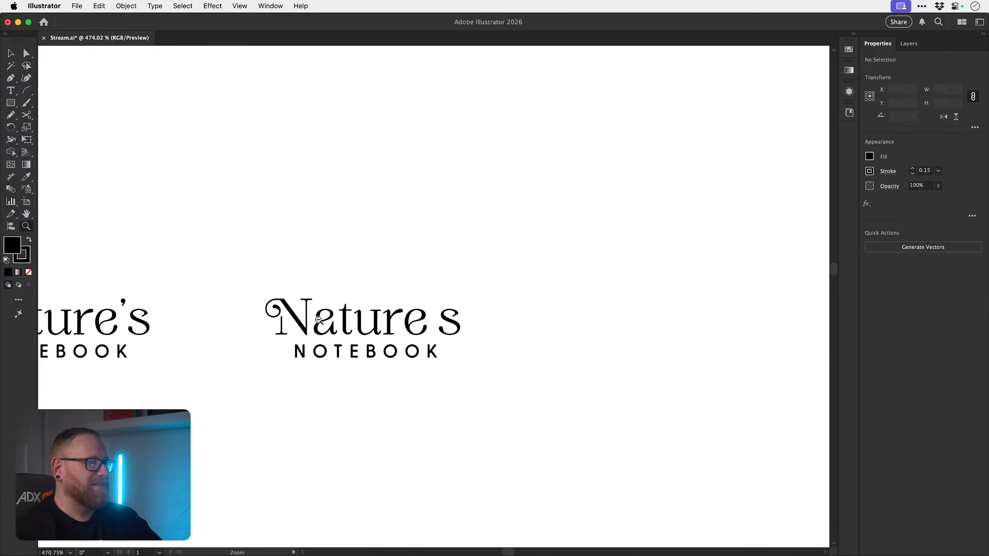
left_click_drag(319, 320, 581, 298)
key("v")
left_click_drag(373, 338, 363, 339)
key("super+z")
key("z")
left_click_drag(286, 351, 411, 345)
key("v")
mouse_move(388, 344)
left_mouse_down()
mouse_move(375, 344)
mouse_move(374, 357)
left_mouse_up()
key("super+z")
- Fine-tune the horizontal position of the "ature s" lettering beside the swirl N in the copied wordmark
key("z")
left_click_drag(522, 344, 342, 327)
key("v")
left_click(468, 283)
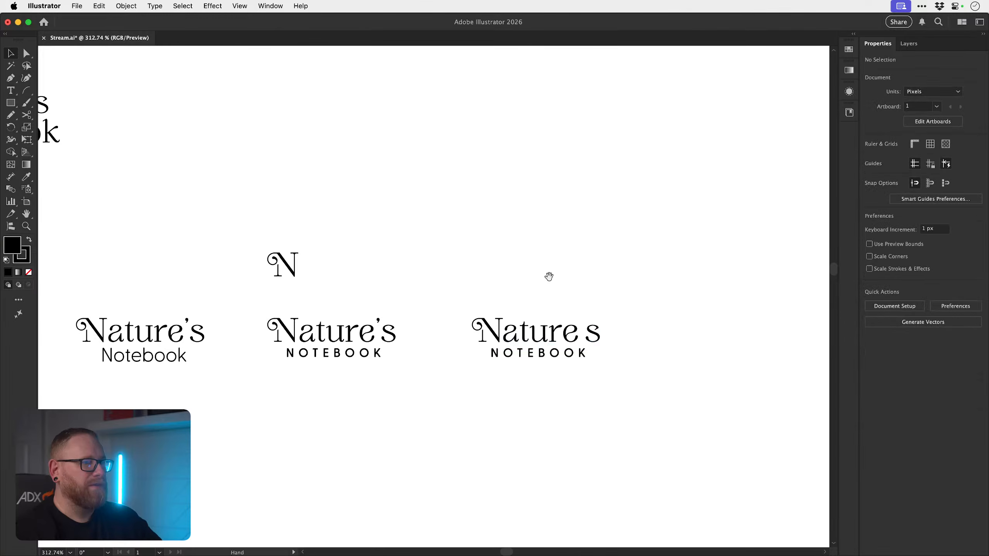
left_click_drag(550, 277, 471, 278)
key("z")
left_click_drag(417, 340, 623, 338)
left_click_drag(466, 331, 656, 346)
key("v")
left_click_drag(447, 355, 453, 355)
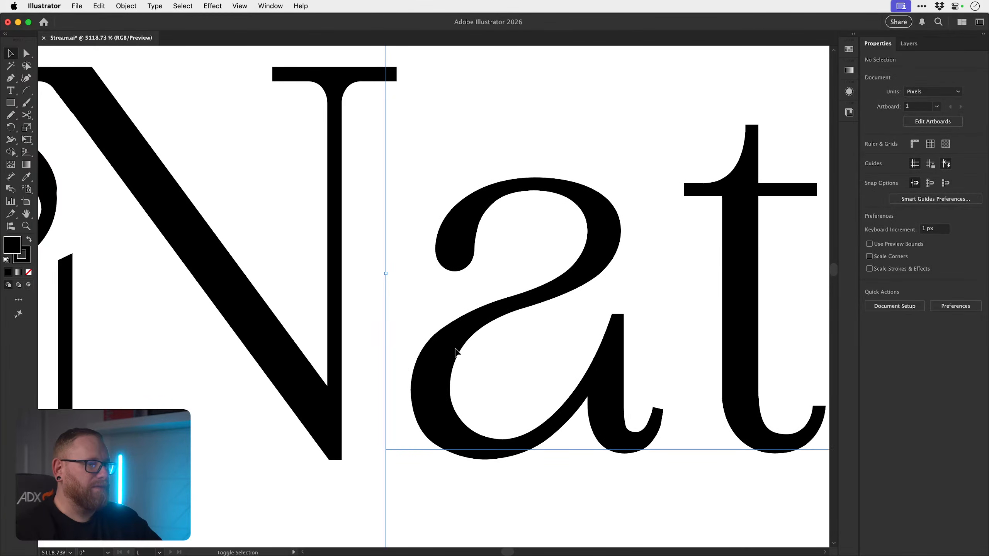
key("z")
left_click_drag(597, 325, 432, 293)
key("v")
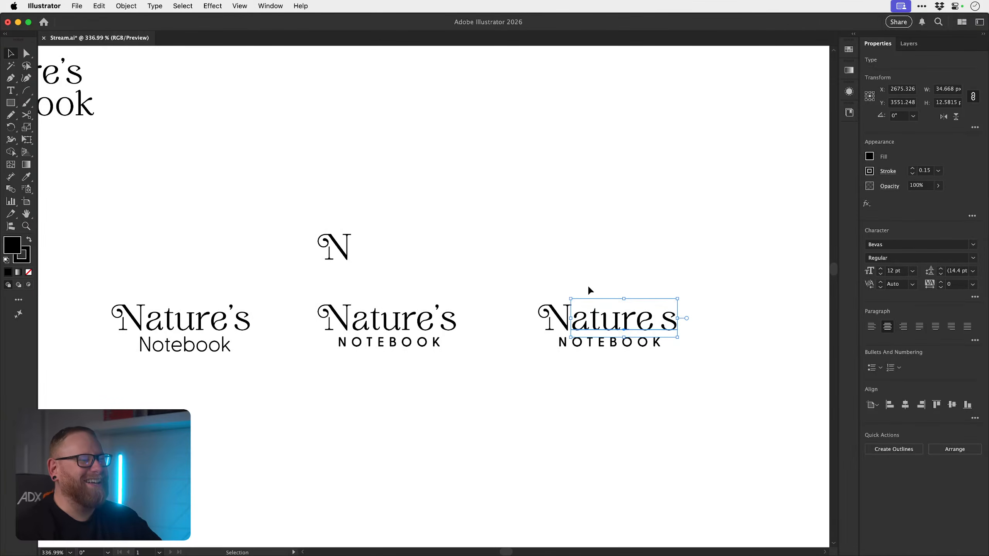
left_click_drag(563, 293, 444, 289)
left_click(506, 254)
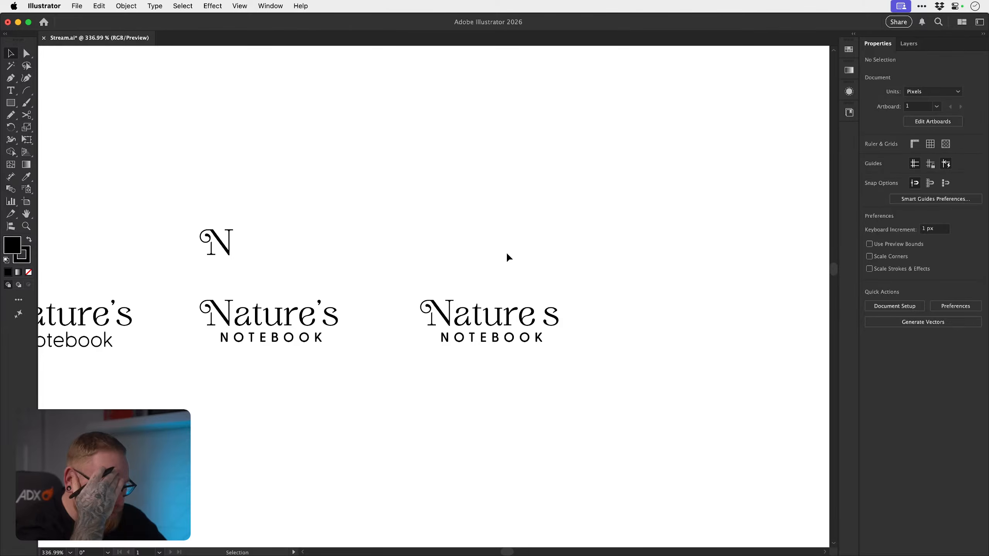
- Save the document with the repositioned "ature s" lettering in the copied wordmark
key("z")
left_click_drag(503, 312, 555, 297)
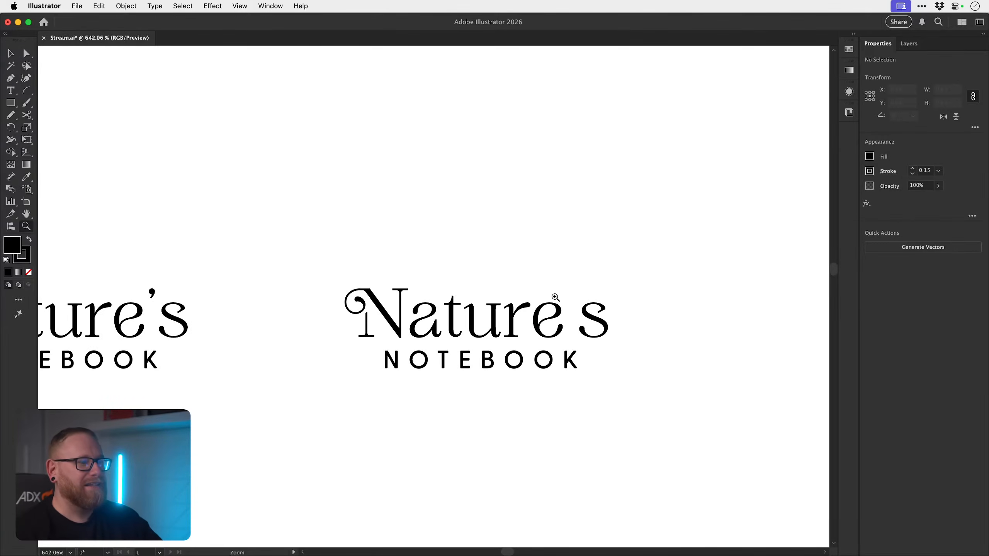
left_click(509, 302)
key("v")
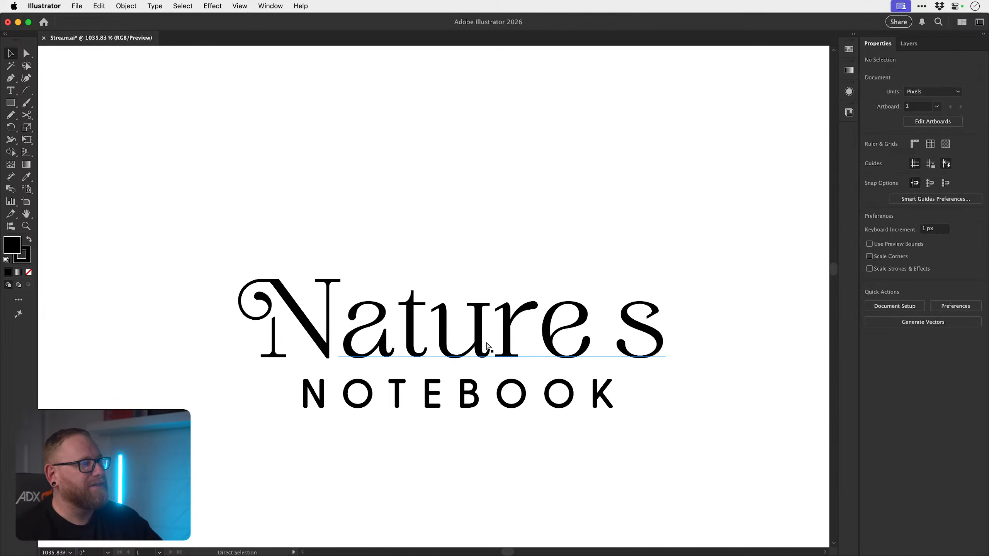
key("super+s")
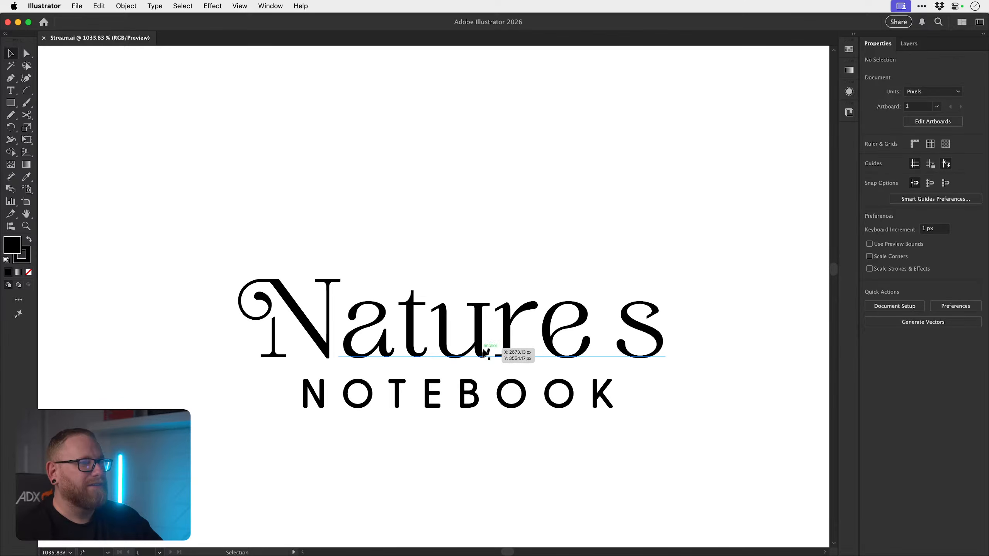
- Examine the copied wordmark at different magnifications, focusing on the gap between the e and the s
key("z")
left_click_drag(487, 305, 537, 312)
key("space")
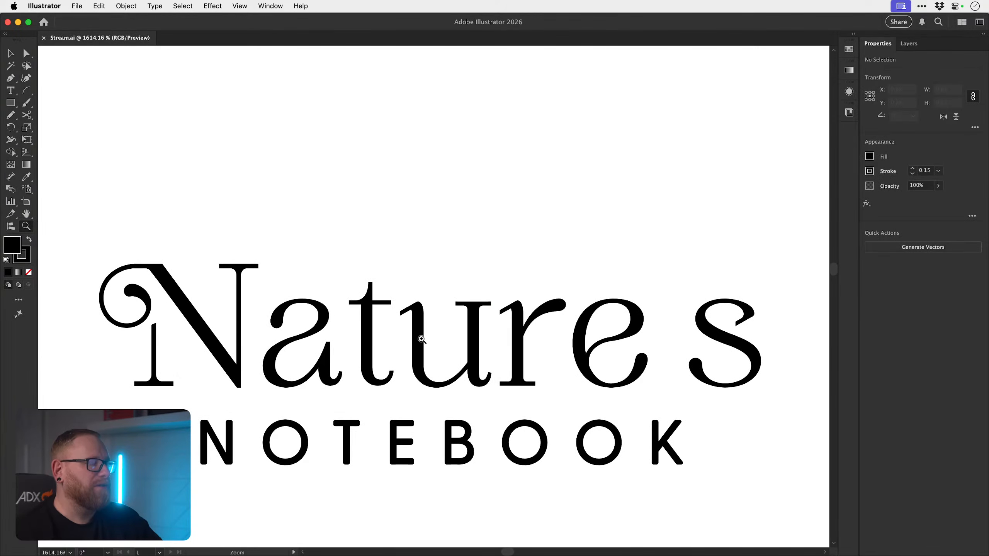
left_click_drag(452, 343, 448, 312)
key("v")
key("space")
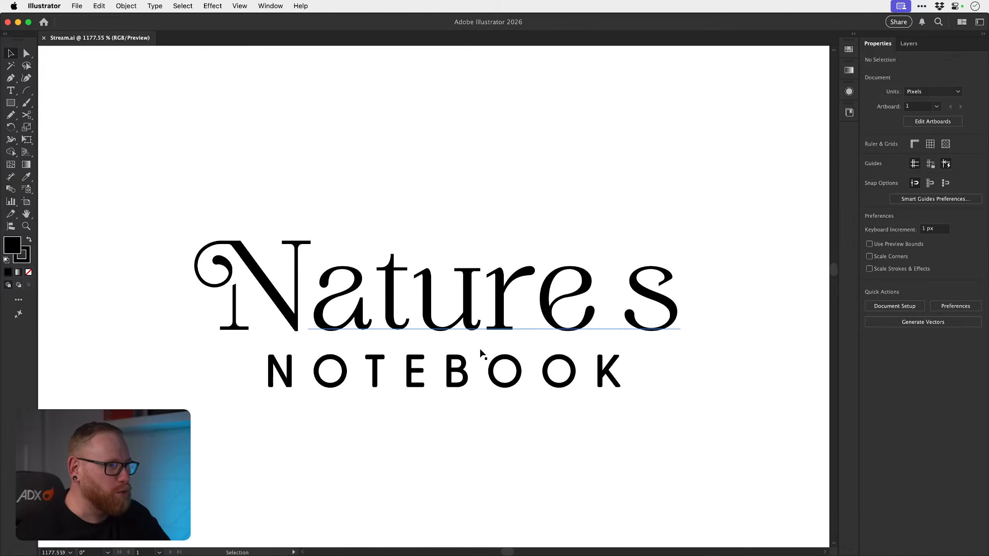
left_click_drag(500, 364, 459, 347)
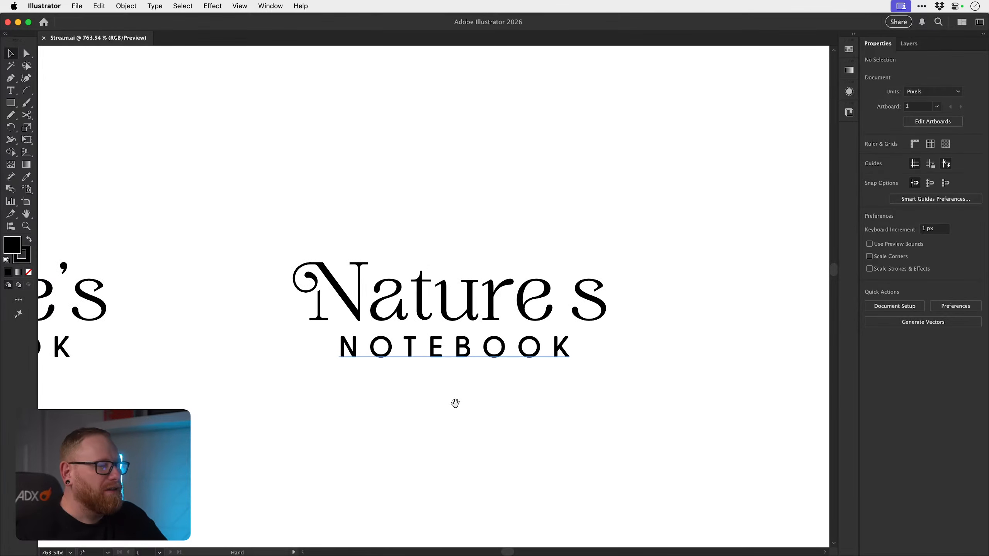
scroll(605, 243, "up", 5)
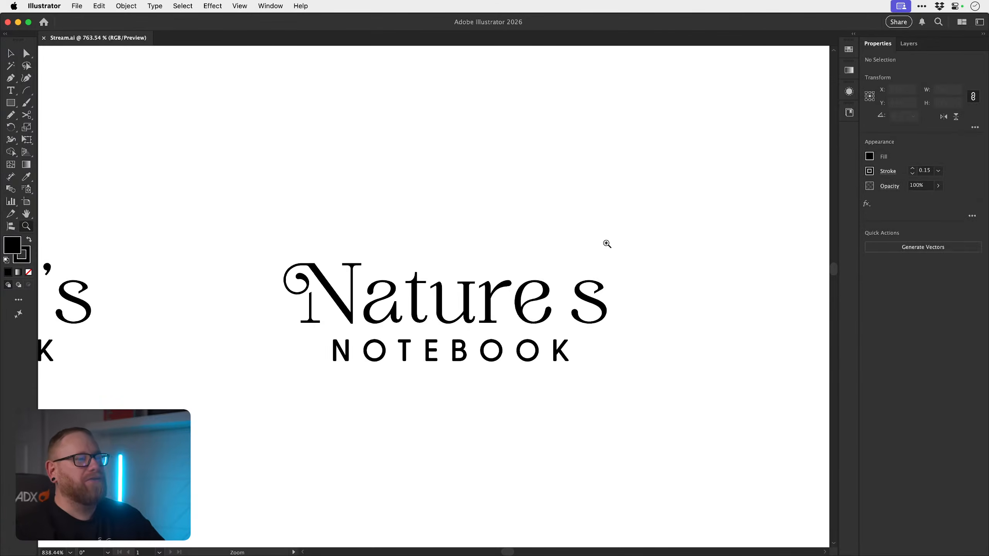
- Draw a square about 5.9 px wide above the e and s, with a 1 pt black stroke and no fill
left_click(11, 103)
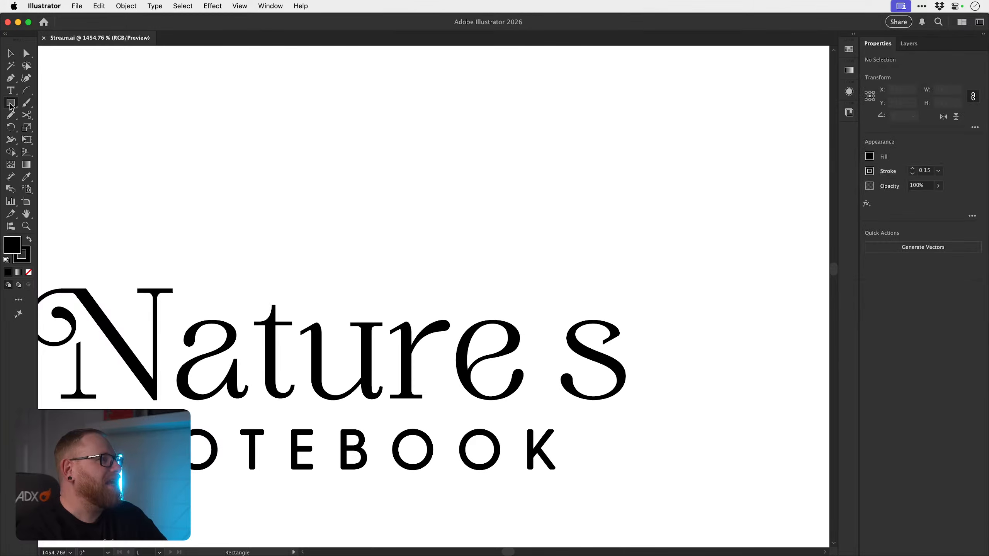
left_click_drag(10, 103, 43, 100)
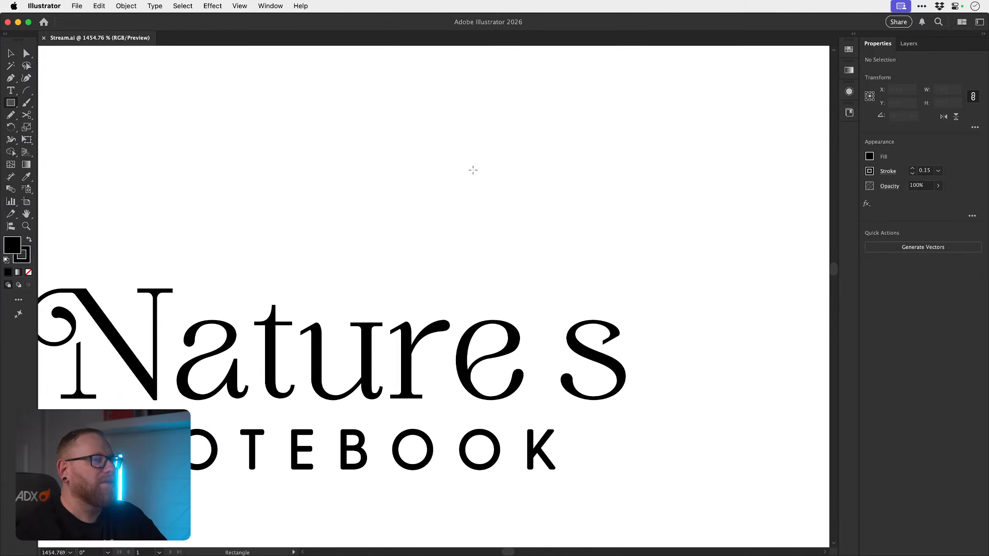
left_click_drag(479, 165, 554, 238)
key("d")
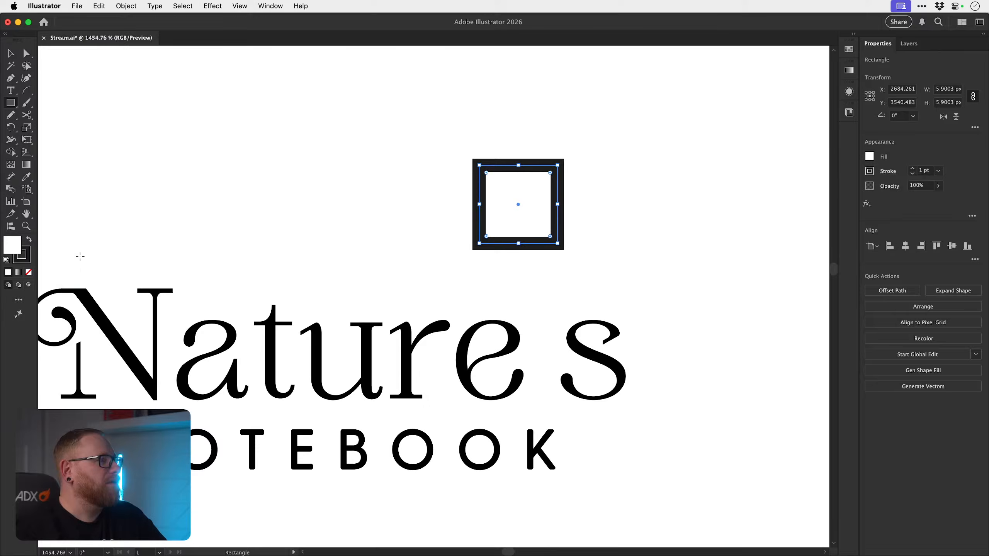
left_click(29, 272)
- Round two opposite corners of the square fully into a leaf outline and rotate it 45° to lie horizontally
key("z")
left_click(559, 194)
key("v")
key("a")
left_click(556, 156)
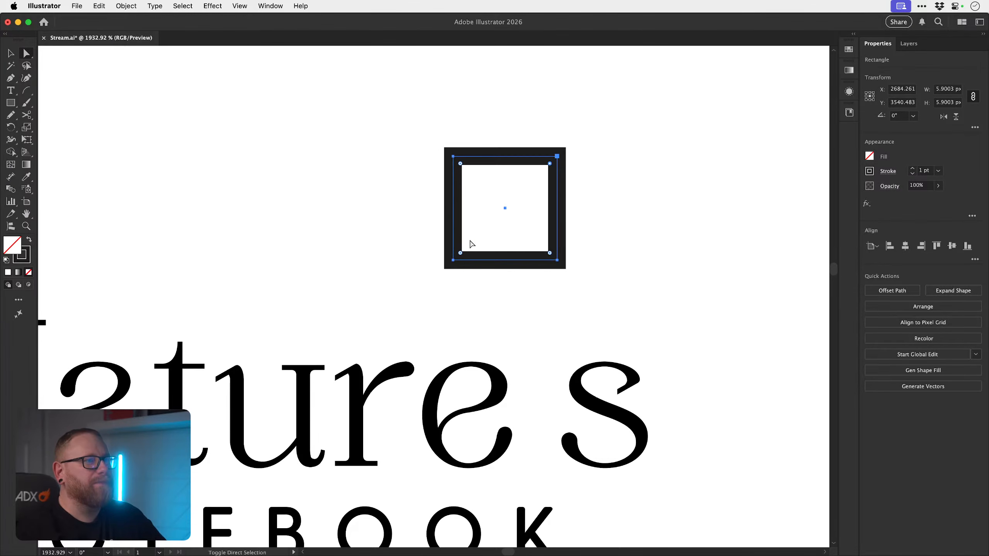
left_click_drag(463, 254, 600, 130)
key("r")
left_click_drag(437, 206, 415, 269)
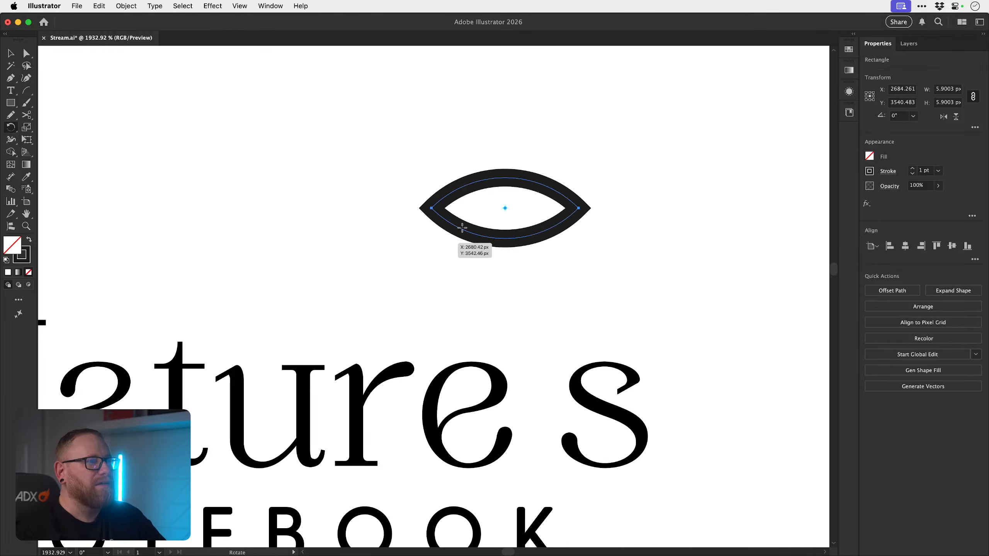
- Scale the leaf outline to a plumper shape about 4.64 px wide and 2.73 px high
key("s")
left_click_drag(504, 264, 510, 283)
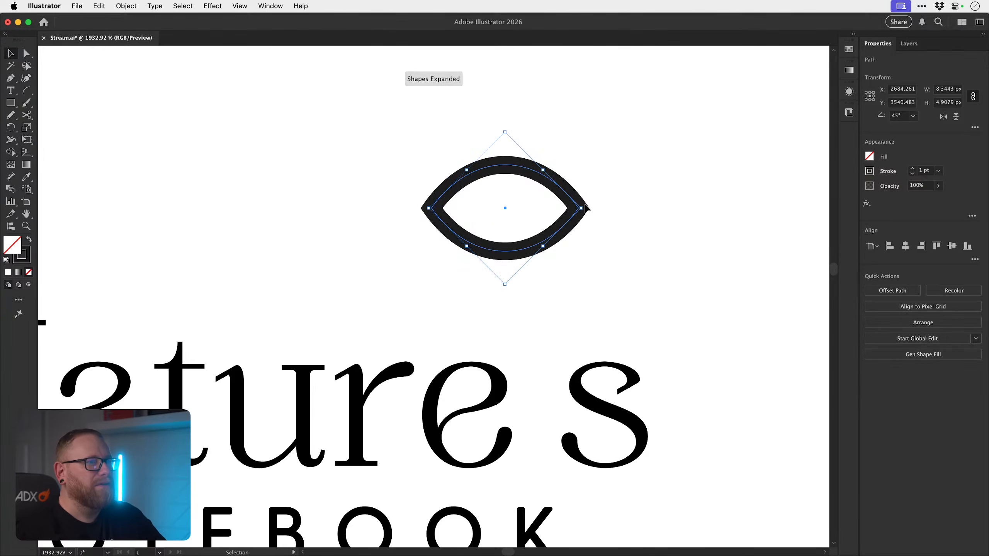
left_click_drag(627, 157, 587, 183)
key("v")
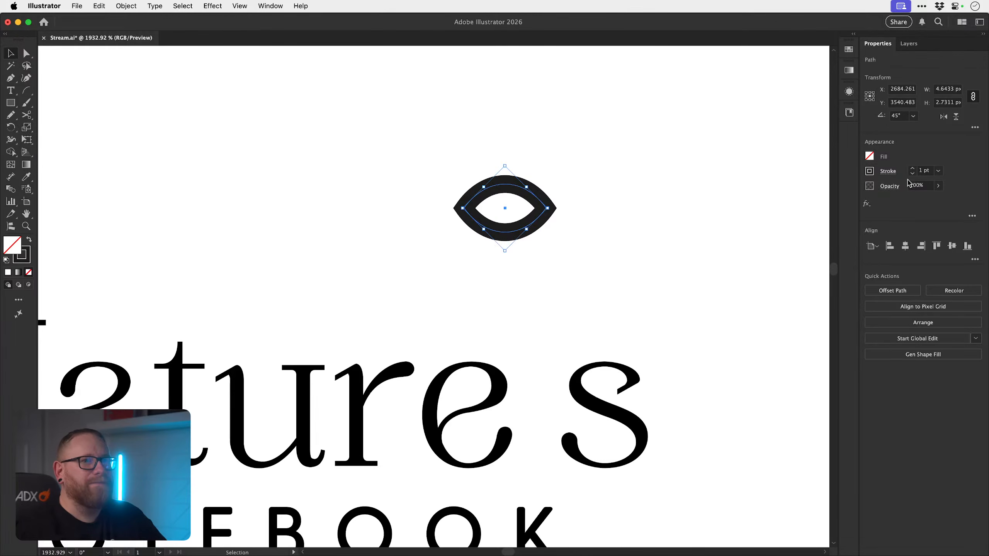
- Set the leaf outline's stroke weight to 0.25 pt
left_click(912, 174)
left_click(912, 174)
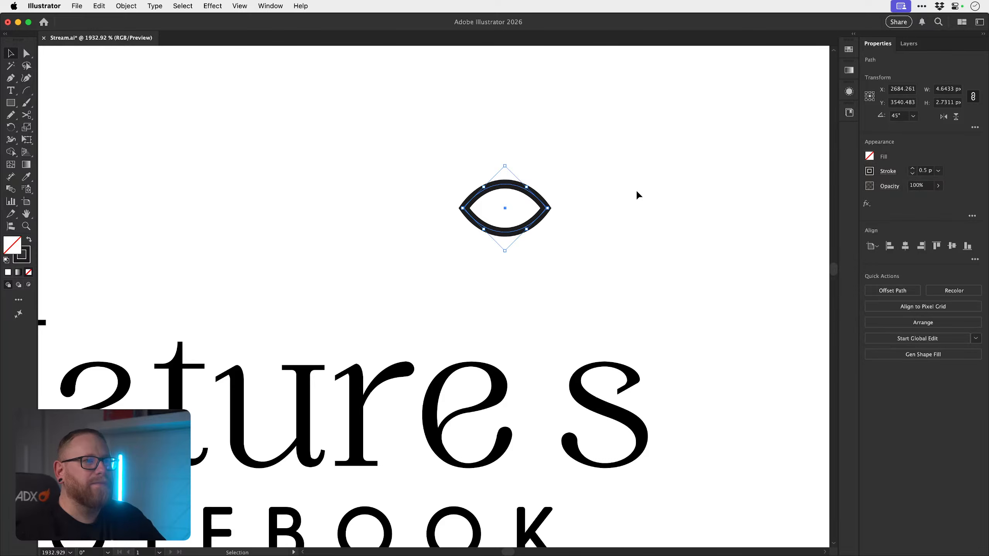
left_click(912, 174)
- Rotate the leaf 45° so it slants diagonally and move it just above the gap between e and s
key("r")
left_click_drag(616, 195, 582, 259)
key("v")
left_click_drag(532, 208, 564, 269)
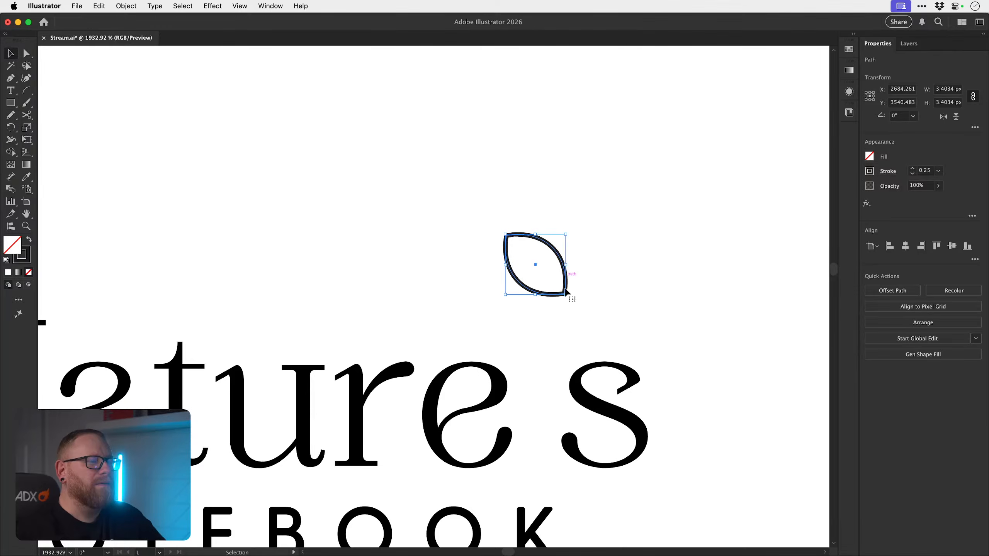
- Draw a short curved stem at the leaf's lower tip with the Arc tool
scroll(564, 272, "up", 5)
left_click(26, 90)
key("super+shift+a")
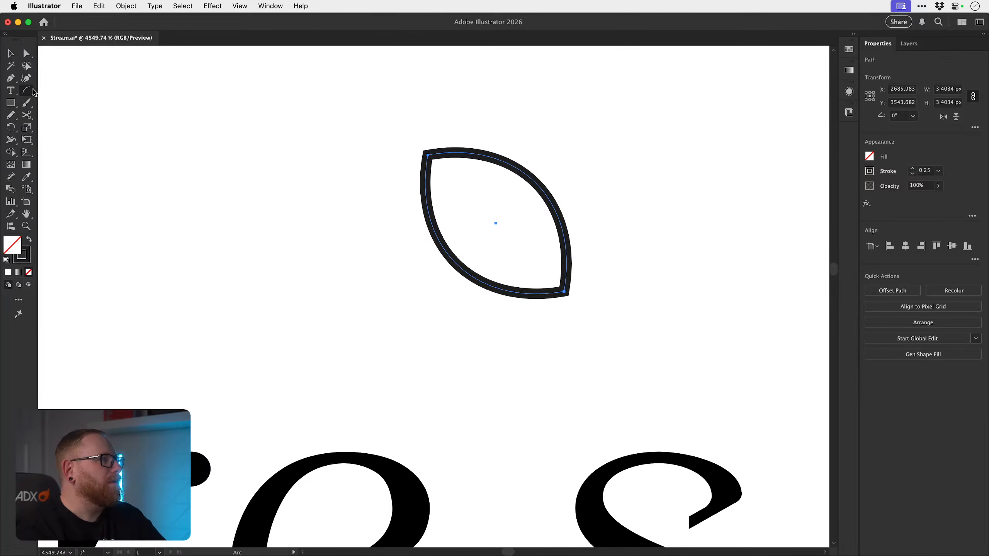
mouse_move(561, 291)
left_mouse_down()
mouse_move(512, 349)
mouse_move(451, 326)
mouse_move(536, 333)
mouse_move(570, 302)
left_mouse_up()
key("a")
left_click(504, 352)
key("Delete")
left_click(529, 361)
key("z")
- Rotate the stem about the point where it meets the leaf's lower tip
key("v")
left_click(570, 303)
key("r")
left_click(573, 268)
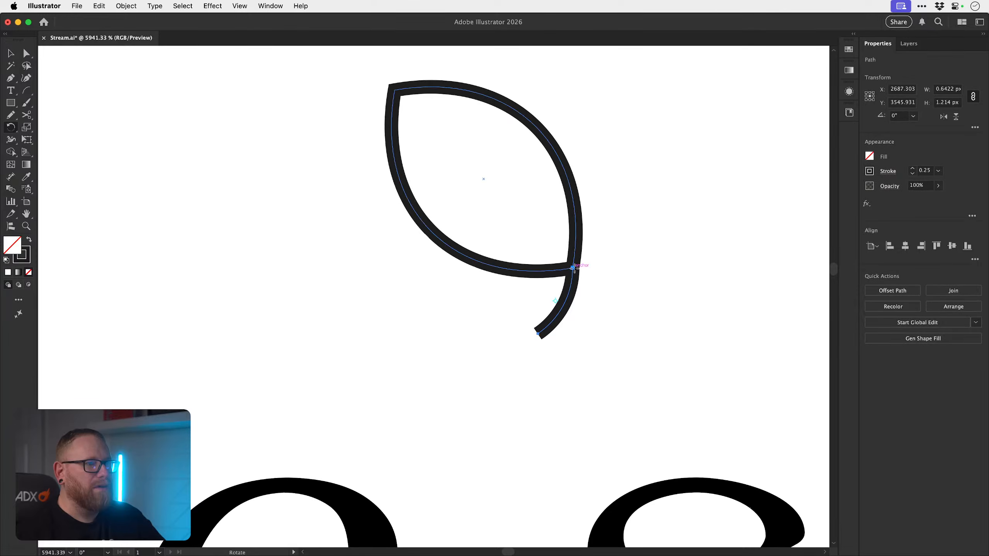
left_click_drag(586, 337, 448, 281)
- Convert the "ature s" text in the copied wordmark to outlines
key("z")
left_click(529, 341, "alt")
key("v")
left_click_drag(526, 237, 581, 365)
key("z")
left_click_drag(569, 352, 520, 312)
key("v")
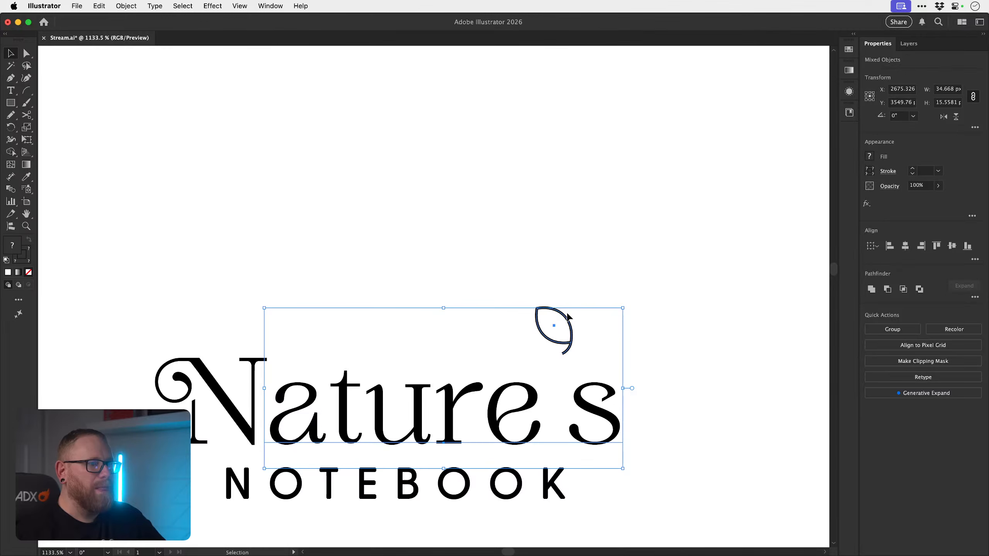
left_click(471, 404)
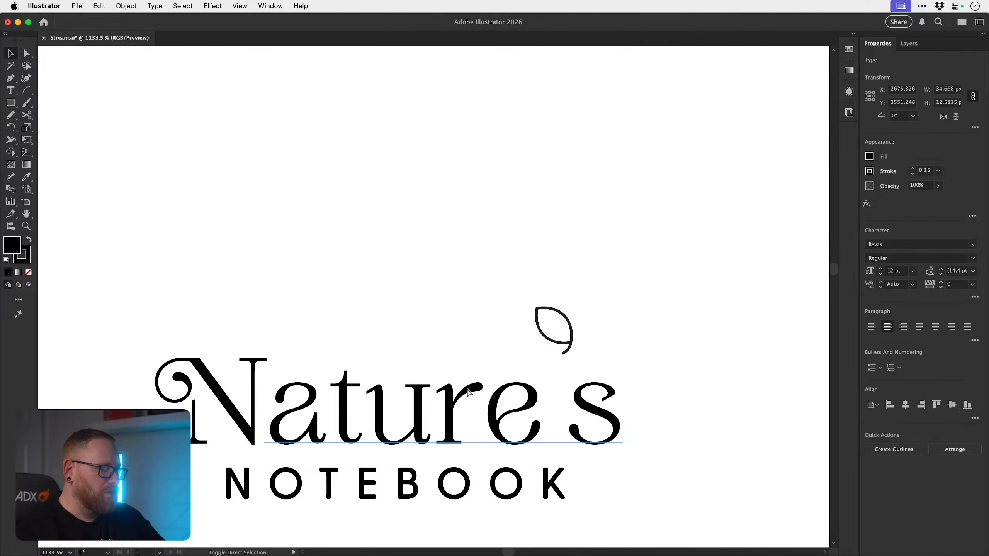
key("super+shift+o")
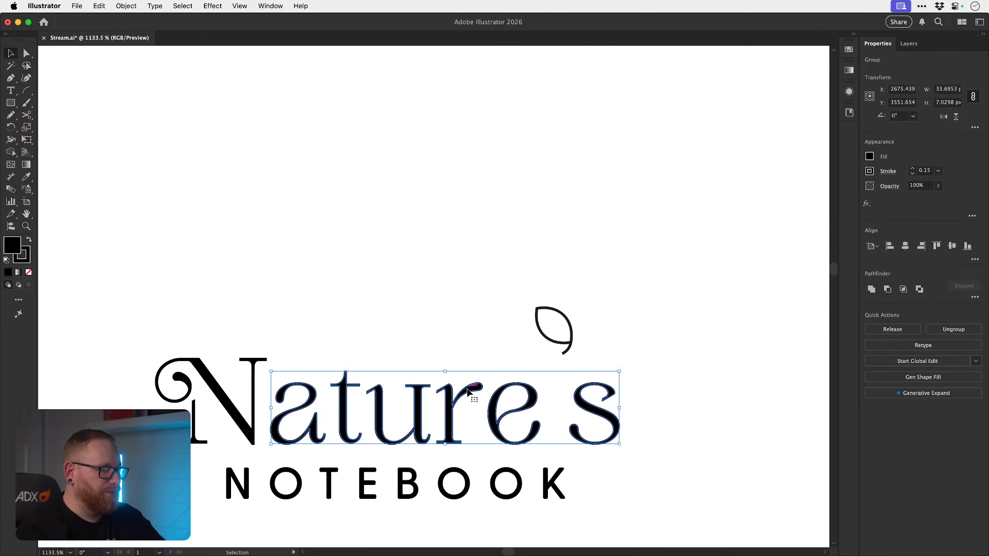
- Scale the leaf and stem down to a leaf about 2 px wide and place them as the apostrophe between e and s
left_click(549, 304)
left_click(573, 341)
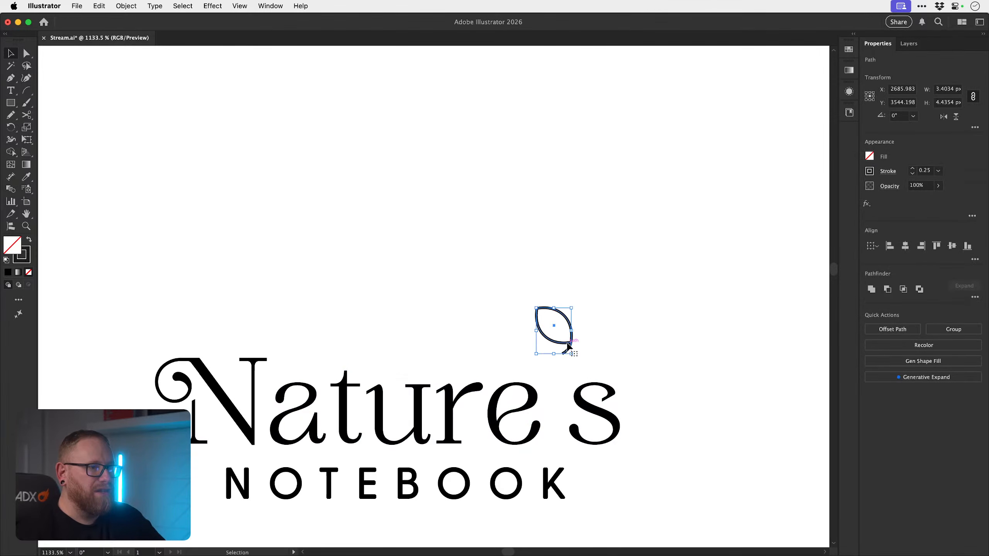
left_click_drag(573, 341, 566, 374)
left_click_drag(529, 339, 543, 351)
left_click(577, 310)
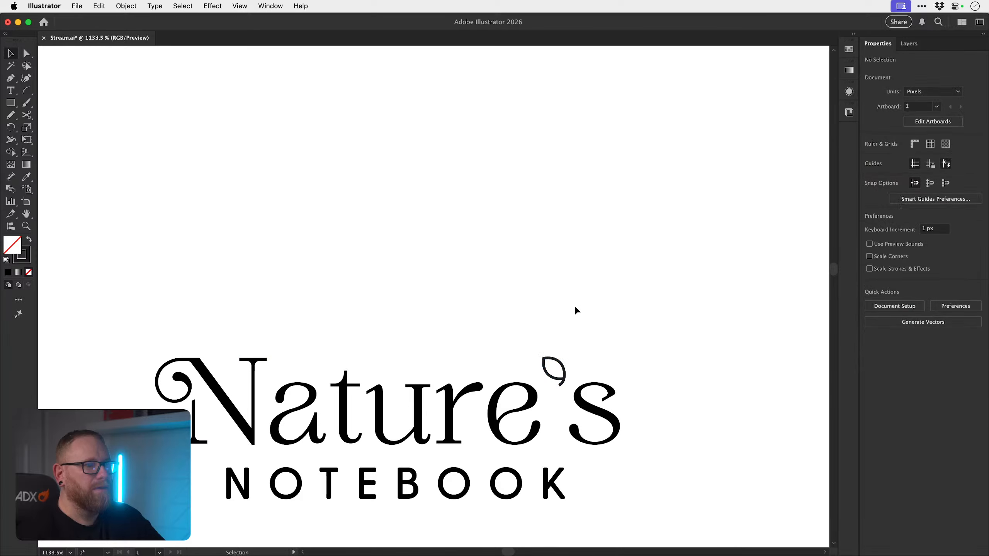
- Try filling the leaf apostrophe with black (#000000)
scroll(574, 305, "down", 3)
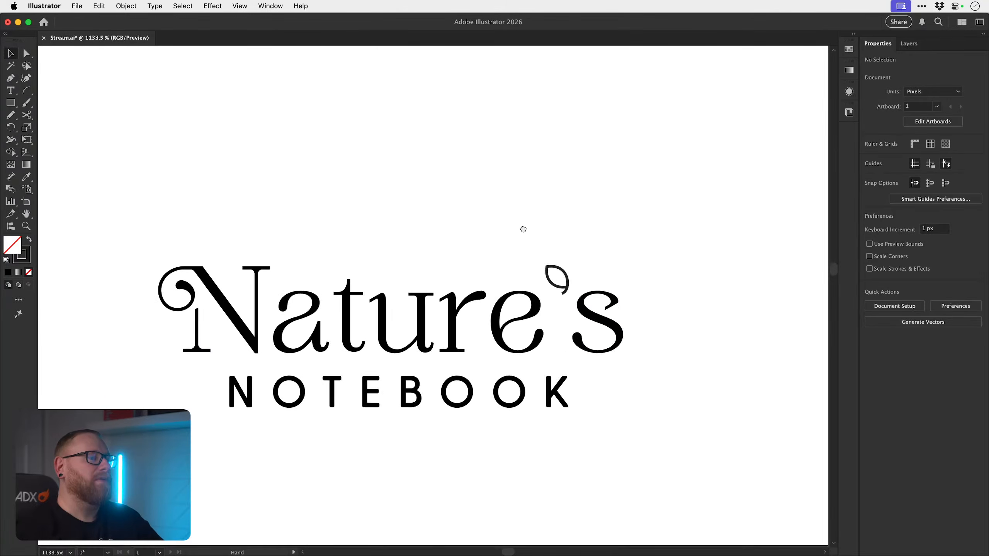
left_click(550, 277)
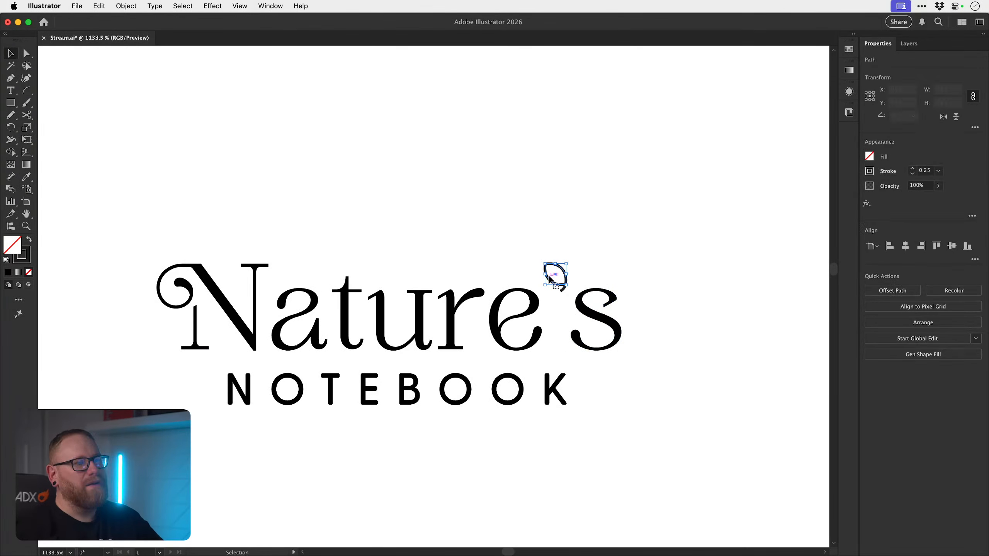
double_click(13, 246)
left_click_drag(440, 304, 358, 362)
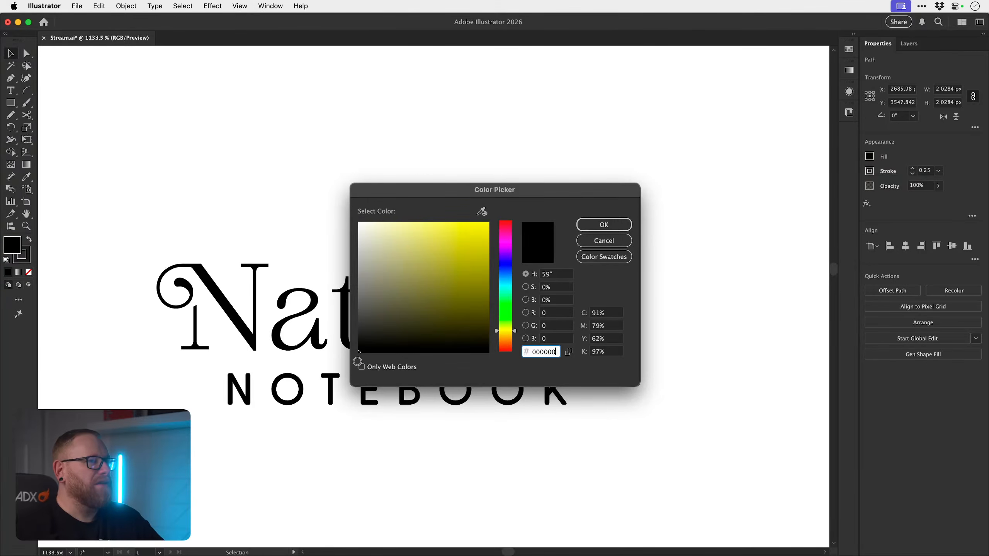
left_click(613, 225)
left_click(621, 204)
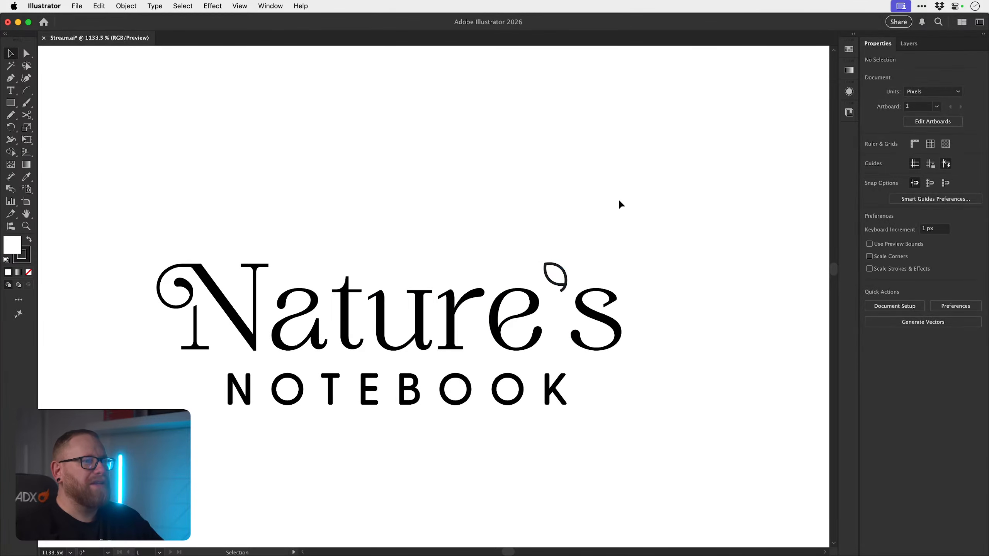
- Fill the leaf apostrophe with near-black (#020202)
left_click(554, 272)
double_click(12, 245)
left_click(359, 352)
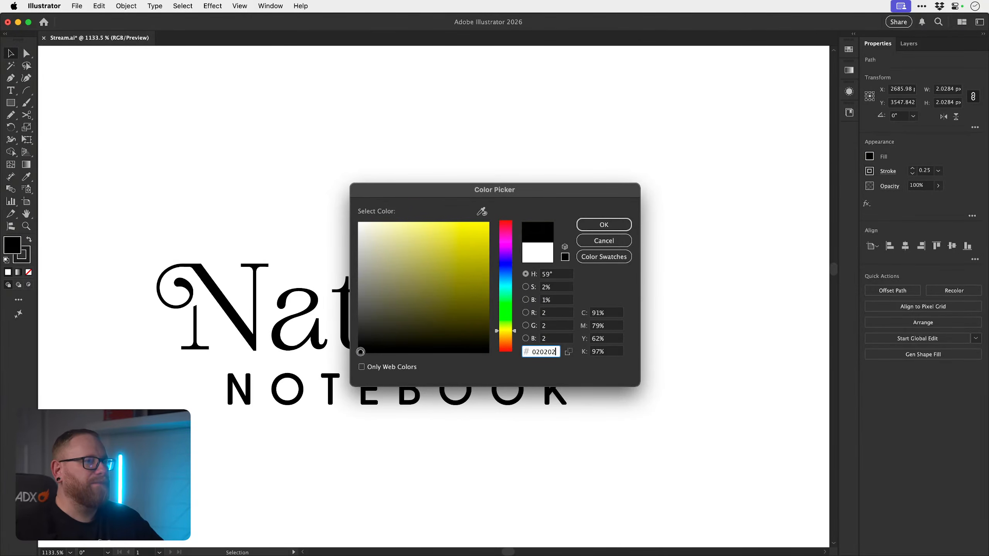
left_click(620, 225)
left_click(632, 202)
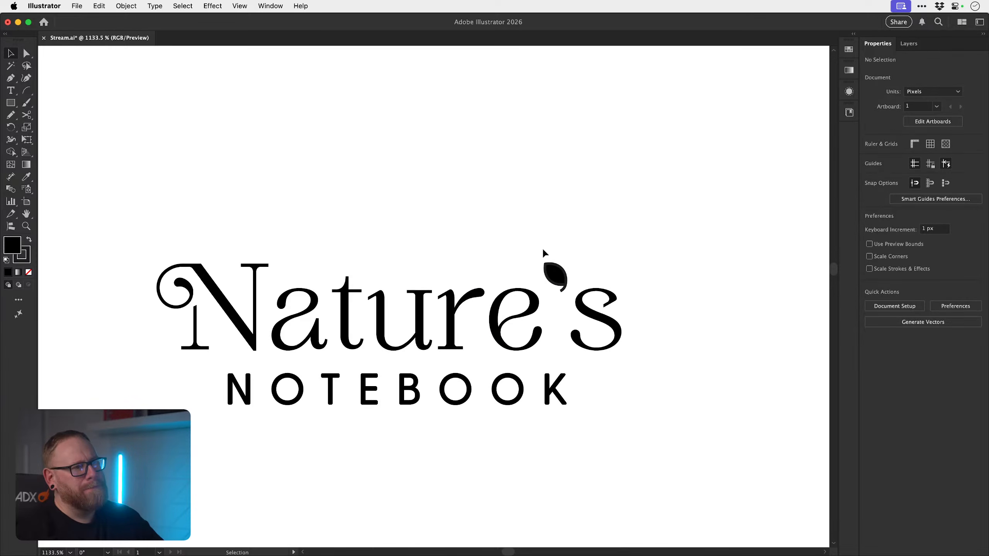
- Set both the stroke and the fill of the leaf and its stem to pure black (#000000)
left_click_drag(543, 249, 571, 290)
key("z")
left_click_drag(569, 275, 662, 287)
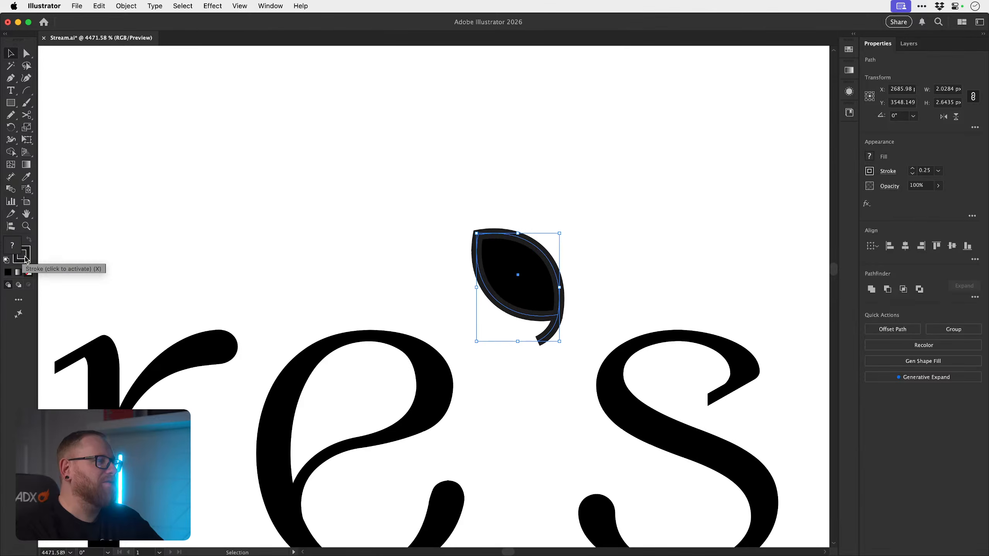
double_click(23, 257)
type("000000")
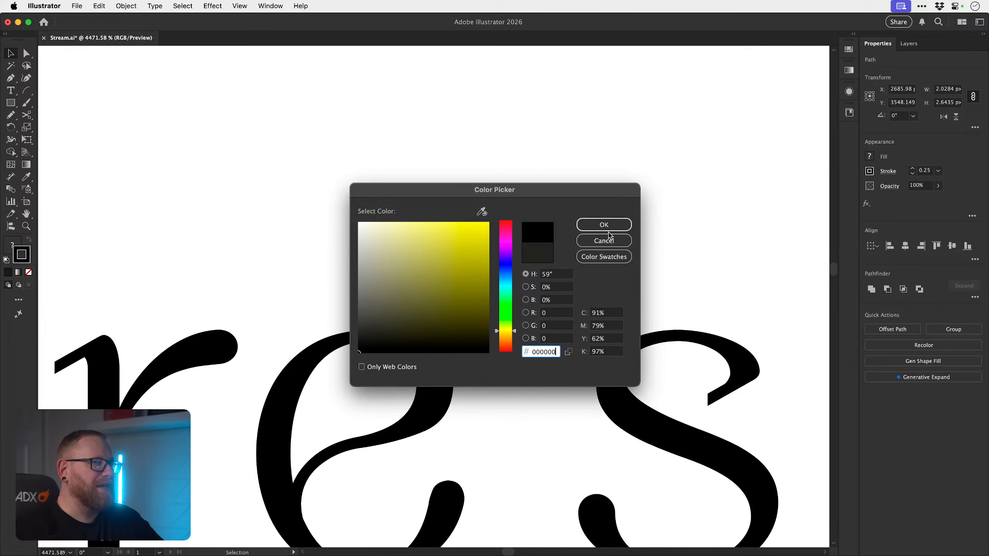
left_click(607, 229)
double_click(11, 243)
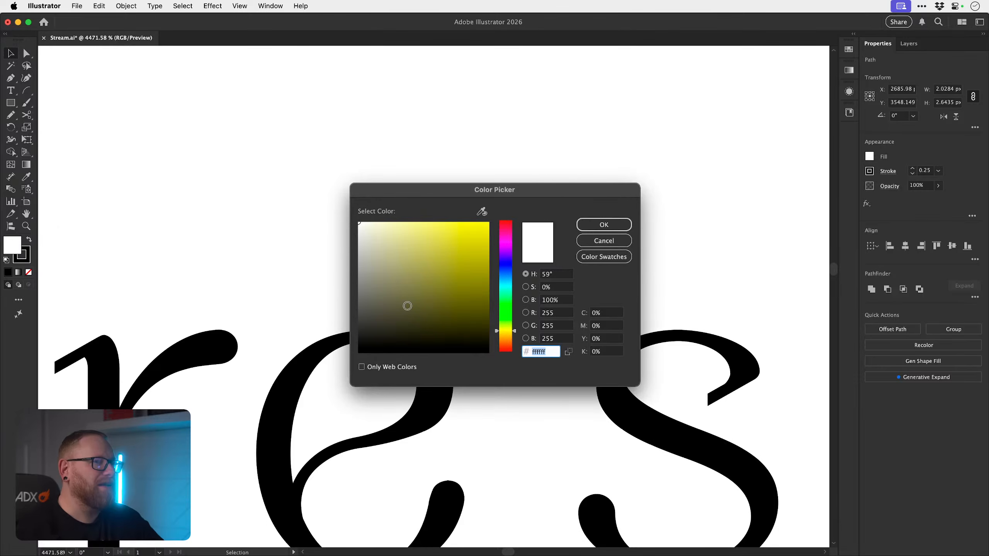
type("000000")
left_click(607, 221)
left_click(611, 209)
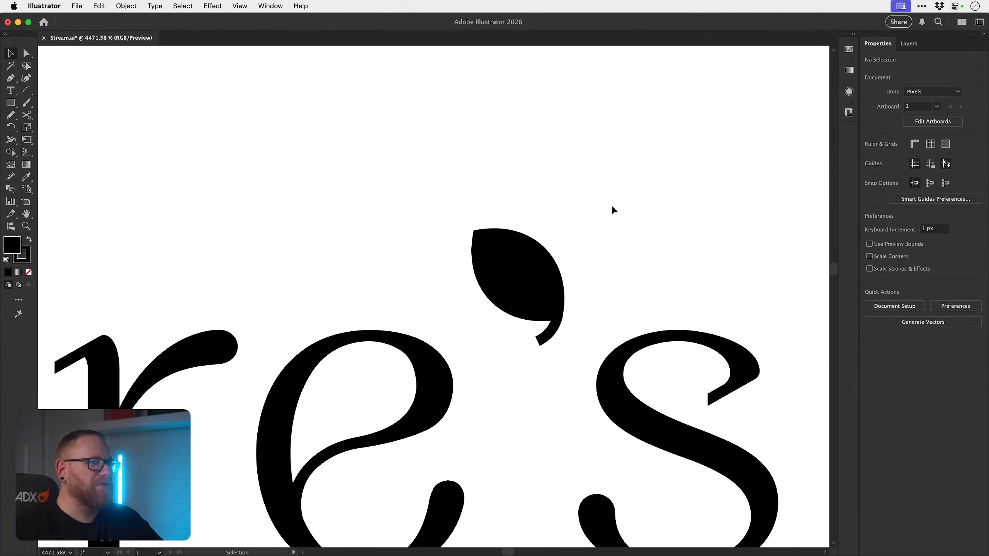
- Move the leaf and stem together slightly down and left, closer to the e
key("z")
left_click_drag(532, 349, 366, 286)
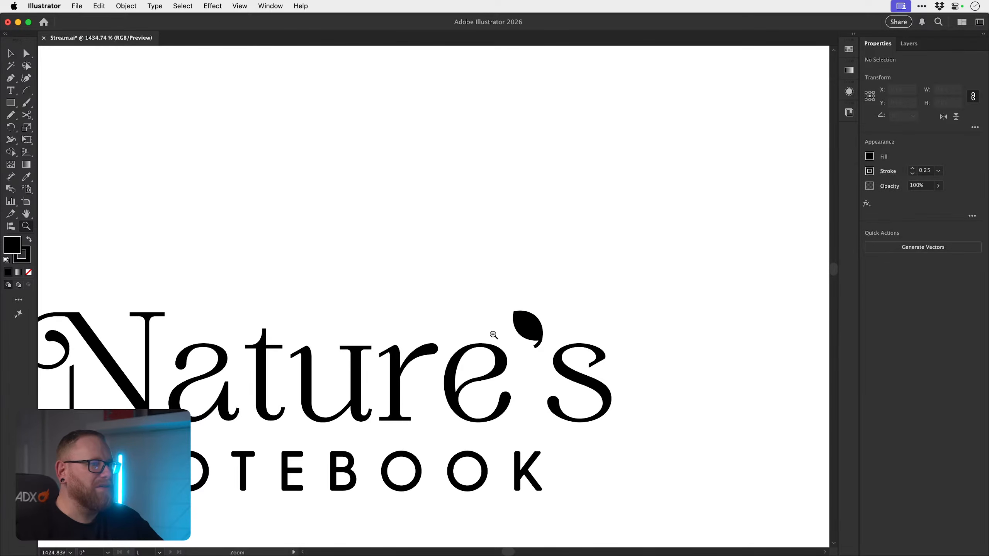
left_click_drag(493, 335, 422, 298)
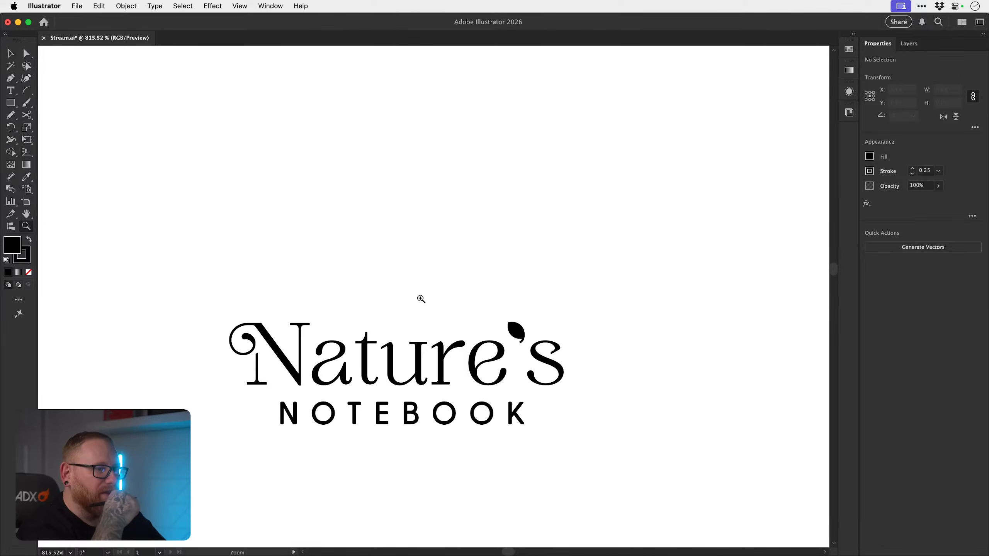
left_click_drag(485, 353, 654, 341)
key("v")
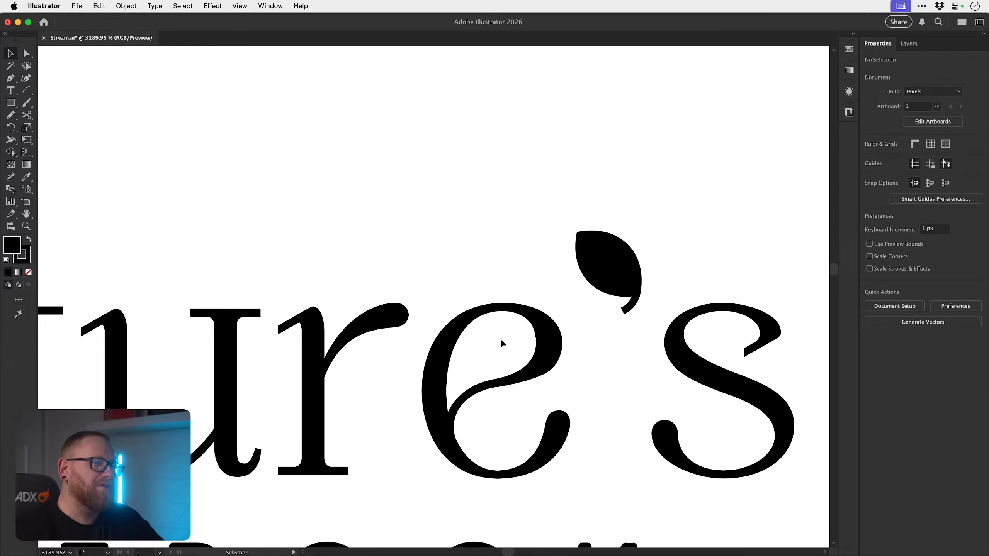
left_click(622, 281)
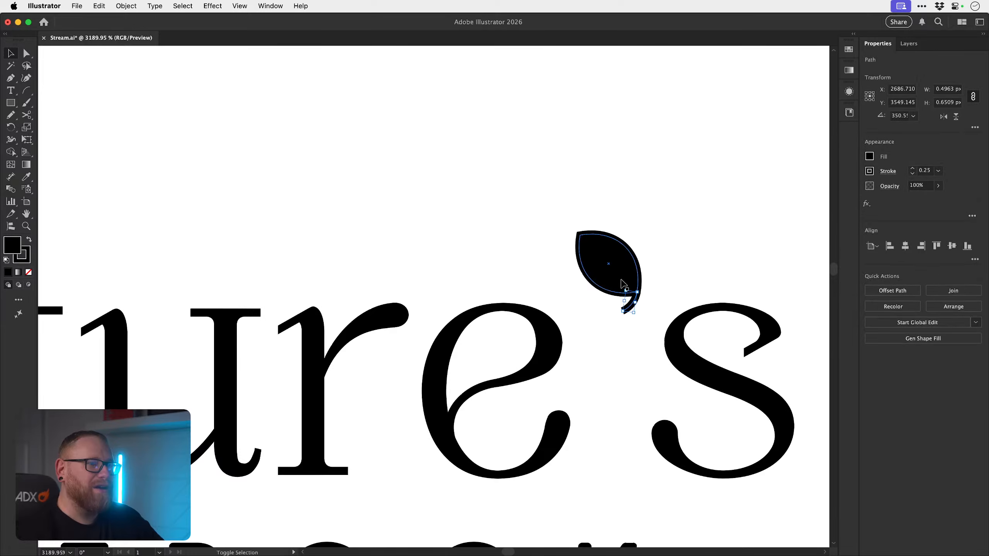
left_click(622, 281, "shift")
left_click_drag(622, 281, 622, 286)
left_click(589, 230)
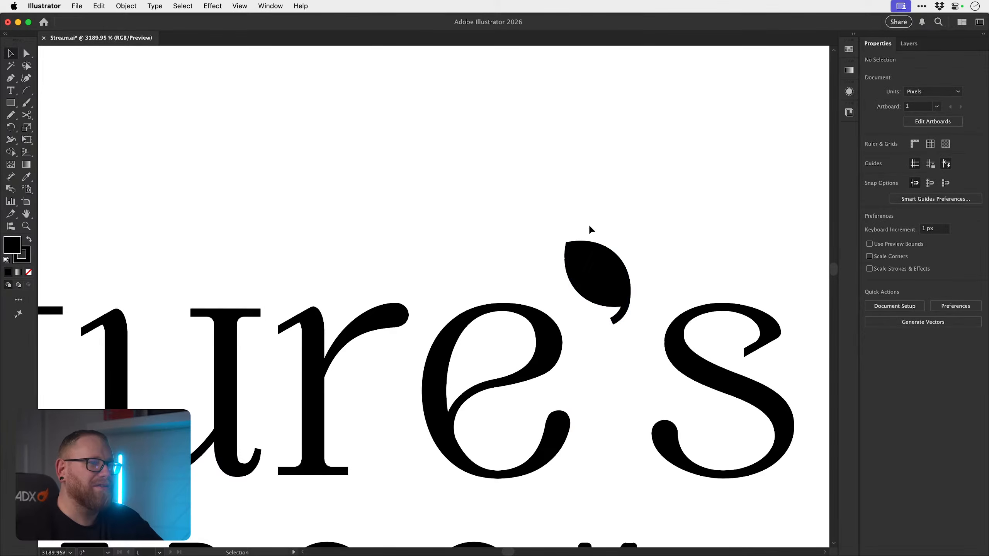
- Thicken the stem's stroke to about 0.27 pt and shift the stem slightly so its edge runs smoothly into the leaf
scroll(596, 280, "up", 5)
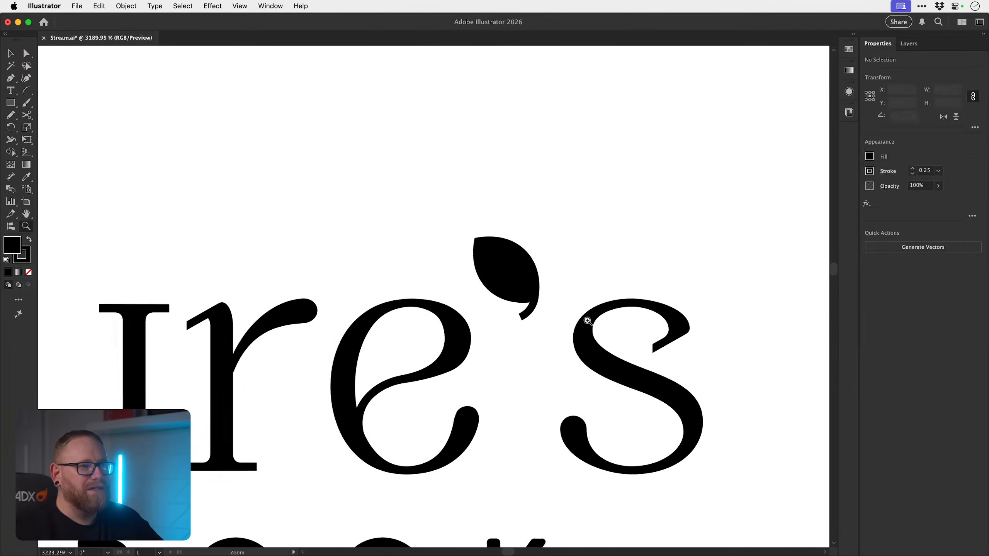
left_click(491, 310)
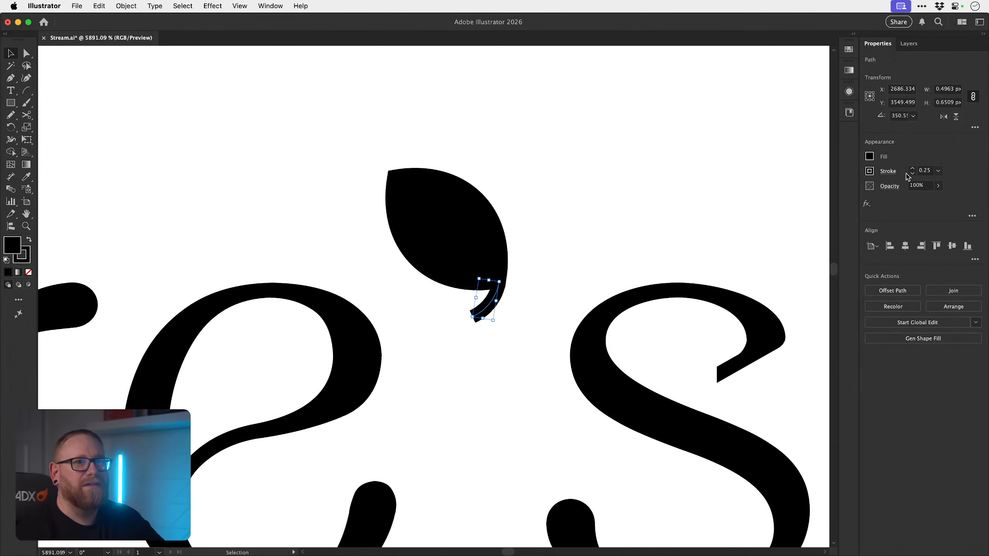
left_click(718, 193)
scroll(483, 289, "up", 8)
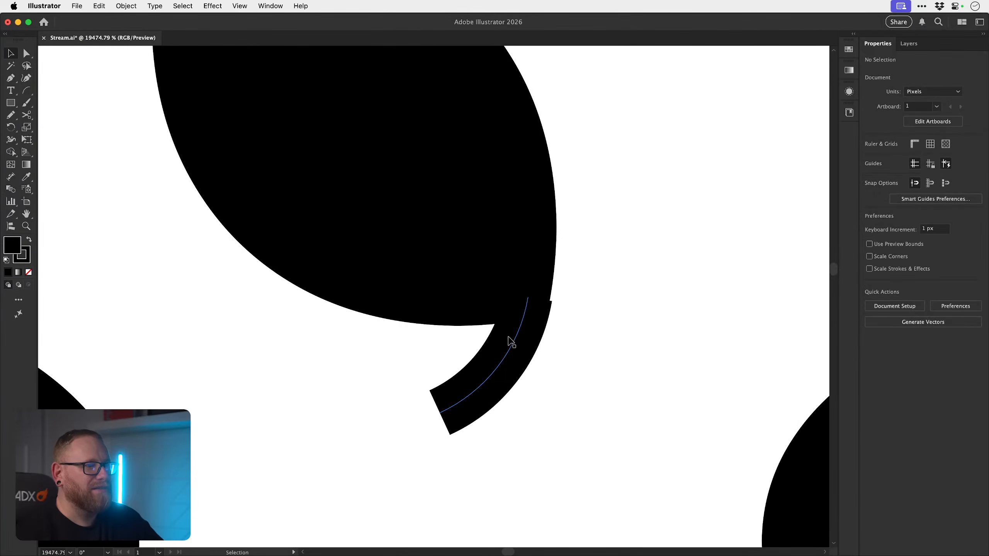
key("super+y")
key("super+y")
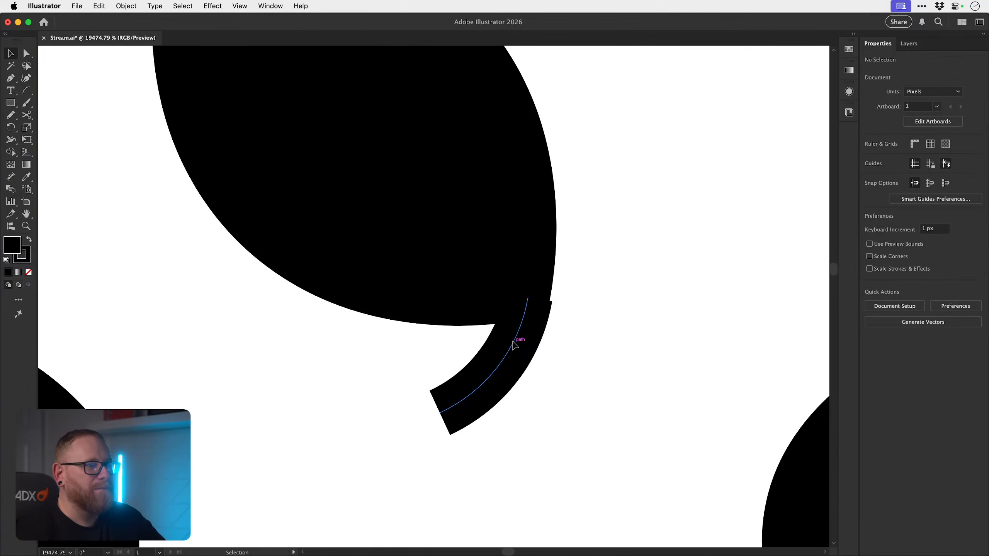
left_click_drag(513, 345, 489, 367)
scroll(517, 349, "up", 5)
scroll(491, 351, "down", 5)
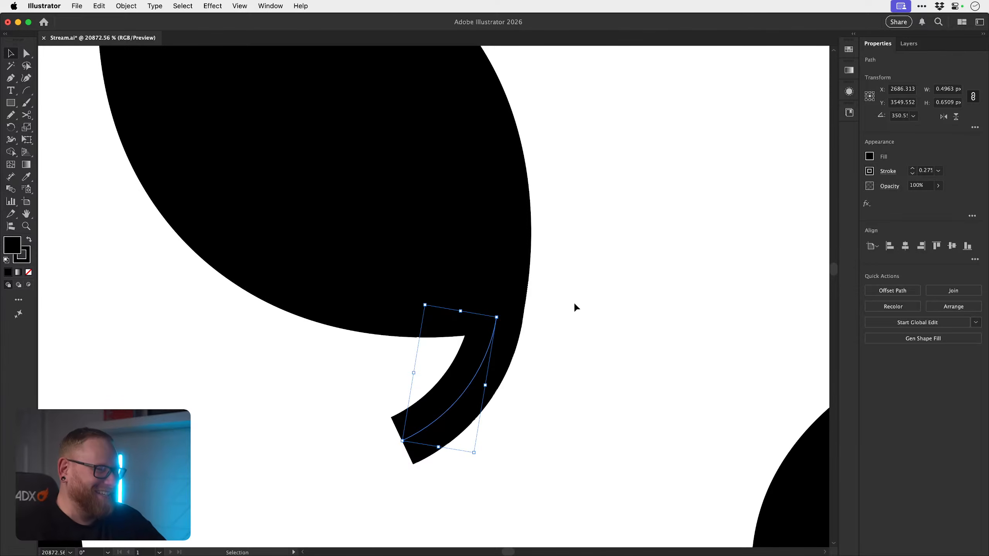
- Rotate the stem by about 2° around its upper anchor point at the leaf's lower tip
left_click(558, 322)
left_click(487, 361)
key("r")
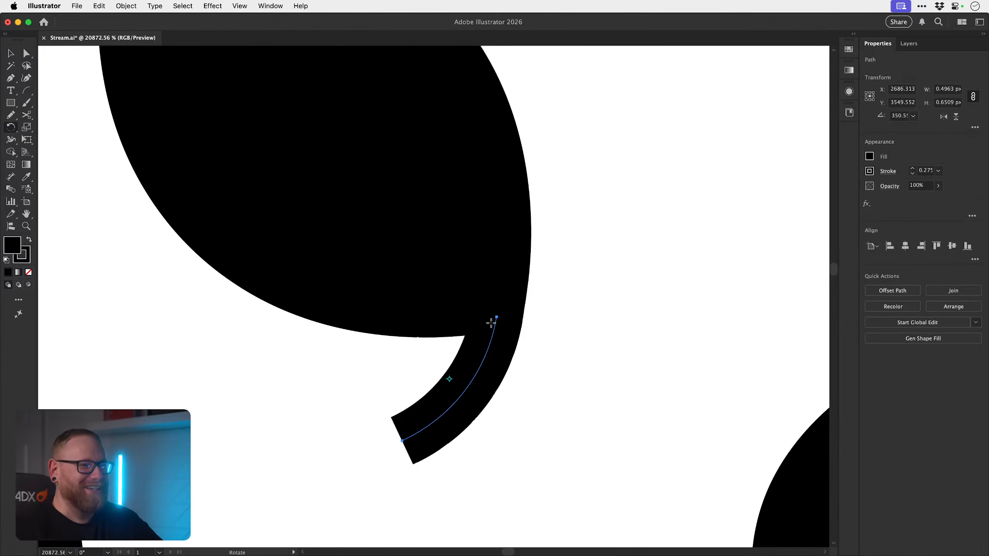
key("z")
left_click_drag(535, 376, 449, 340)
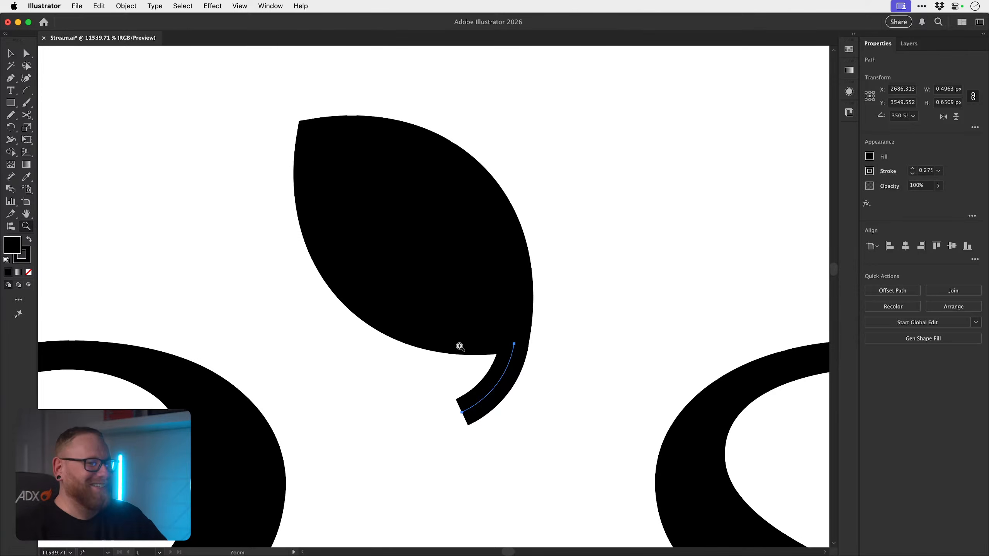
key("r")
left_click(514, 344)
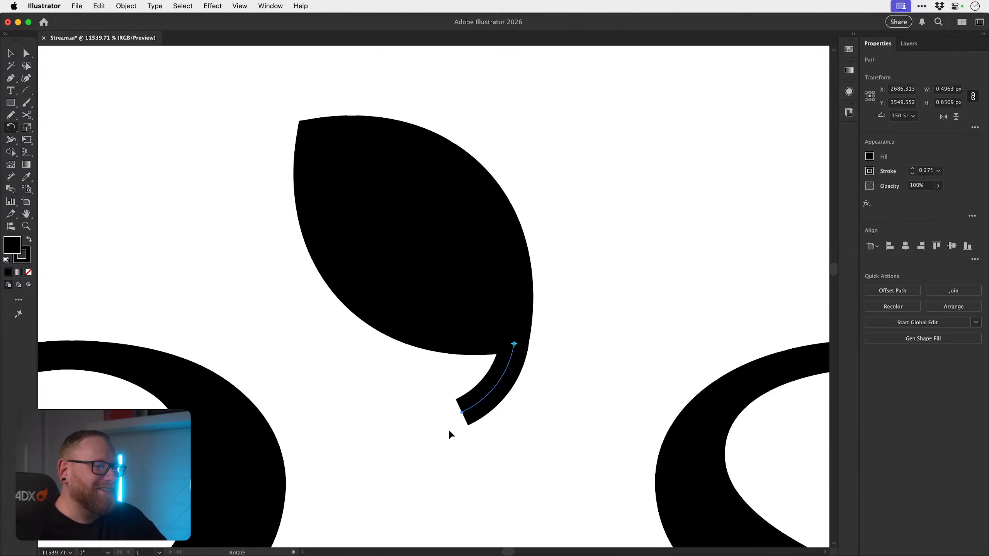
left_click_drag(449, 432, 448, 428)
key("z")
left_click(443, 377, "alt")
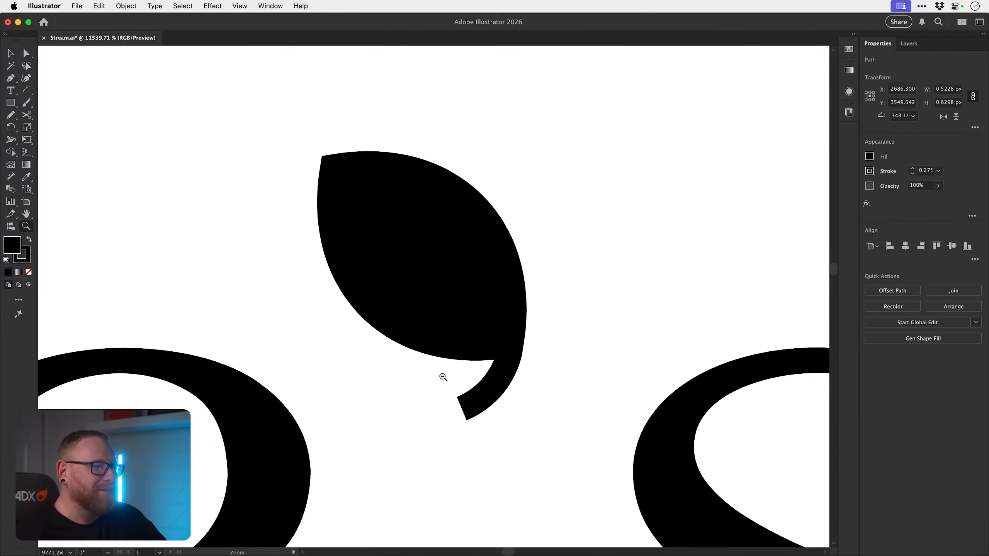
- Scale the leaf down from its lower tip to about 1.77 px wide
left_click_drag(444, 377, 386, 339)
key("v")
left_click(432, 312)
key("s")
left_click(497, 373)
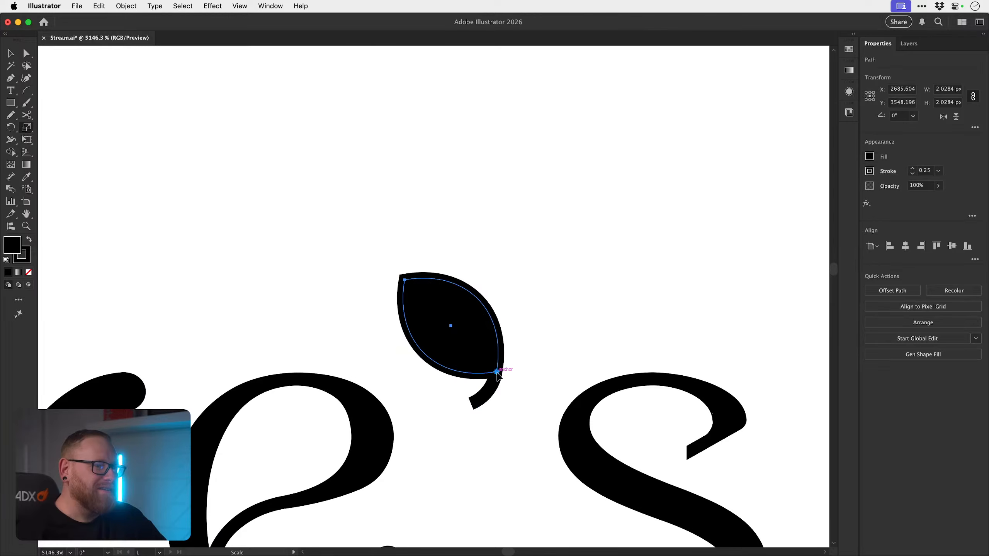
left_click_drag(388, 244, 412, 281)
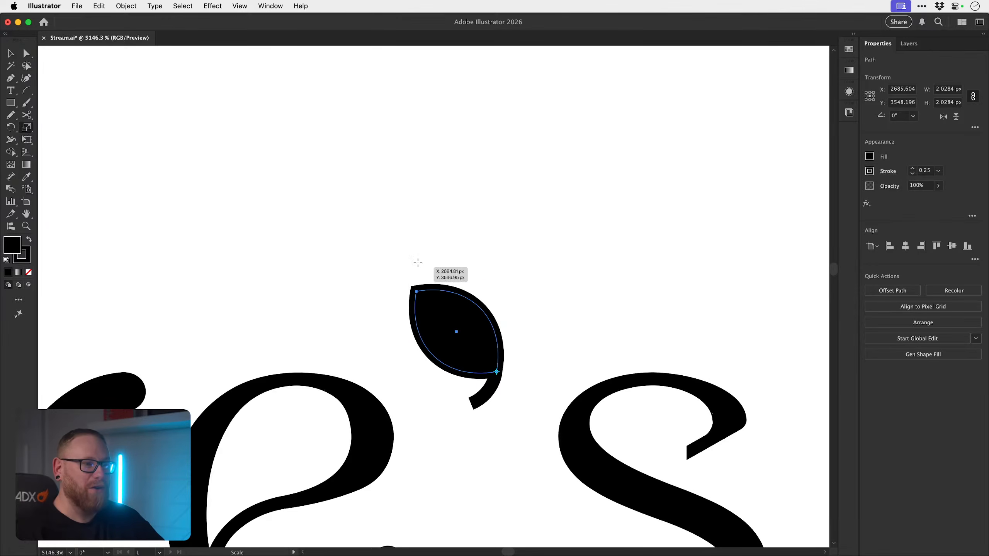
key("z")
left_click_drag(486, 363, 584, 361)
key("v")
left_click(538, 390)
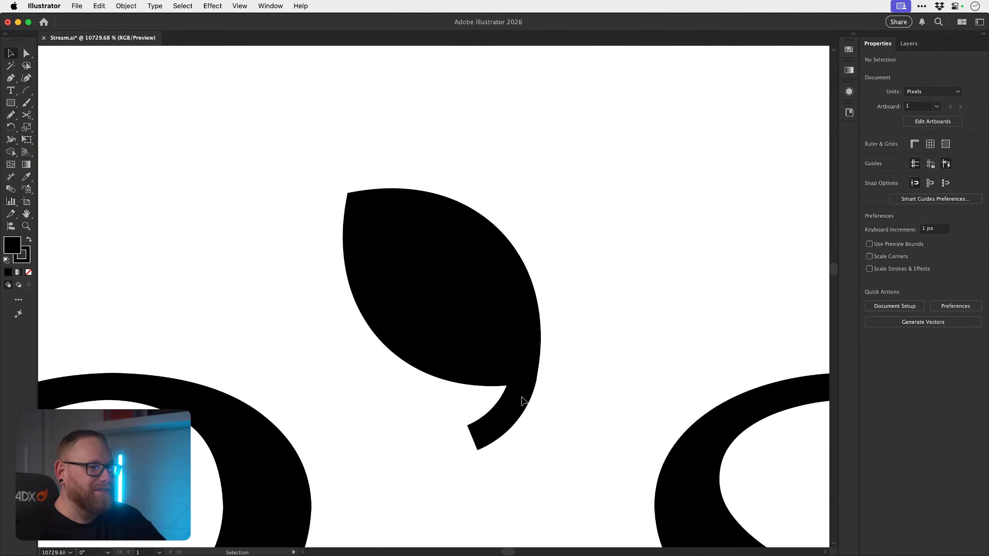
- Rotate the stem slightly further around its upper anchor to refine the join with the smaller leaf
key("z")
left_click(511, 405)
key("v")
left_click(517, 406)
key("r")
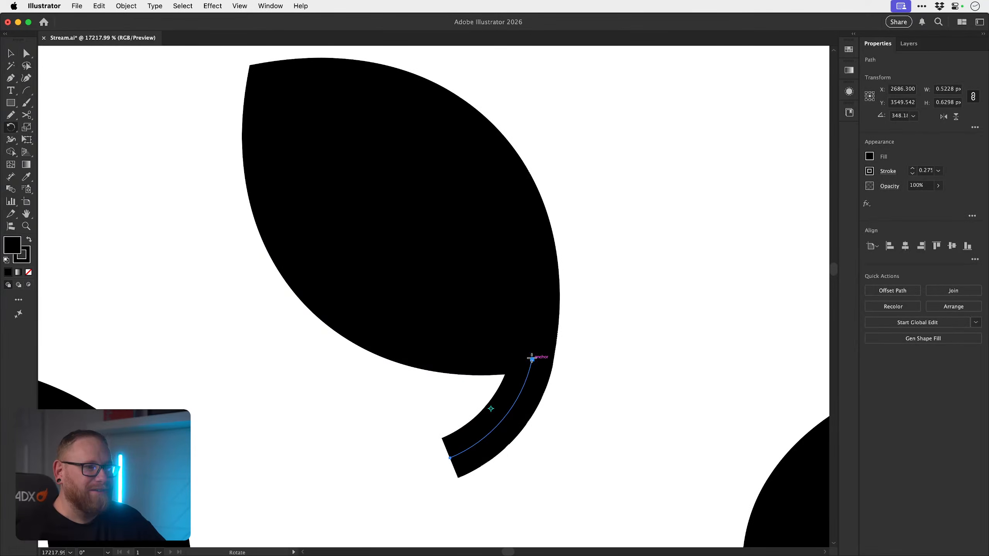
left_click_drag(488, 413, 191, 301)
- Select the leaf and stem together and shift them about 0.3 px left toward the e
key("z")
key("v")
left_click_drag(532, 389, 420, 348)
key("z")
key("v")
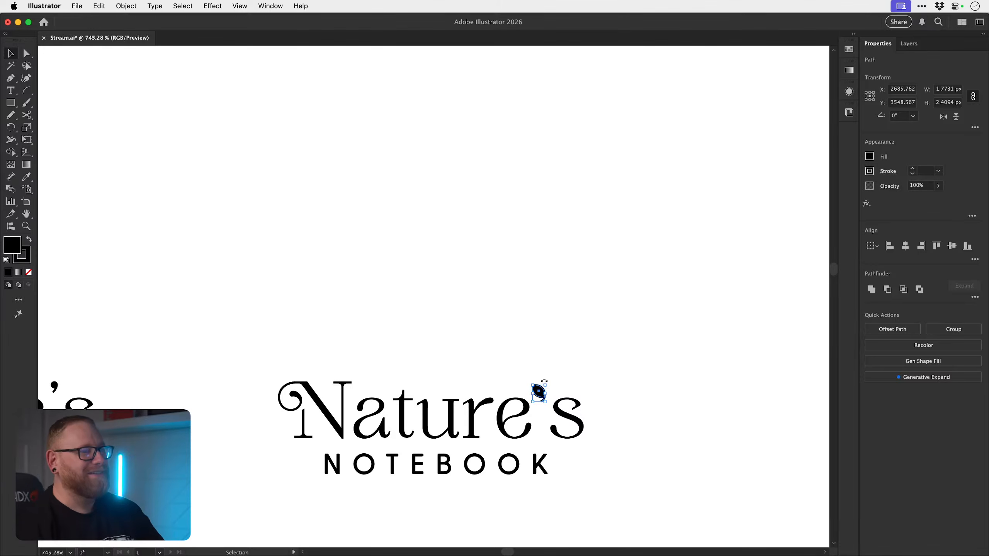
scroll(544, 381, "up", 5)
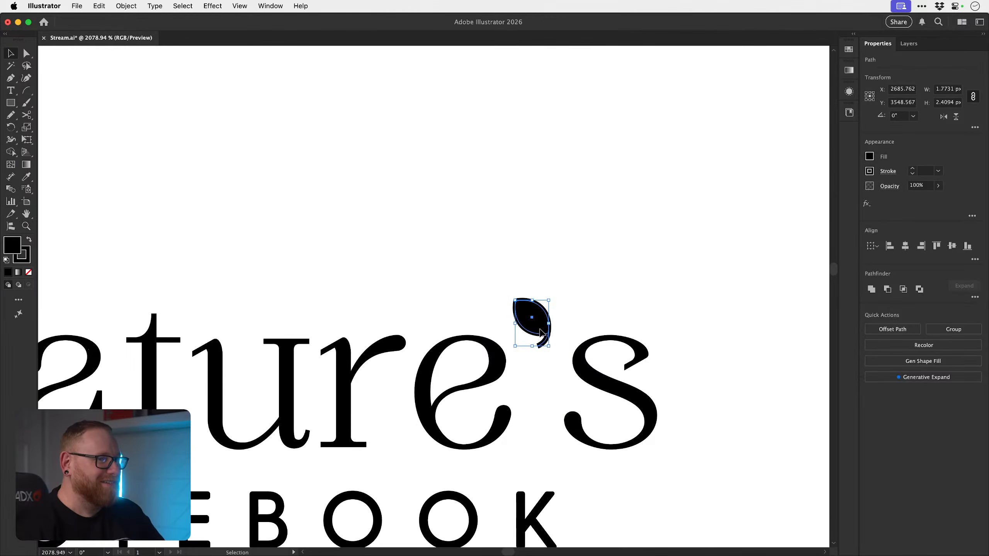
left_click_drag(540, 329, 537, 329)
- Ungroup the outlined letters and move the final s left to tighten the gap after the leaf apostrophe
left_click(616, 387)
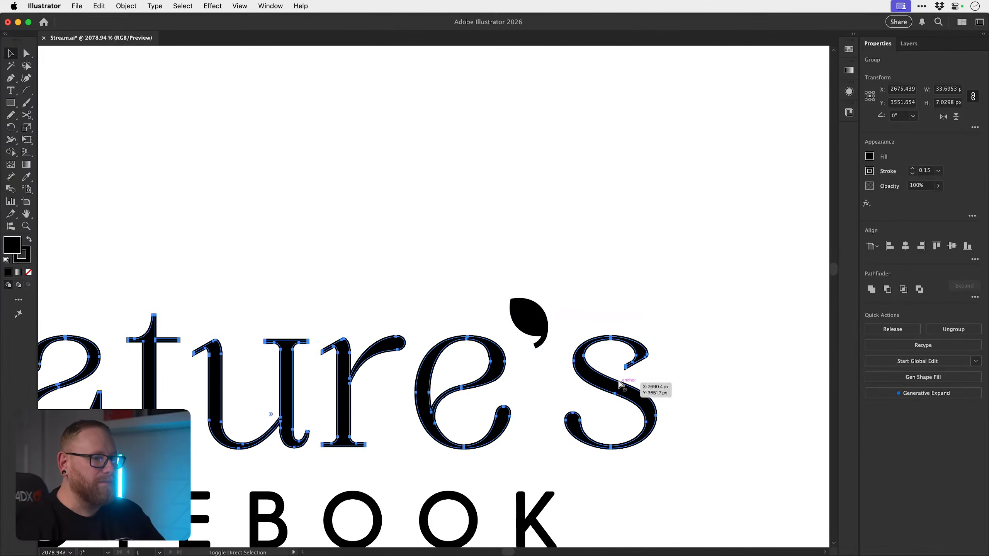
key("super+shift+g")
left_click_drag(628, 303, 643, 380)
key("Left")
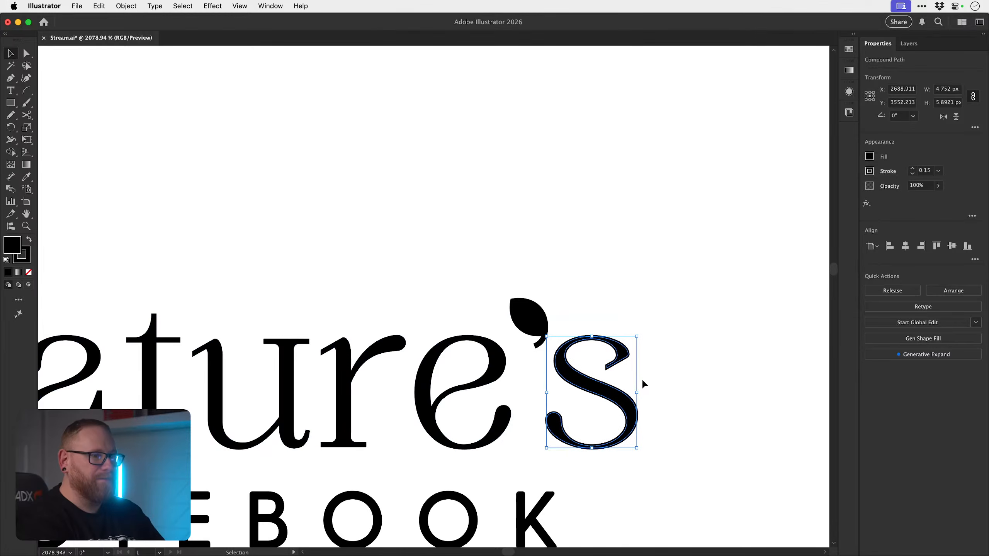
key("Right")
left_click_drag(597, 384, 586, 383)
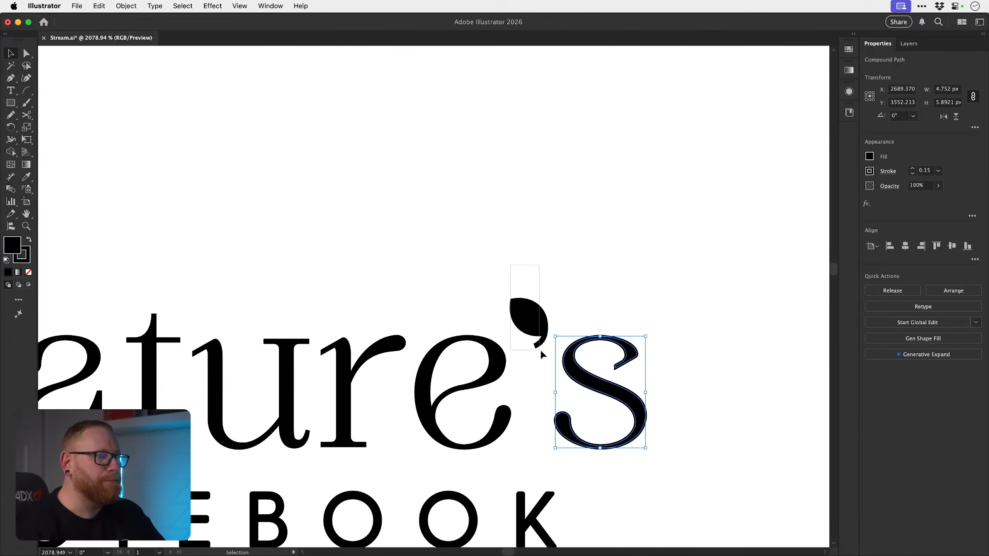
- Enlarge the leaf and stem together to about 1.79 px wide and raise them slightly between e and s
left_click(539, 325)
scroll(540, 323, "up", 5)
left_click_drag(560, 319, 553, 320)
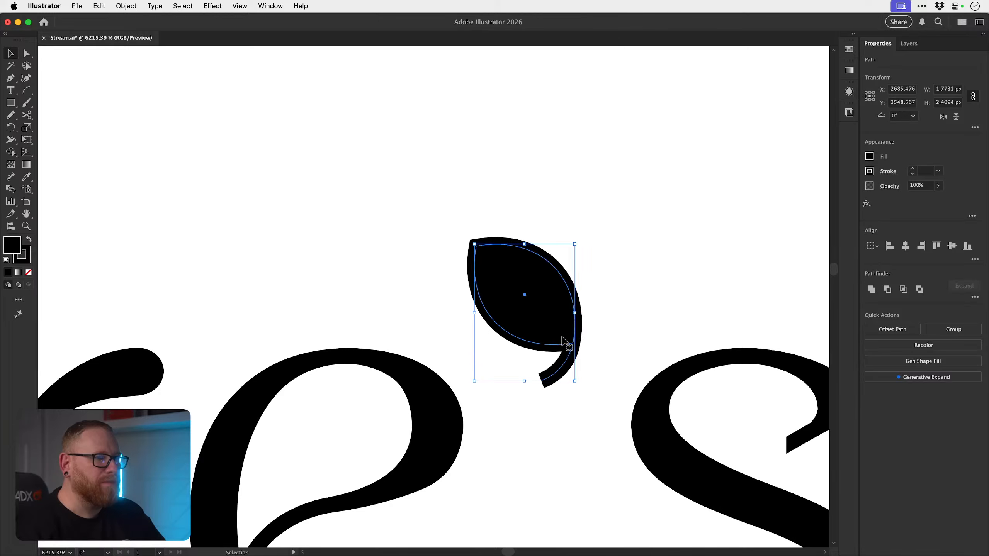
key("super+space")
left_click_drag(560, 372, 327, 340)
key("super+space")
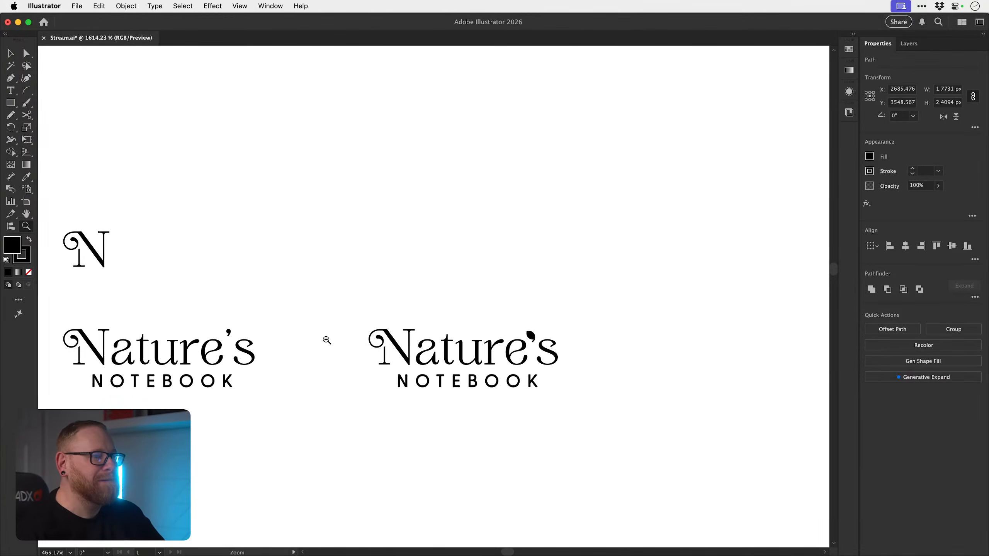
left_click_drag(526, 320, 592, 361)
left_click(487, 343)
key("v")
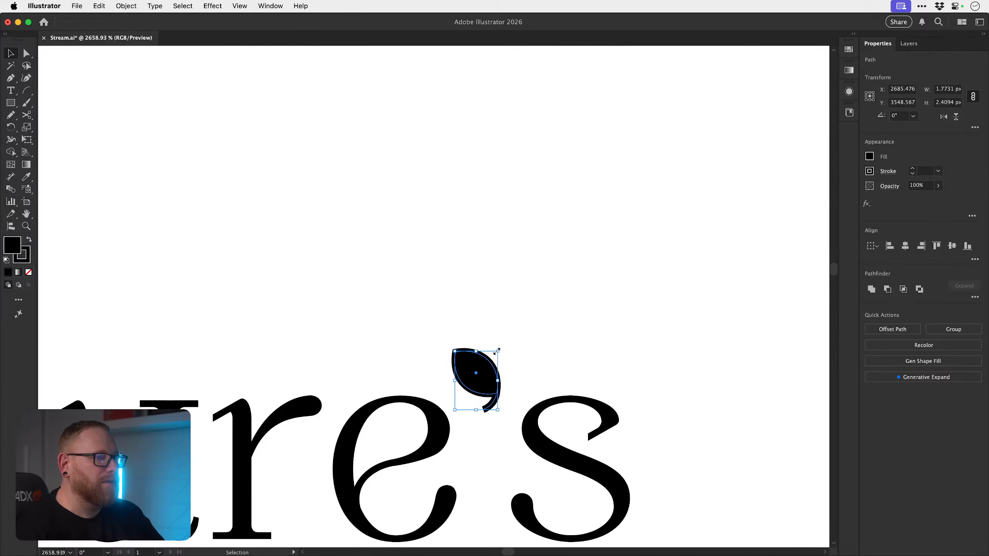
mouse_move(497, 352)
left_mouse_down()
mouse_move(491, 367)
mouse_move(509, 365)
left_mouse_up()
scroll(509, 365, "down", 10)
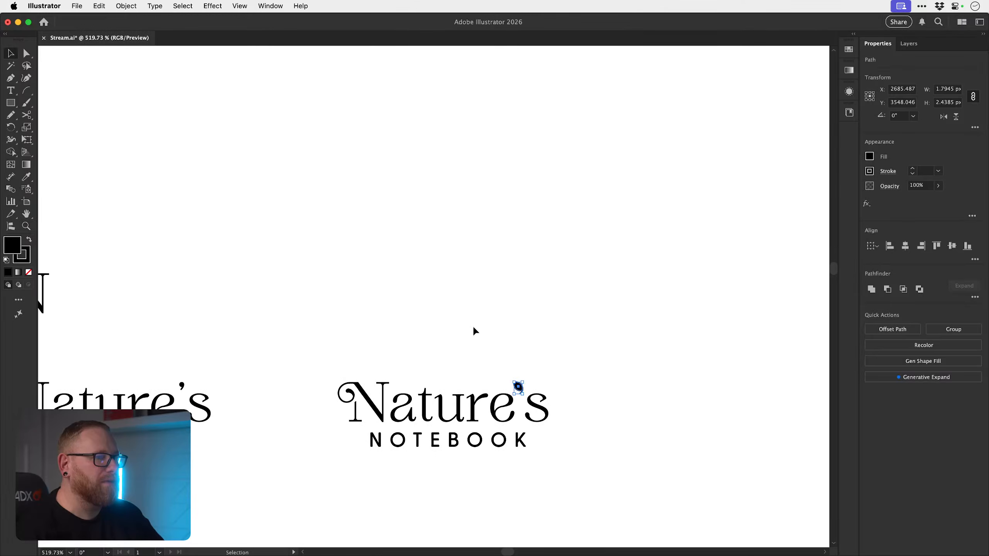
left_click(505, 342)
scroll(452, 448, "up", 3)
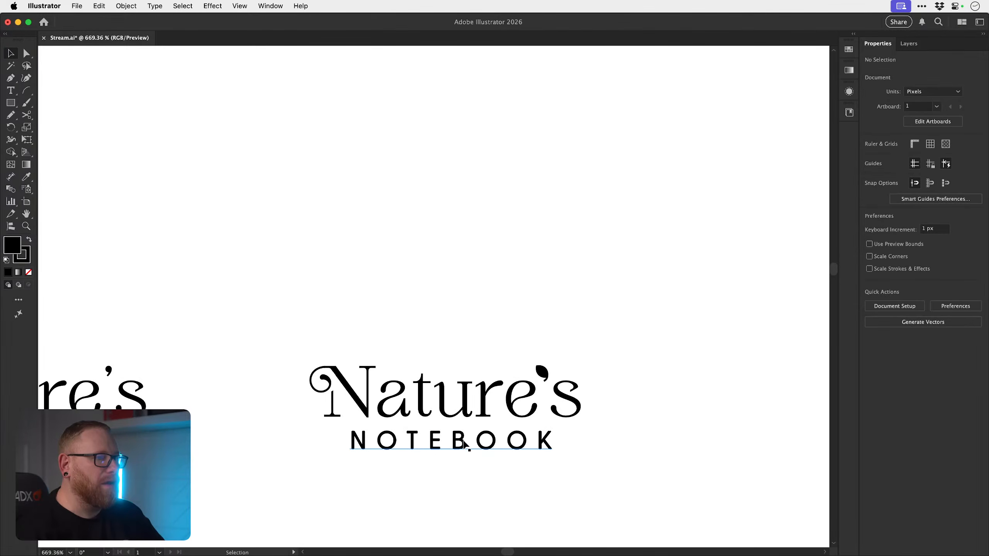
left_click_drag(460, 454, 481, 395)
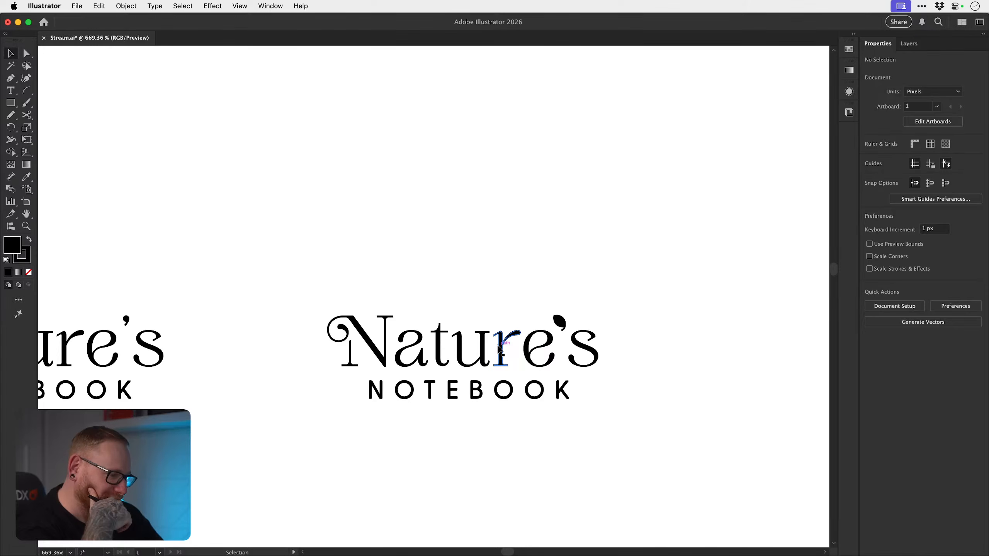
- Save the document and enlarge the leaf apostrophe's stem to about 0.69 px wide and 0.78 px high
key("super+s")
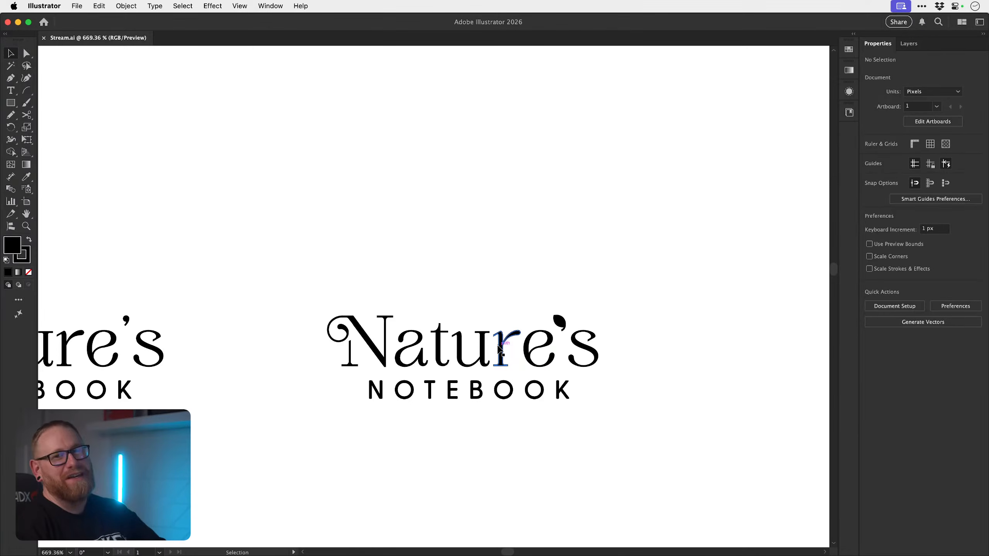
key("z")
left_click_drag(561, 322, 733, 372)
key("v")
left_click(580, 368)
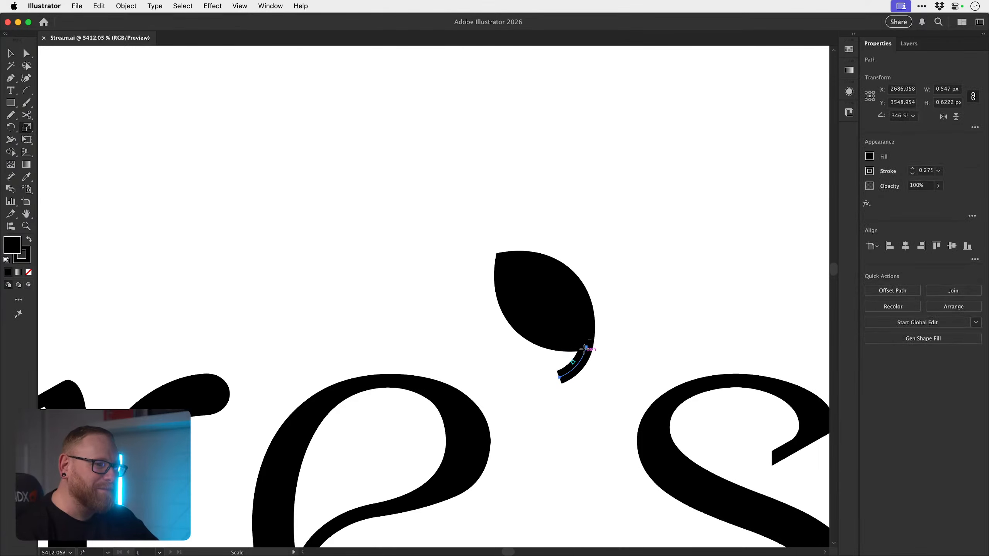
key("s")
left_click_drag(547, 390, 542, 400)
key("super+z")
key("v")
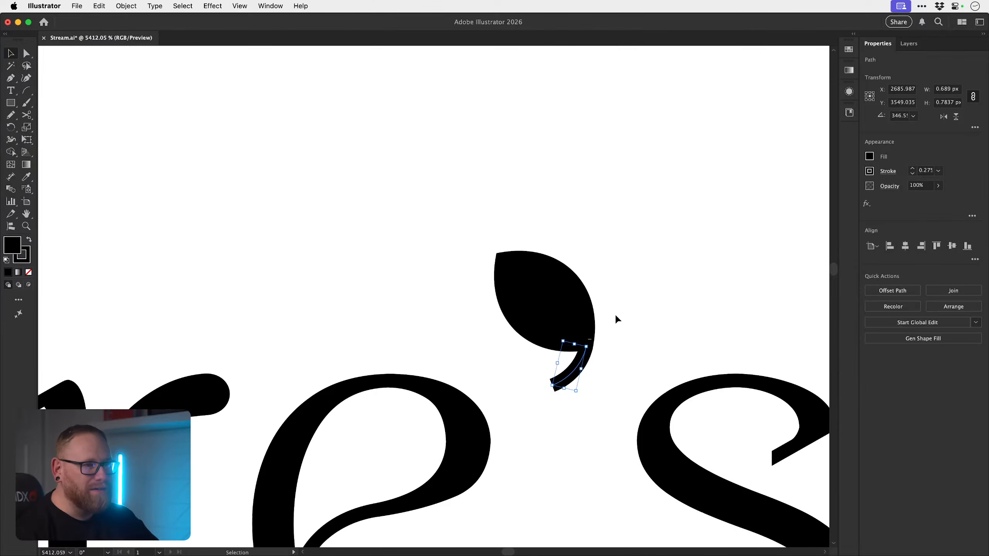
- Close the thin white gap where the stem joins the base of the leaf apostrophe
left_click(615, 317)
key("z")
left_click_drag(595, 338, 623, 342)
key("v")
left_click(565, 385)
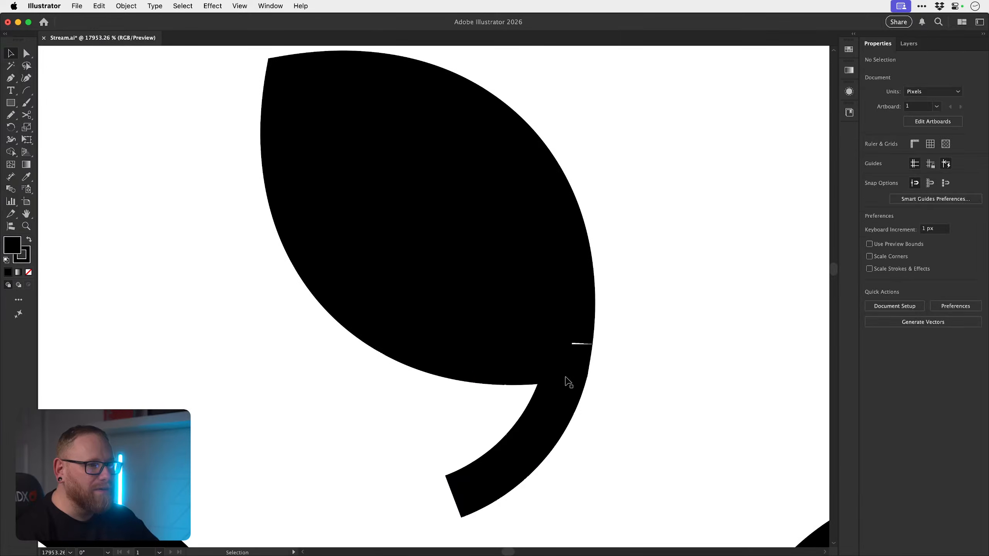
left_click_drag(560, 390, 564, 381)
left_click(554, 331, "shift")
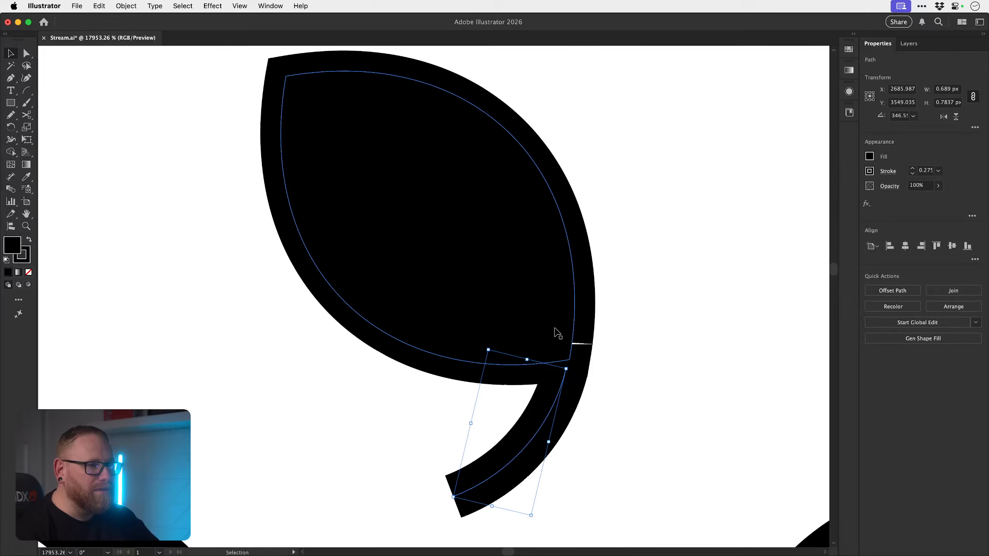
left_click(479, 312)
left_click(603, 339)
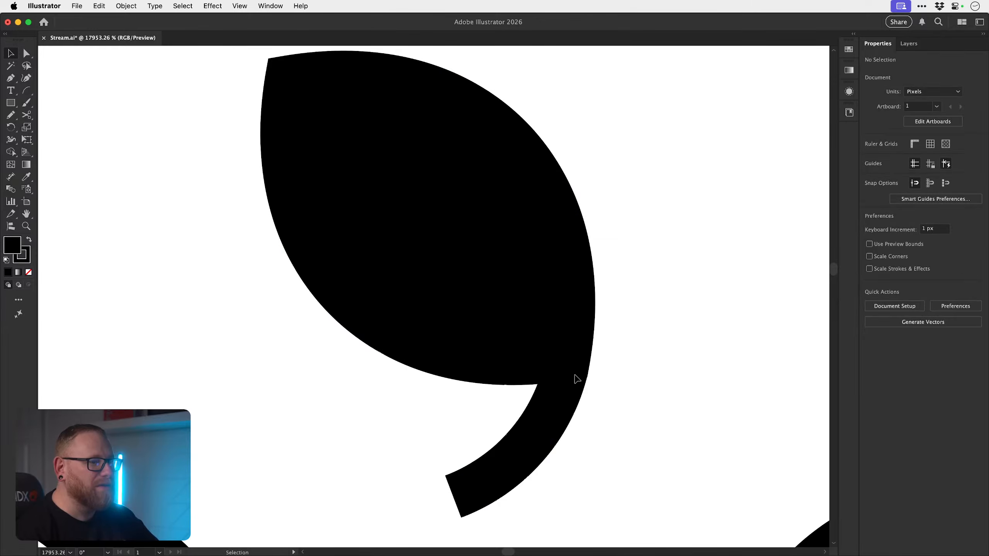
- Review the leaf apostrophe within the whole wordmark and save the document
key("z")
left_click_drag(573, 388, 419, 345)
left_click_drag(488, 370, 434, 384)
key("v")
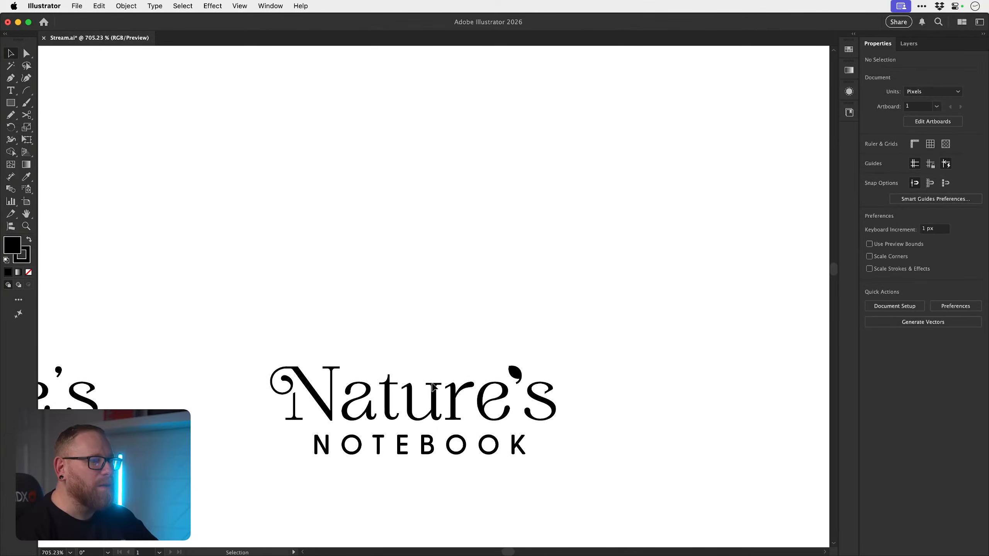
scroll(434, 386, "down", 5)
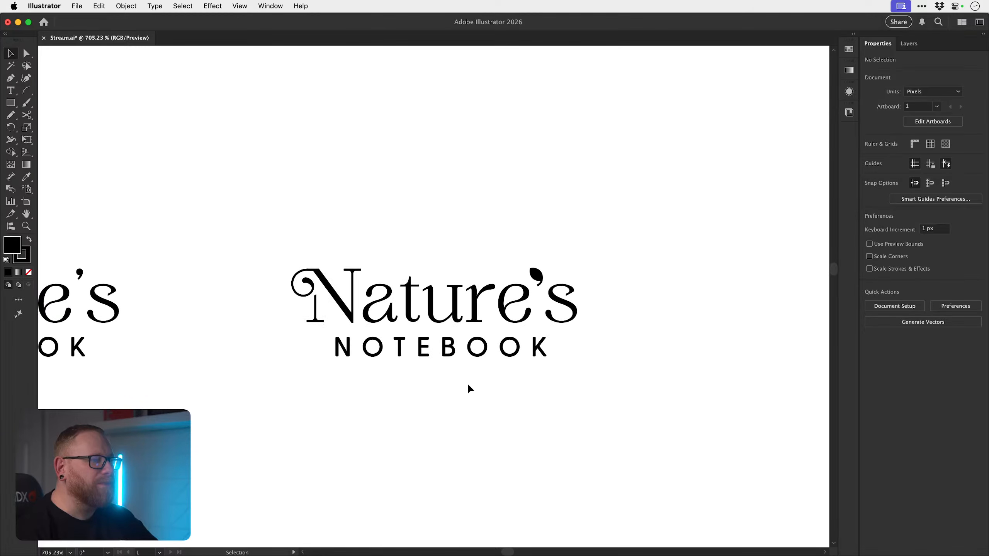
key("super+s")
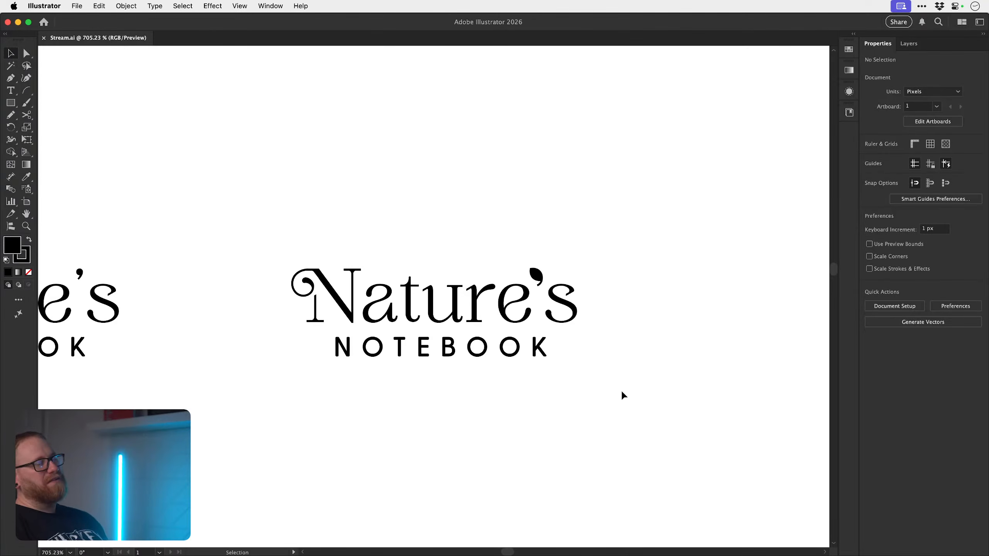
- Draw a rectangle about 0.29 × 0.47 px over the stem's lower tip, with white fill and no stroke
key("super+equal")
key("super+equal")
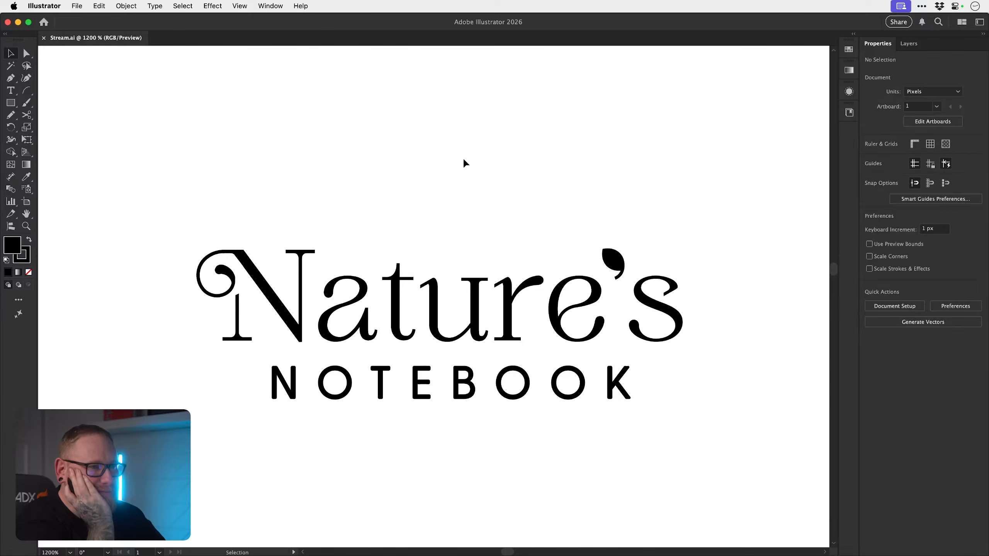
key("z")
mouse_move(589, 270)
left_mouse_down()
mouse_move(479, 263)
mouse_move(602, 266)
left_mouse_up()
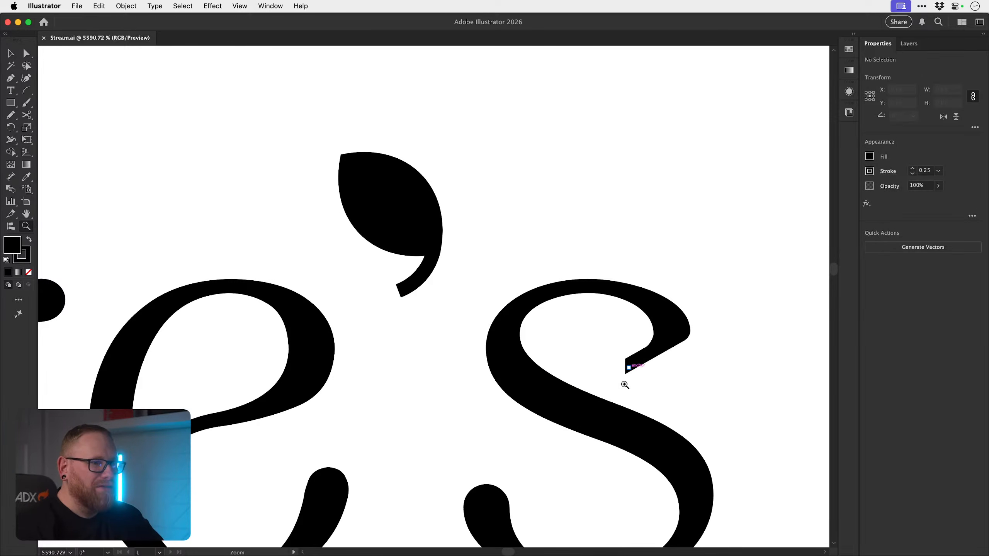
key("m")
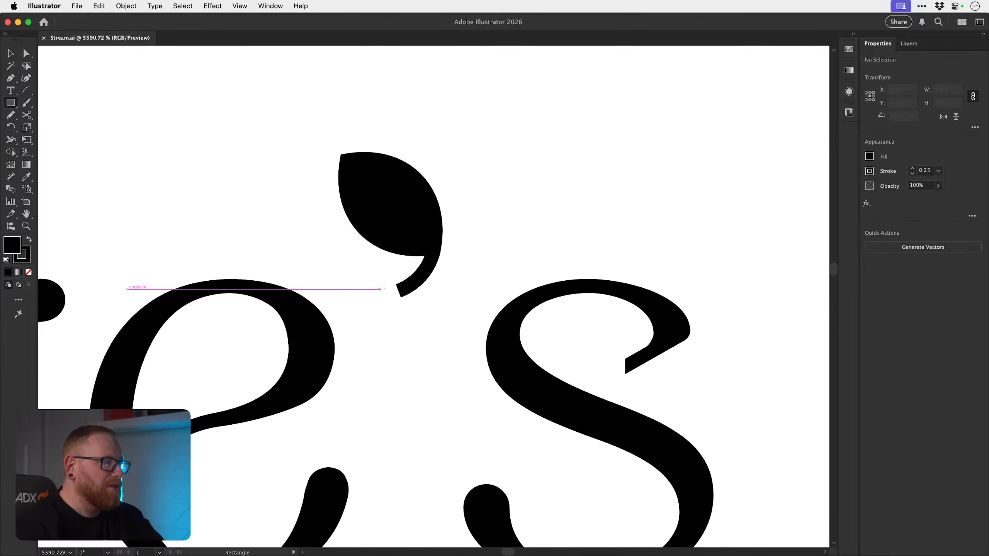
left_click_drag(388, 280, 403, 303)
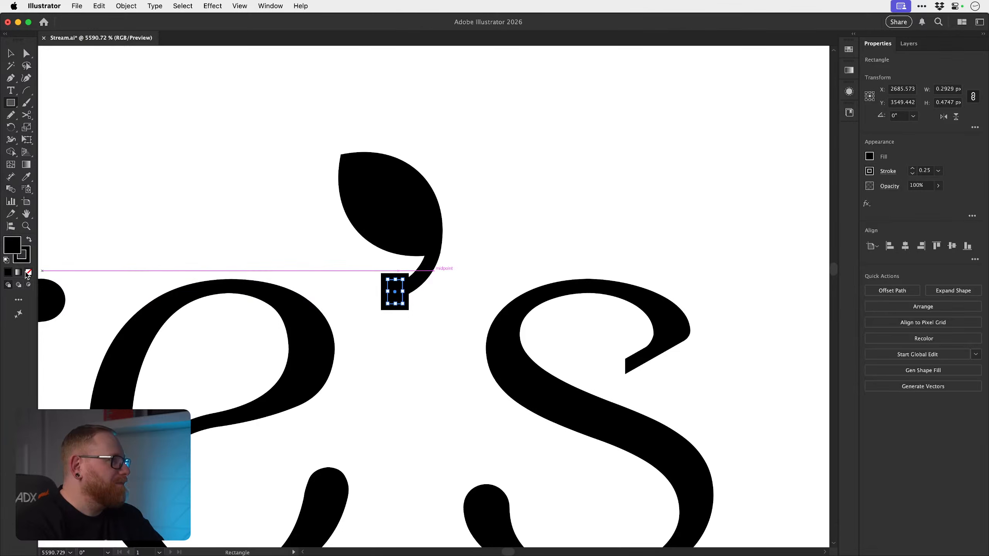
key("i")
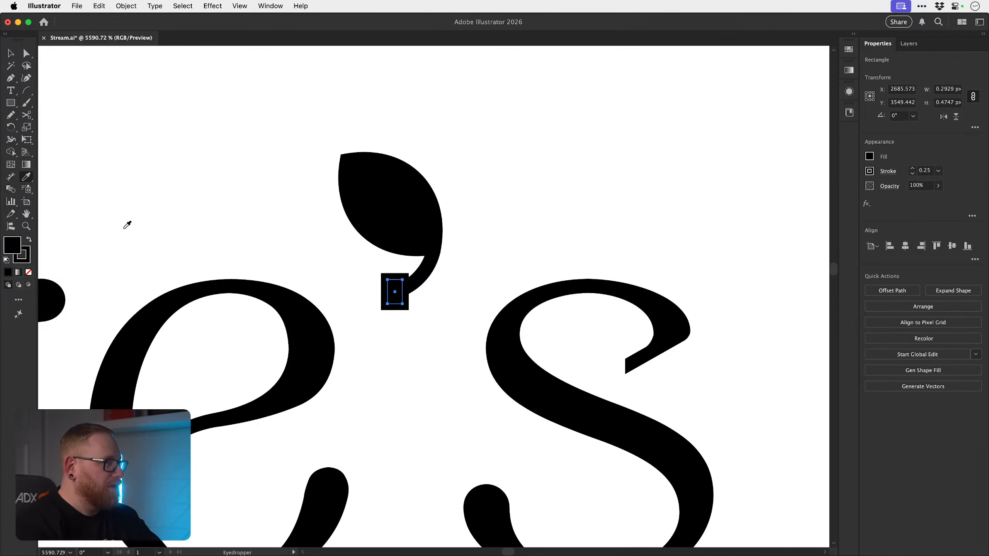
left_click(128, 221)
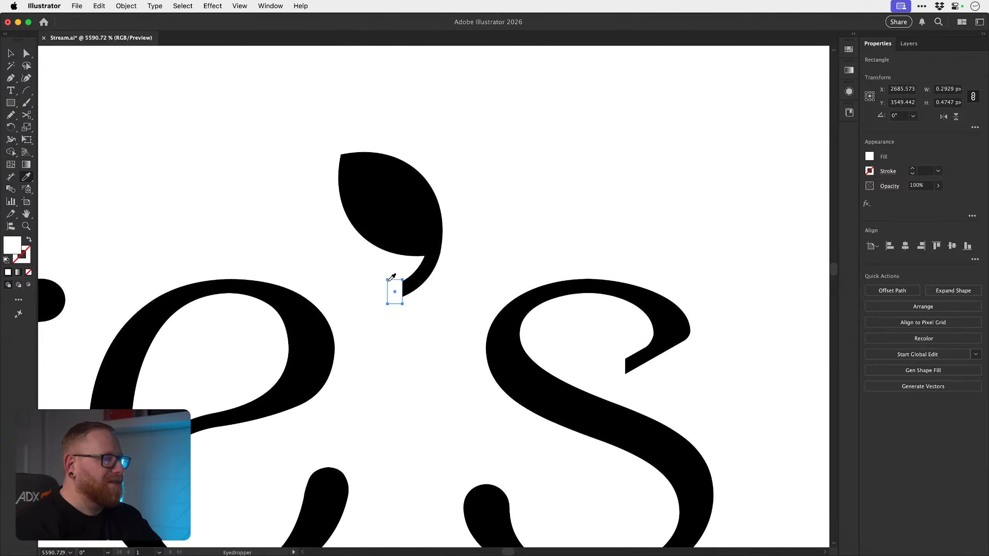
- Reposition the small white rectangle over the stem's tip so it trims the end with a vertical edge
key("z")
left_click_drag(387, 283, 608, 275)
key("v")
mouse_move(420, 289)
left_mouse_down()
mouse_move(401, 289)
mouse_move(428, 283)
left_mouse_up()
left_click(579, 310)
- Examine the complete wordmark with the trimmed leaf stem at several magnifications and save the document
key("z")
left_click_drag(509, 331, 215, 282)
left_click_drag(428, 289, 258, 267)
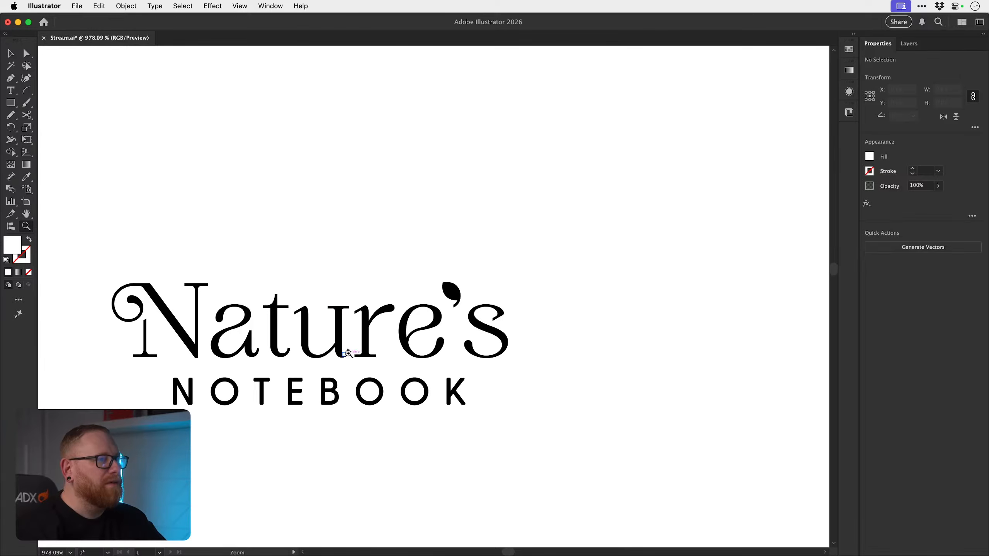
left_click_drag(345, 353, 382, 339)
key("space")
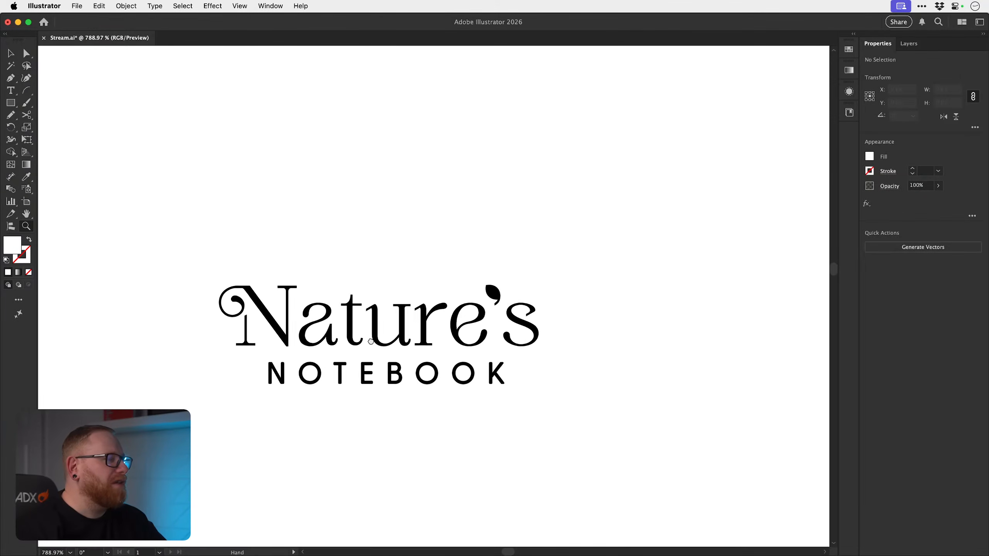
key("v")
key("z")
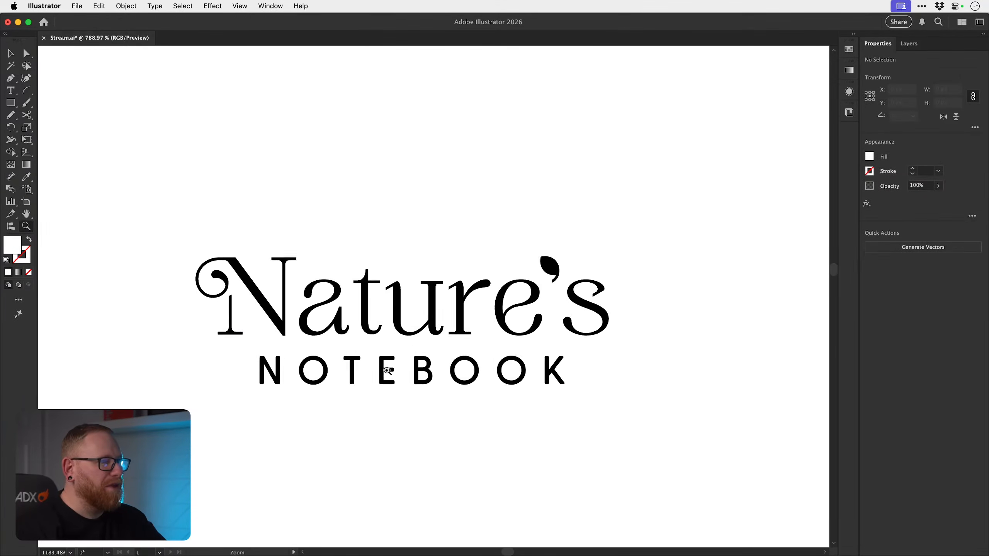
left_click_drag(322, 380, 404, 353)
left_click(427, 365, "alt")
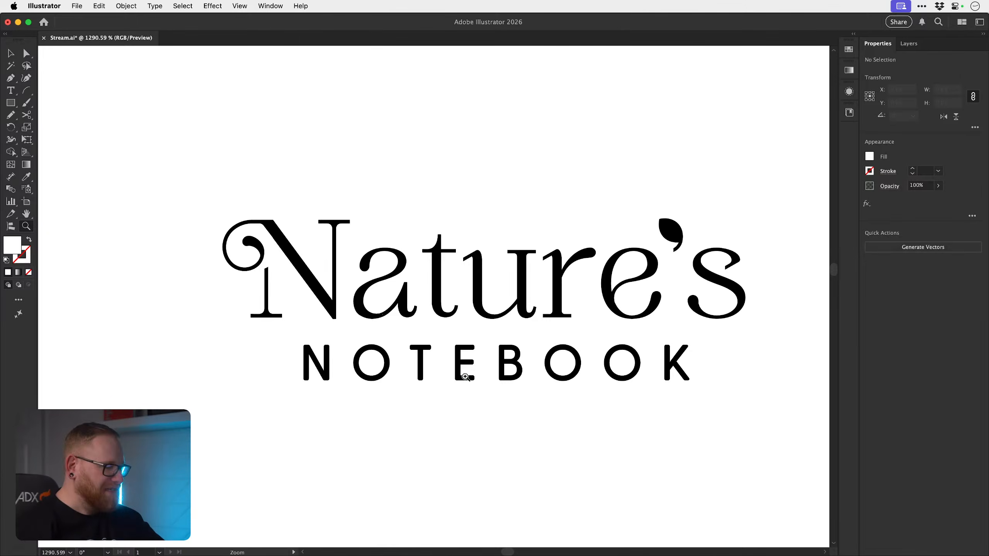
left_click(483, 397, "alt")
key("v")
left_click_drag(459, 394, 408, 398)
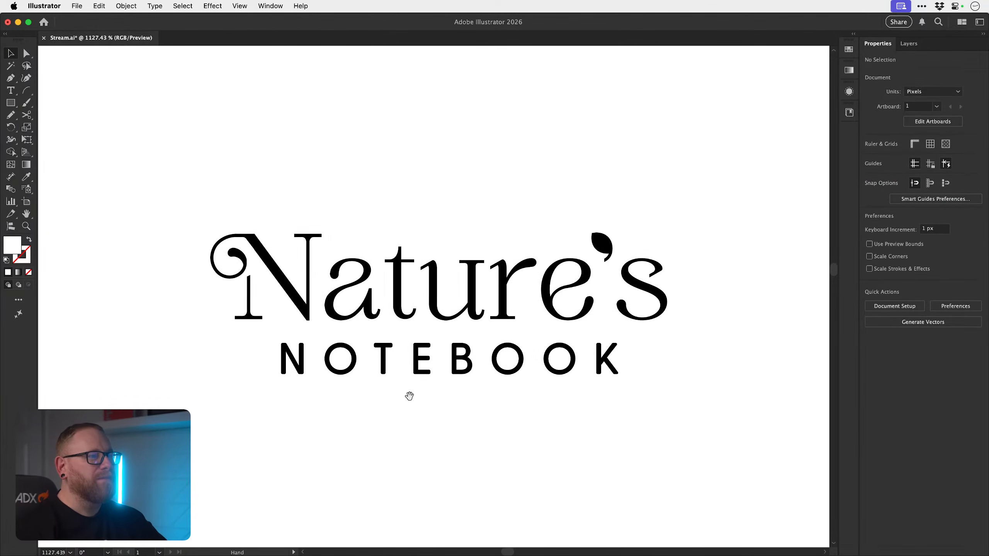
key("super+s")
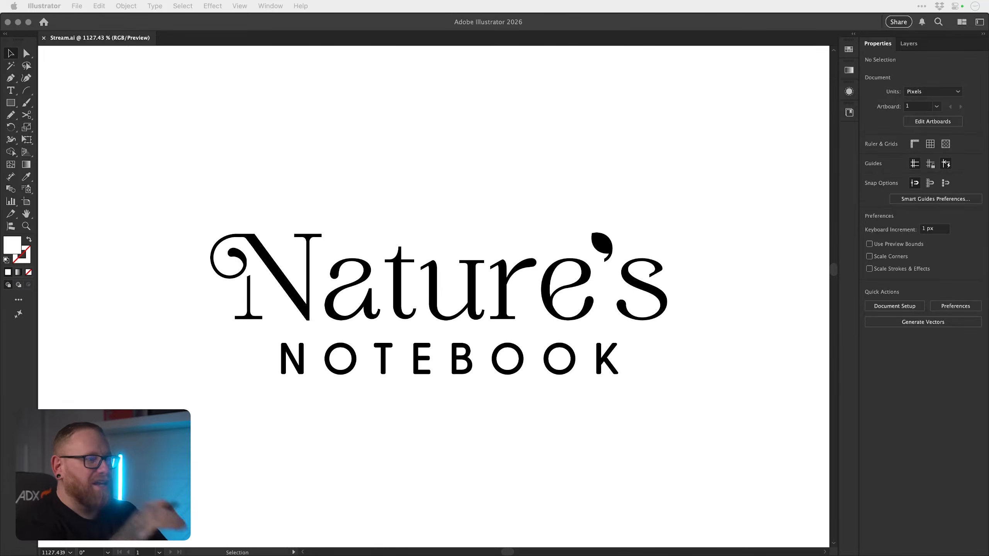
- Paste the reference image of the swirl N and scale it down near the wordmark's own N
left_click(388, 195)
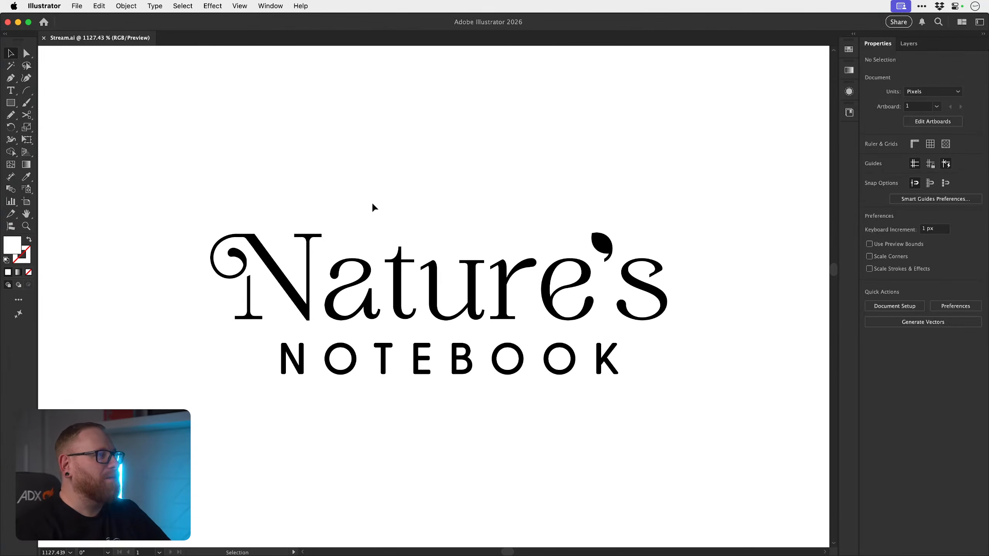
key("z")
left_click_drag(222, 273, 306, 281)
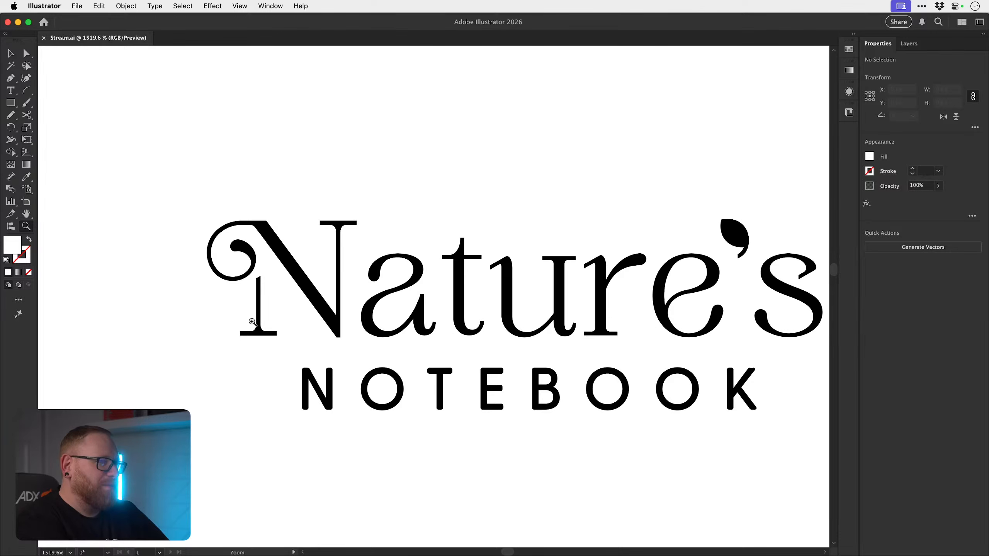
left_click_drag(238, 263, 301, 272)
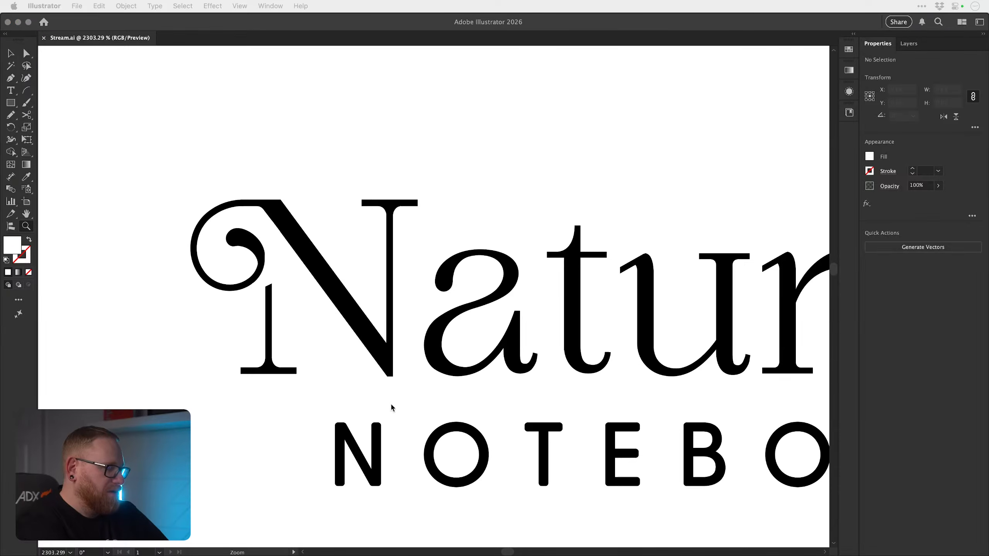
left_click(252, 155)
key("v")
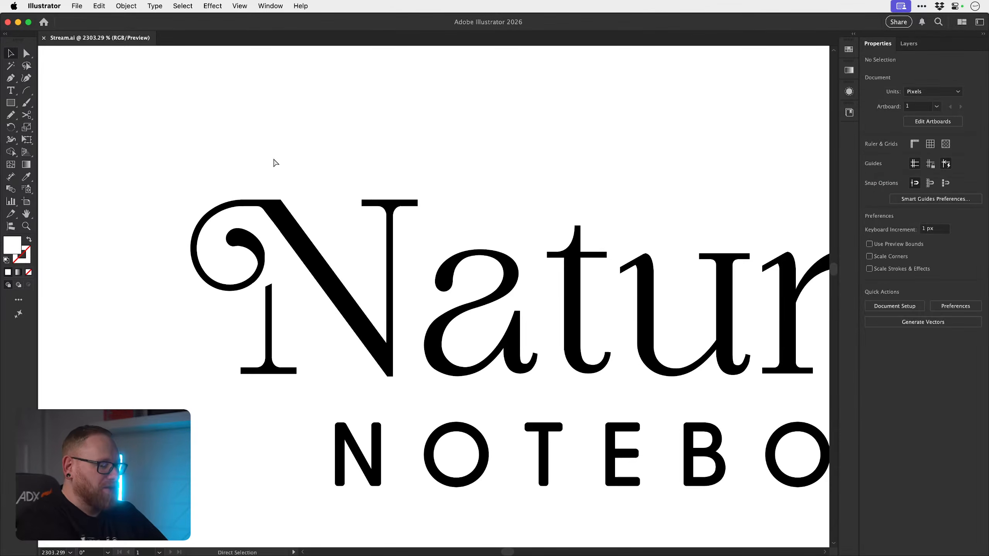
key("super+minus")
key("super+minus")
key("super+v")
key("s")
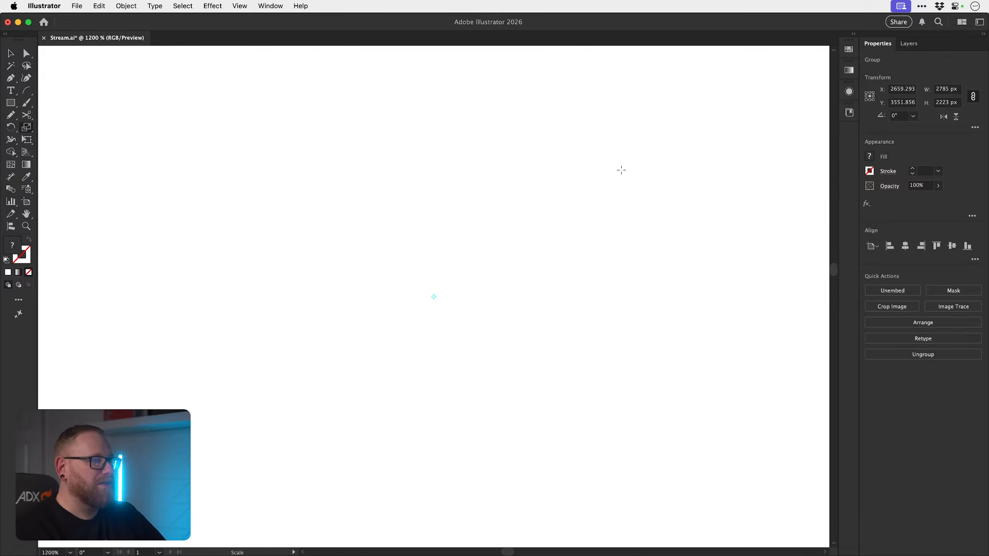
left_click_drag(622, 170, 521, 248)
key("v")
left_click_drag(464, 277, 357, 265)
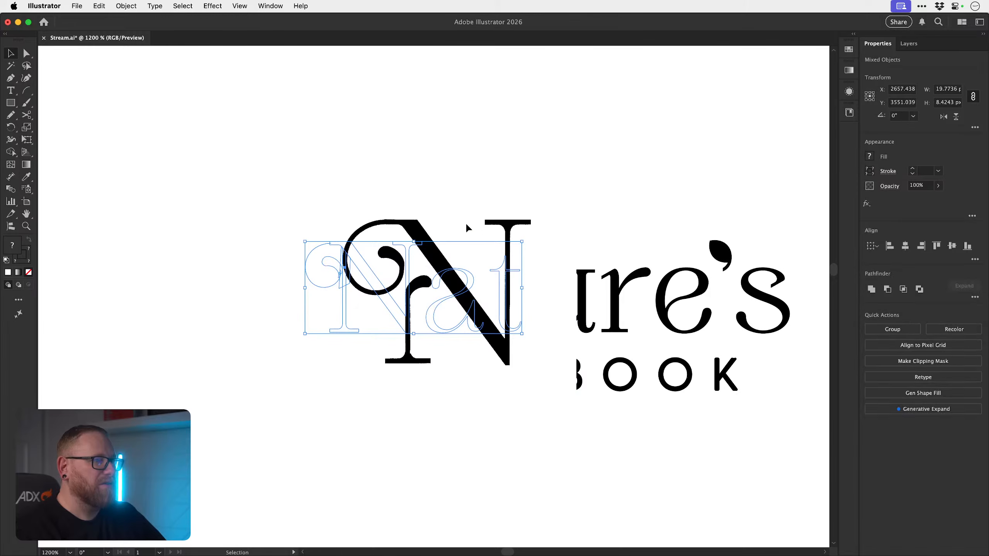
- Move the reference N image clear of the wordmark's start and reduce it to about 15.5 px wide
left_click(407, 229)
left_click_drag(407, 229, 283, 236)
left_click_drag(422, 225, 351, 236)
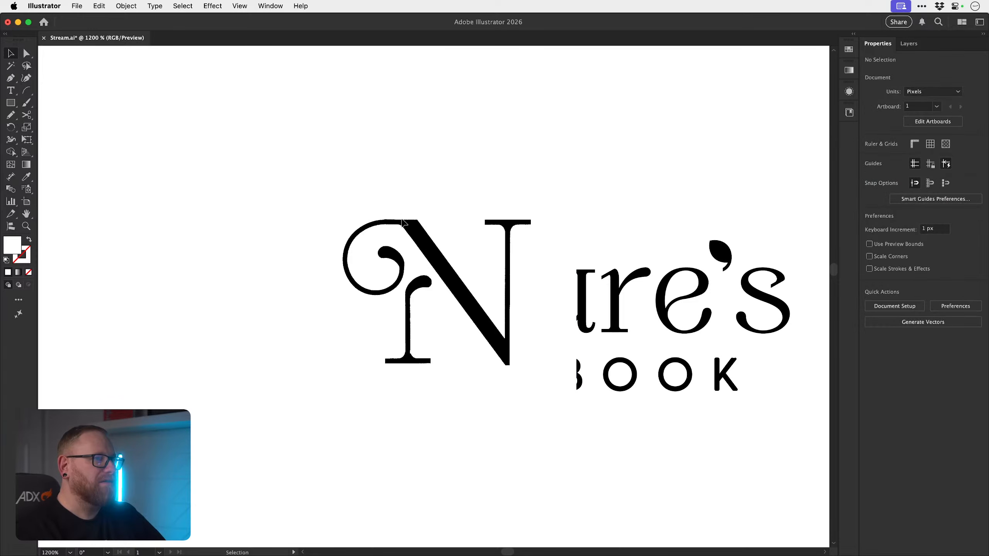
key("super+y")
left_click_drag(427, 151, 287, 189)
key("super+y")
key("s")
key("z")
left_click_drag(156, 289, 206, 293)
key("v")
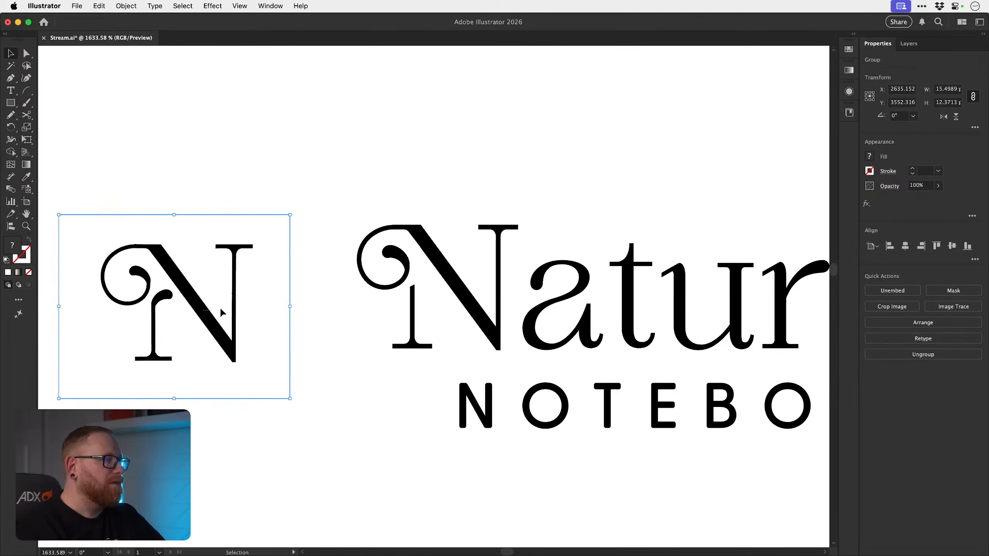
- Move the reference N image up and slightly right so it sits beside the wordmark's N
key("super+2")
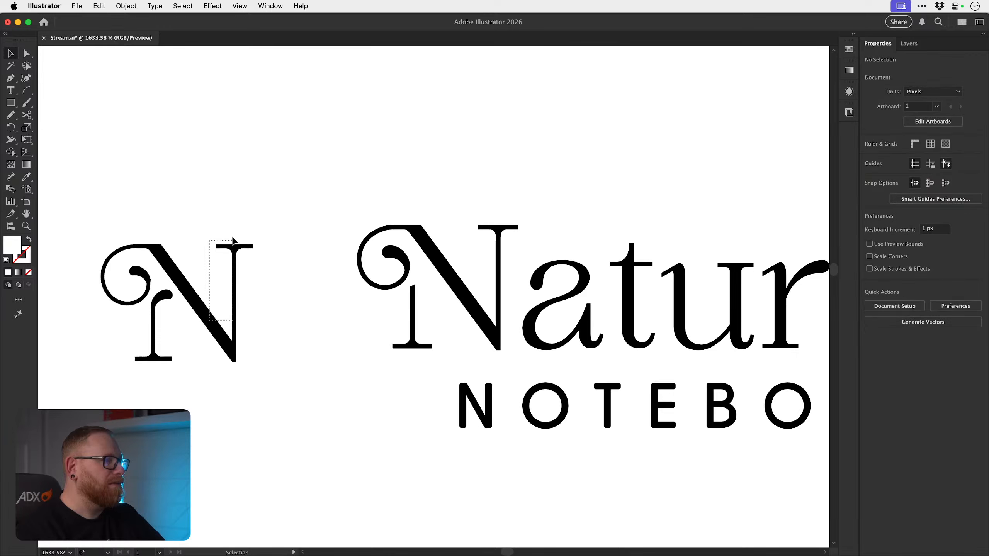
left_click(237, 294)
left_click(243, 276)
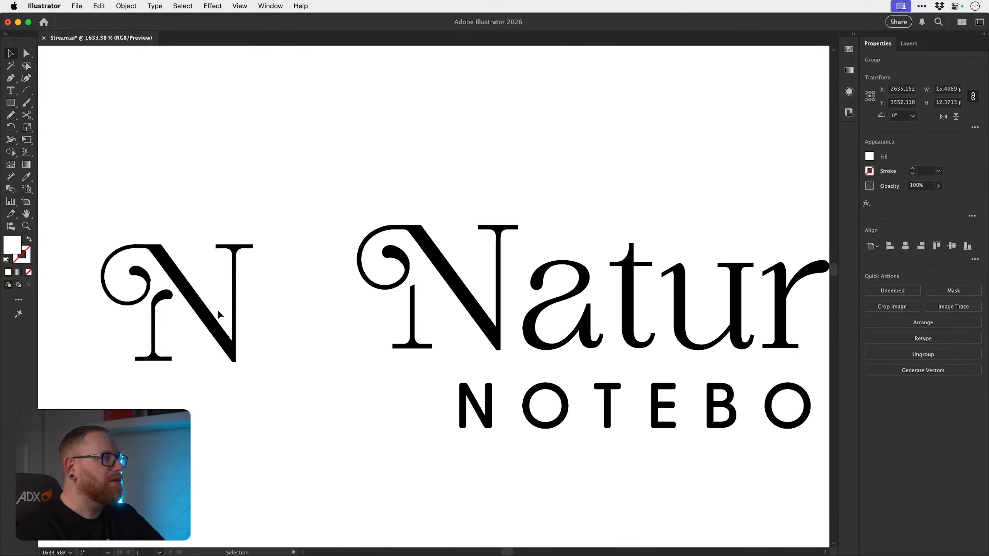
left_click_drag(417, 237, 417, 205)
key("super+z")
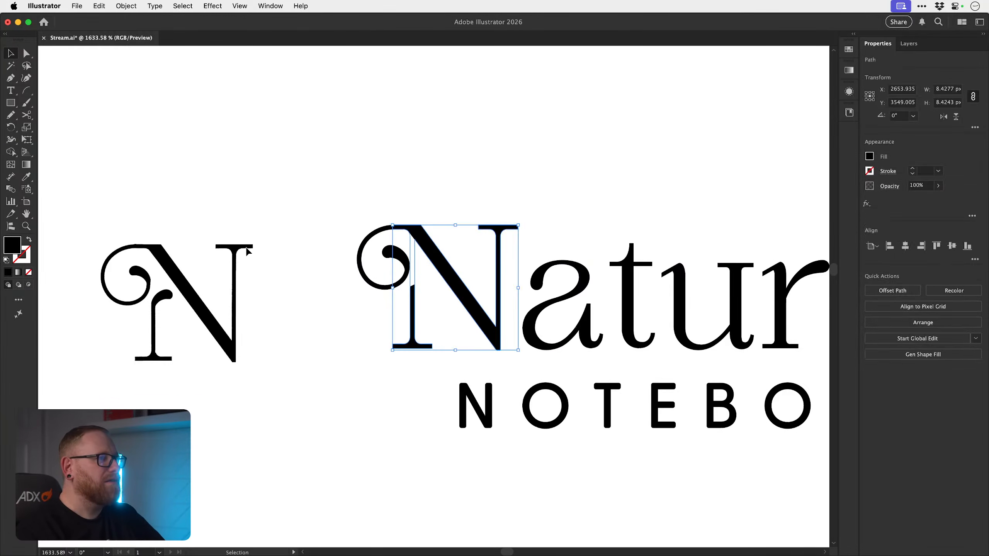
key("super+shift+a")
left_click(258, 227)
left_click_drag(263, 220, 282, 167)
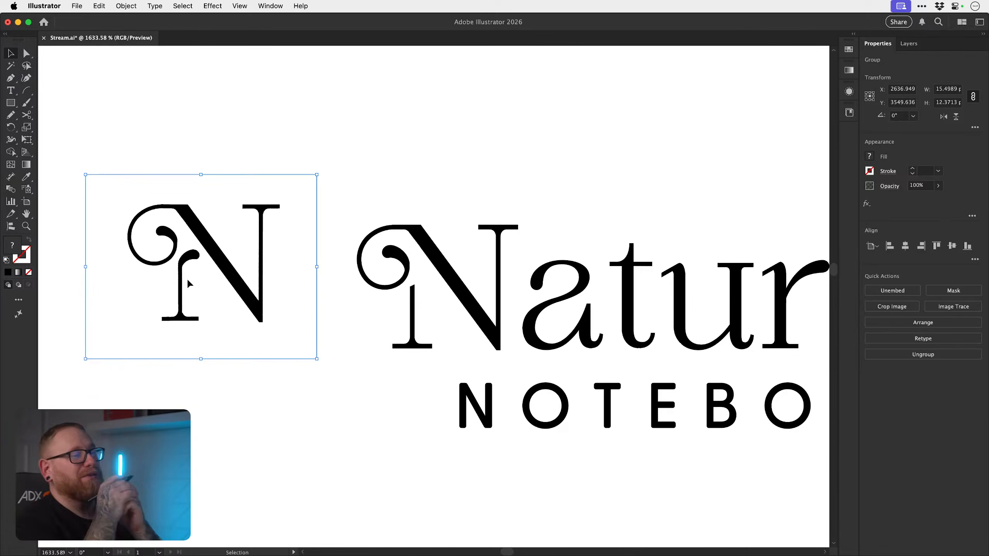
- Draw a Pencil curve about 1.9 × 2.1 px from inside the N's swirl to its left stem, with a 0.25 pt stroke
left_click(440, 187)
key("n")
scroll(400, 240, "up", 3)
mouse_move(400, 240)
left_mouse_down()
mouse_move(377, 261)
mouse_move(402, 296)
mouse_move(428, 298)
left_mouse_up()
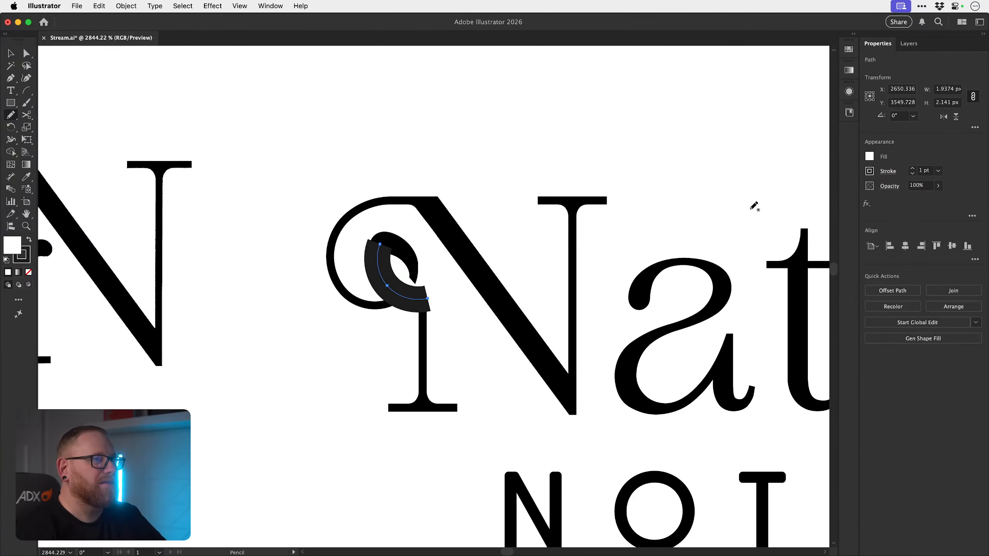
left_click(913, 173)
left_click(912, 174)
left_click(912, 174)
key("v")
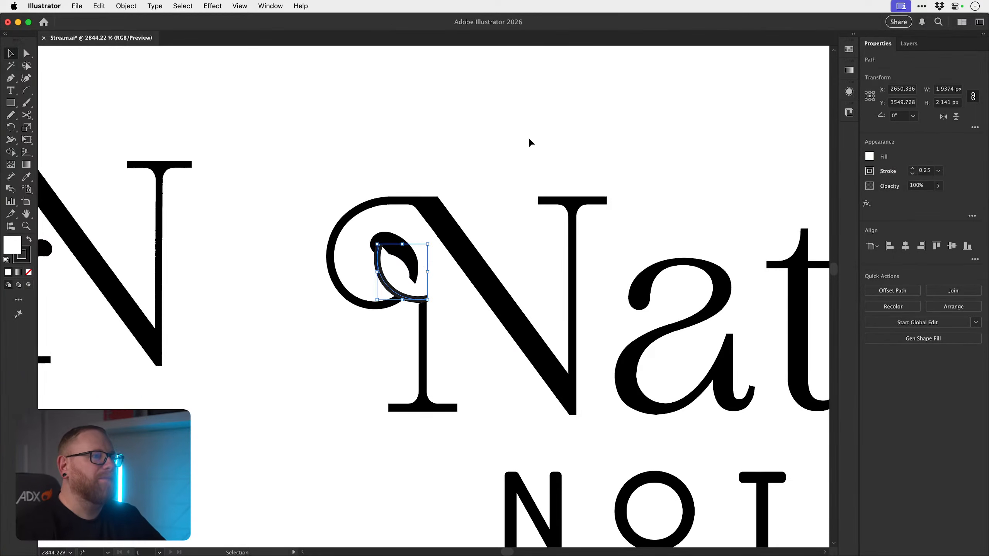
- Delete the curve drawn from inside the N's swirl to its left stem
left_click(518, 154)
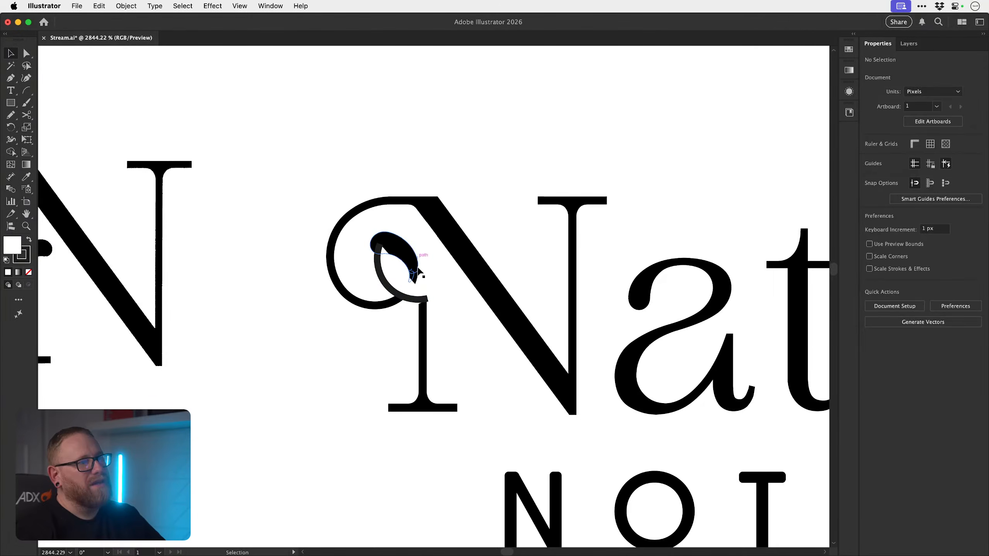
key("a")
scroll(416, 289, "up", 1)
left_click(407, 306)
key("Delete")
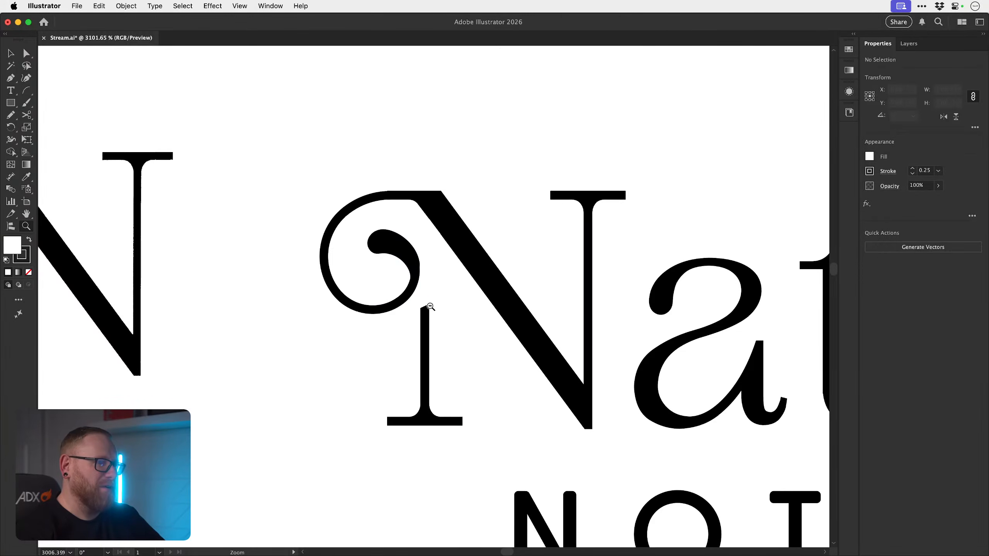
- Review the whole wordmark, checking the swirl N against the leaf apostrophe and the NOTEBOOK line
mouse_move(443, 311)
left_mouse_down()
mouse_move(314, 257)
mouse_move(344, 286)
mouse_move(338, 316)
mouse_move(313, 141)
mouse_move(219, 79)
left_mouse_up()
left_click(358, 252)
left_click_drag(451, 242, 387, 151)
left_click_drag(506, 259, 464, 253)
left_click(464, 253)
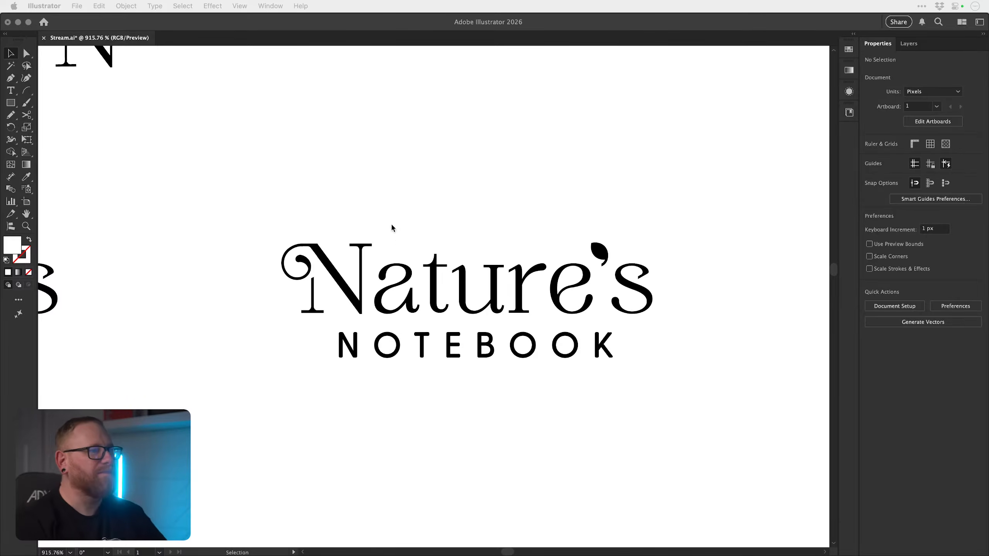
left_click(293, 225)
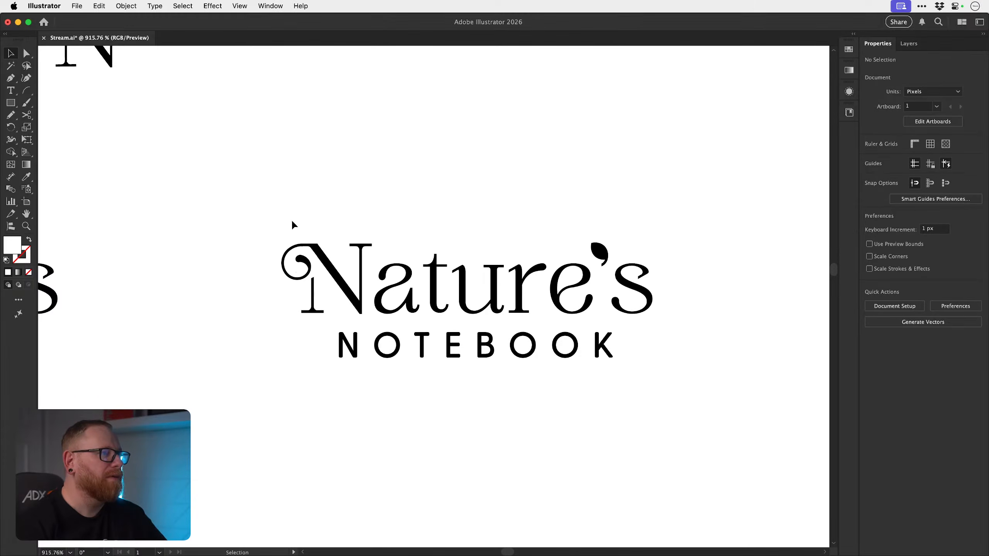
scroll(293, 224, "left", 3)
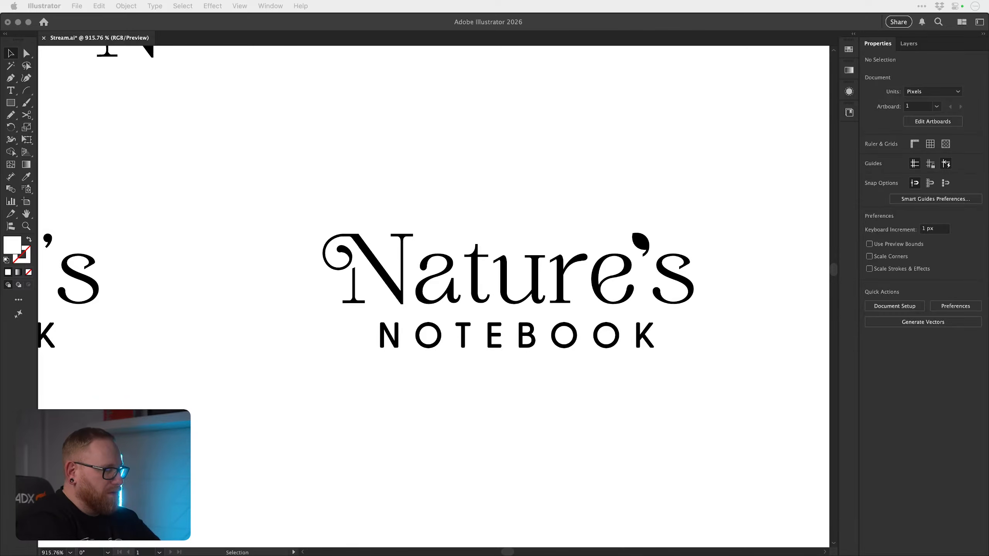
- Paste the full-colour reference logo image, scale it down to about 65.7 px square and place it below the wordmark
left_click(468, 420)
key("a")
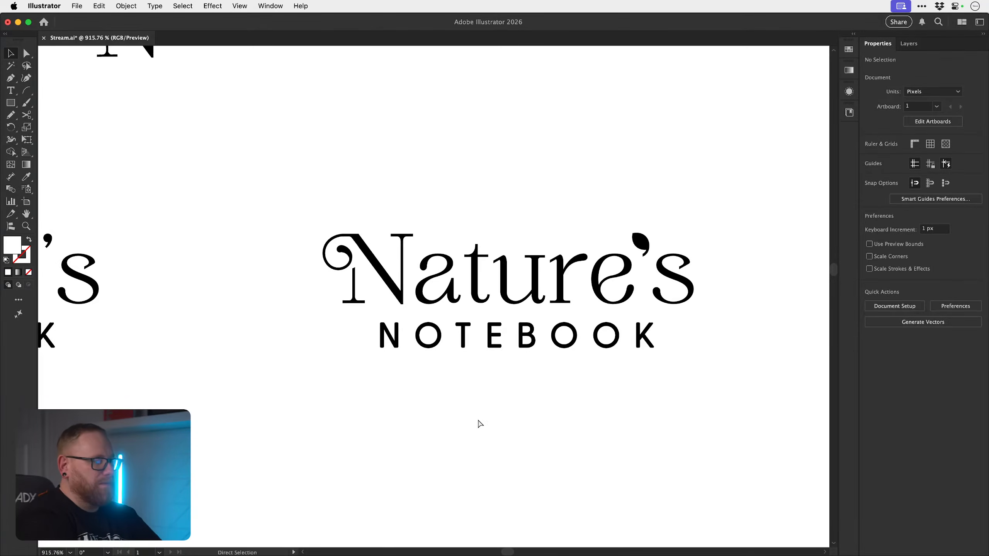
key("super+minus")
key("super+minus")
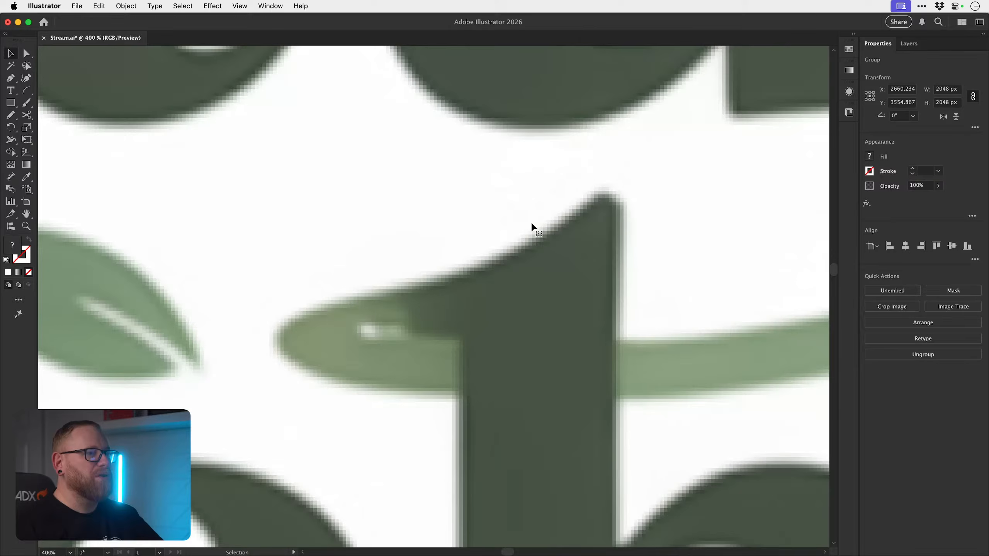
key("s")
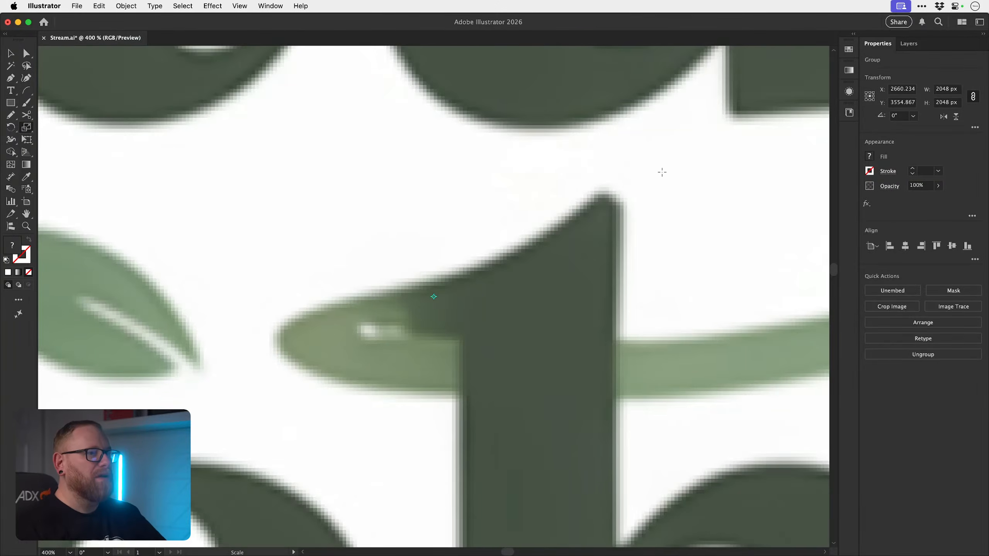
left_click_drag(662, 171, 532, 222)
key("v")
left_click_drag(436, 195, 636, 244)
left_click_drag(639, 296, 552, 326)
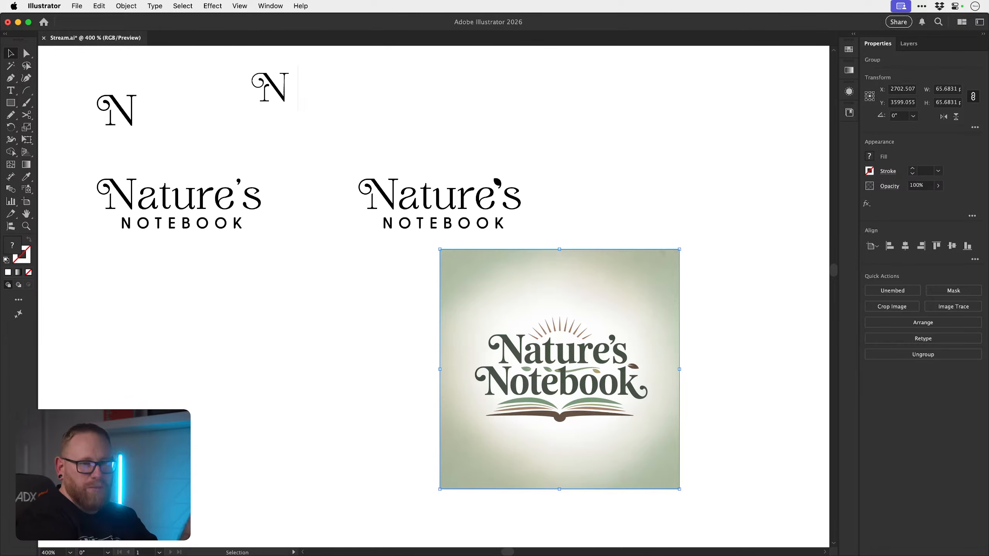
left_click(312, 335)
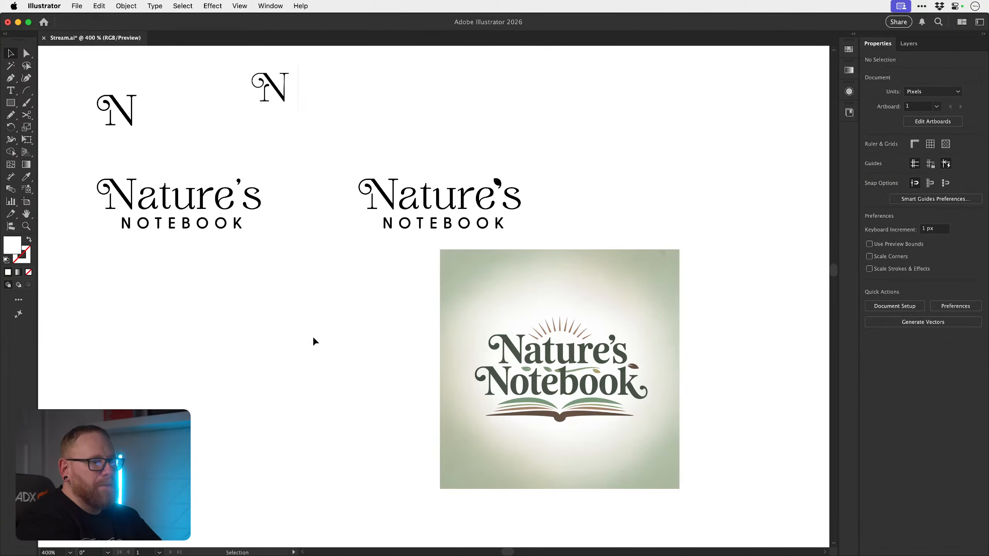
- Scale the reference logo image down to about 47.1 px square and centre it just beneath the leaf-apostrophe wordmark
key("s")
left_click_drag(686, 247, 673, 276)
key("v")
left_click_drag(620, 321, 509, 283)
key("z")
left_click_drag(461, 227, 544, 247)
key("v")
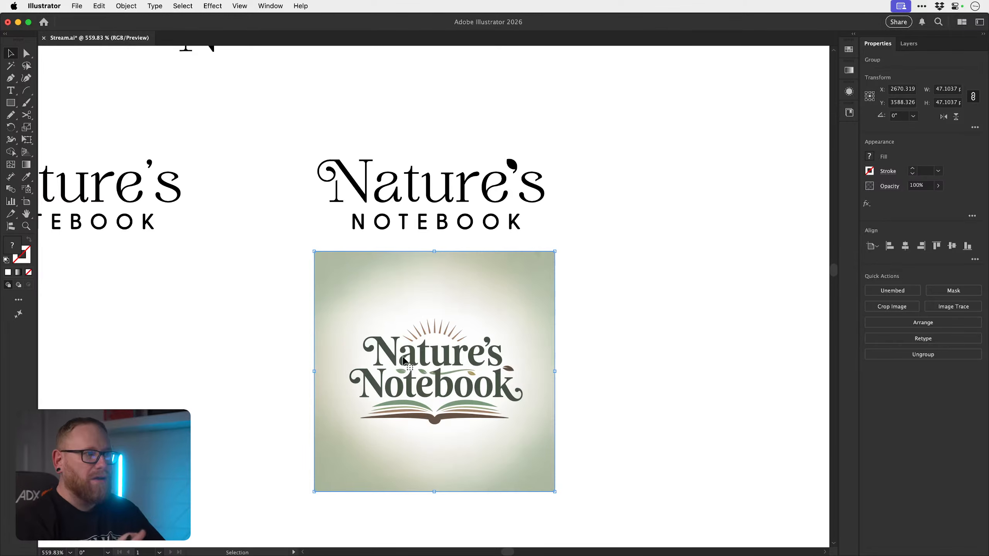
left_click(635, 311)
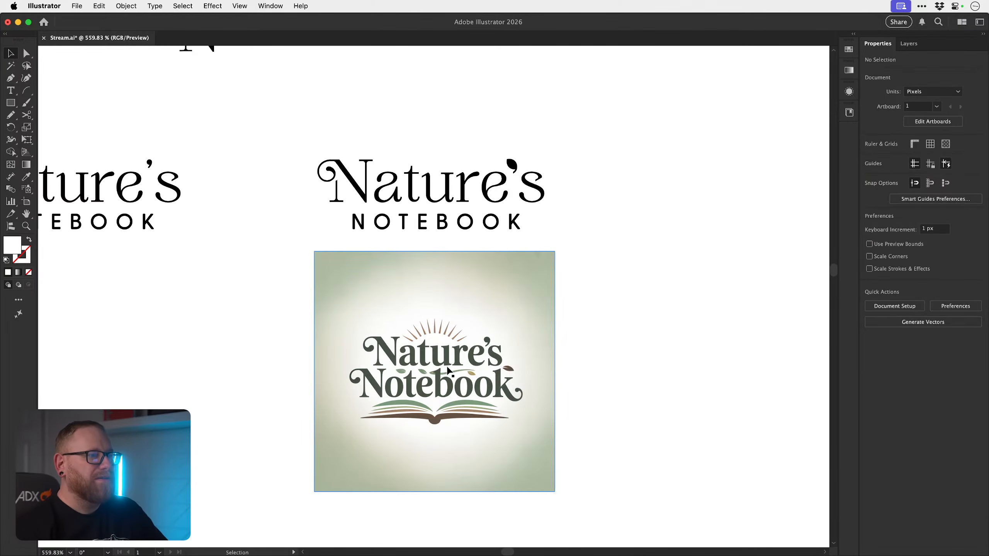
- Move the reference logo image down about 4 px below the wordmark and compare the two designs
left_click_drag(447, 369, 547, 424)
key("z")
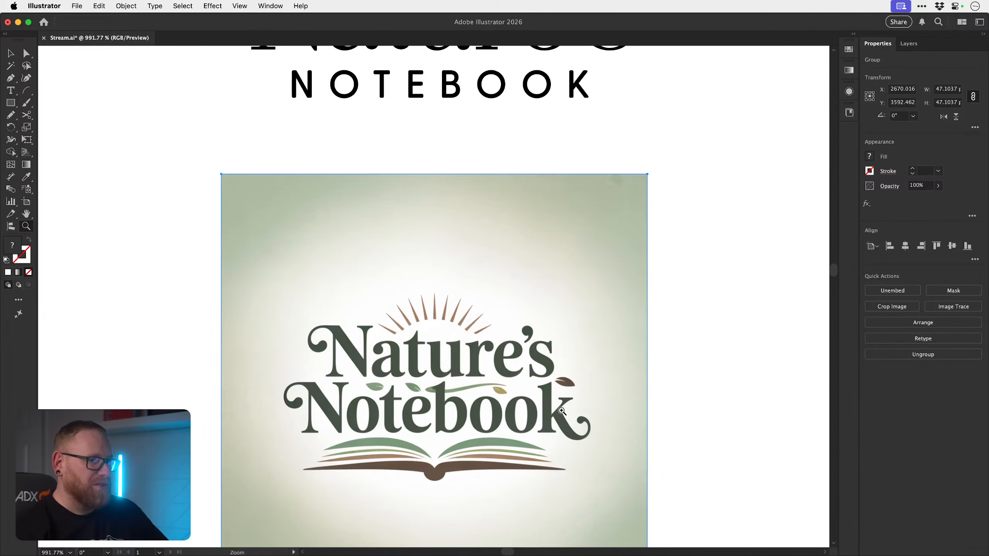
left_click(506, 385, "alt")
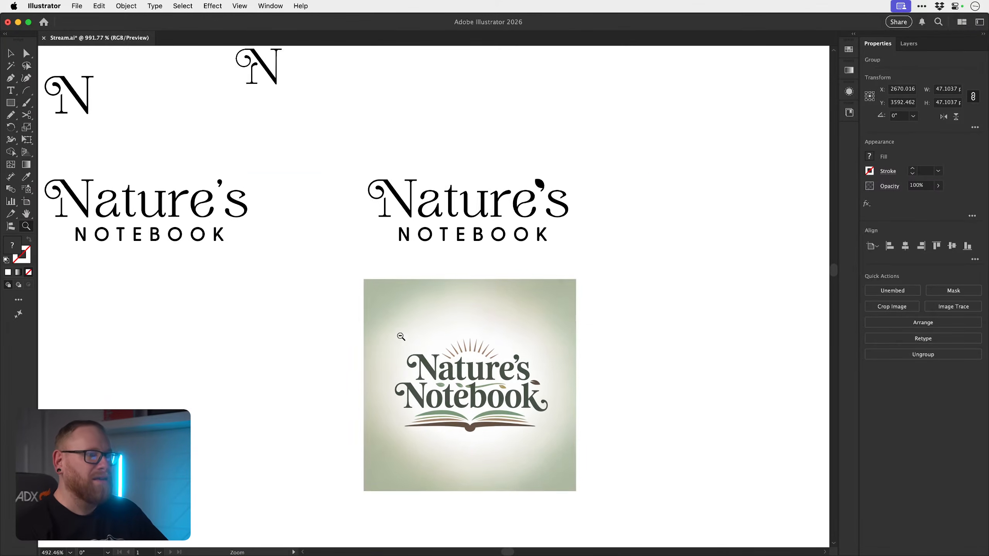
left_click_drag(430, 335, 408, 309)
left_click_drag(446, 281, 508, 263)
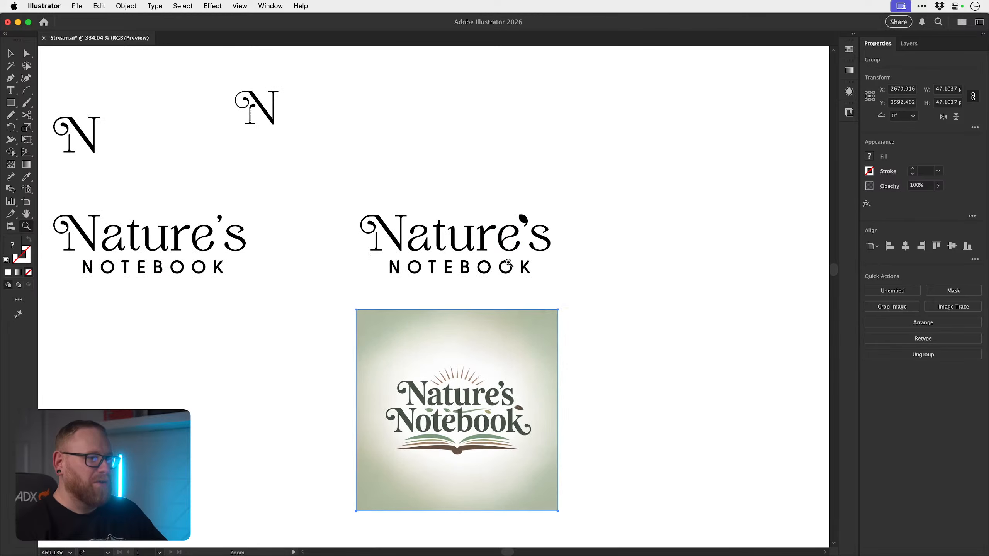
key("v")
left_click(621, 256)
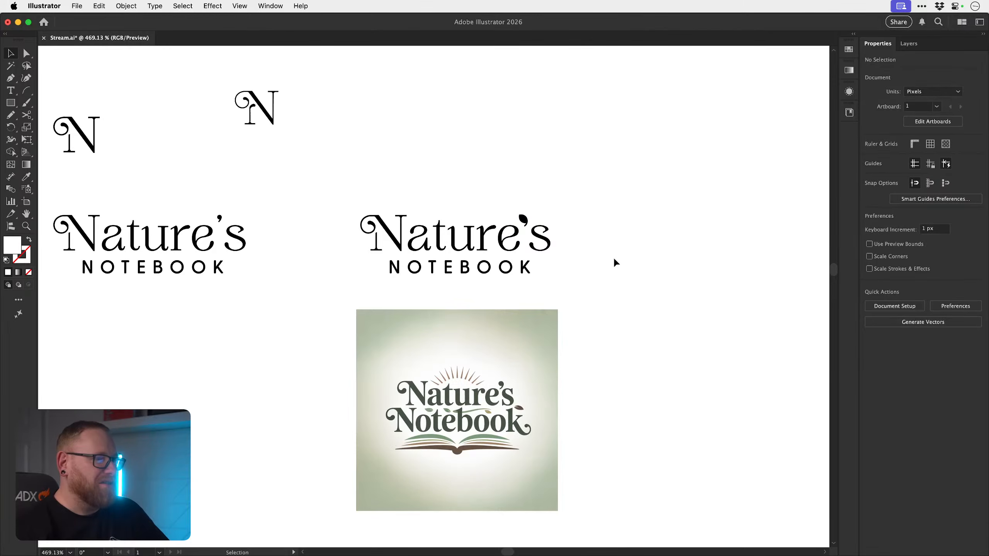
- Lower the reference logo image further to leave a wide gap beneath the NOTEBOOK line
key("z")
left_click_drag(388, 382, 419, 390)
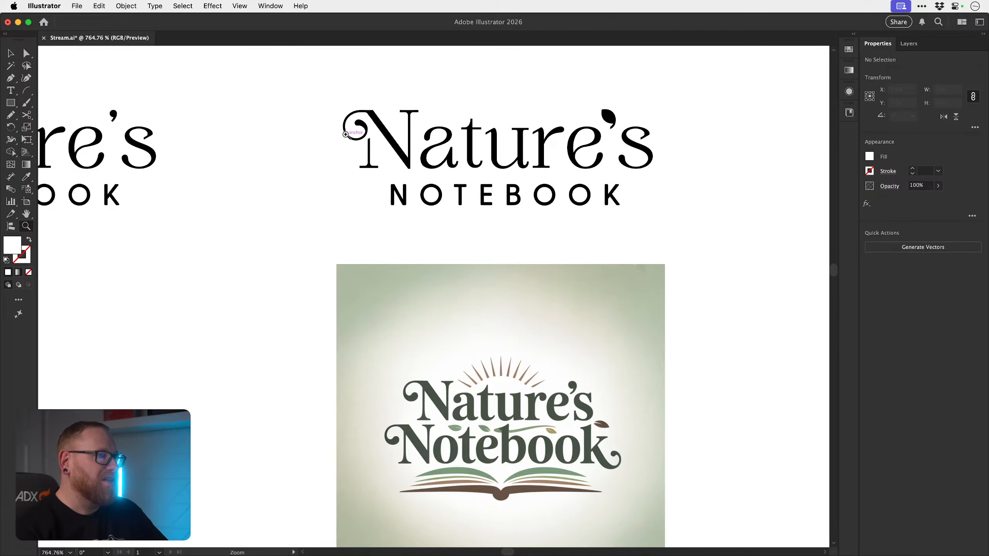
left_click(525, 238, "alt")
left_click_drag(504, 233, 421, 218)
key("v")
left_click_drag(449, 298, 450, 329)
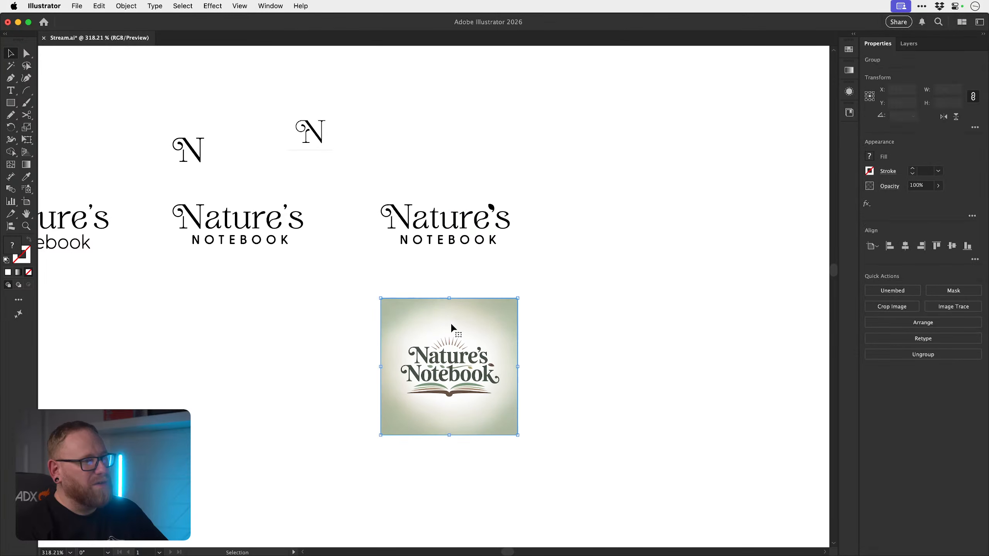
left_click(504, 274)
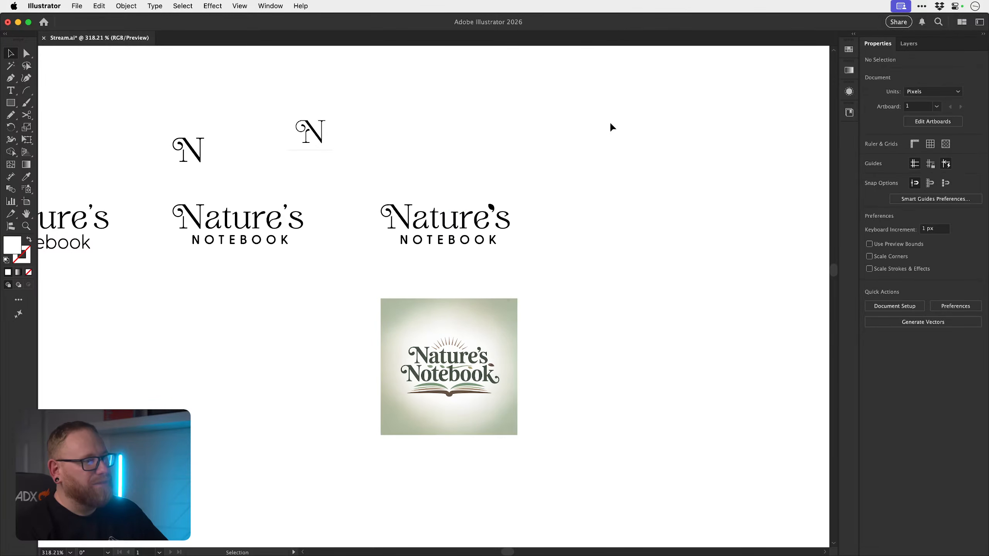
- Check the legibility of the wordmark and the reference logo at very small sizes on the full artboard
scroll(472, 214, "down", 5)
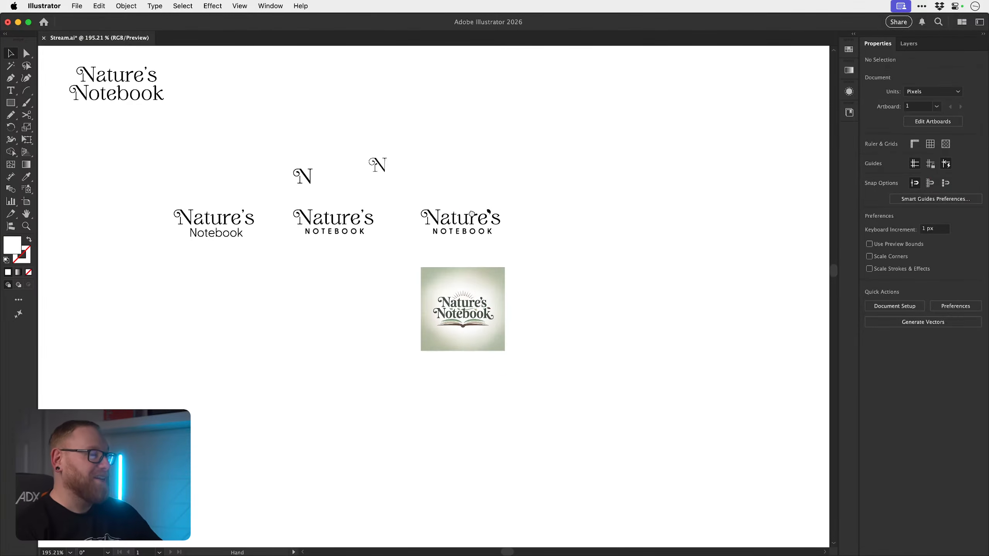
key("z")
left_click_drag(473, 213, 243, 300)
left_click_drag(473, 316, 374, 297)
left_click_drag(448, 315, 358, 293)
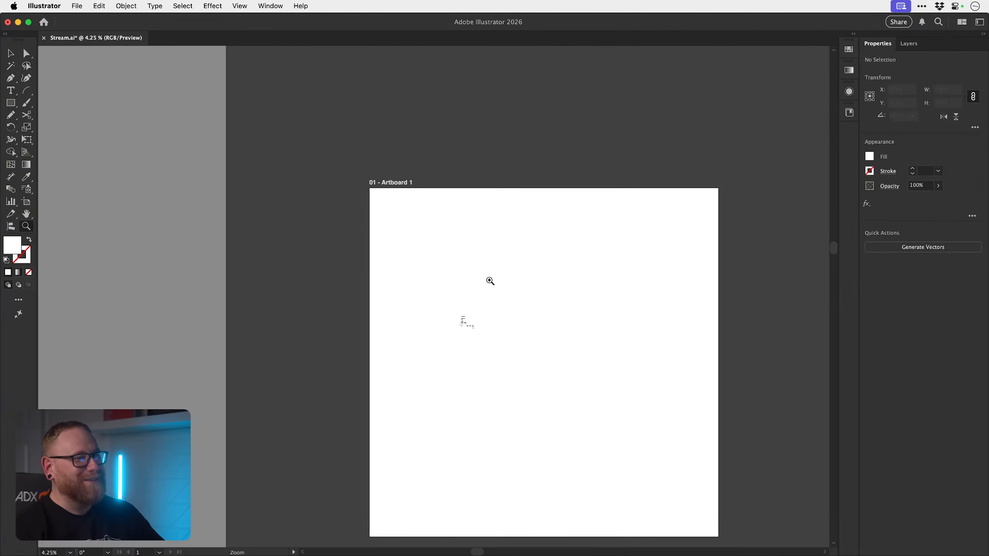
left_click_drag(465, 321, 563, 333)
key("v")
left_click_drag(499, 414, 488, 379)
- Save the Stream.ai document and compare the wordmark with the reference logo beneath it
key("super+s")
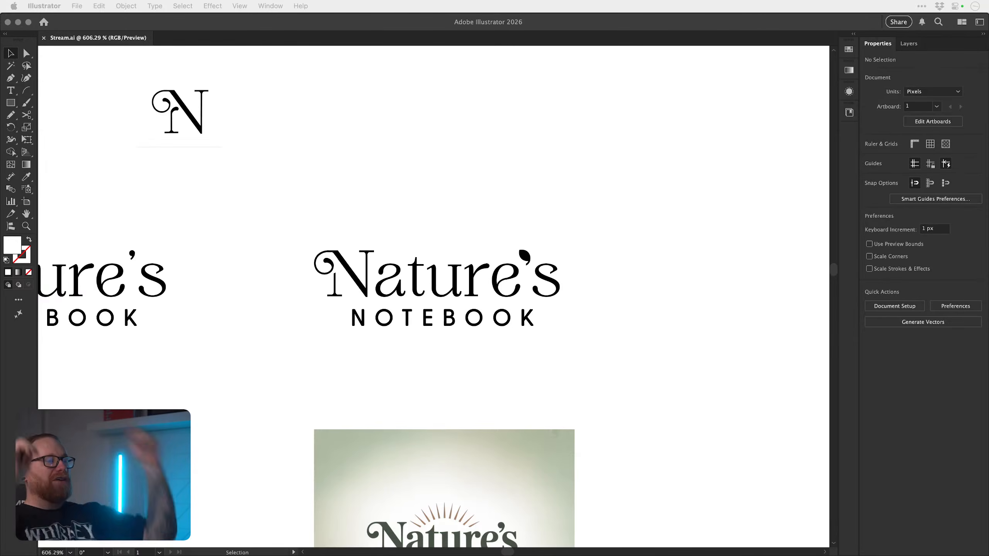
left_click(586, 208)
left_click_drag(585, 327, 585, 241)
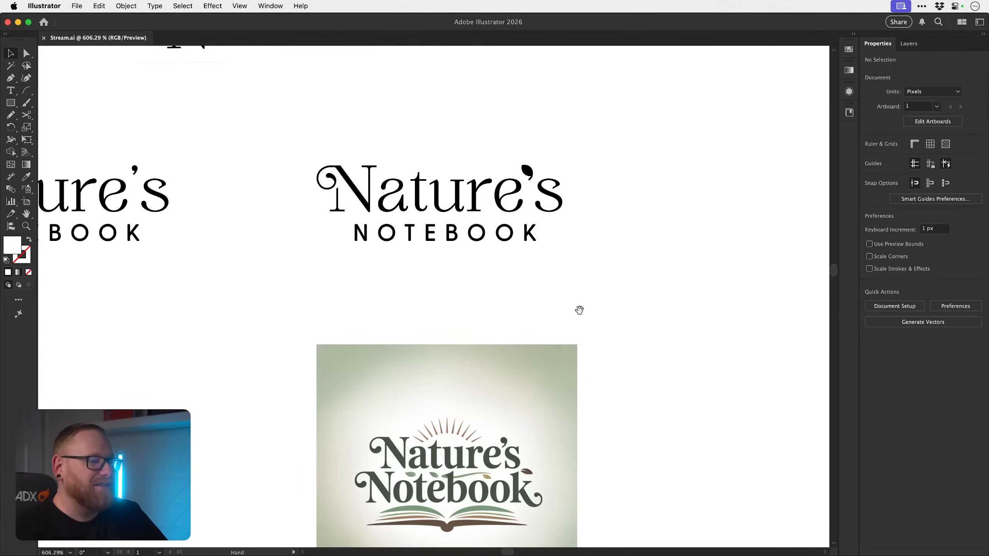
left_click_drag(579, 310, 579, 274)
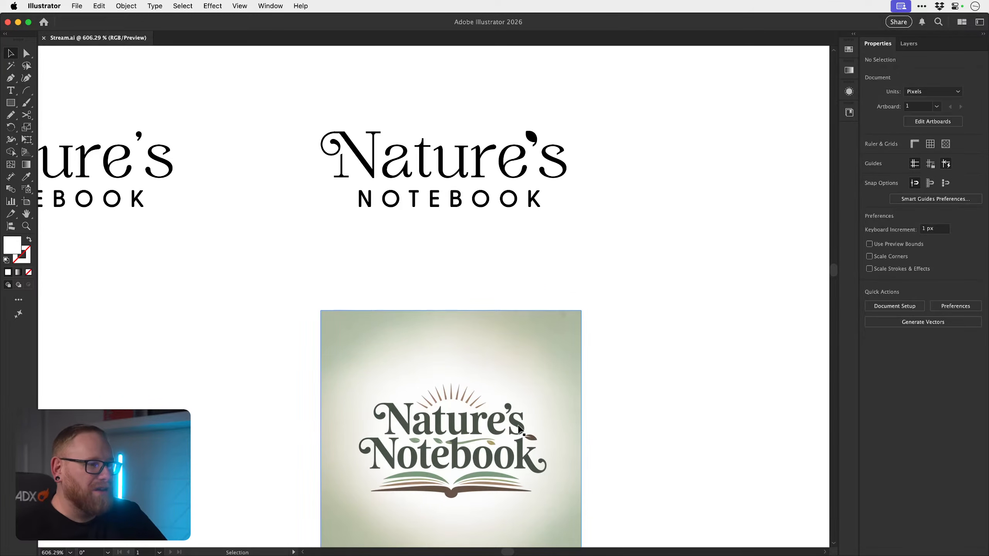
left_click_drag(579, 312, 564, 416)
left_click_drag(566, 369, 568, 309)
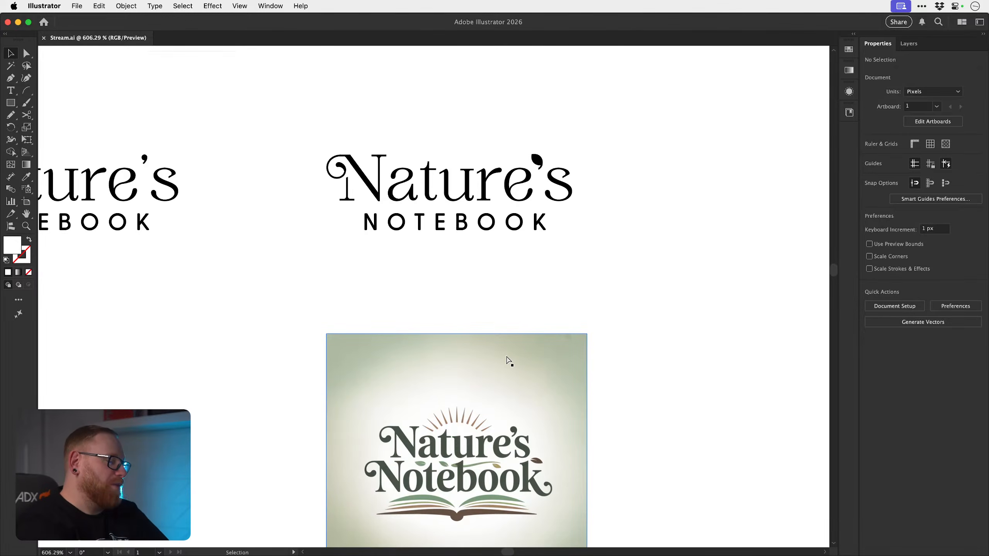
- Switch to Photoshop, reread the logo design brief and its key-notes checklist, and return to Illustrator
key("super+Tab")
key("super+Tab")
key("super+Tab")
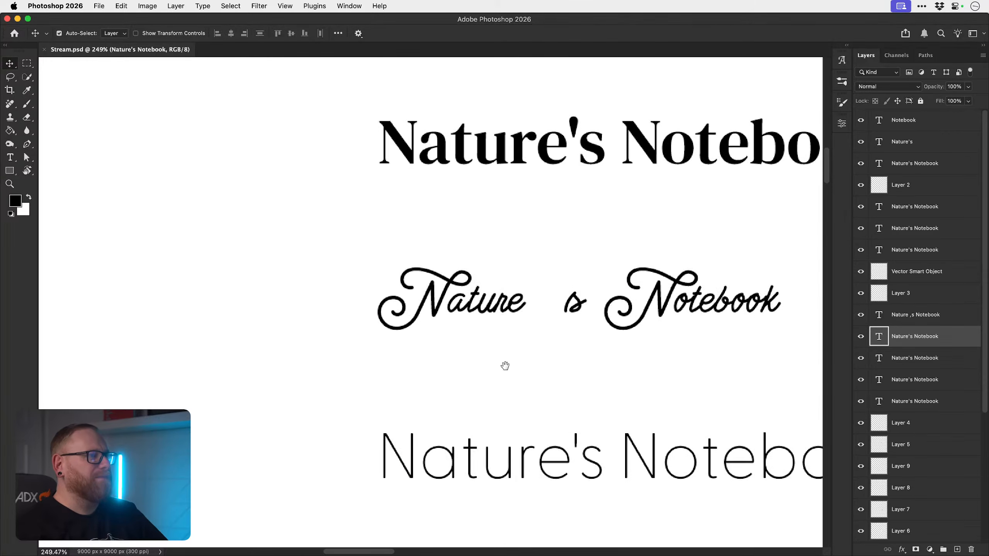
left_click_drag(435, 305, 336, 269)
left_click_drag(362, 276, 408, 322)
left_click_drag(327, 284, 395, 277)
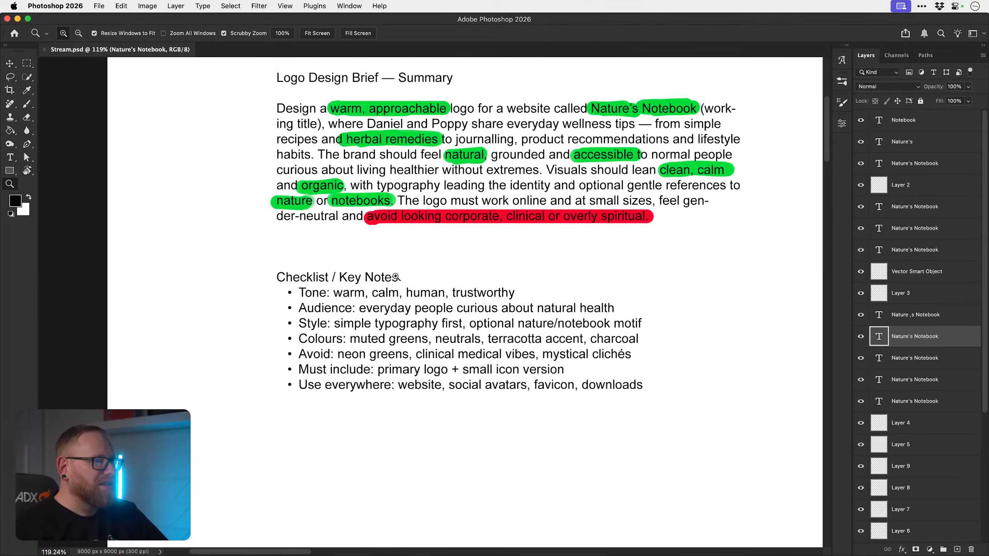
left_click_drag(431, 206, 372, 329)
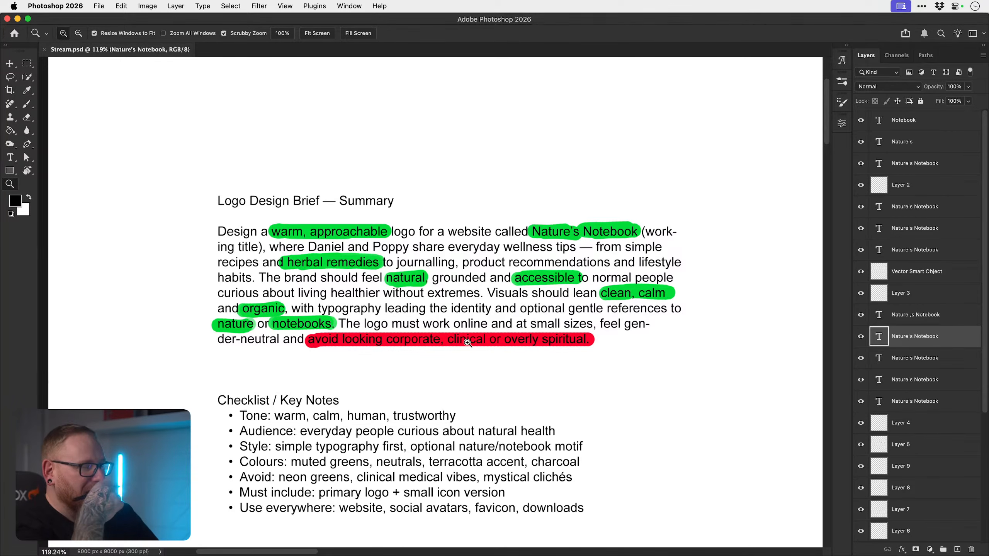
left_click_drag(457, 325, 409, 328)
left_click_drag(564, 385, 607, 398)
key("v")
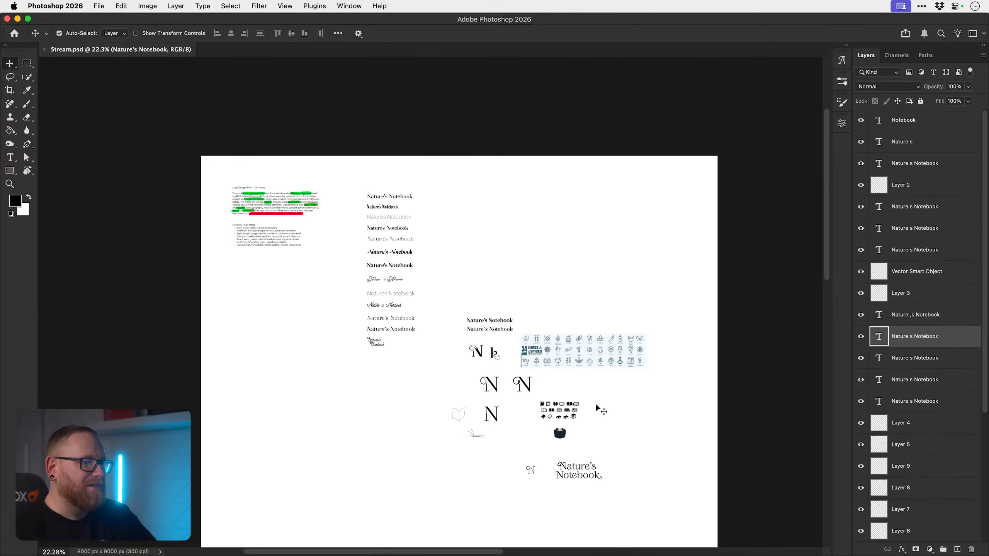
key("super+Tab")
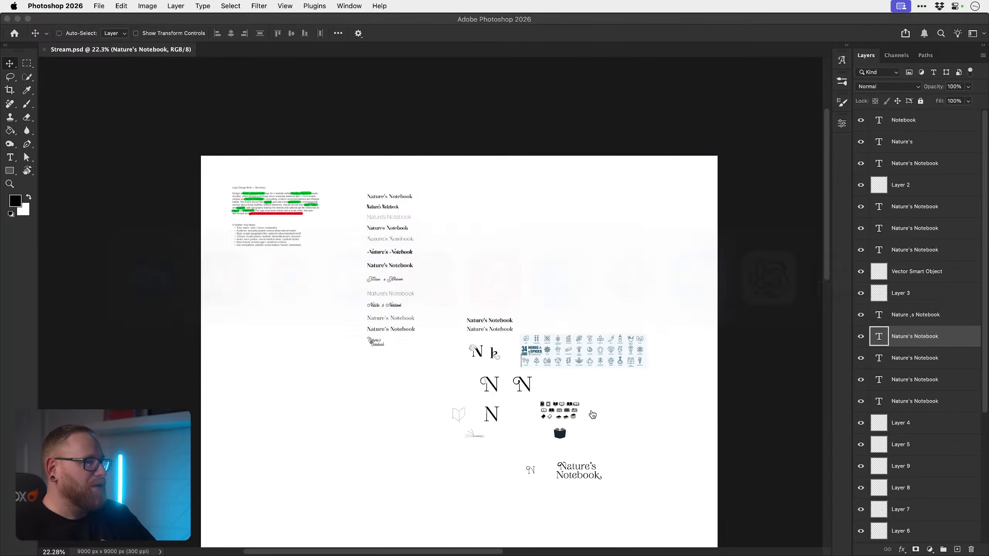
scroll(580, 301, "up", 5)
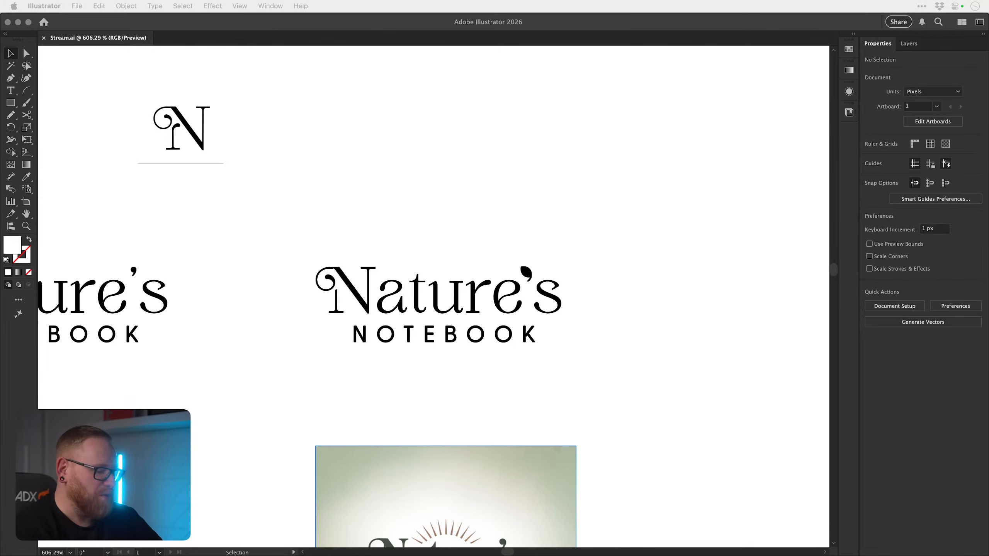
left_click(519, 230)
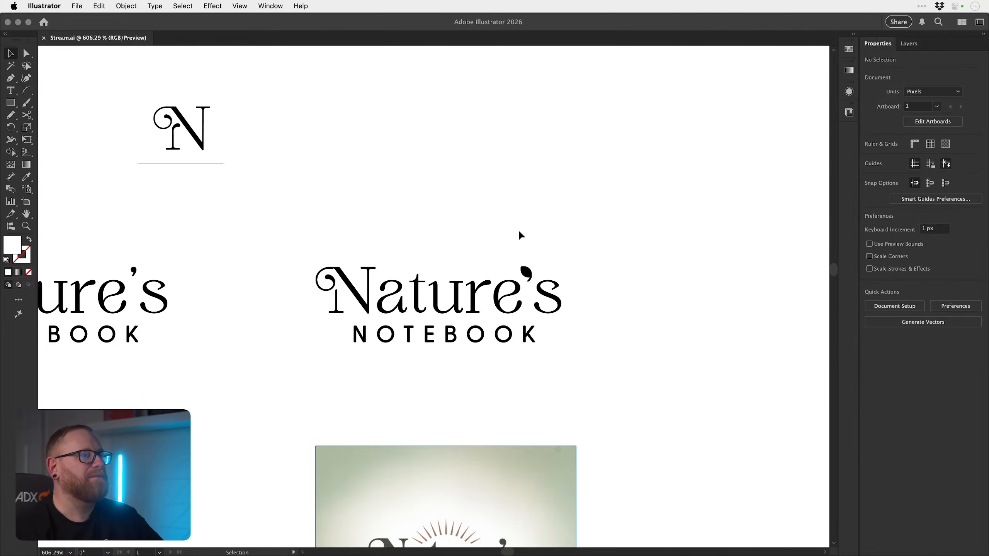
- Switch to Photoshop, examine the stacked Nature's Notebook sketch with the hand-drawn N beside it, and return to Illustrator
key("super+Tab")
key("super+Tab")
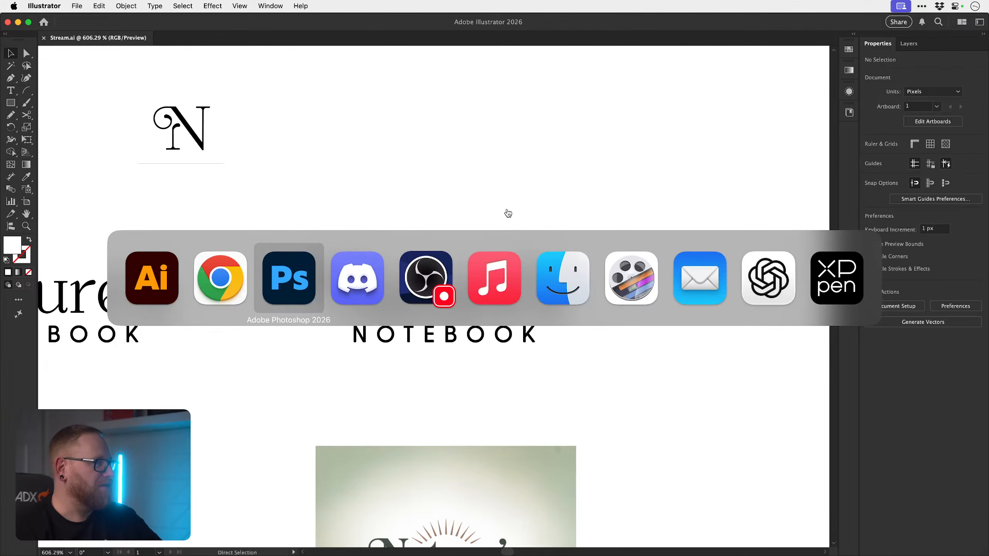
left_click_drag(521, 320, 398, 264)
left_click_drag(409, 370, 394, 331)
left_click_drag(518, 441, 476, 351)
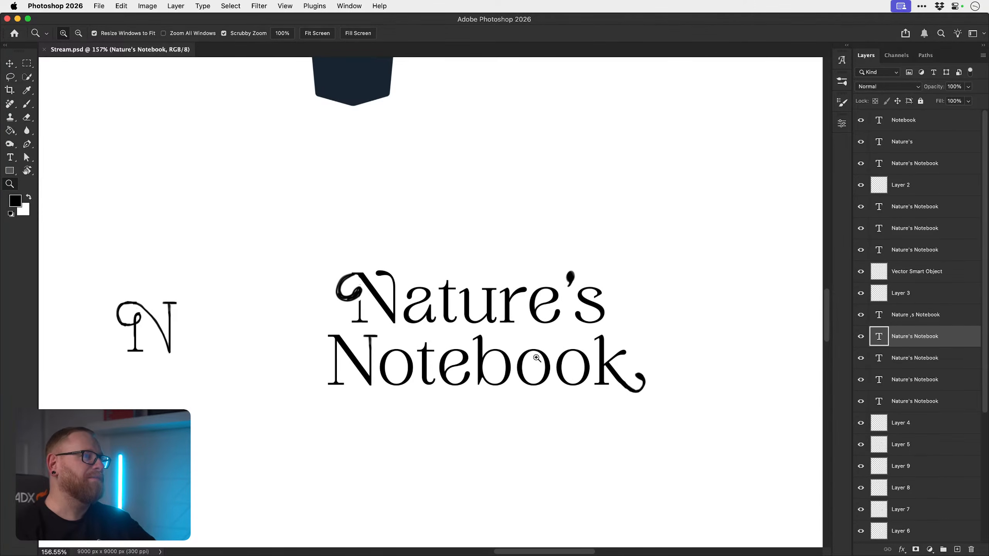
key("v")
key("super+Tab")
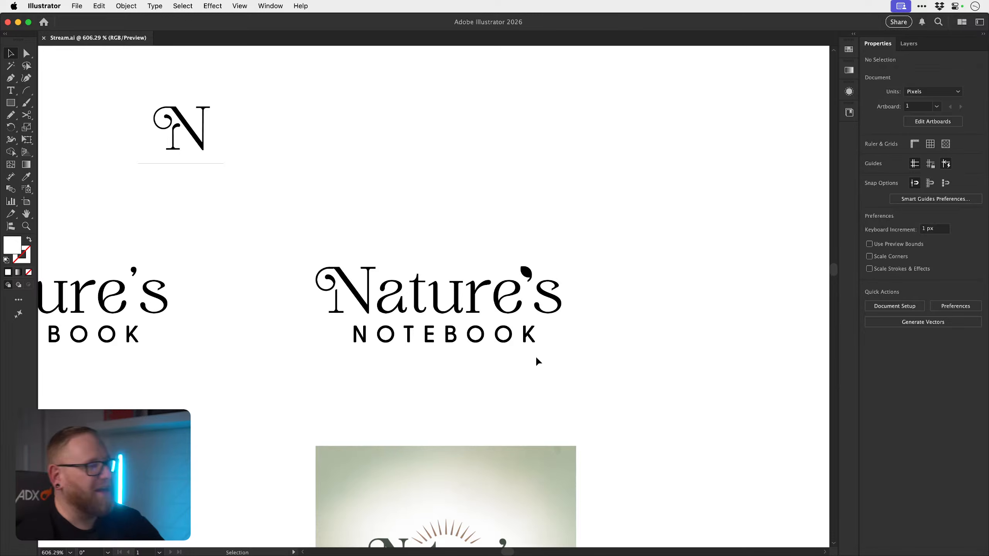
- Judge the leaf-apostrophe wordmark from tiny artboard scale back up to normal viewing size
key("z")
left_click_drag(599, 339, 344, 252)
left_click_drag(539, 340, 391, 292)
left_click_drag(524, 356, 471, 309)
left_click_drag(537, 376, 428, 349)
left_click_drag(461, 380, 444, 343)
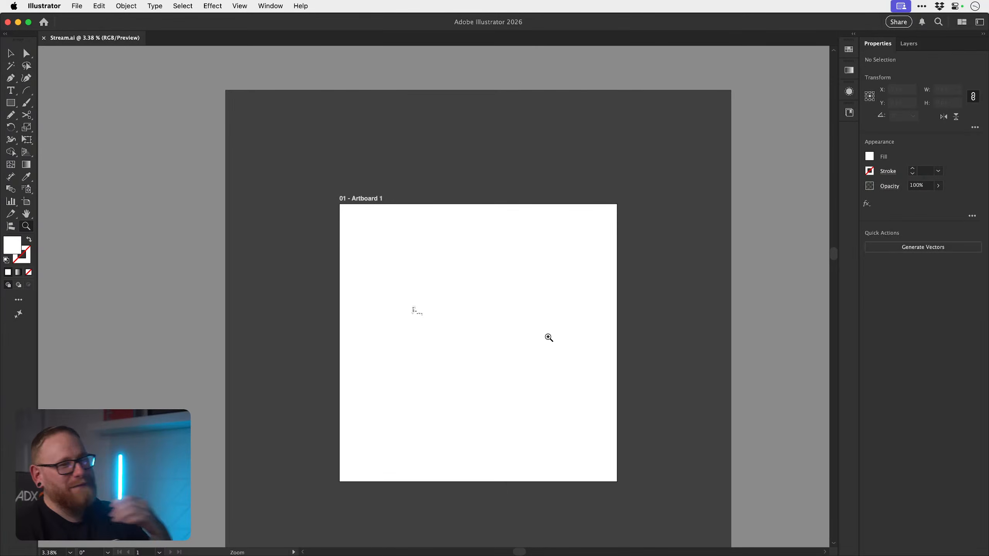
left_click_drag(411, 314, 542, 327)
left_click_drag(679, 313, 656, 311)
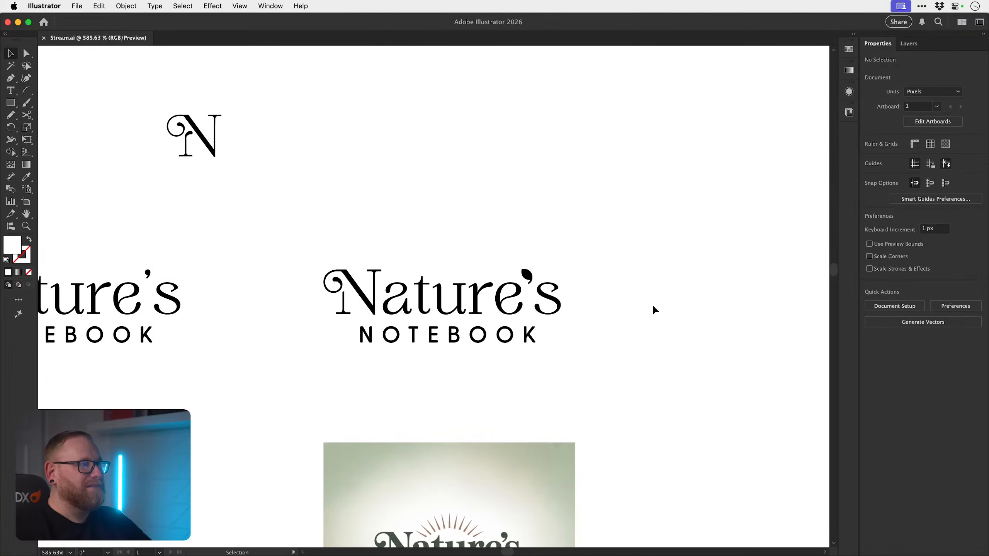